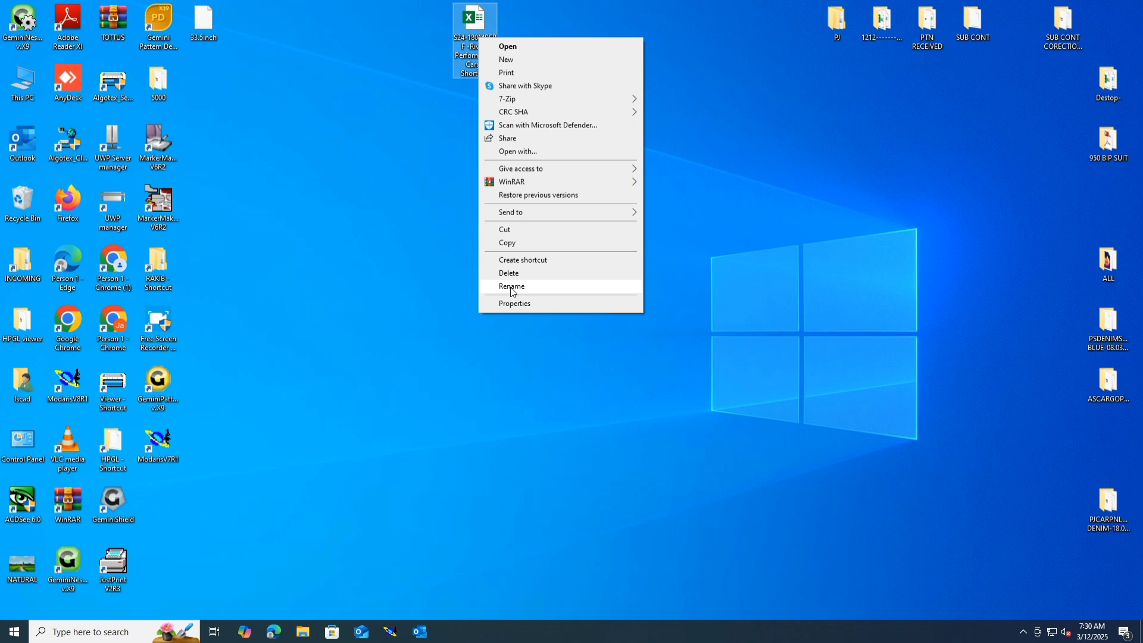
Copy the name of the Rivers cargo short workbook and create a new desktop folder with that name.
left_click(511, 287)
right_click(357, 184)
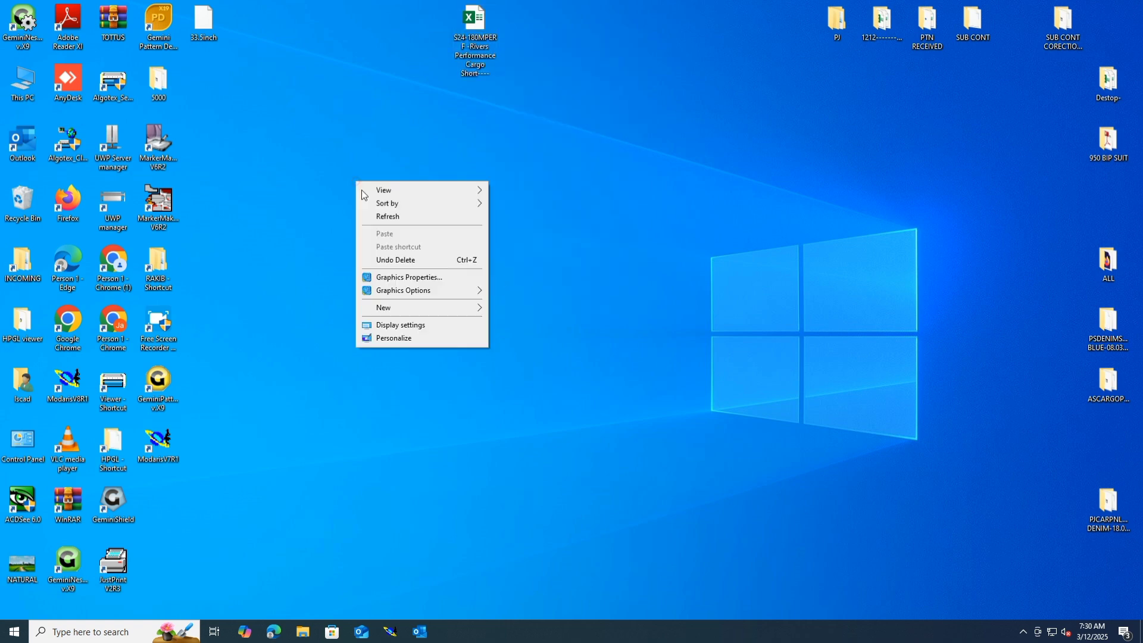
mouse_move(392, 310)
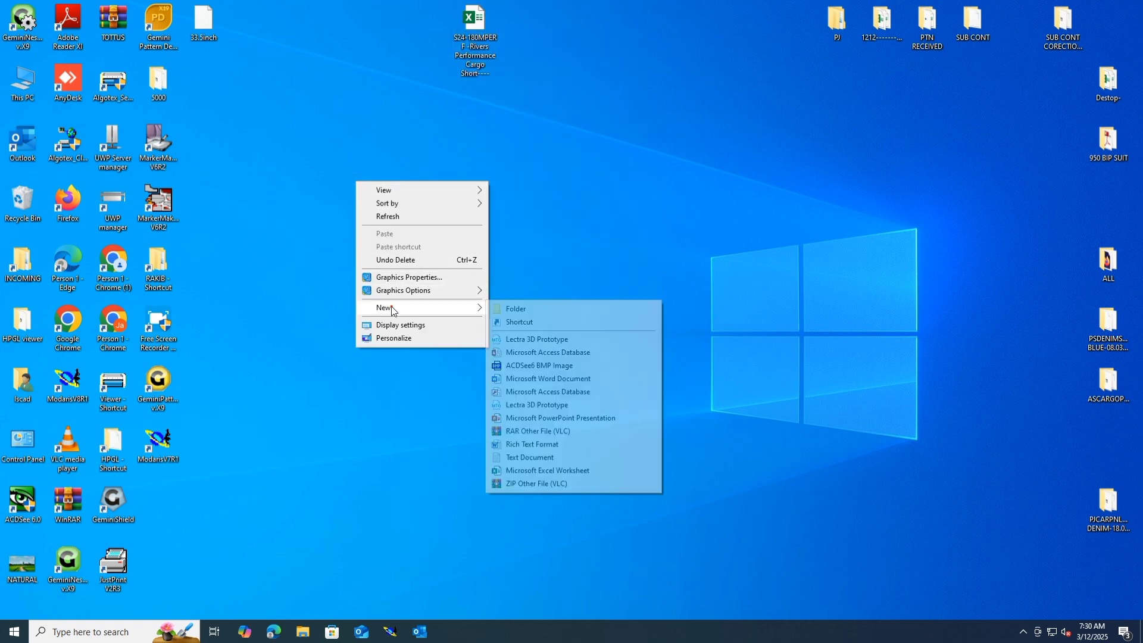
left_click(544, 310)
type("180MPERF - Rivers Performance Cargo Short----")
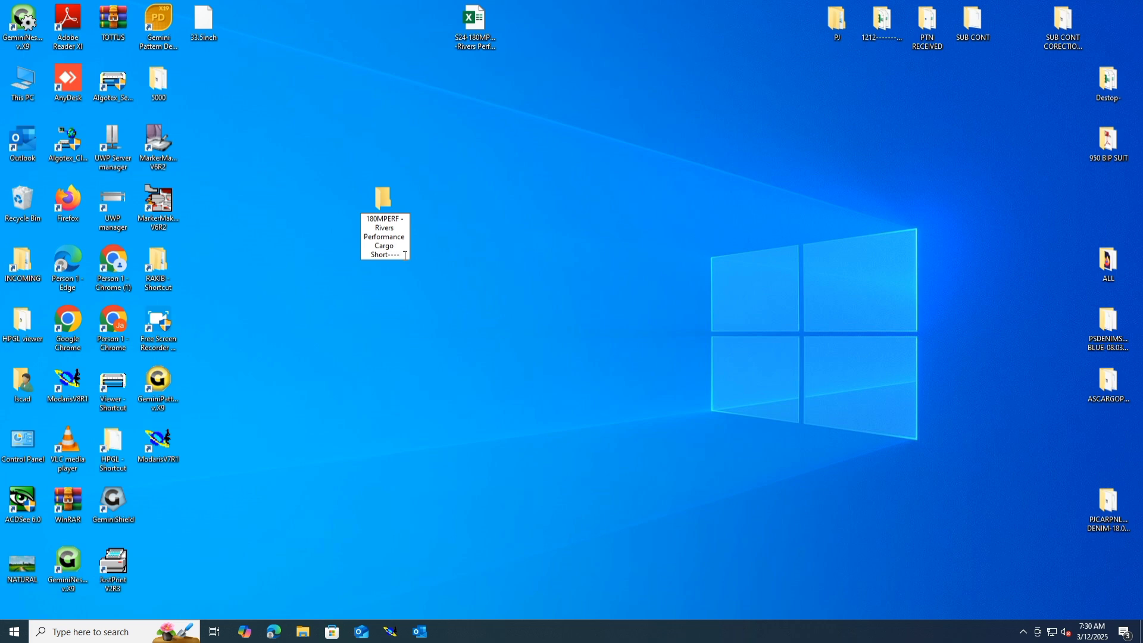
Shorten the new folder's name to "S24-180MPERF Cargo Short".
key("BackSpace")
key("BackSpace")
key("BackSpace")
key("BackSpace")
key("BackSpace")
key("BackSpace")
key("BackSpace")
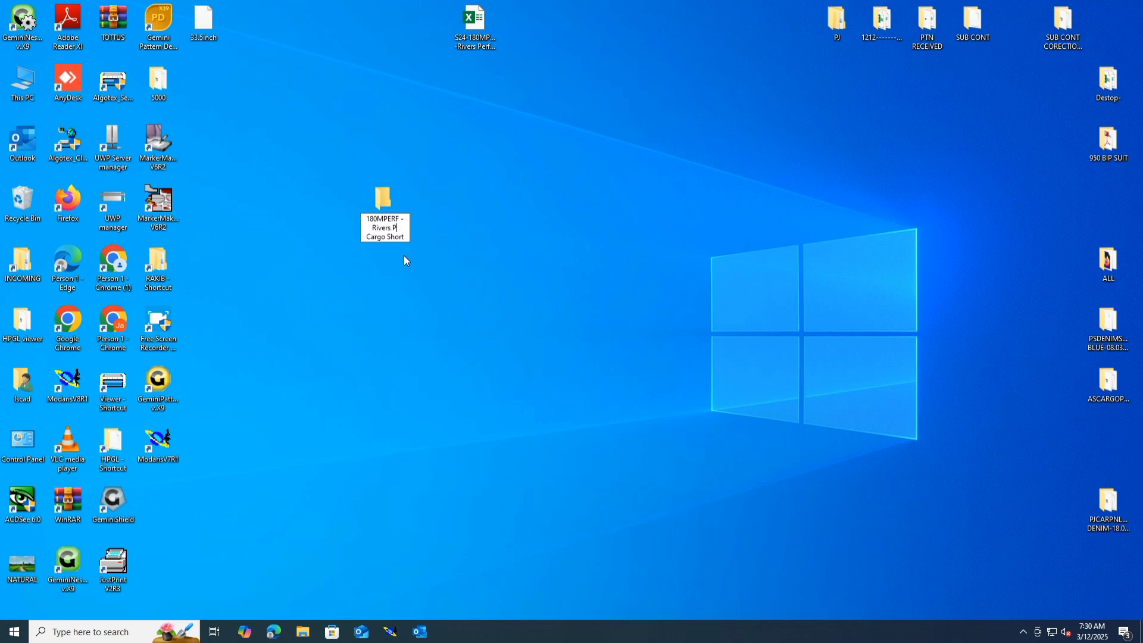
key("BackSpace")
key("BackSpace")
key("BackSpace")
key("BackSpace")
key("Return")
Move the workbook into the S24-180MPERF Cargo Short folder and open it from there in Excel.
left_click_drag(471, 31, 383, 211)
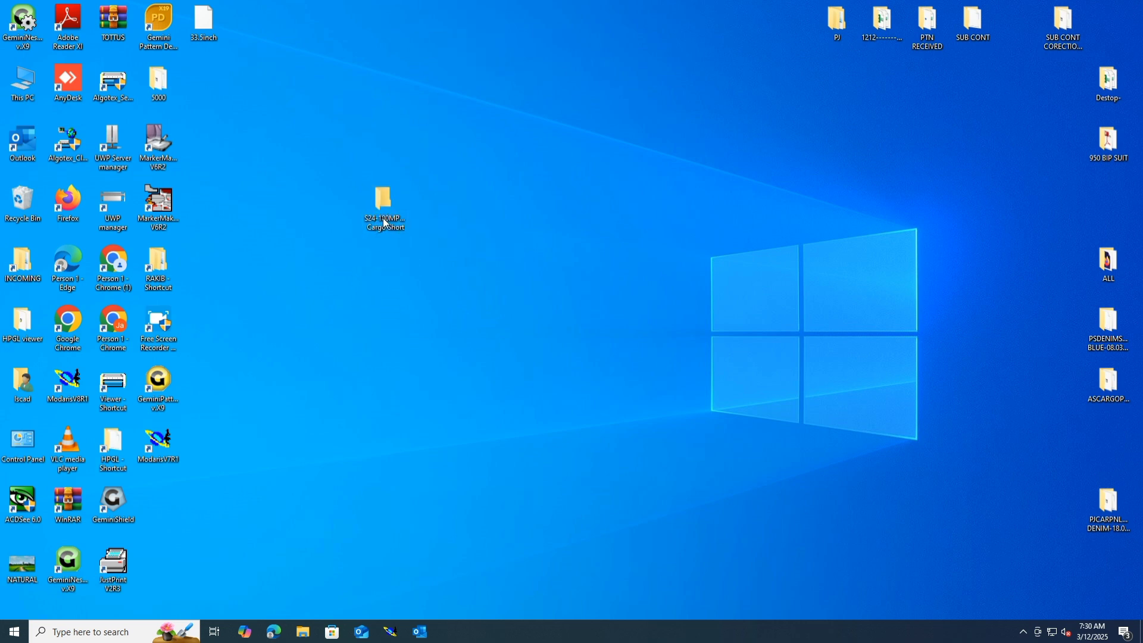
double_click(383, 211)
double_click(197, 80)
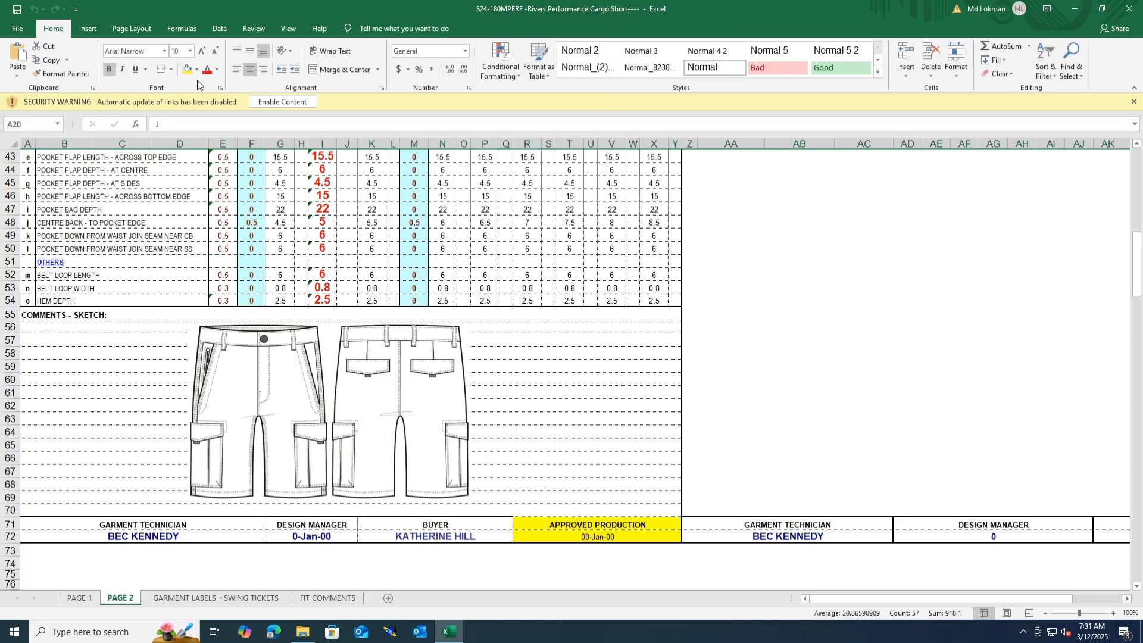
Enable the workbook's content, dismiss the sign-in window and continue without updating the links.
left_click(301, 103)
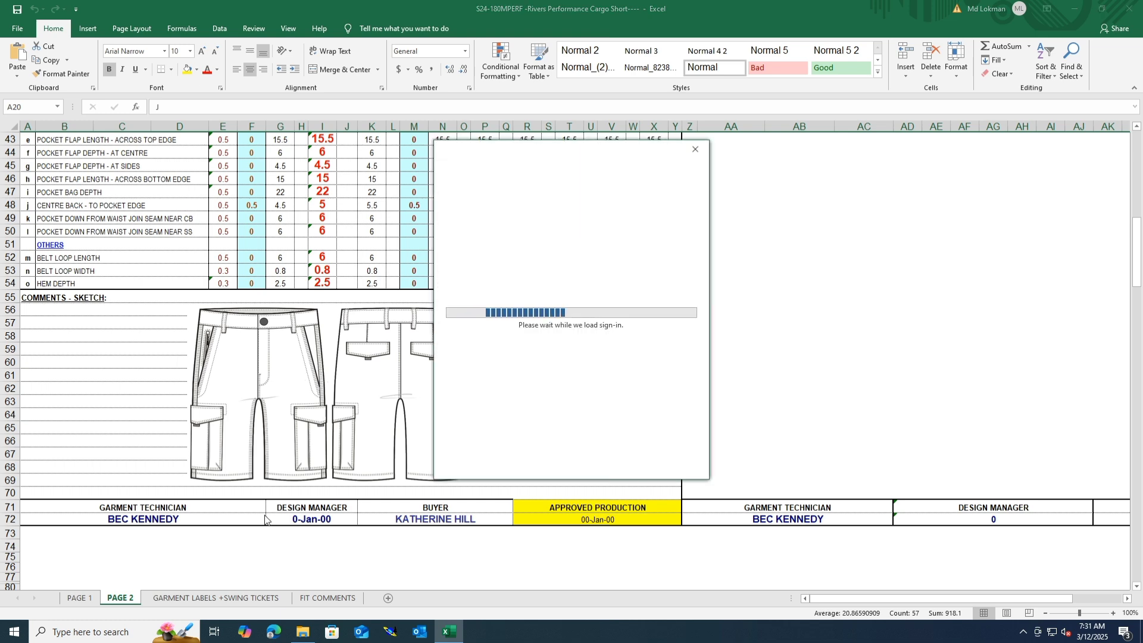
left_click(696, 150)
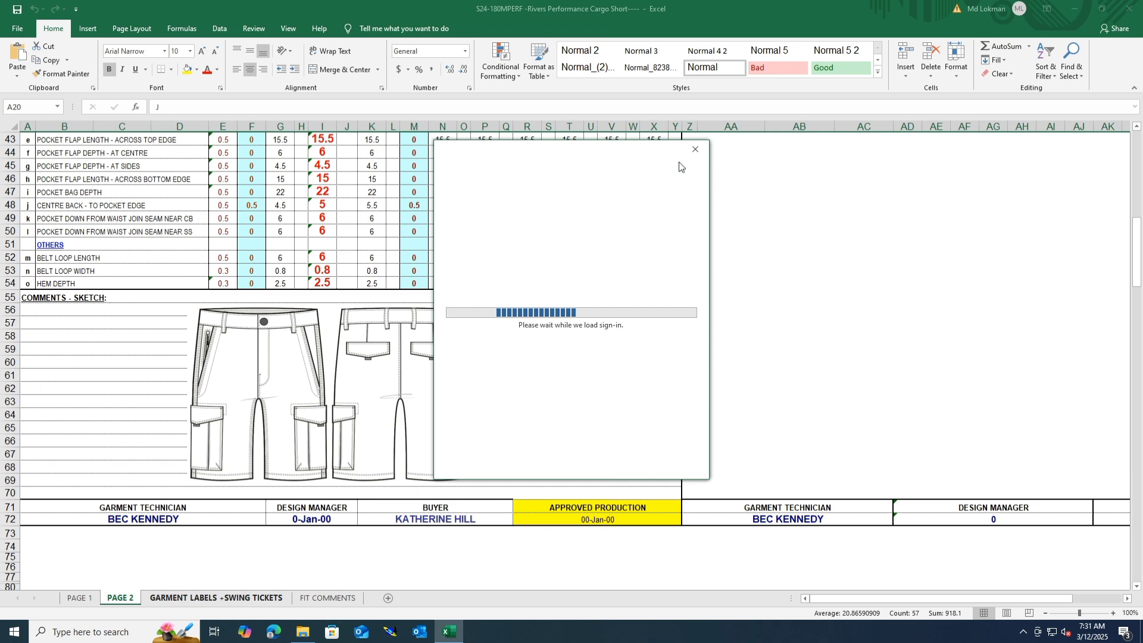
left_click(697, 149)
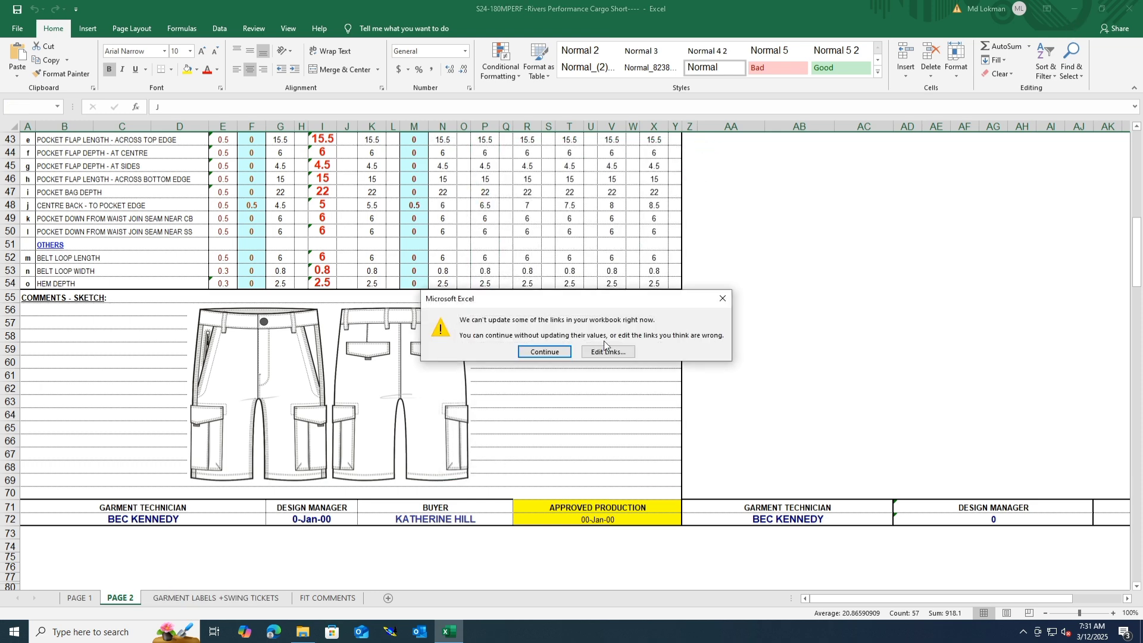
left_click(542, 354)
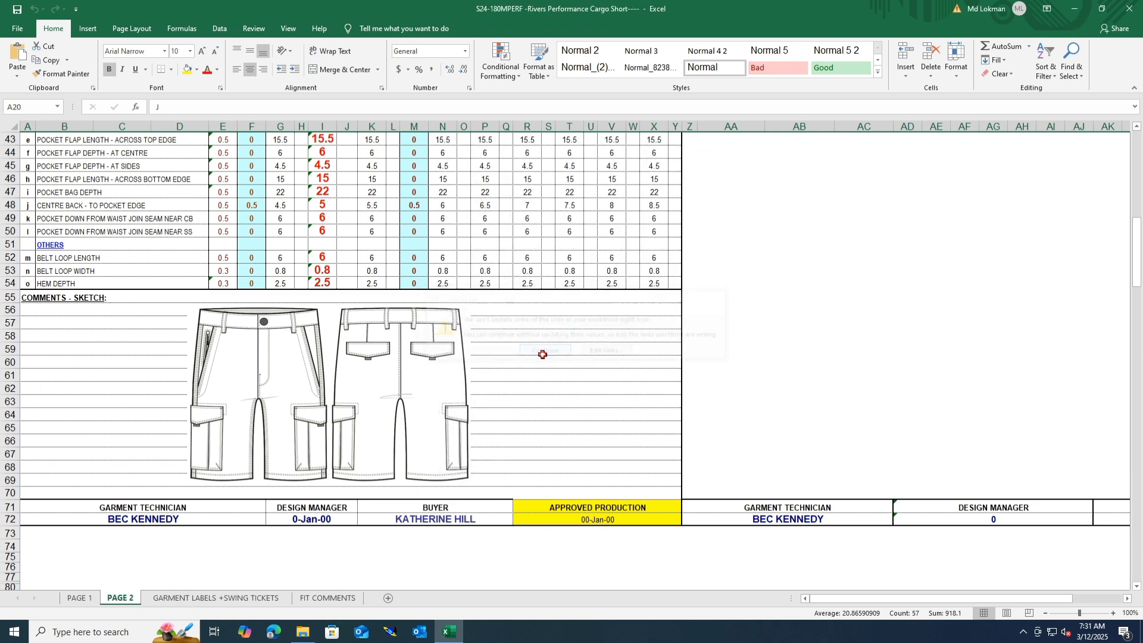
Minimise Excel, move the folder window aside and create a new text document in the S24-180MPERF Cargo Short folder.
left_click(1074, 8)
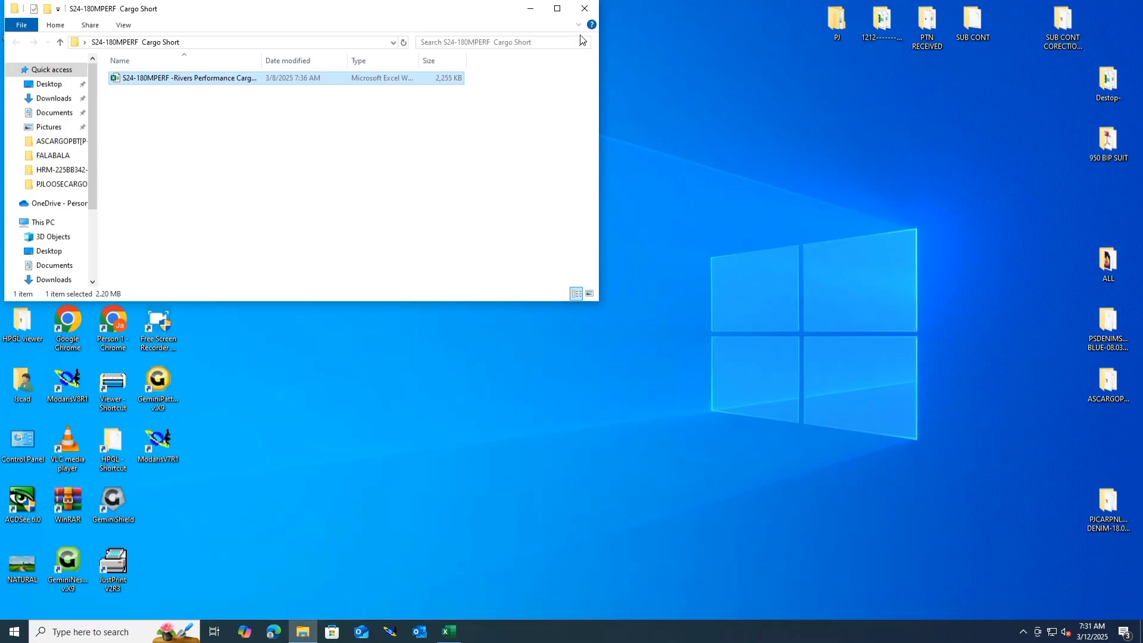
left_click(345, 18)
left_click_drag(316, 18, 900, 19)
right_click(931, 173)
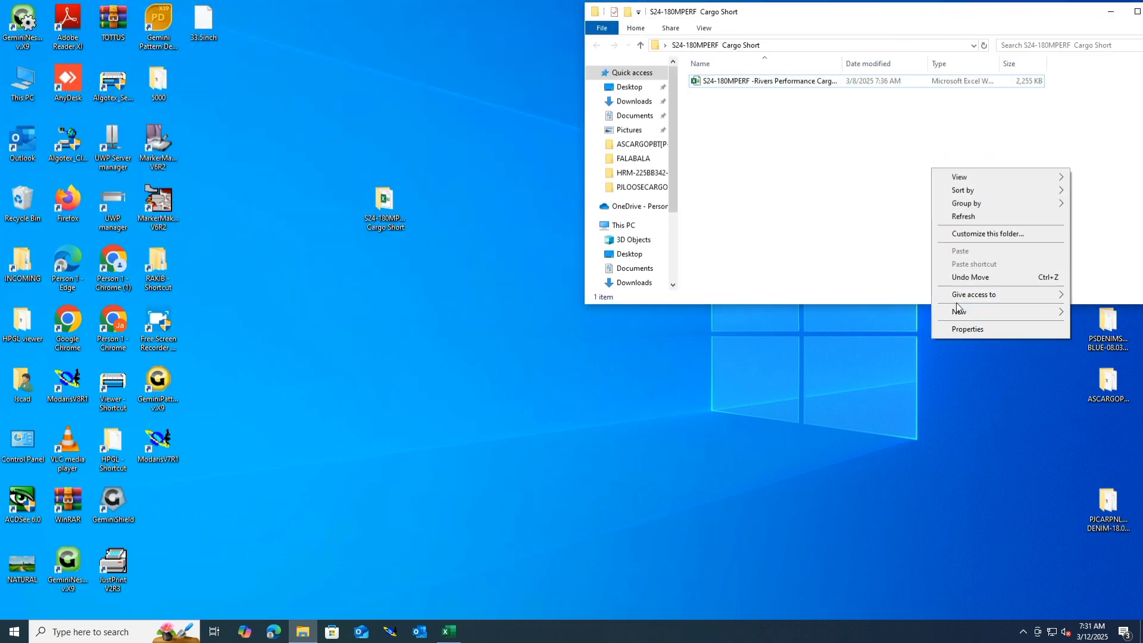
left_click(976, 311)
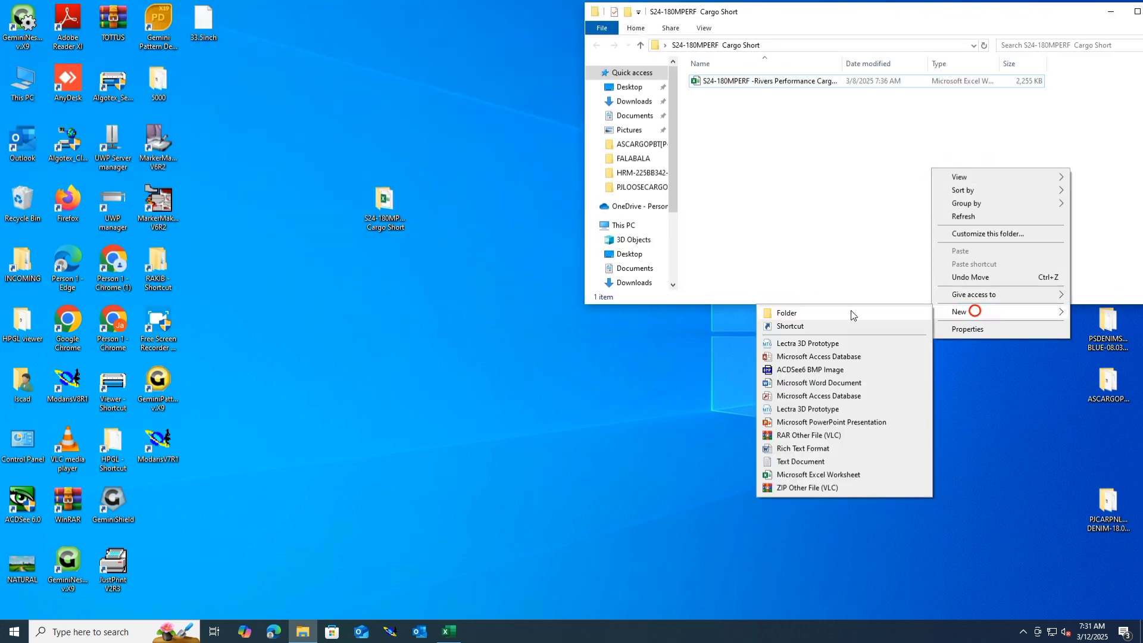
left_click(799, 462)
Open the new text document in Notepad and enter "alpha" as its first line.
left_click(830, 79)
double_click(831, 80)
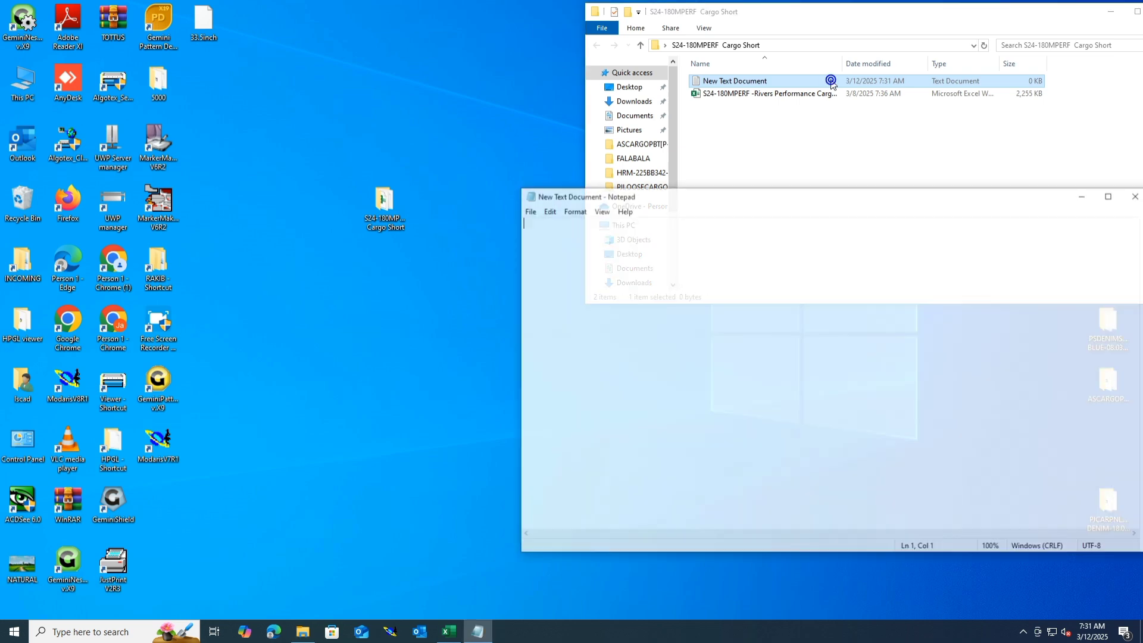
type("a")
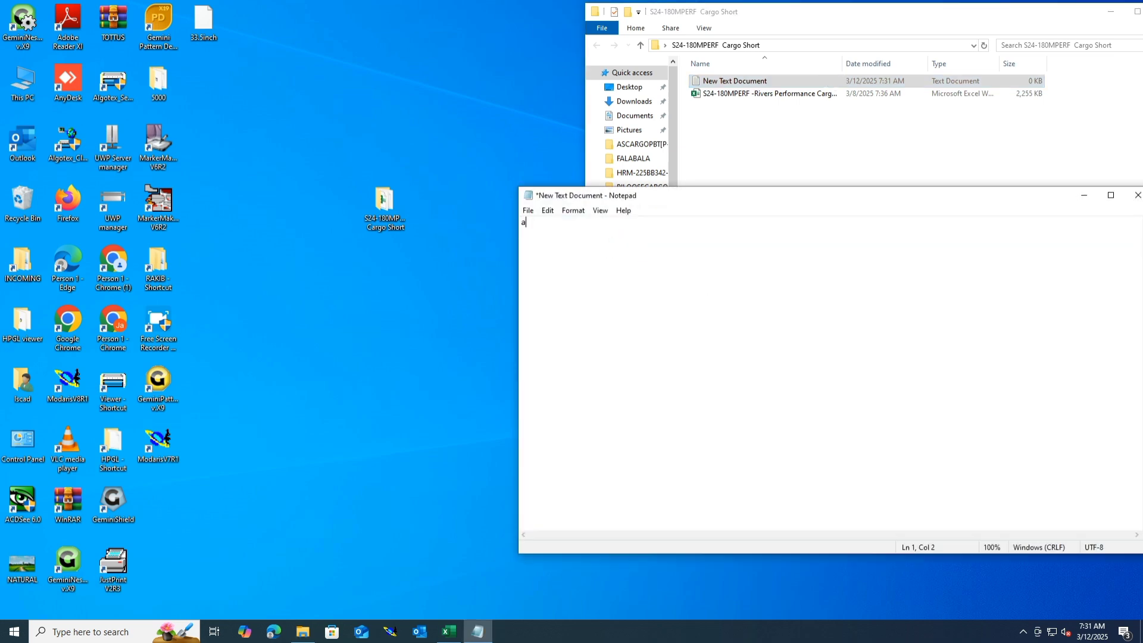
type("lpha")
Switch to Excel and examine the size range row on PAGE 2, with the workbook in a smaller window beside the text document.
left_click(449, 632)
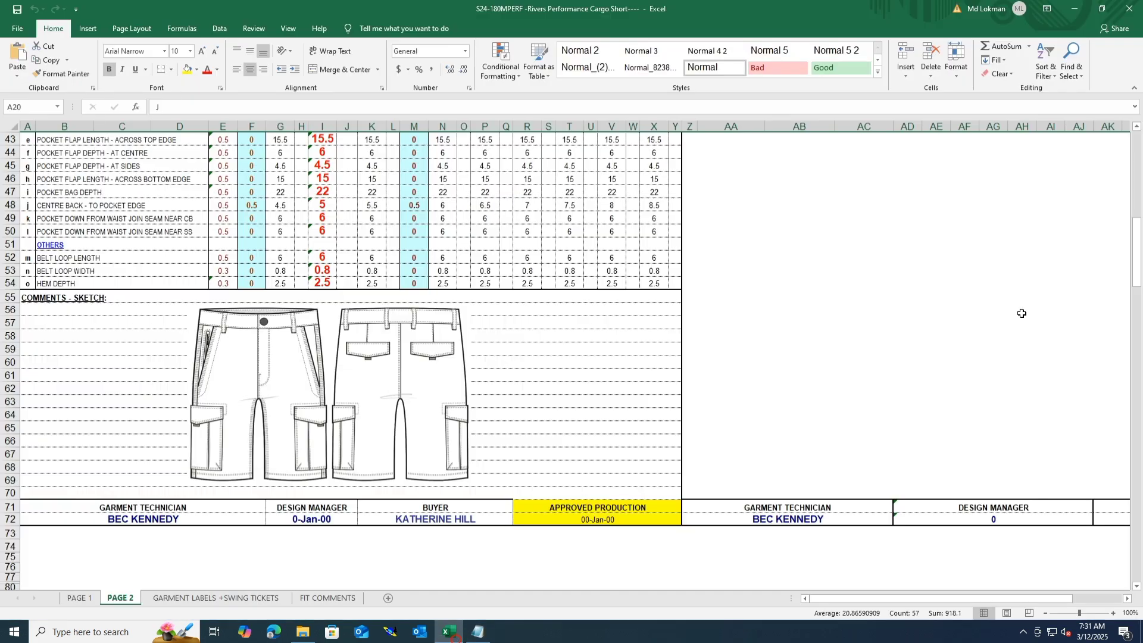
scroll(393, 322, "up", 11)
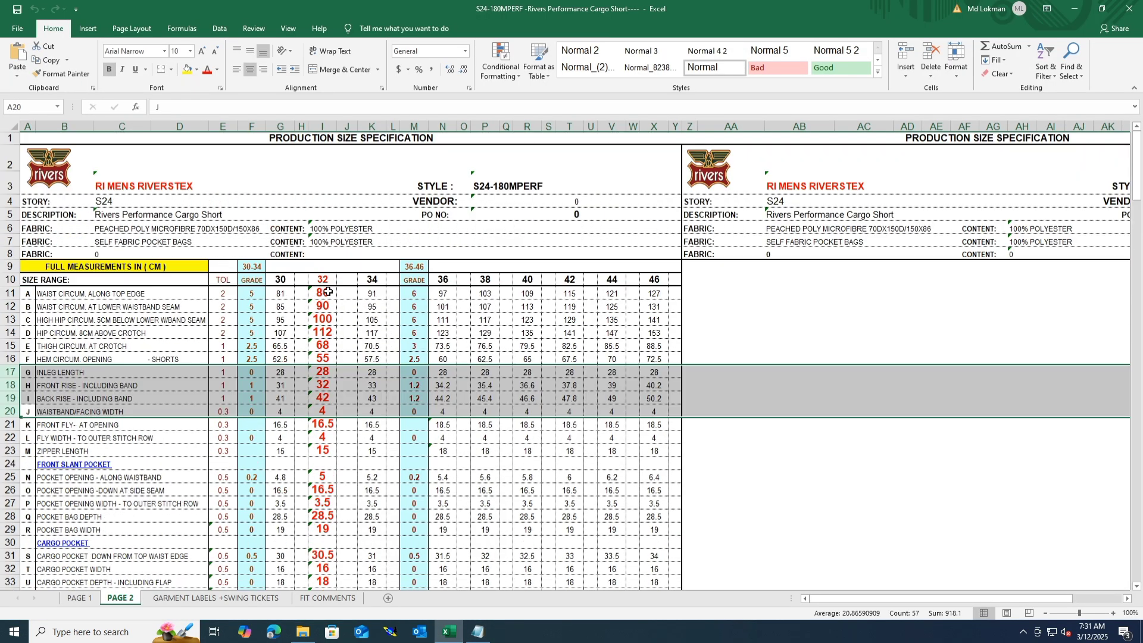
left_click(324, 279)
left_click(1101, 8)
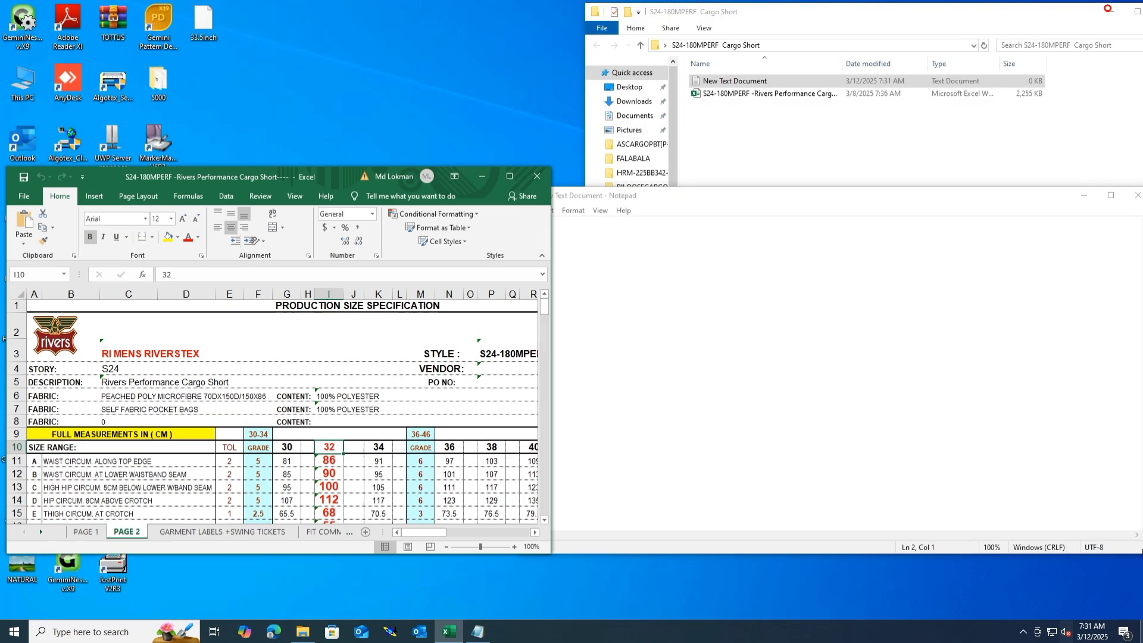
left_click(535, 533)
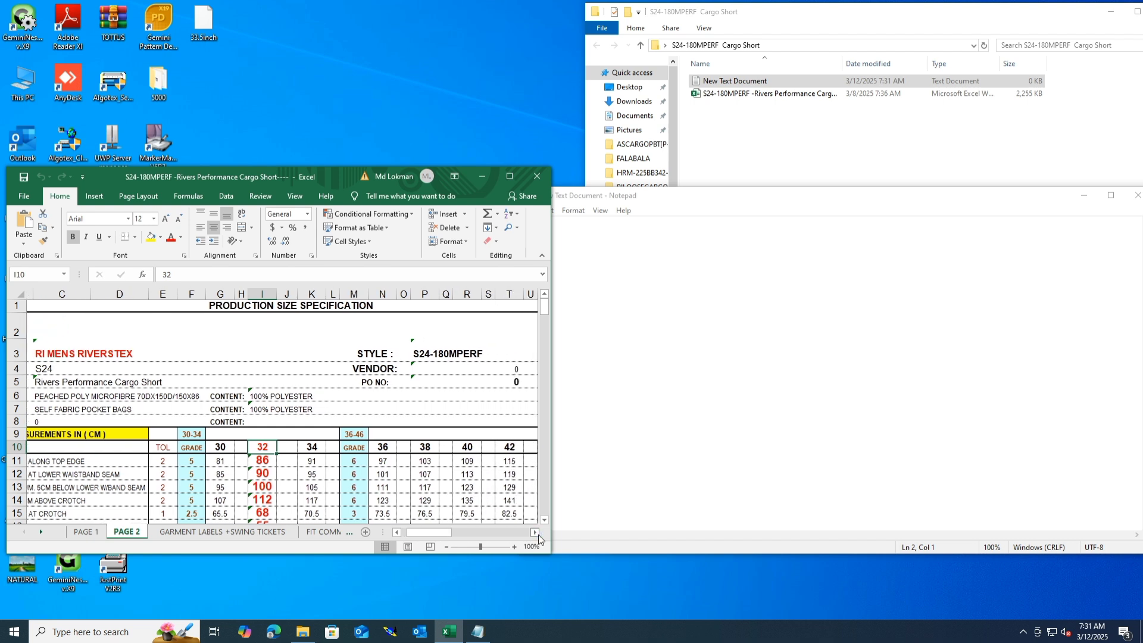
left_click(535, 532)
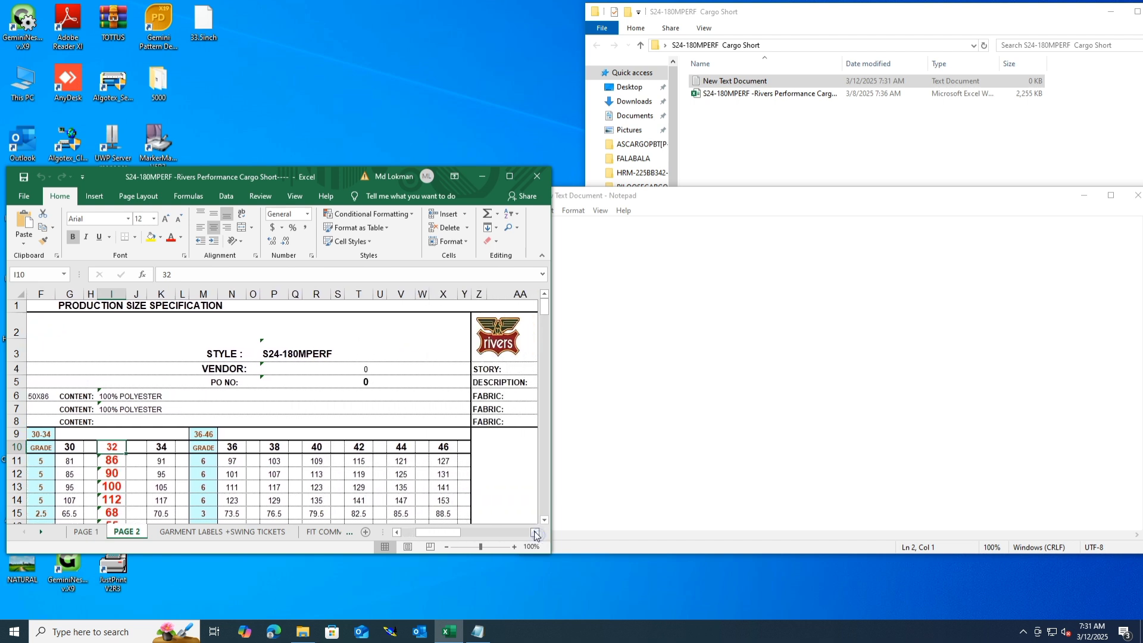
left_click(396, 532)
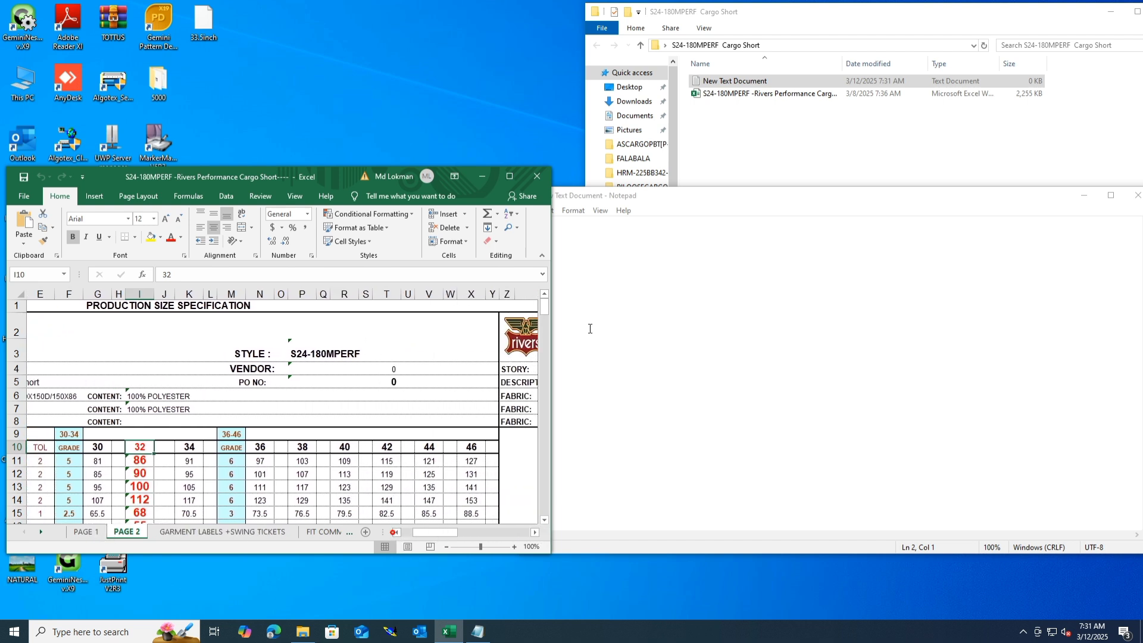
List the sizes 30, *32, 34, 36, 38, 40, 42, 44 and 46 on separate lines below "alpha", then save and close the text document.
left_click(727, 231)
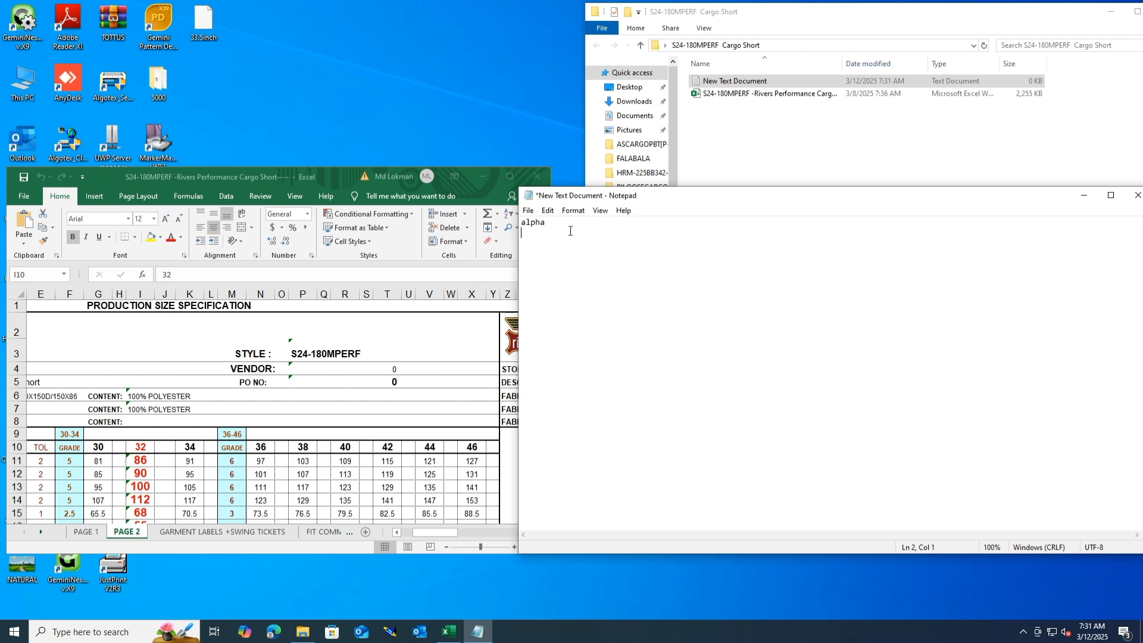
type("30")
key("Return")
left_click(528, 210)
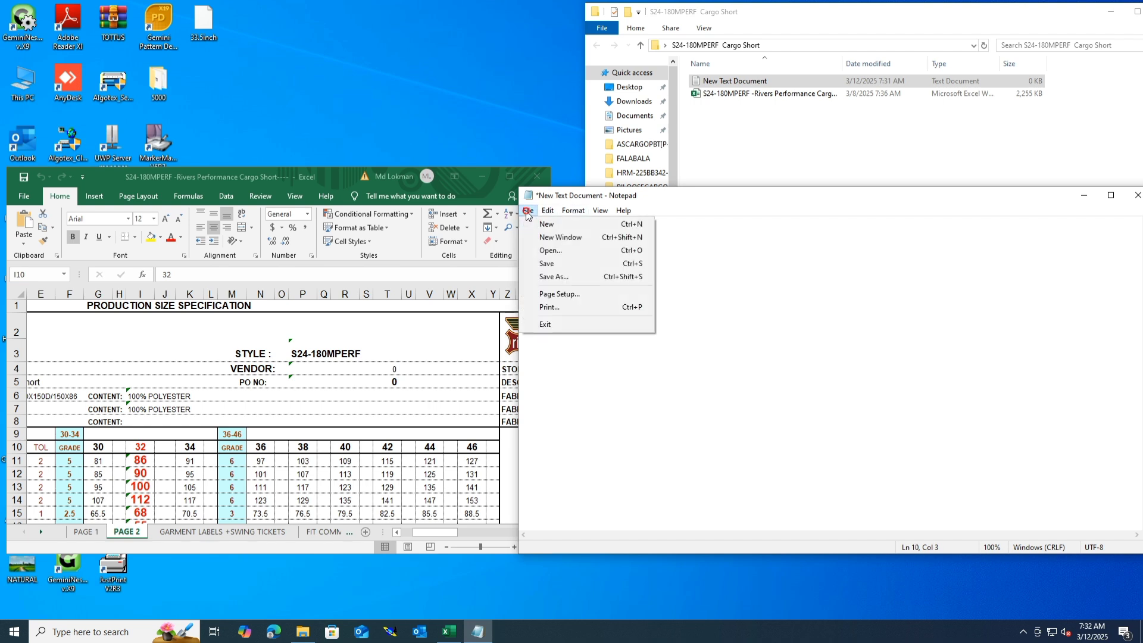
left_click(555, 267)
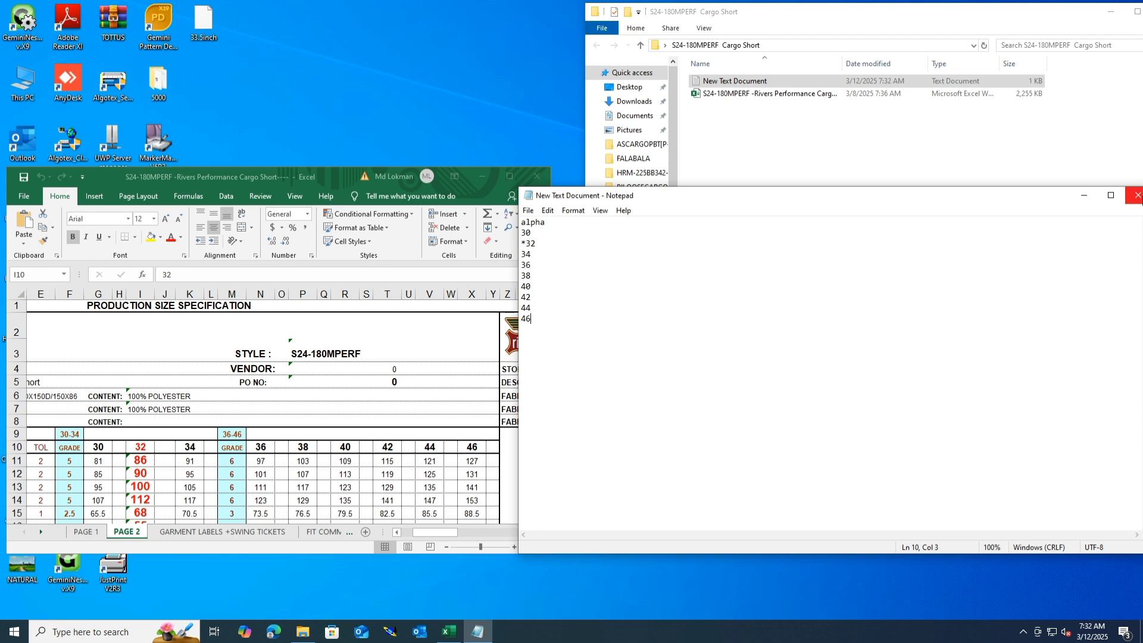
left_click(1141, 197)
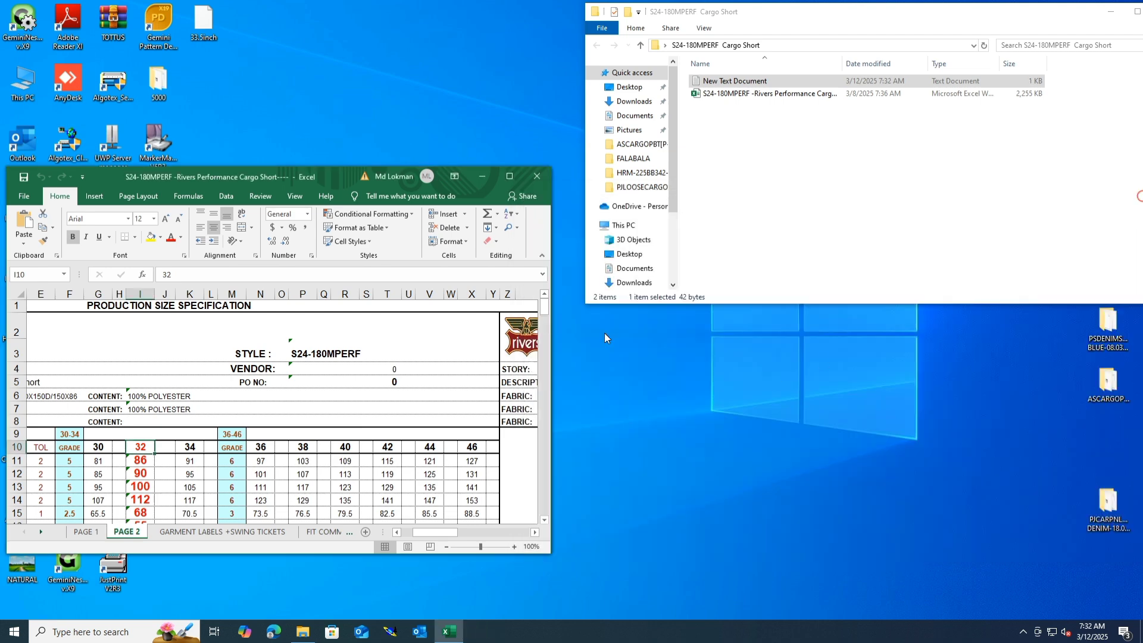
Maximise the workbook window, minimise it and launch ModarisV8R1 from the desktop.
left_click(509, 171)
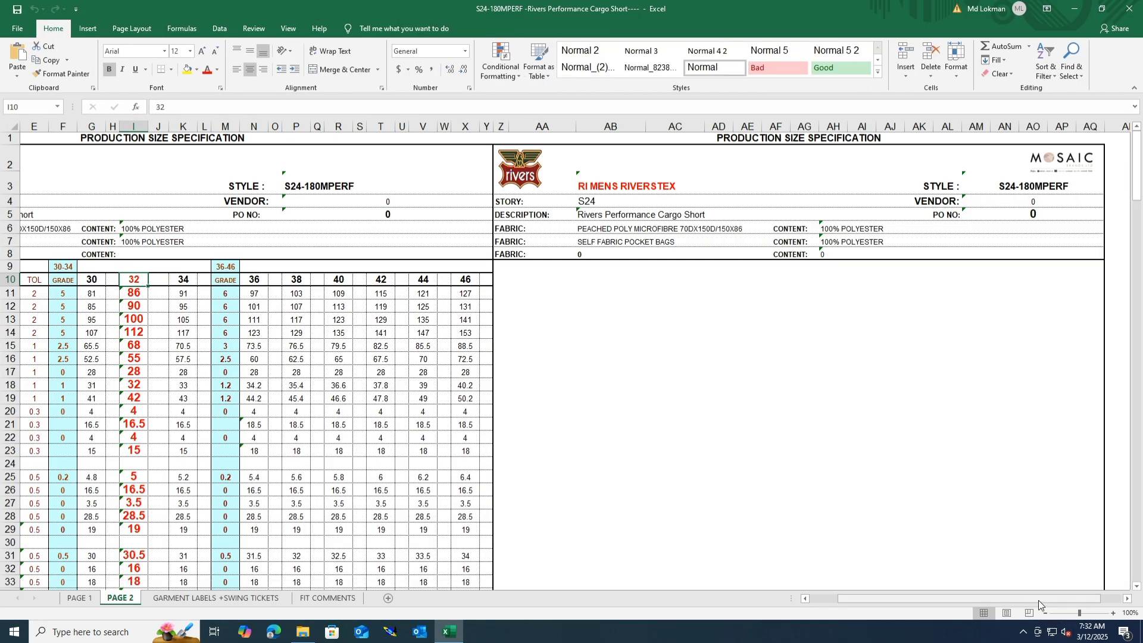
left_click(1074, 8)
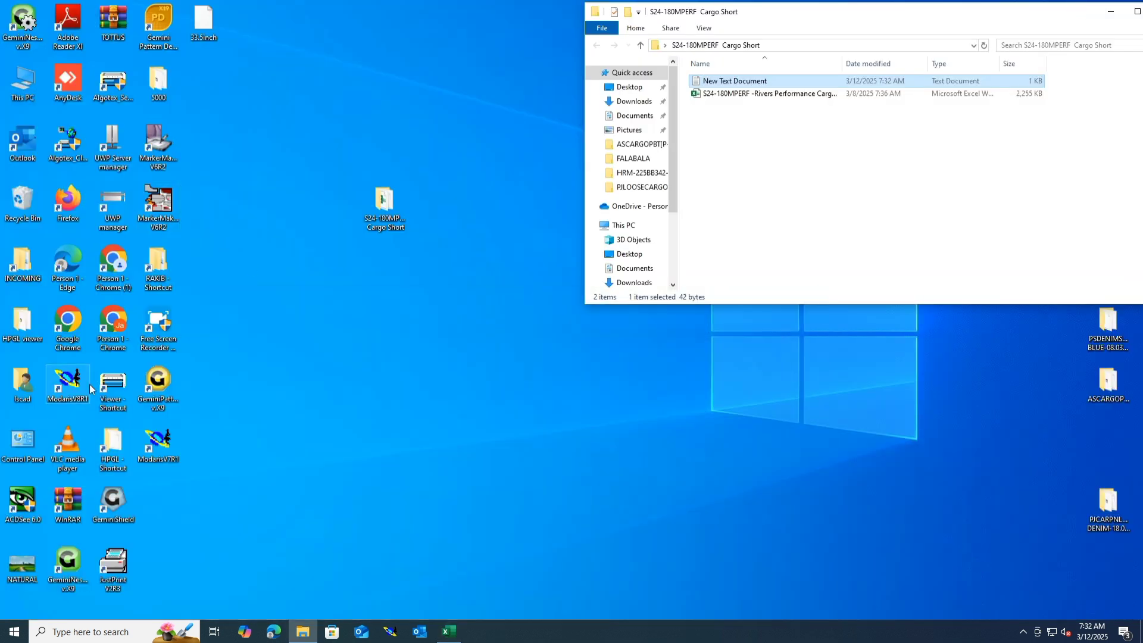
double_click(68, 381)
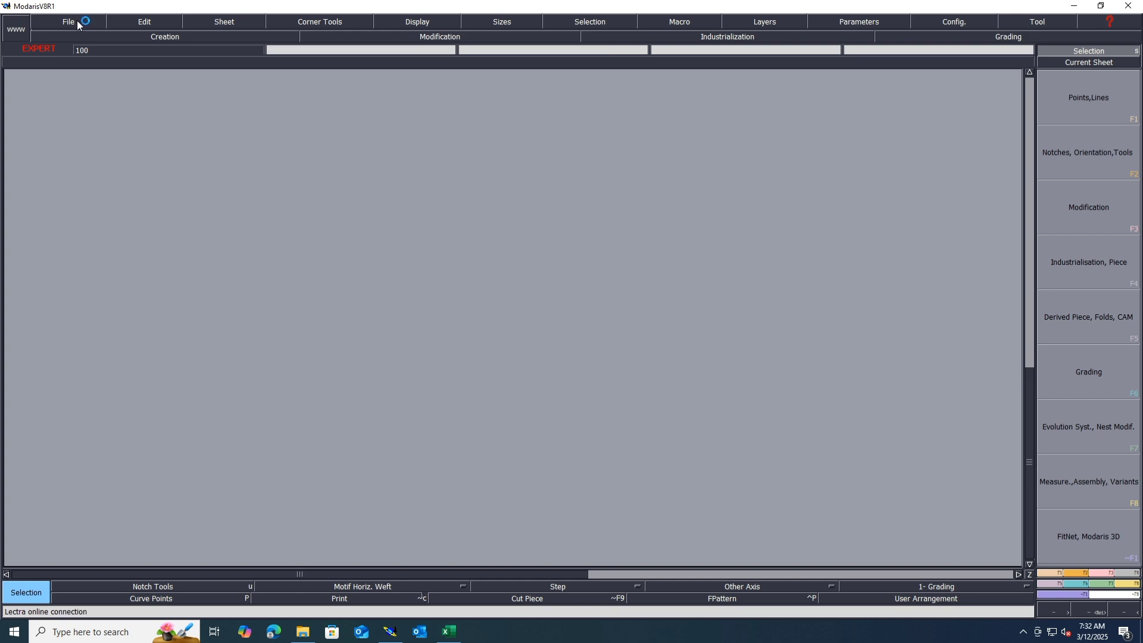
Set all Modaris access paths to the desktop folder S24-180MPERF Cargo Short.
left_click(70, 22)
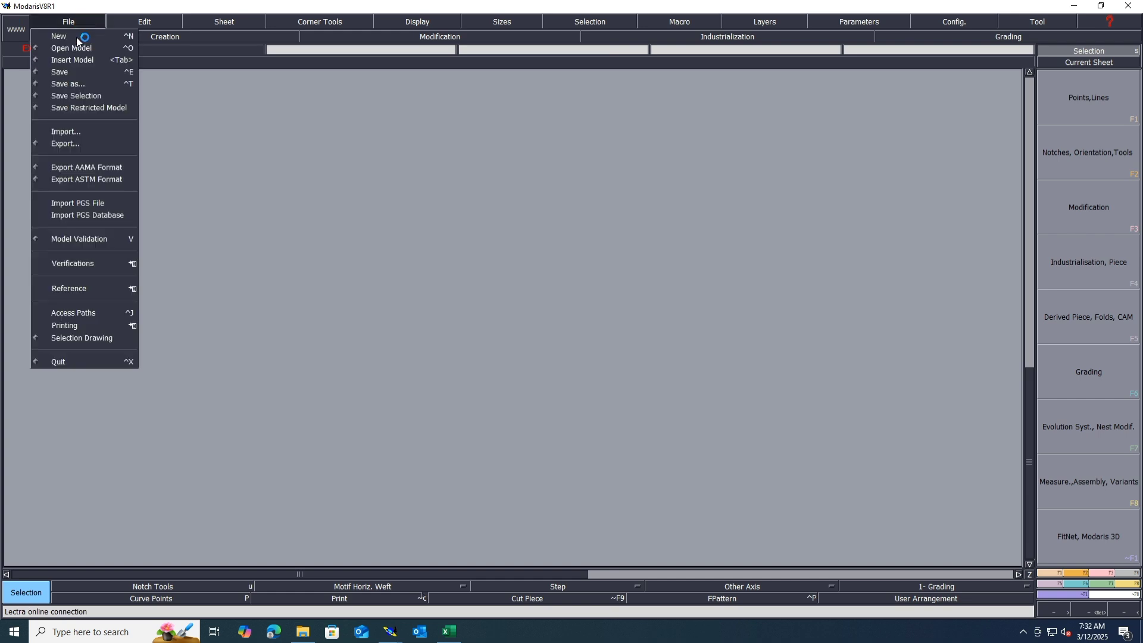
left_click(83, 312)
left_click(676, 25)
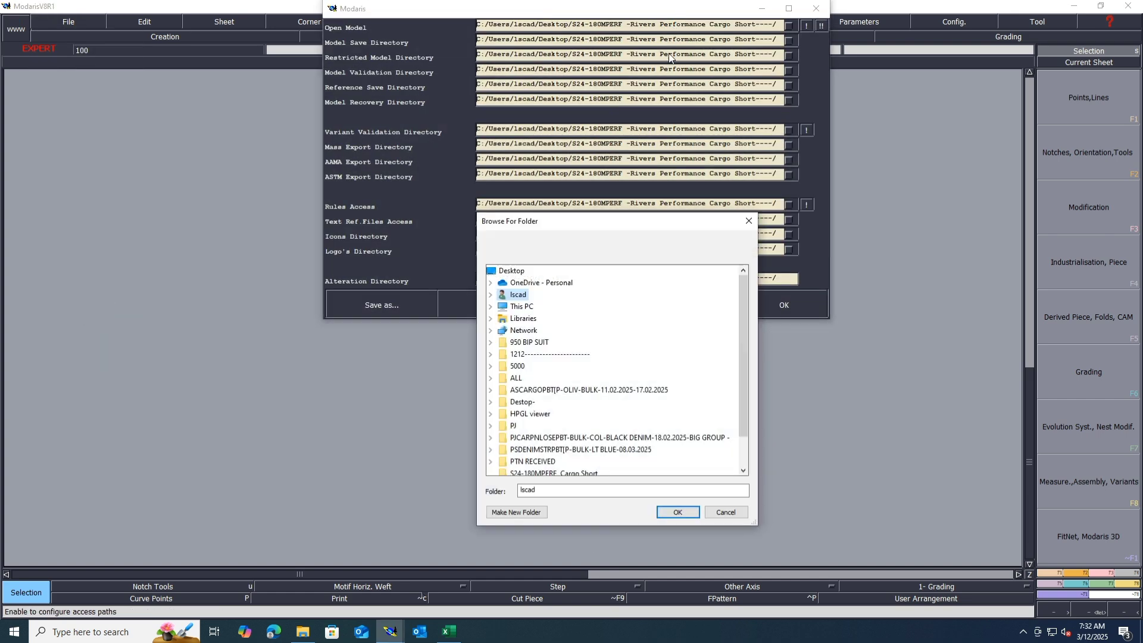
scroll(596, 453, "down", 1)
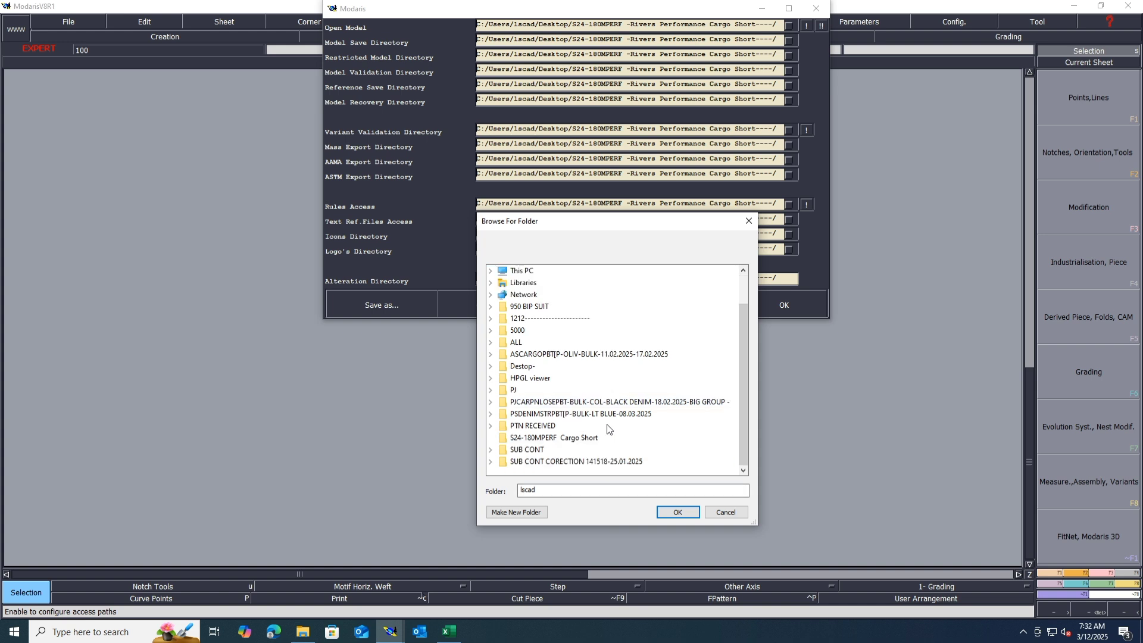
left_click(569, 439)
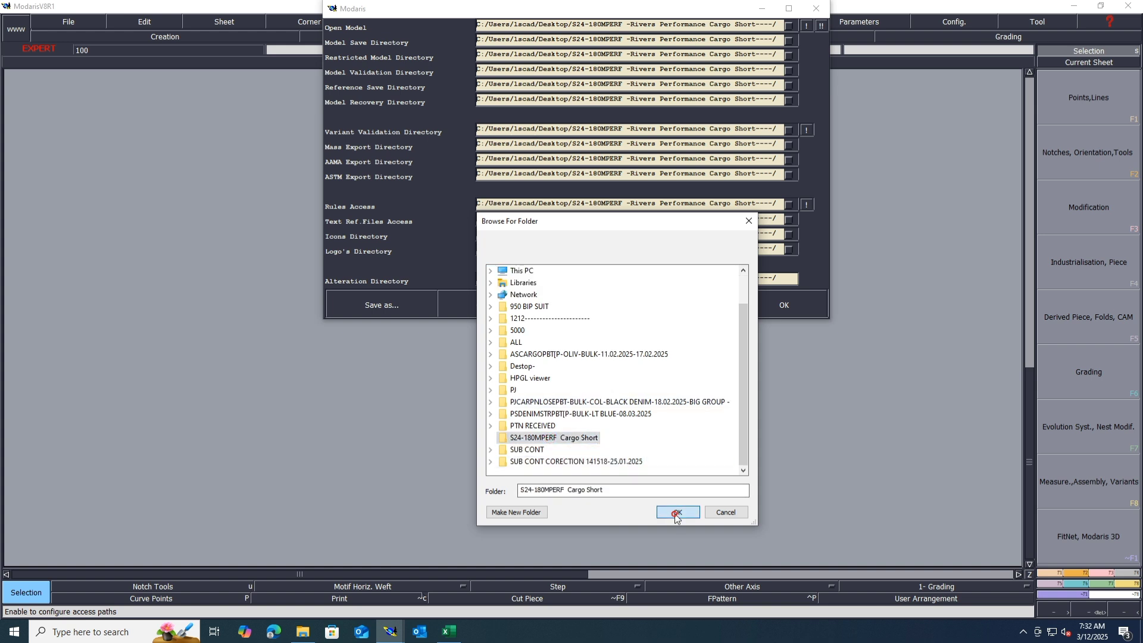
left_click(677, 512)
left_click(822, 26)
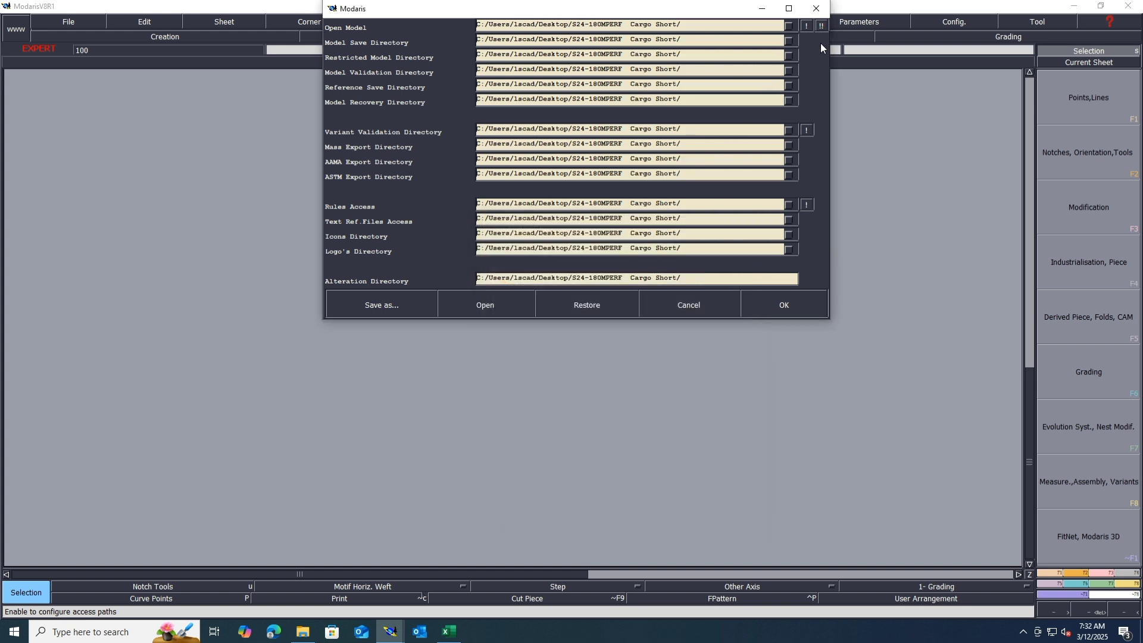
left_click(783, 306)
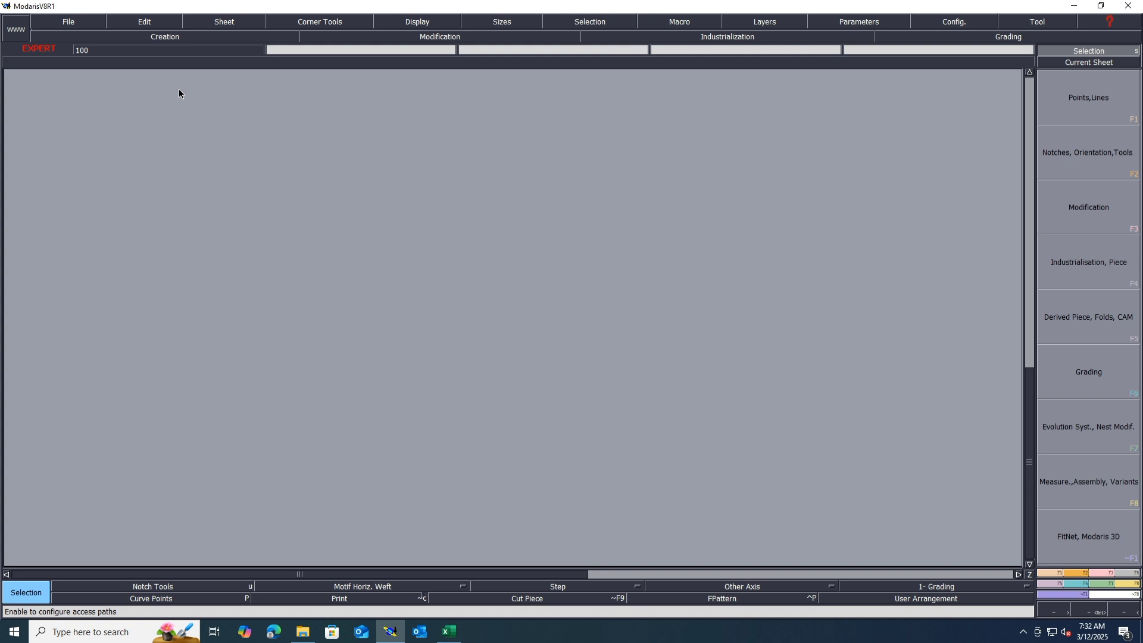
Create a new model named CARGO SHORTS.
left_click(72, 22)
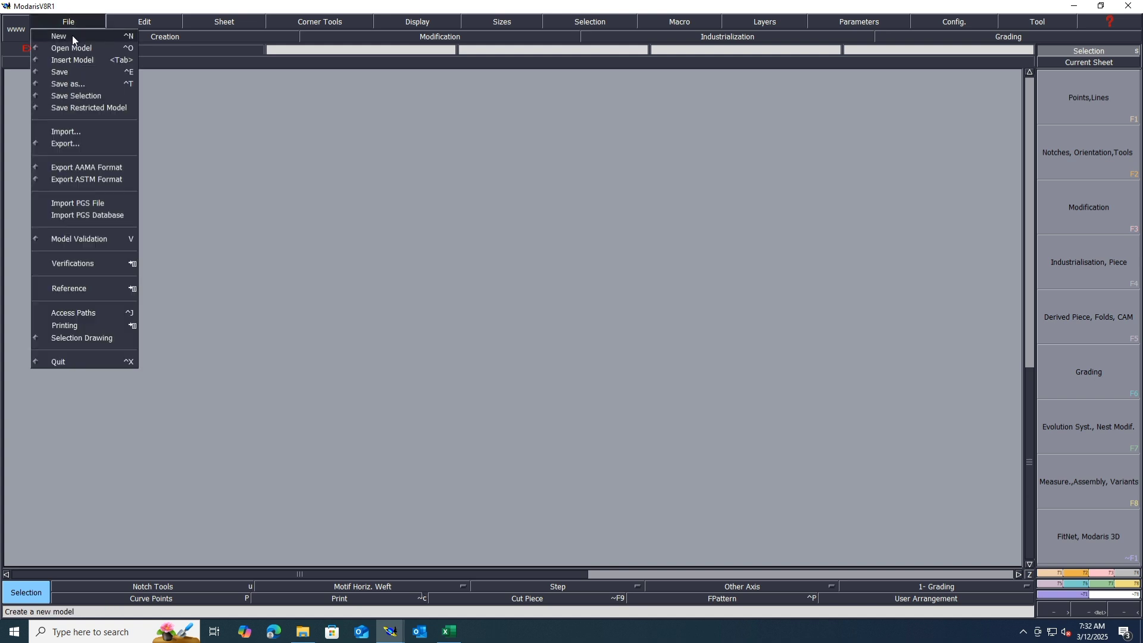
left_click(72, 36)
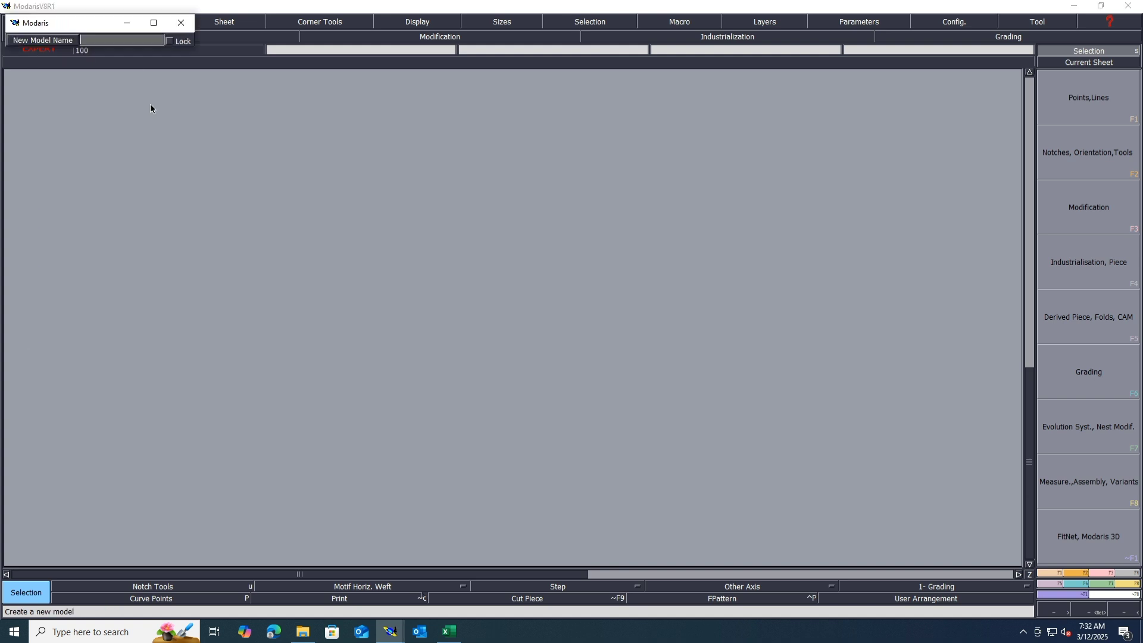
type("CARGO SHORTS")
key("Return")
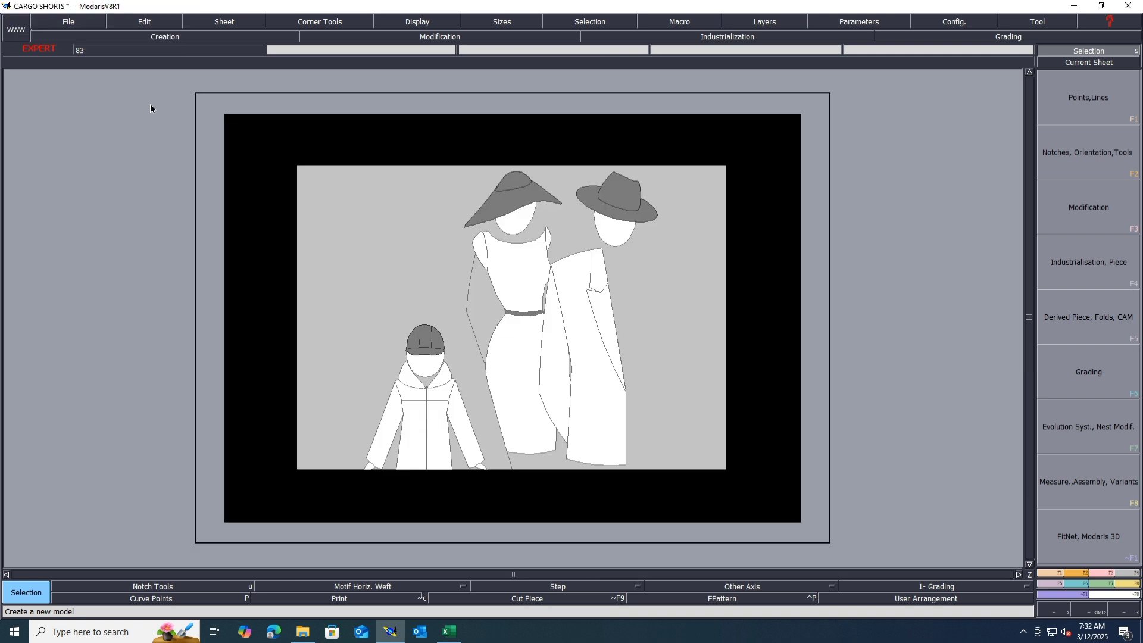
Turn on the display of sizes and the title block, and rearrange all sheets on the desk.
left_click(433, 22)
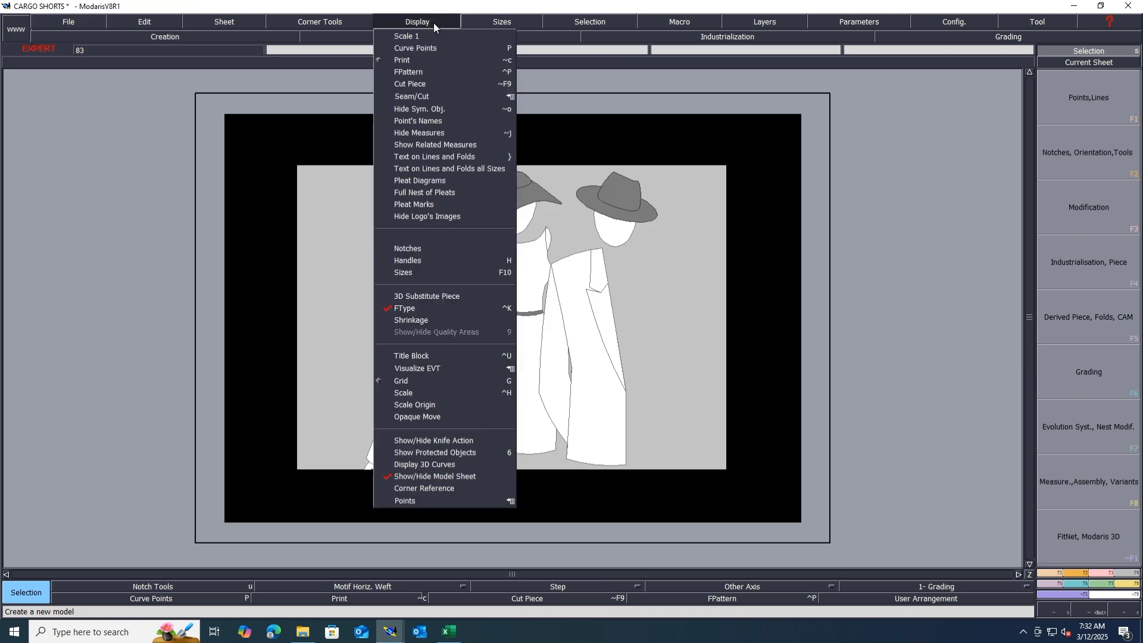
left_click(398, 273)
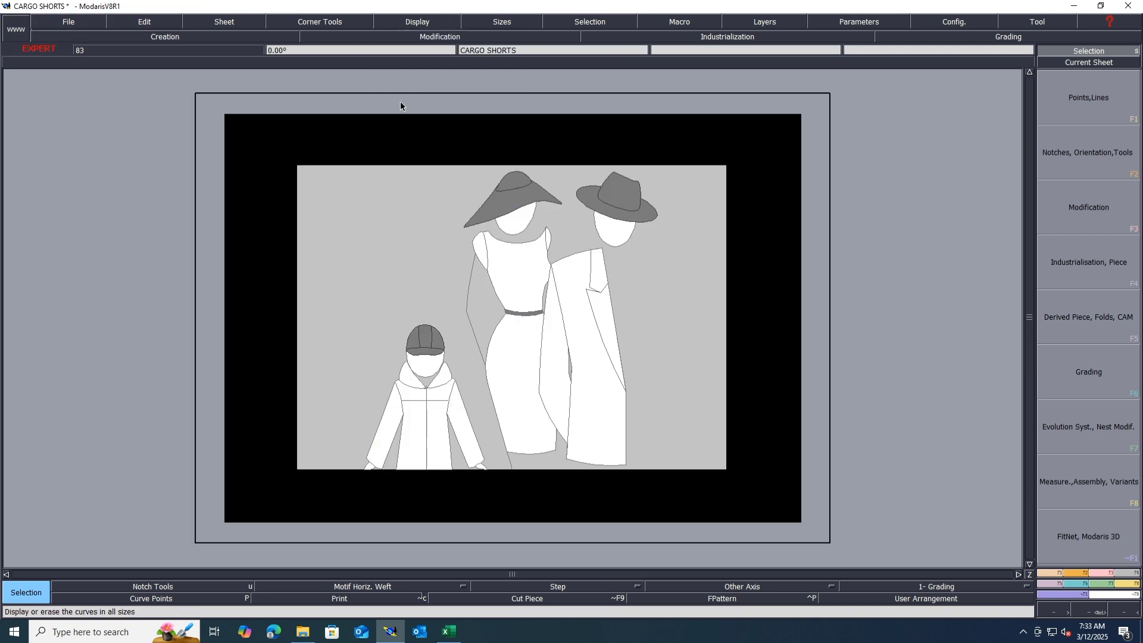
left_click(419, 22)
left_click(431, 357)
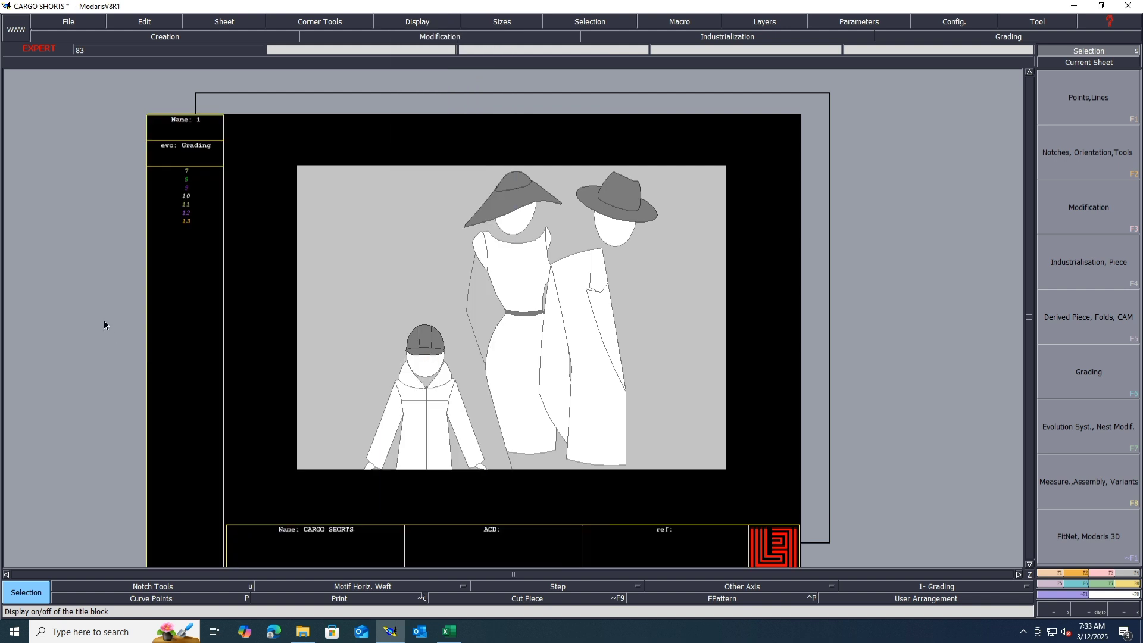
key("j")
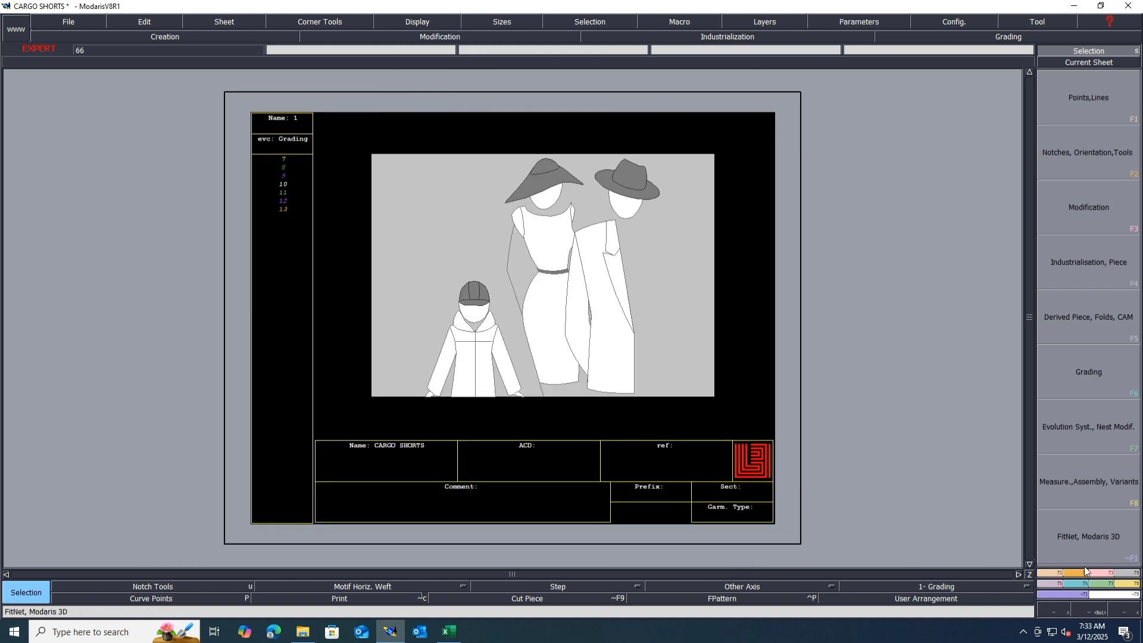
Import the size range into the model sheet with Imp. EVT, using New Text Document from the S24-180MPERF Cargo Short folder.
left_click(1102, 590)
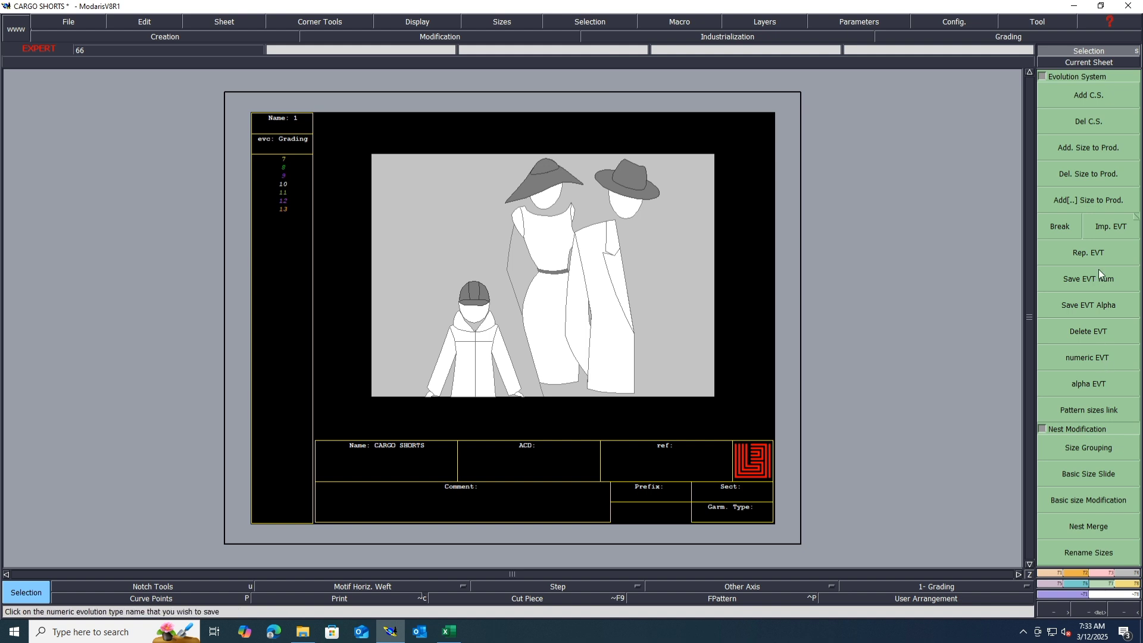
left_click(1111, 226)
left_click(449, 268)
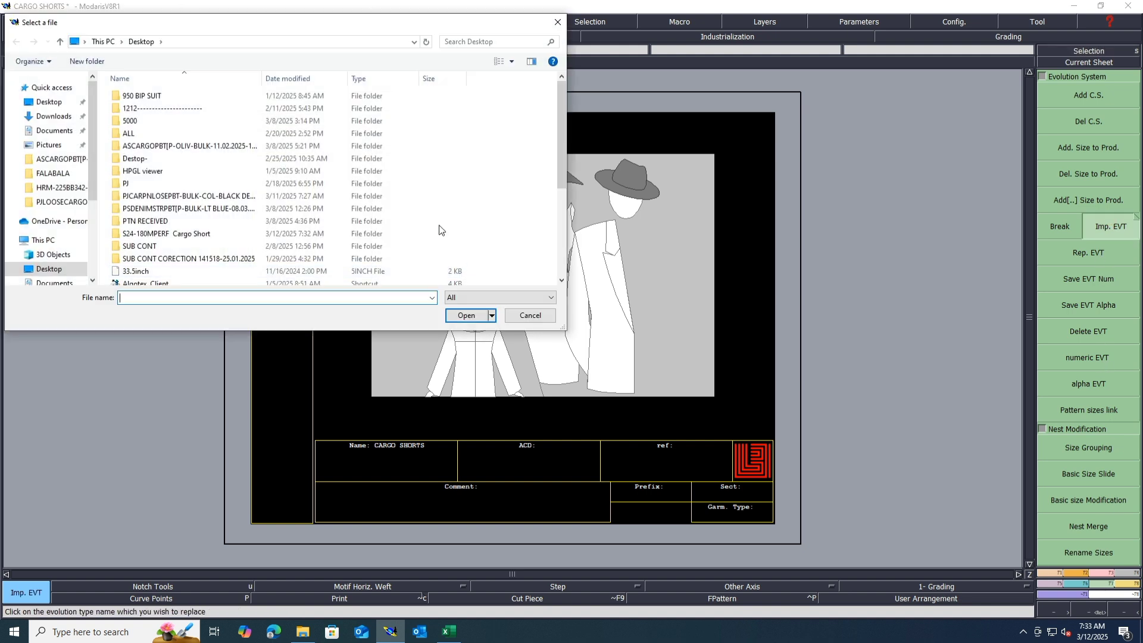
double_click(168, 234)
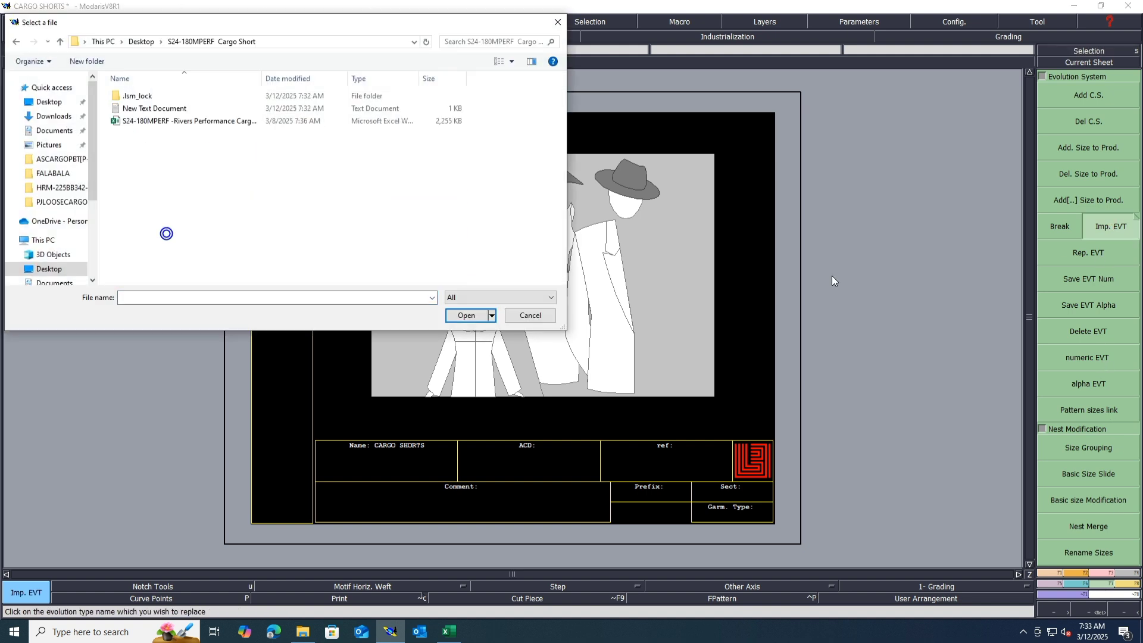
left_click(151, 109)
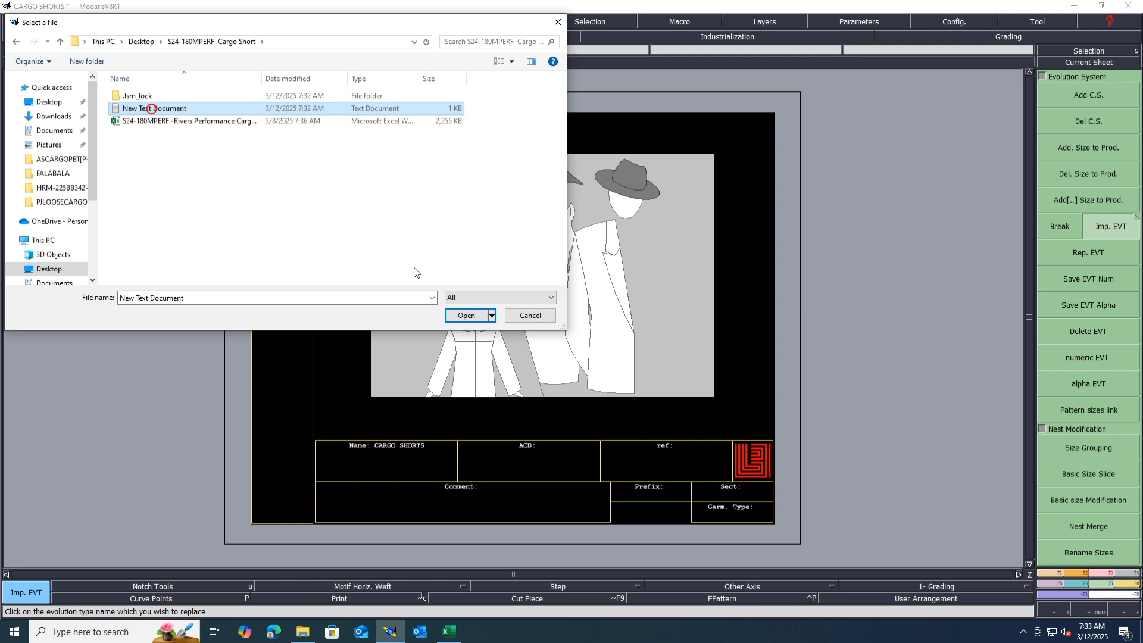
left_click(466, 315)
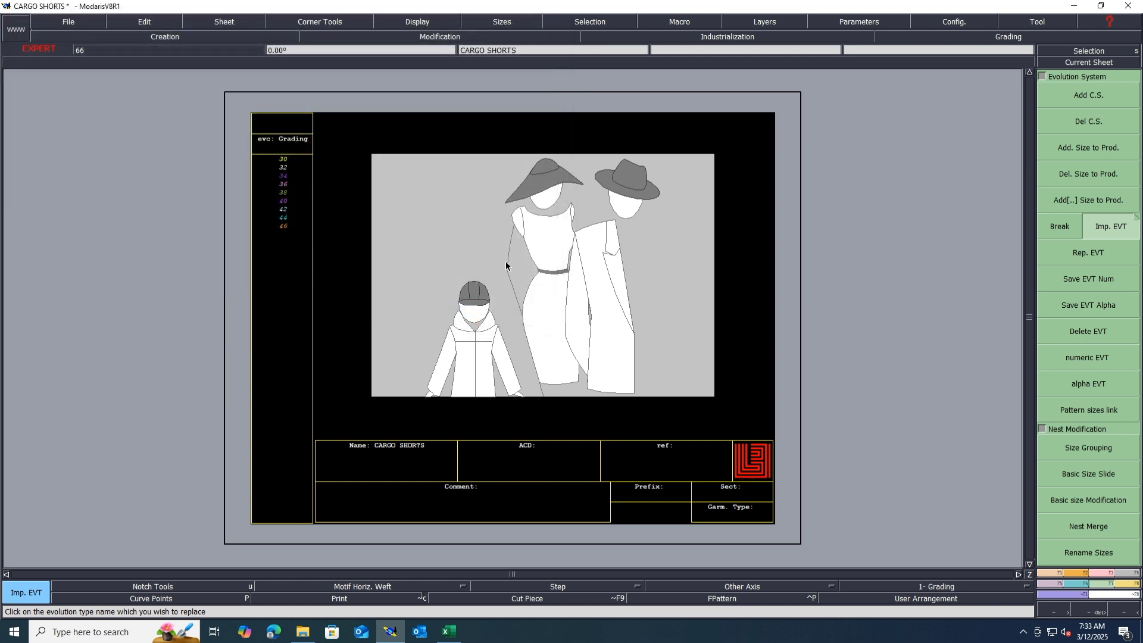
Add a blank new sheet to the CARGO SHORTS model, arrange all sheets and save the model.
left_click(226, 22)
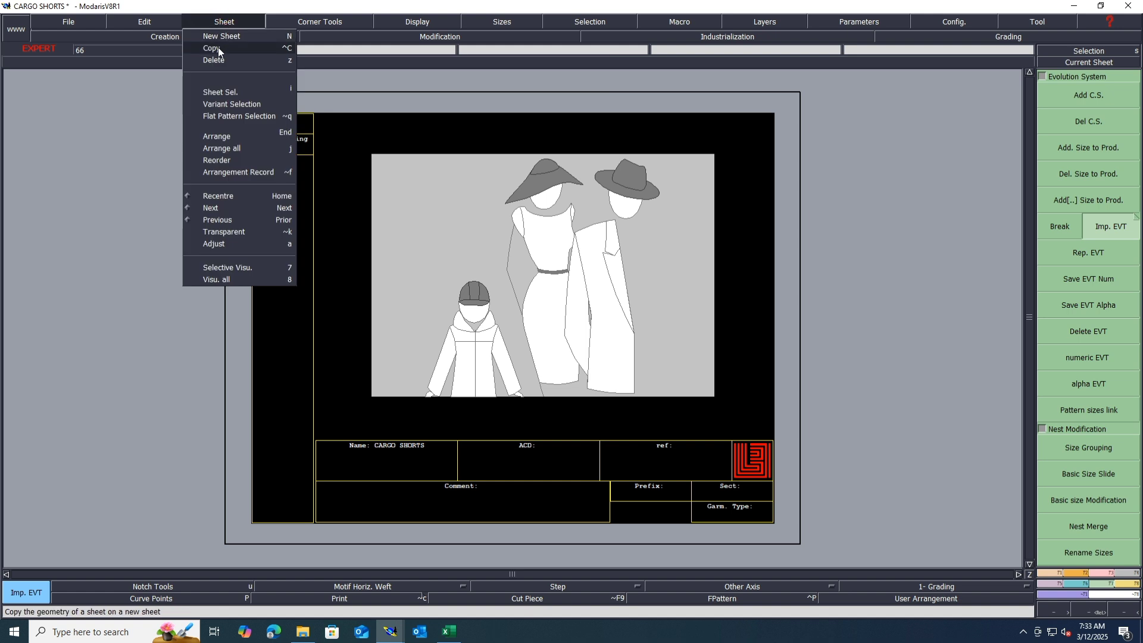
left_click(219, 48)
key("j")
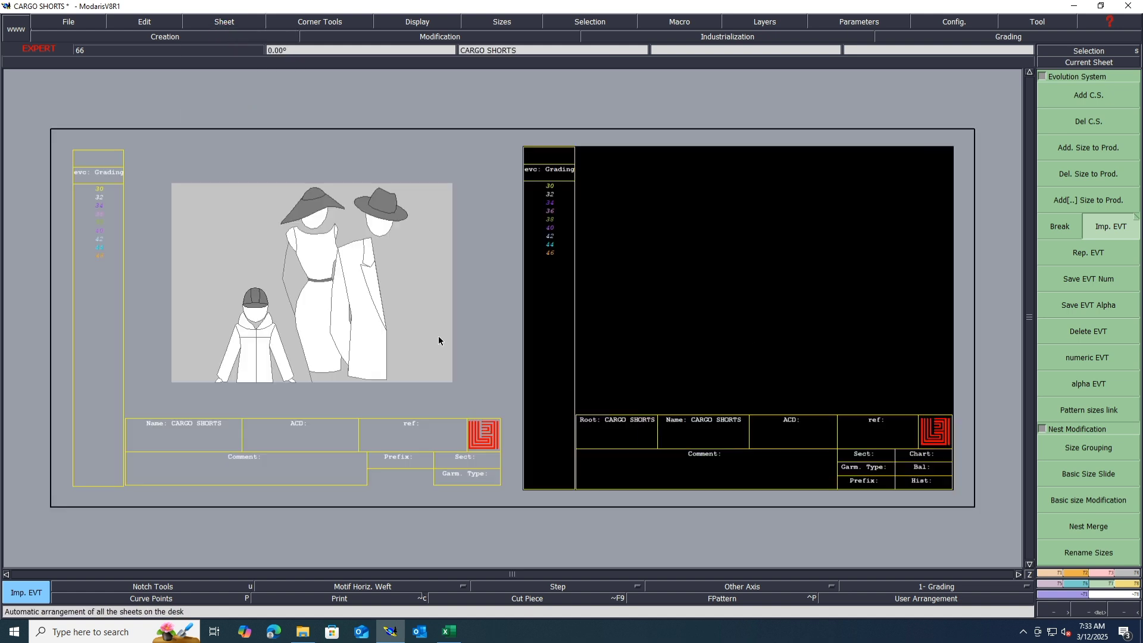
left_click(772, 462)
left_click(68, 22)
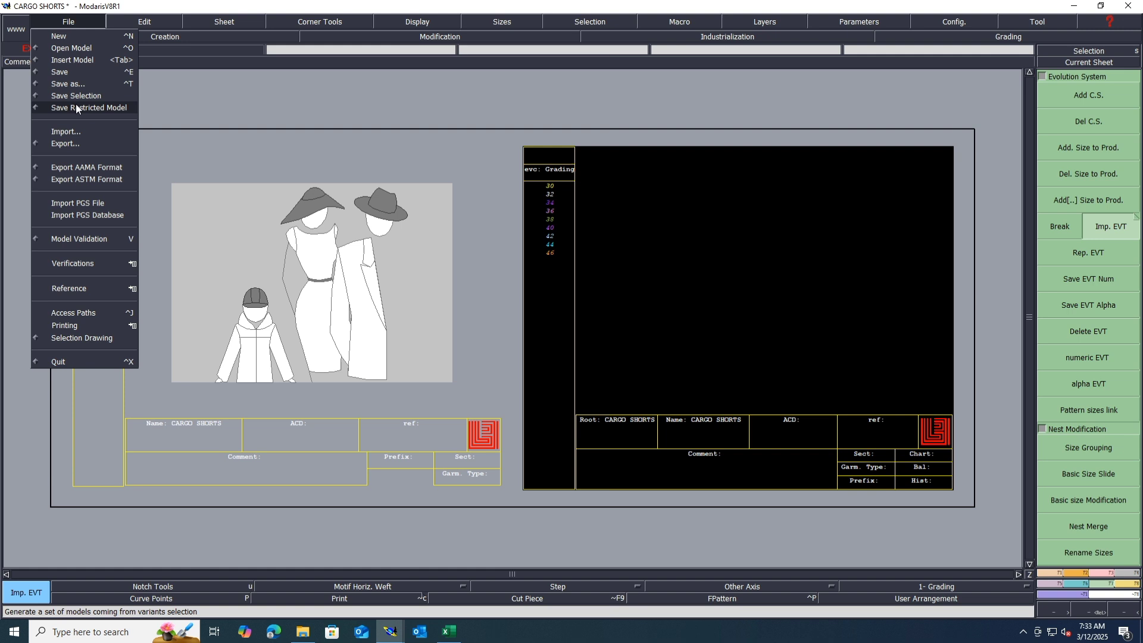
left_click(63, 72)
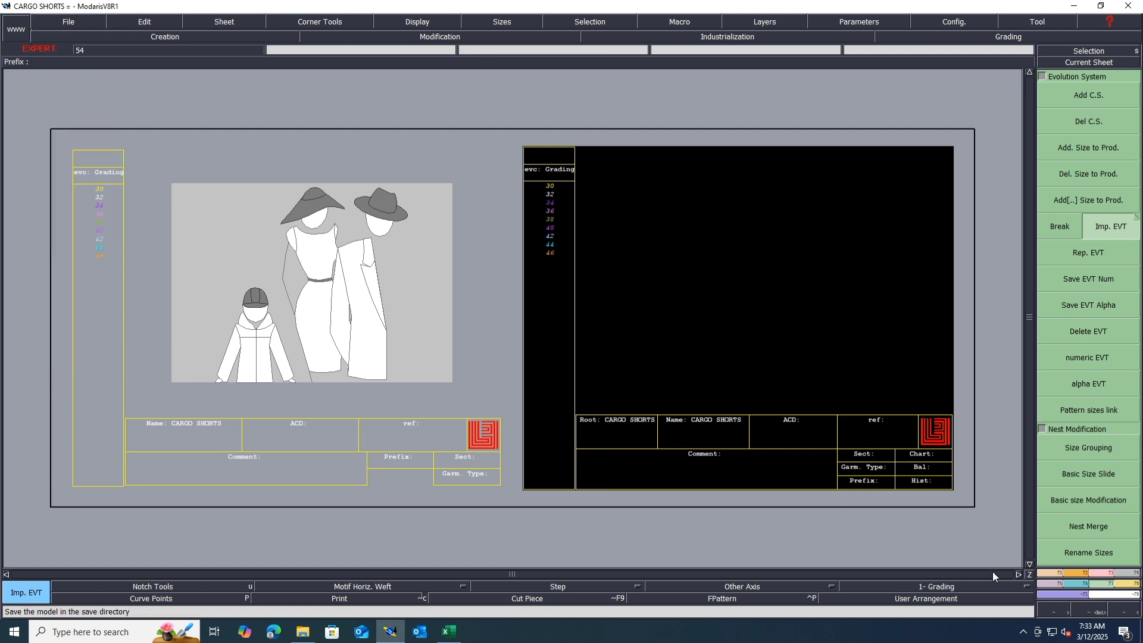
Switch to Excel and look up the size 32 inleg length on PAGE 2.
left_click(458, 634)
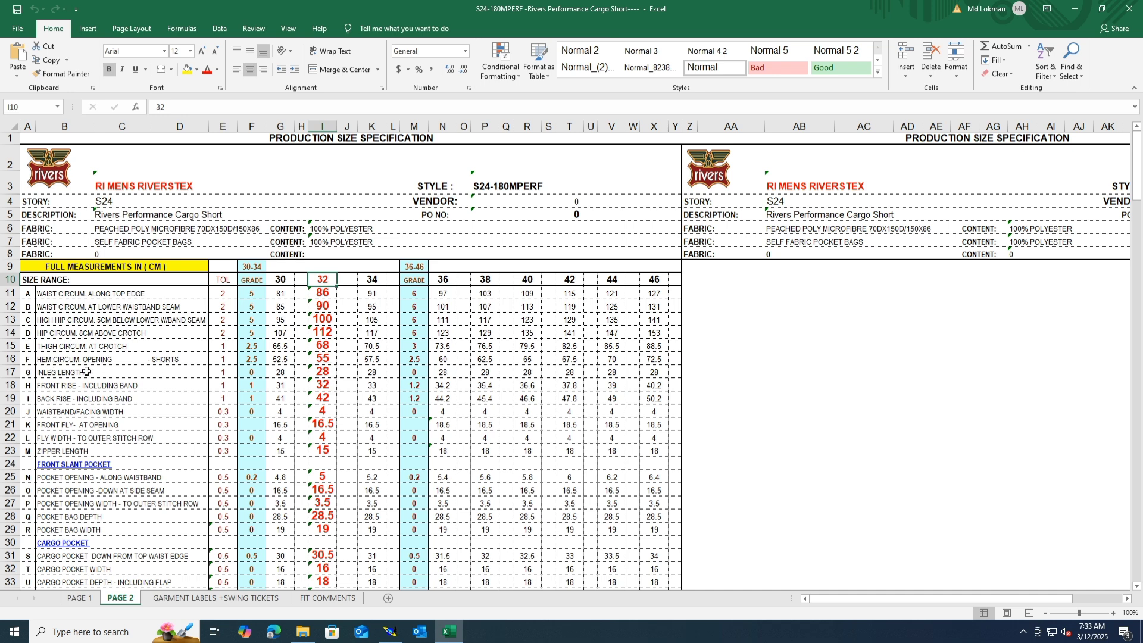
left_click(328, 372)
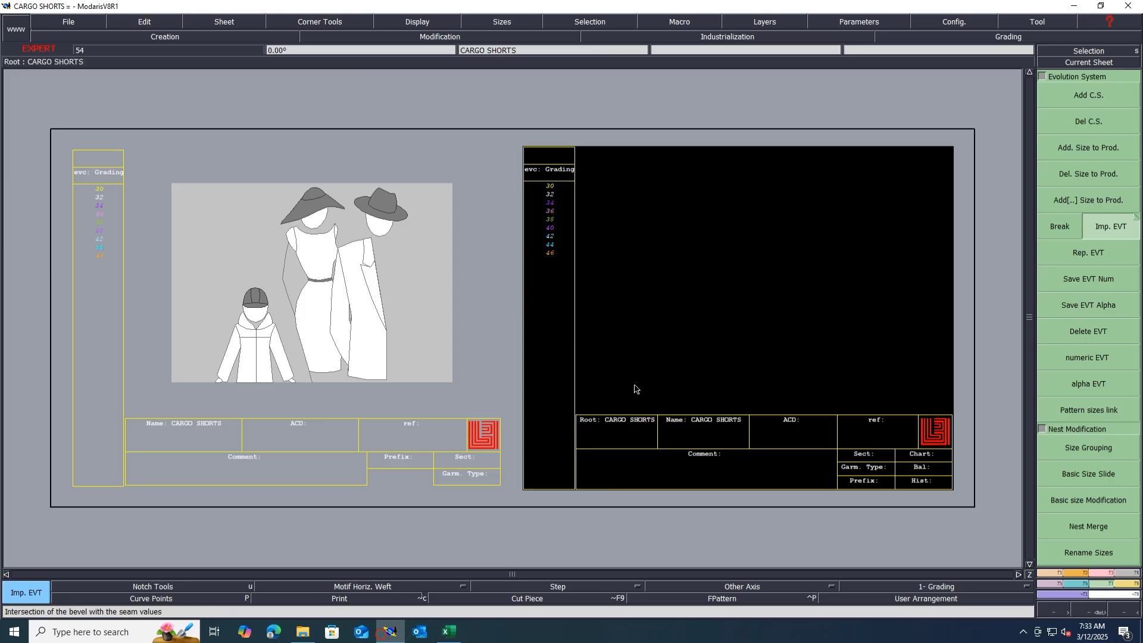
Back in Modaris, try a straight line on the blank sheet with dx 28 and dy 0 in inches, then undo it.
left_click(1049, 572)
left_click(1088, 318)
left_click(586, 302)
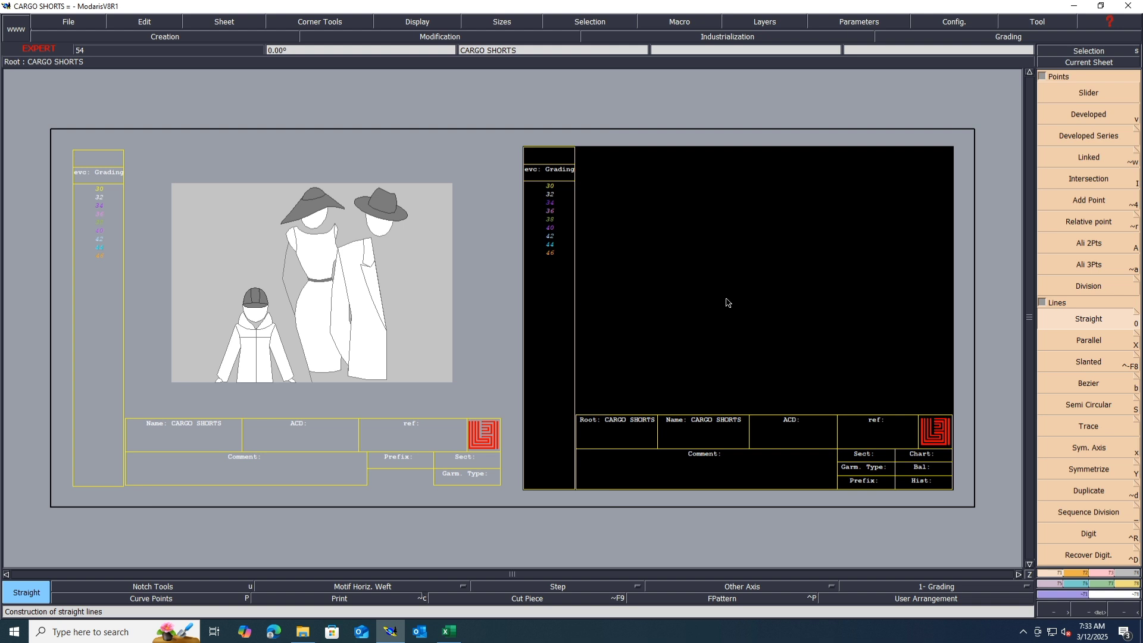
key("Down")
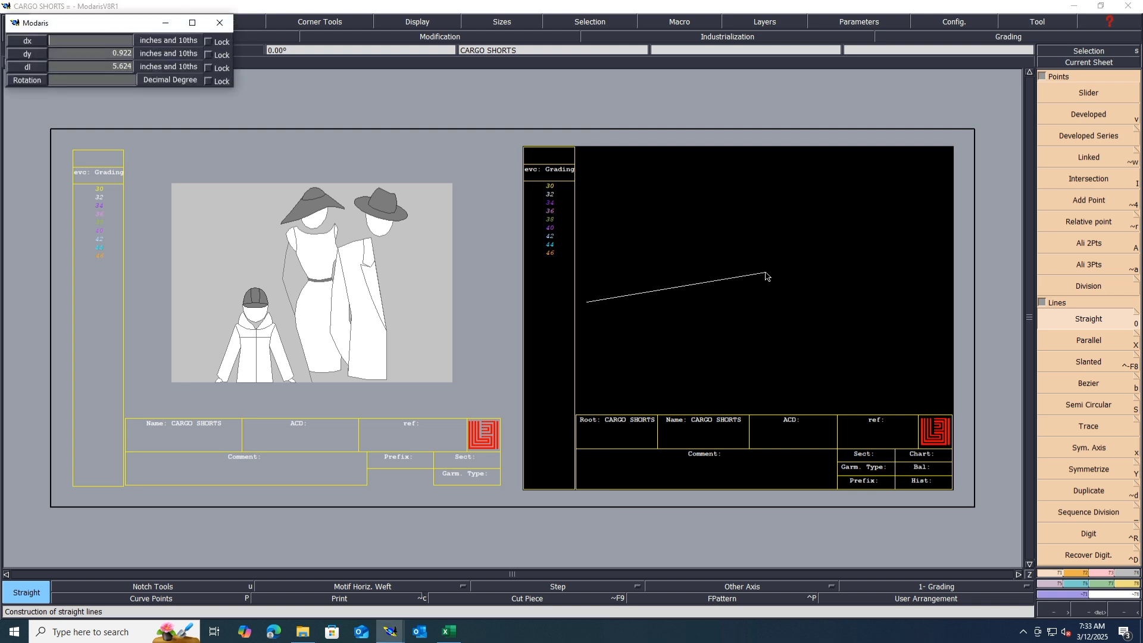
type("28")
key("Down")
type("0")
key("Return")
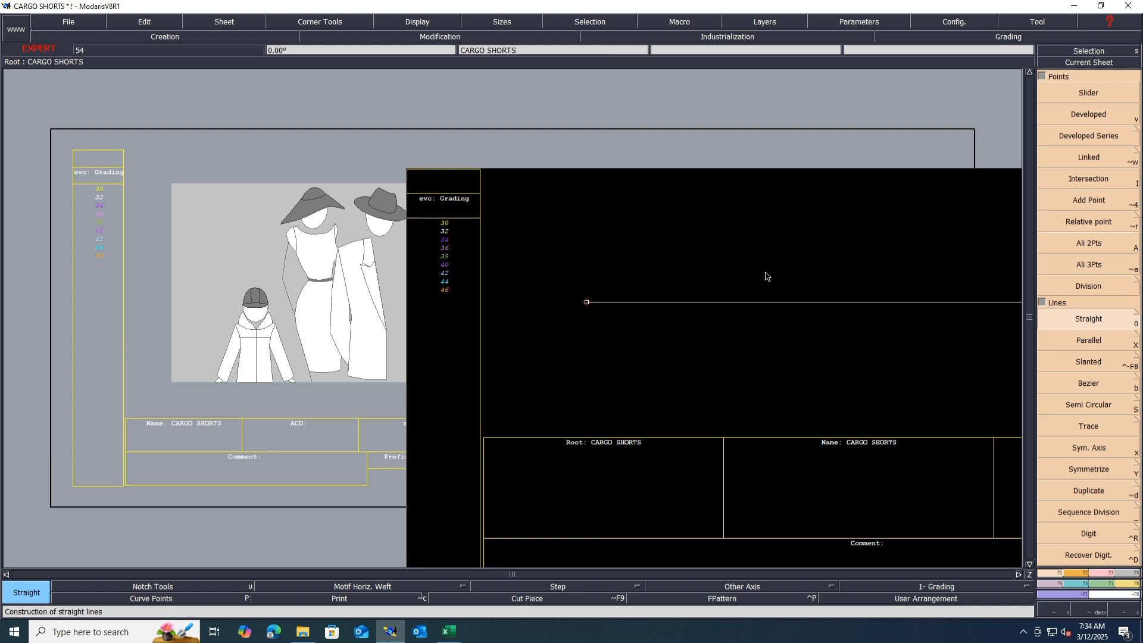
key("ctrl+z")
Set the length unit to cm.
left_click(839, 26)
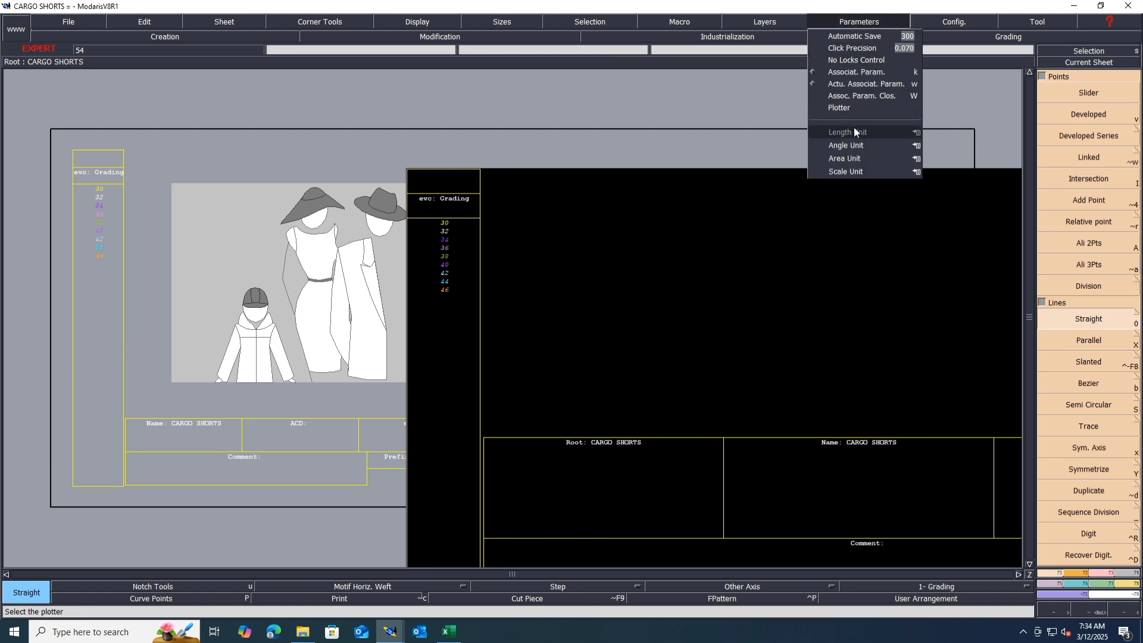
mouse_move(854, 131)
left_click(960, 172)
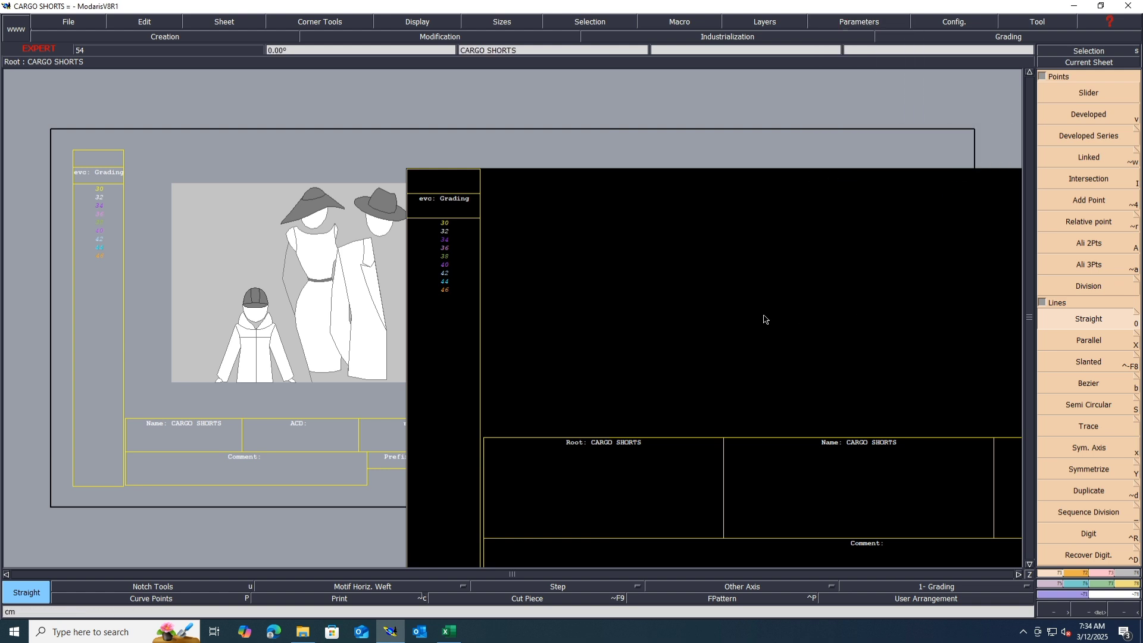
Draw a horizontal straight line on the blank sheet with dx 28 cm and dy 0, and readjust the sheet to fit it.
left_click(551, 319)
key("Tab")
type("28")
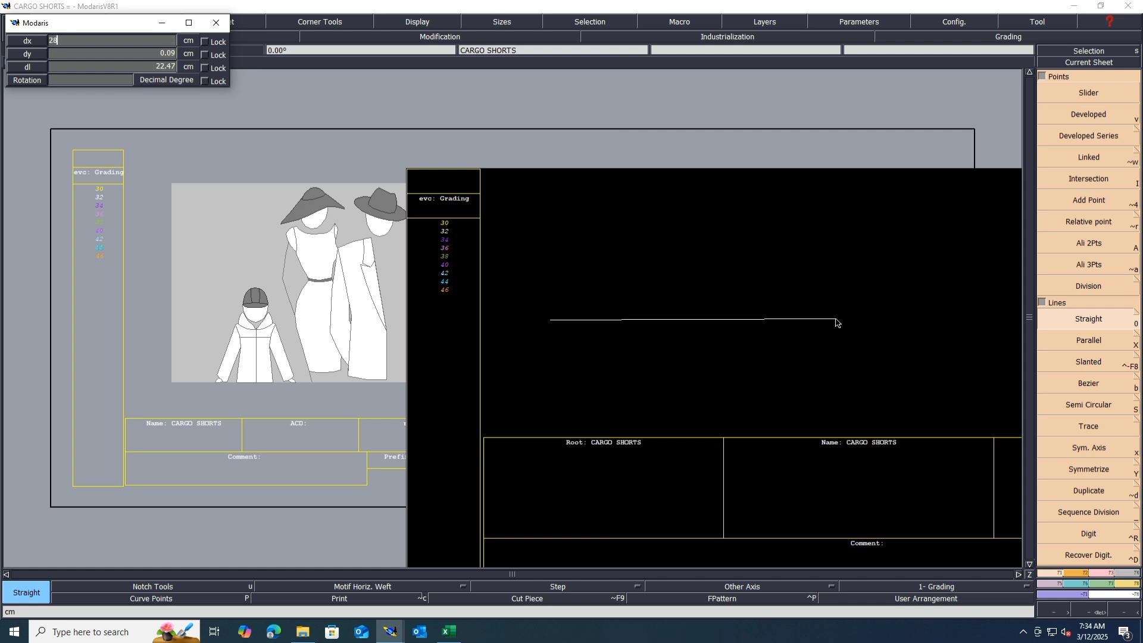
key("Tab")
type("0")
key("Return")
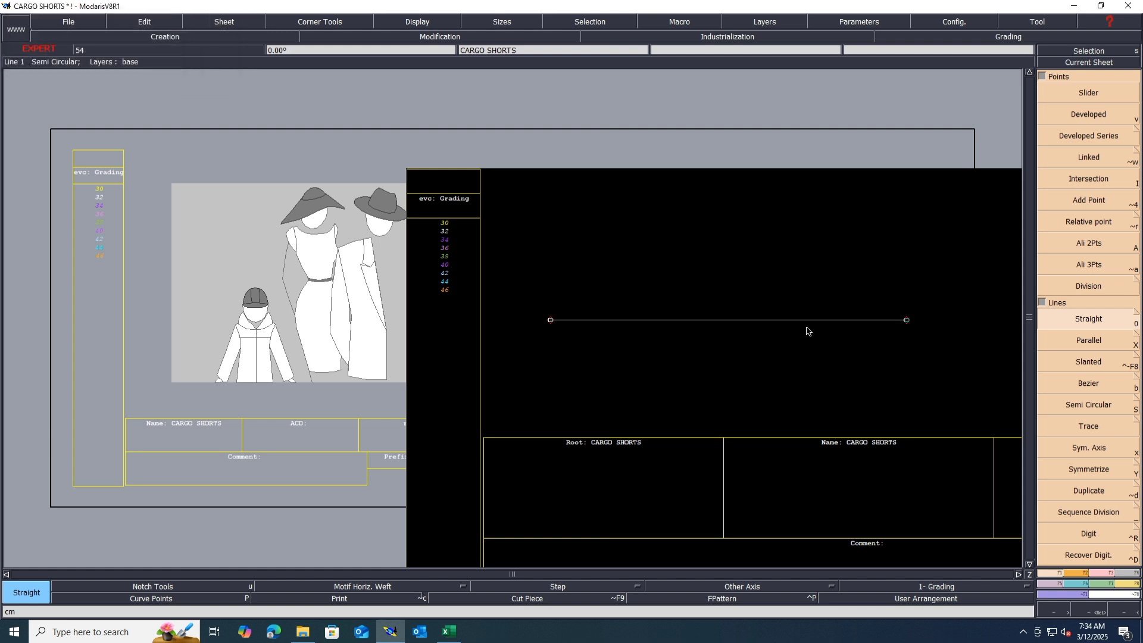
key("shift+a")
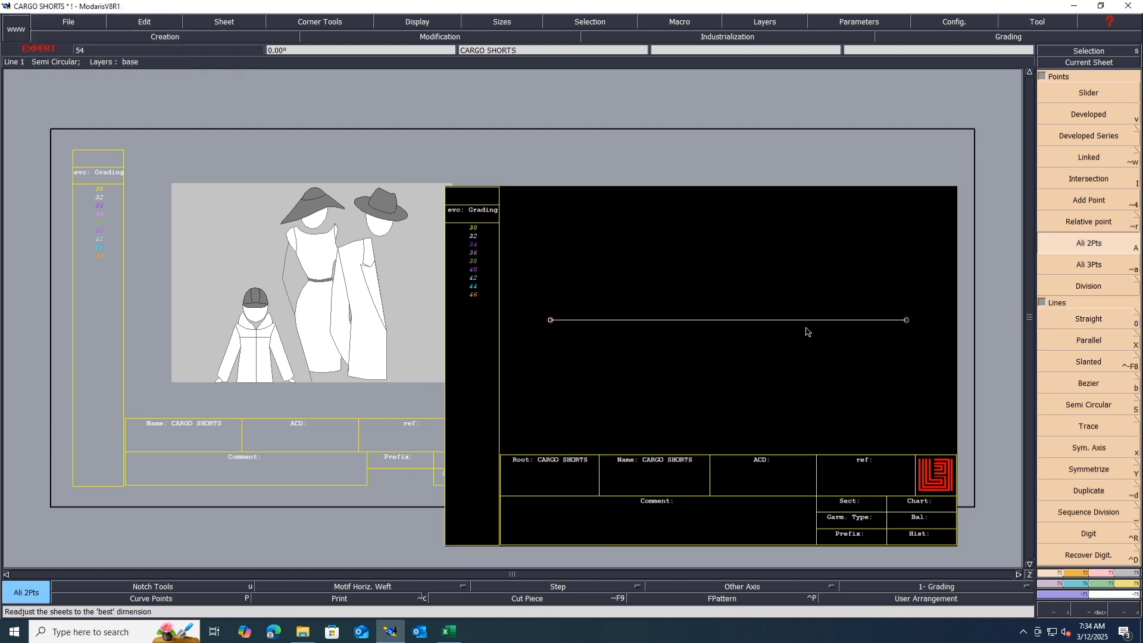
key("Home")
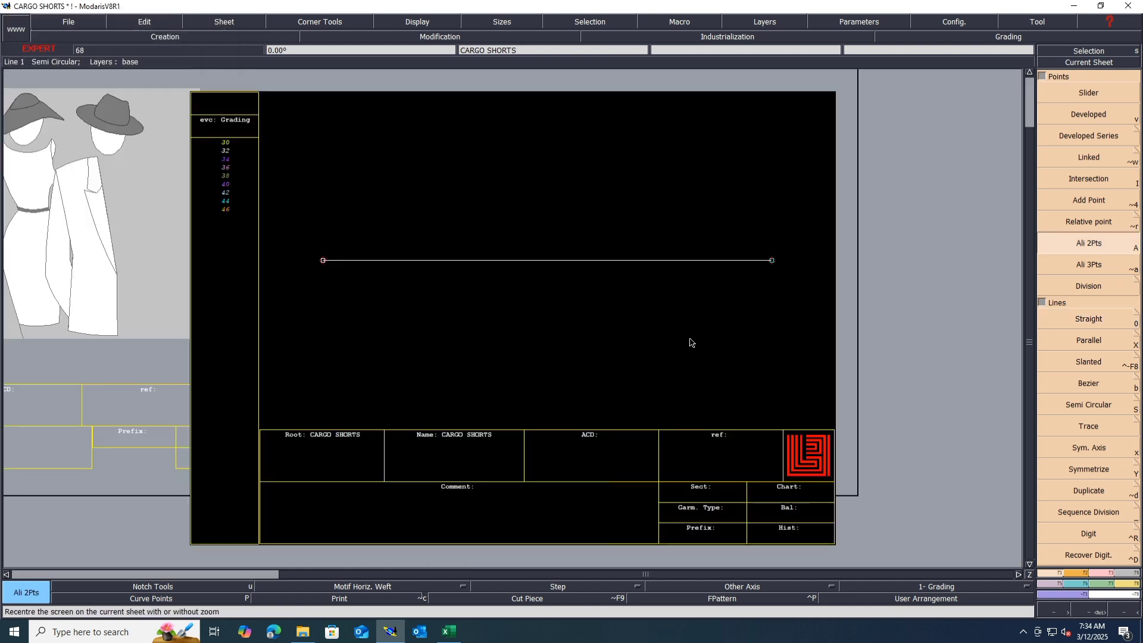
Switch to Excel and highlight the whole INLEG LENGTH row on PAGE 2 in yellow.
left_click(442, 640)
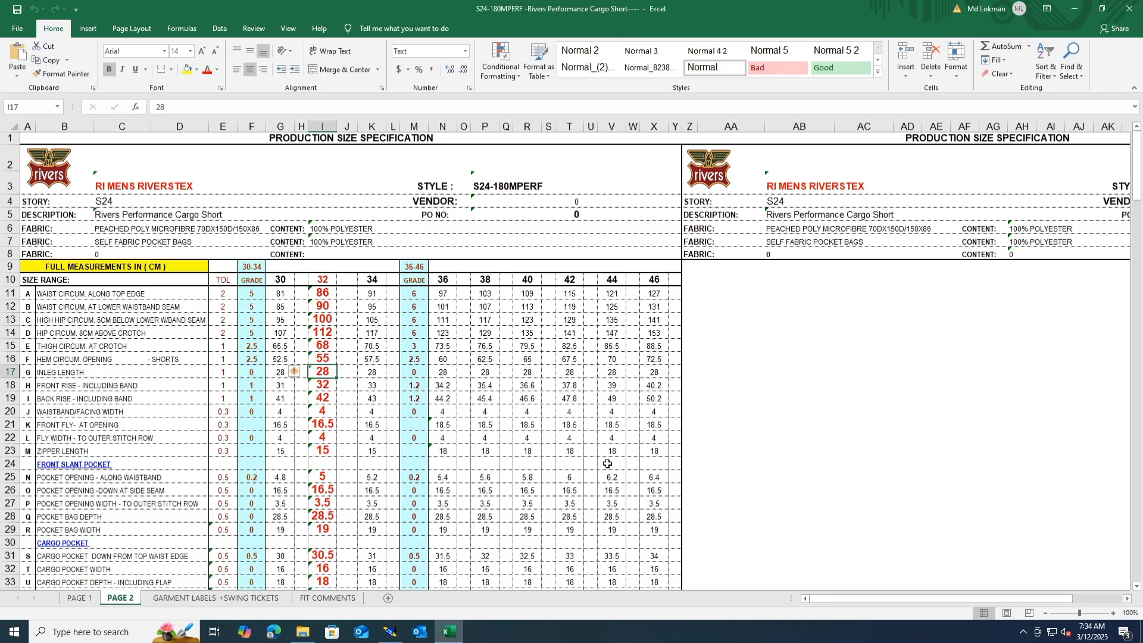
left_click(575, 452)
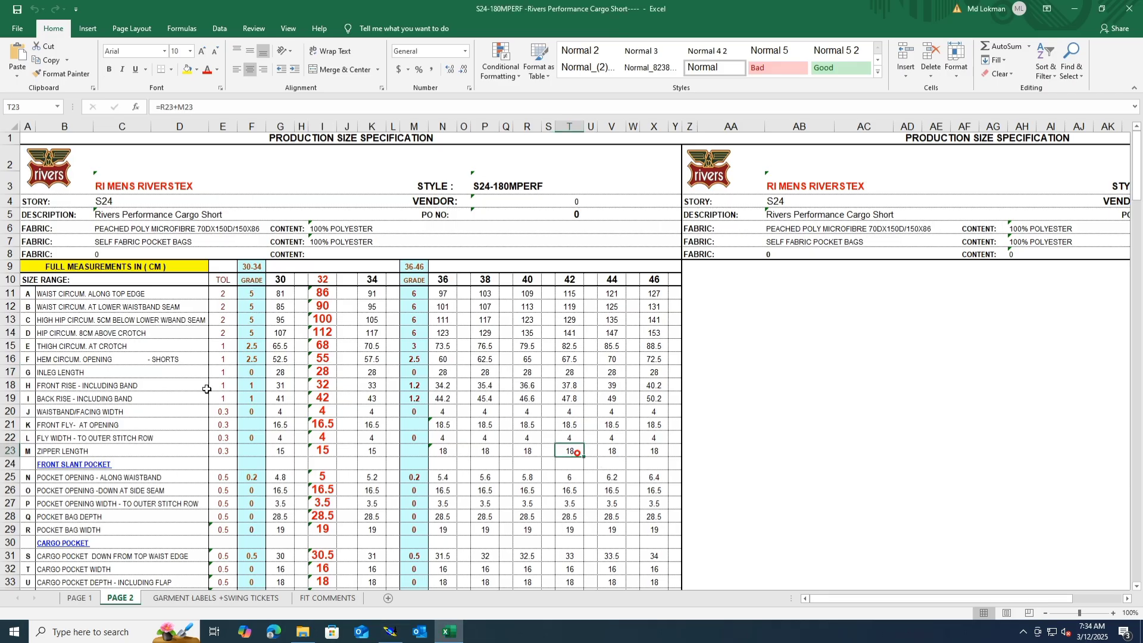
left_click(10, 372)
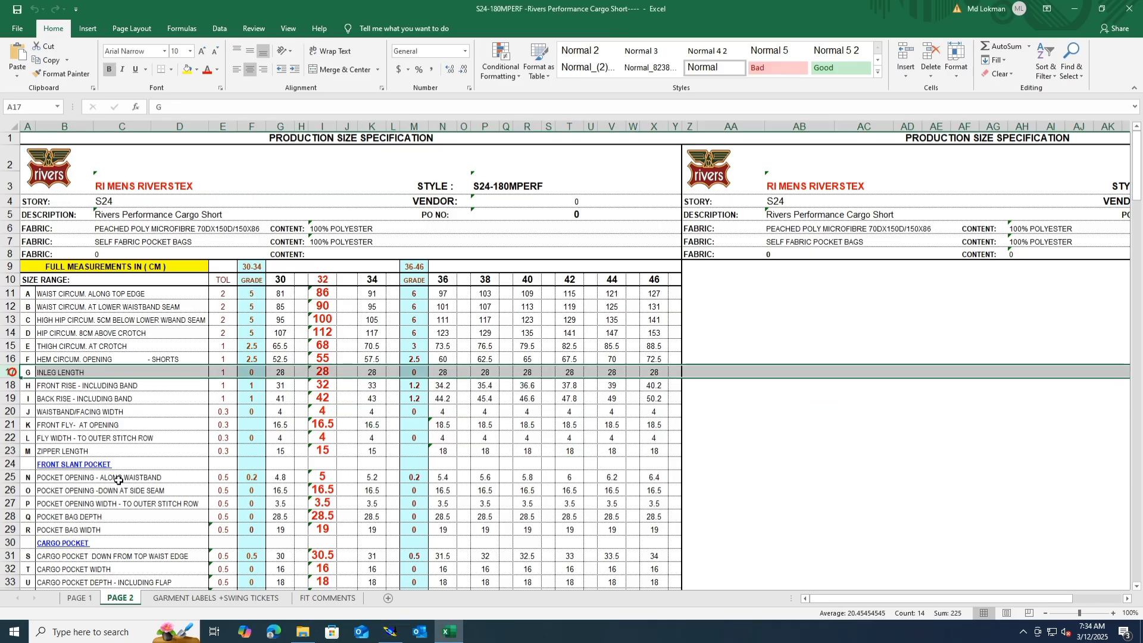
left_click(189, 76)
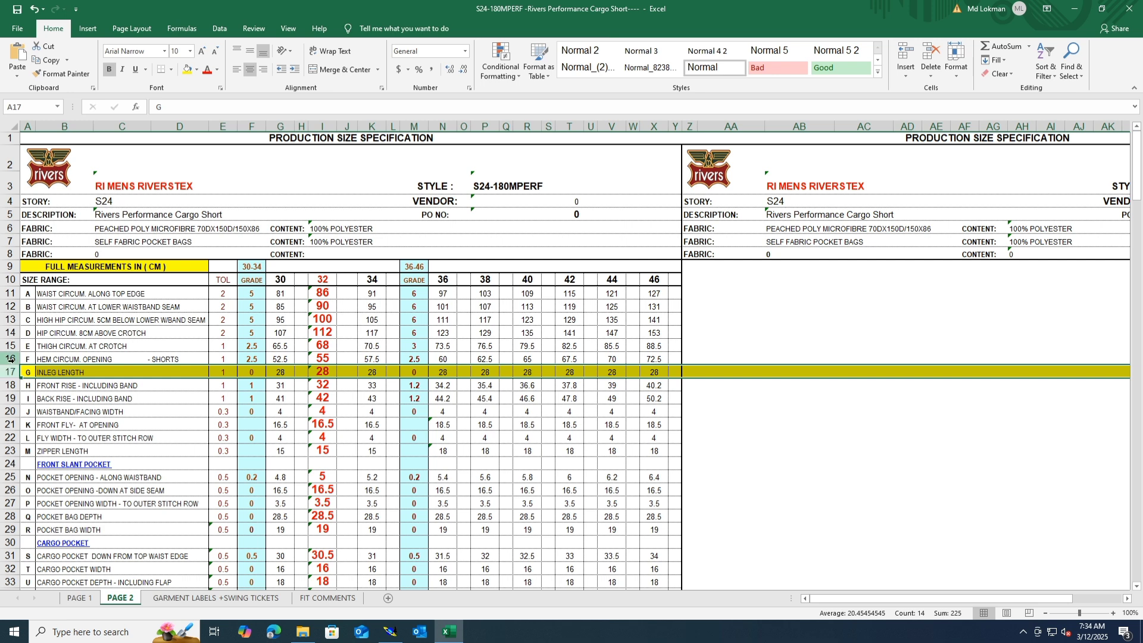
Examine the hem opening, inleg length and front rise rows on PAGE 2, and open the garment sketches on PAGE 1.
left_click(11, 360)
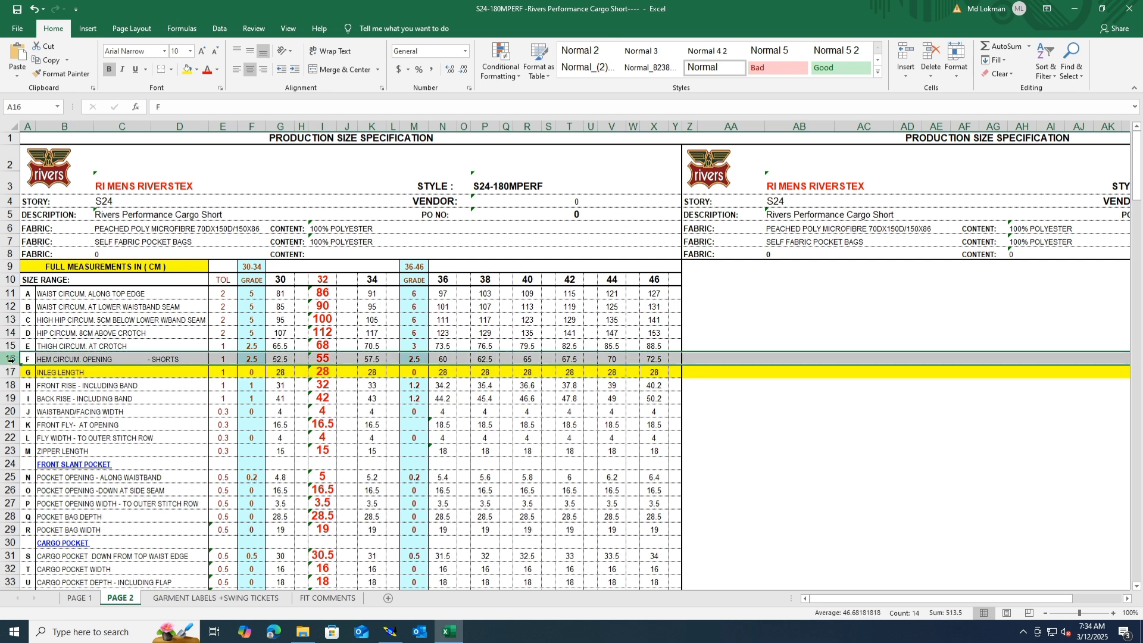
left_click(324, 372)
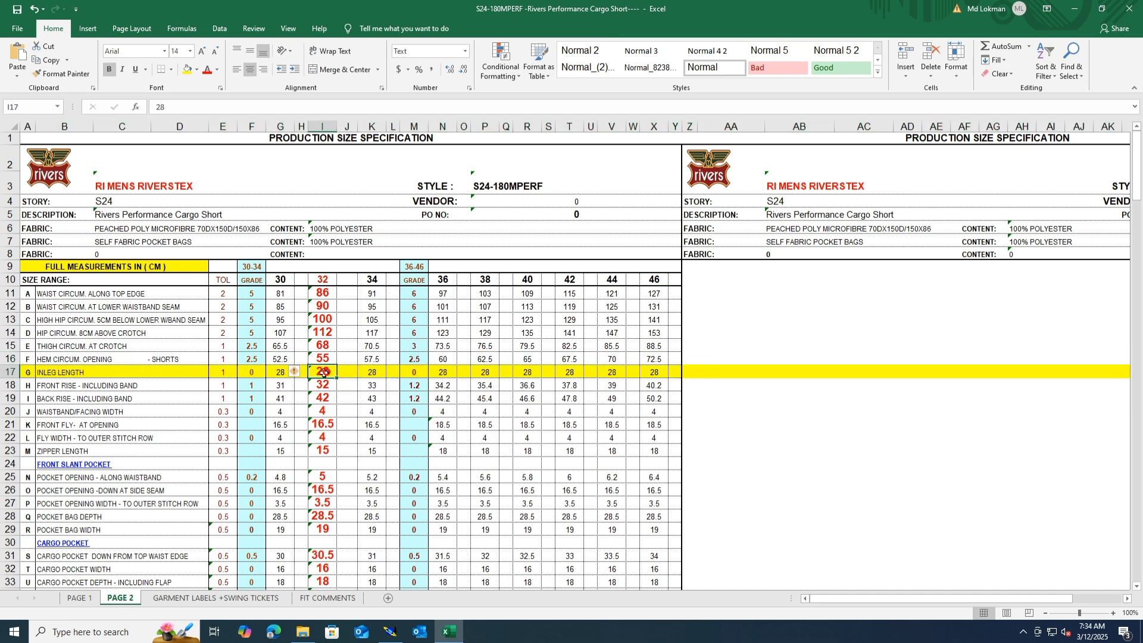
left_click(11, 384)
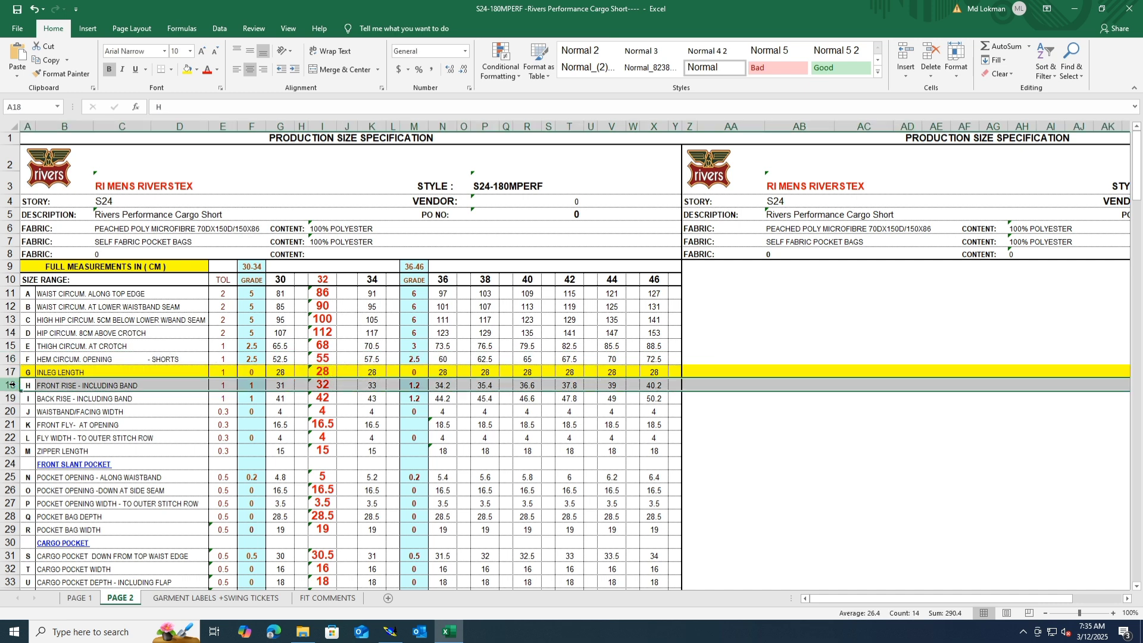
left_click(79, 597)
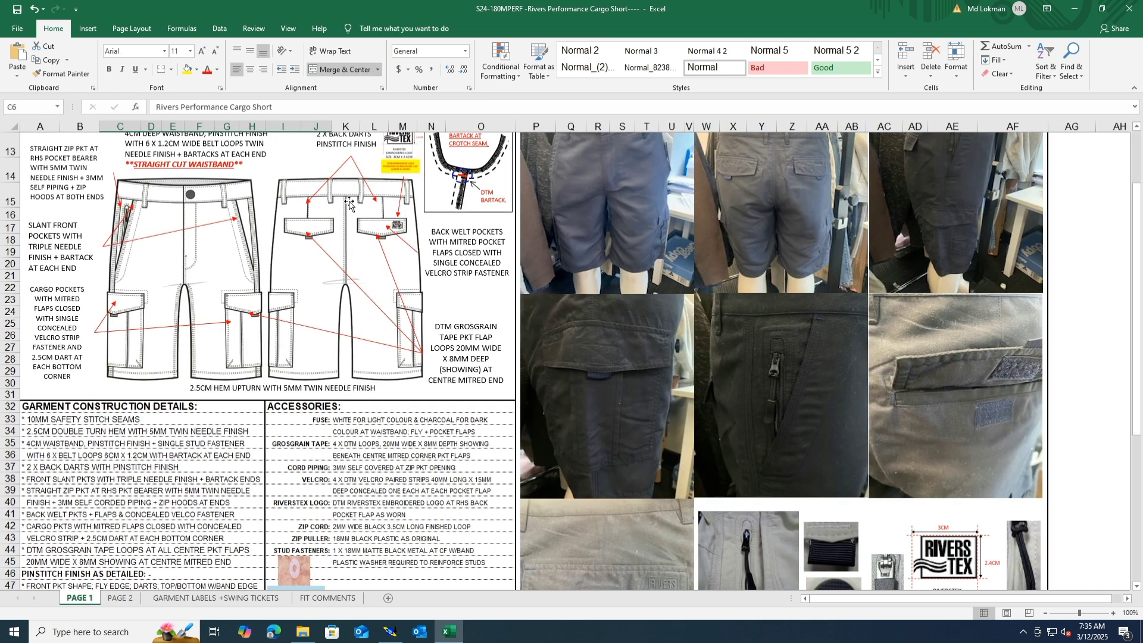
Fill the 4CM DEEP WAISTBAND note above the front sketch on PAGE 1 with yellow.
scroll(350, 204, "up", 2)
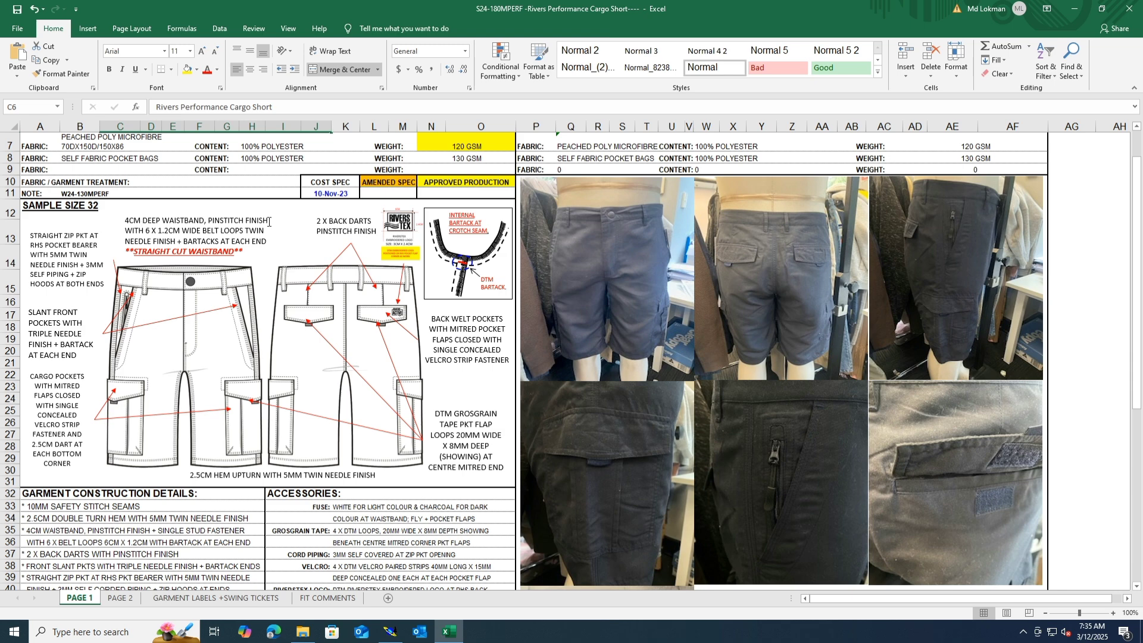
mouse_move(267, 221)
left_mouse_down()
mouse_move(123, 215)
mouse_move(125, 239)
mouse_move(125, 213)
left_mouse_up()
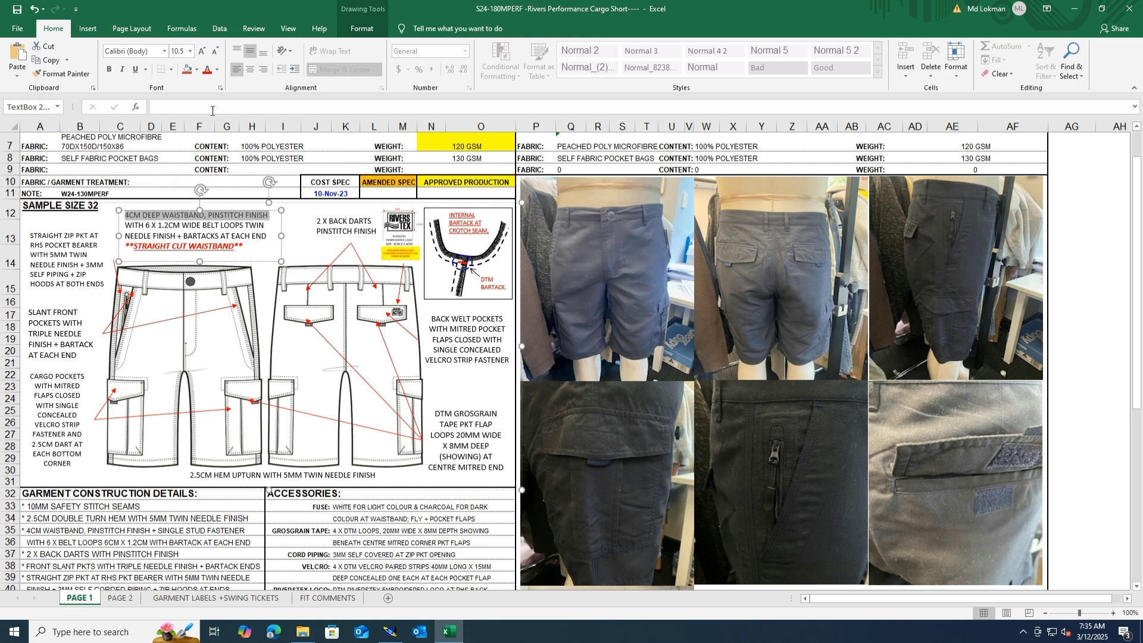
left_click(196, 70)
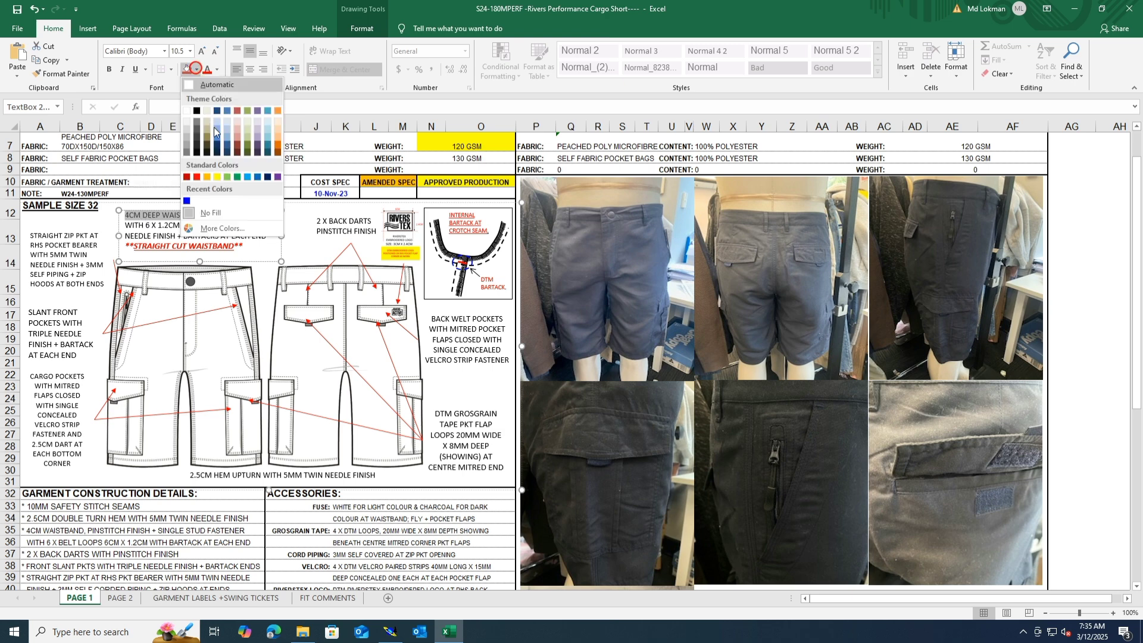
left_click(217, 178)
left_click(206, 321)
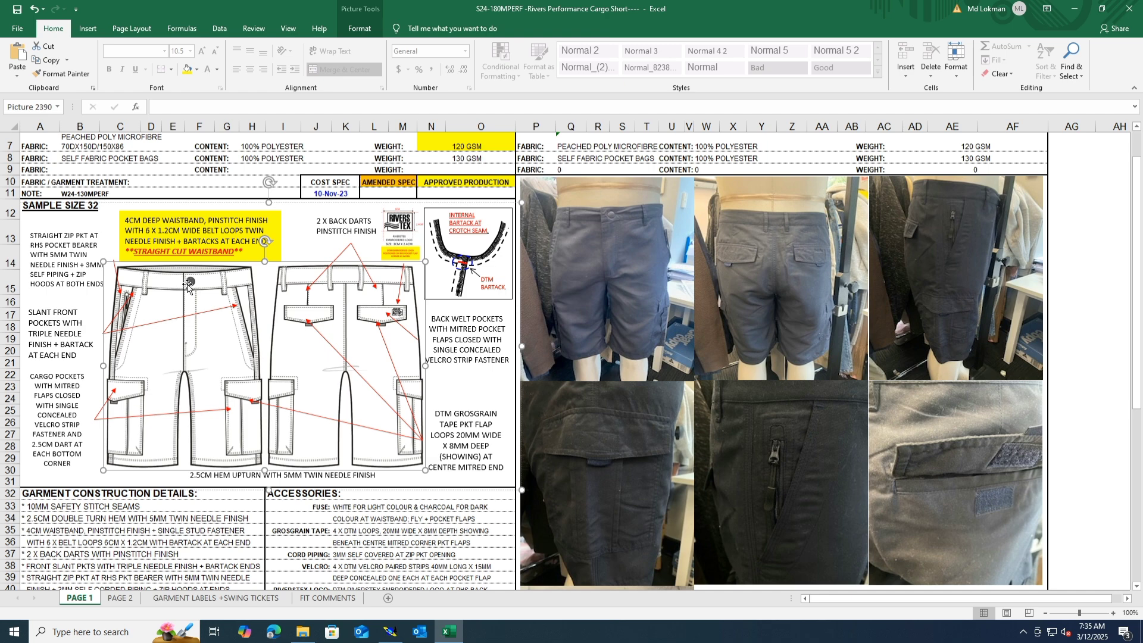
left_click(203, 237)
left_click(303, 242)
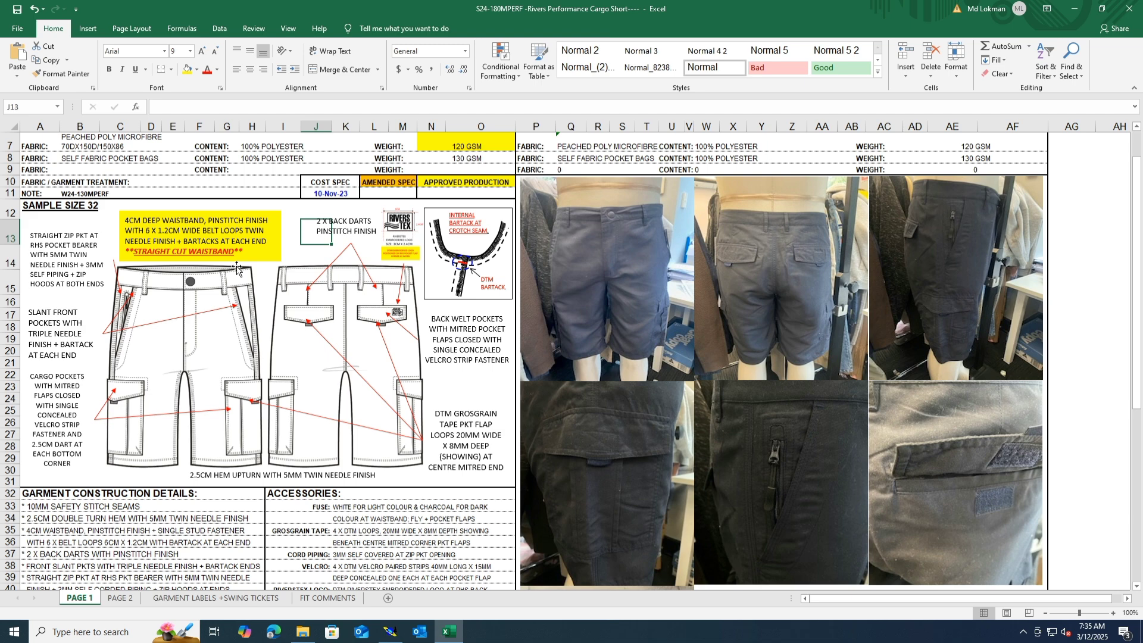
Check the size 32 front rise on PAGE 2, switch to Modaris and lengthen the horizontal line by 28 cm beyond its right end.
left_click(120, 598)
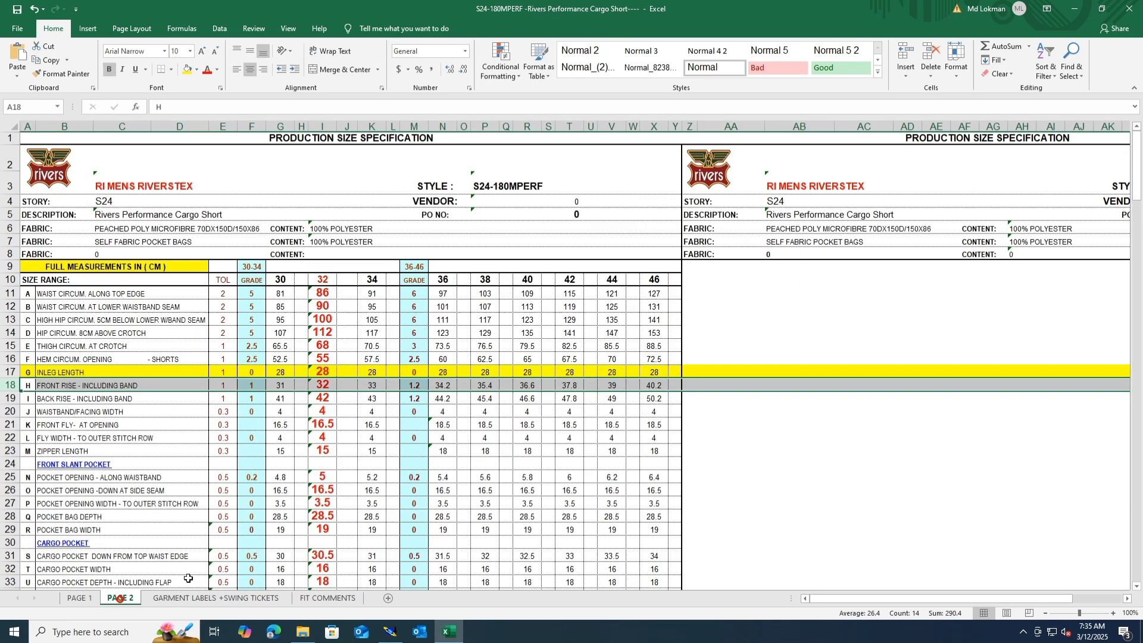
left_click(327, 386)
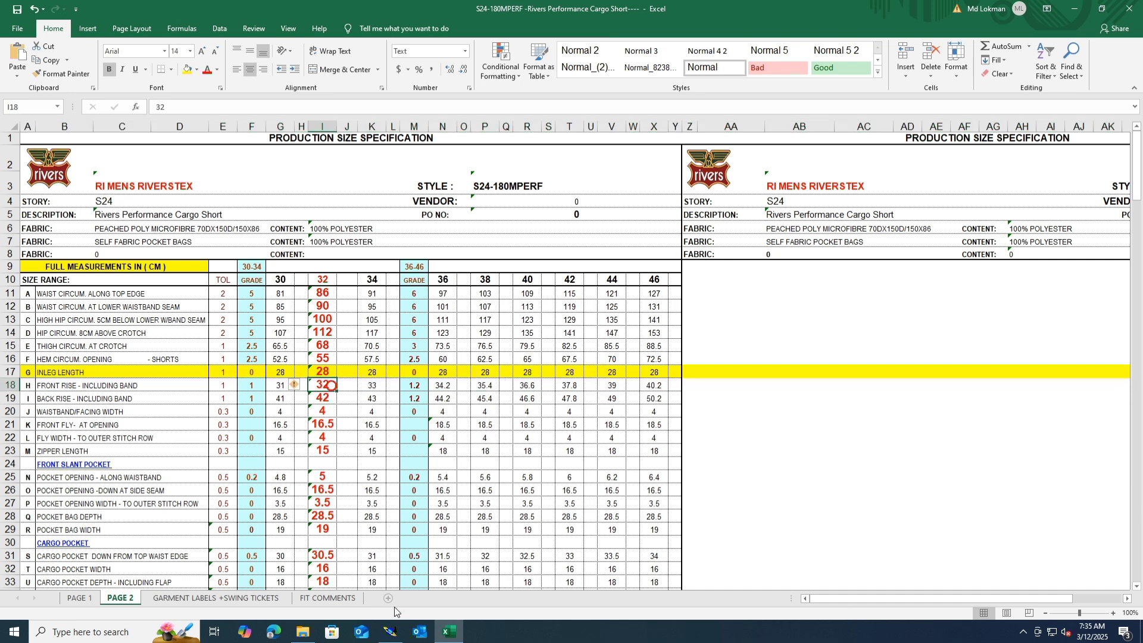
left_click(390, 631)
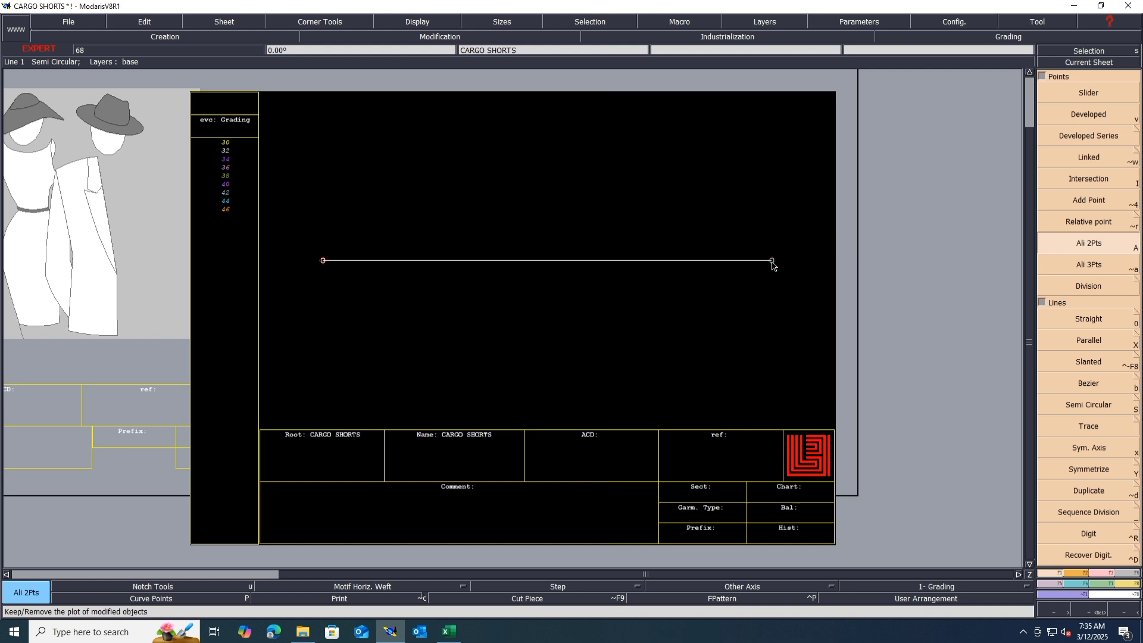
key("0")
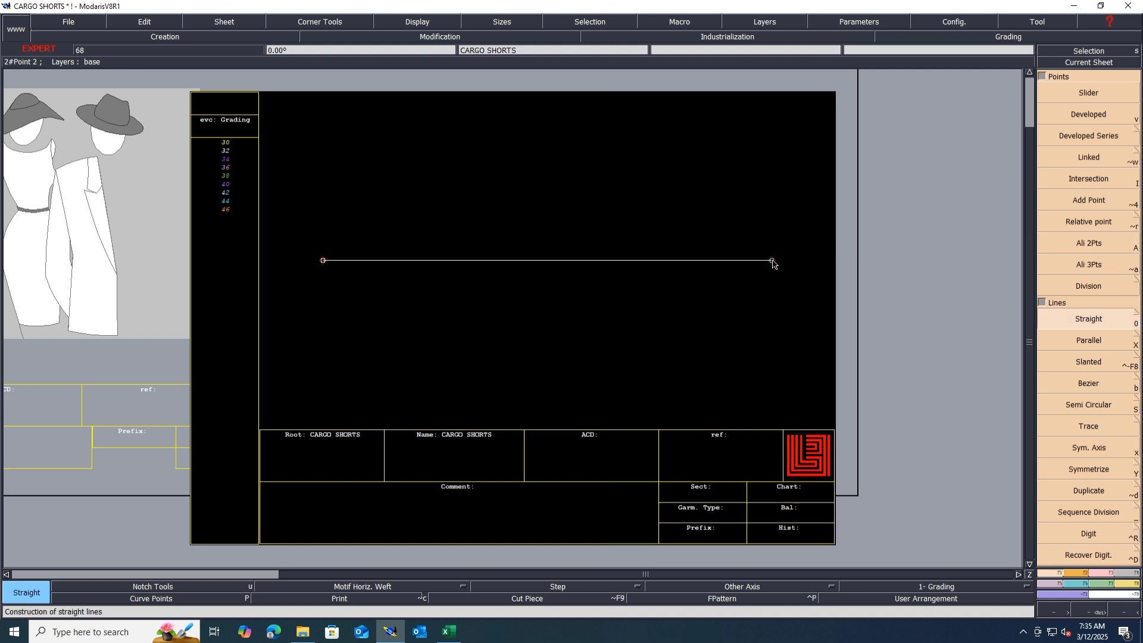
key("l")
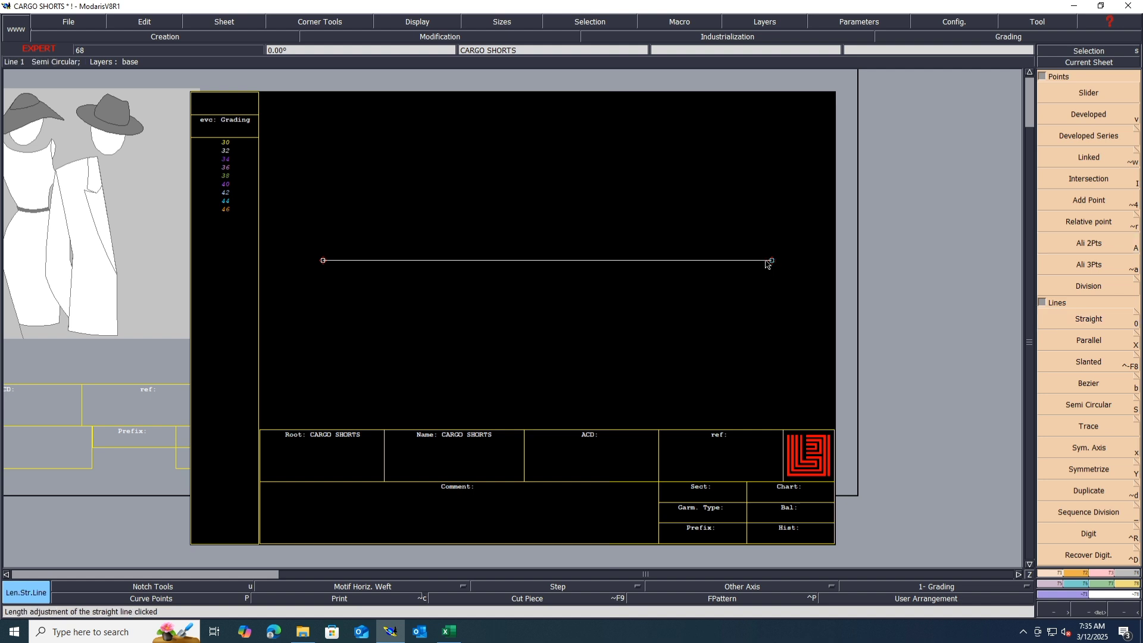
left_click(766, 261)
key("Down")
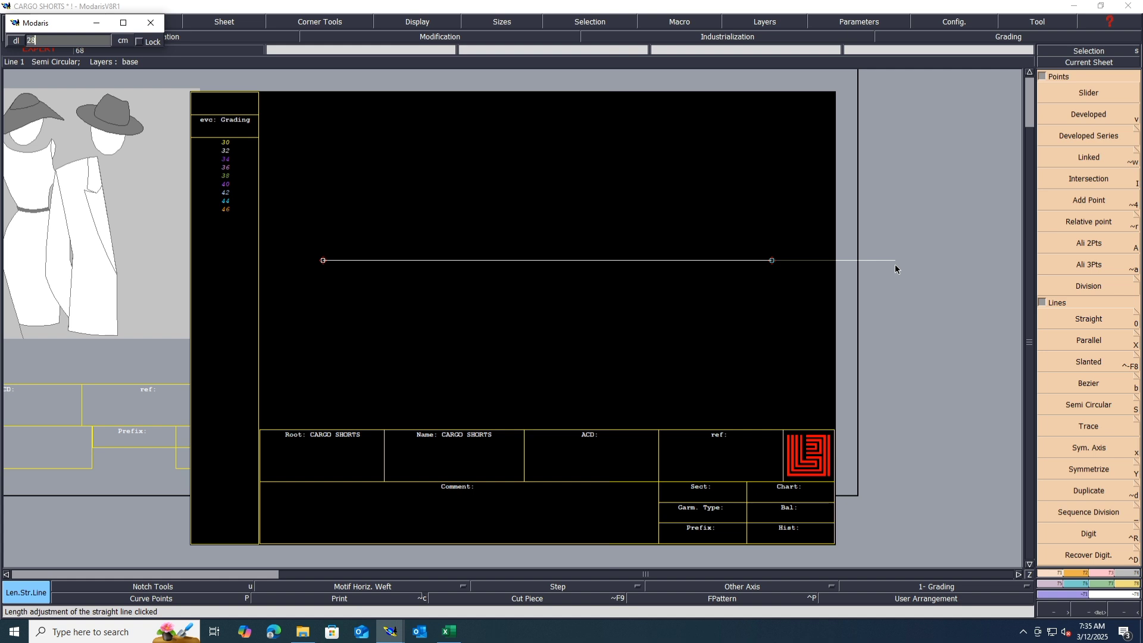
type("28")
key("Return")
key("Home")
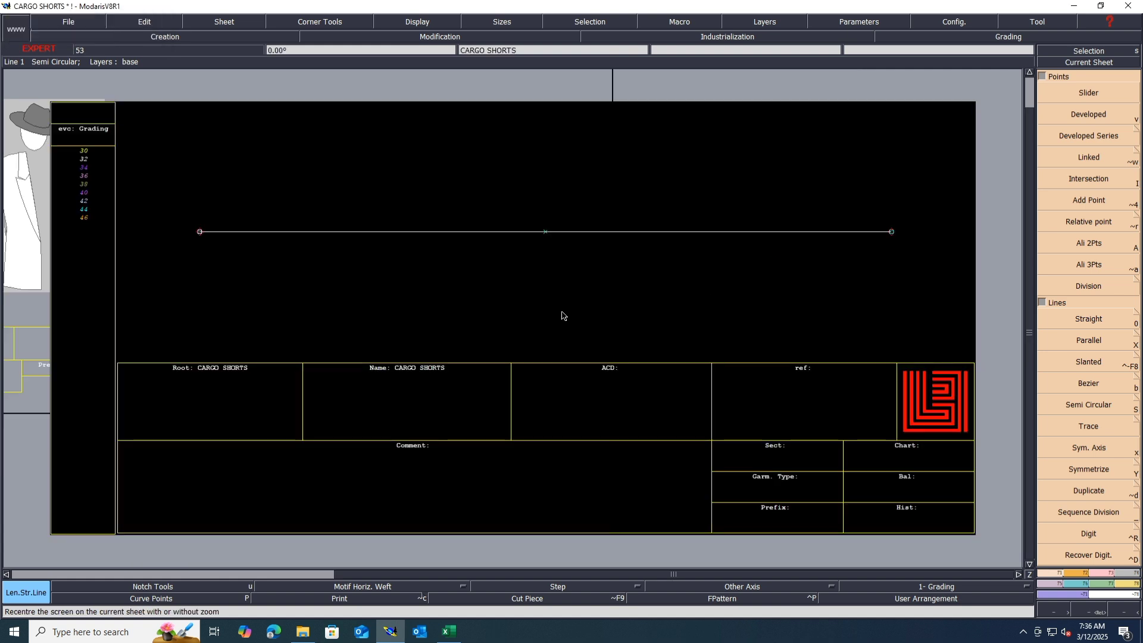
Pin the line's characteristic point with Pin Characts. Pts and move its right end point by ShiftX -4 cm and ShiftY 0.
left_click(1099, 570)
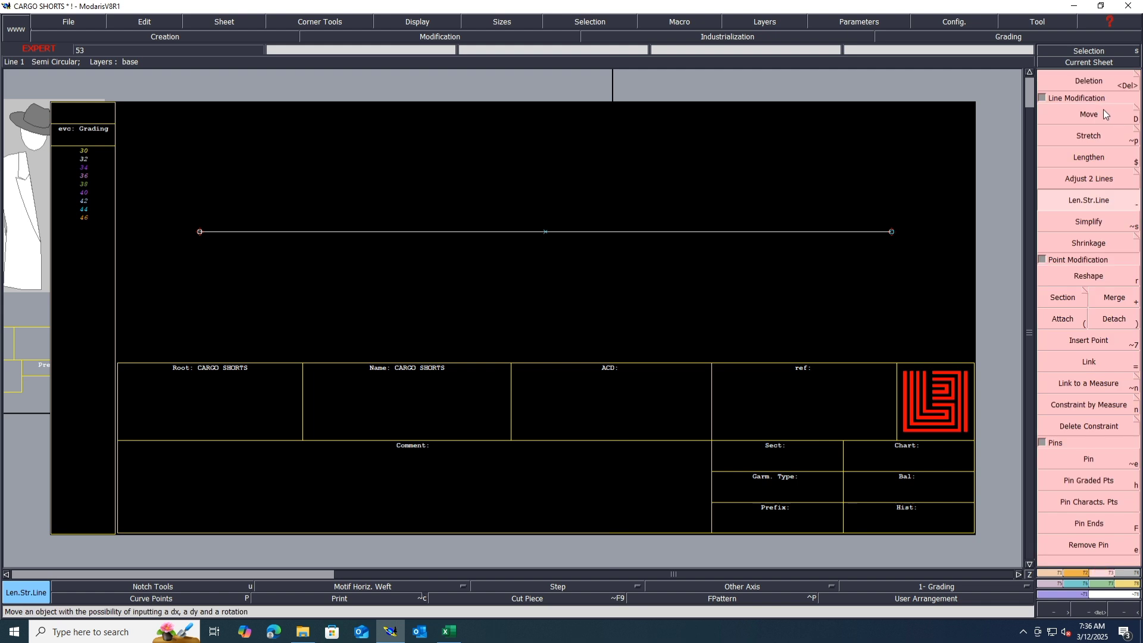
left_click(1097, 501)
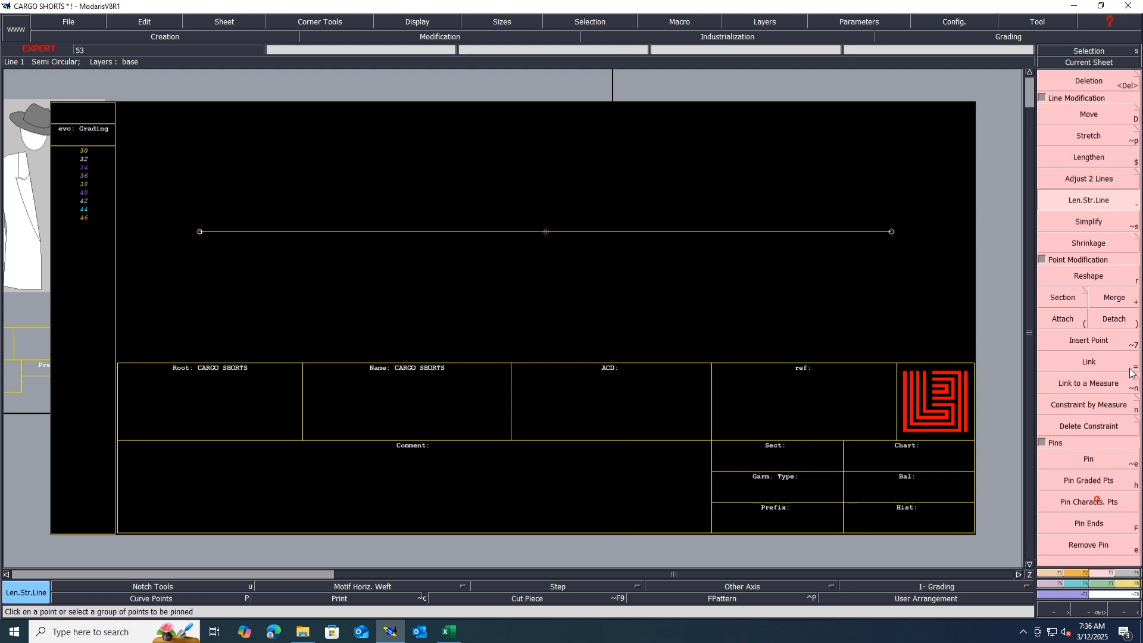
left_click(1089, 115)
left_click(891, 232)
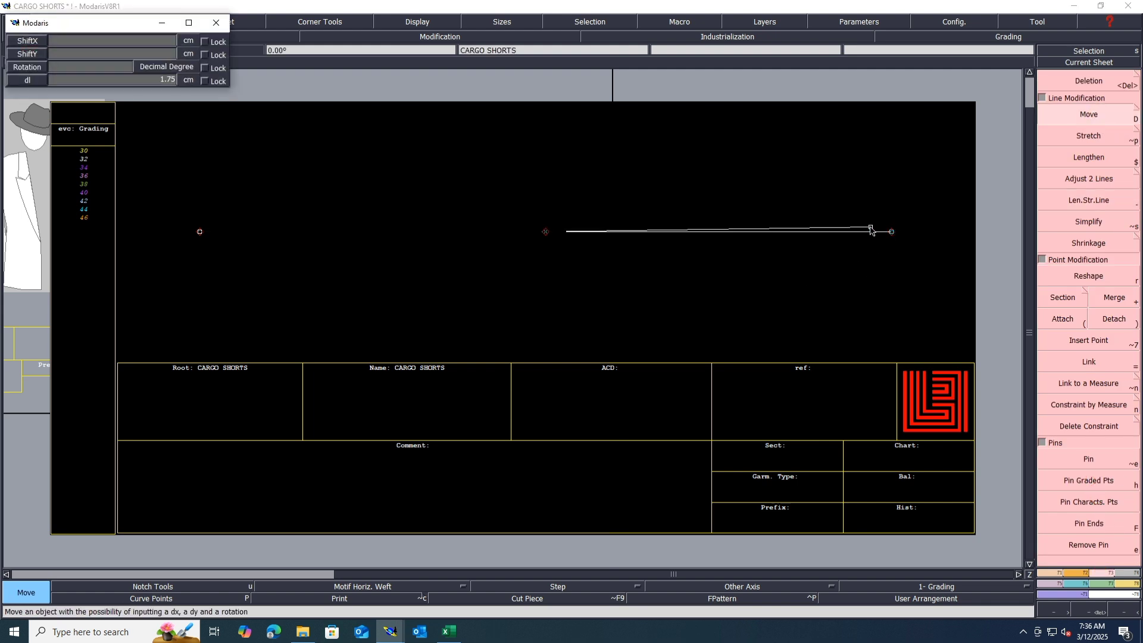
type("-4")
key("Tab")
type("0")
key("Return")
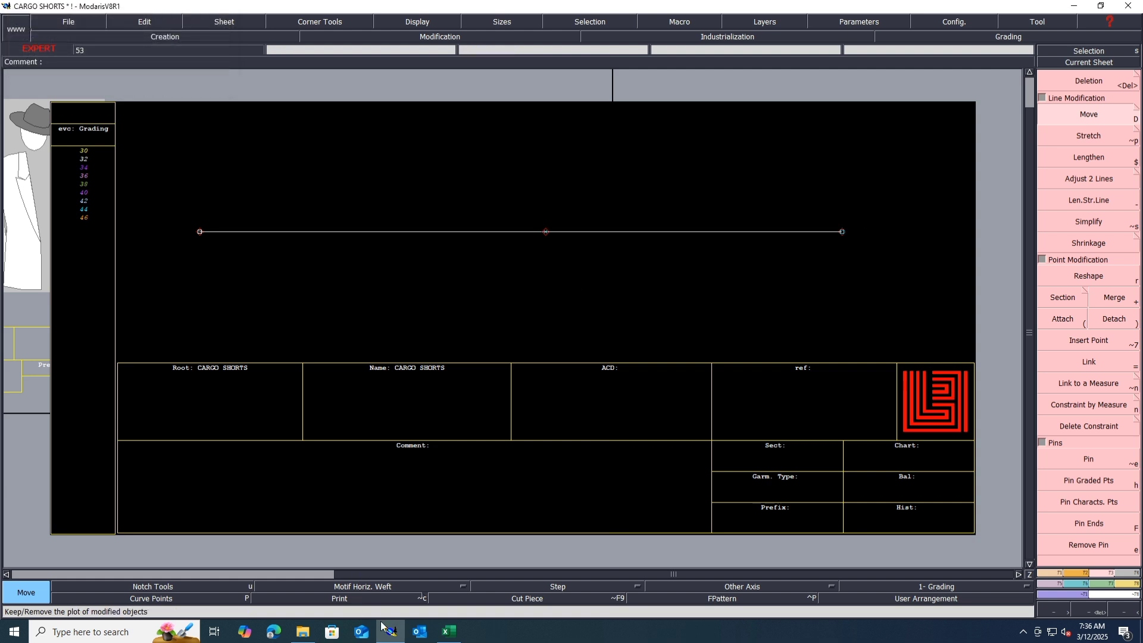
Switch to Excel and highlight the whole HEM CIRCUM. OPENING row on PAGE 2 in yellow.
left_click(450, 631)
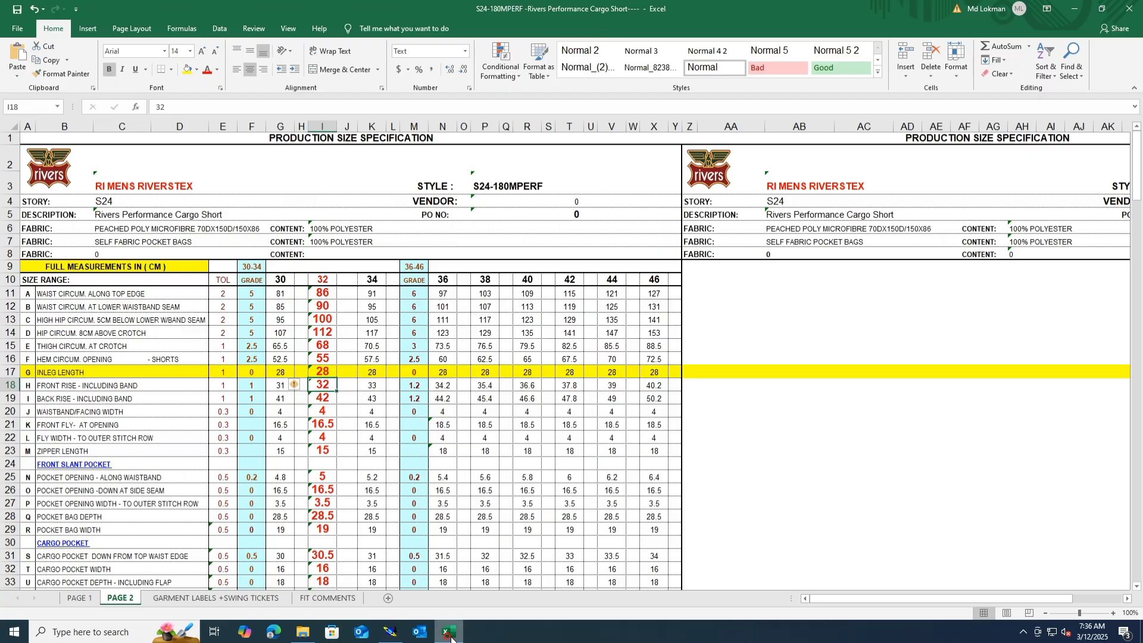
left_click(9, 359)
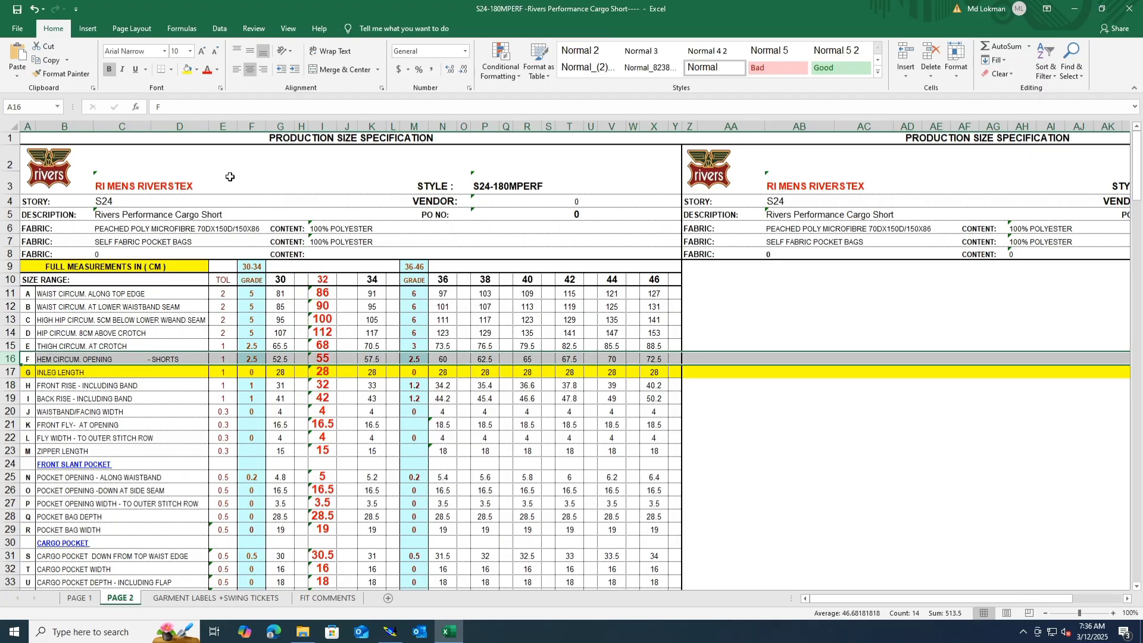
left_click(185, 70)
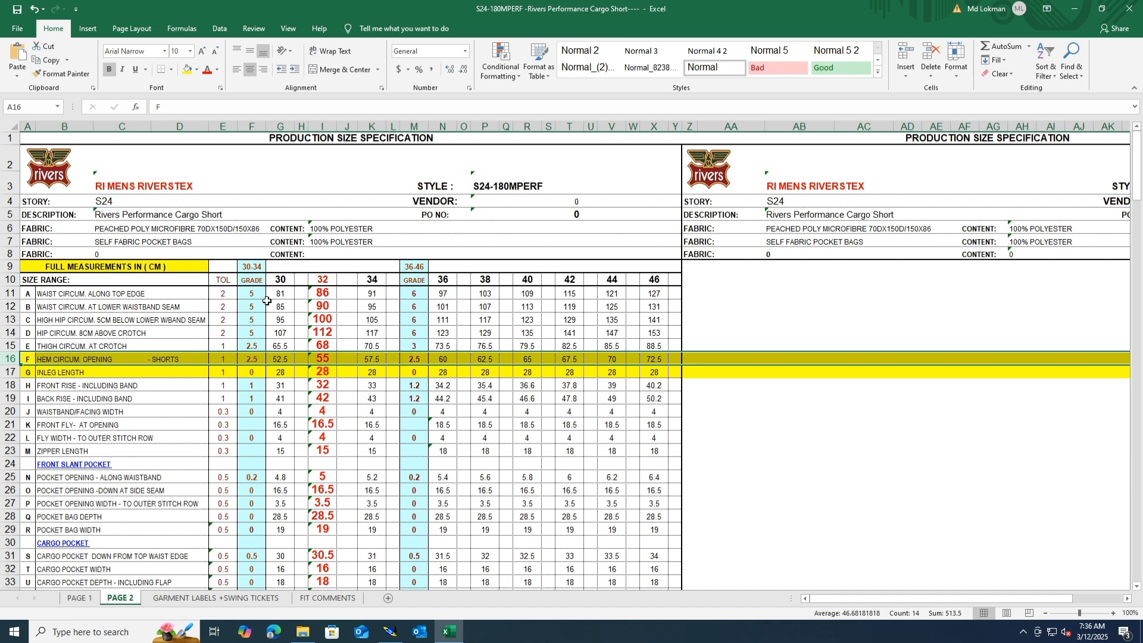
Compare the drafted line in Modaris with the garment sketches on PAGE 1 of the Excel specification.
left_click(390, 632)
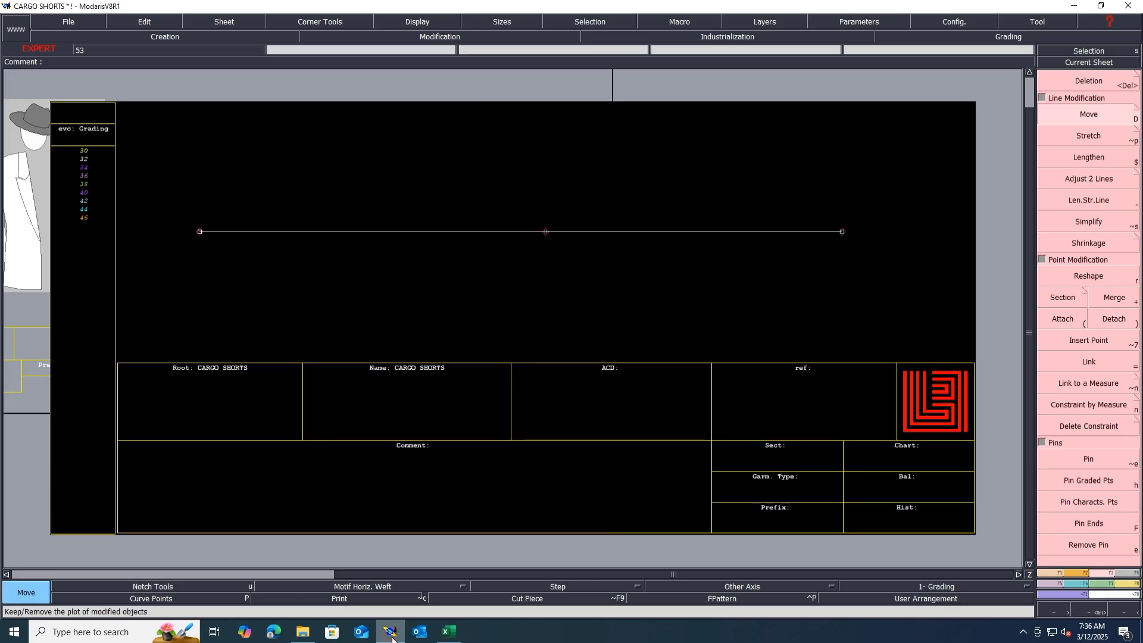
left_click(450, 632)
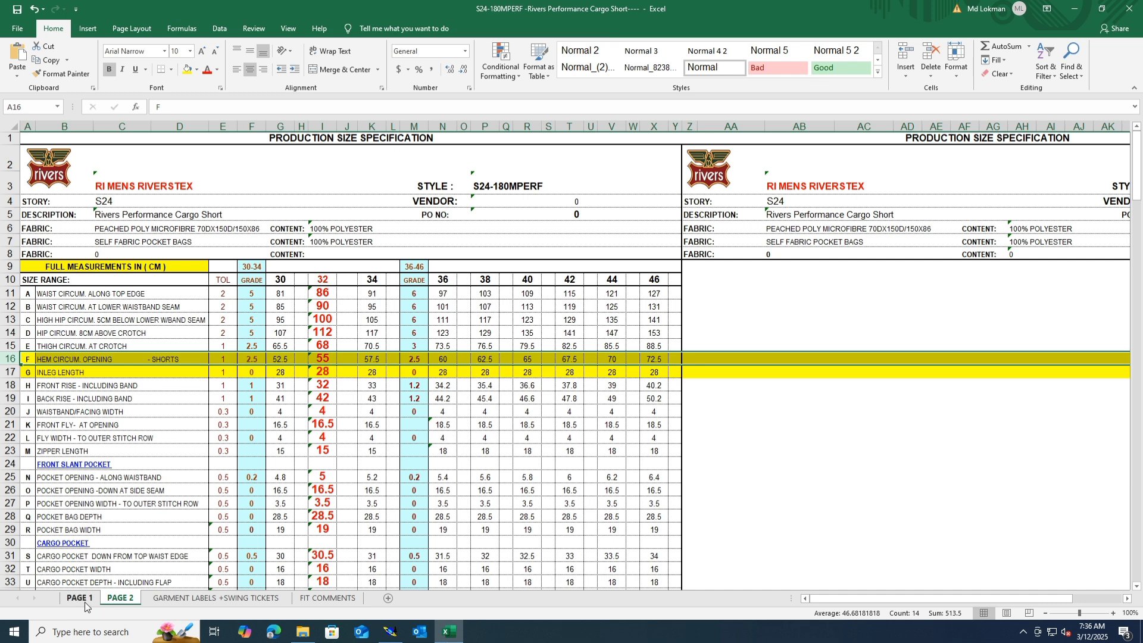
left_click(79, 597)
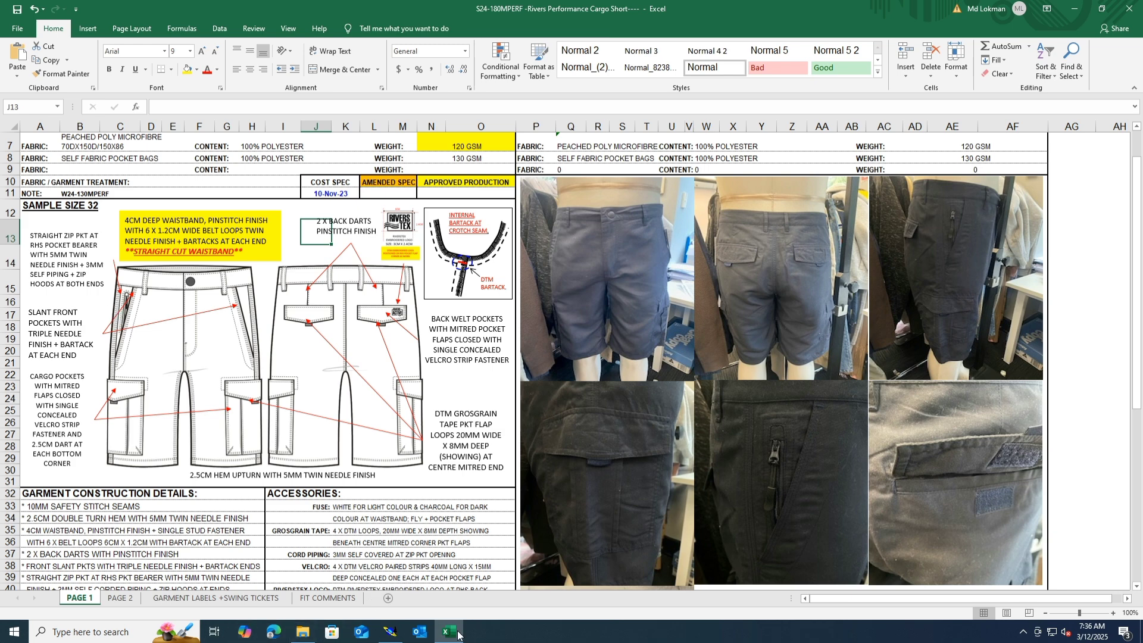
Switch to Modaris and draw a vertical Bezier line up from the horizontal line's left end with dx 0 and dy 12.50 cm.
left_click(390, 632)
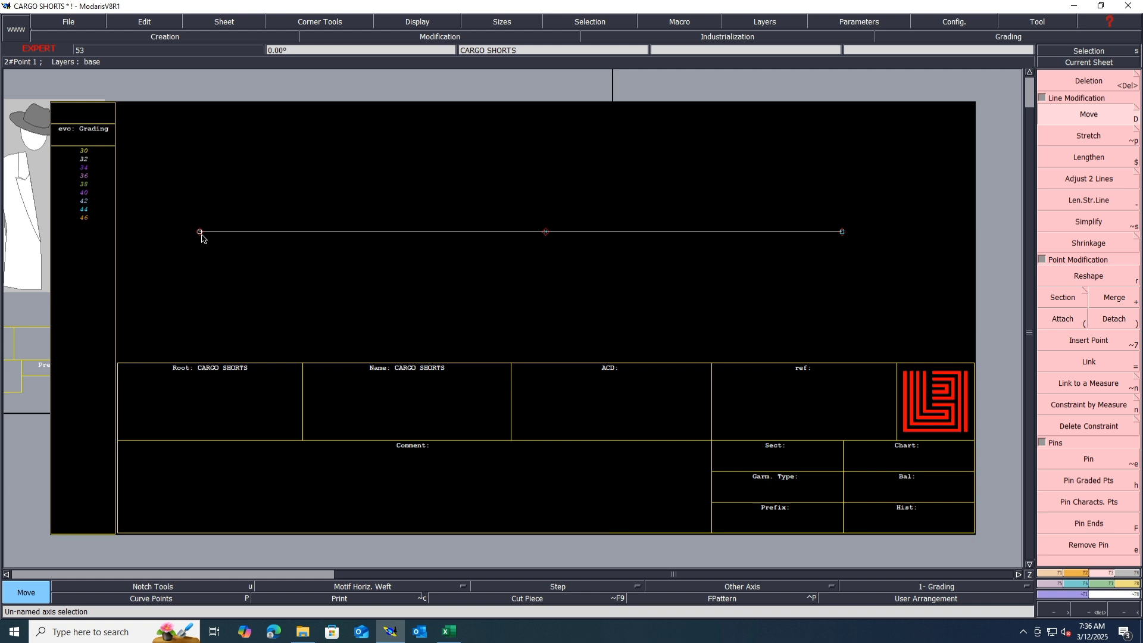
left_click(1054, 573)
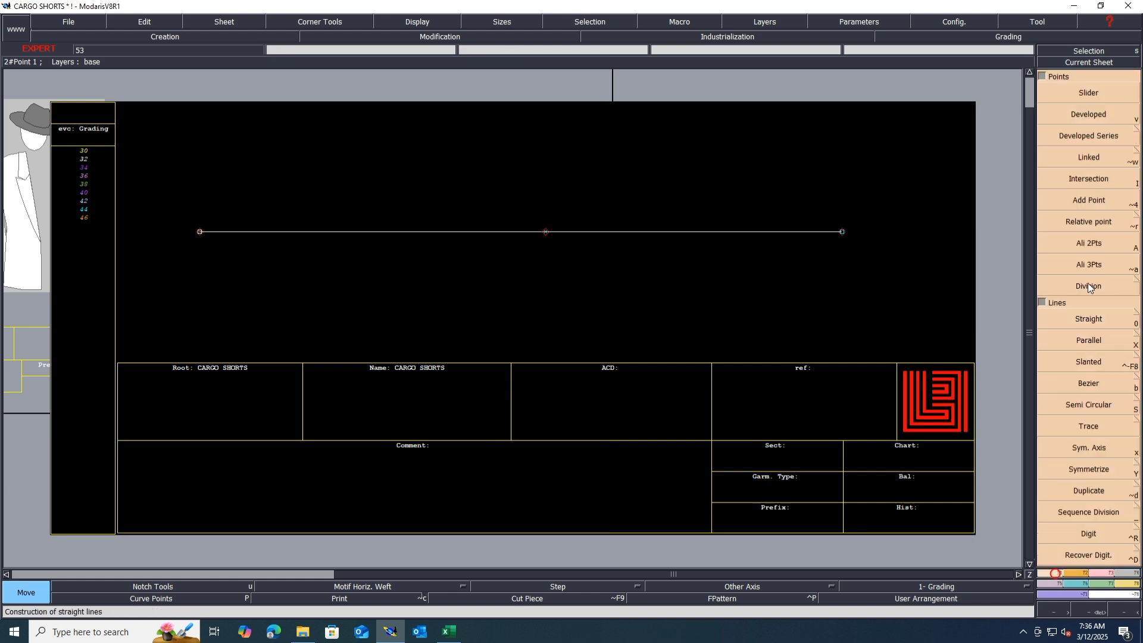
left_click(1100, 381)
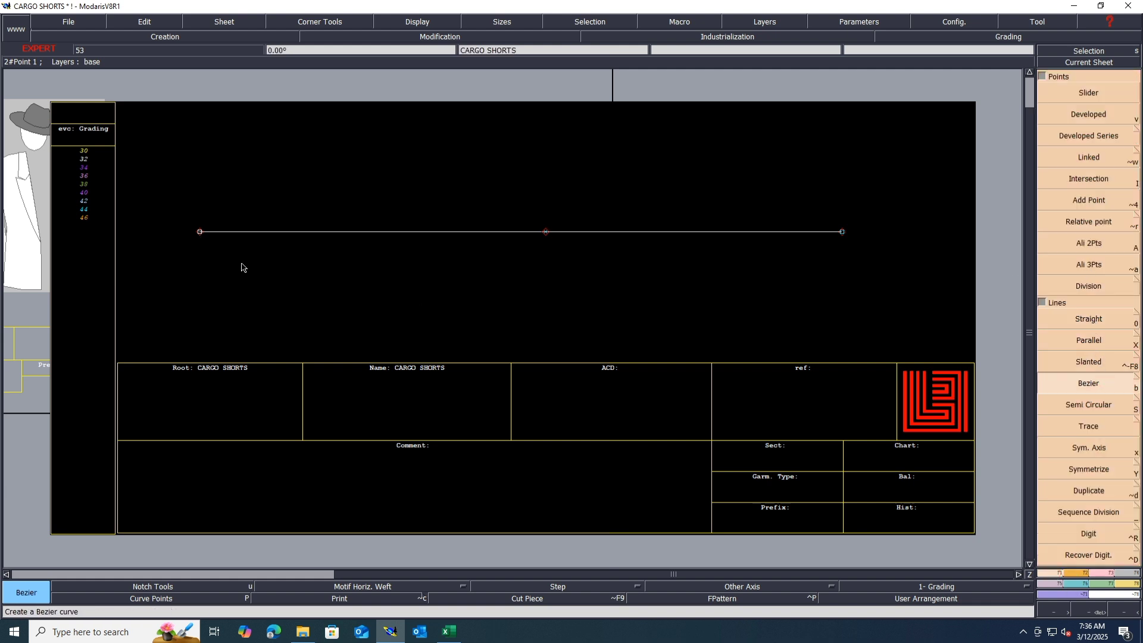
left_click(199, 232)
key("Down")
type("0")
key("Down")
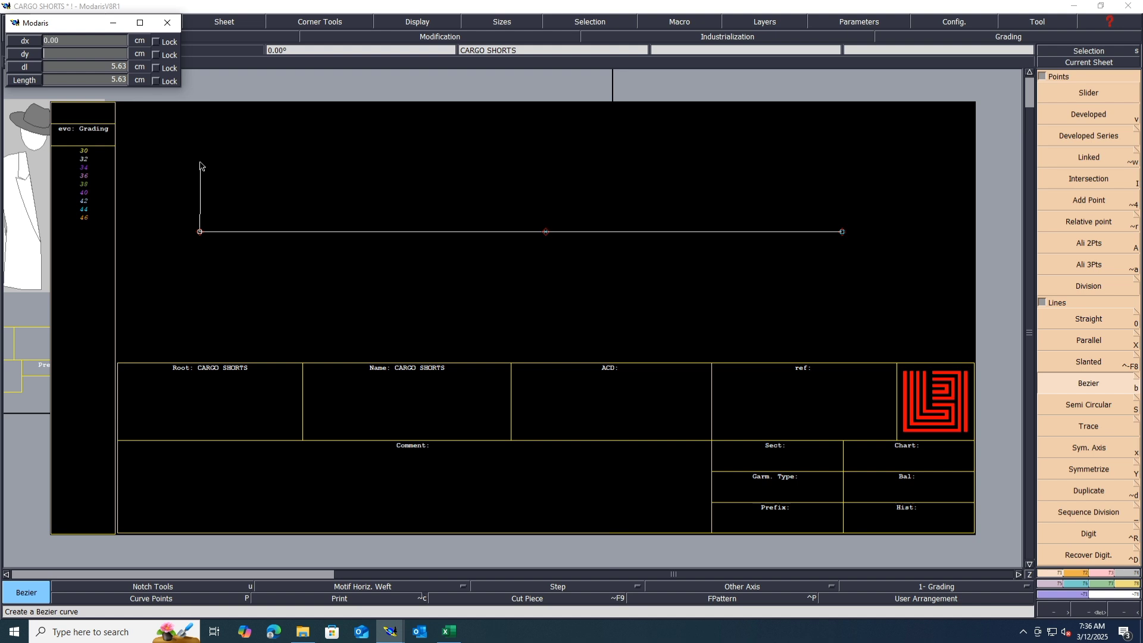
type("12.25")
key("BackSpace")
key("BackSpace")
type("50")
key("Return")
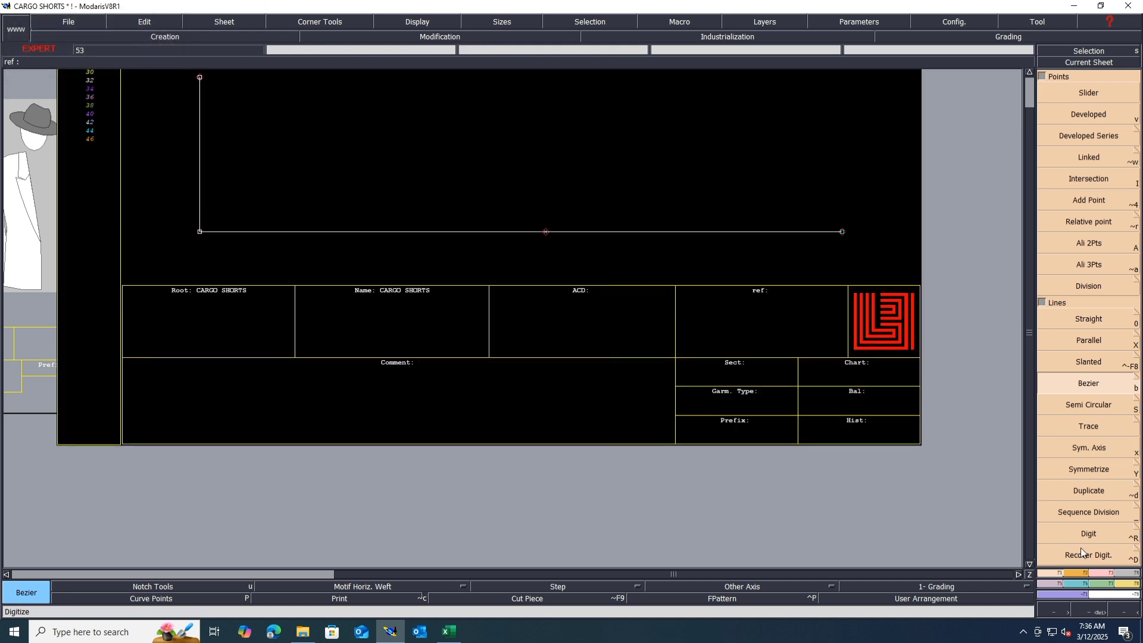
Lengthen the vertical hem line downward below the horizontal line by about 12.5 cm using Len.Str.Line.
left_click(1100, 572)
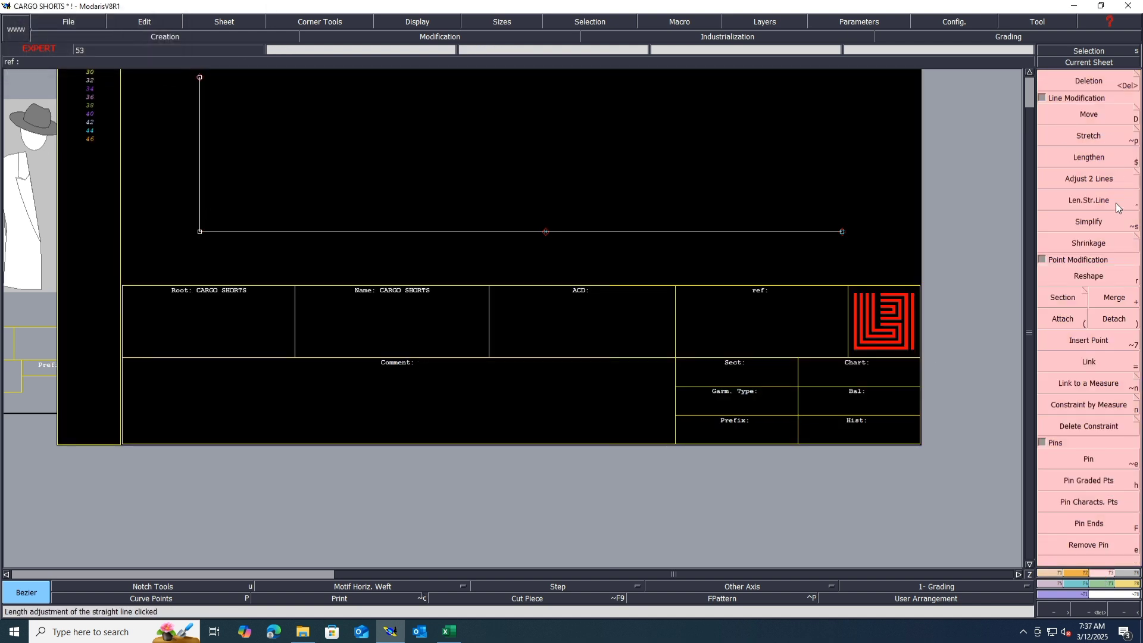
left_click(1088, 201)
left_click(200, 213)
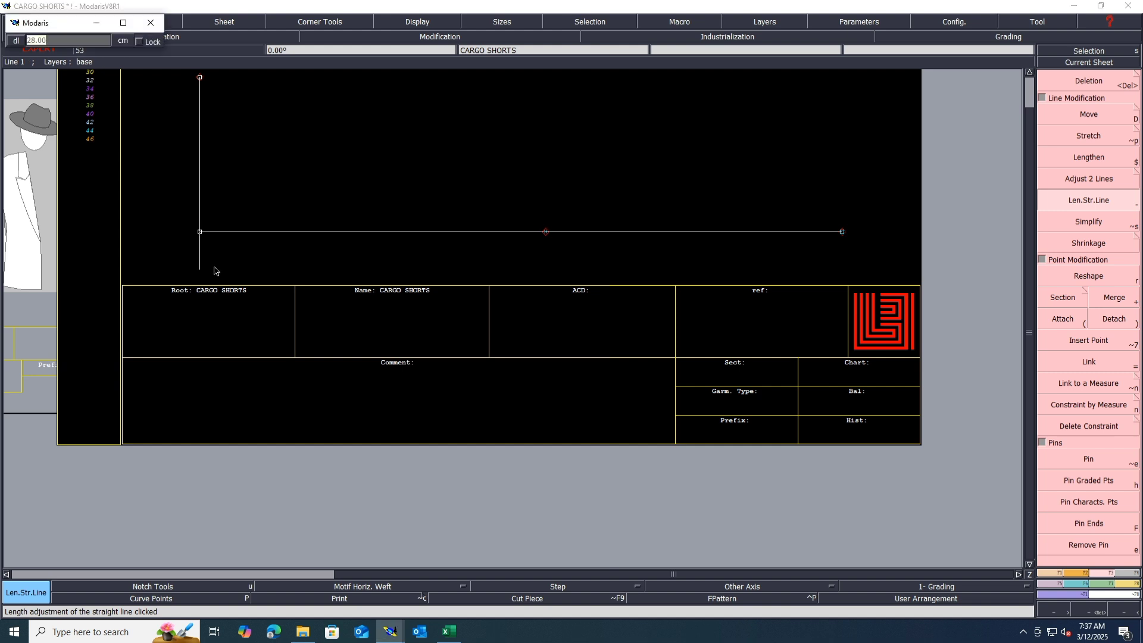
type("12.")
key("Return")
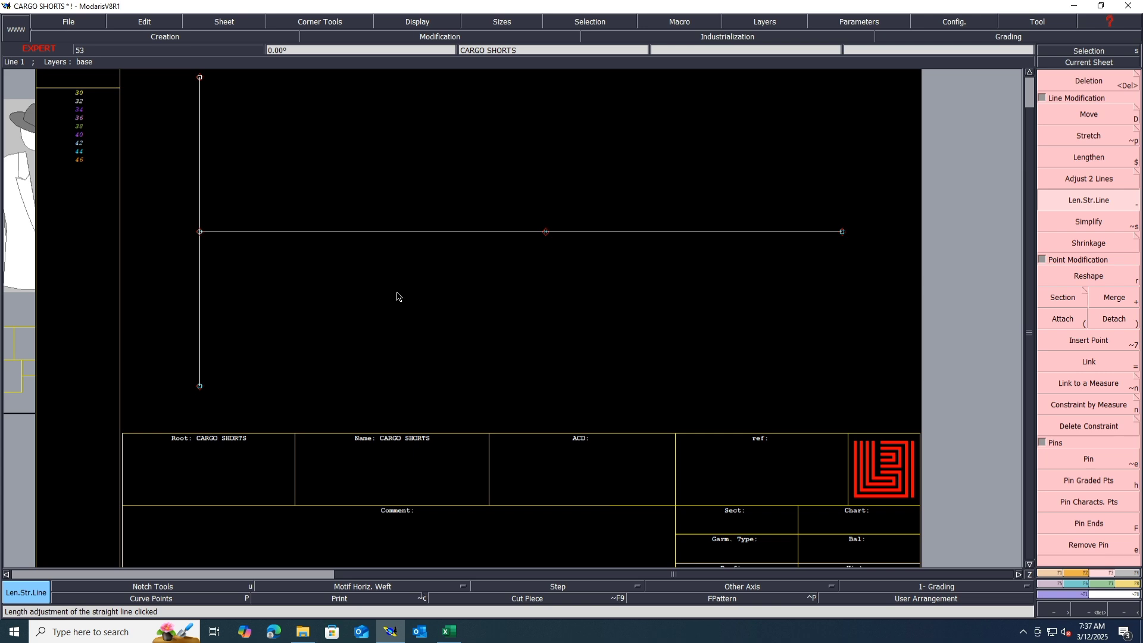
Switch to Excel, highlight the whole THIGH CIRCUM. AT CROTCH row on PAGE 2 in yellow, and return to Modaris.
left_click(449, 632)
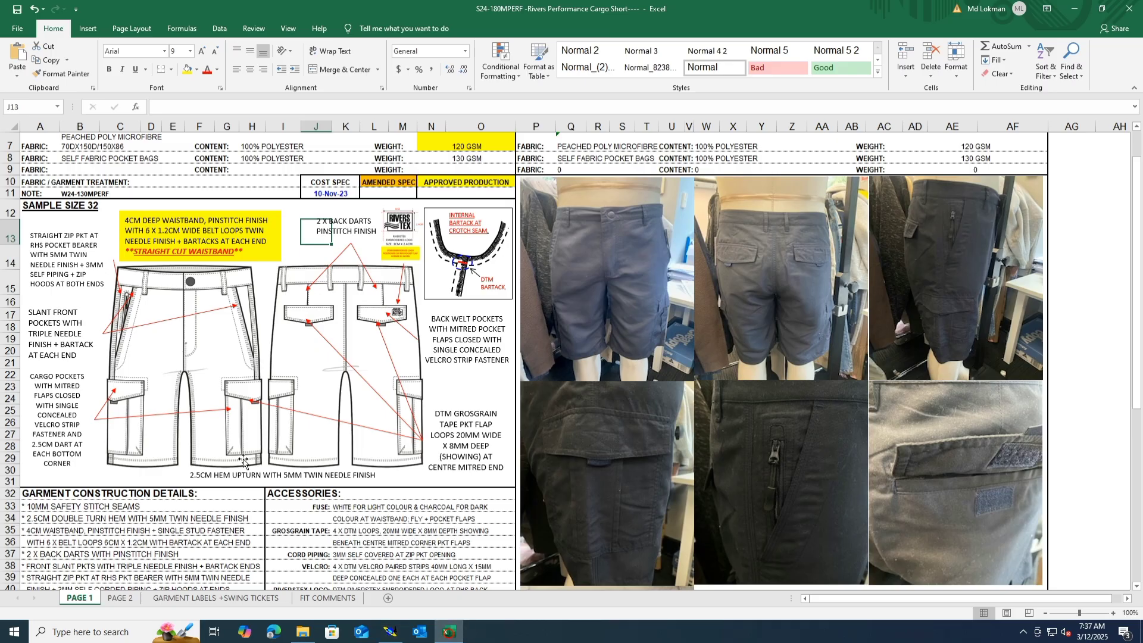
left_click(121, 597)
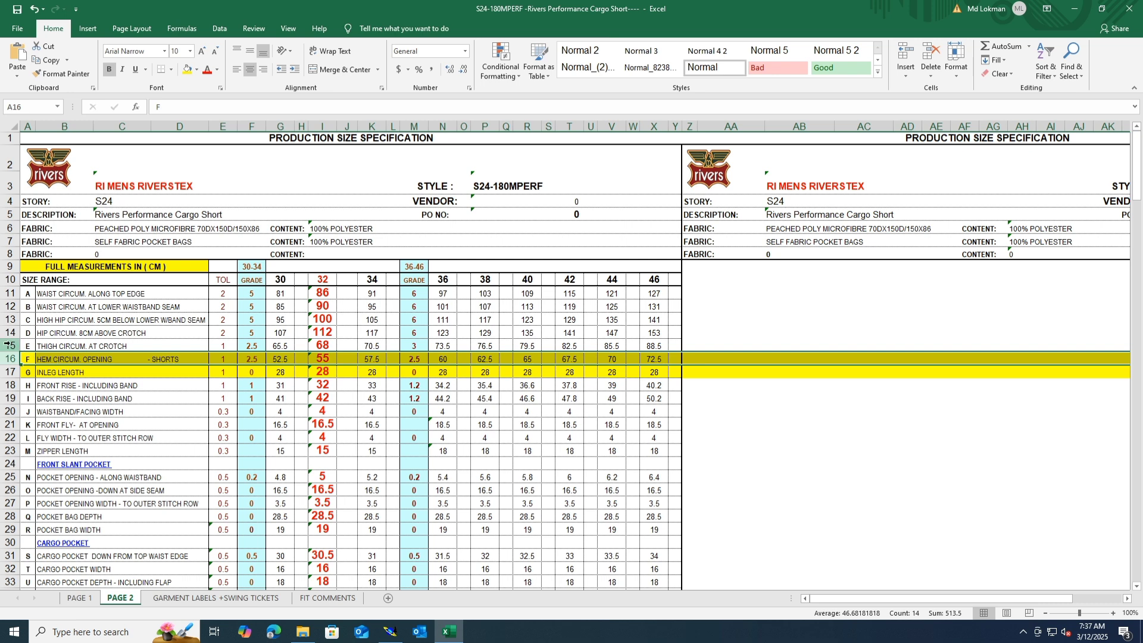
left_click(6, 344)
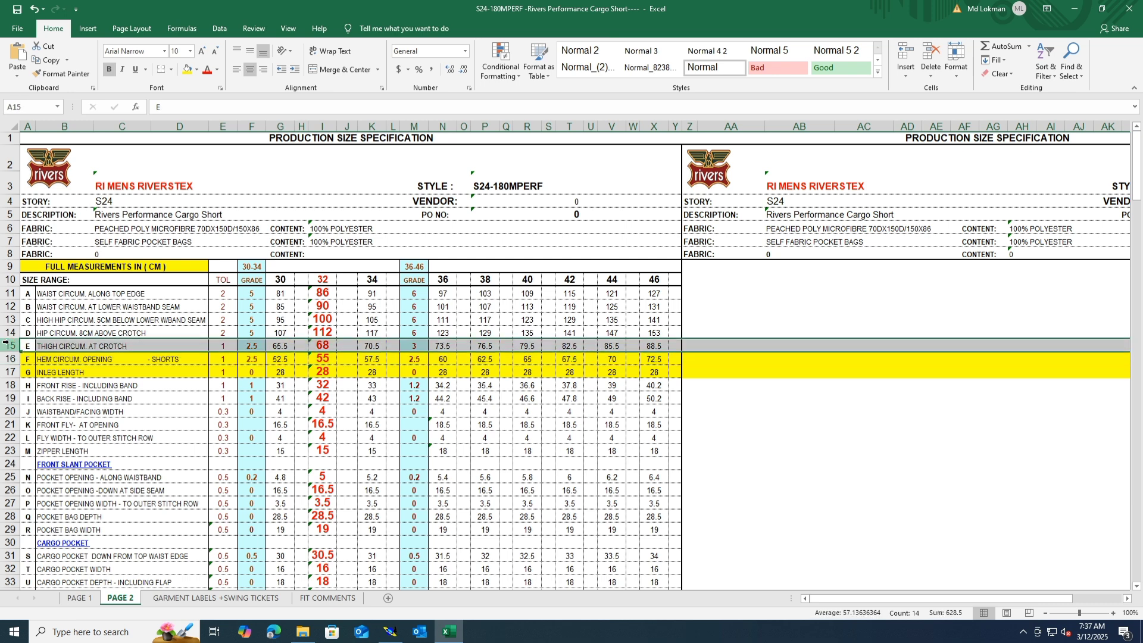
left_click(187, 69)
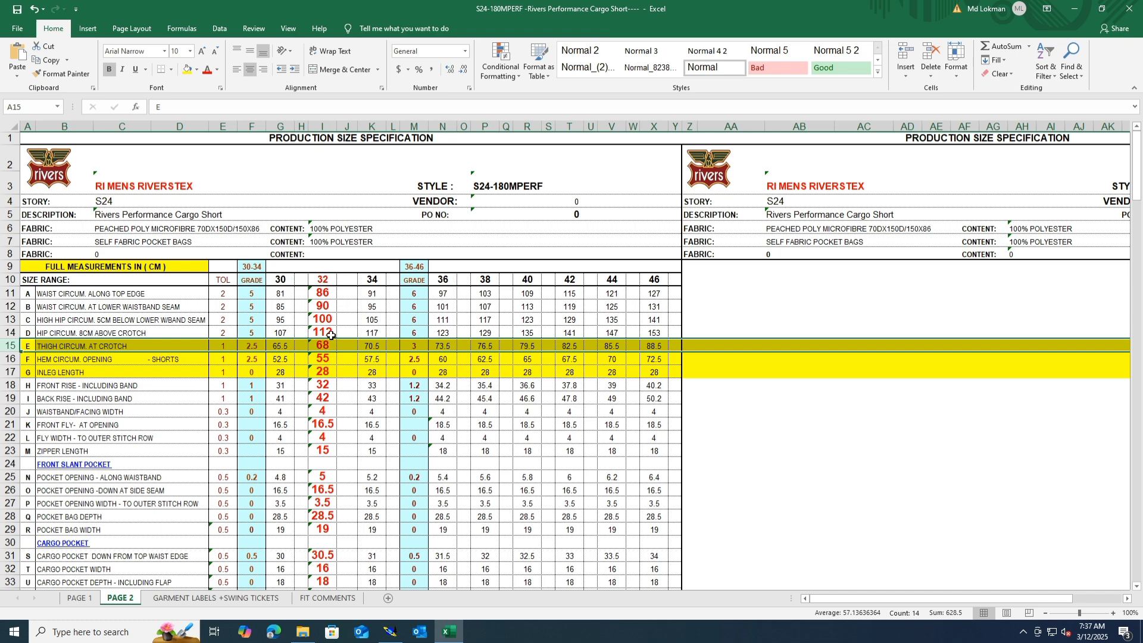
left_click(389, 633)
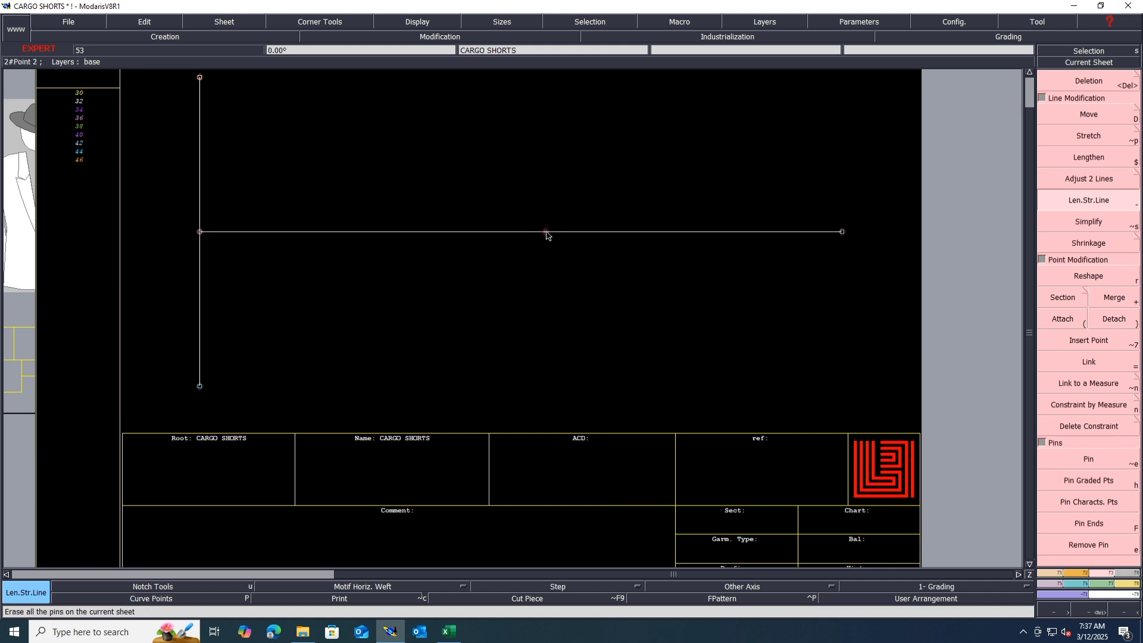
Draw a vertical straight line 16 cm downward from the crotch point on the horizontal line.
key("d")
left_click(545, 231)
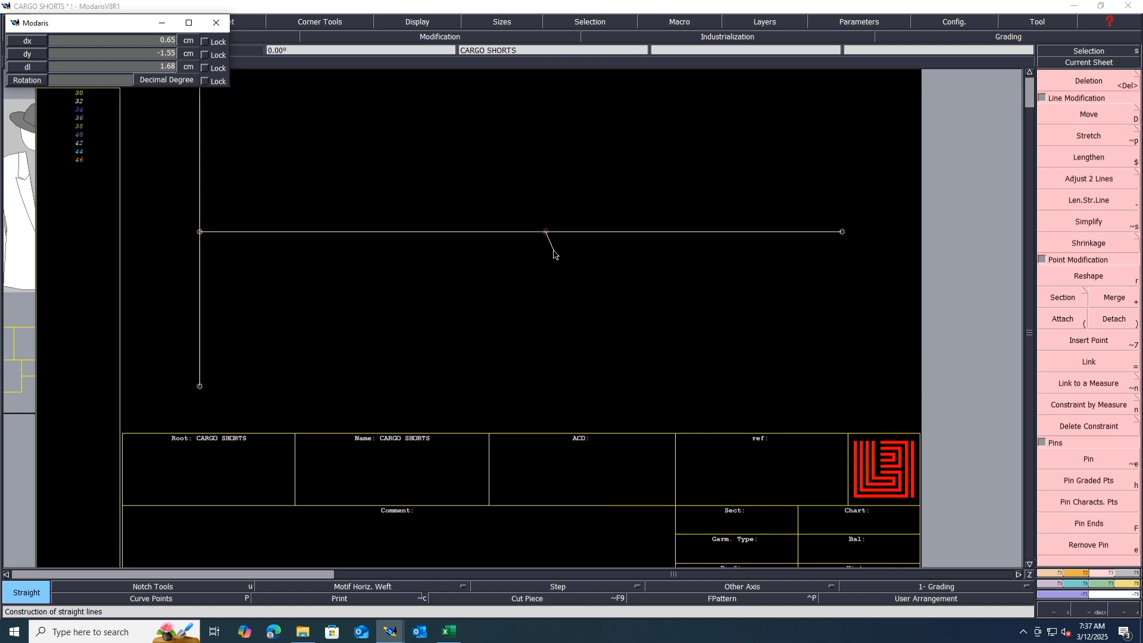
key("Down")
key("Down")
type("-16")
key("Return")
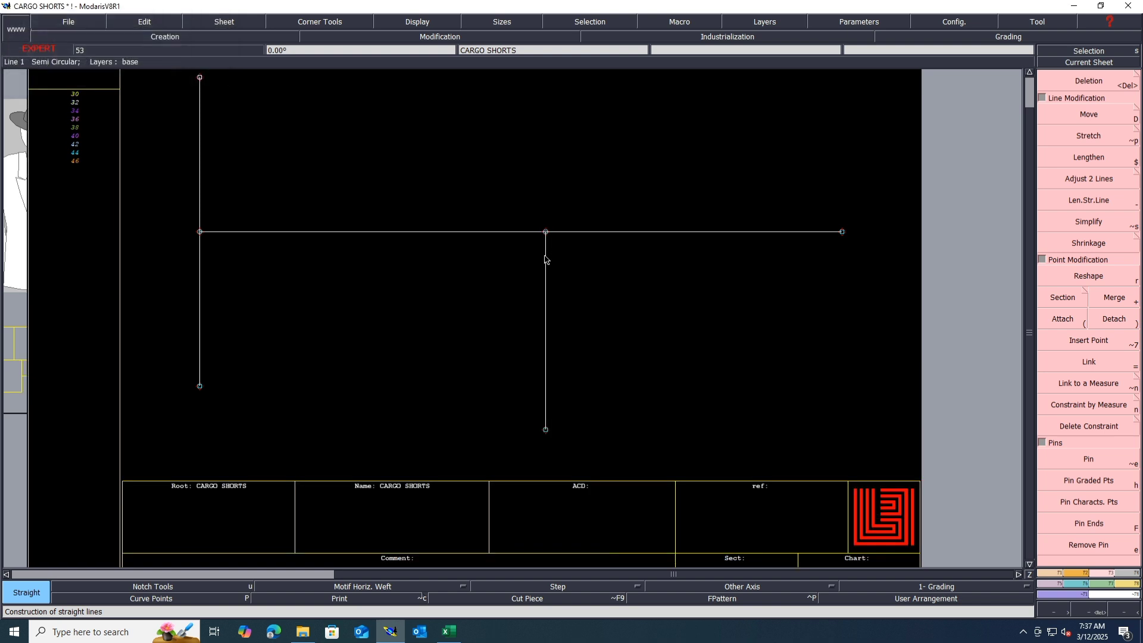
Lengthen the crotch vertical line 14 cm upward above the horizontal line using Len.Str.Line.
key("minus")
left_click(545, 260)
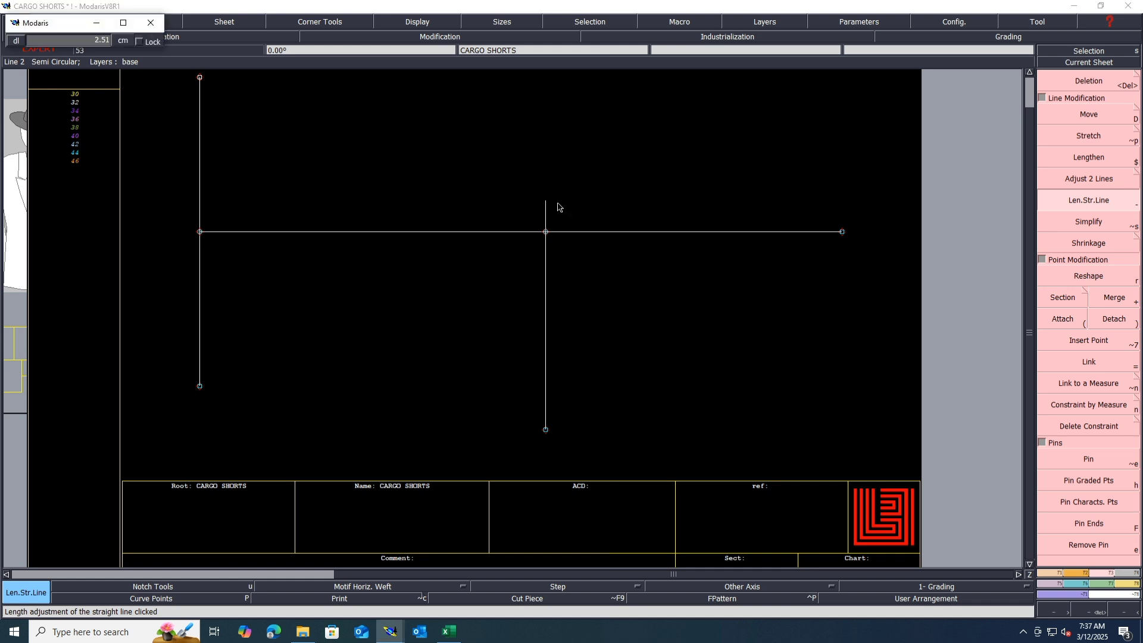
type("14")
key("Return")
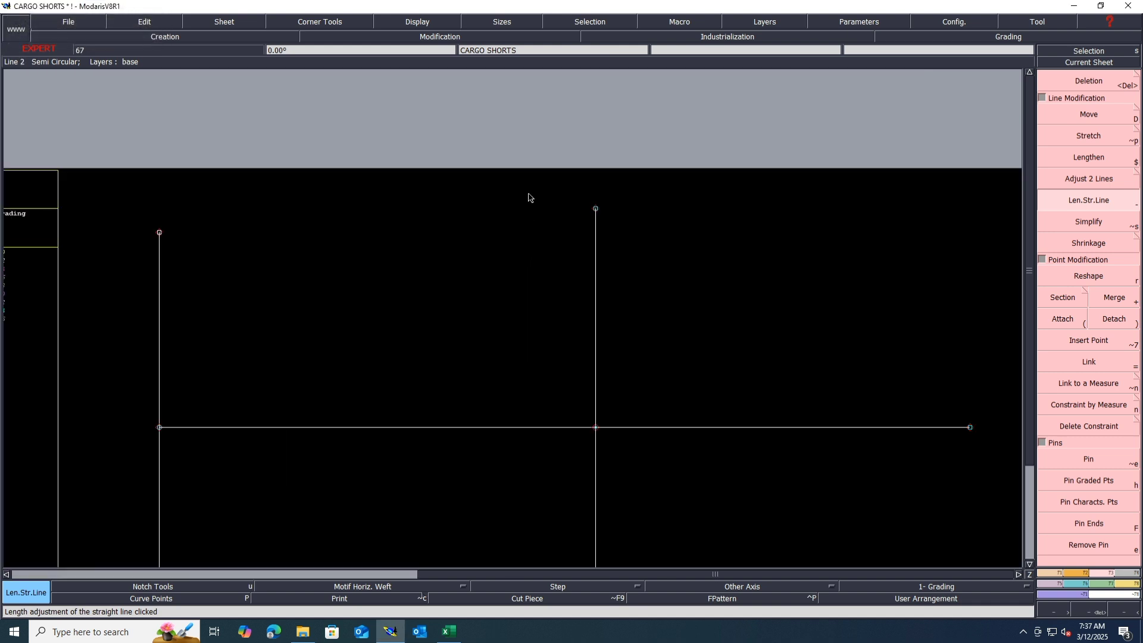
Select the crotch line's two end points and move them straight up about 2 cm without horizontal shift.
scroll(529, 197, "down", 2)
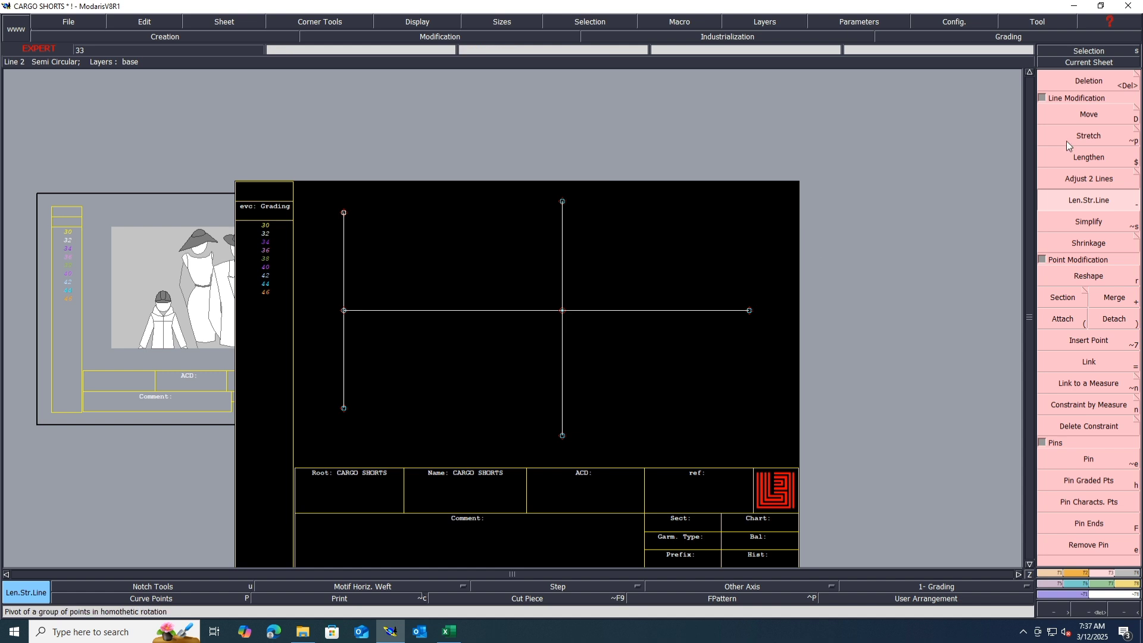
left_click(1075, 118)
left_click_drag(634, 403, 533, 458)
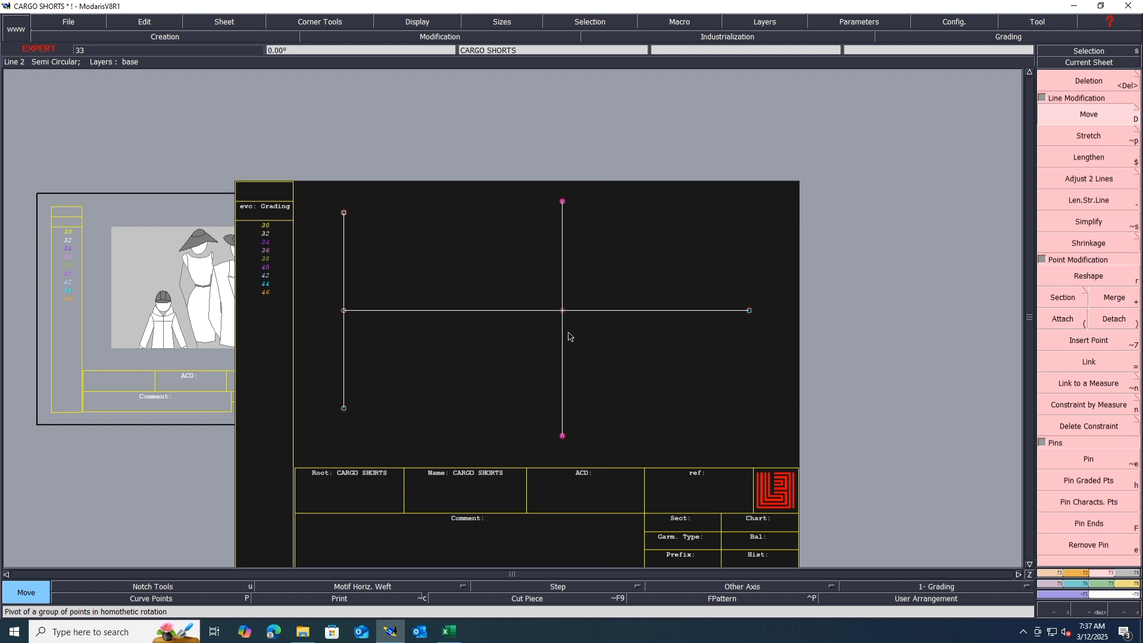
left_click(562, 438)
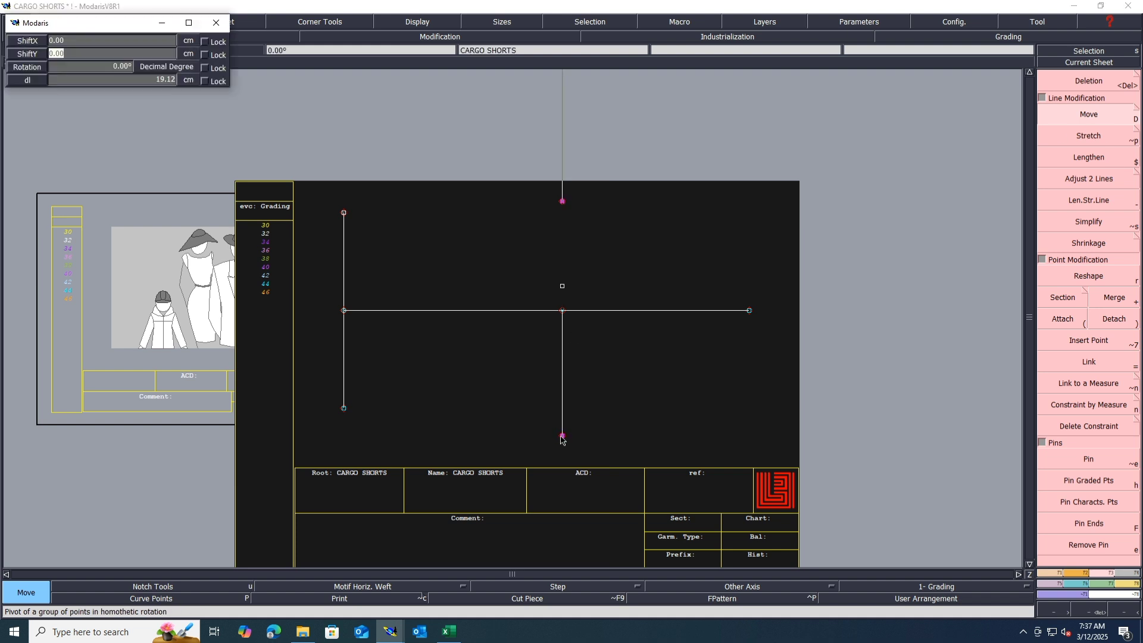
scroll(562, 438, "up", 1)
left_click(564, 439)
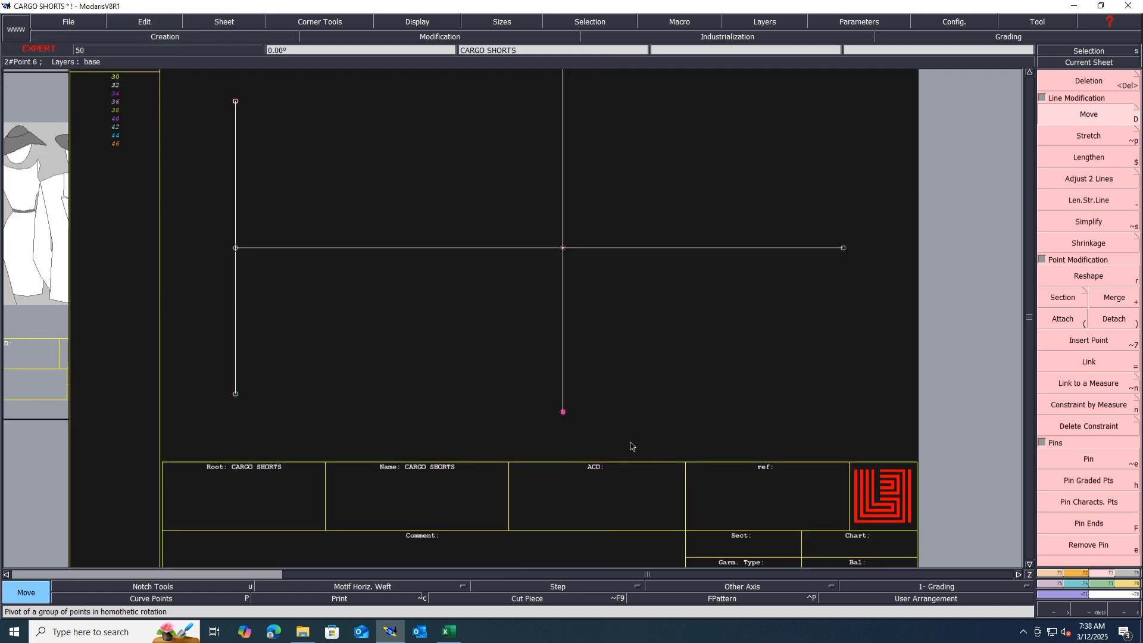
scroll(577, 446, "down", 1)
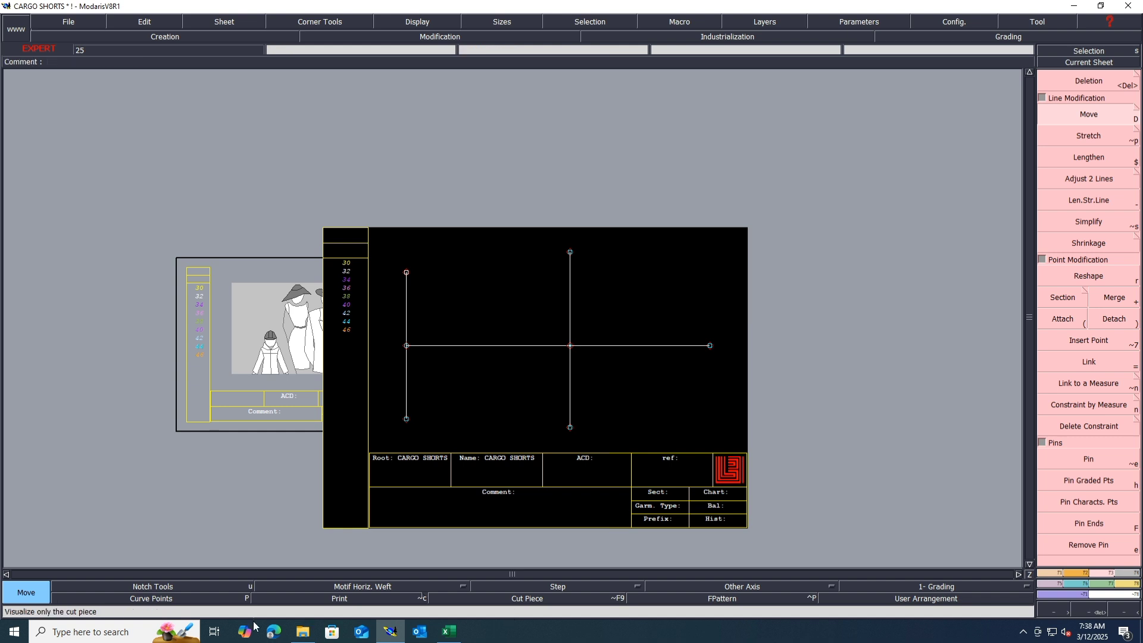
Switch to Excel, highlight the whole HIP CIRCUM. 8CM ABOVE CROTCH row in yellow, and return to Modaris.
left_click(449, 632)
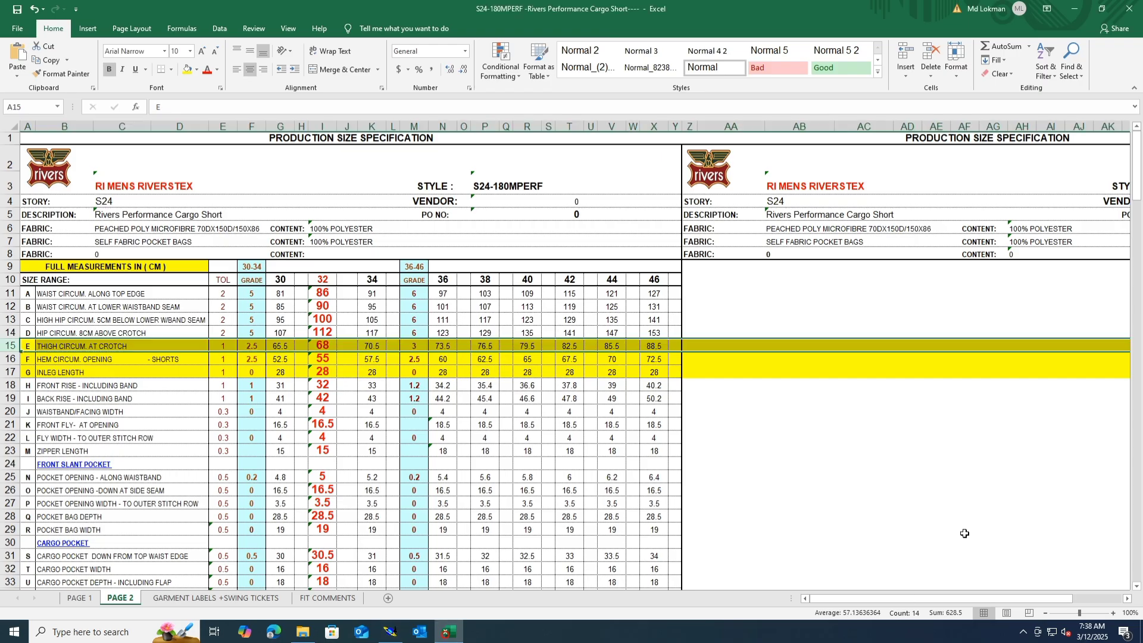
left_click(10, 332)
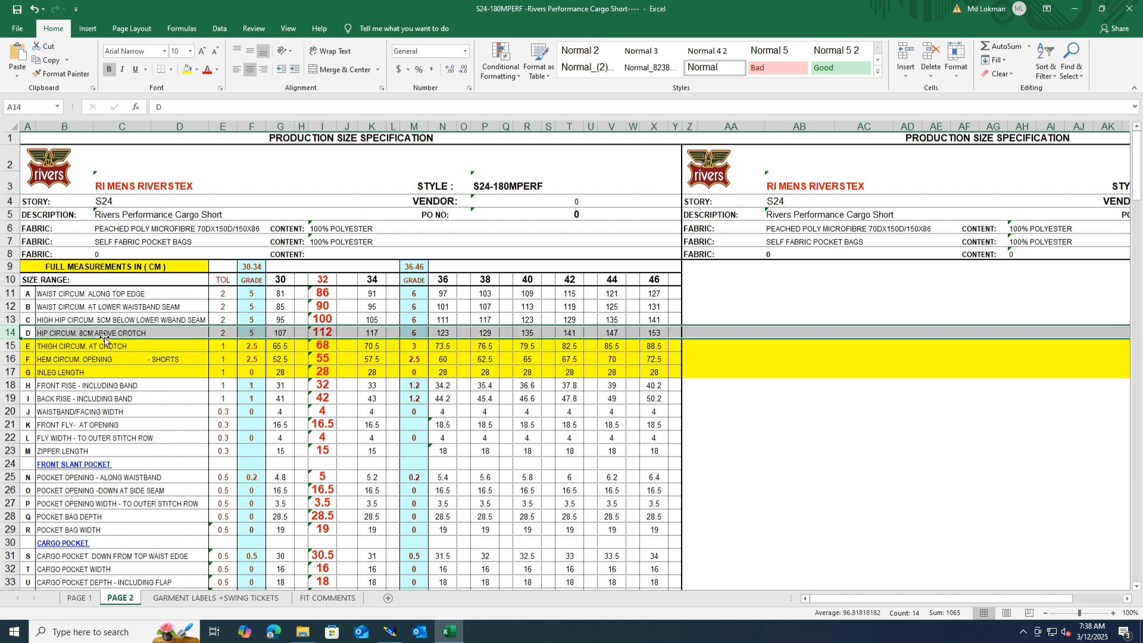
left_click(187, 69)
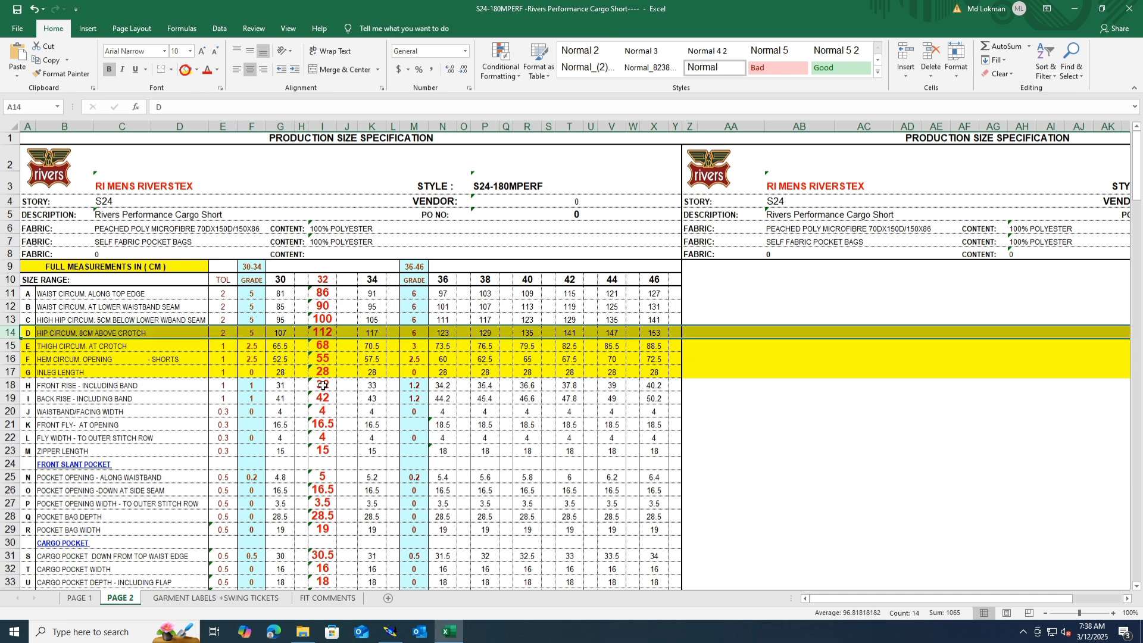
left_click(390, 633)
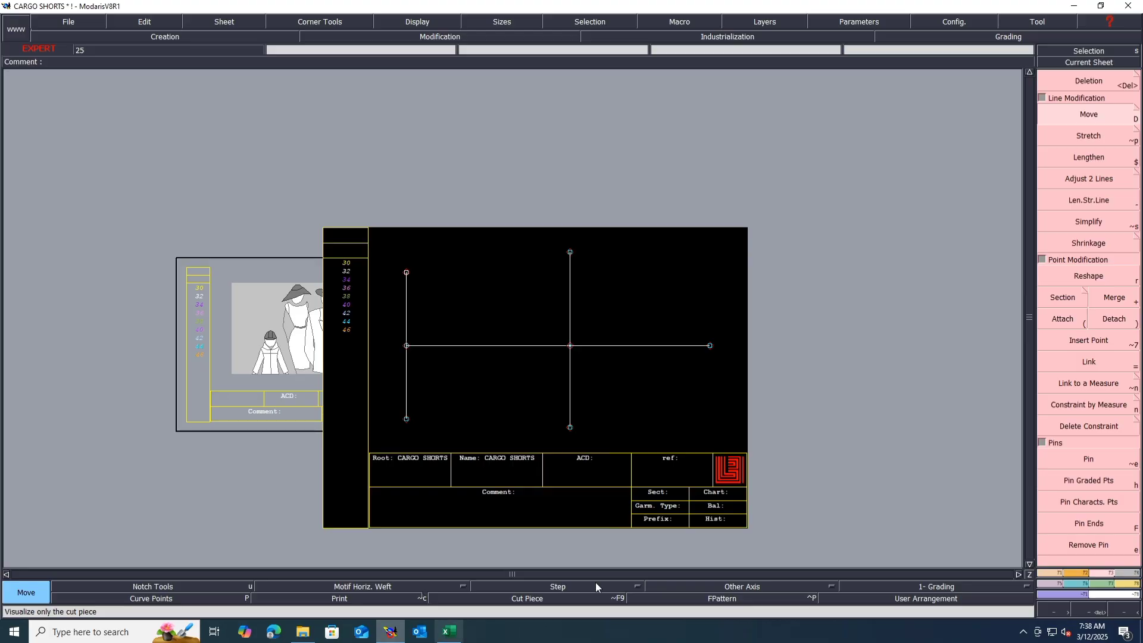
Create the hip line as a parallel of the crotch line at a distance of -8 cm.
left_click(1053, 572)
left_click(1102, 345)
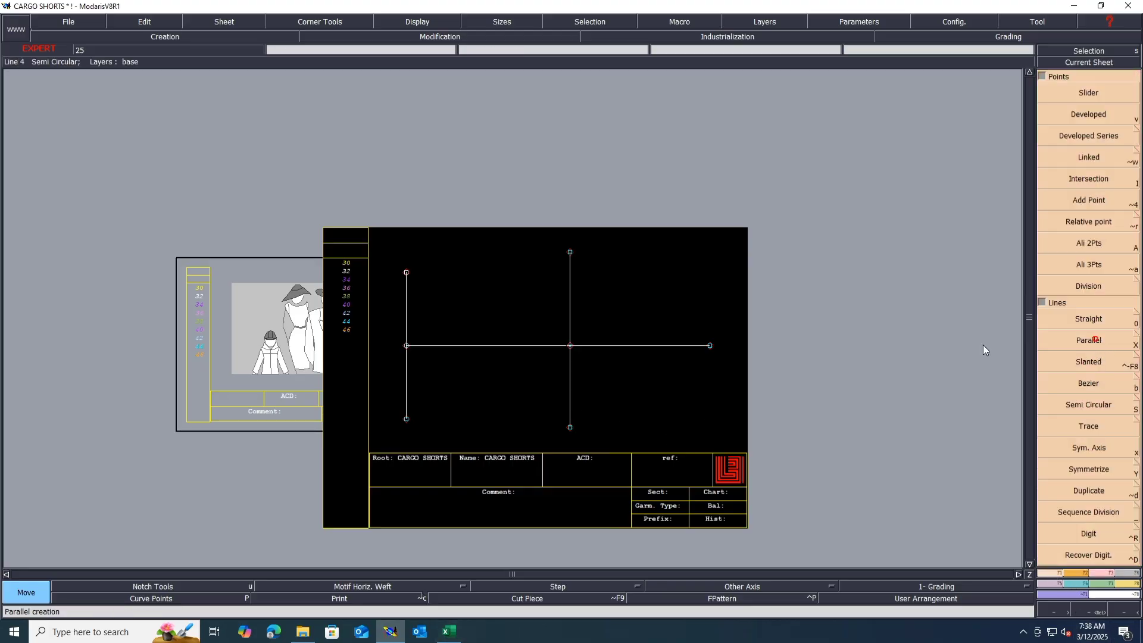
left_click(570, 382)
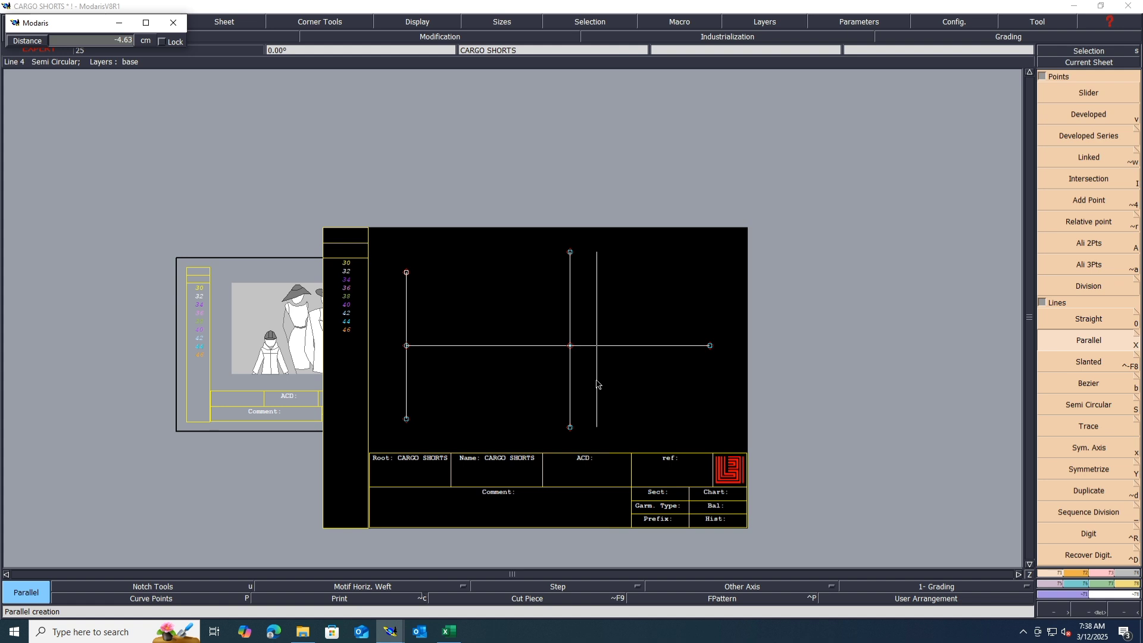
type("-8")
key("Return")
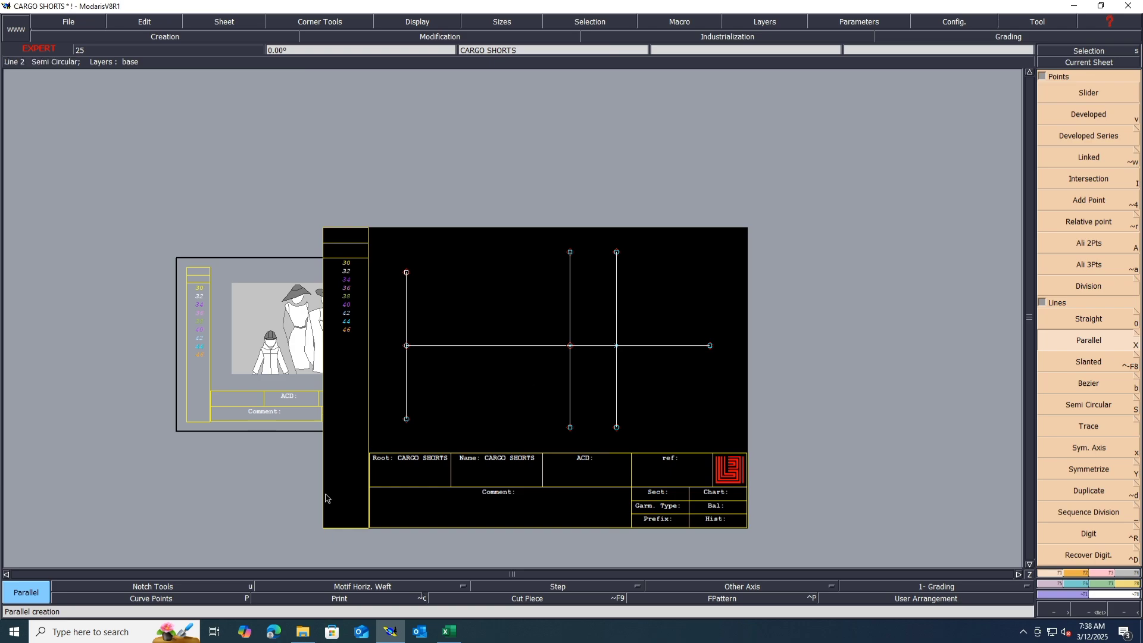
Check the size 32 hip circumference in Excel, return to Modaris, and place a developed point 26.75 cm from the hip line's lower end.
left_click(448, 632)
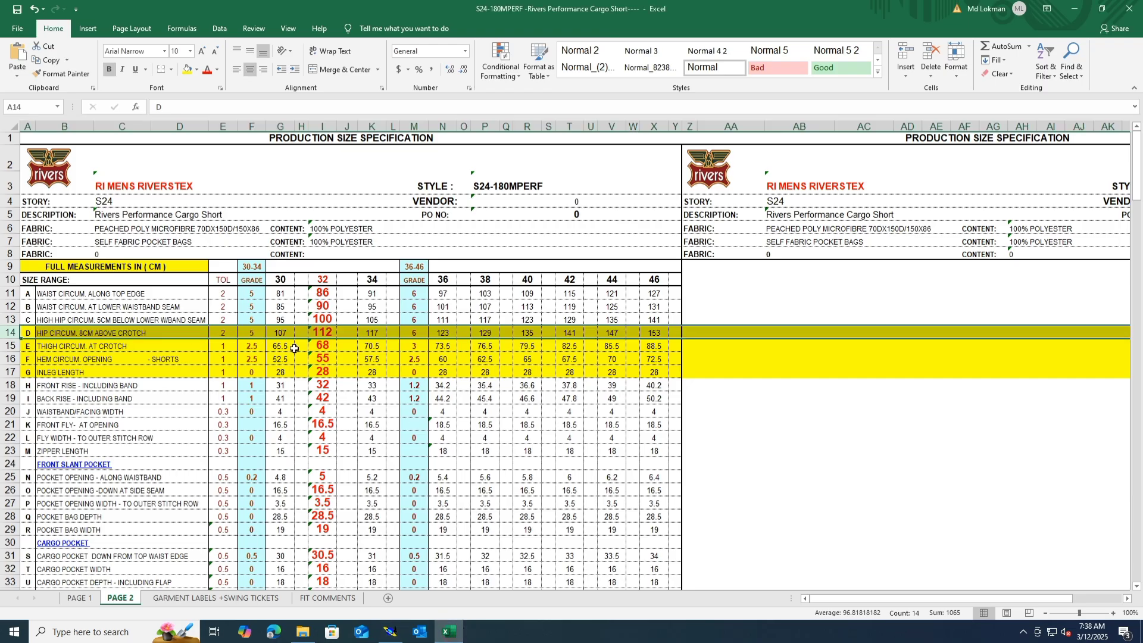
left_click(324, 332)
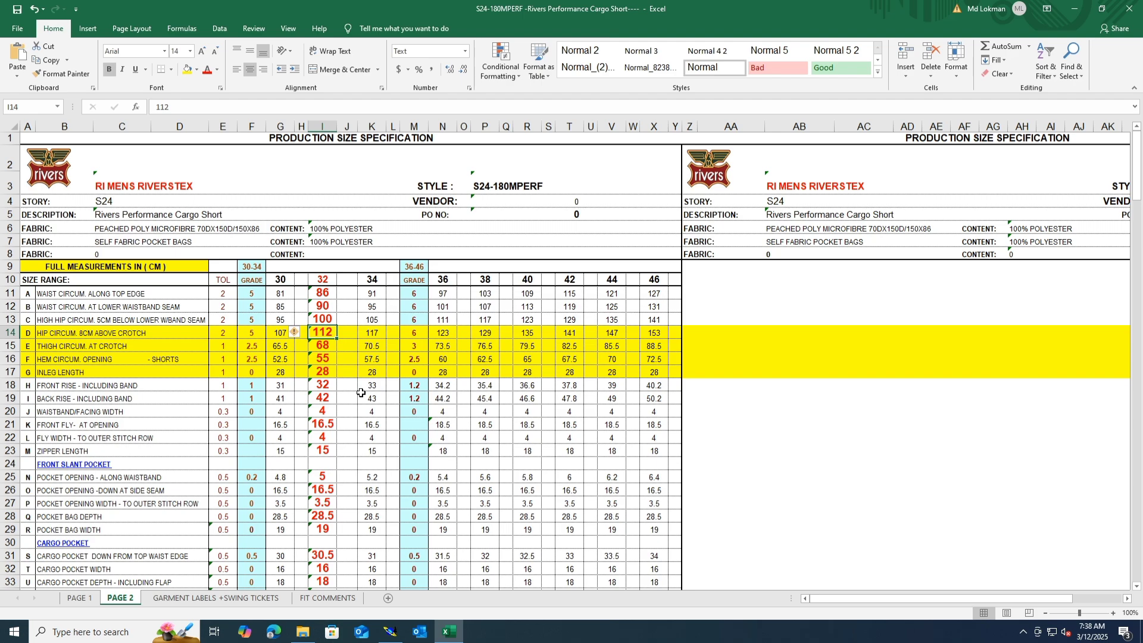
left_click(390, 631)
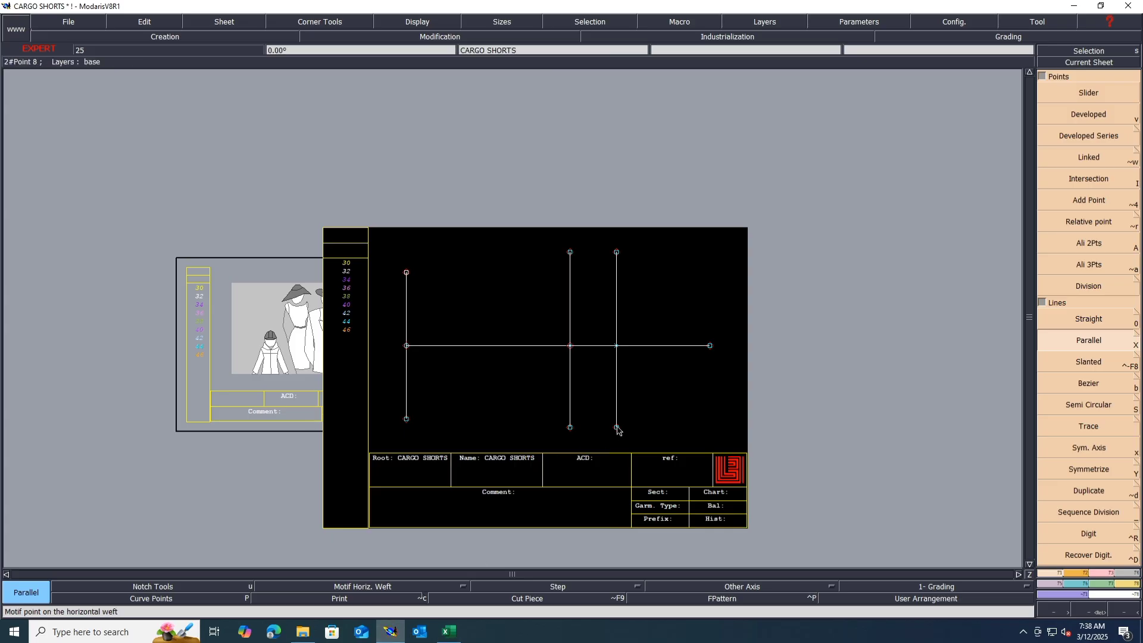
key("v")
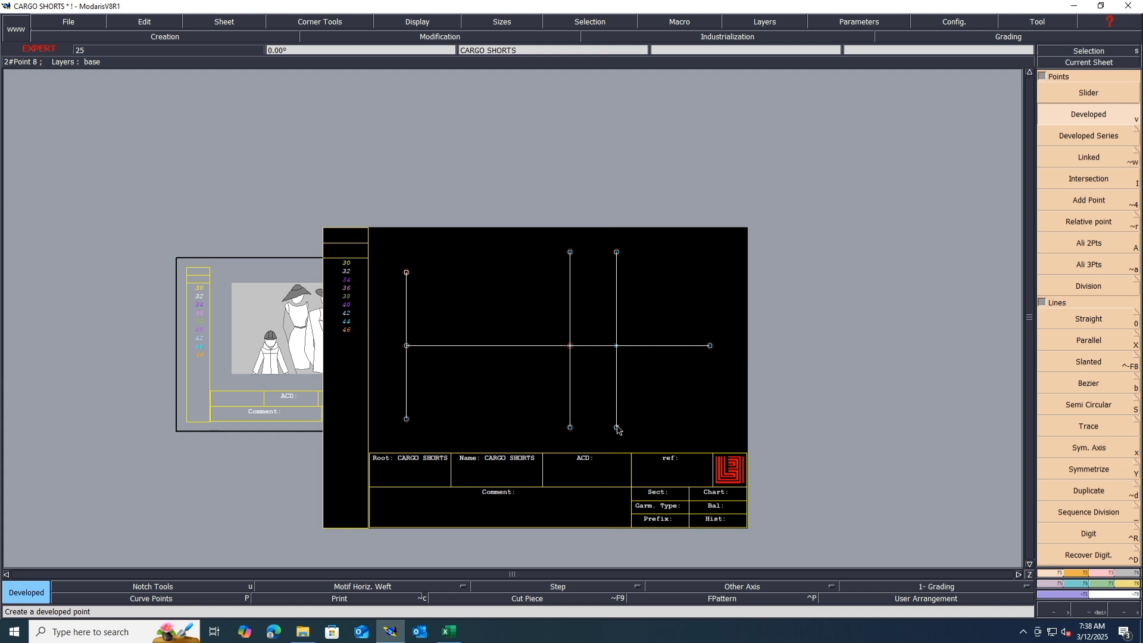
left_click(616, 427)
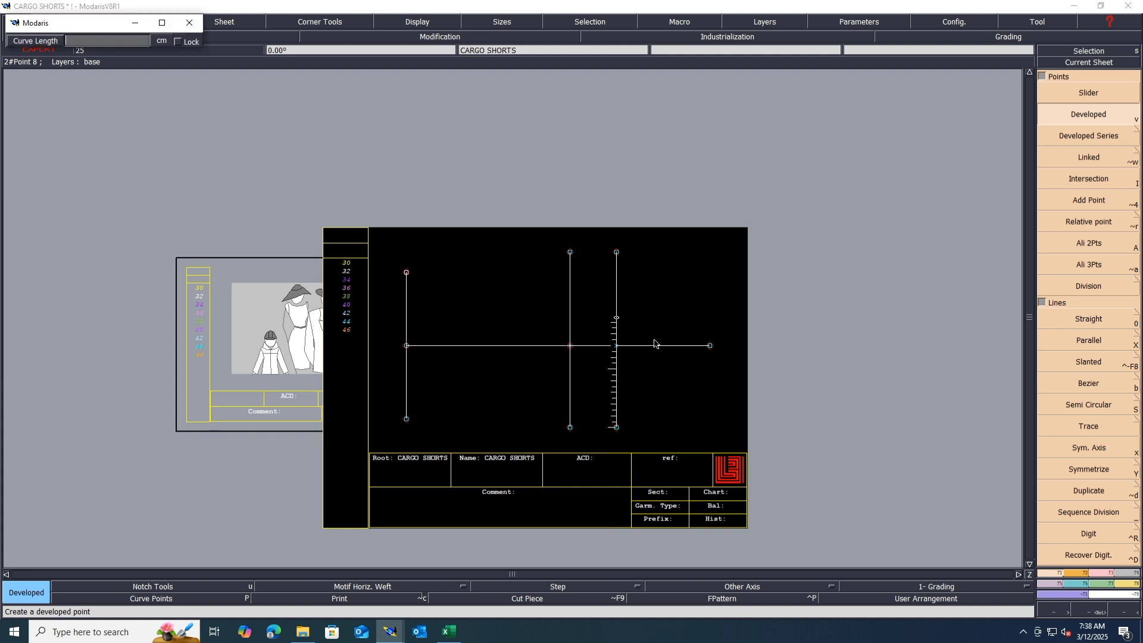
left_click(655, 340)
key("ctrl+z")
left_click(617, 427)
key("Down")
type("26.75")
key("Return")
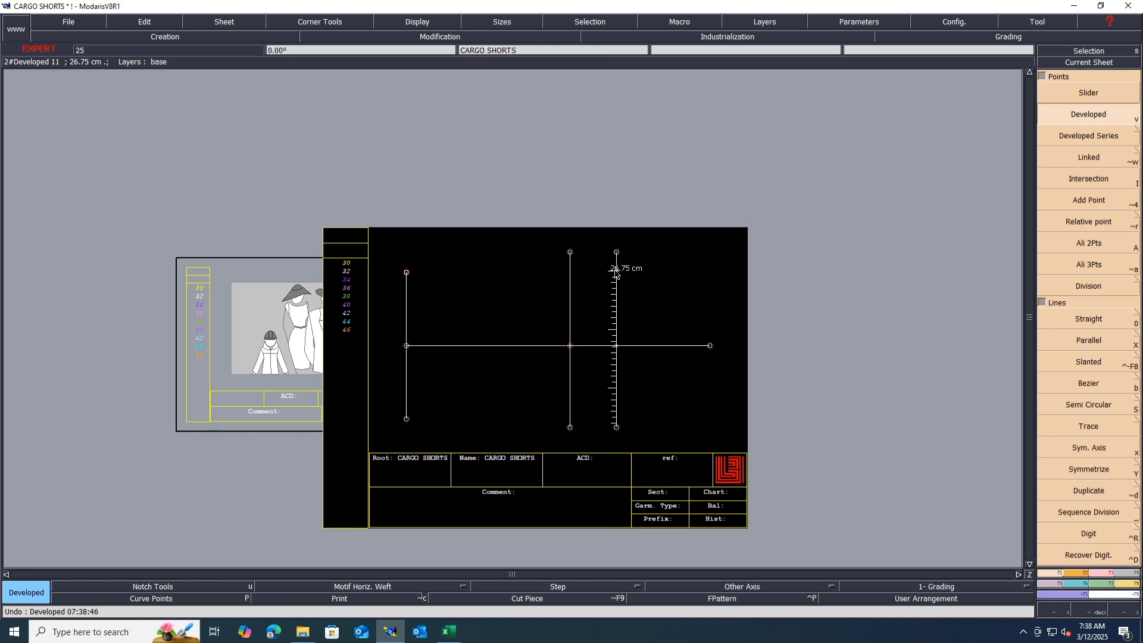
Insert the developed point into the hip line and delete the upper end point beyond it.
key("i")
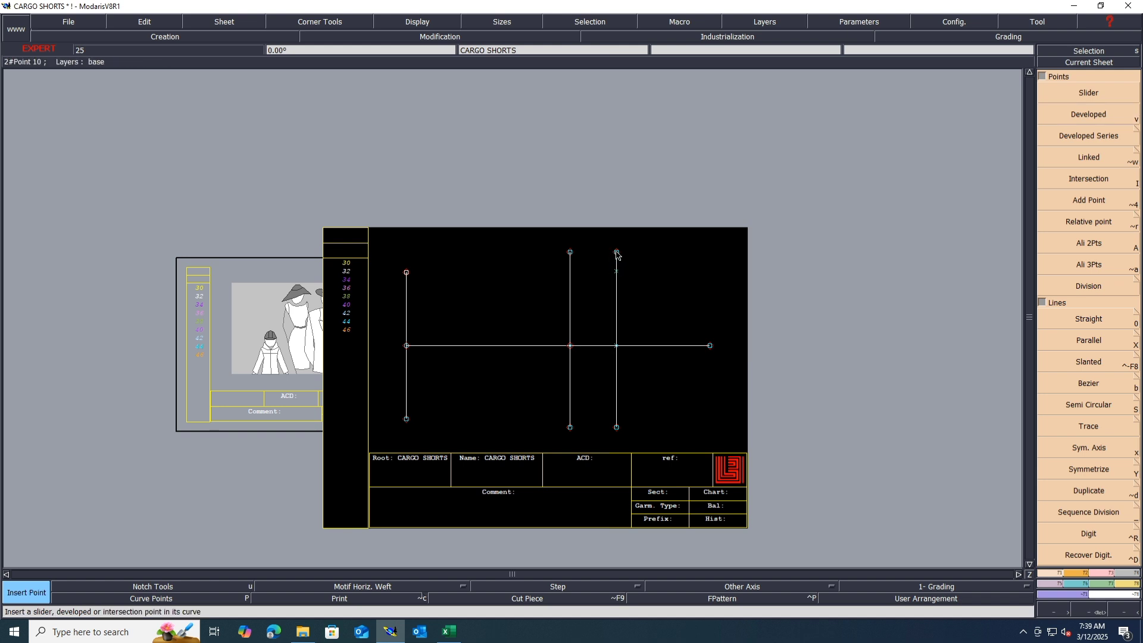
key("Delete")
left_click(616, 252)
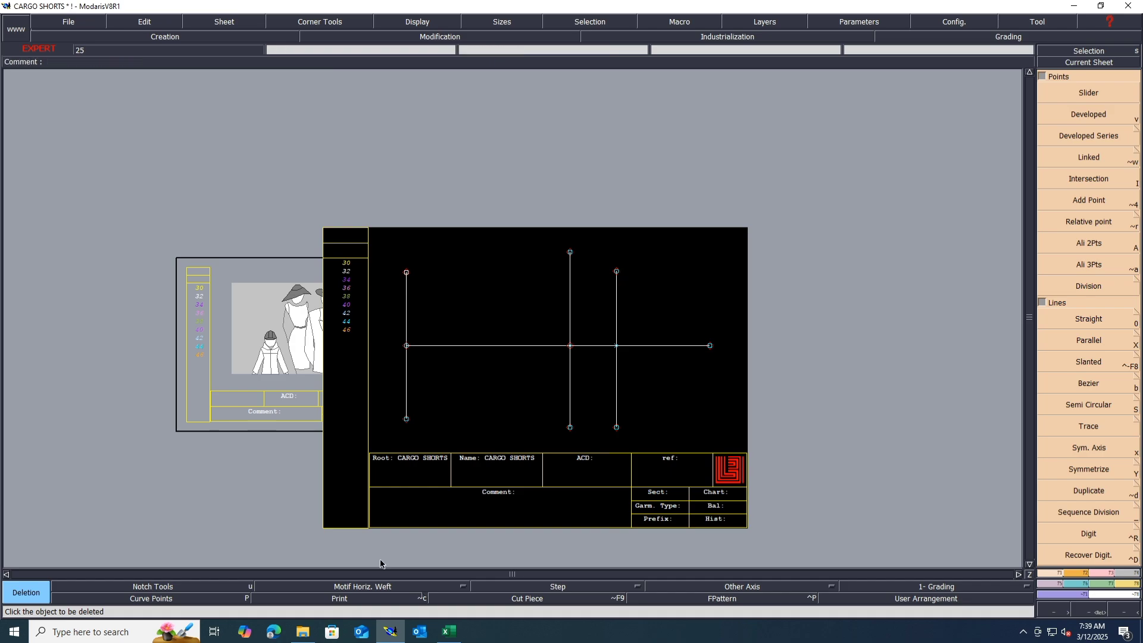
Switch to Excel, highlight the whole HIGH HIP CIRCUM. 5CM BELOW LOWER W/BAND SEAM row in yellow, and return to Modaris.
left_click(448, 632)
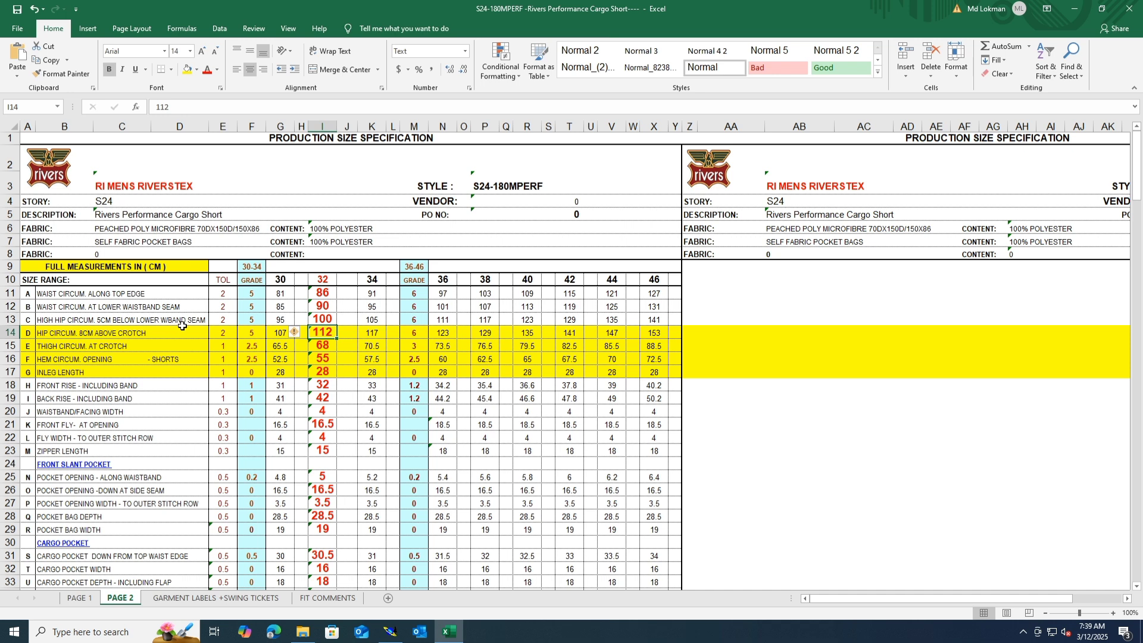
left_click(13, 320)
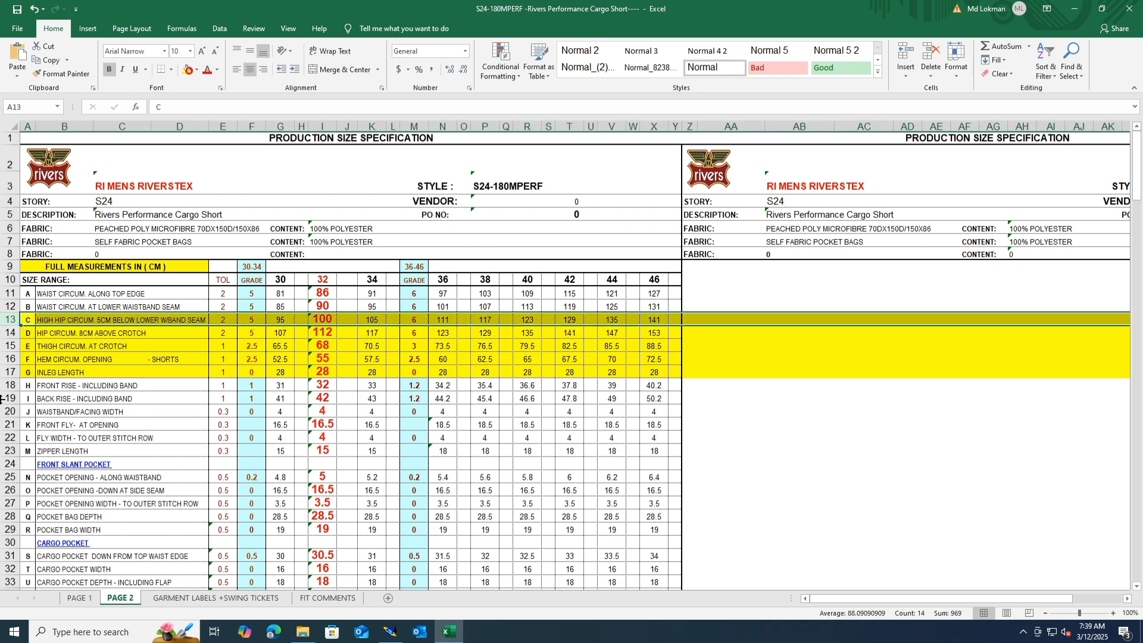
left_click(390, 633)
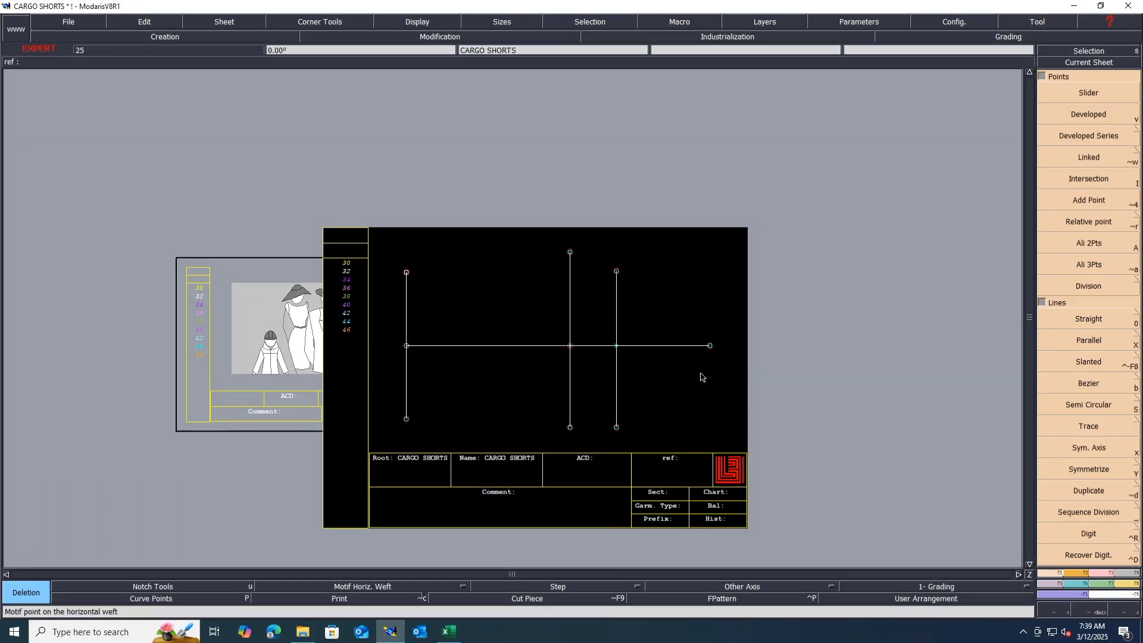
left_click(449, 632)
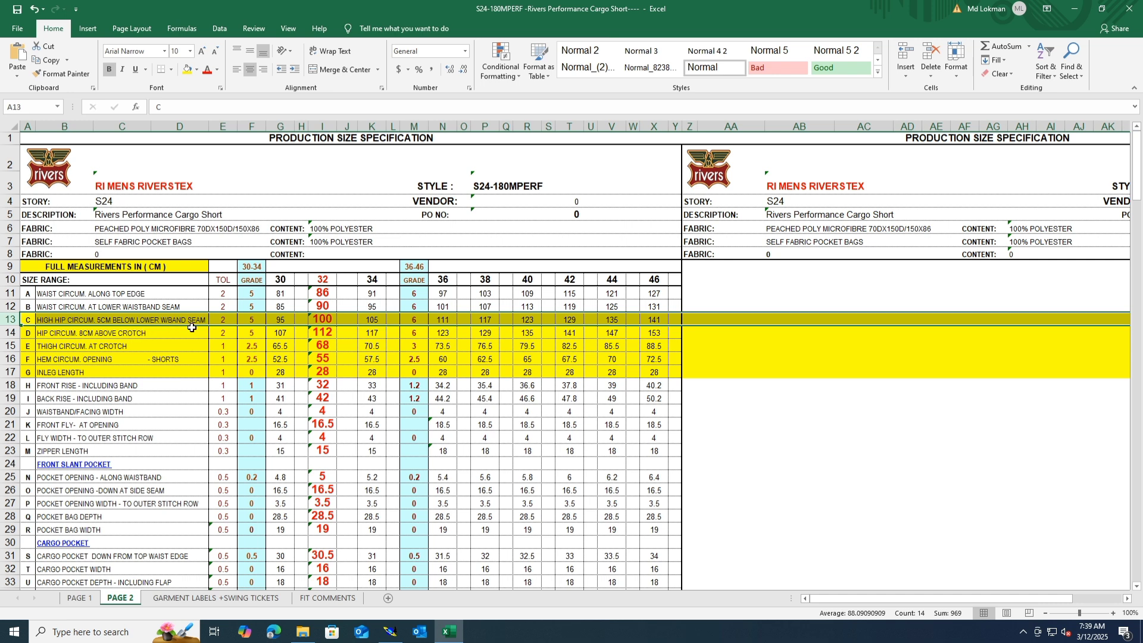
left_click(390, 633)
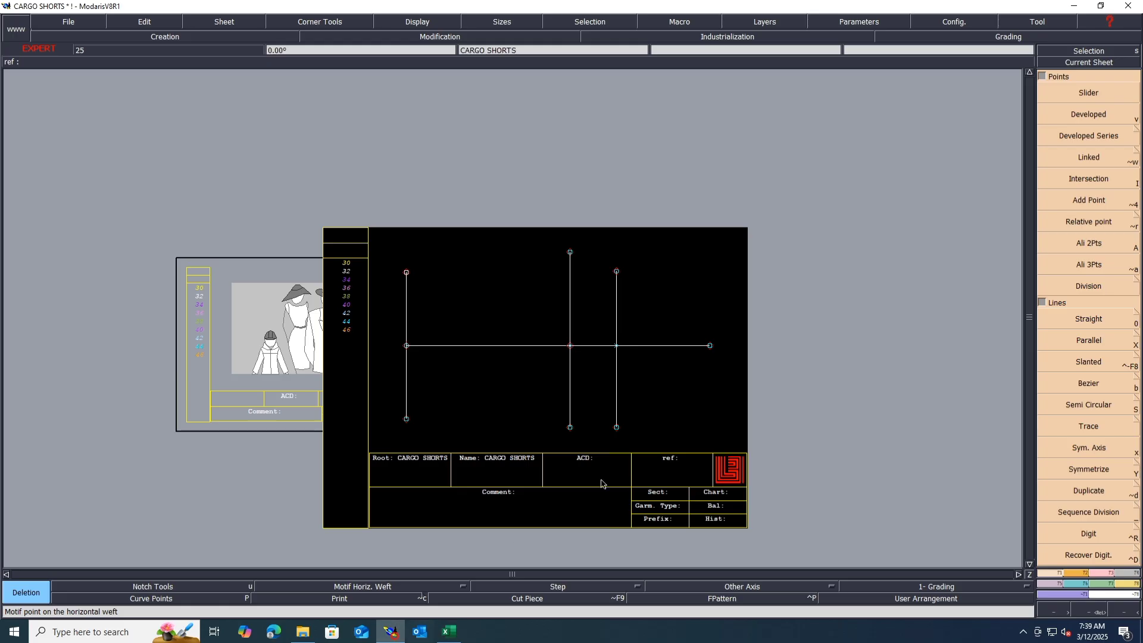
Draw a straight line about 17 cm downward from the horizontal line's right end.
key("0")
left_click(710, 346)
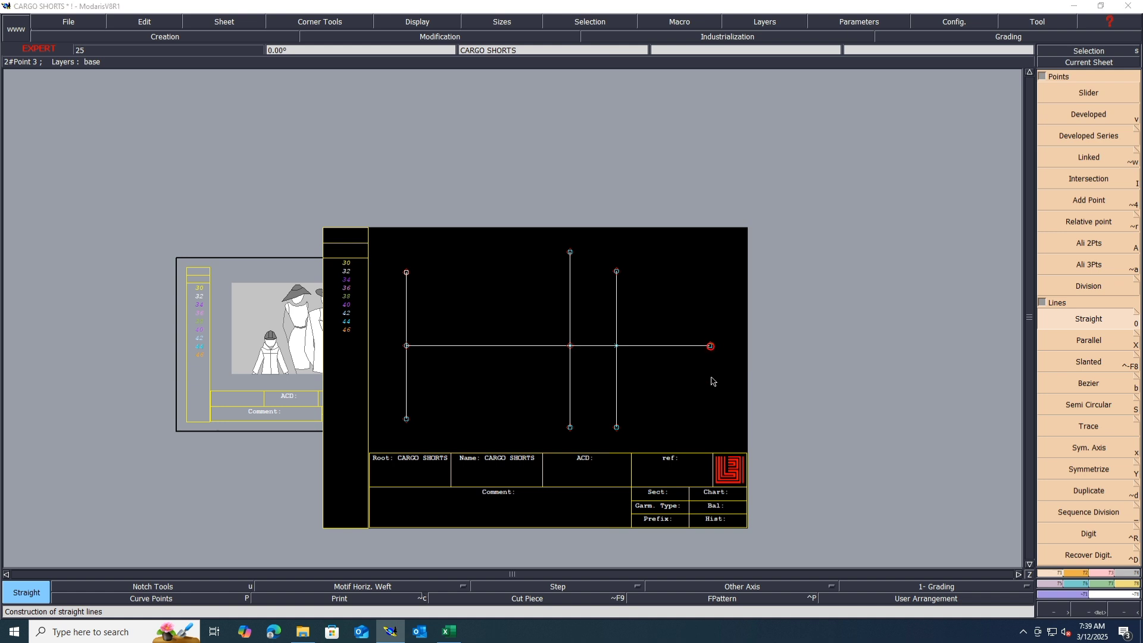
left_click(710, 448)
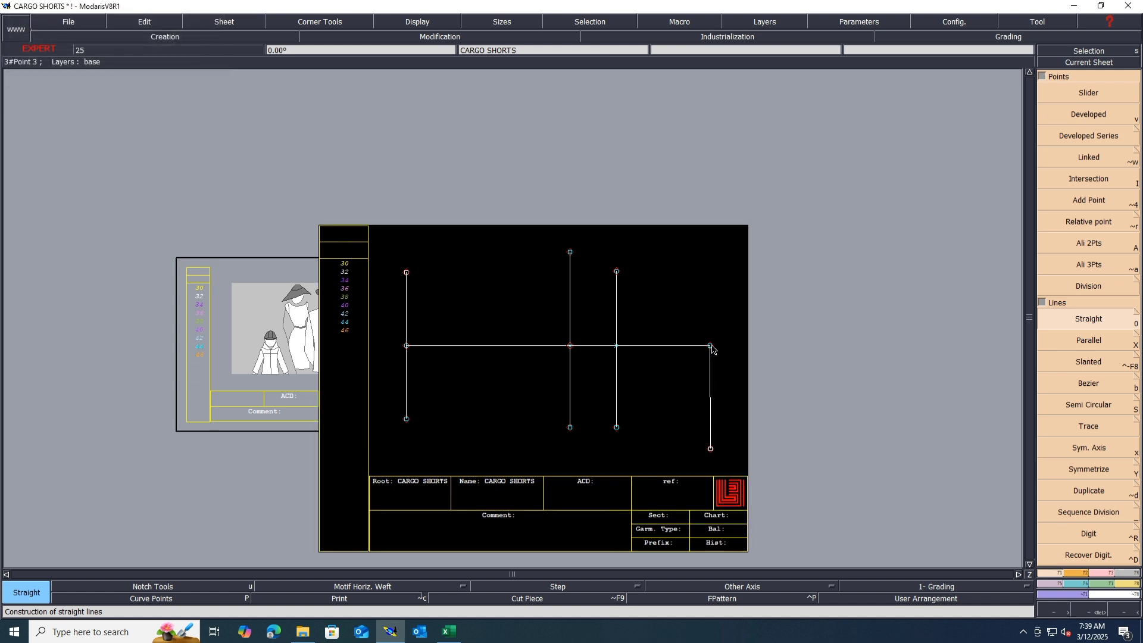
Make the new line vertical and align its lower end level with the hip line's lower end using Ali 2Pts.
key("shift+a")
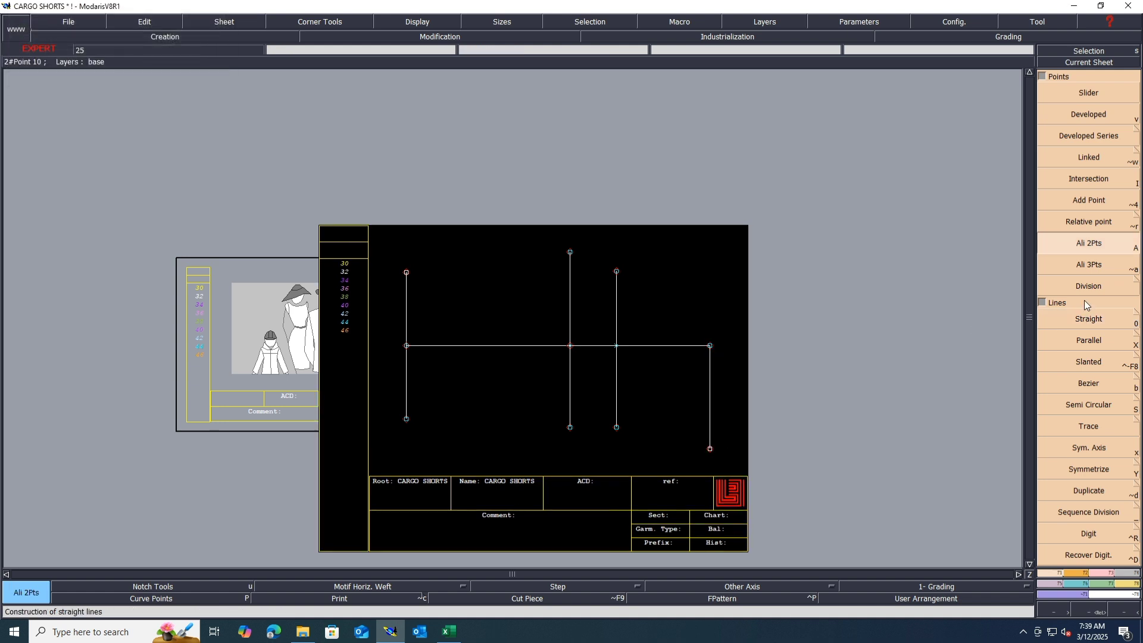
left_click(616, 427)
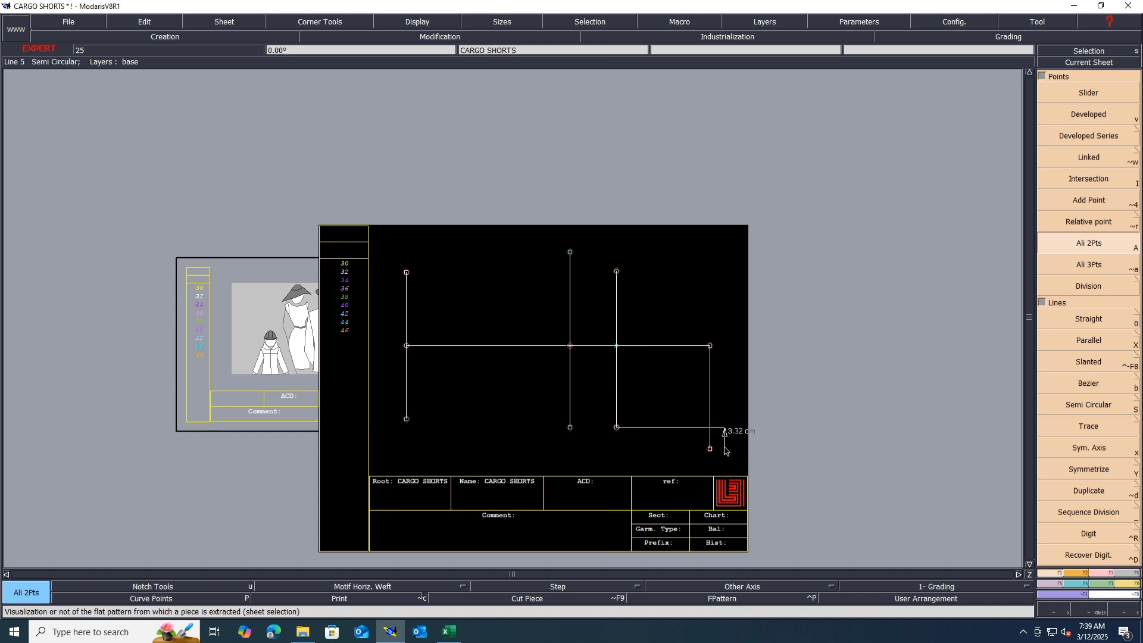
left_click(710, 449)
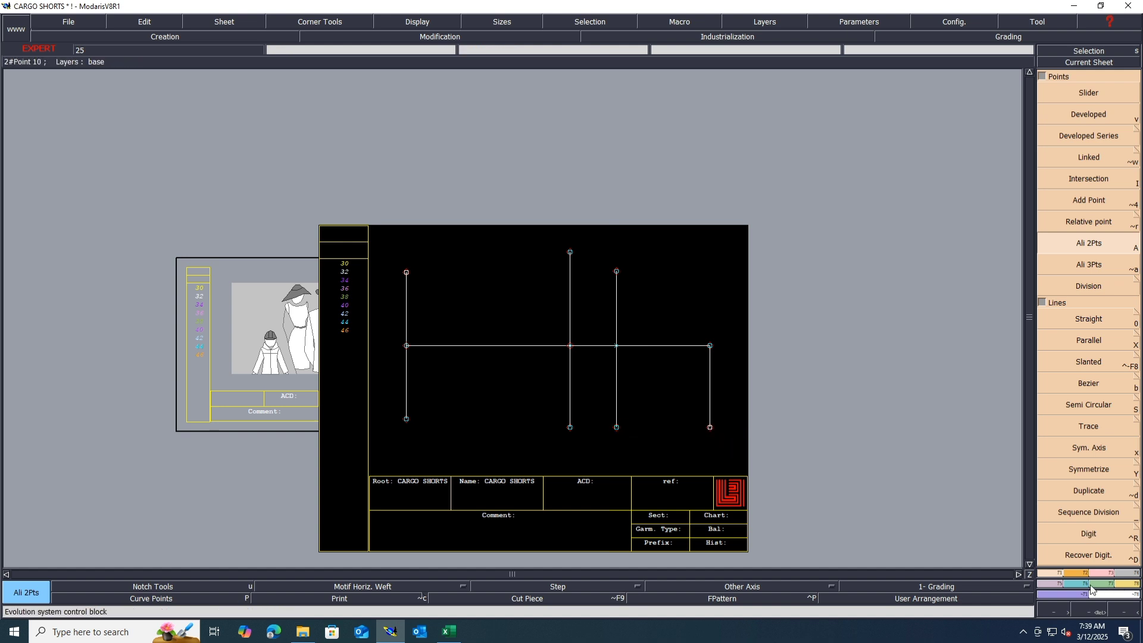
Create a parallel of the waist line at a distance of -5 cm for the high hip line.
left_click(1095, 340)
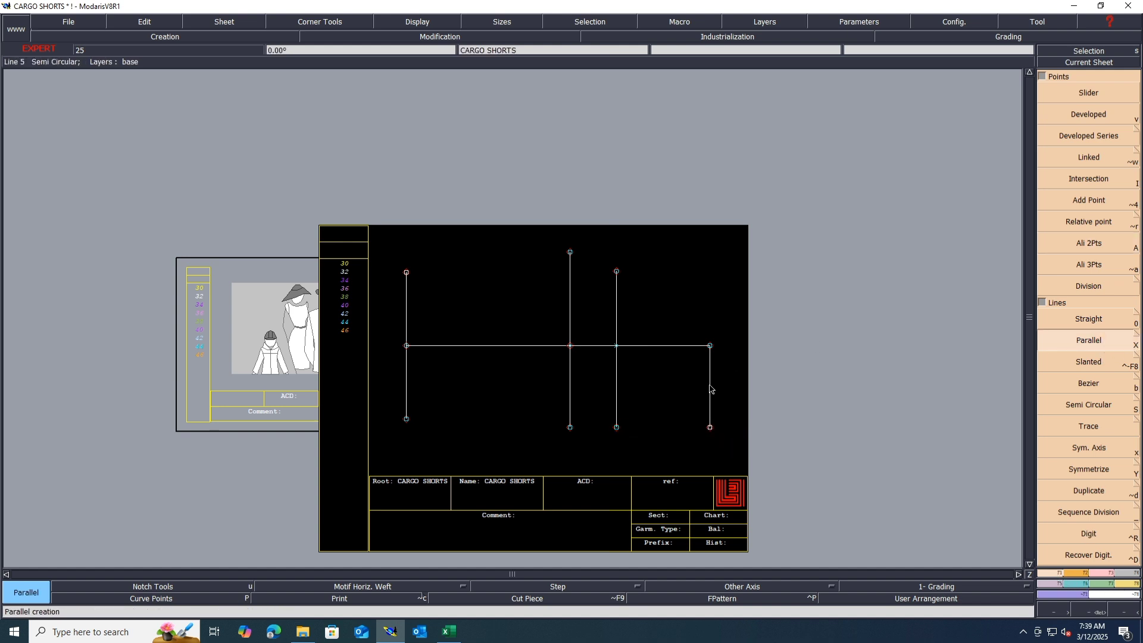
left_click(710, 385)
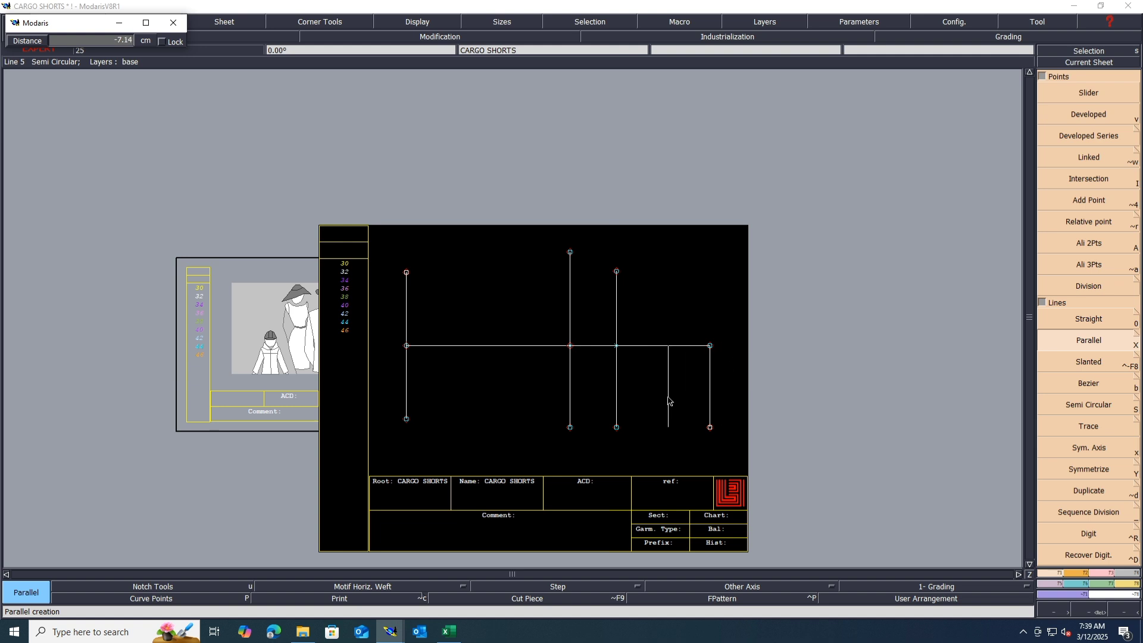
type("-5")
key("Return")
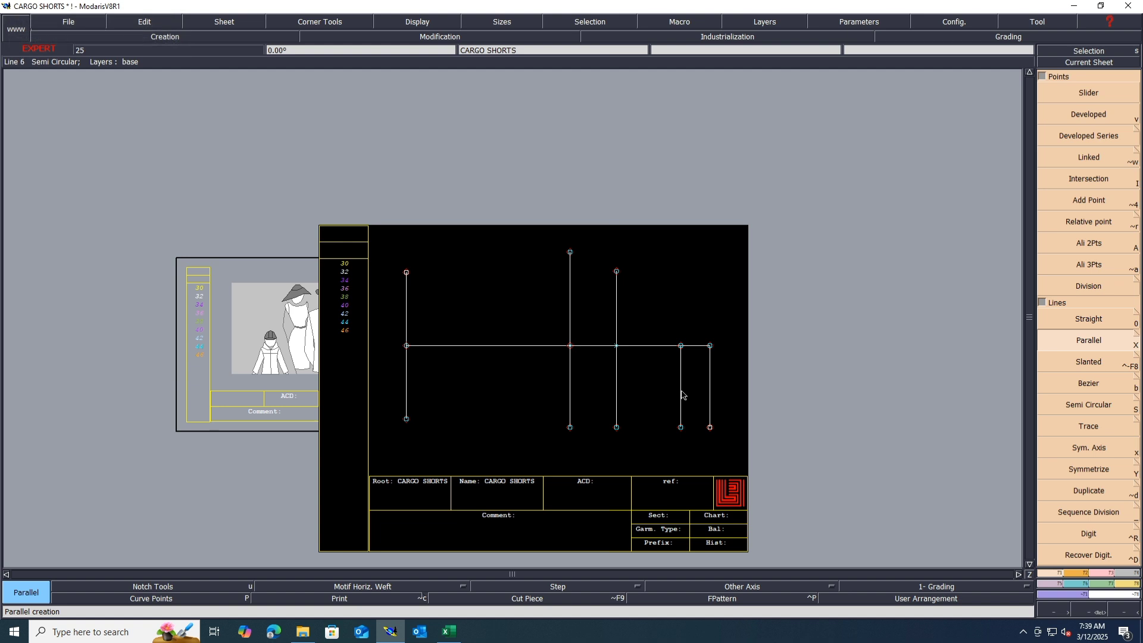
Lengthen the high hip line upward past the horizontal line, to slightly above the hip line's upper end, using Len.Str.Line.
left_click(1100, 572)
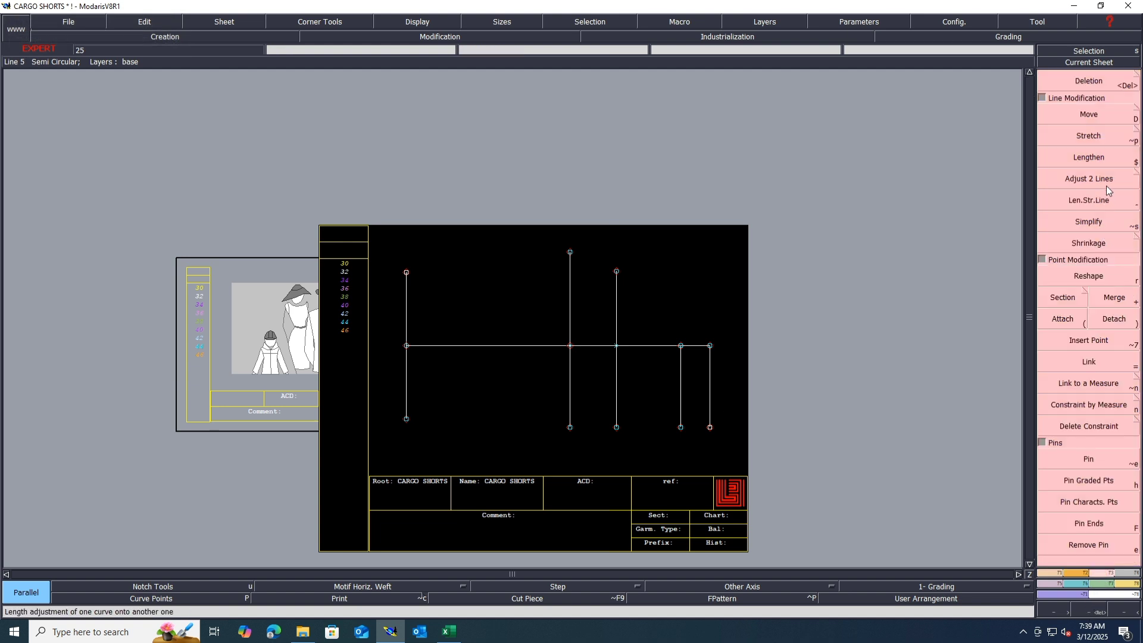
left_click(1103, 203)
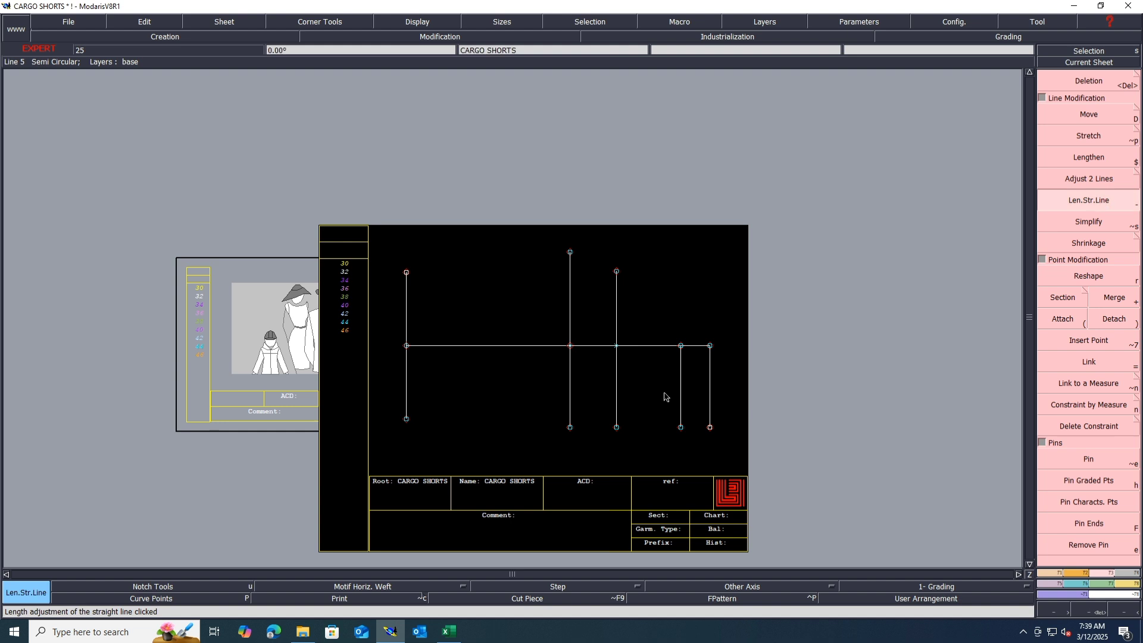
left_click(681, 387)
left_click(689, 260)
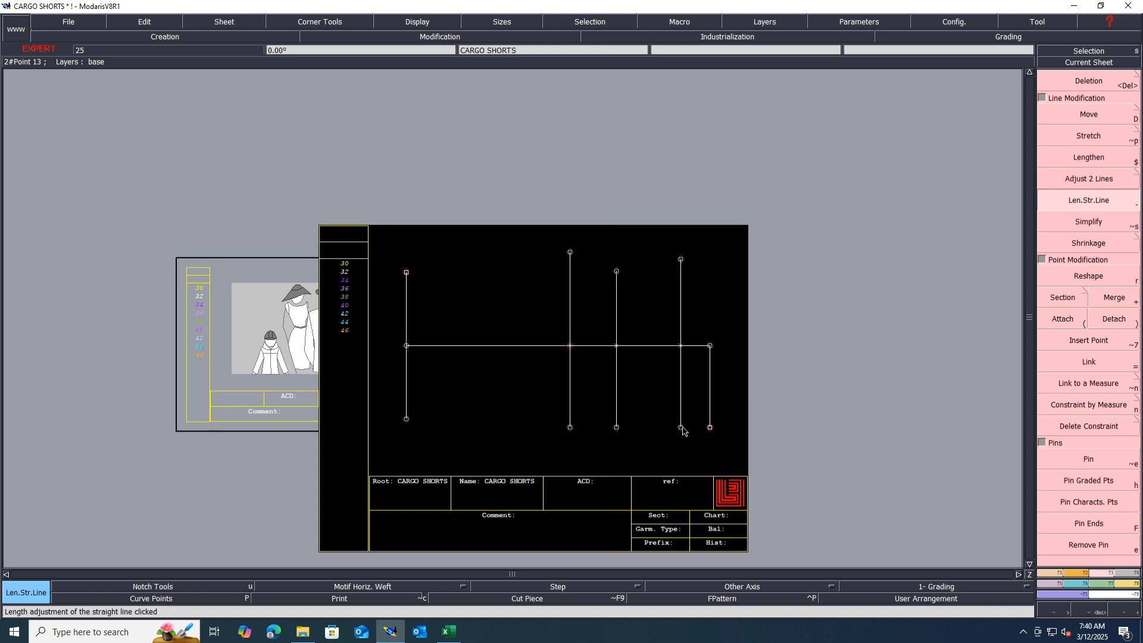
Place a developed point on the high hip line 23.75 cm from its lower end.
left_click(1052, 571)
key("shift+s")
left_click(681, 420)
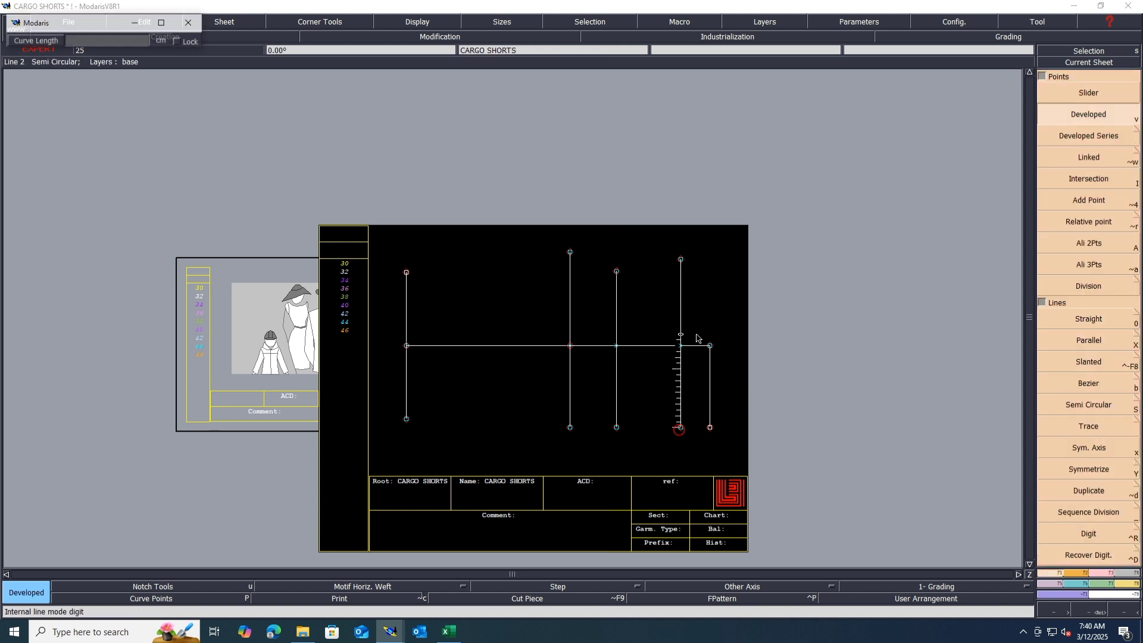
type("23.75")
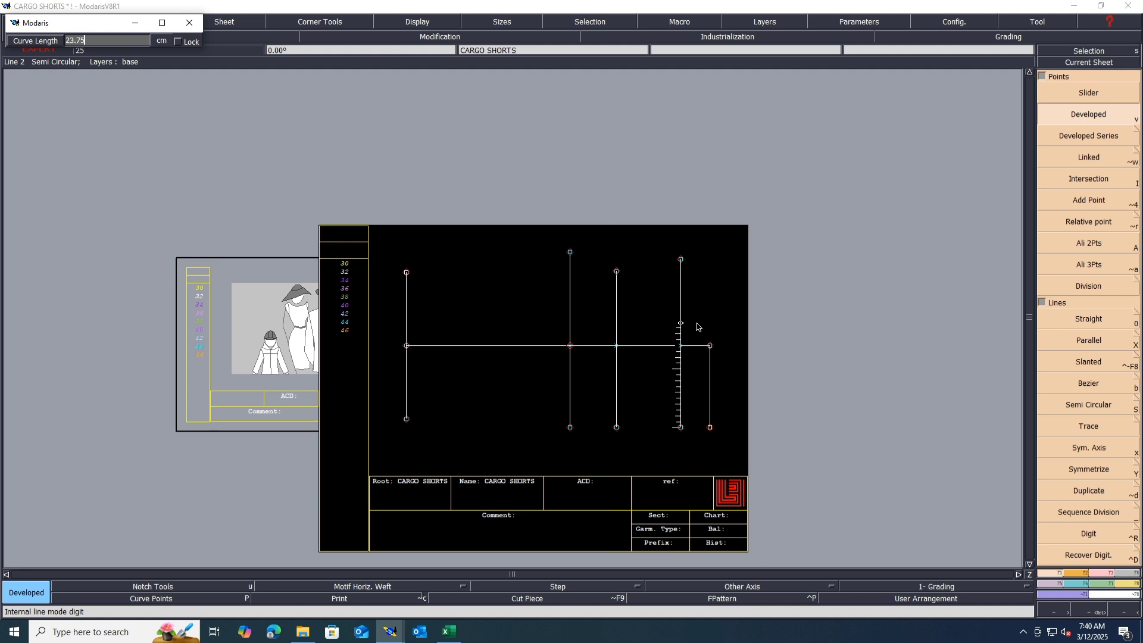
key("Return")
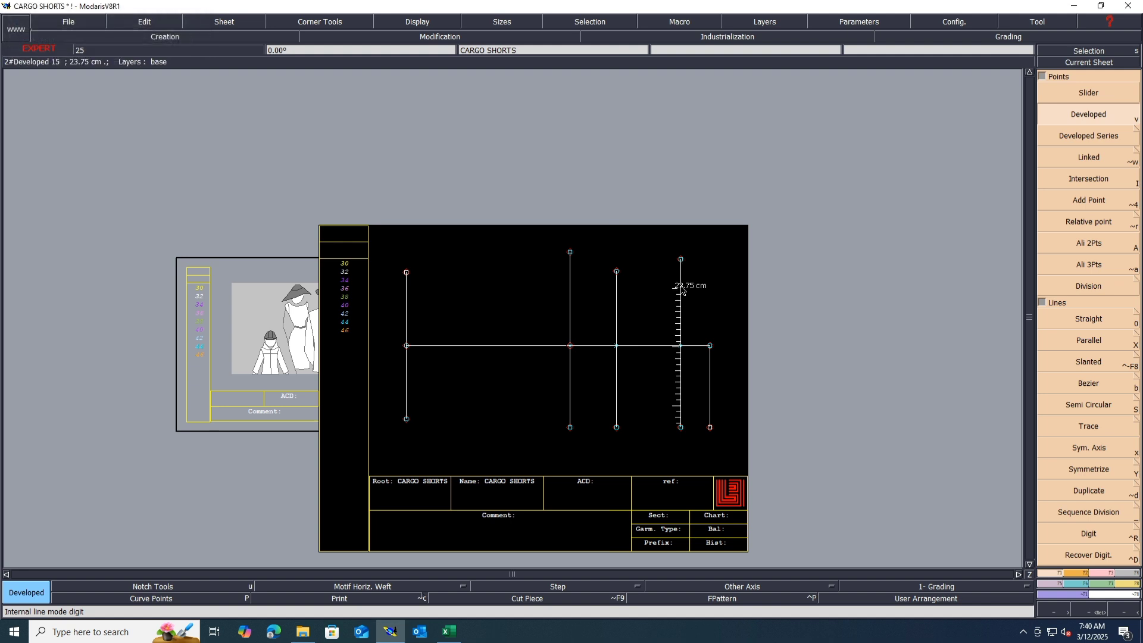
Insert the developed point into the high hip line and delete the upper end point beyond it.
key("i")
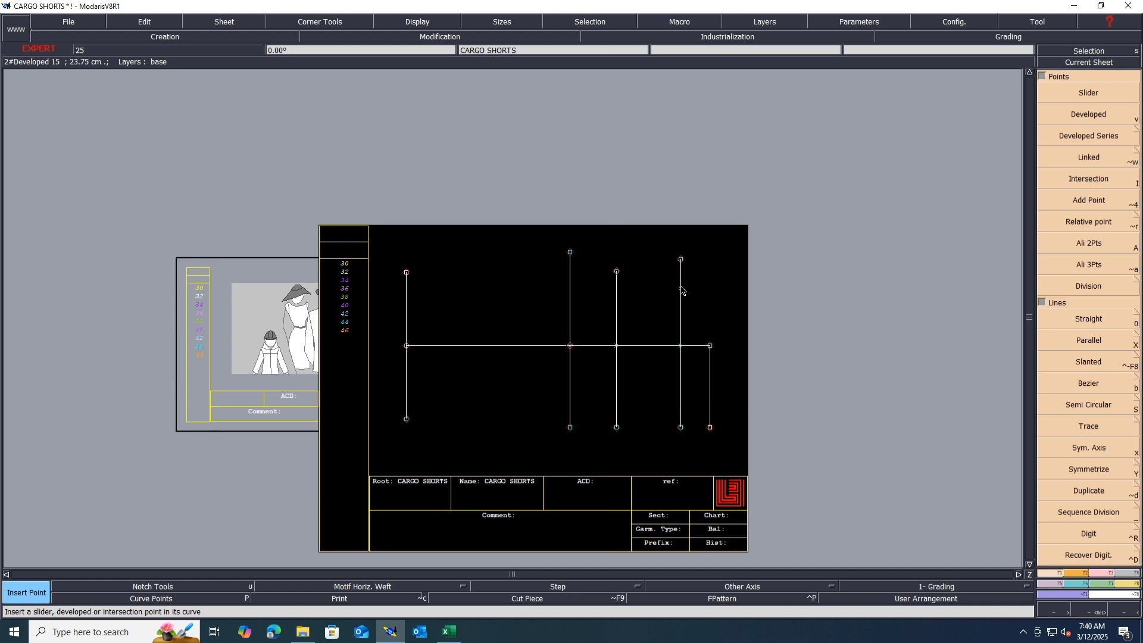
key("Delete")
left_click(681, 261)
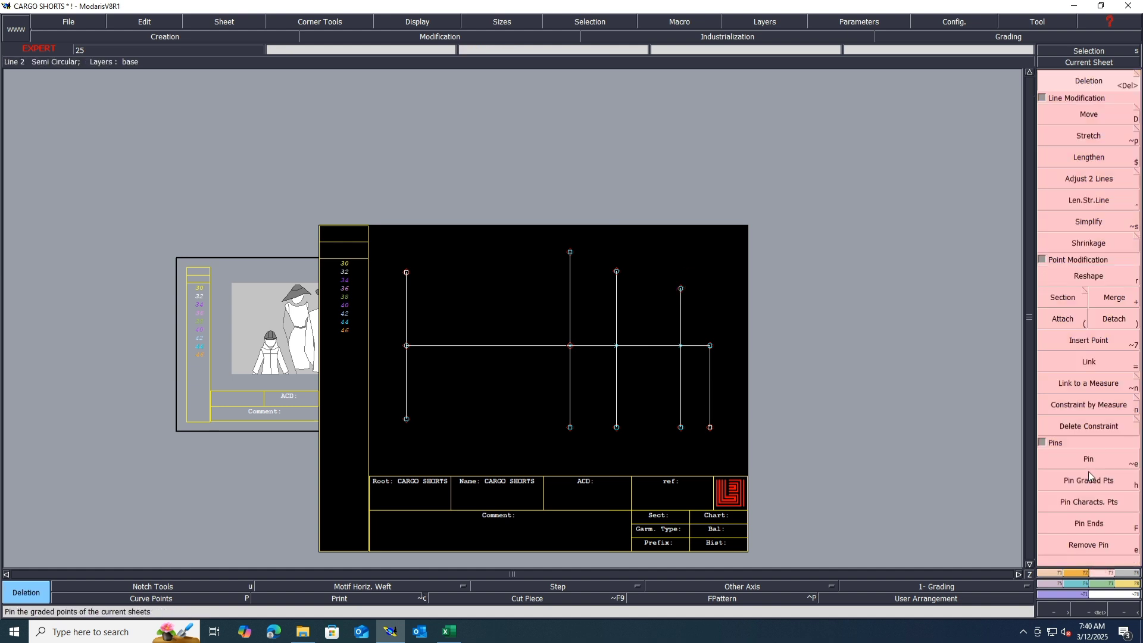
Select both end points of the high hip line and move them up with ShiftX 0 and ShiftY 1 cm.
left_click(1063, 318)
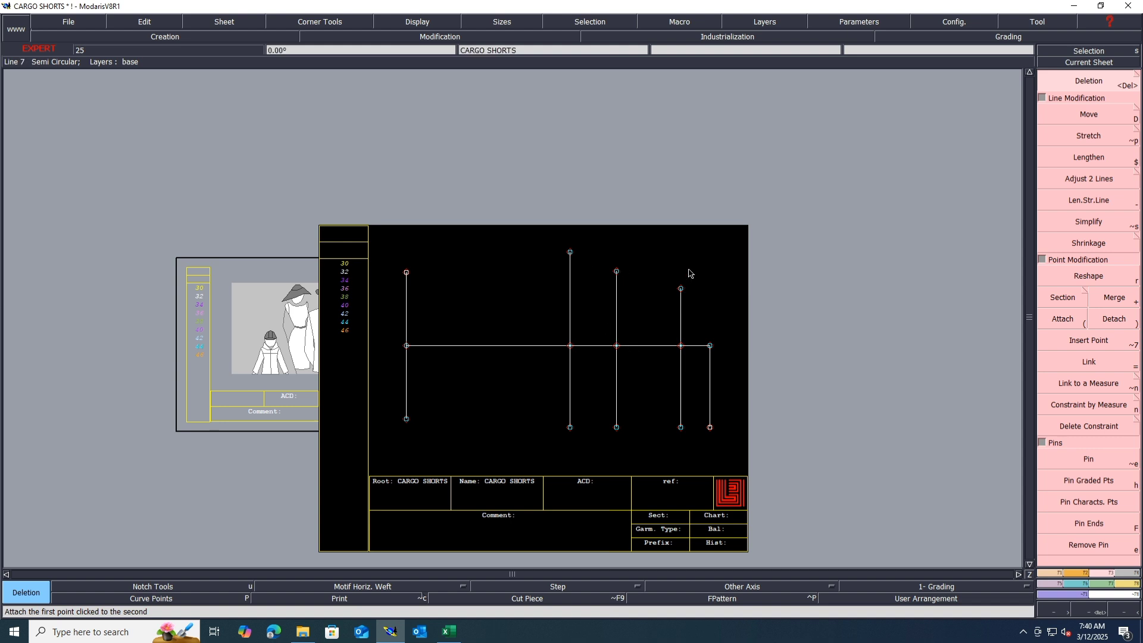
left_click_drag(689, 273, 666, 328)
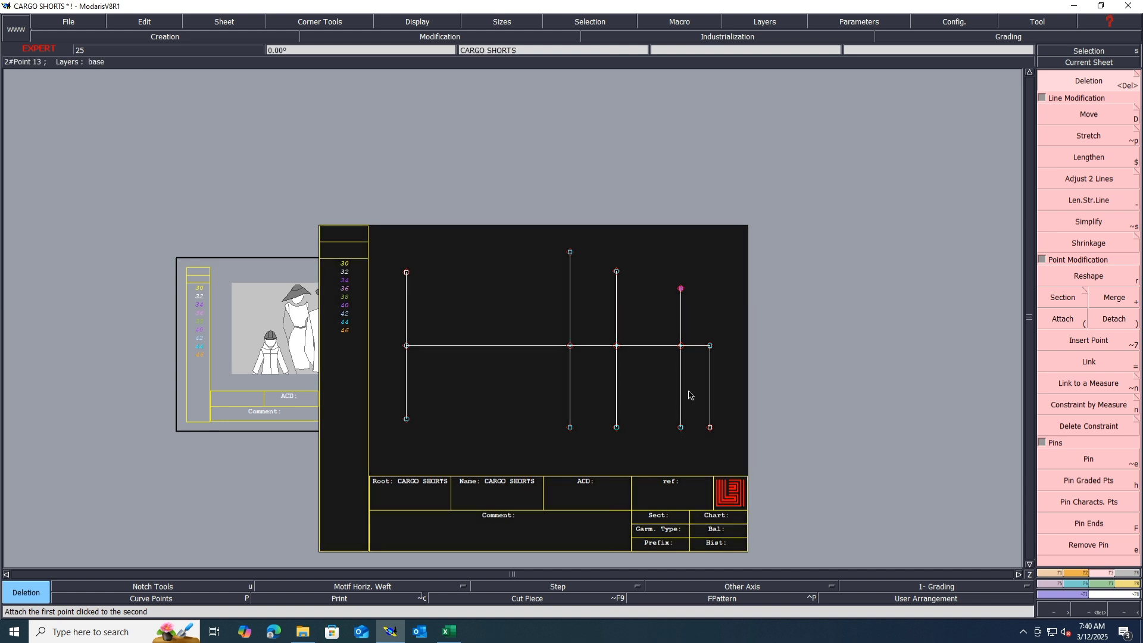
left_click_drag(690, 392, 671, 445)
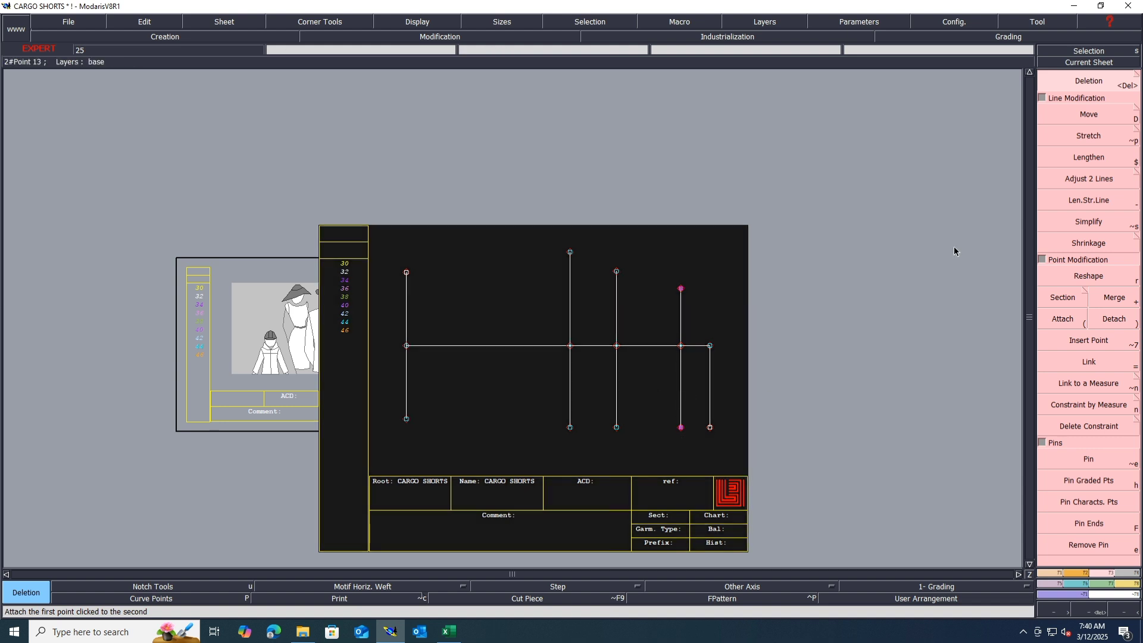
left_click(681, 288)
key("Down")
type("1")
key("Return")
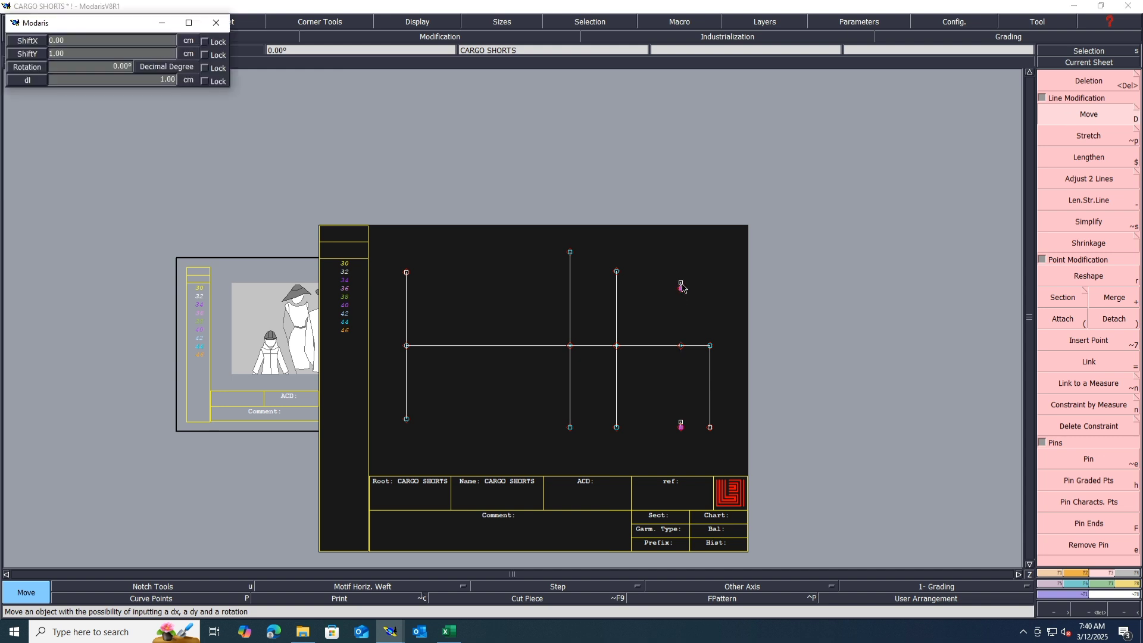
key("Return")
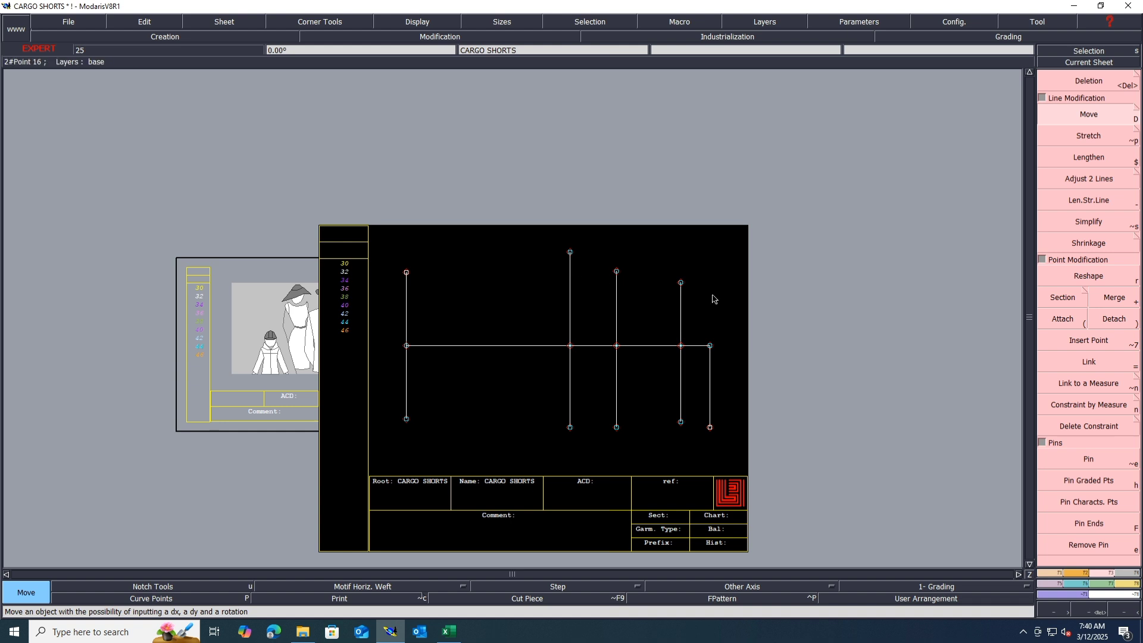
Draw a horizontal guide about 18.5 cm long from the hip line's upper end and lengthen the waist line upward past it.
key("d")
left_click(616, 271)
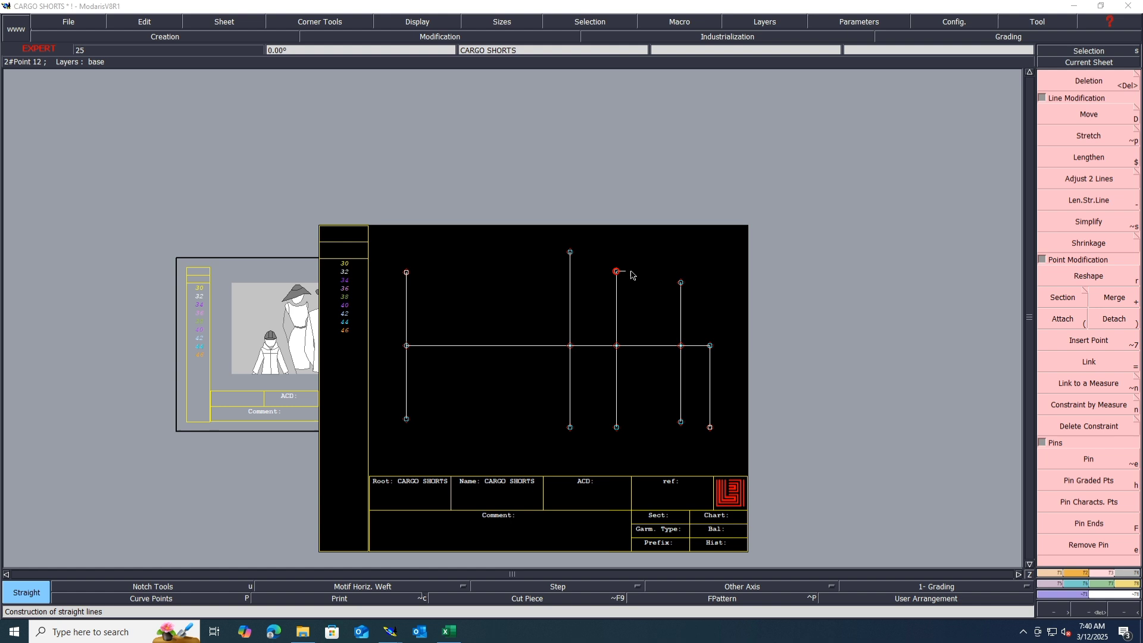
left_click(725, 271)
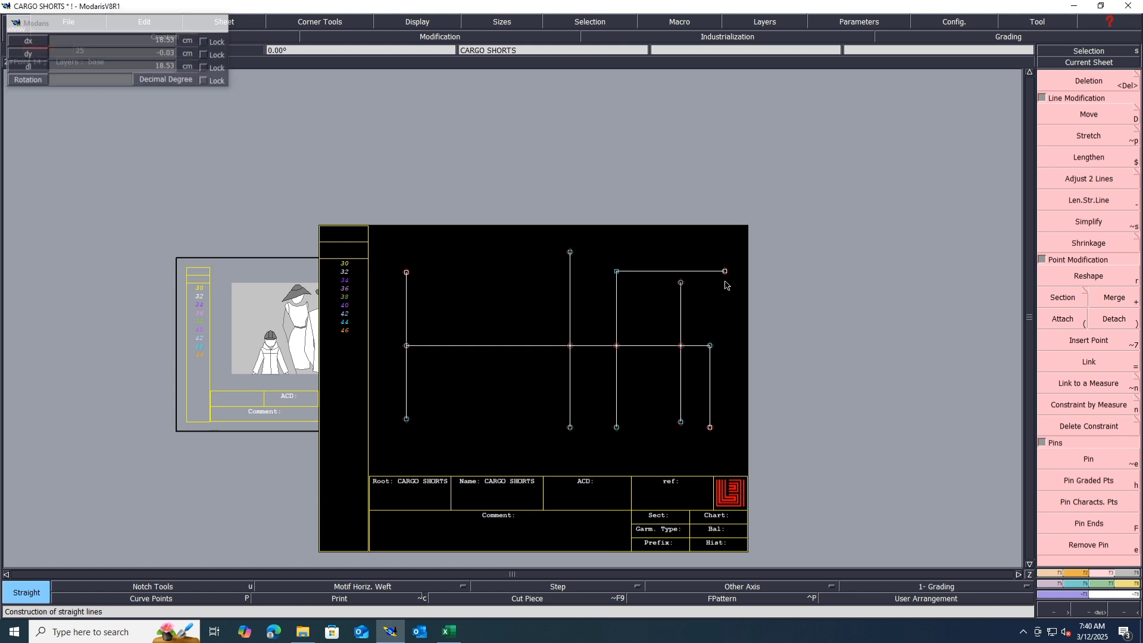
key("-")
left_click(709, 360)
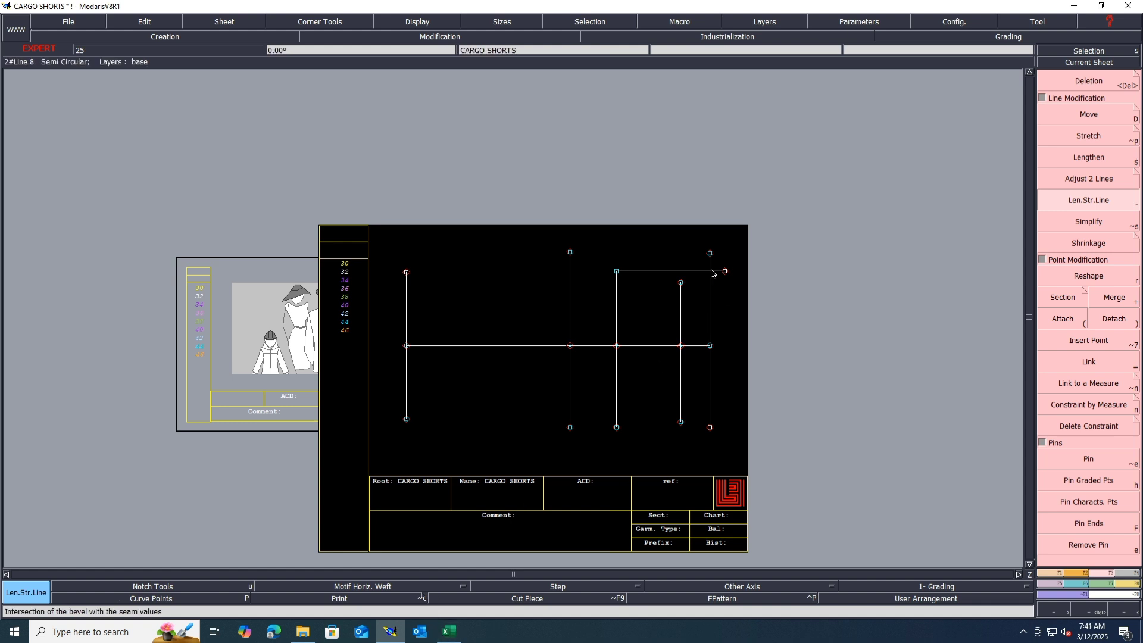
Place a developed point on the waist line at -1.5 cm, measured from its crossing with the horizontal guide.
left_click(1057, 574)
left_click(1089, 113)
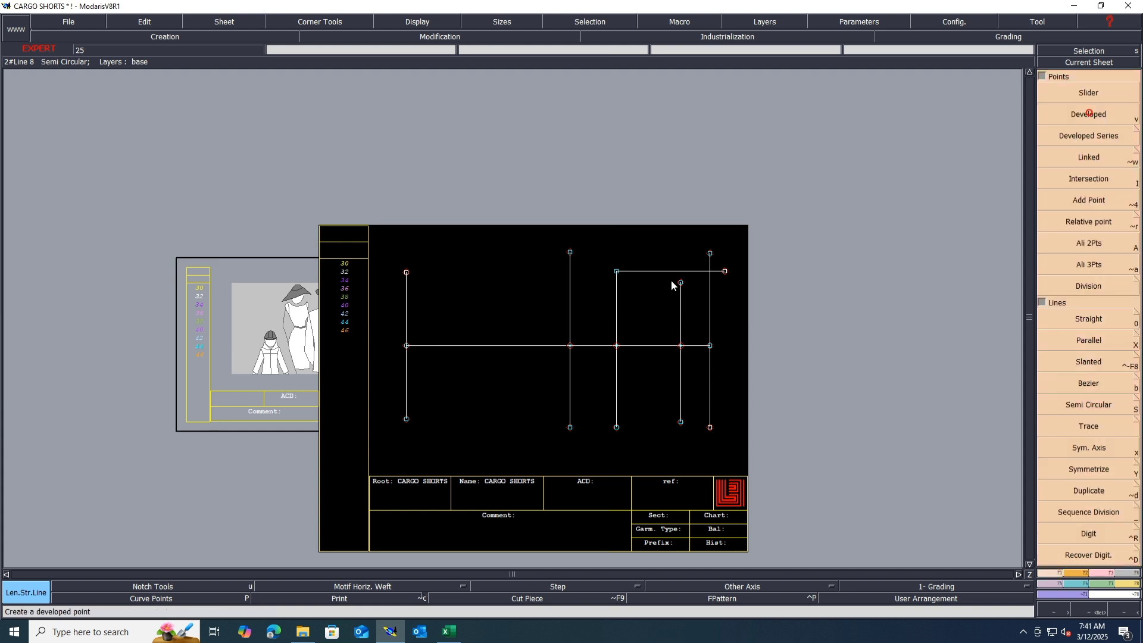
left_click(710, 276)
type("-1")
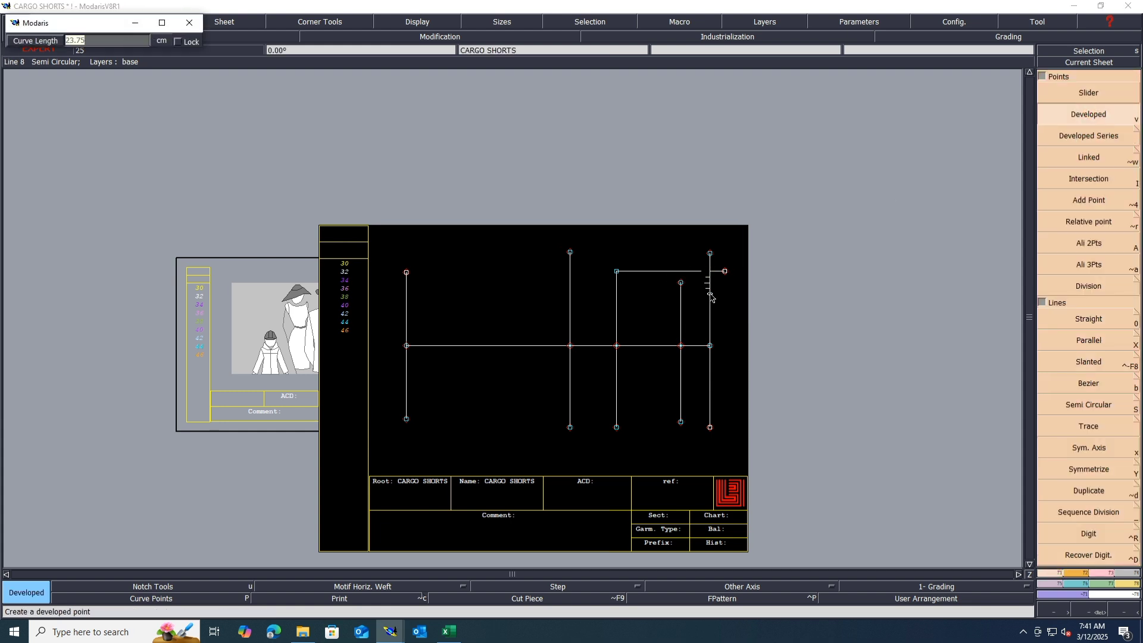
type(".5")
key("Return")
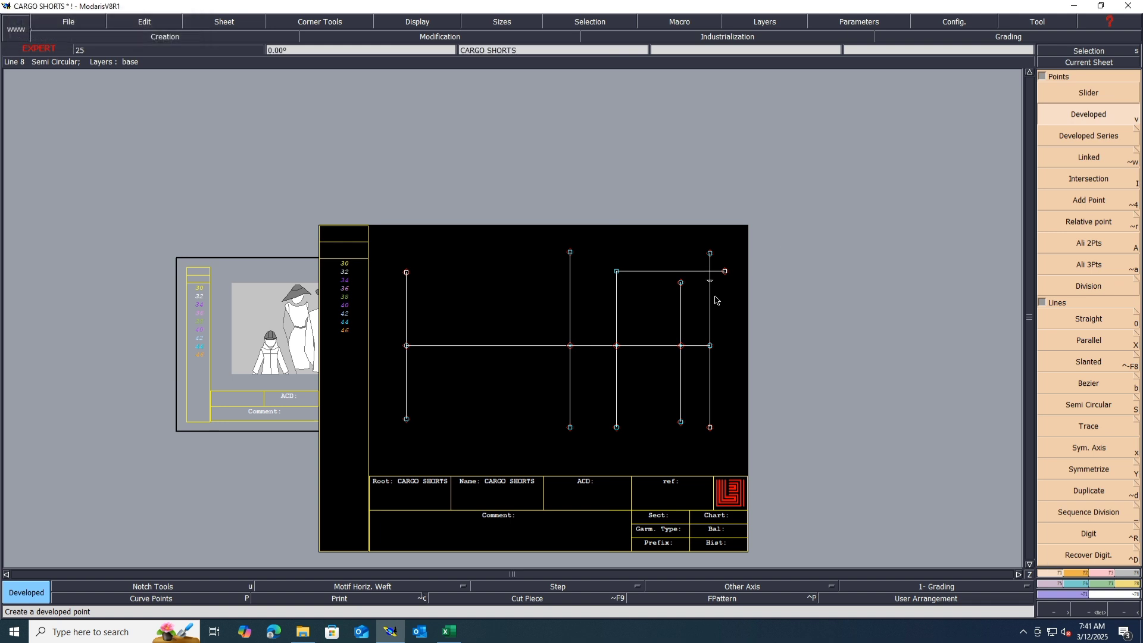
Delete the horizontal guide and the waist line's upper end point beyond the developed point.
key("Delete")
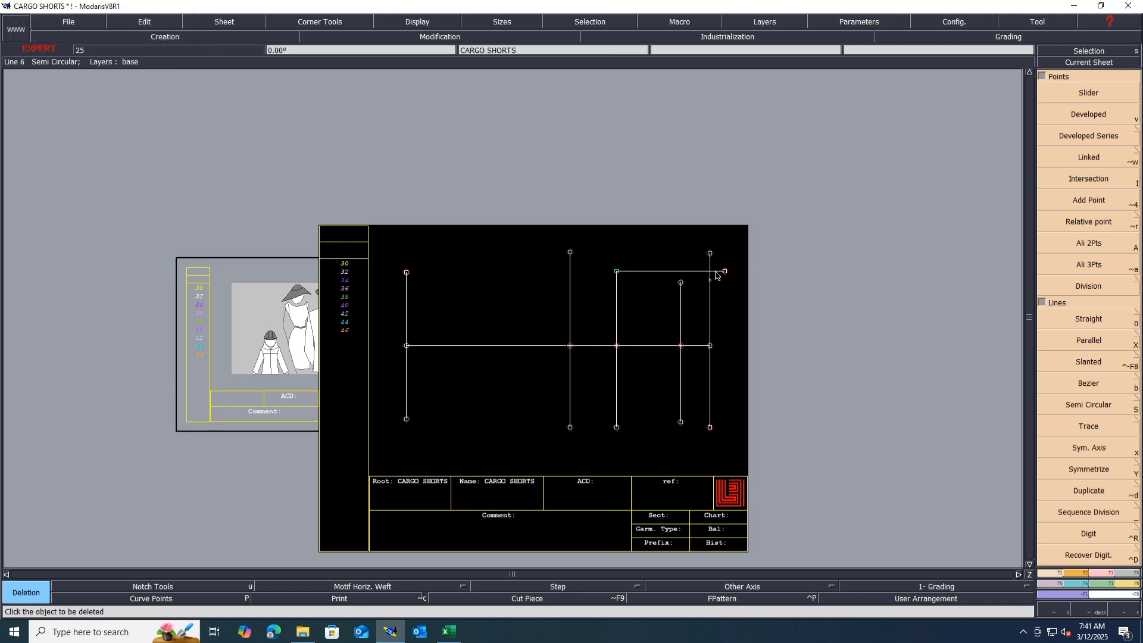
left_click(716, 273)
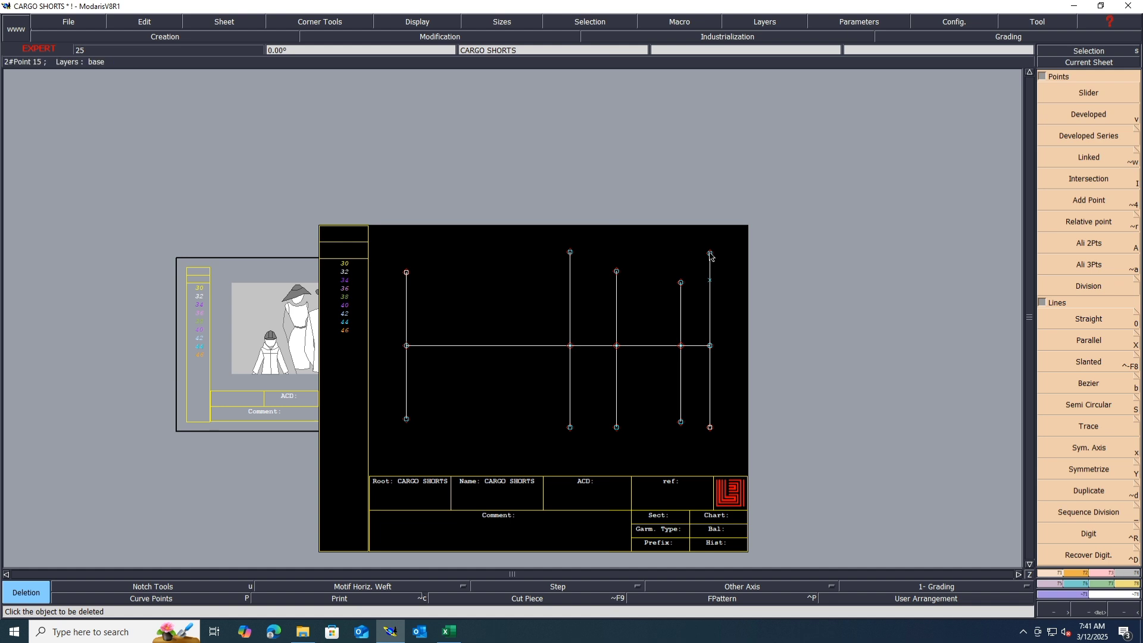
left_click(710, 254)
Switch to Excel, highlight the whole WAIST CIRCUM. AT LOWER WAISTBAND SEAM row in yellow, and return to Modaris.
left_click(449, 632)
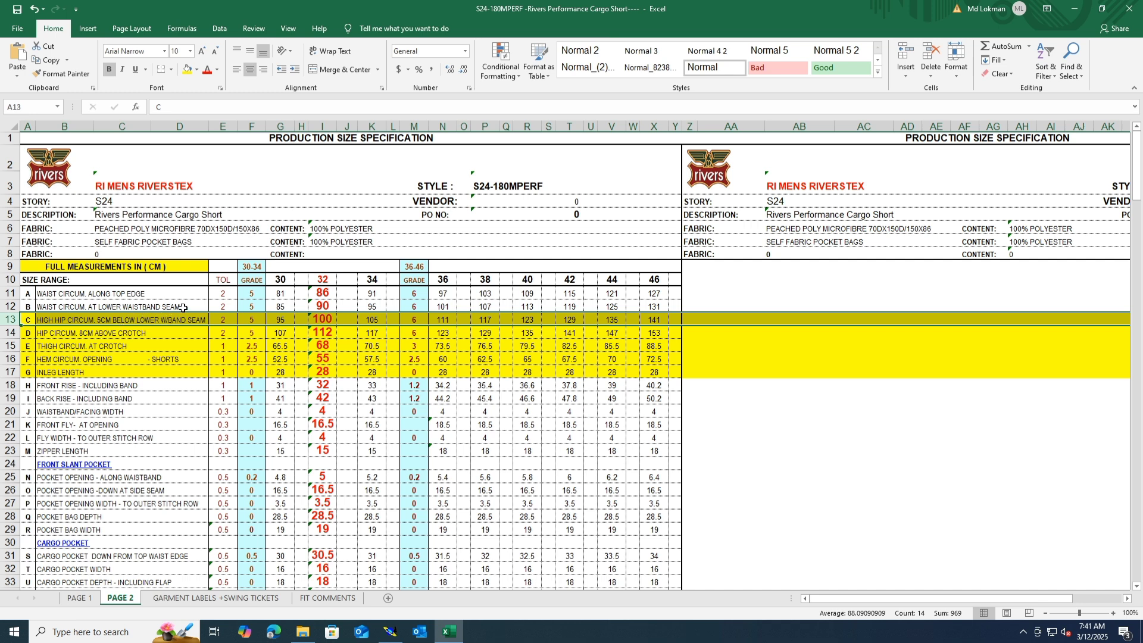
left_click(10, 306)
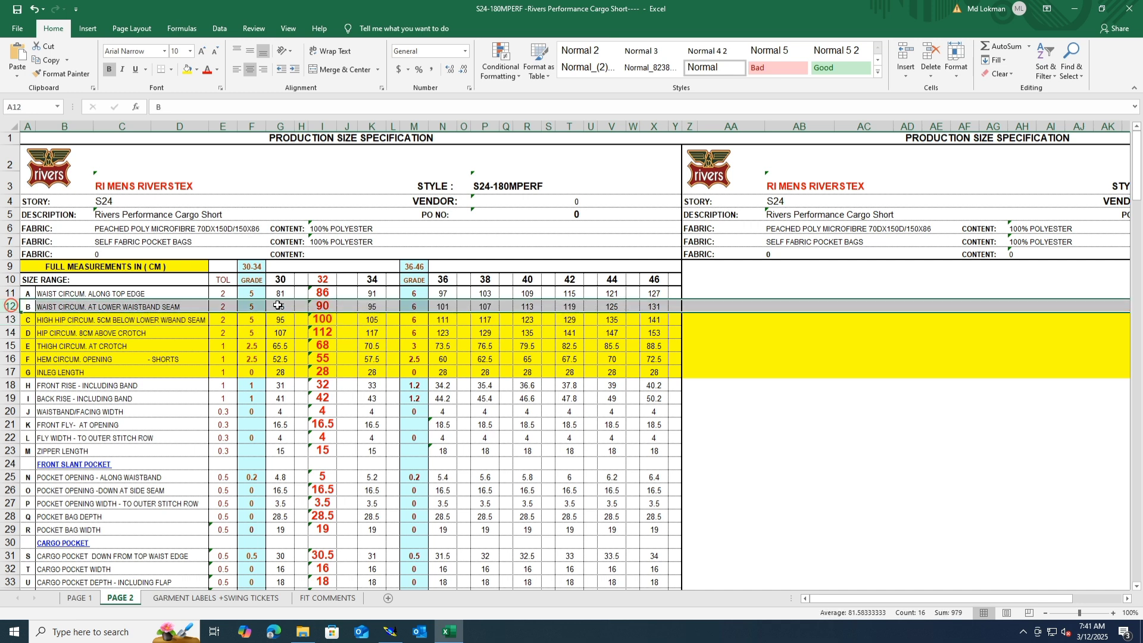
left_click(188, 74)
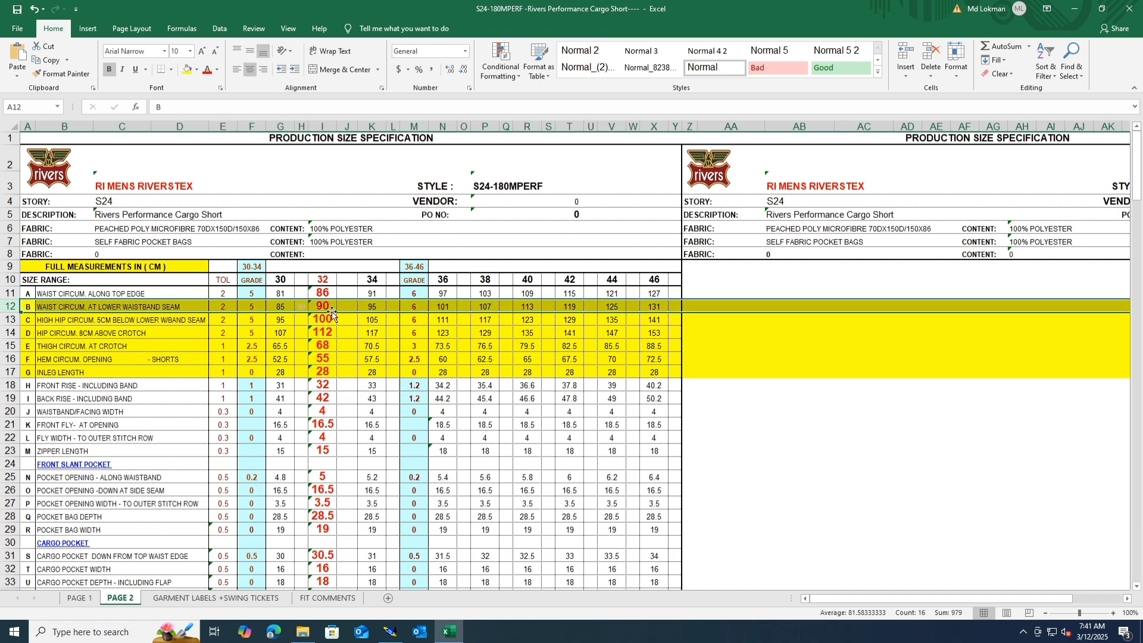
left_click(390, 631)
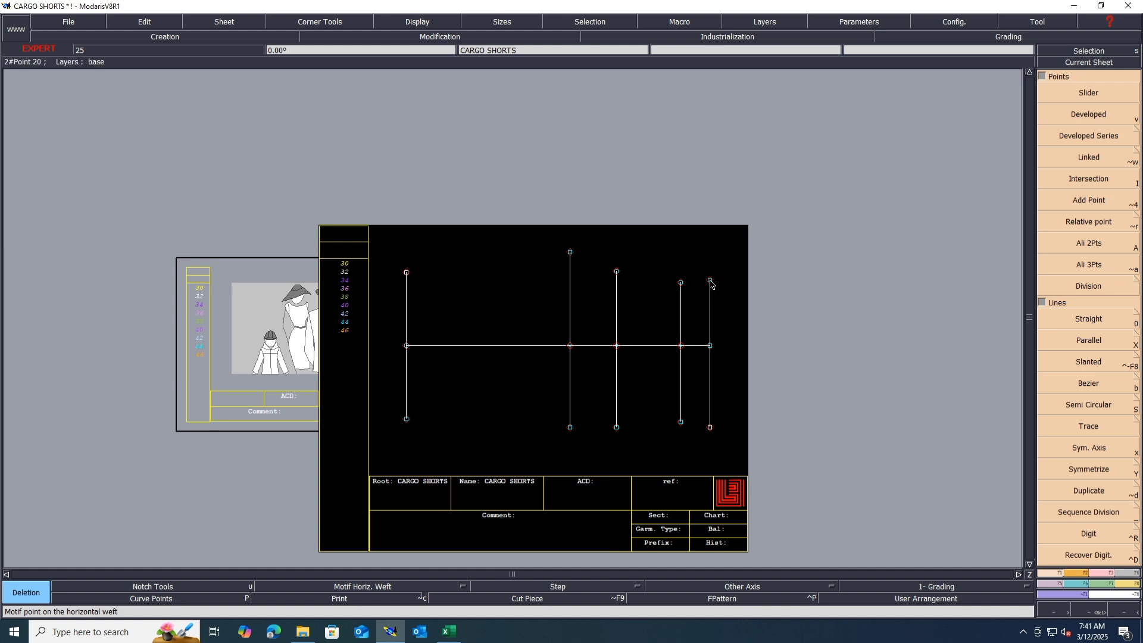
Place a developed point on the waist line at -21.25 cm, measured from its upper end.
left_click(1088, 114)
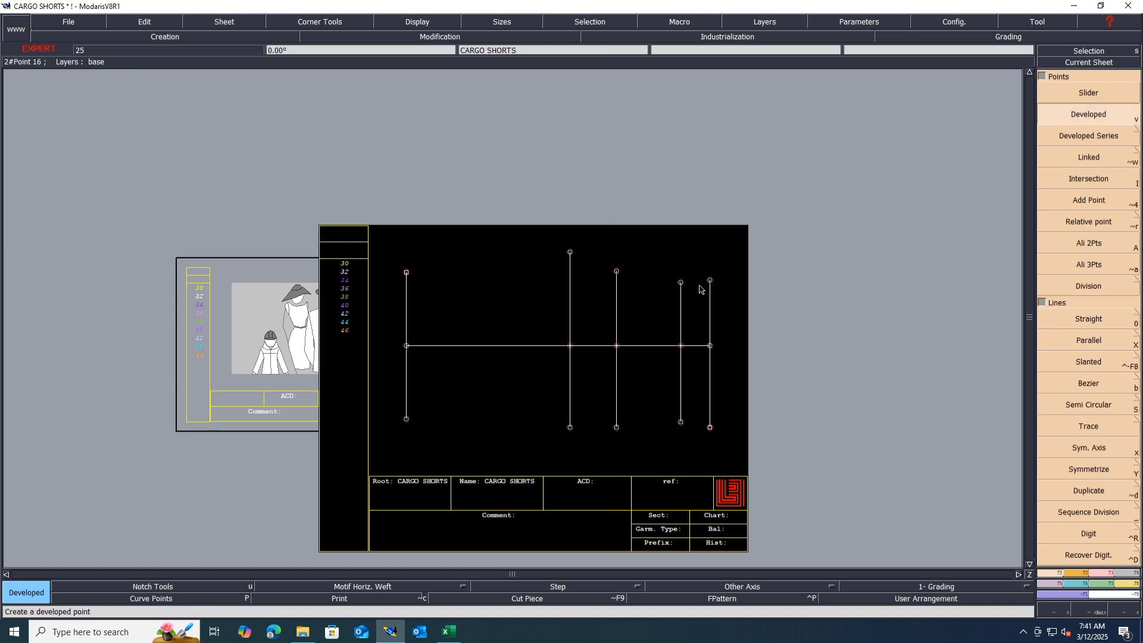
left_click(711, 281)
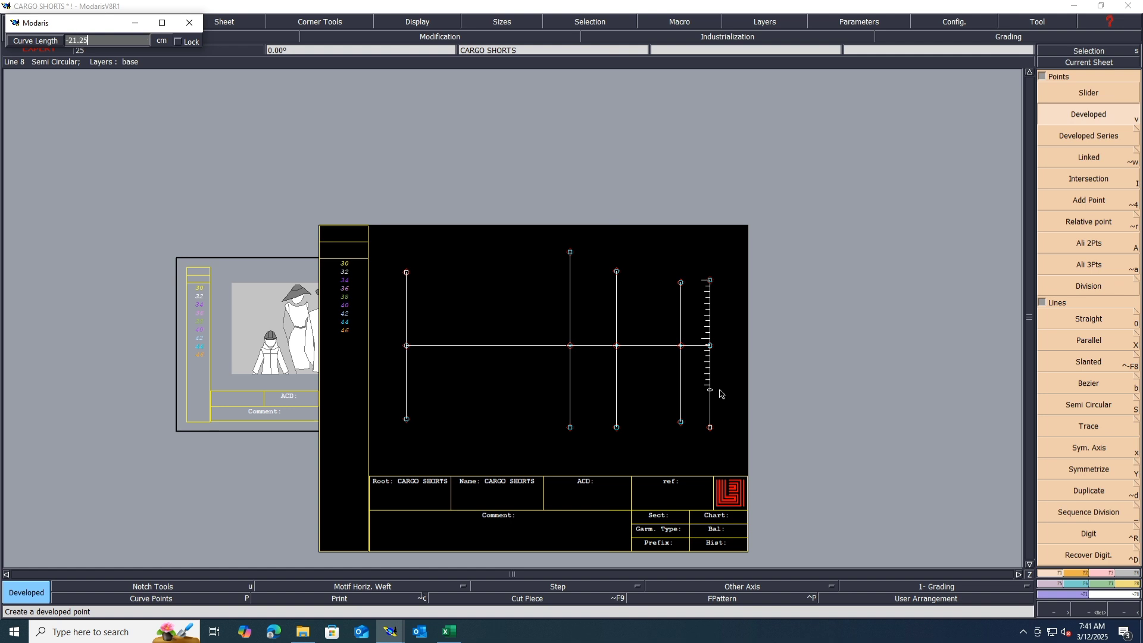
type("-21.25")
key("Return")
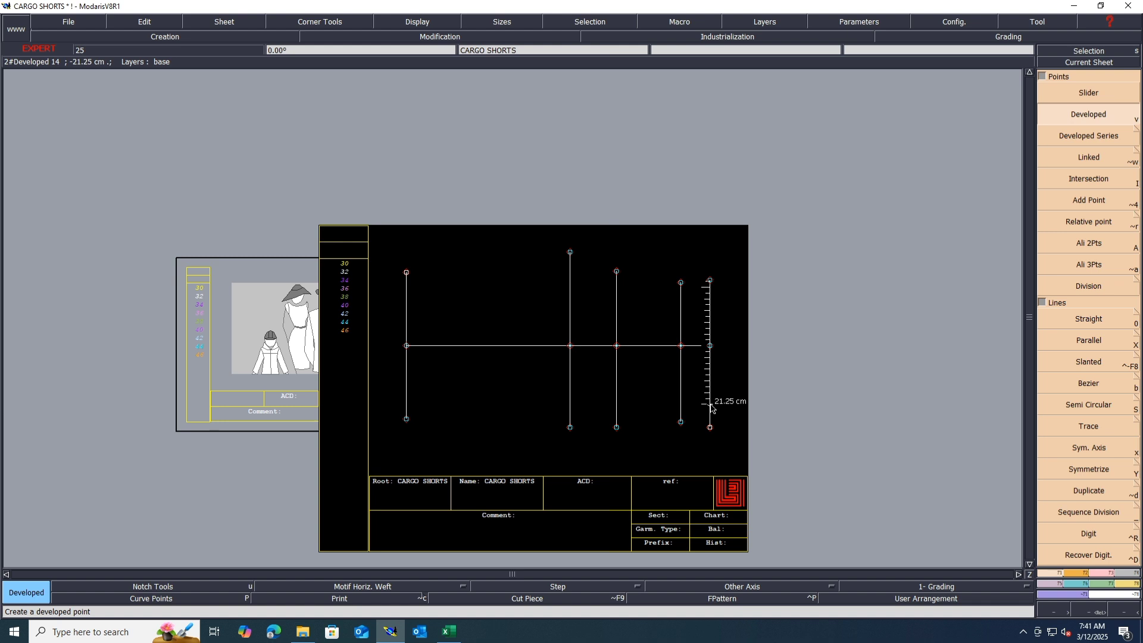
Insert the developed point into the waist line and delete the lower end point beyond it.
key("i")
left_click(709, 404)
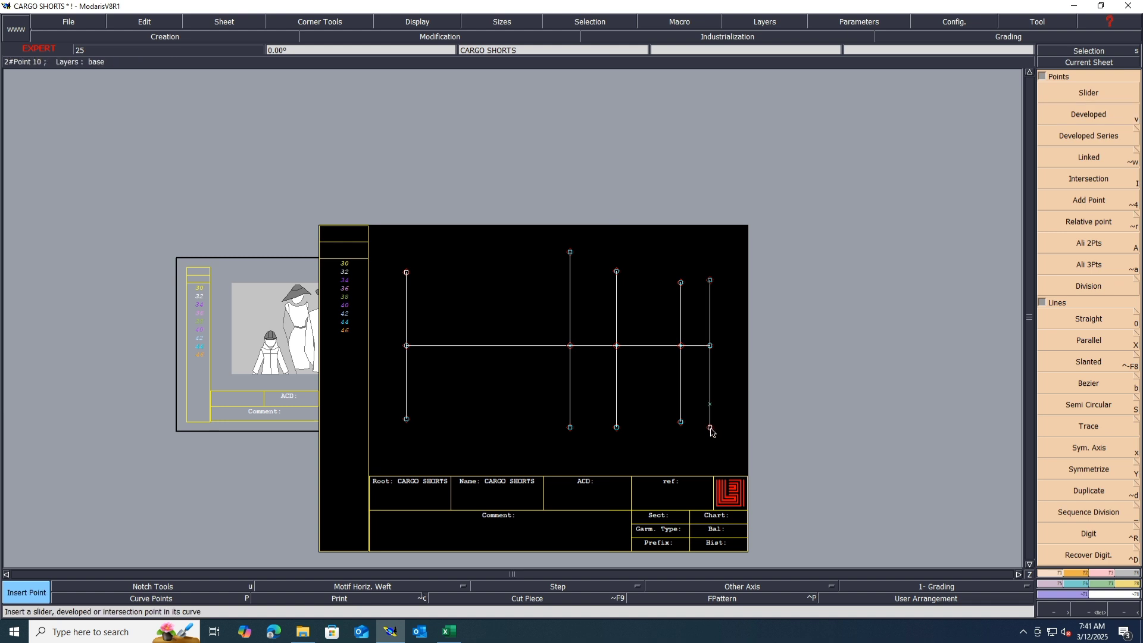
key("Delete")
left_click(709, 427)
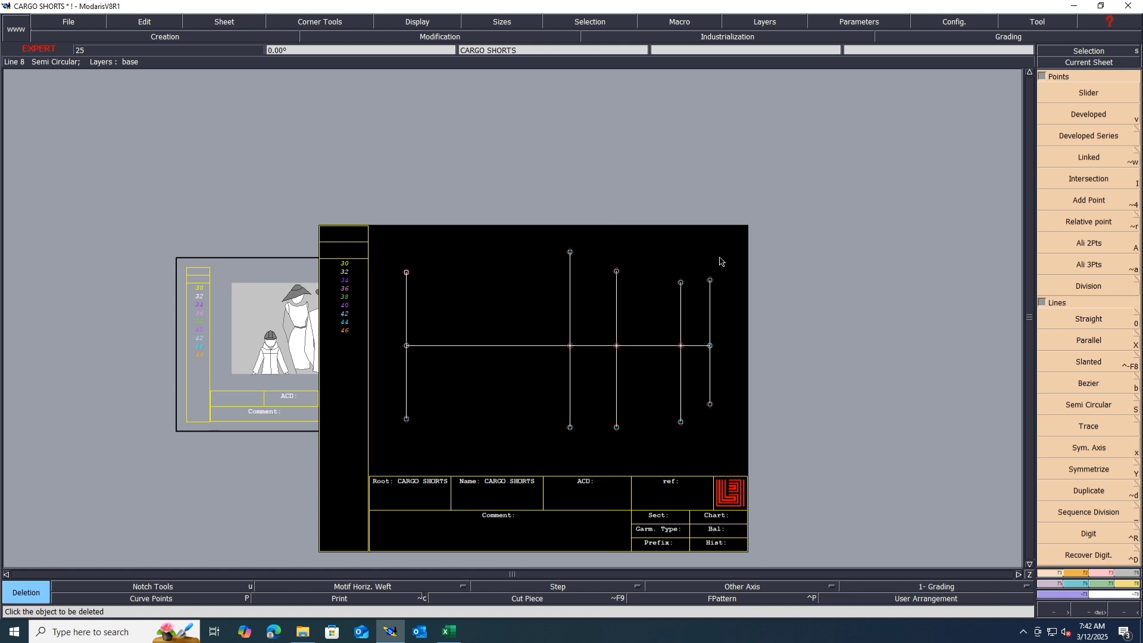
Move both end points of the waist line together by -1.50 cm vertically, and save the model.
left_click_drag(720, 258, 701, 319)
left_click_drag(729, 394, 697, 429)
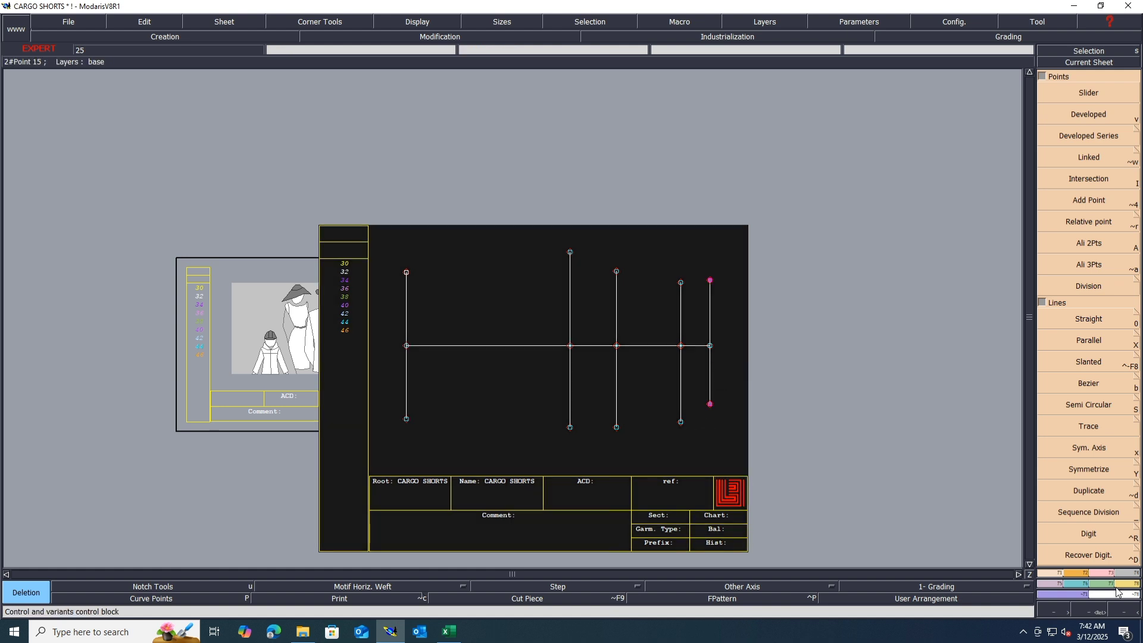
left_click(1099, 574)
left_click(1107, 116)
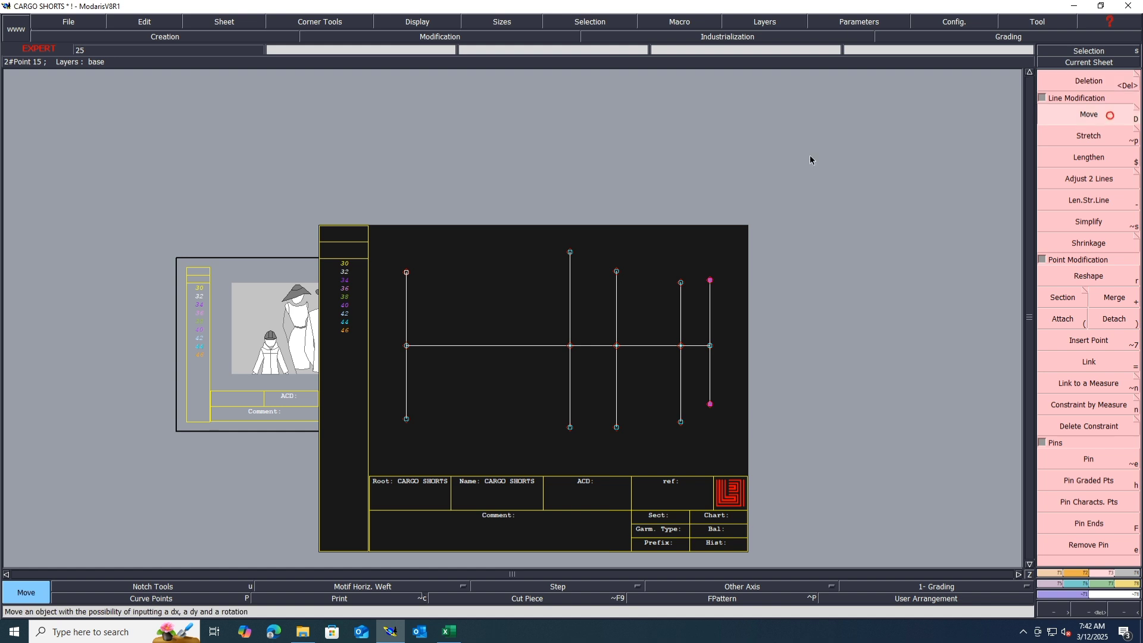
left_click(710, 284)
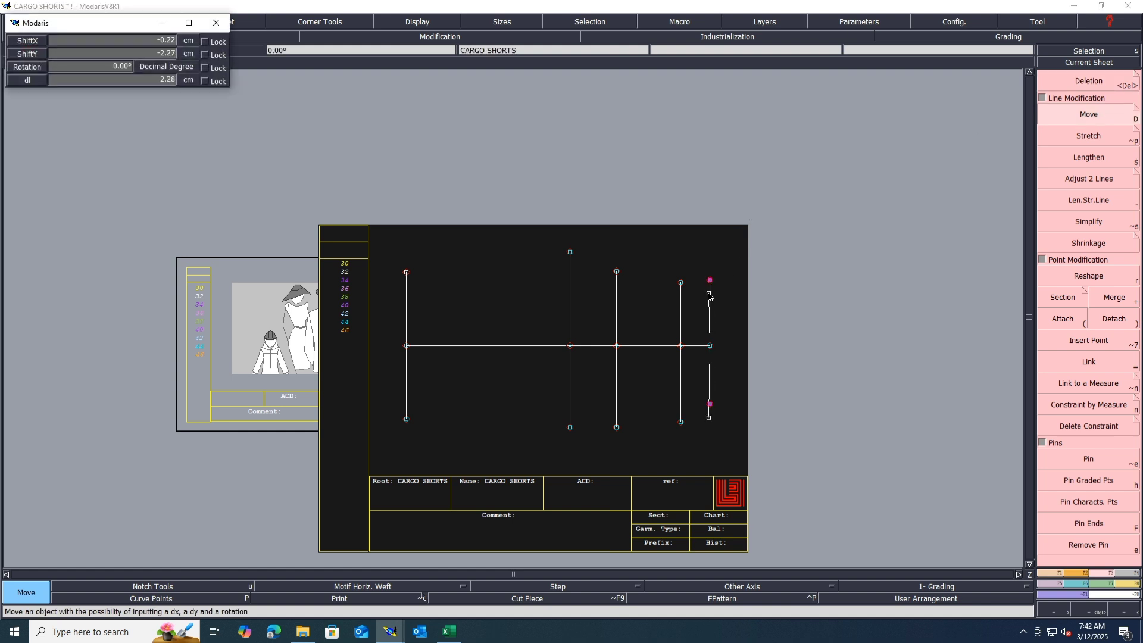
key("Down")
key("Down")
type("-1.50")
key("Return")
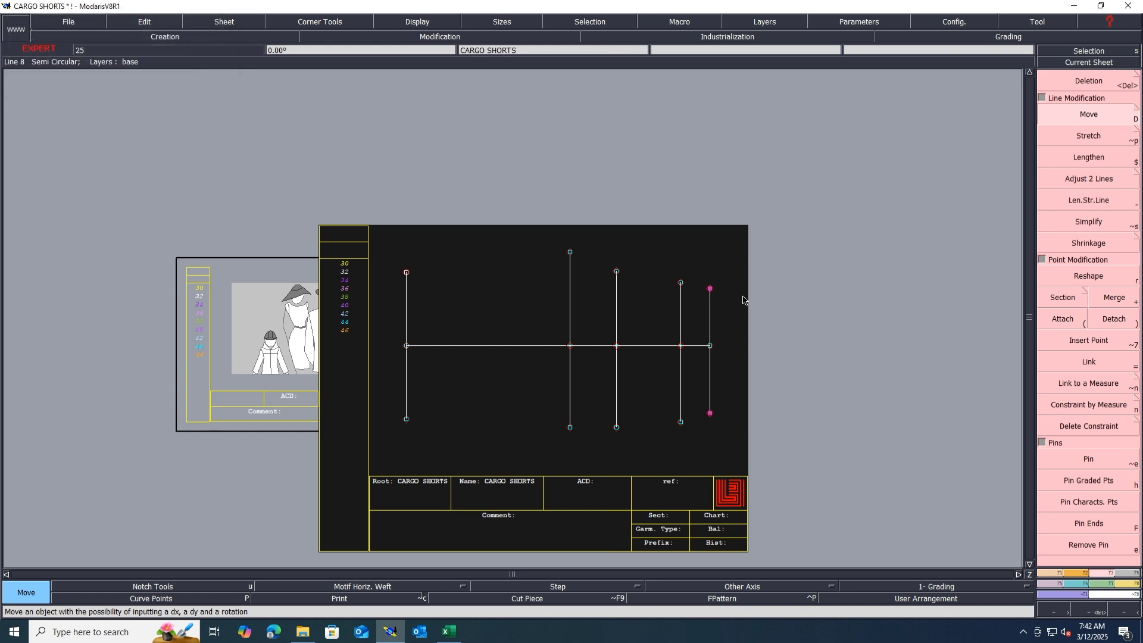
left_click(753, 355)
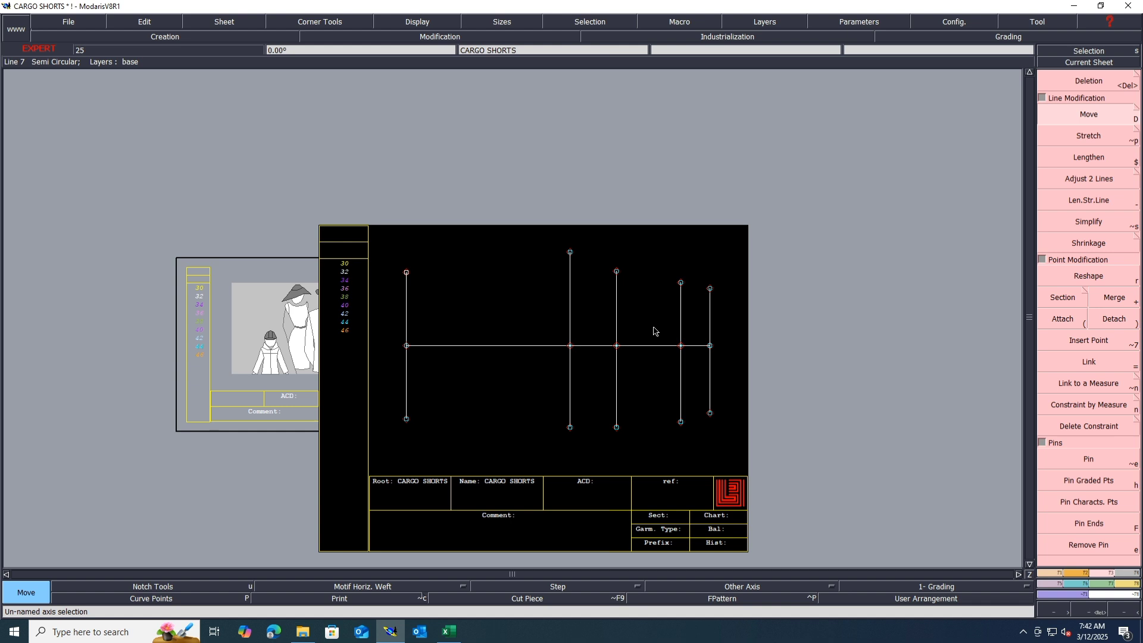
key("ctrl+s")
left_click(517, 388)
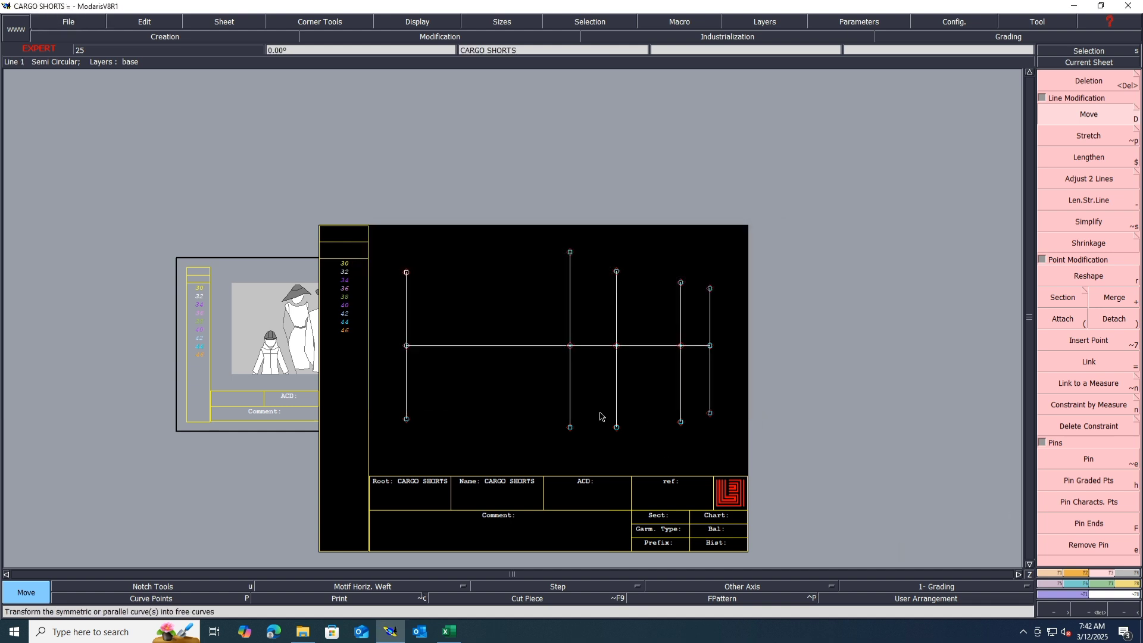
Draw a Bezier inseam line from the hem line's upper end point to the thigh line's upper end point.
left_click(1050, 573)
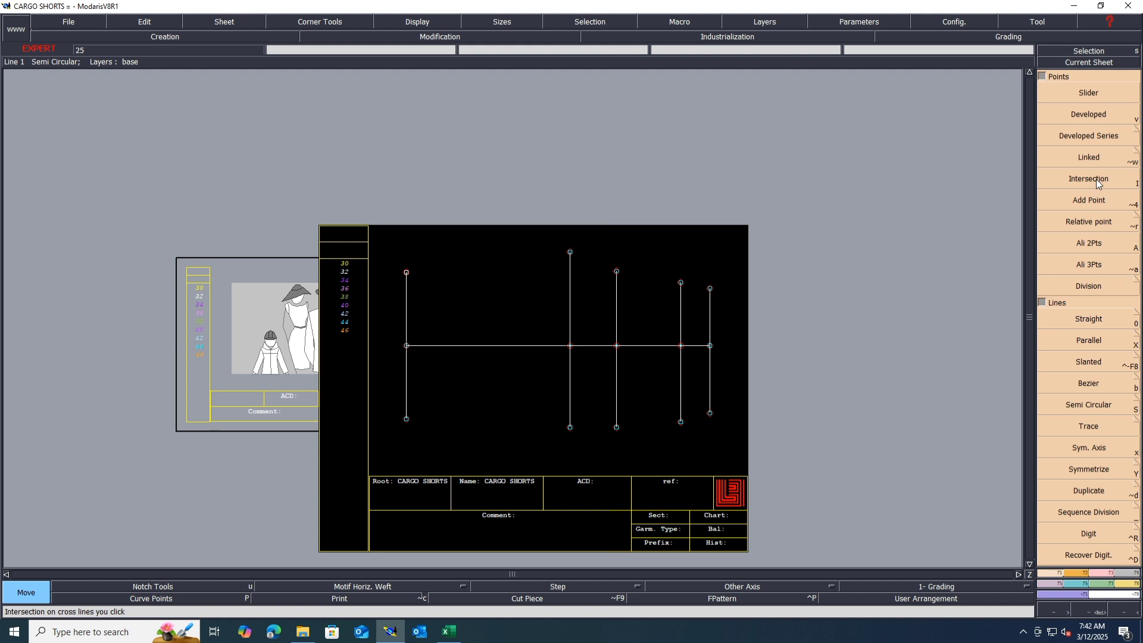
left_click(1093, 376)
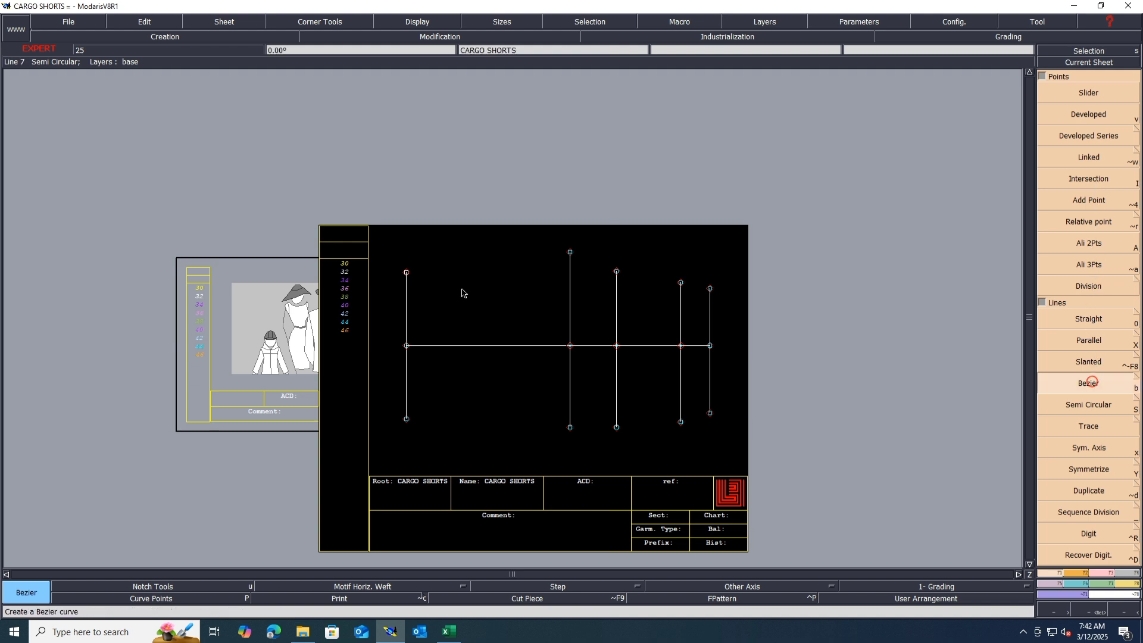
left_click(406, 273)
left_click(570, 251)
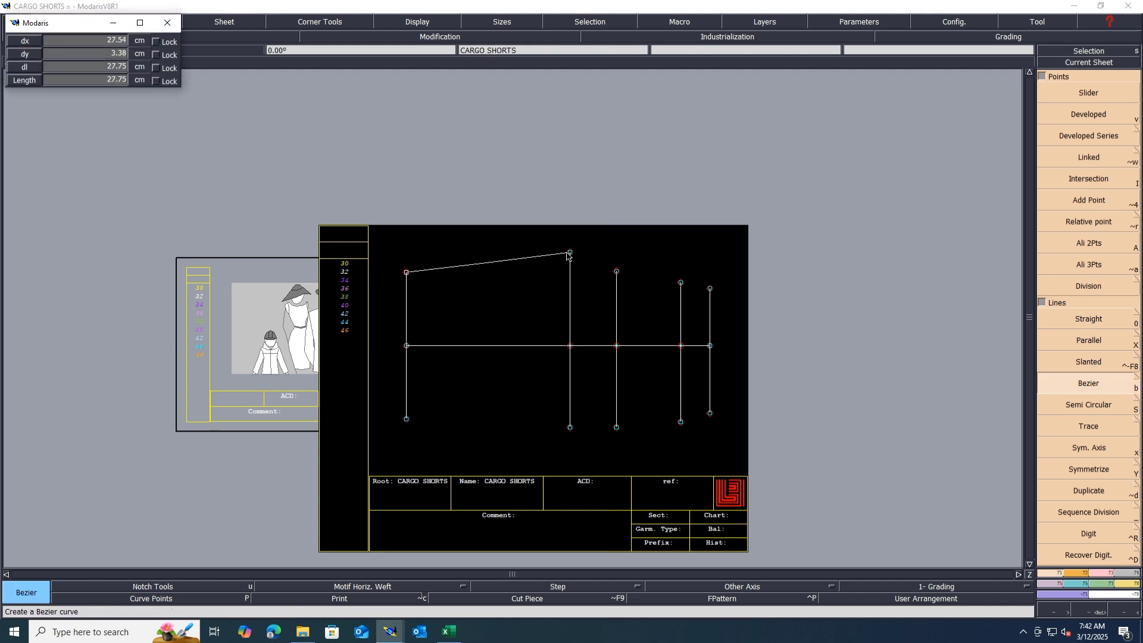
Draw the Bezier side seam through the lower end points of the hem, thigh, hip, high hip and waist lines.
left_click(406, 419)
left_click(570, 427)
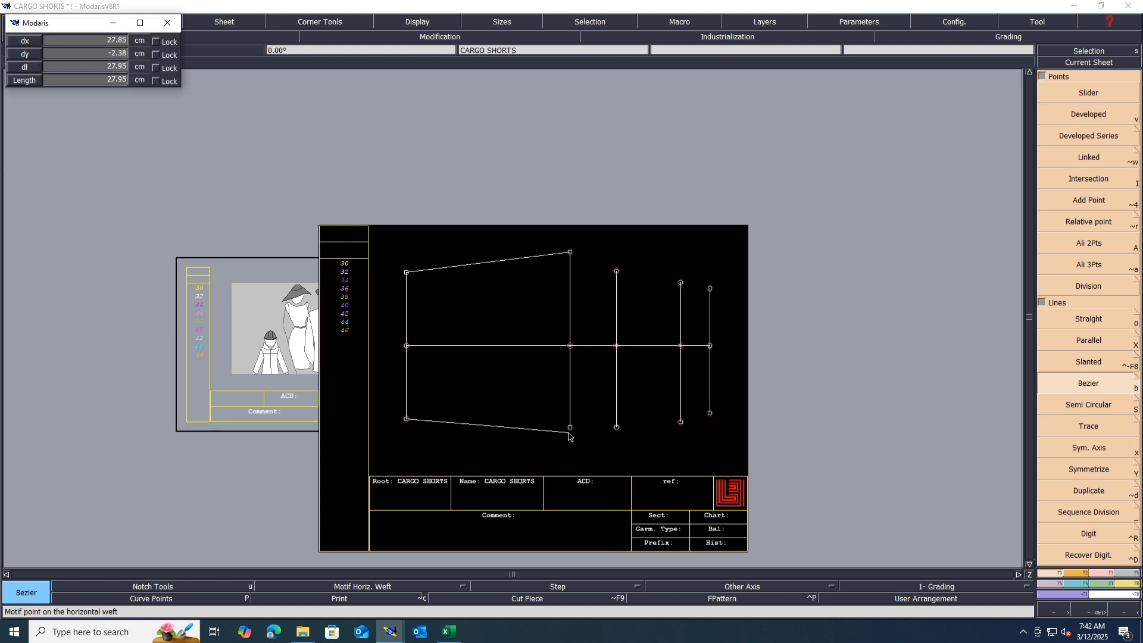
left_click(616, 427)
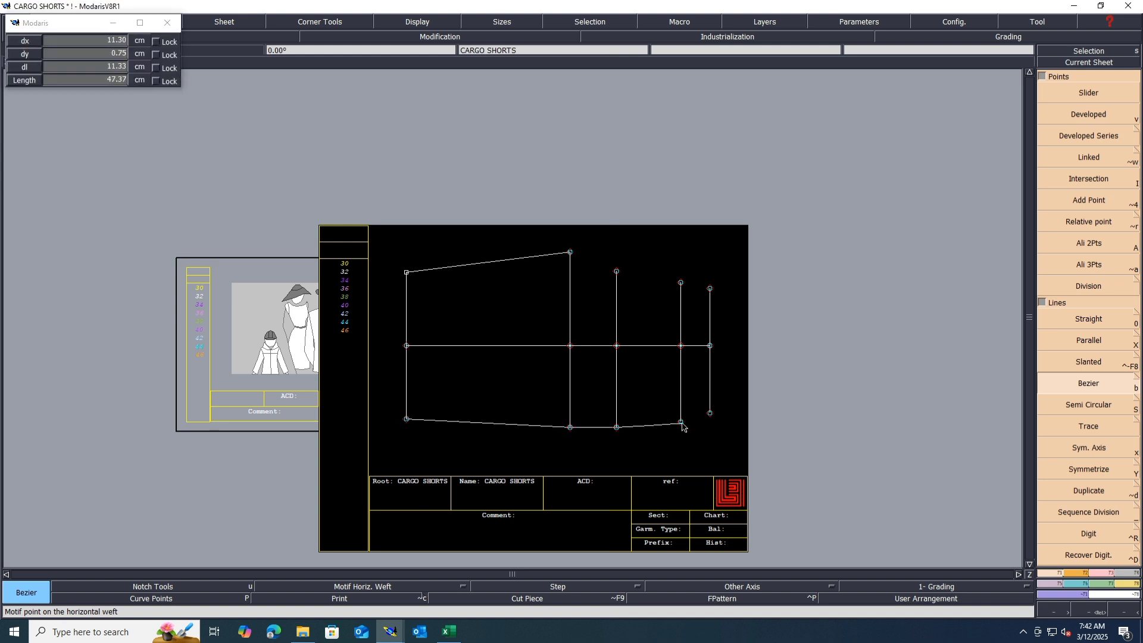
left_click(680, 422)
left_click(709, 413)
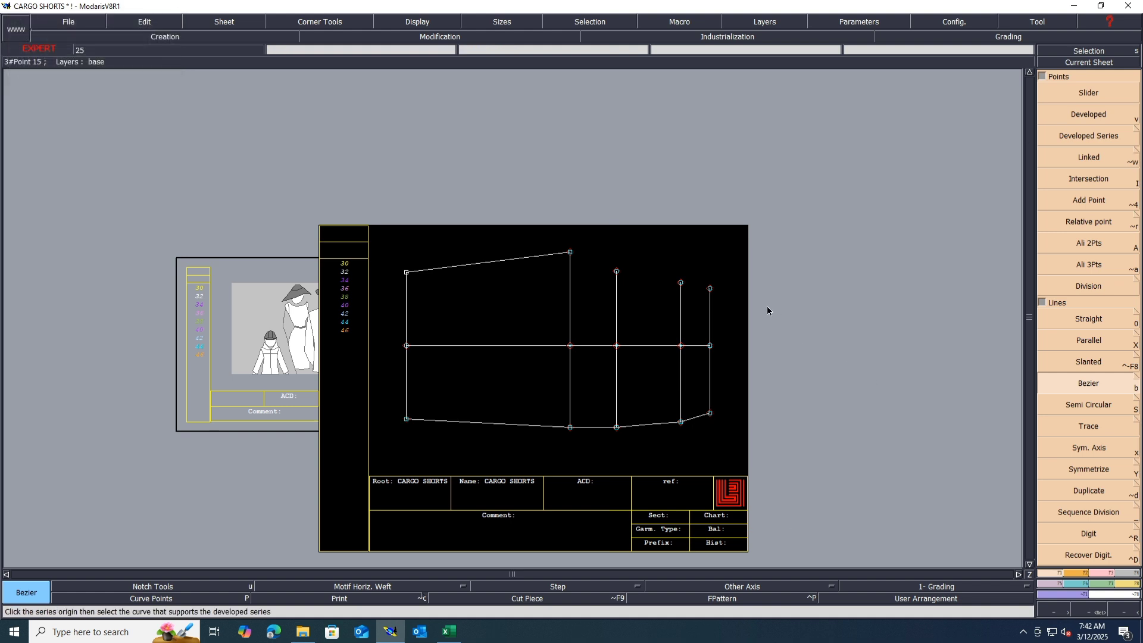
Draw the Bezier front rise line from the thigh line's upper end point through the hip and high hip upper ends to the waist.
left_click(569, 252)
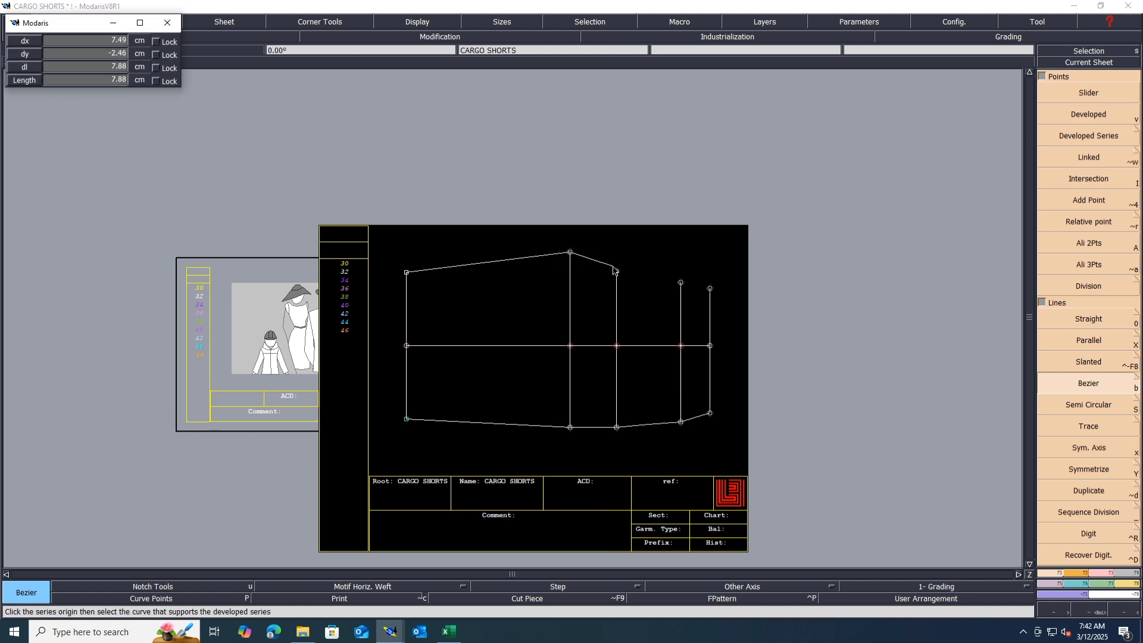
left_click(616, 270)
left_click(681, 282)
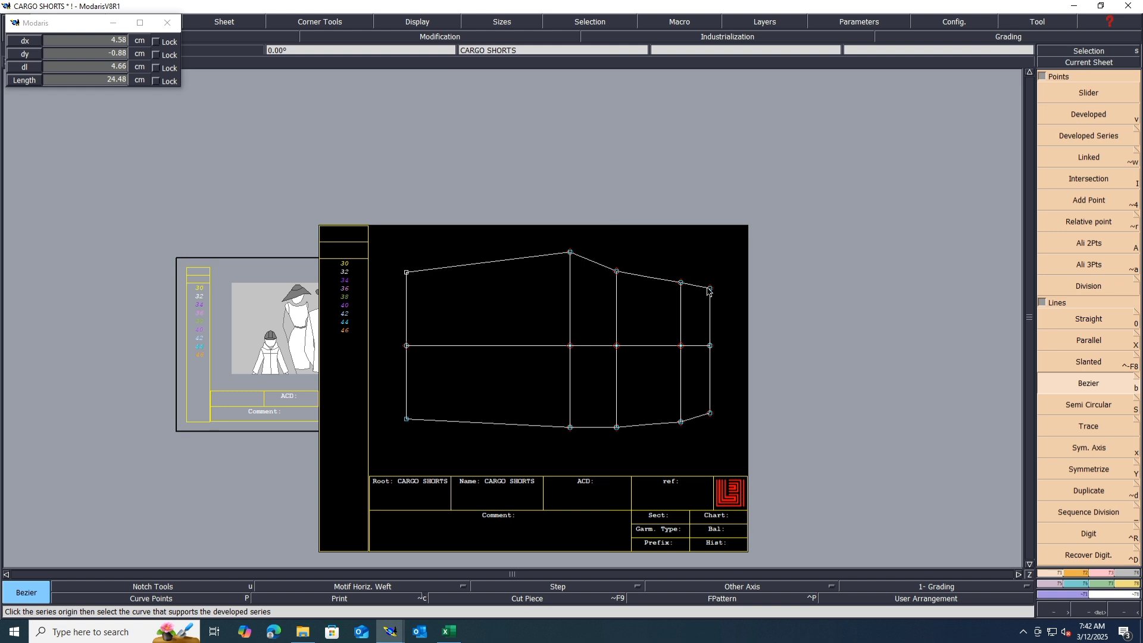
left_click(709, 288)
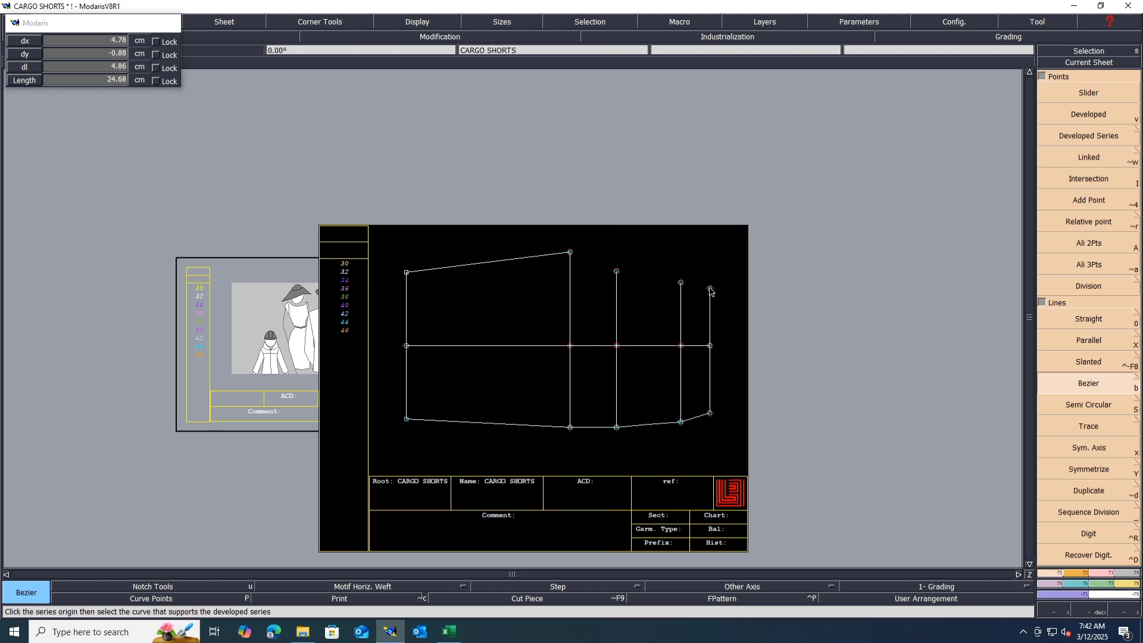
Move both end points of the thigh line together by 0 cm horizontally and 0.25 cm vertically.
left_click(1101, 573)
left_click(1094, 118)
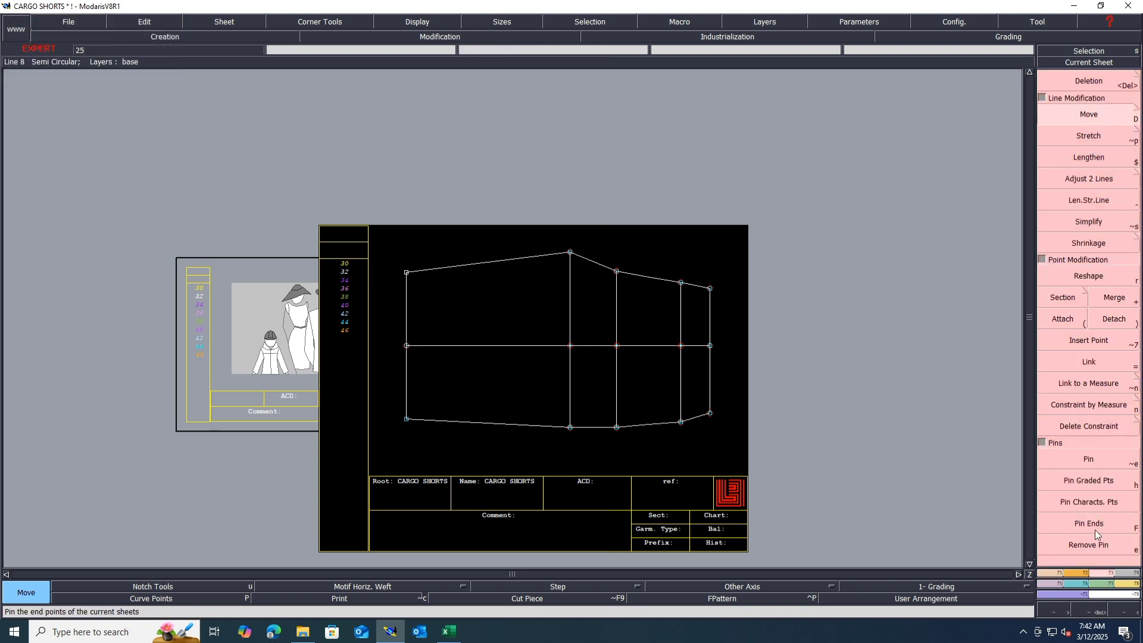
left_click(572, 253)
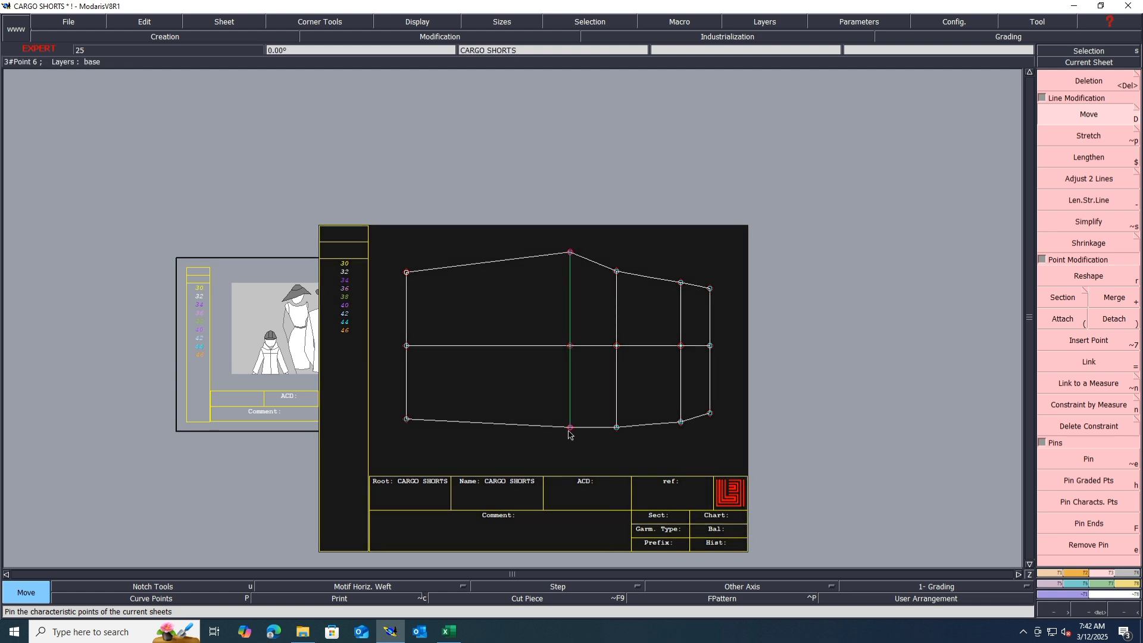
left_click(570, 249)
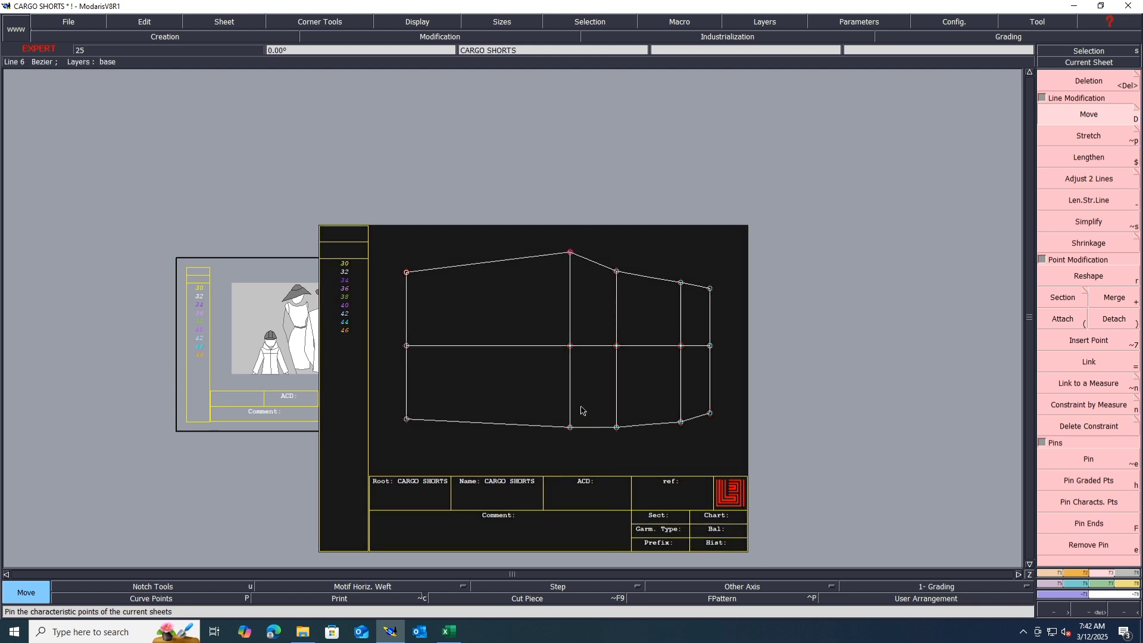
left_click(570, 428)
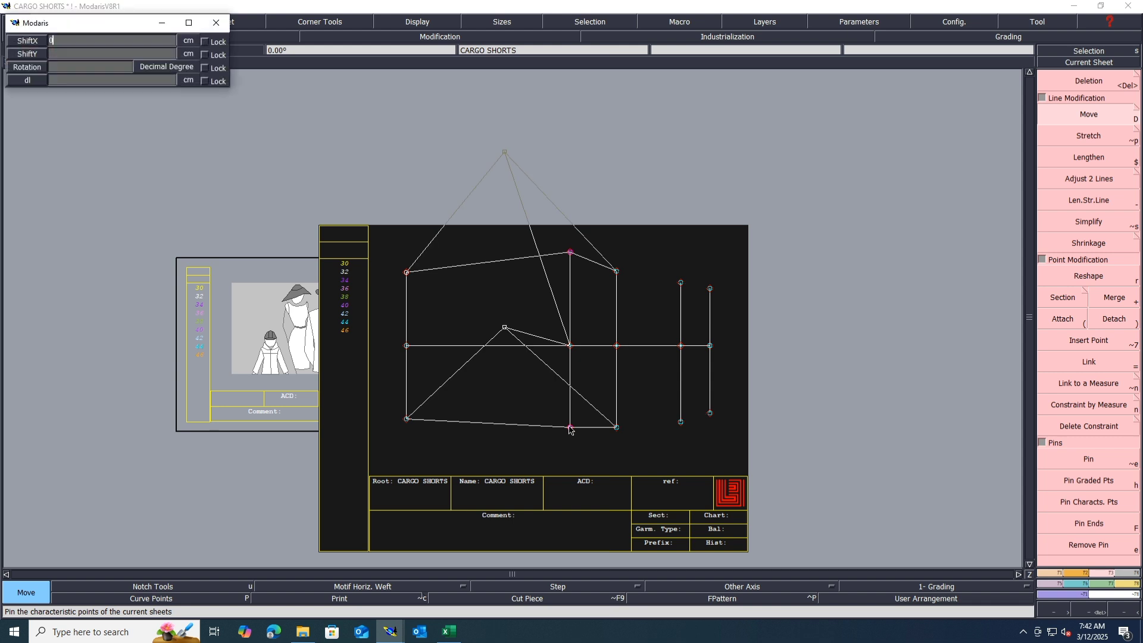
type("0.25")
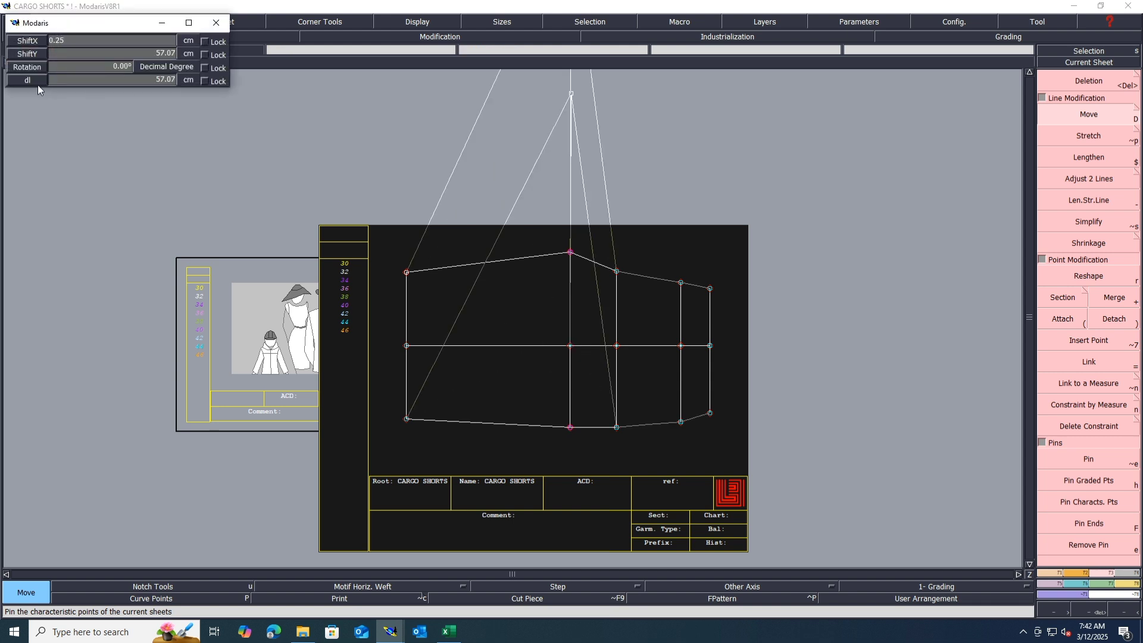
type("0")
key("Tab")
type(".25")
key("Return")
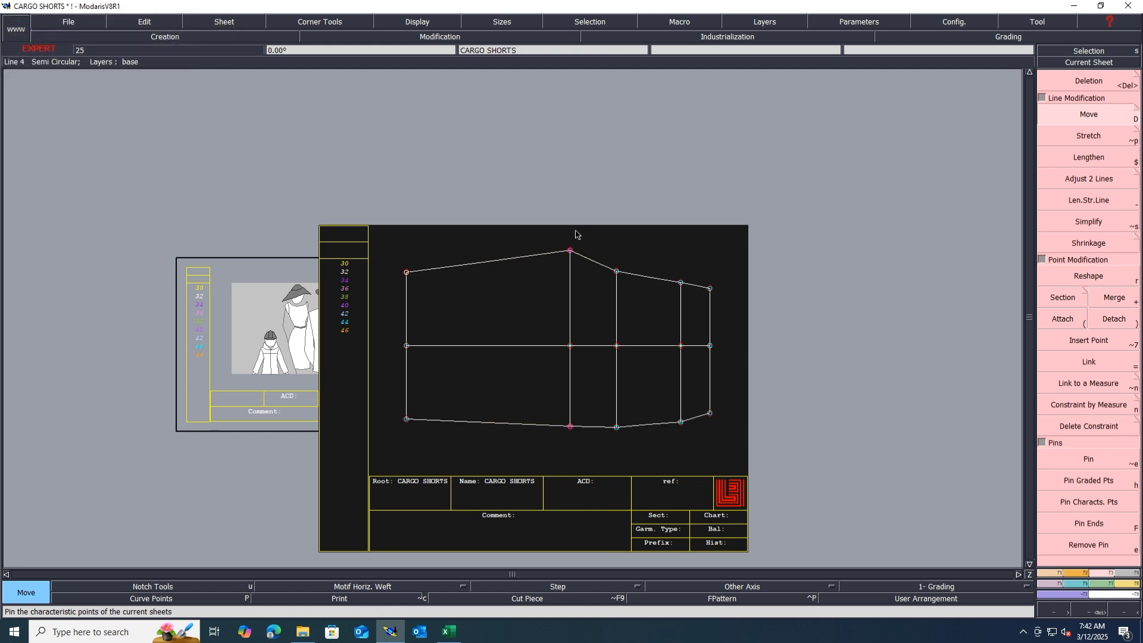
Move only the thigh line's upper end point slightly further outward, straight up along the line.
left_click(572, 250)
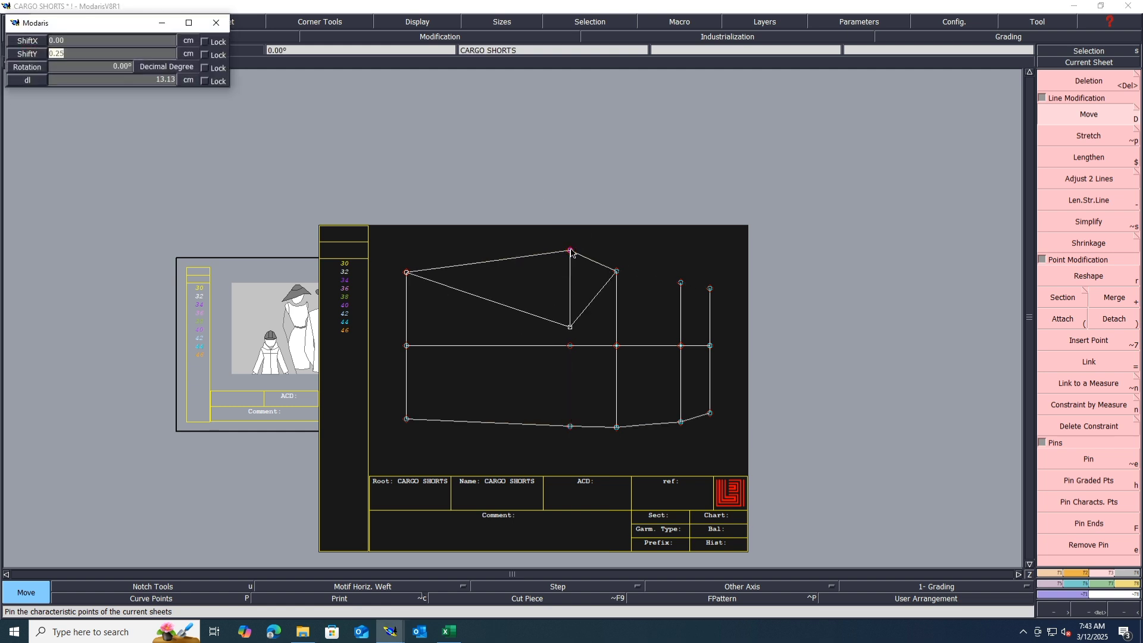
key("Return")
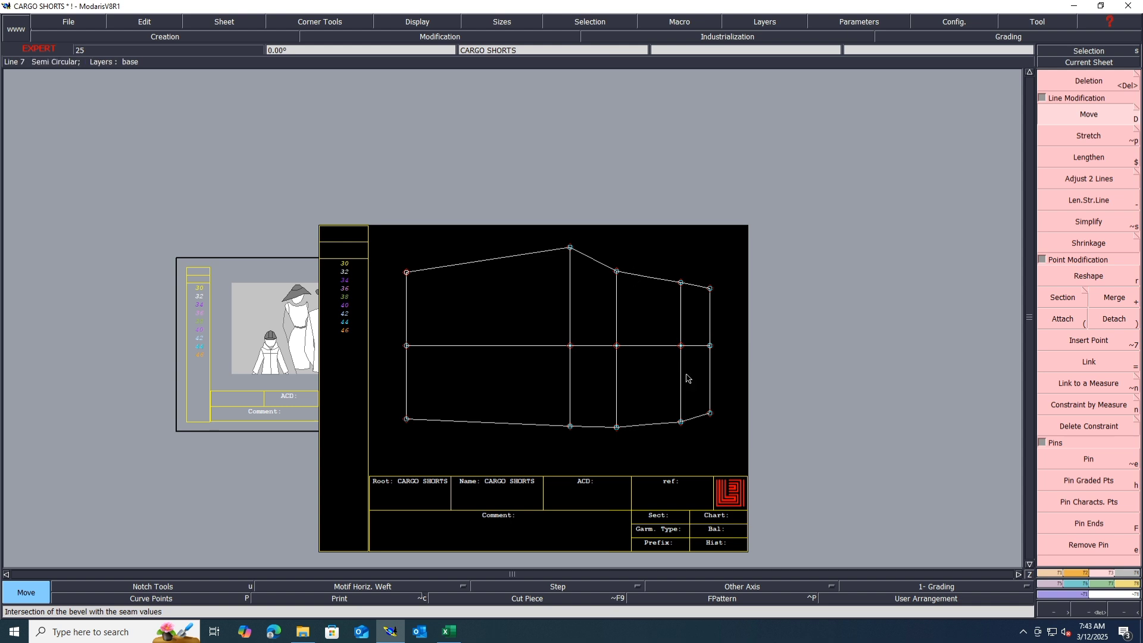
key("Return")
Turn on the display of curve handles for shaping the side seam.
left_click_drag(752, 383, 485, 490)
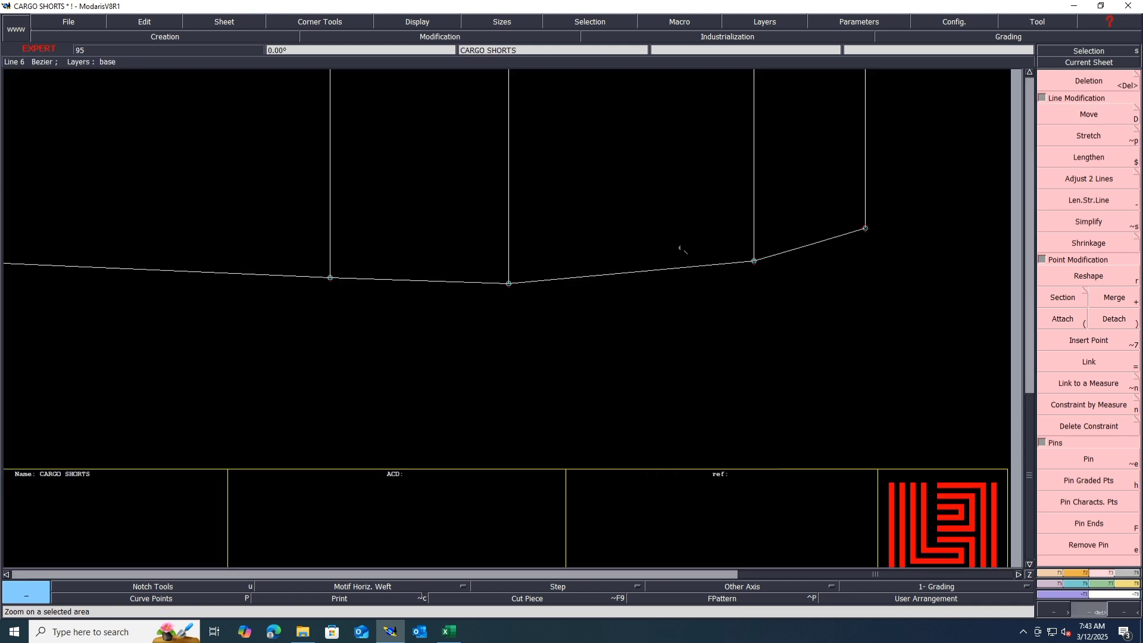
left_click(422, 21)
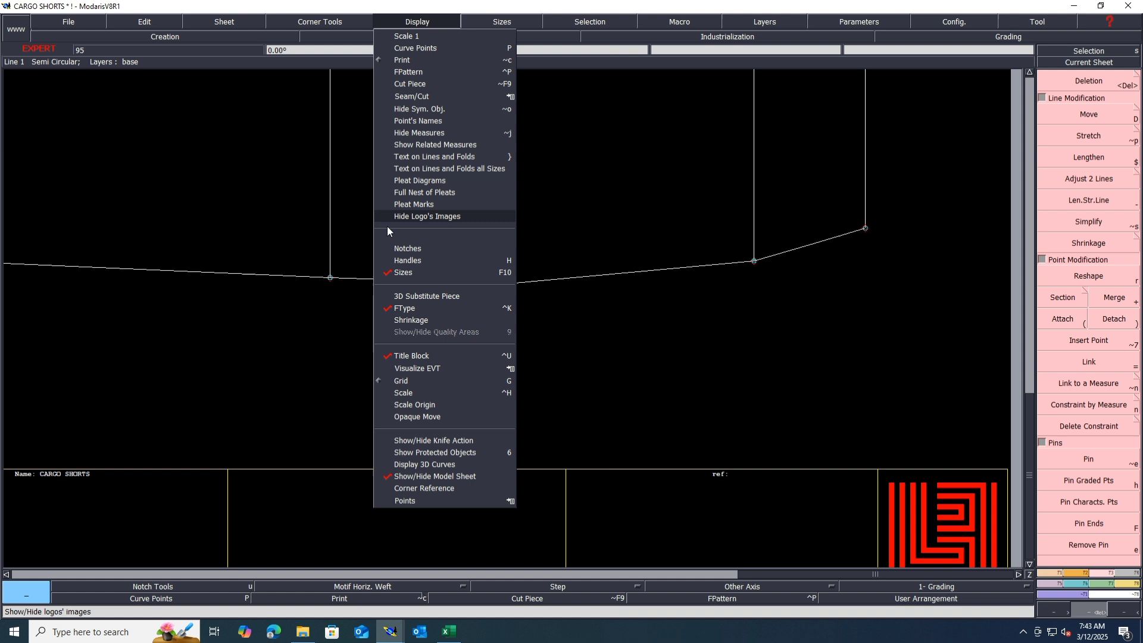
left_click(409, 260)
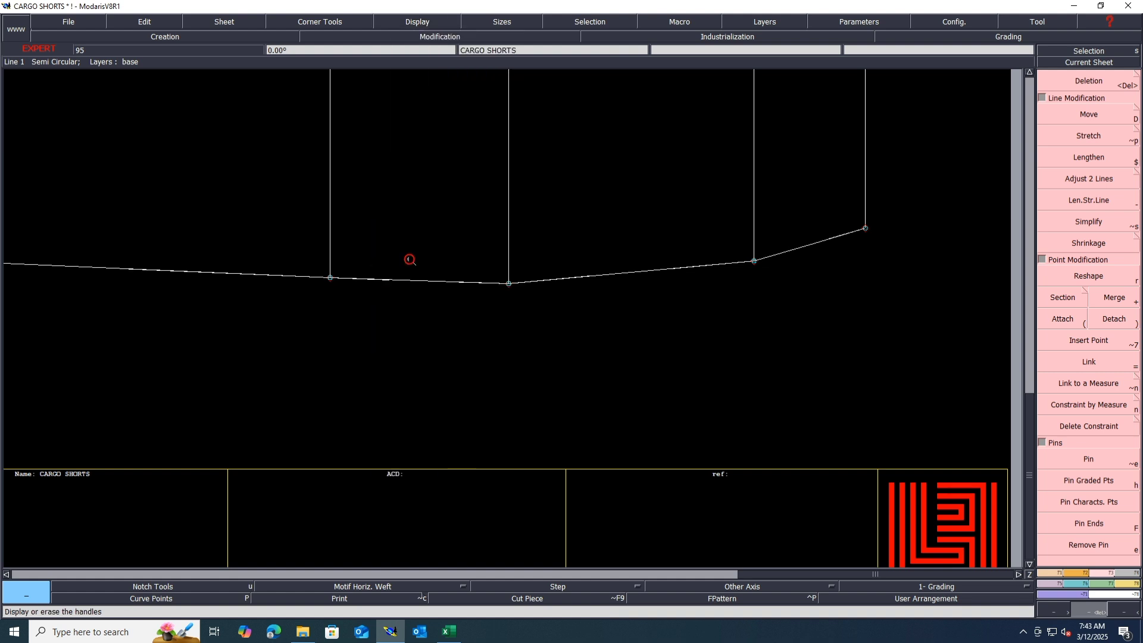
Reshape the side seam between the hip and high hip lines into a smooth, slightly outward curve using its handles.
left_click(1089, 278)
scroll(406, 324, "down", 1)
scroll(552, 286, "up", 2)
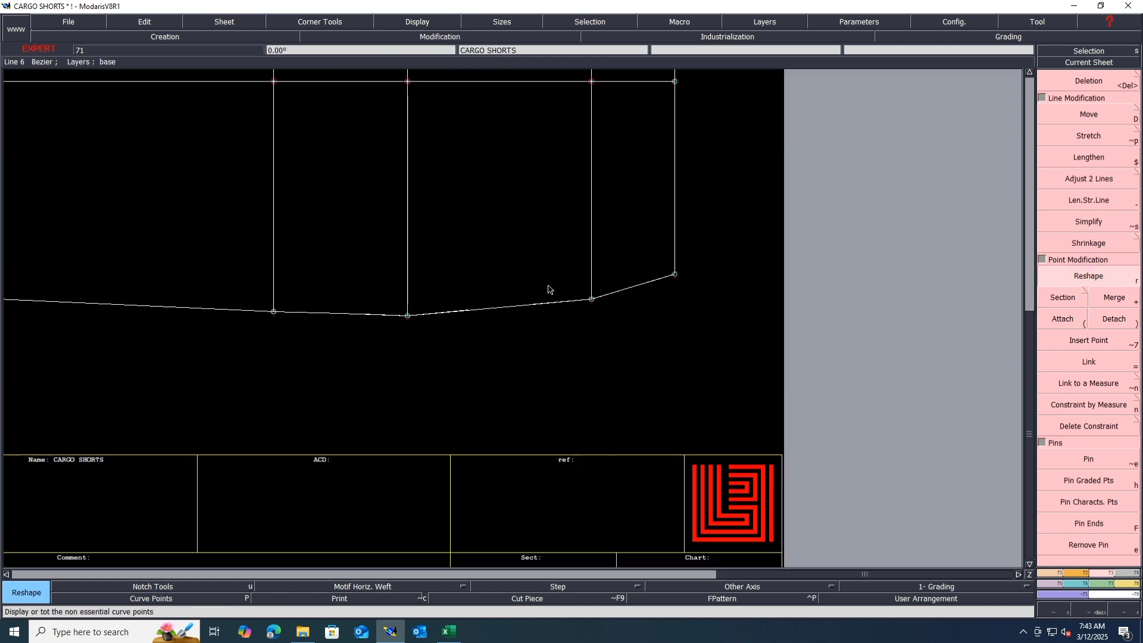
left_click(434, 327)
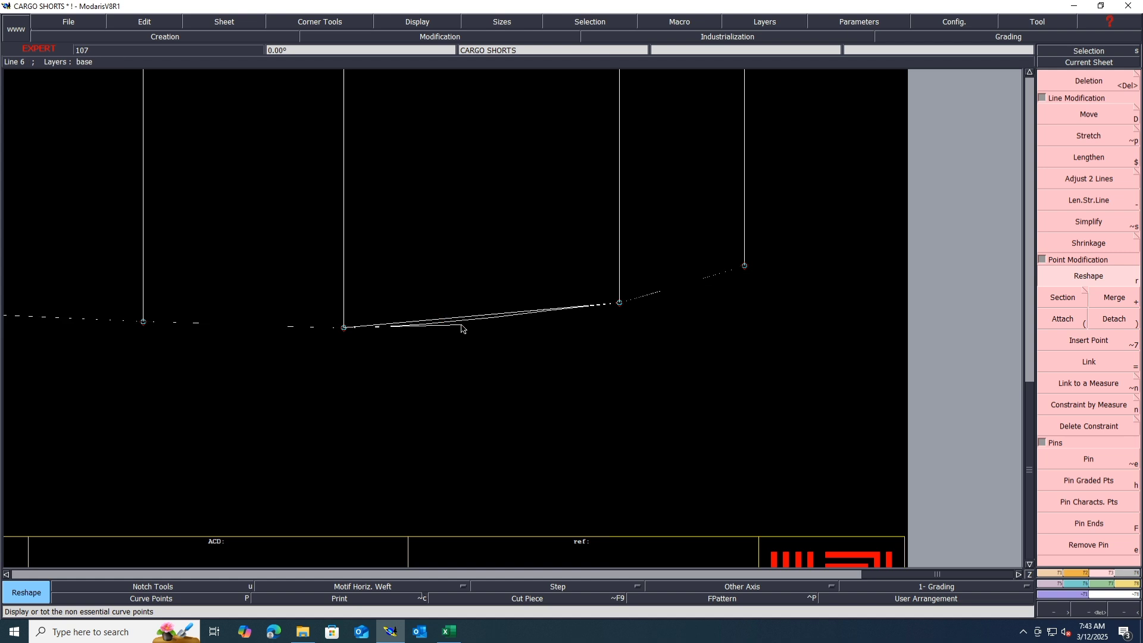
left_click(545, 318)
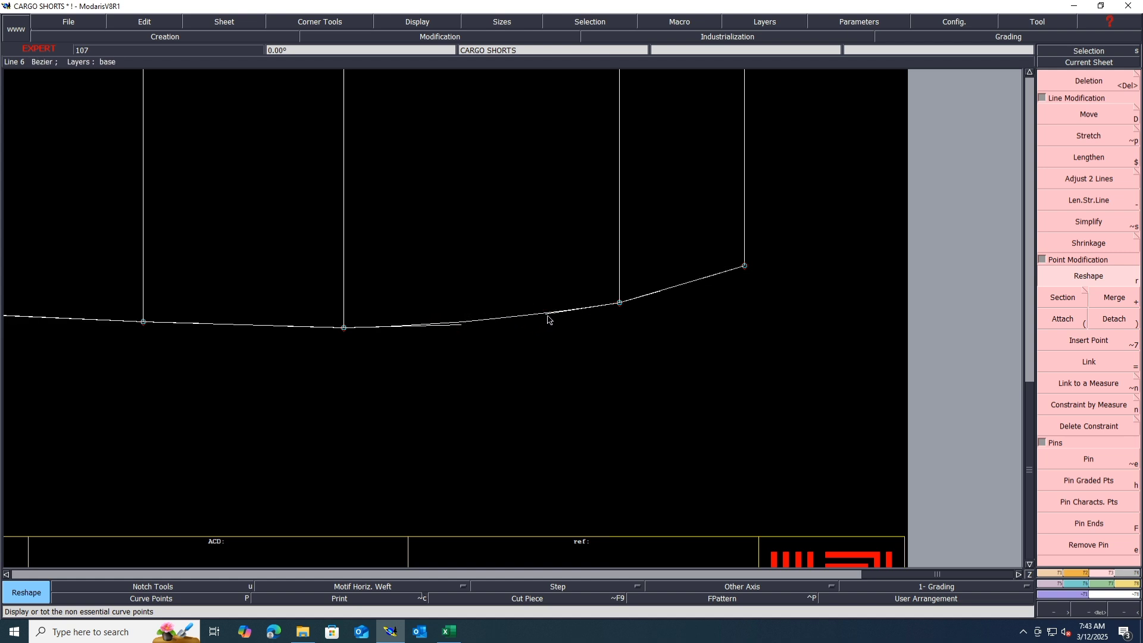
left_click(547, 315)
left_click(540, 317)
left_click(460, 325)
left_click(464, 327)
left_click(540, 318)
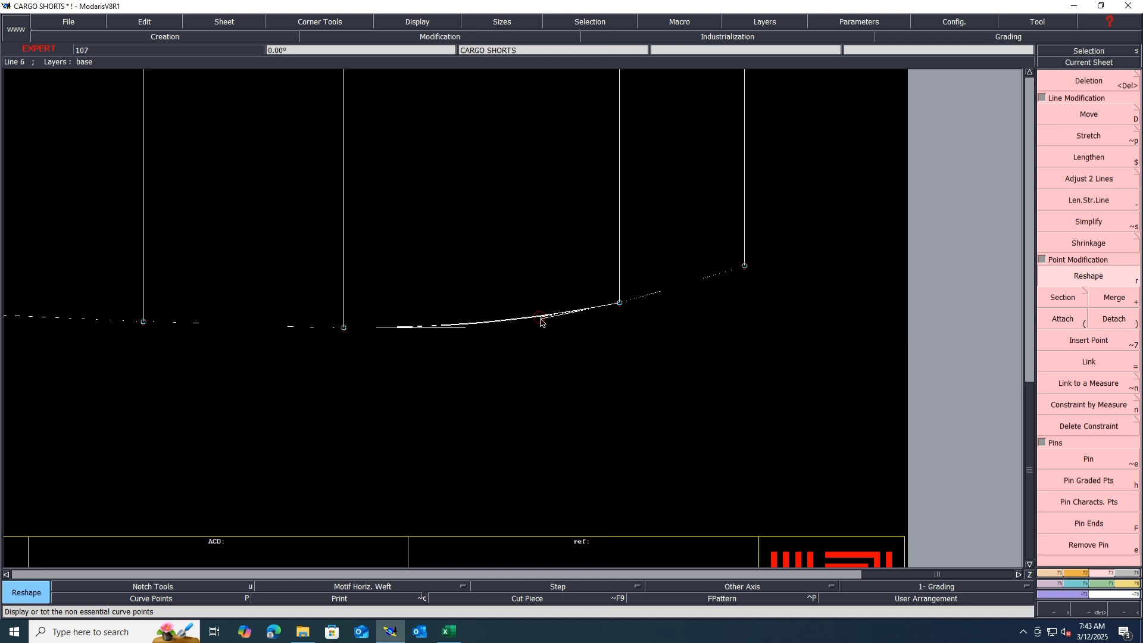
left_click(539, 321)
scroll(443, 471, "down", 3)
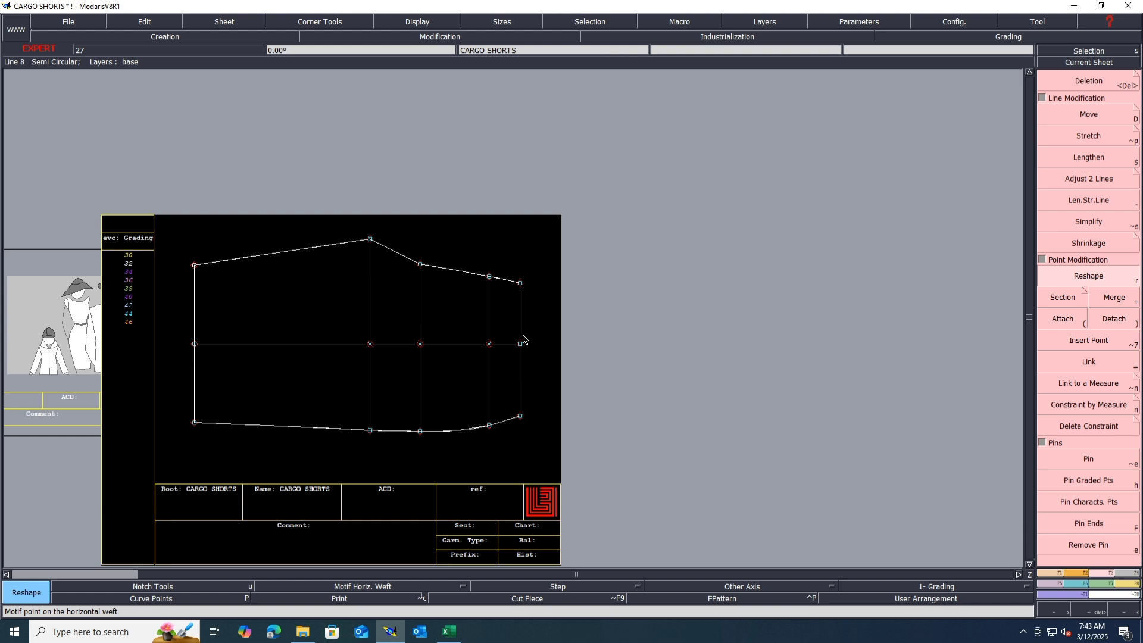
Move both end points of the waist and high hip lines together by 0 cm horizontally and -0.2 cm vertically.
left_click_drag(541, 249, 471, 296)
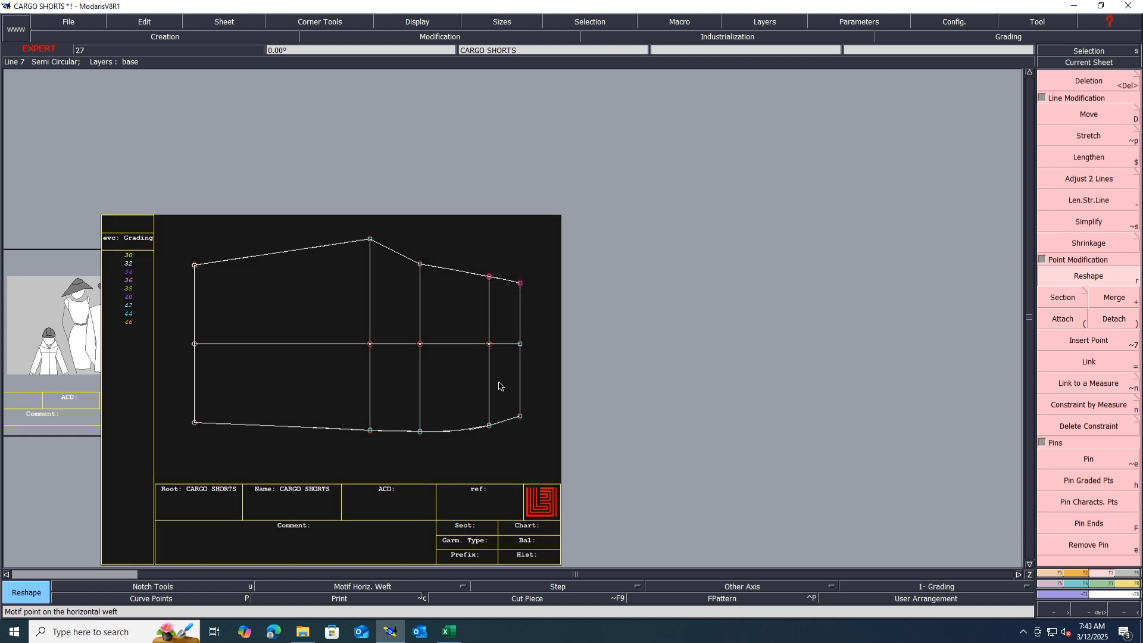
left_click_drag(549, 387, 476, 448)
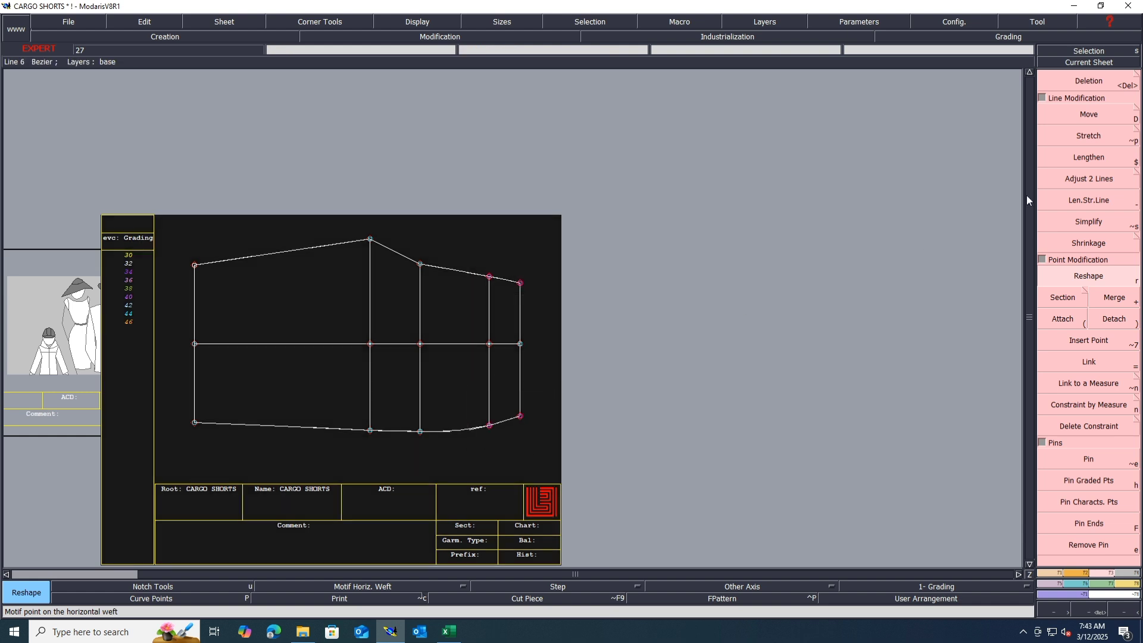
key("d")
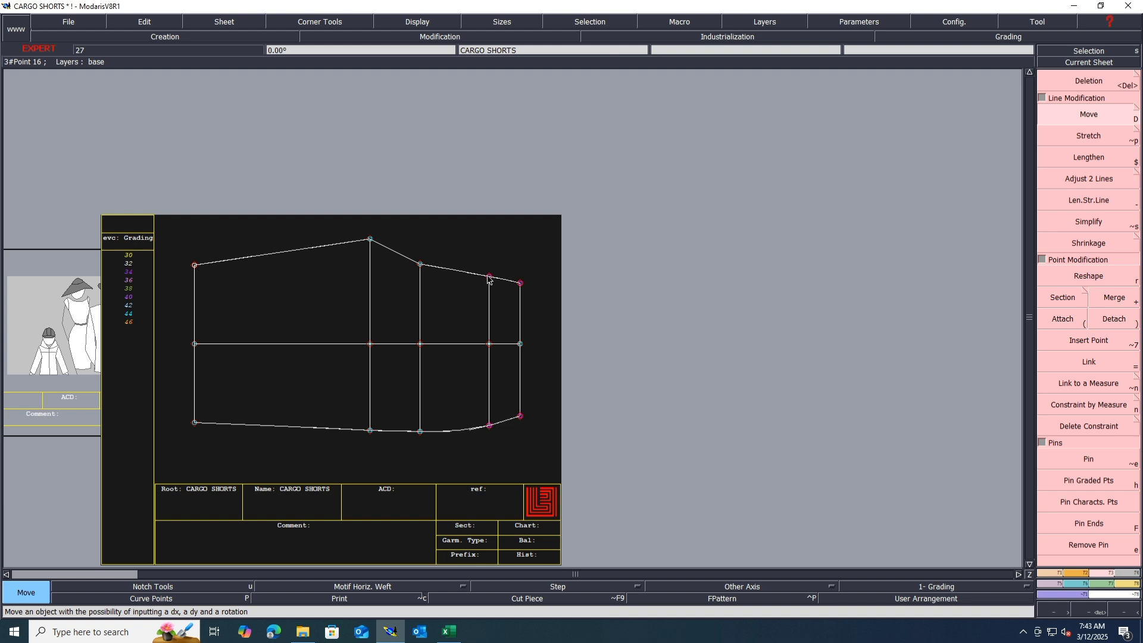
left_click(488, 280)
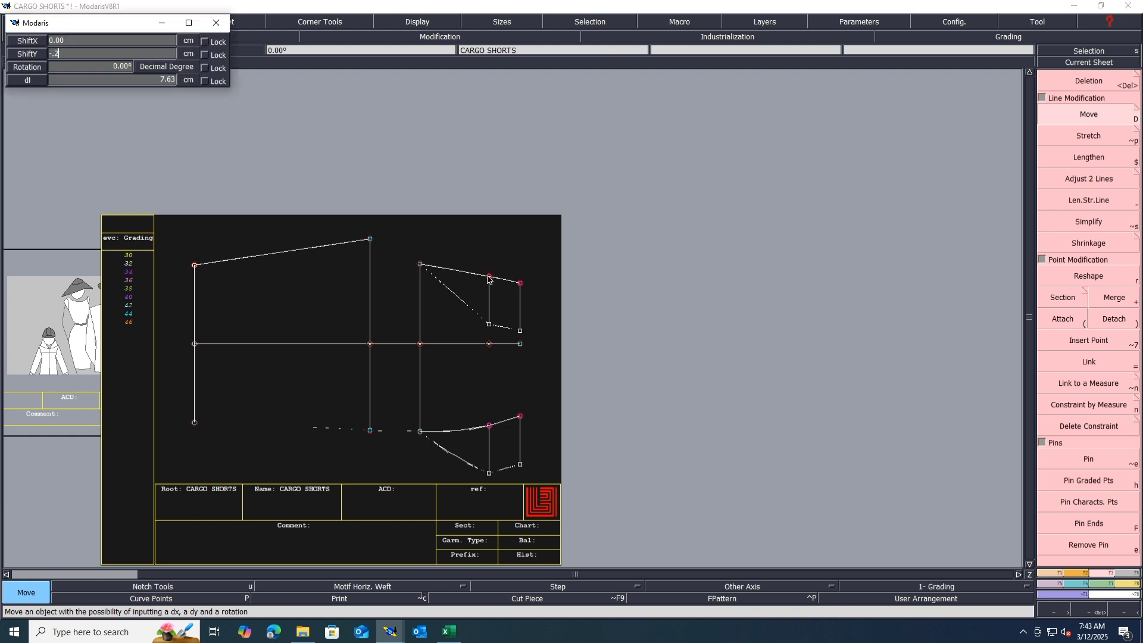
type("-.2")
key("Return")
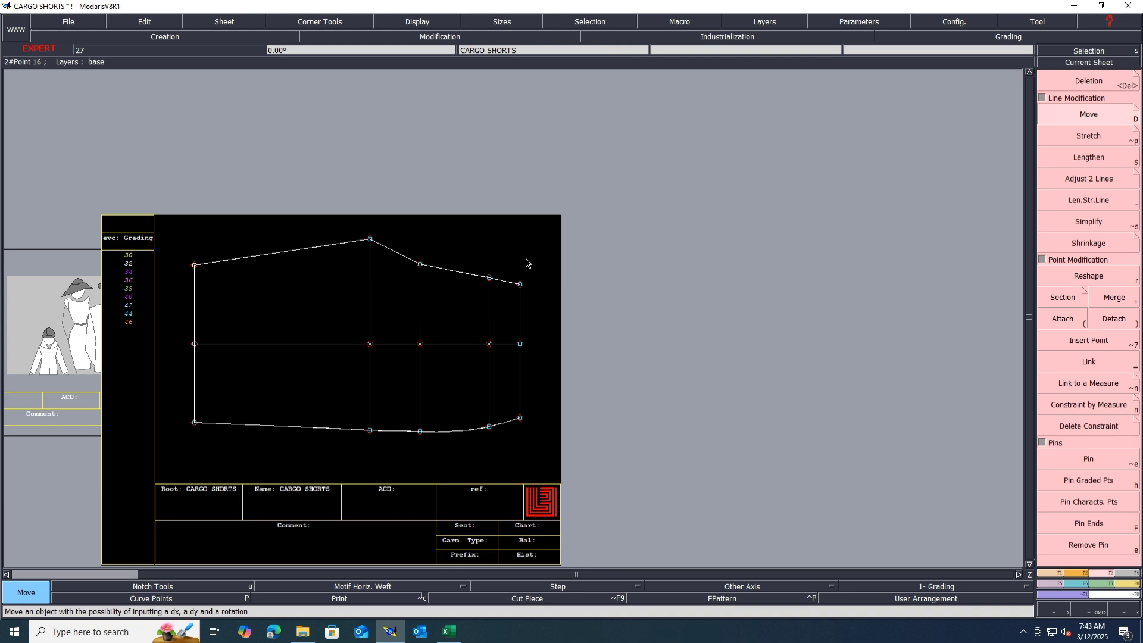
Reshape the straight crotch segment between the thigh and hip lines into an inward curve using its handles.
key("z")
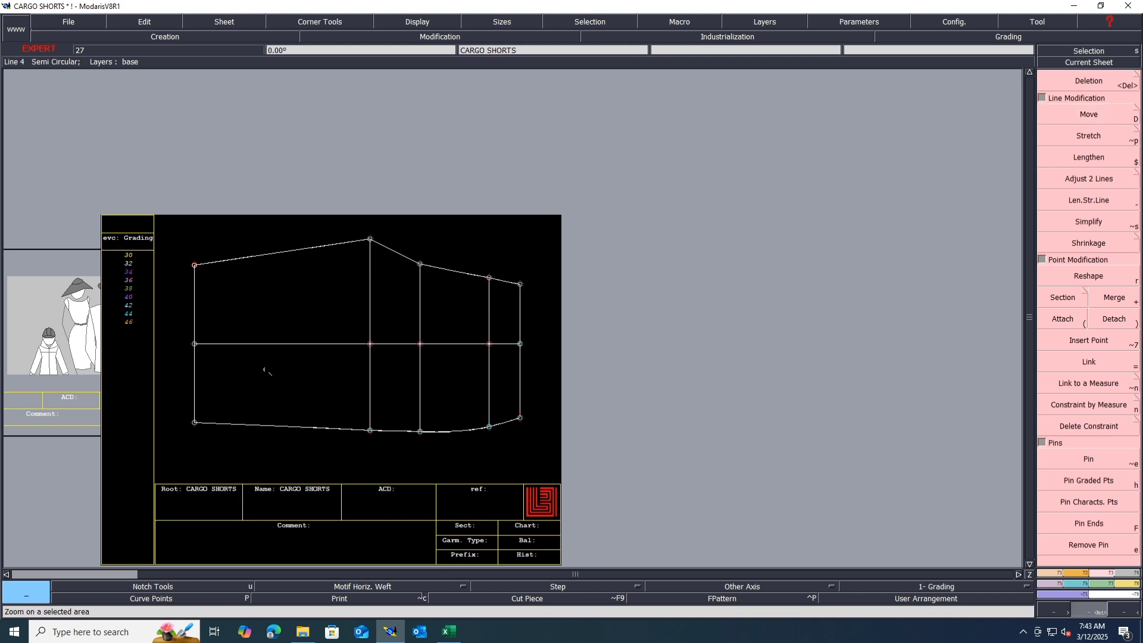
left_click(263, 369)
left_click(1101, 276)
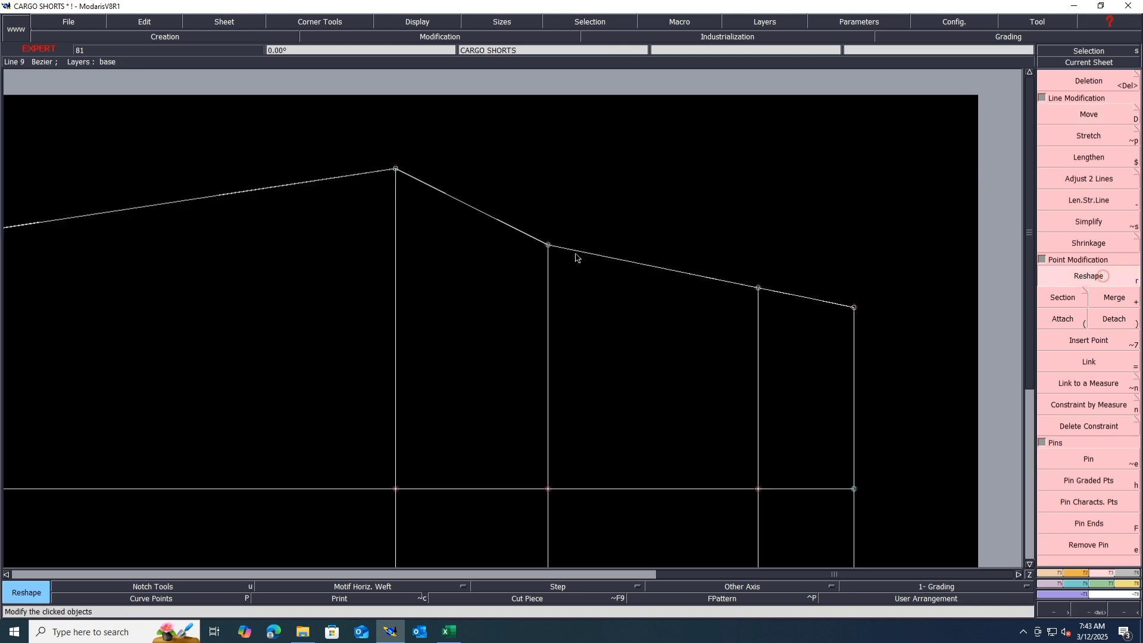
left_click(442, 191)
left_click(418, 214)
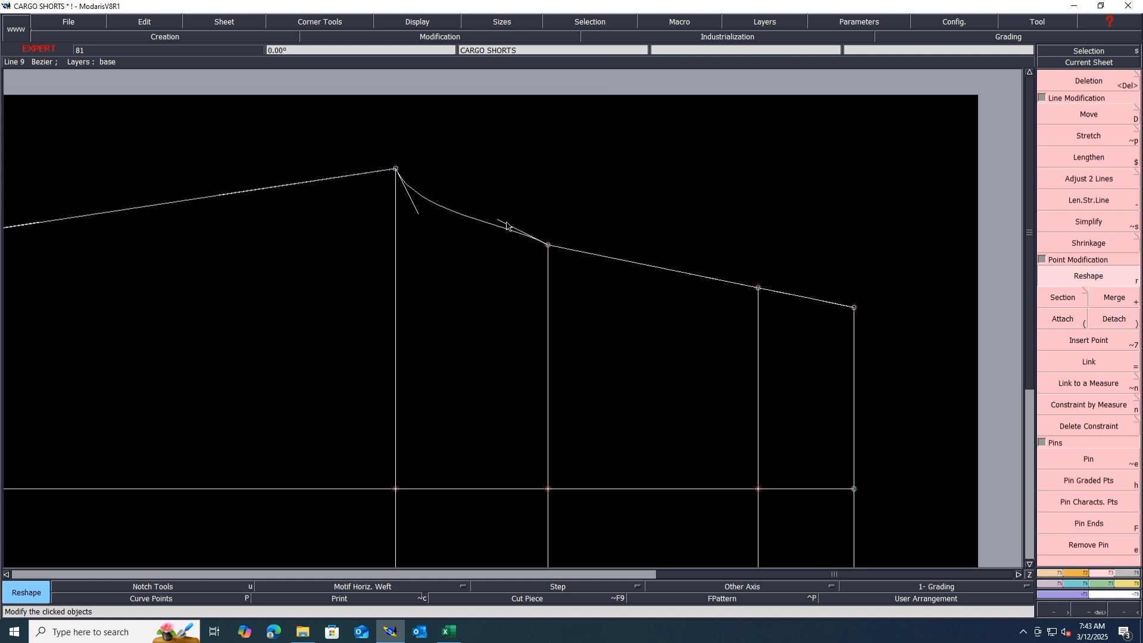
left_click(504, 224)
left_click(464, 234)
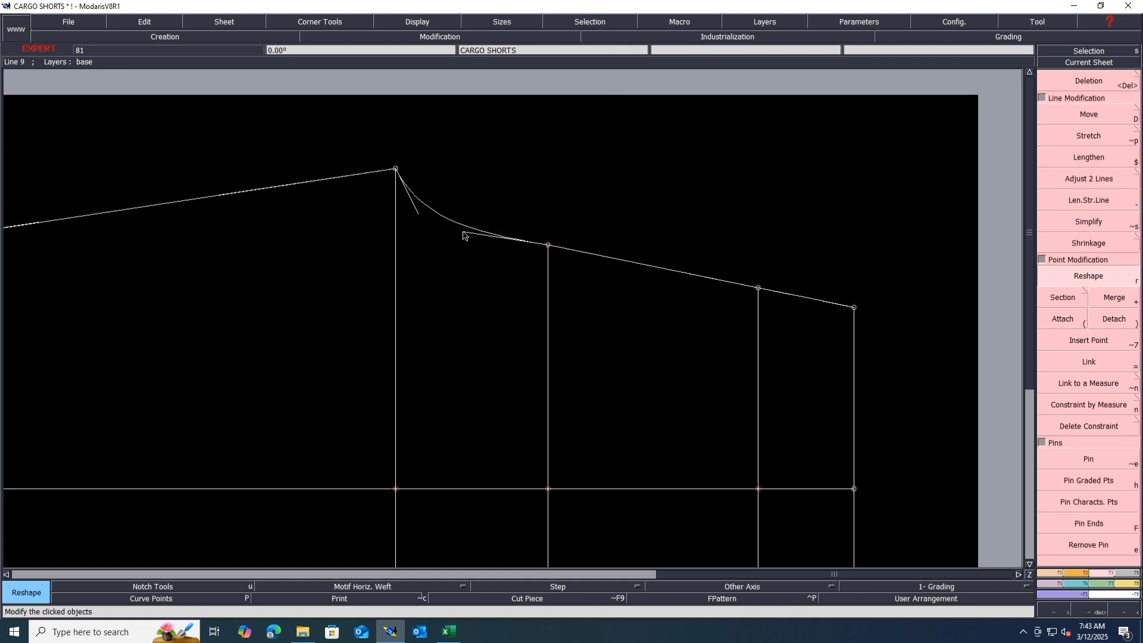
Move the crotch point at the thigh line's upper end by 0 cm horizontally and 0.5 cm vertically.
left_click(1089, 114)
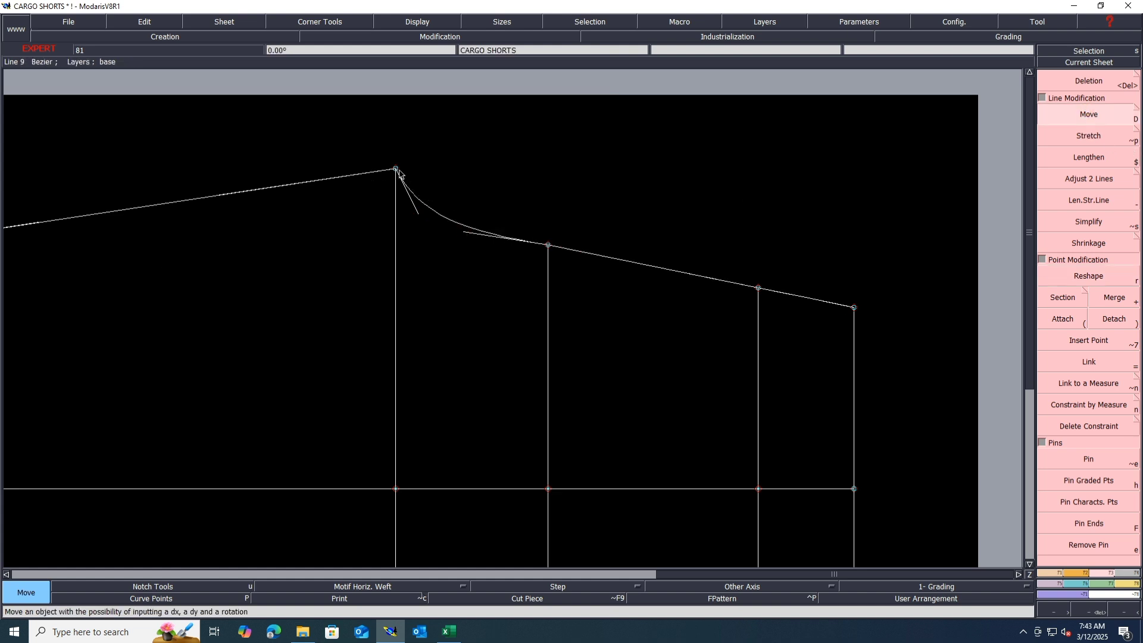
left_click(398, 173)
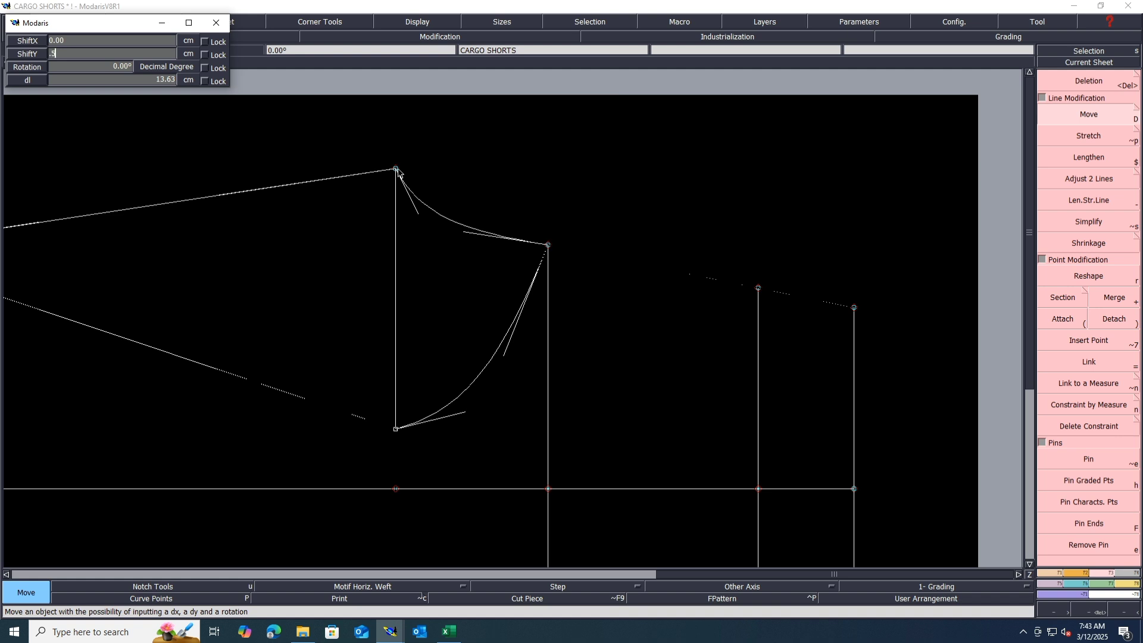
type(".5")
key("Return")
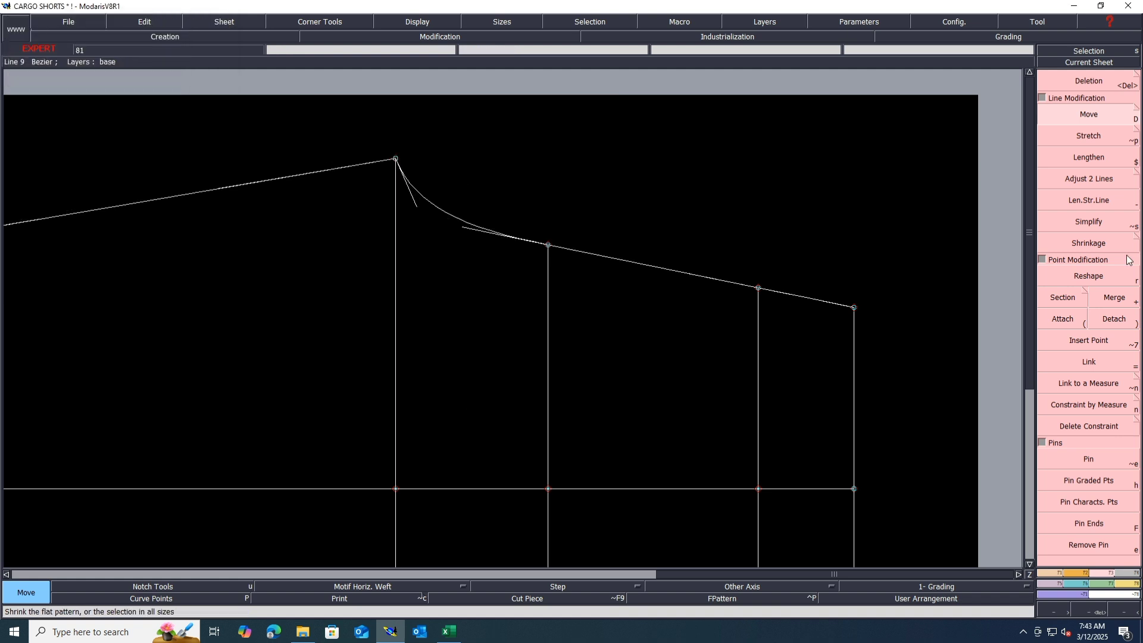
Refine the crotch curve with its handles so it runs smoothly into the front rise, and save the model.
left_click(1070, 277)
scroll(448, 211, "up", 1)
left_click_drag(480, 243, 439, 241)
left_click_drag(398, 206, 387, 206)
left_click_drag(439, 238, 438, 235)
key("ctrl+s")
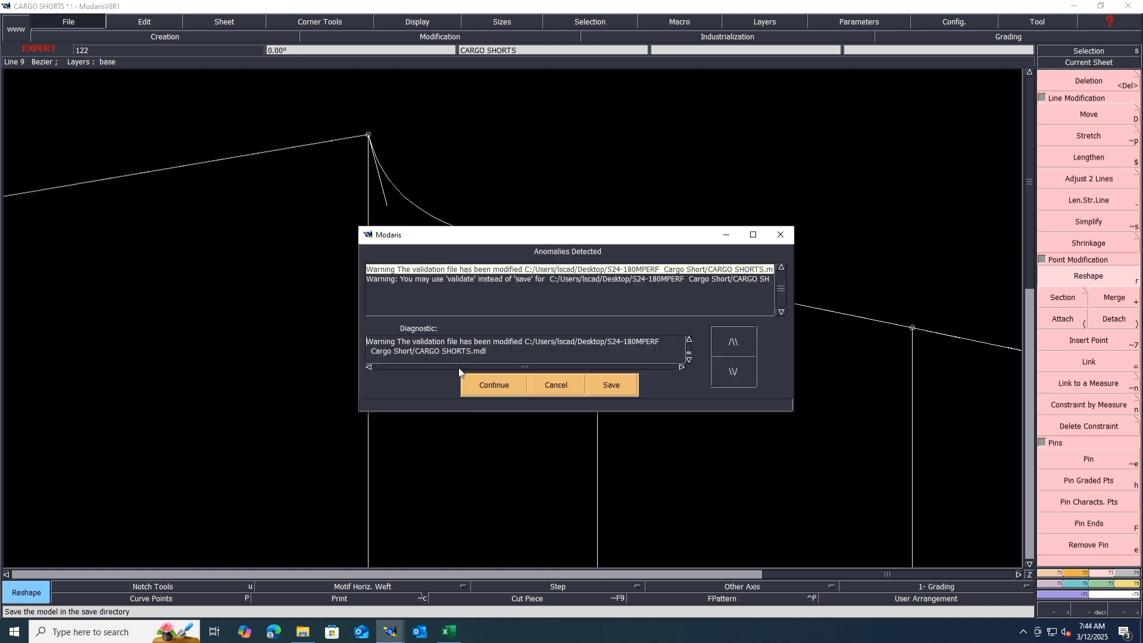
left_click(487, 378)
Check the size specification in Excel, and back in Modaris add a dynamic length measure along the crotch curve.
left_click(449, 630)
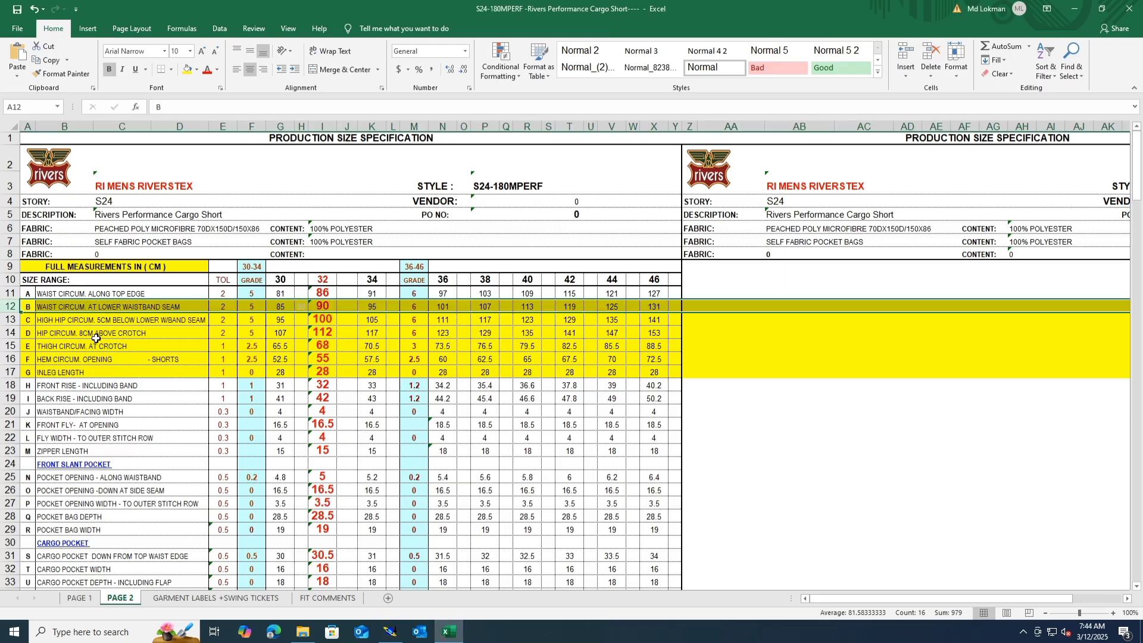
left_click(1075, 8)
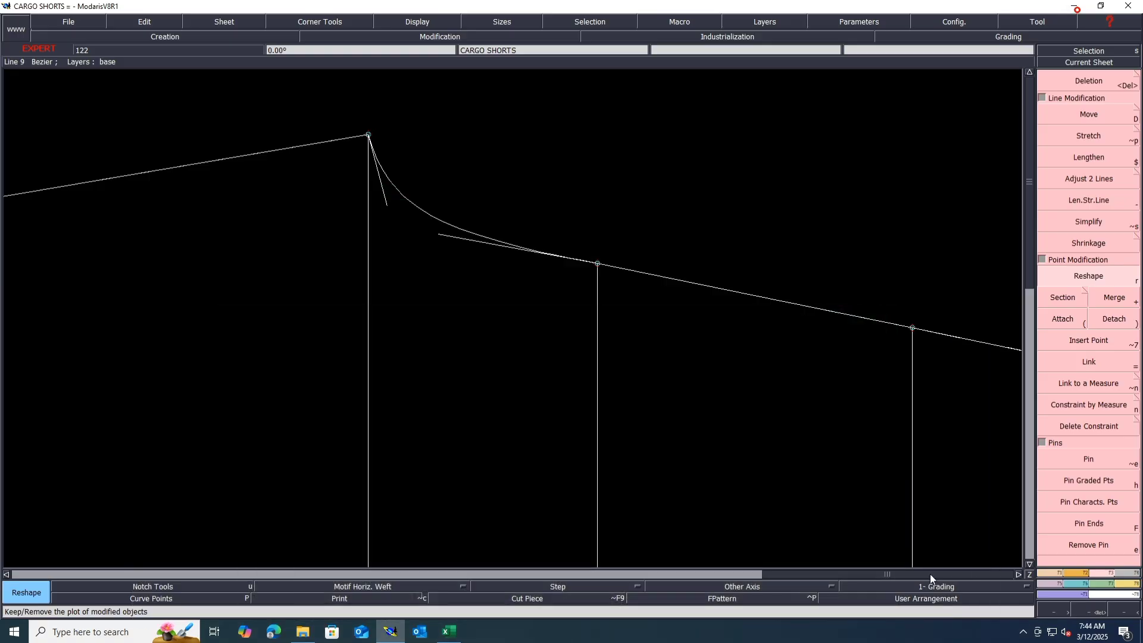
left_click(1127, 584)
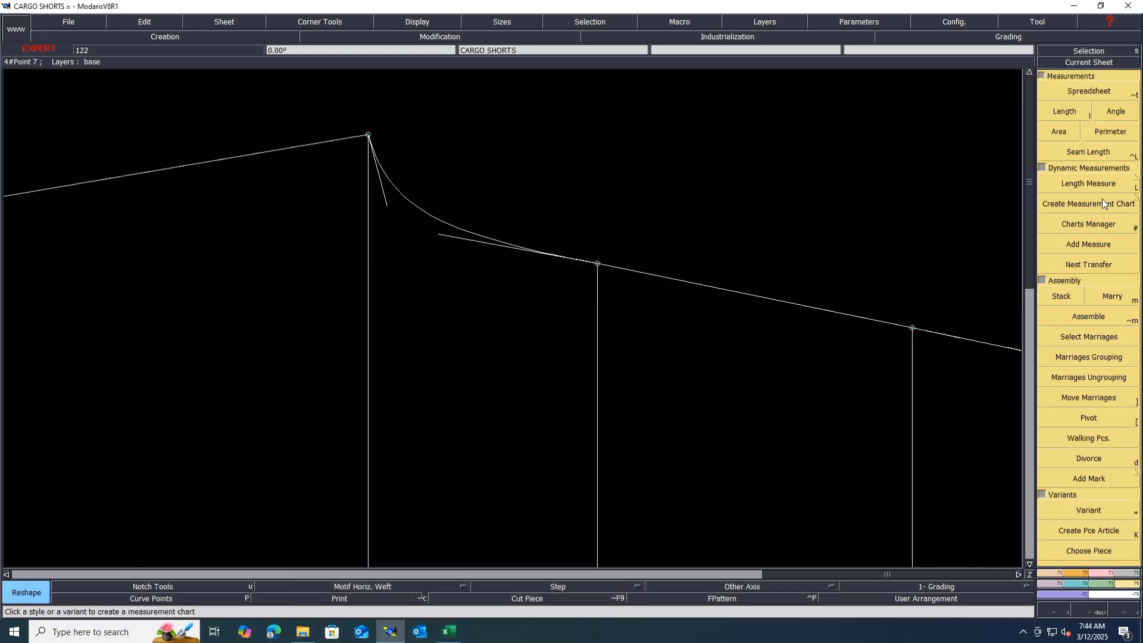
left_click(1096, 183)
left_click(368, 134)
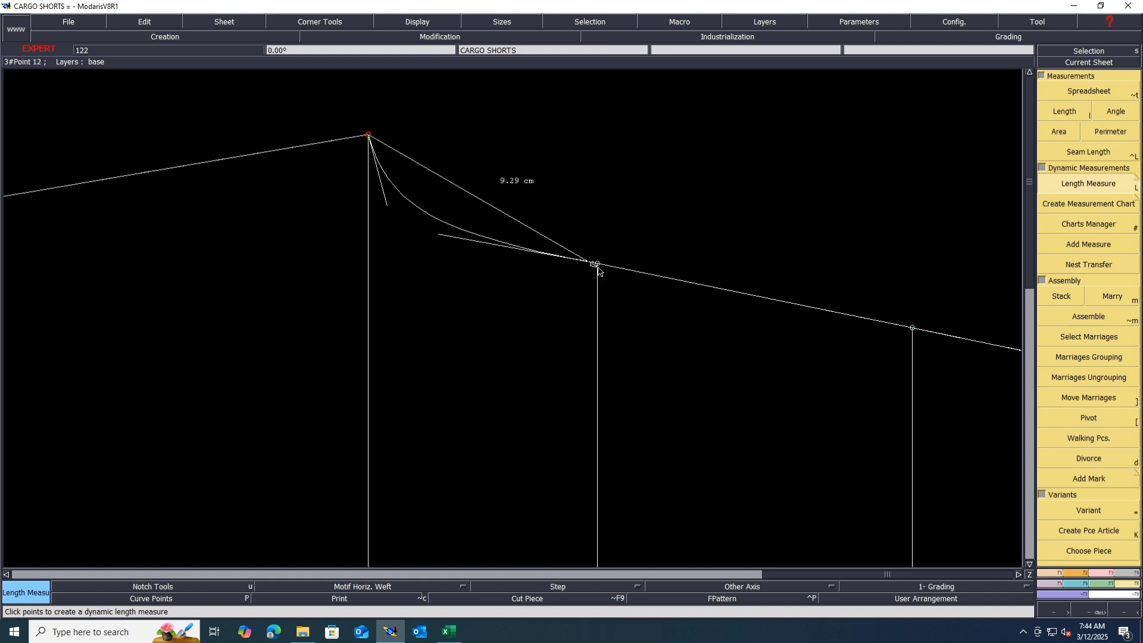
left_click(522, 216)
key("ctrl+z")
left_click(368, 134)
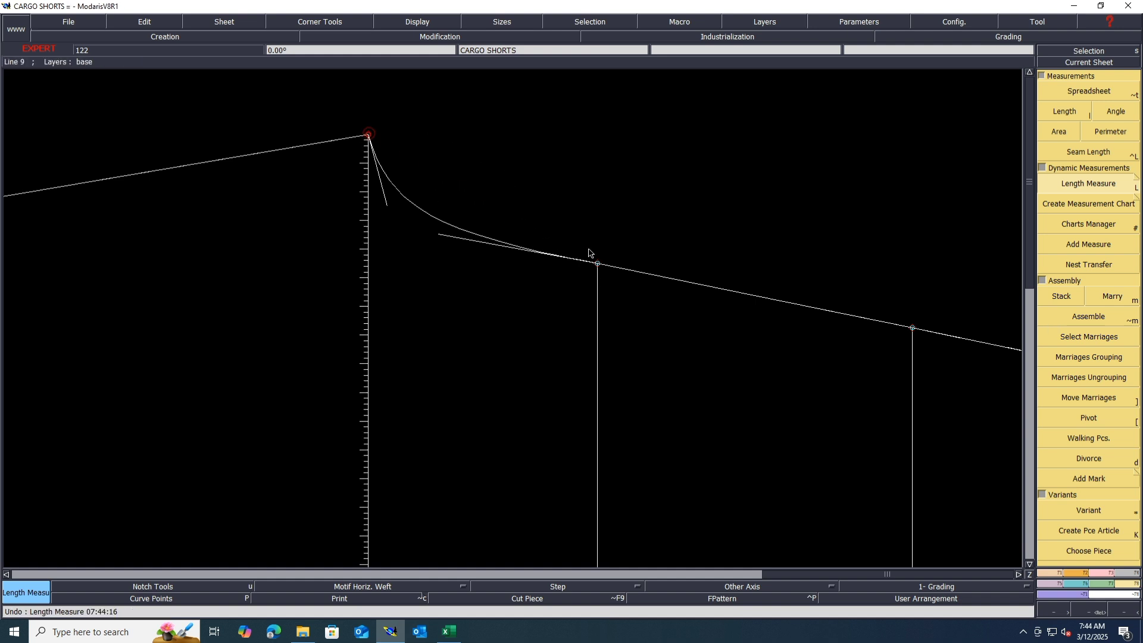
left_click(596, 262)
left_click(355, 436)
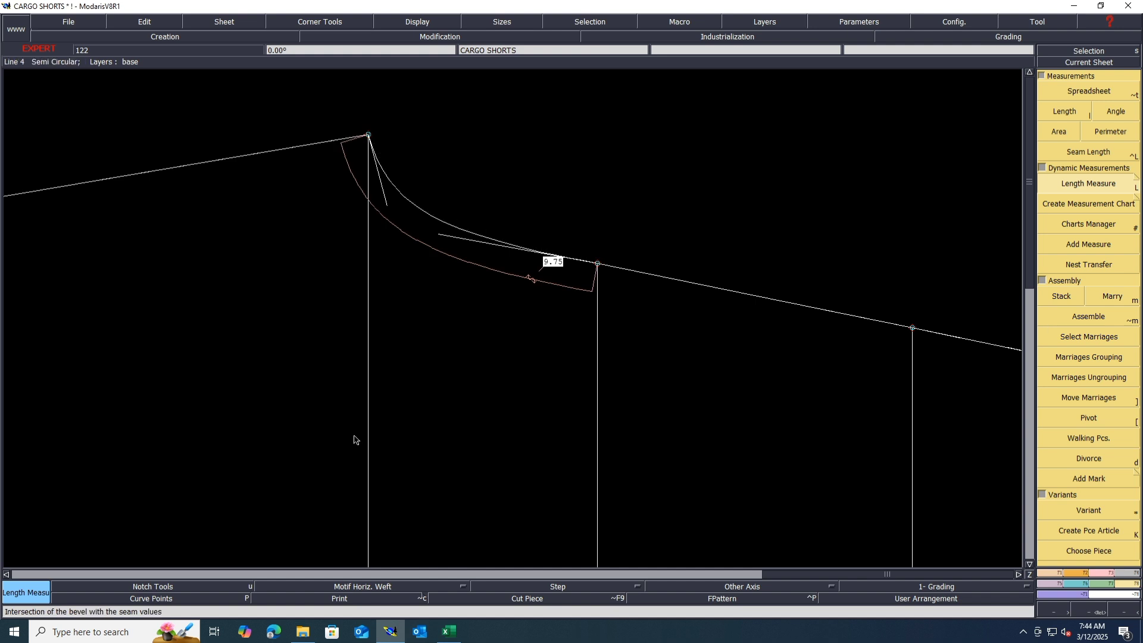
Move the hip line's upper end point by -1.5 cm horizontally and delete the line's middle point on the centre line.
left_click(1102, 572)
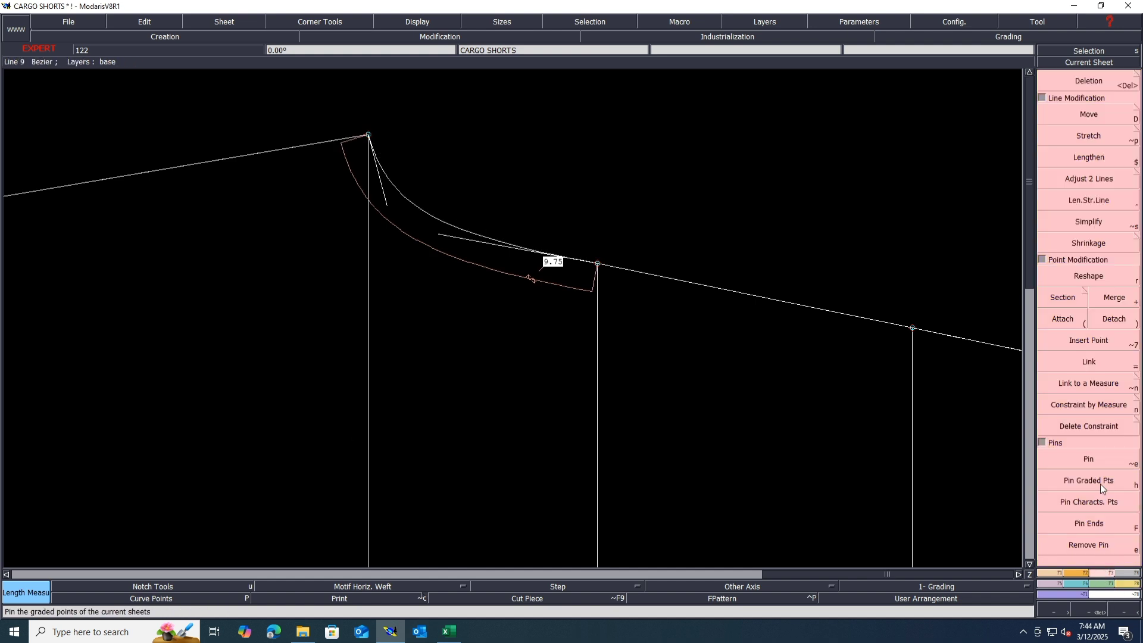
scroll(642, 260, "down", 1)
key("j")
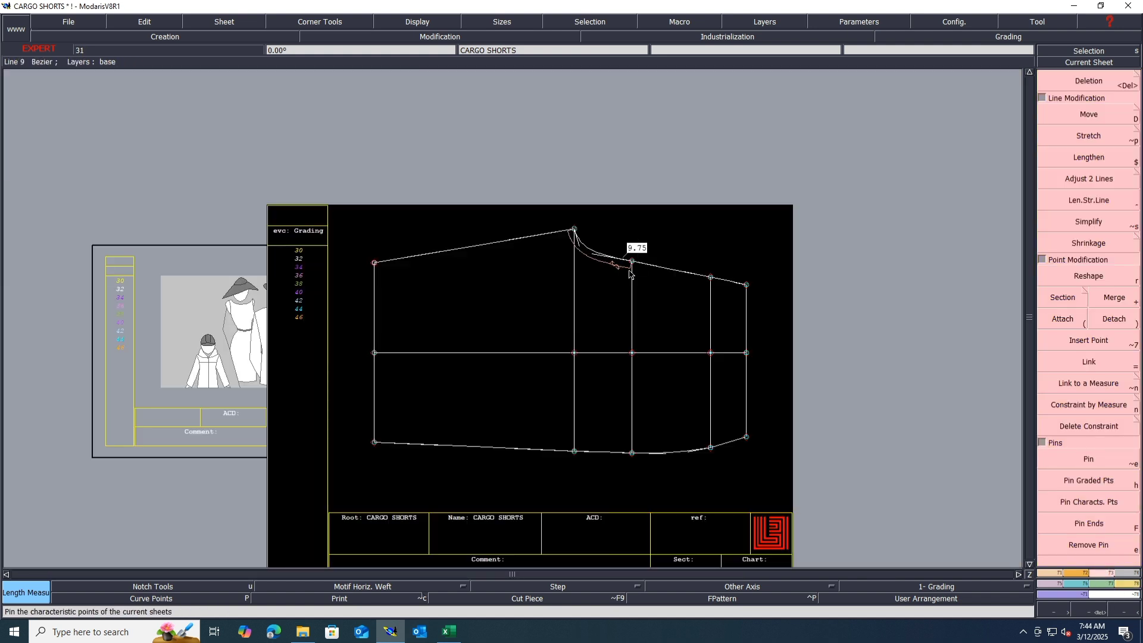
left_click(1078, 116)
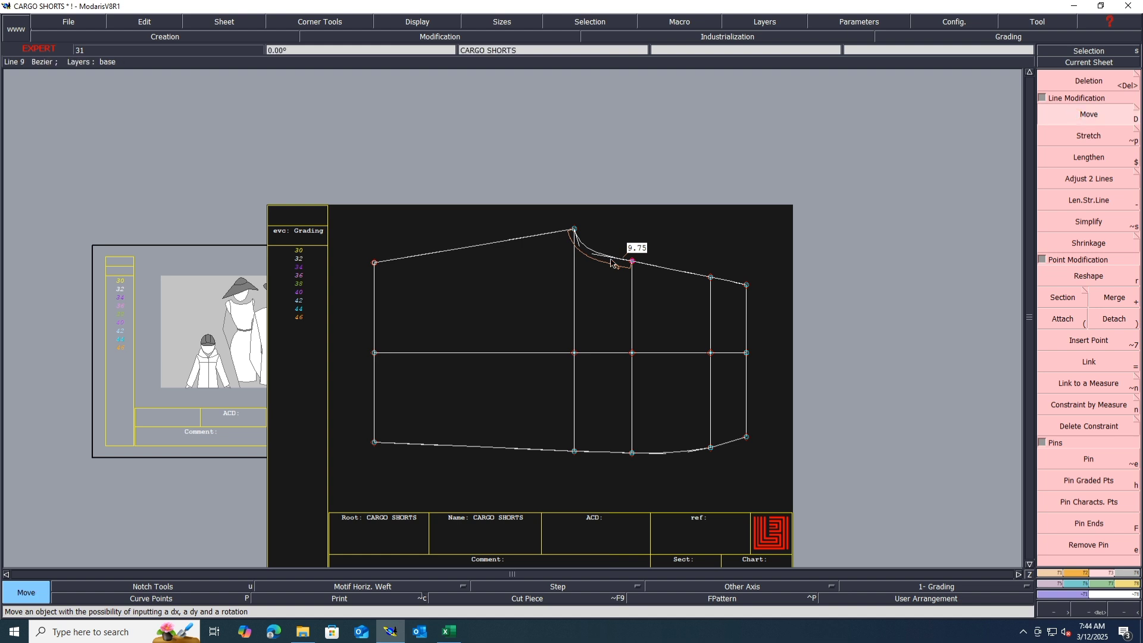
left_click(633, 264)
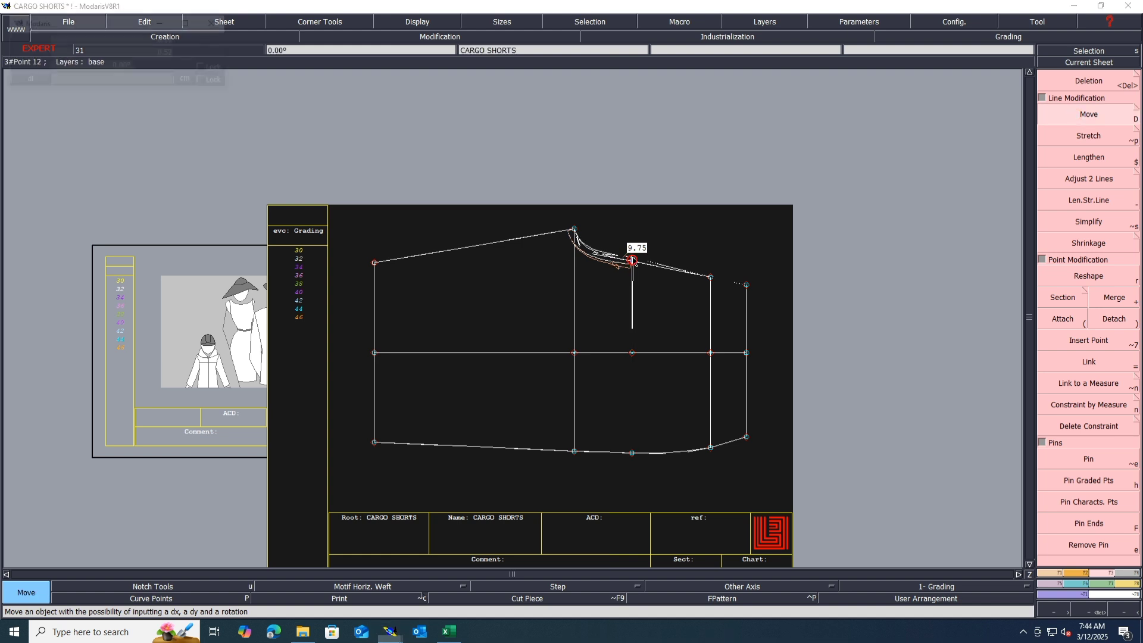
type("-")
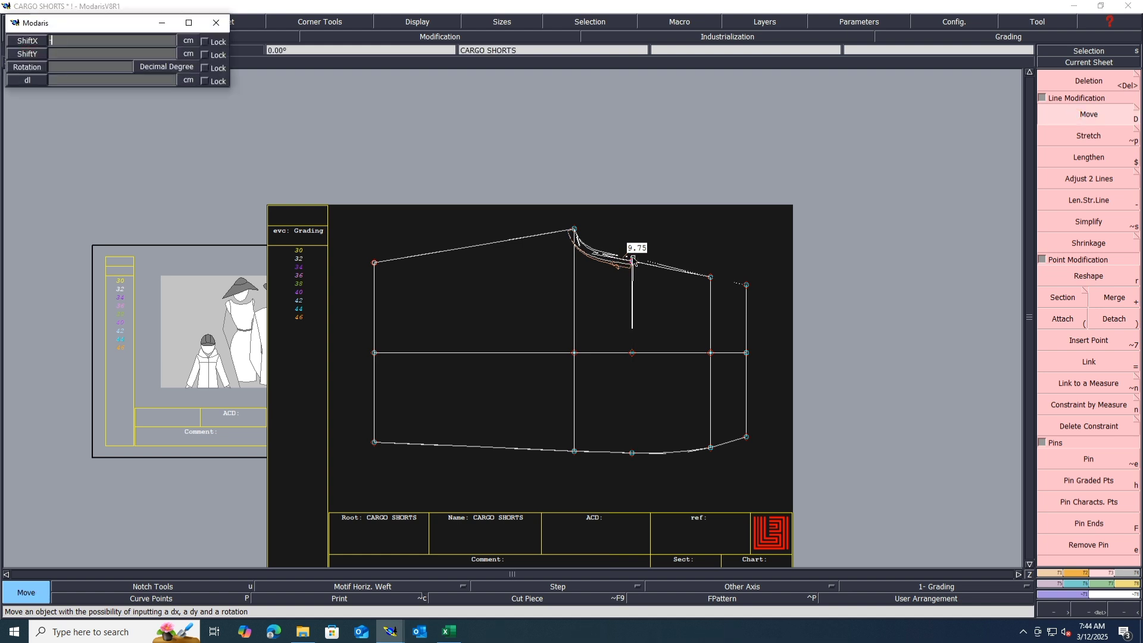
type("1.5")
key("Tab")
key("Return")
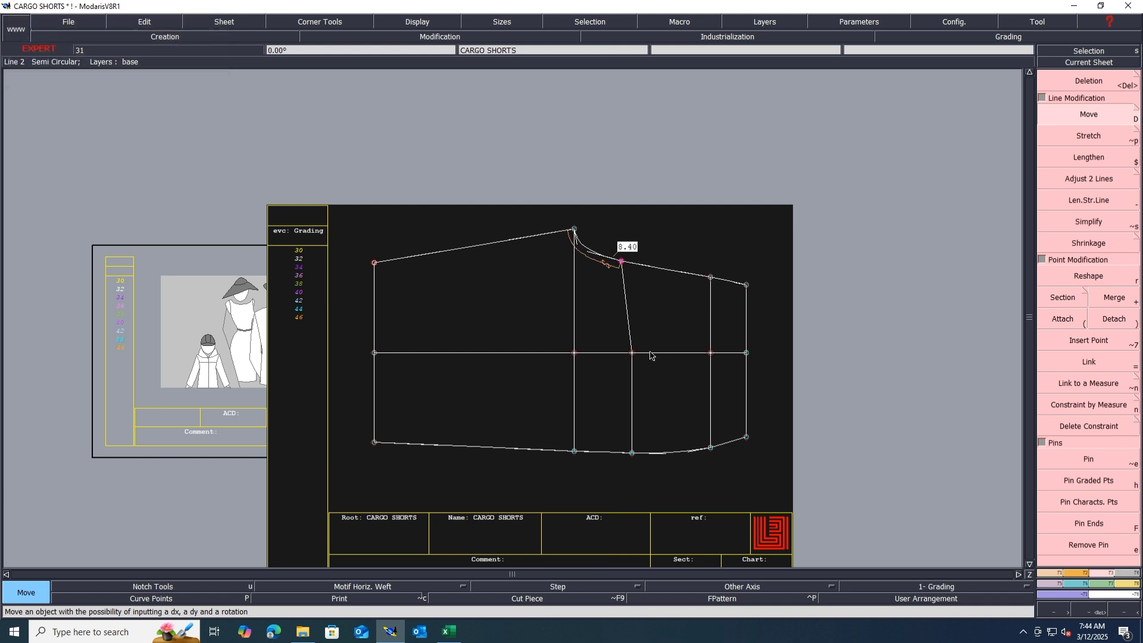
key("Delete")
left_click(634, 353)
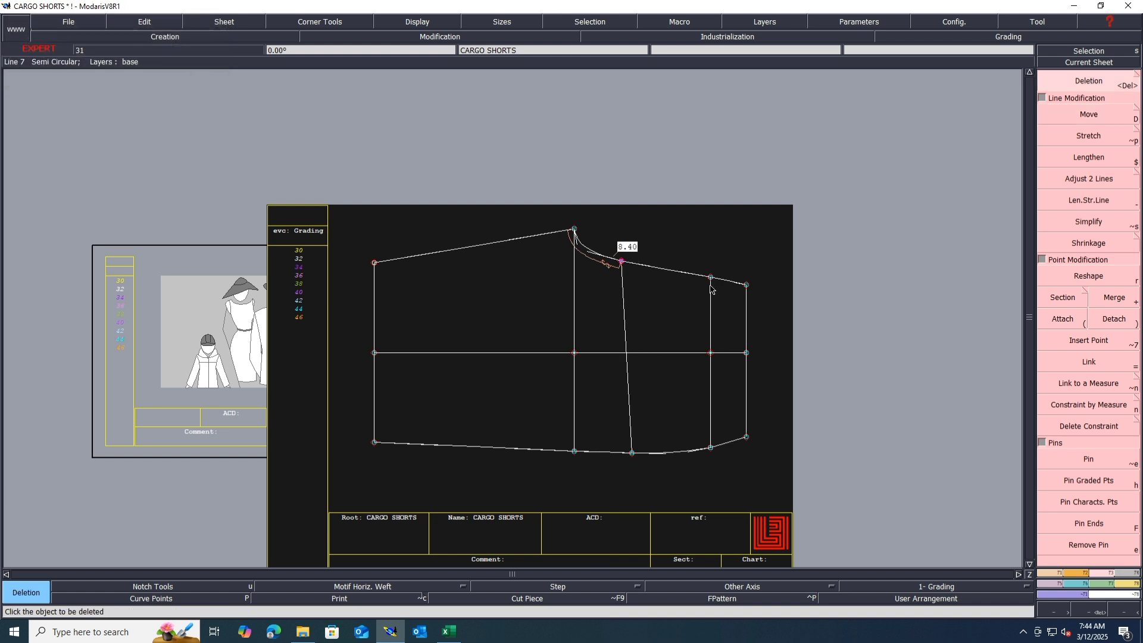
left_click(1089, 114)
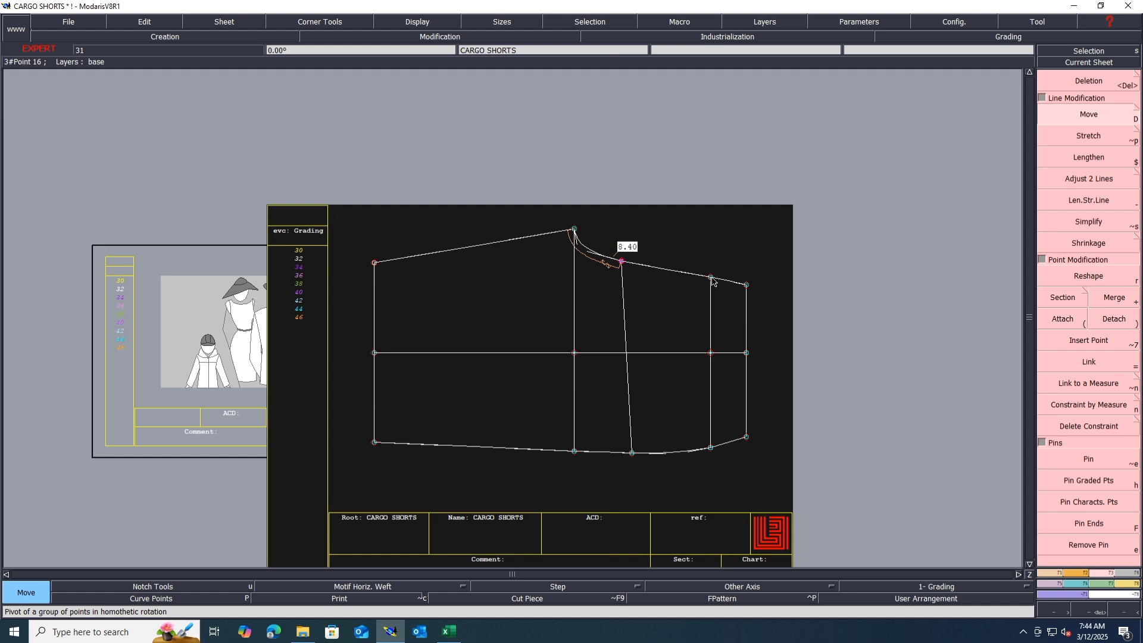
left_click(711, 278)
left_click(718, 275)
key("ctrl+z")
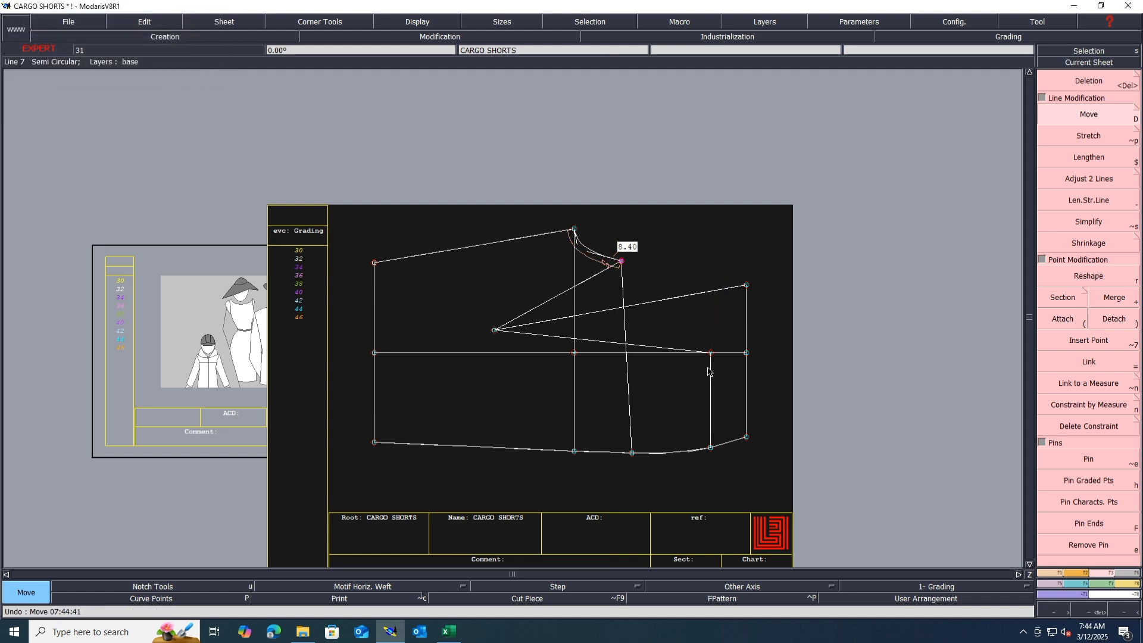
key("ctrl+z")
Delete the horizontal centre line and the leftover middle points on the high hip, waist, hem and thigh lines.
key("Delete")
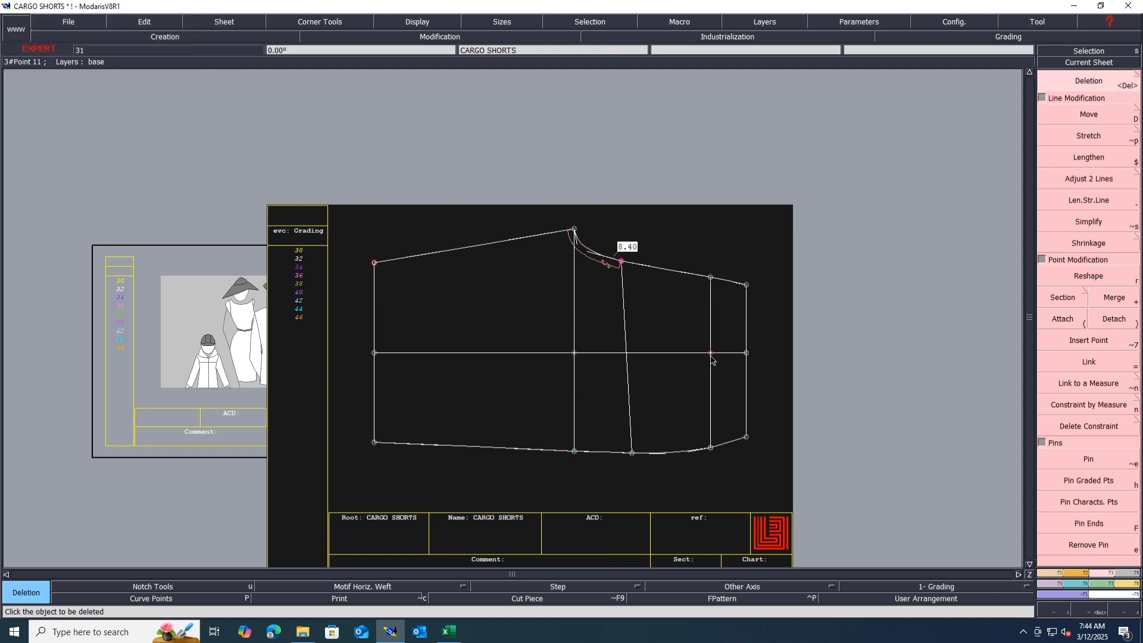
left_click(711, 358)
key("ctrl+z")
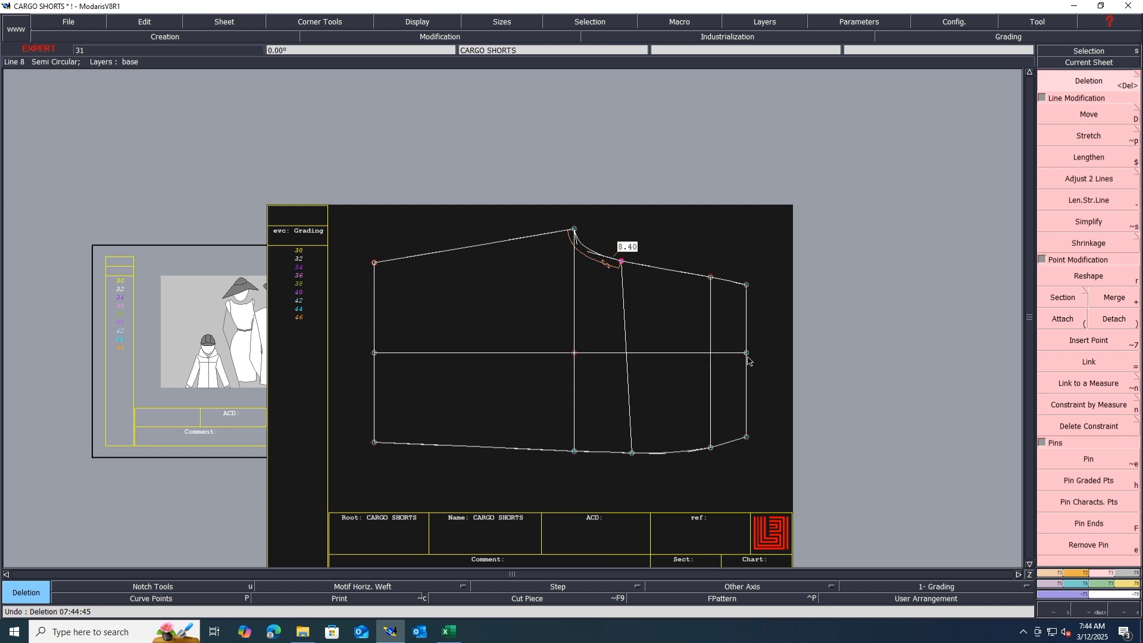
left_click(731, 354)
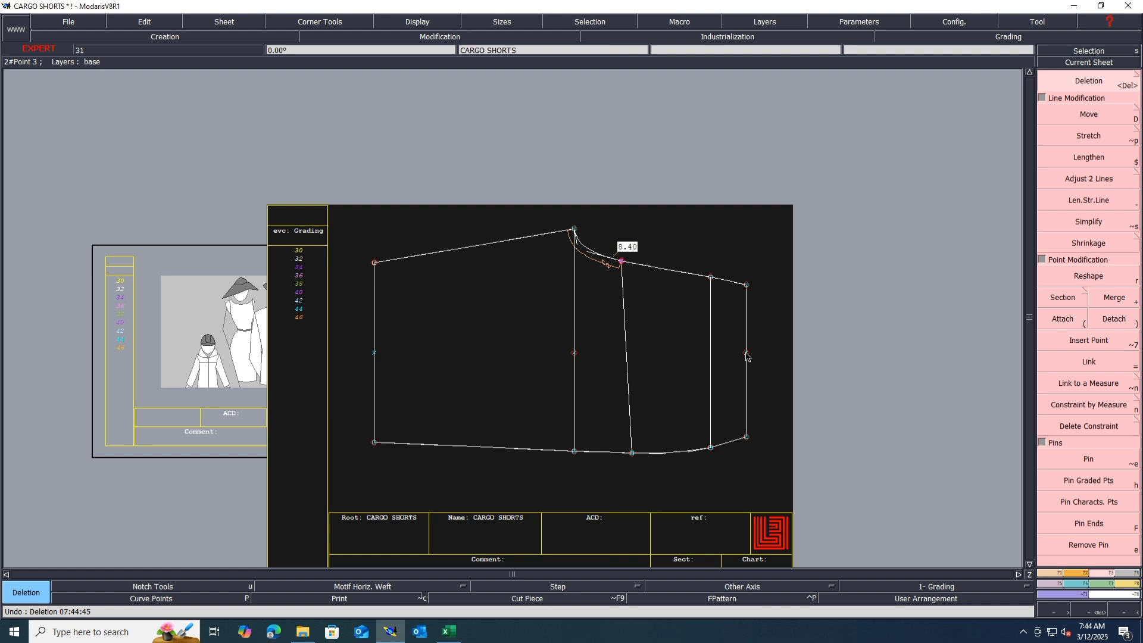
left_click(747, 354)
left_click(374, 352)
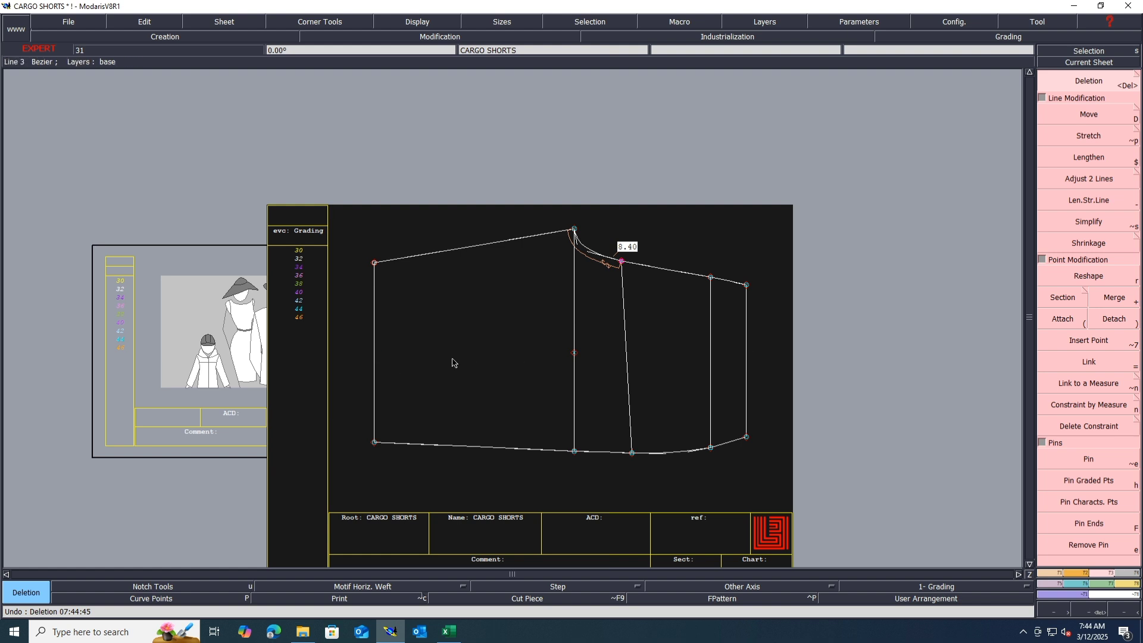
left_click(574, 352)
Draw a straight horizontal line through the middle of the pattern, from near the hem to just short of the high hip line, and delete the crotch curve's length measure.
key("l")
left_click(400, 351)
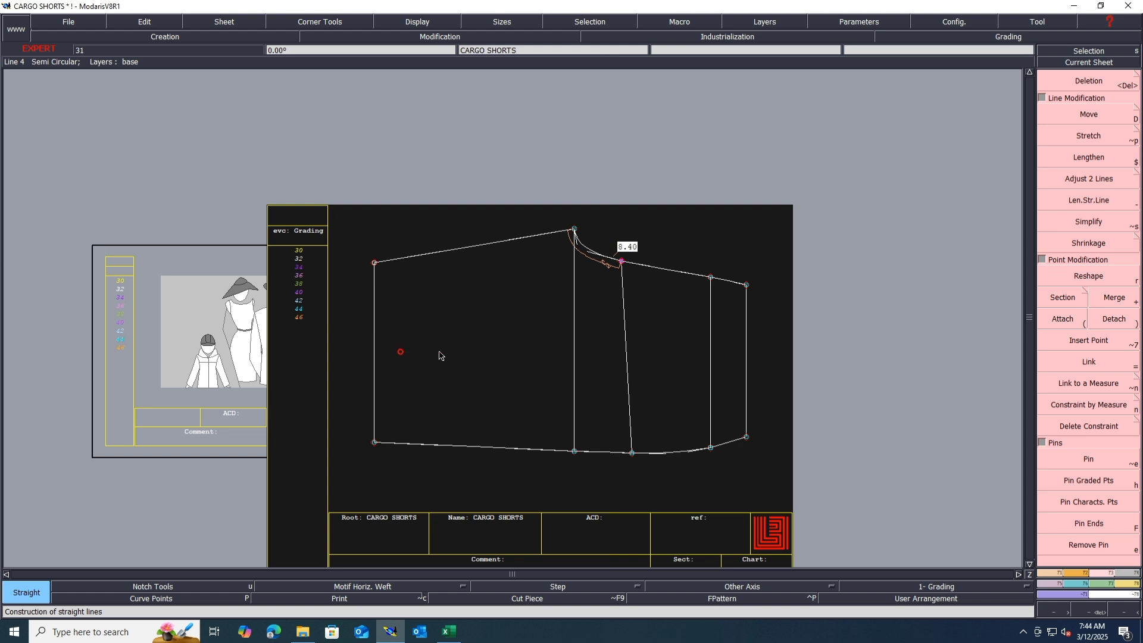
left_click(690, 351)
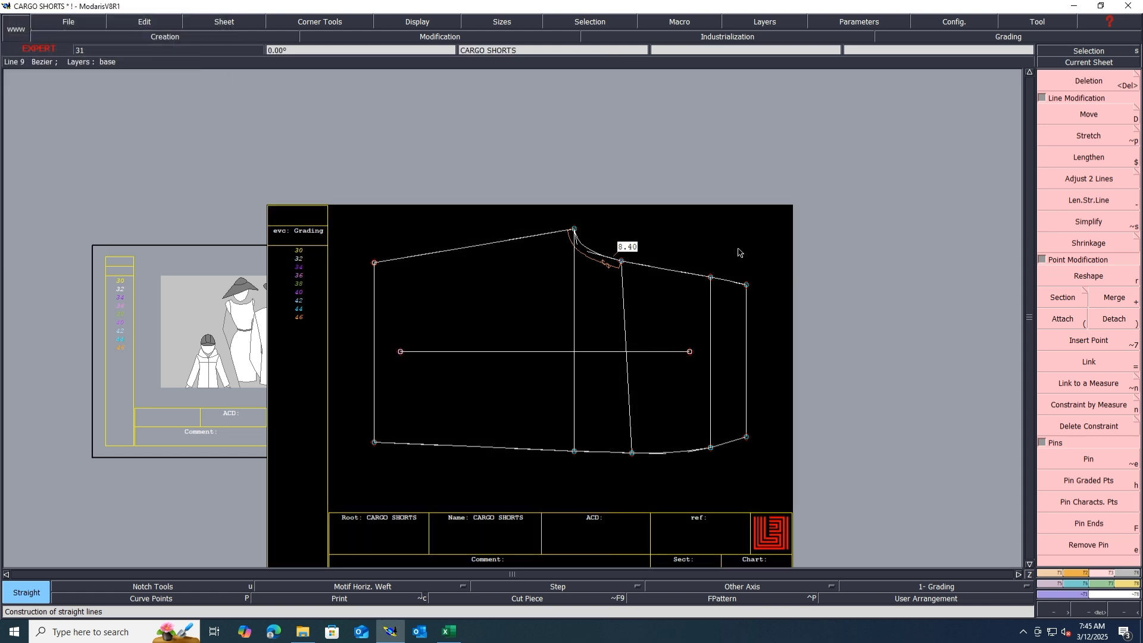
key("Delete")
left_click(600, 262)
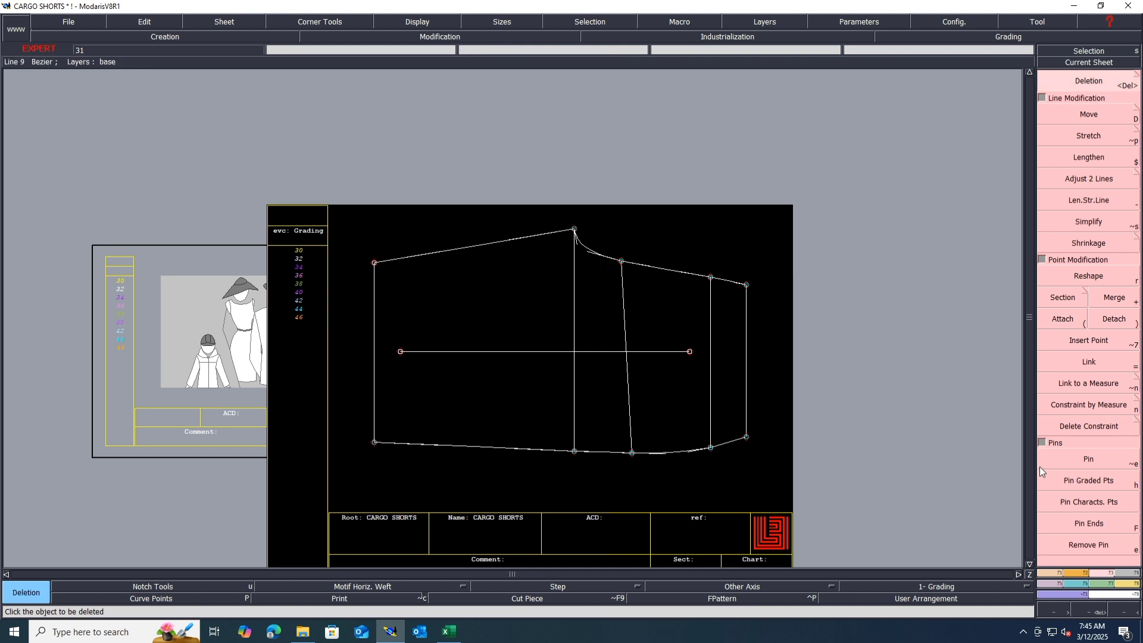
Add a dynamic length measure along the front rise, from the crotch point through the curve to the waist line's upper end.
left_click(1126, 584)
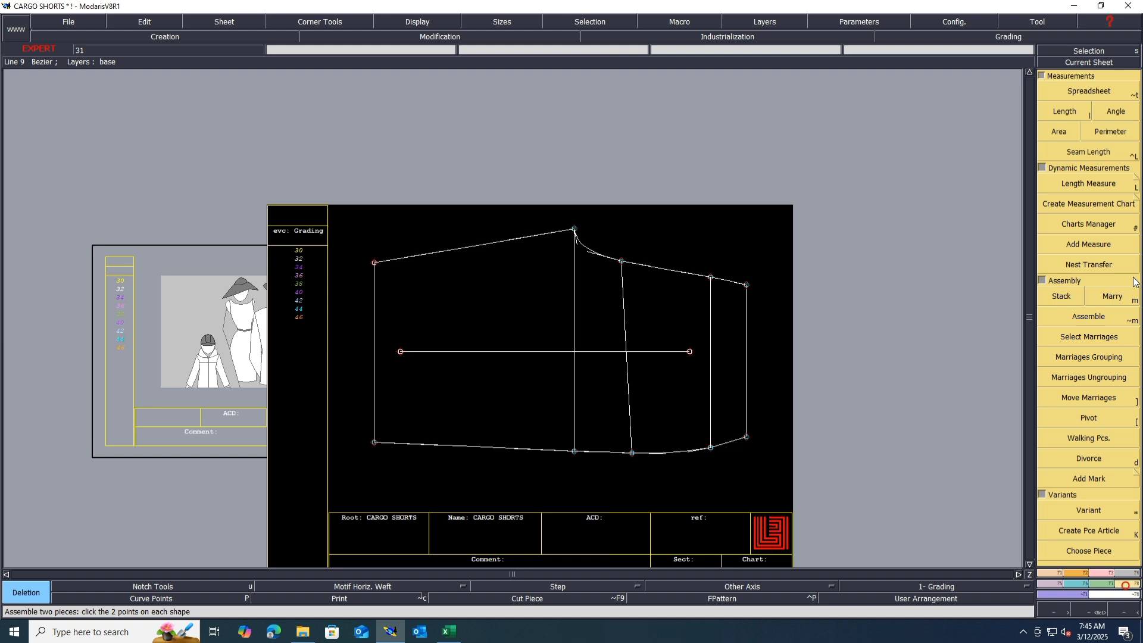
left_click(1102, 183)
left_click(574, 229)
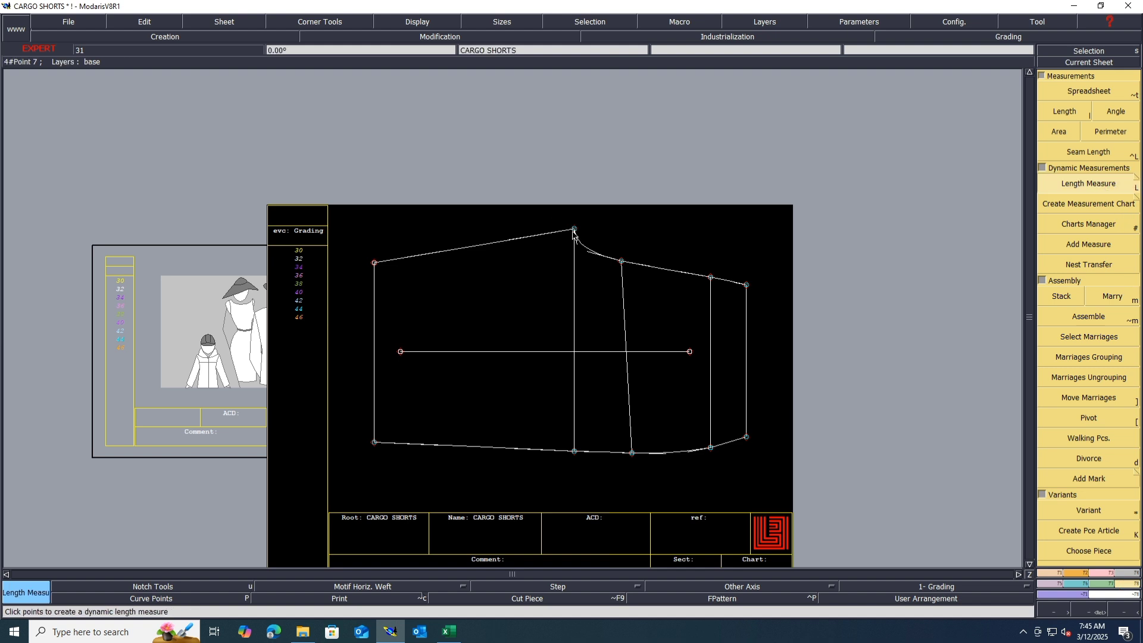
left_click(747, 285)
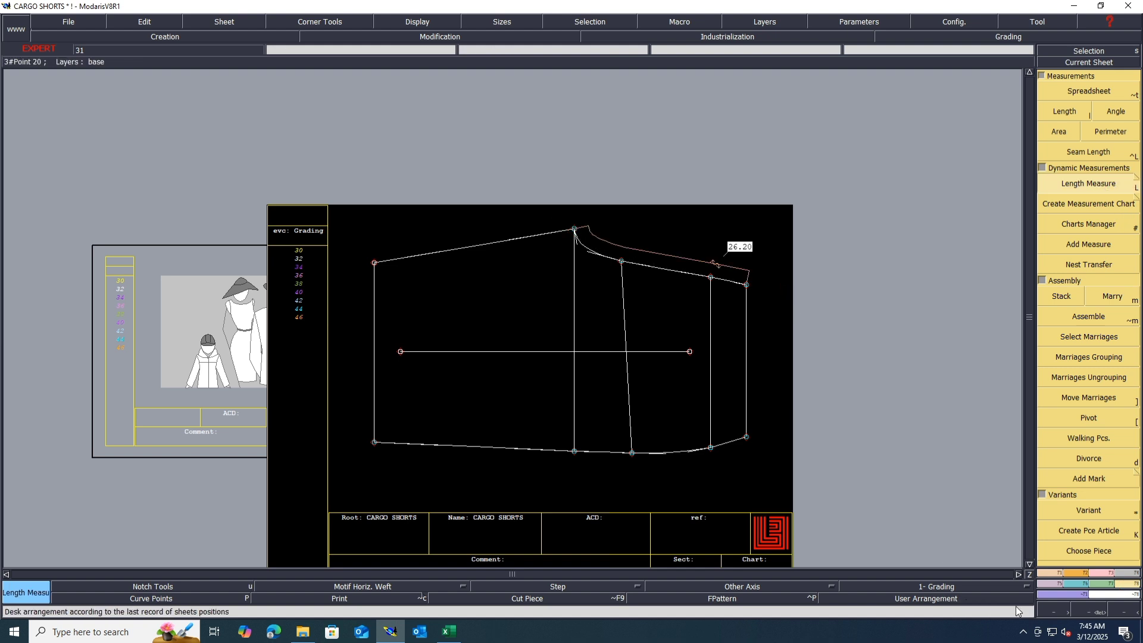
Reshape the crotch curve slightly deeper by adjusting the tangent handles at its hip-side end and at the crotch point.
left_click(1099, 573)
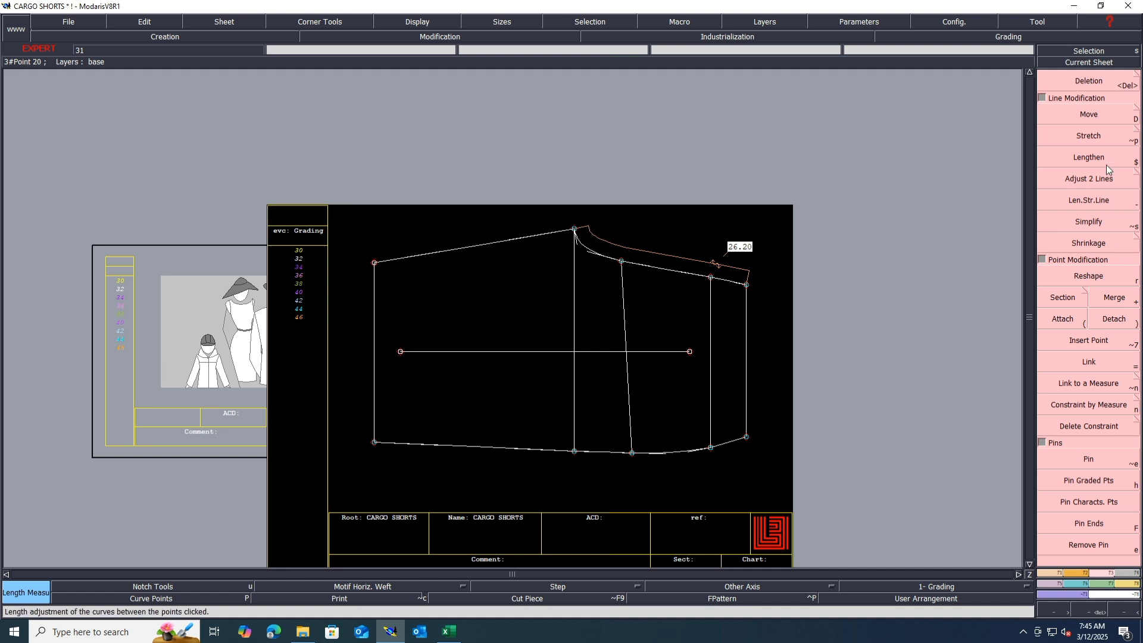
scroll(634, 178, "up", 3)
left_click(1084, 267)
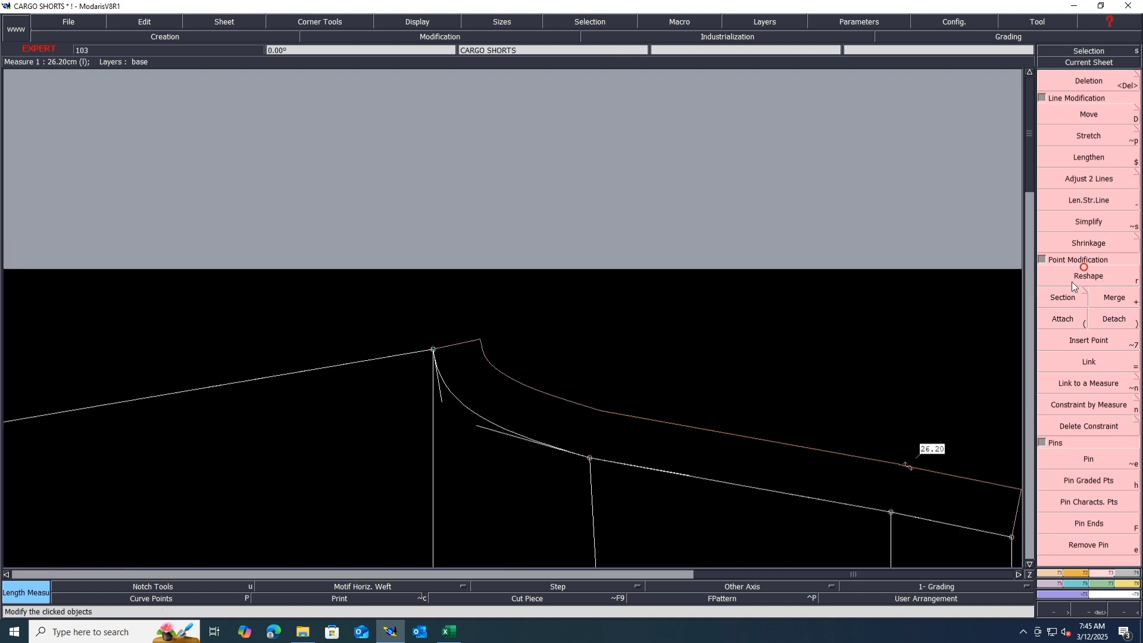
scroll(435, 312, "down", 2)
scroll(453, 397, "up", 3)
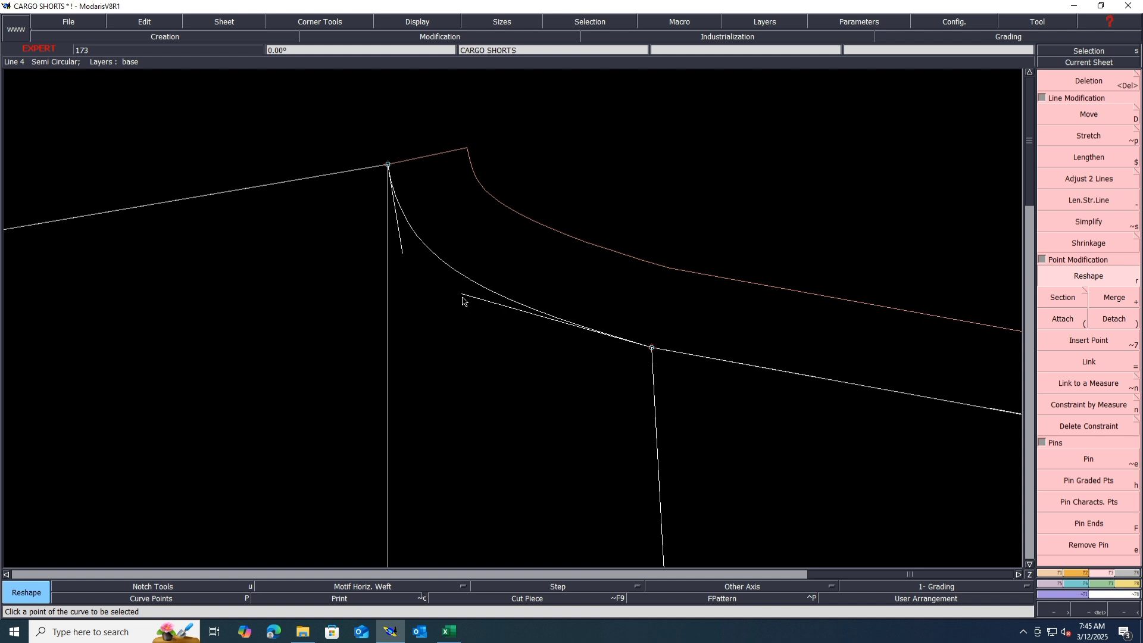
mouse_move(463, 298)
left_mouse_down()
mouse_move(474, 320)
mouse_move(458, 319)
left_mouse_up()
left_click_drag(402, 257, 410, 269)
scroll(411, 264, "down", 2)
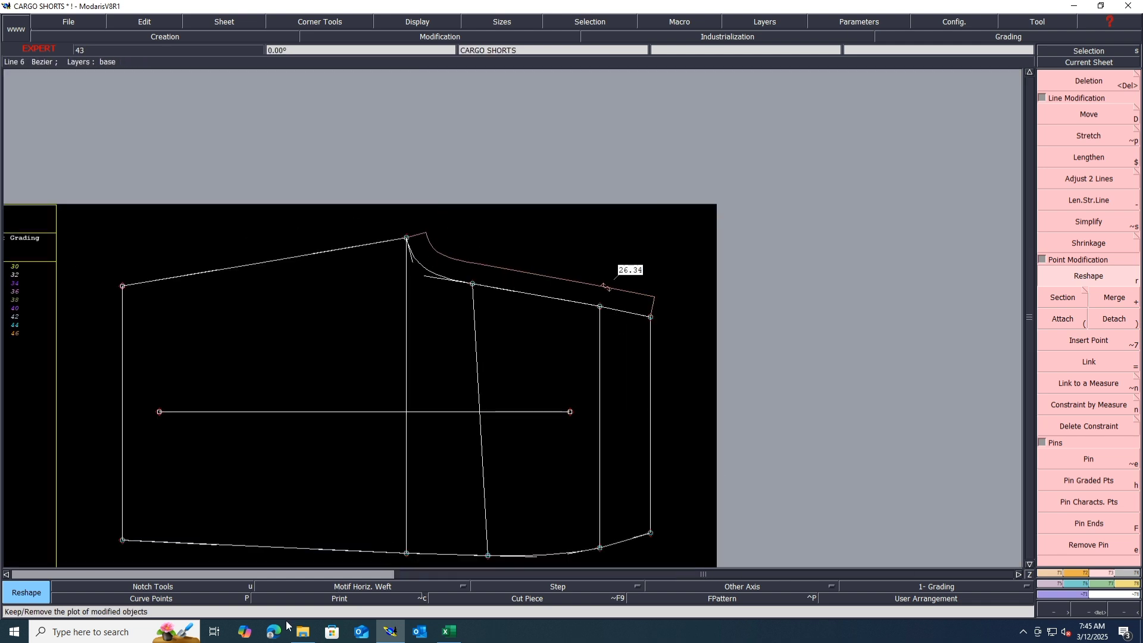
Check the size 32 front rise including band in the Excel specification, comparing it with the measured rise in Modaris.
left_click(450, 632)
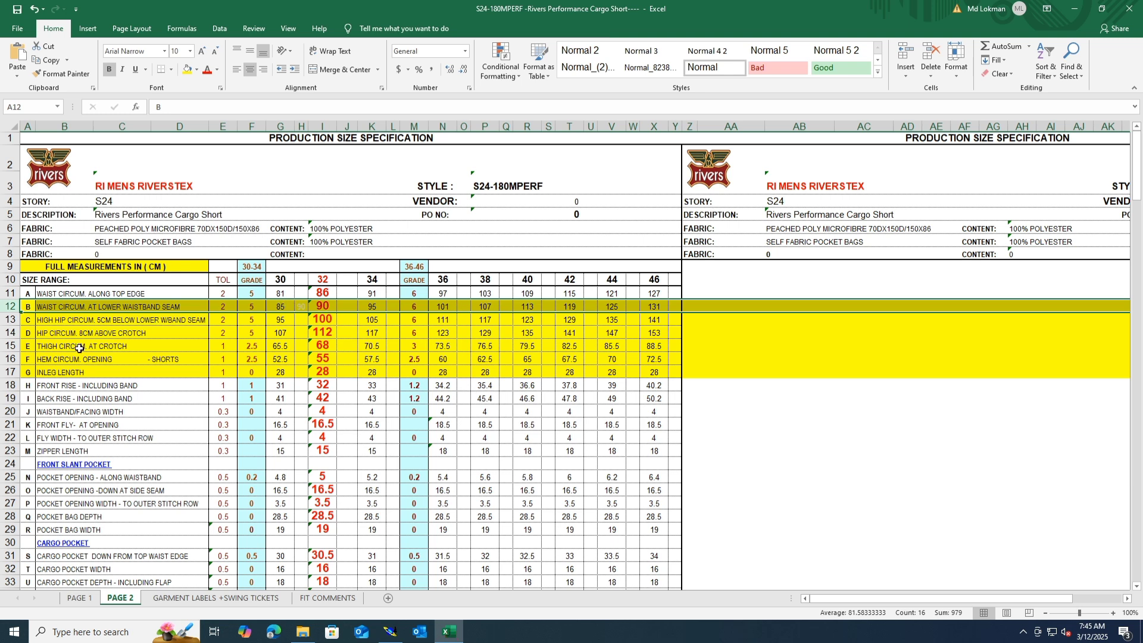
left_click(10, 385)
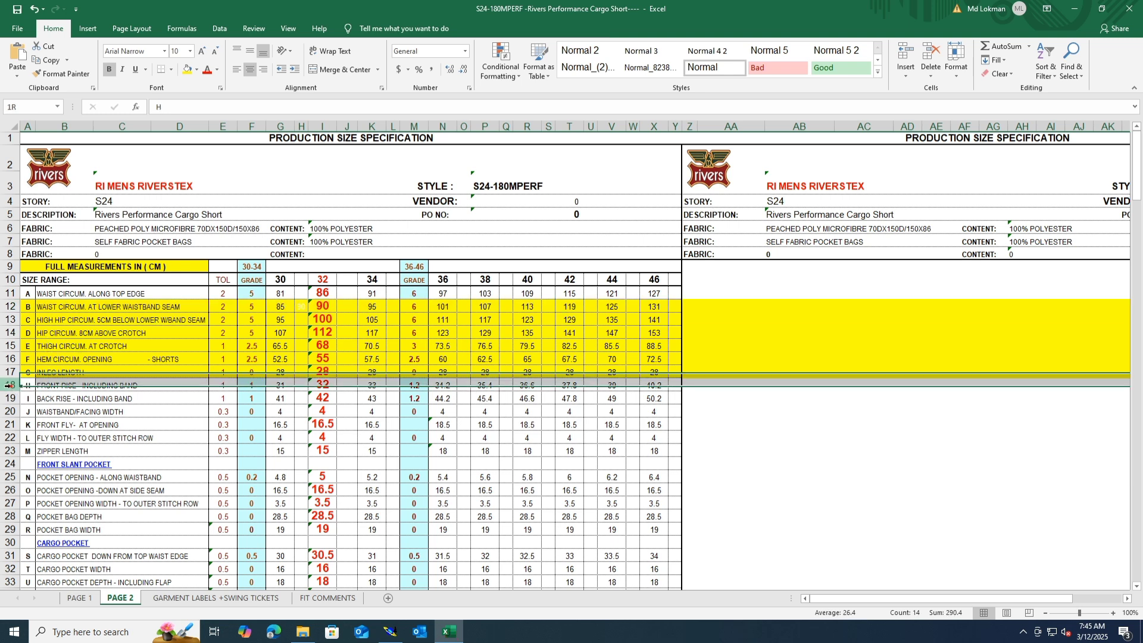
left_click(188, 69)
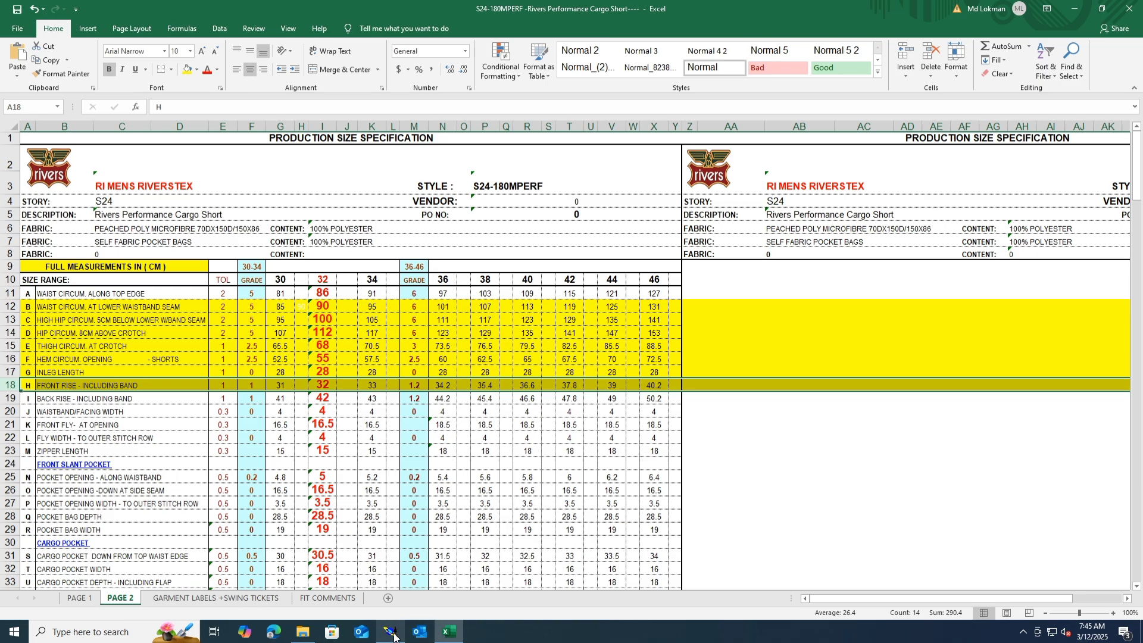
mouse_move(391, 634)
left_click(390, 574)
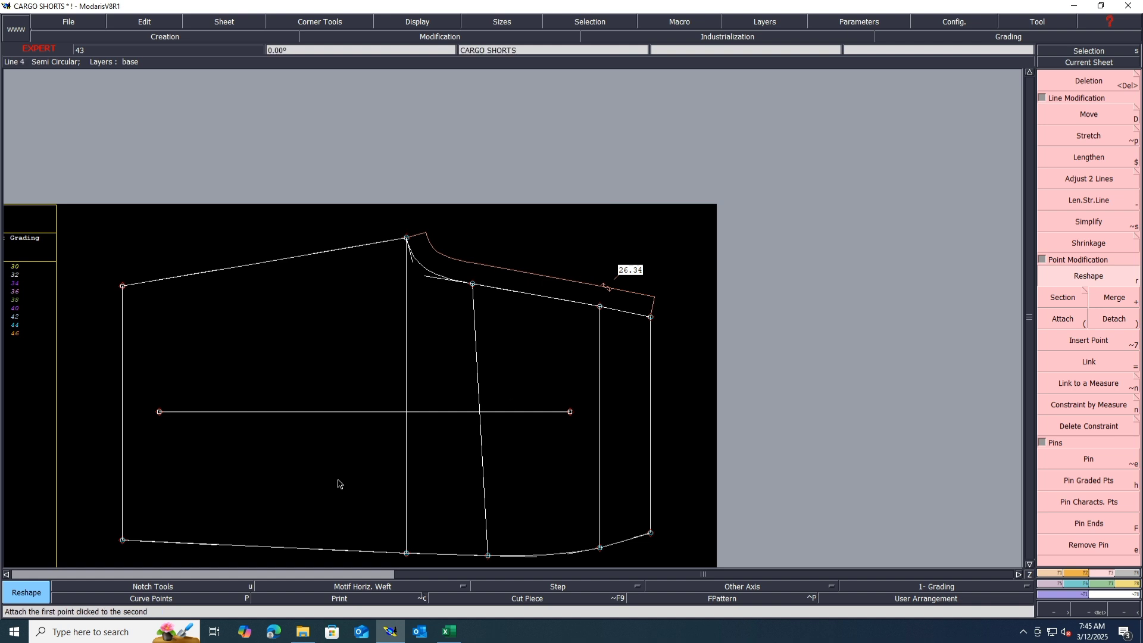
left_click(458, 635)
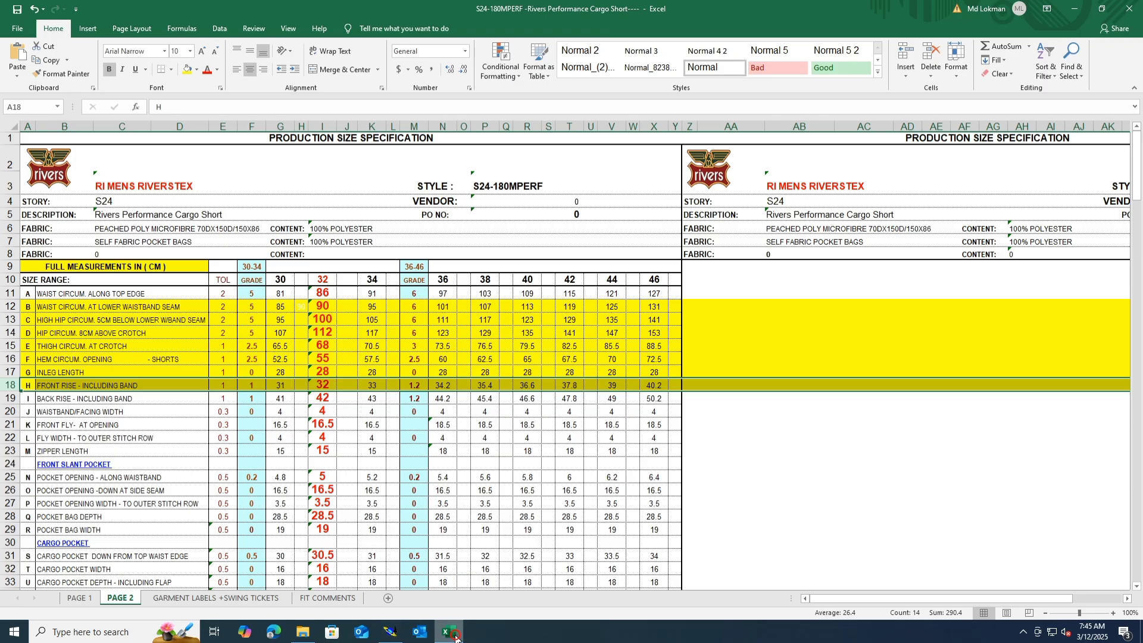
left_click(319, 386)
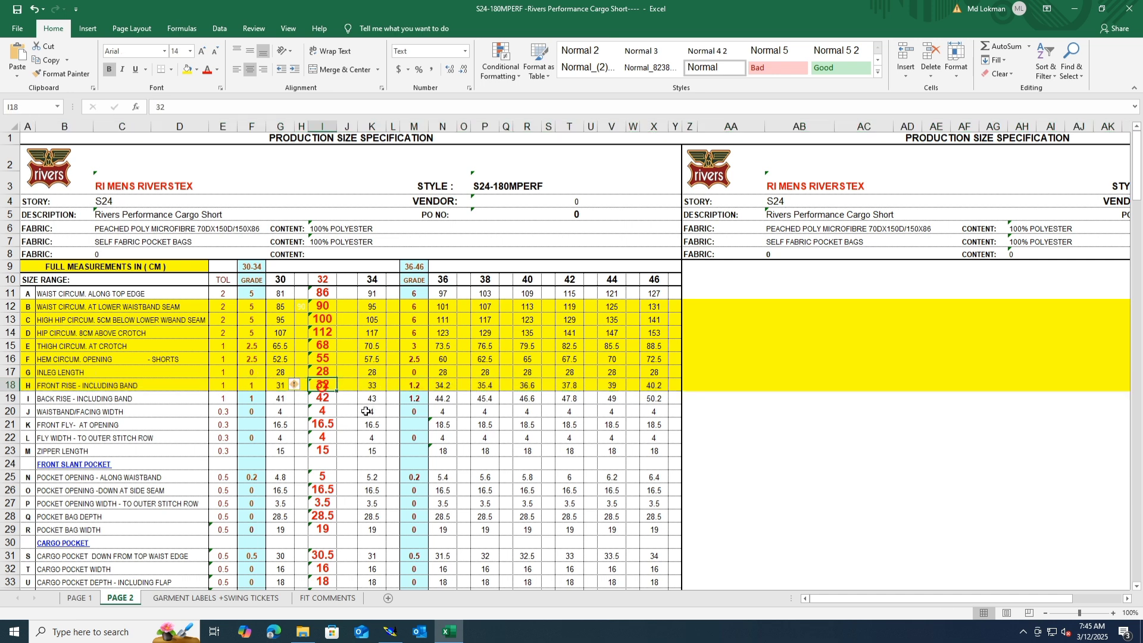
left_click(390, 632)
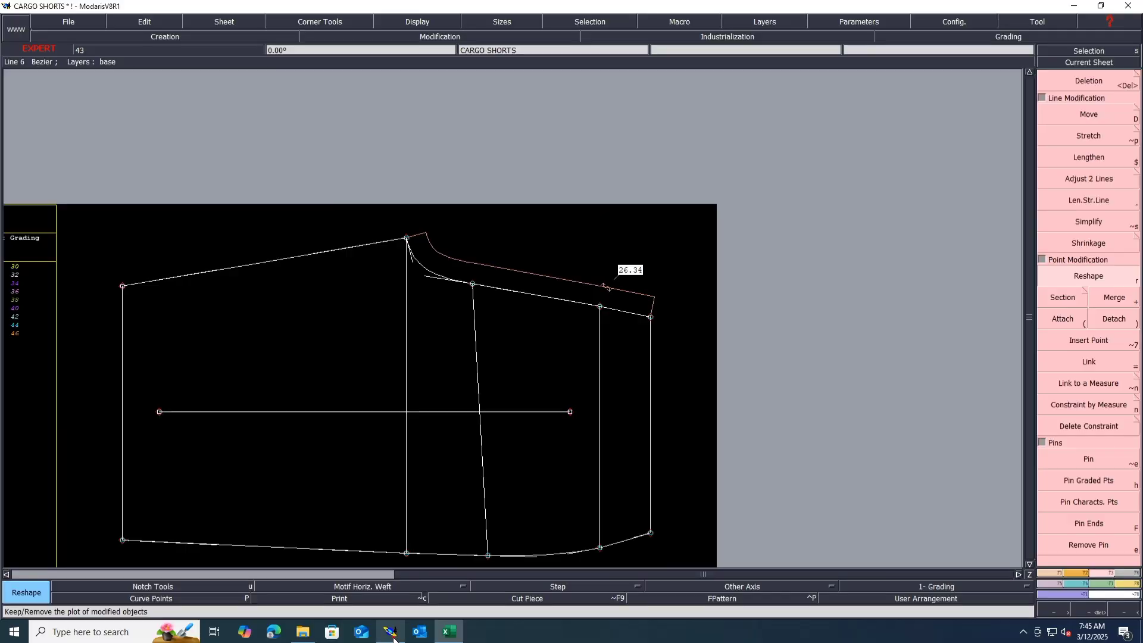
Move the waist and high hip lines together by 2 cm horizontally and 0 cm vertically to lengthen the front rise.
left_click_drag(704, 277, 584, 564)
key("d")
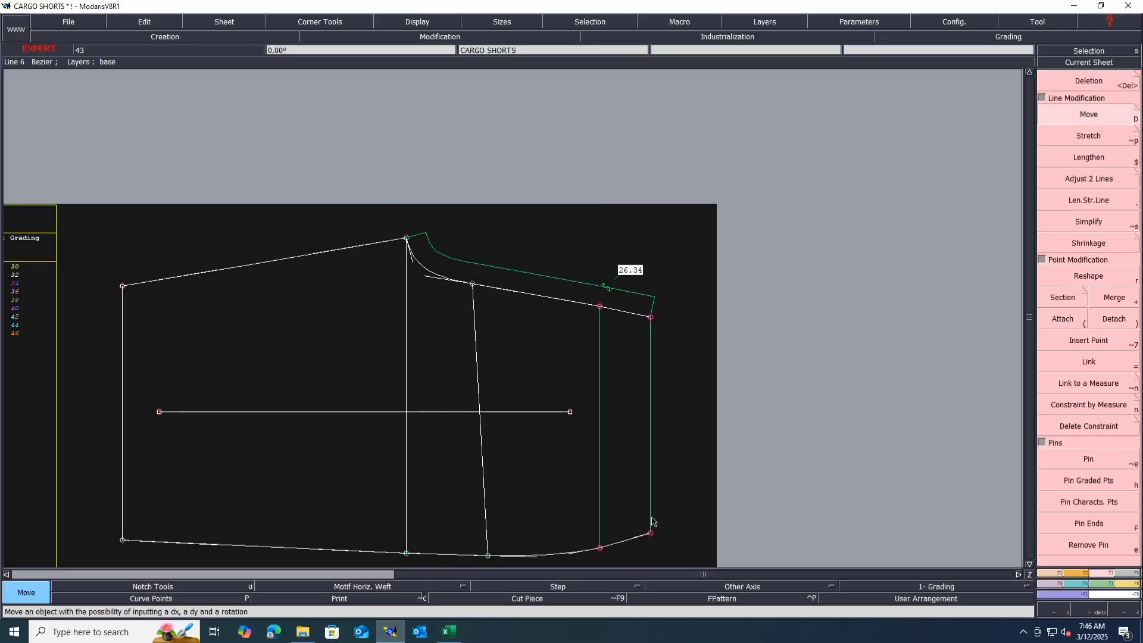
left_click(603, 548)
type("2")
key("Tab")
type("0")
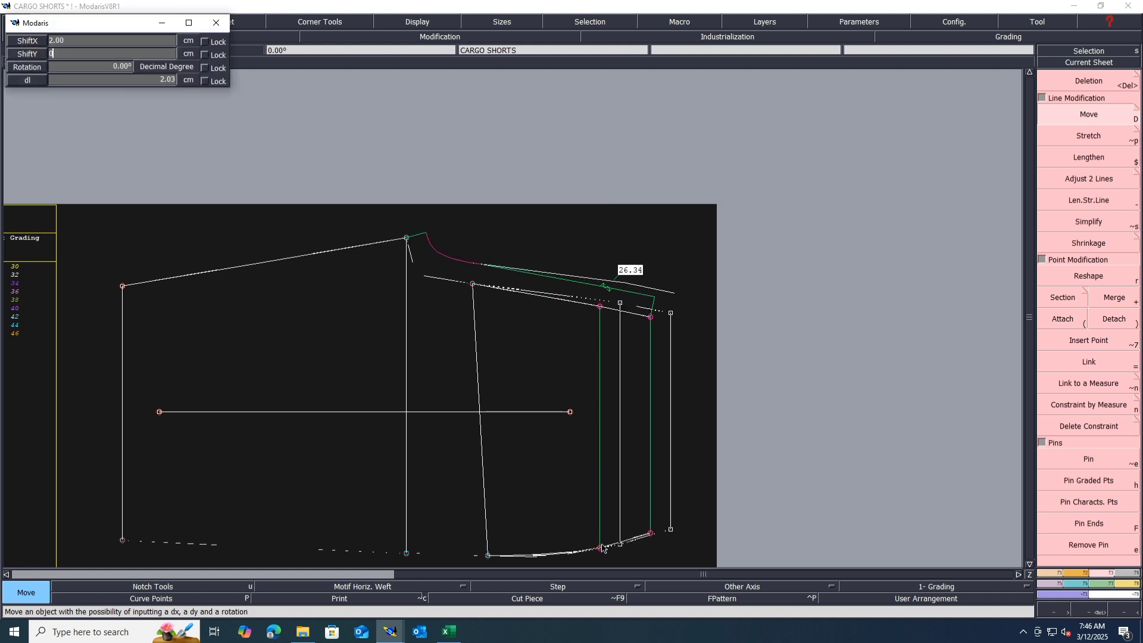
key("Return")
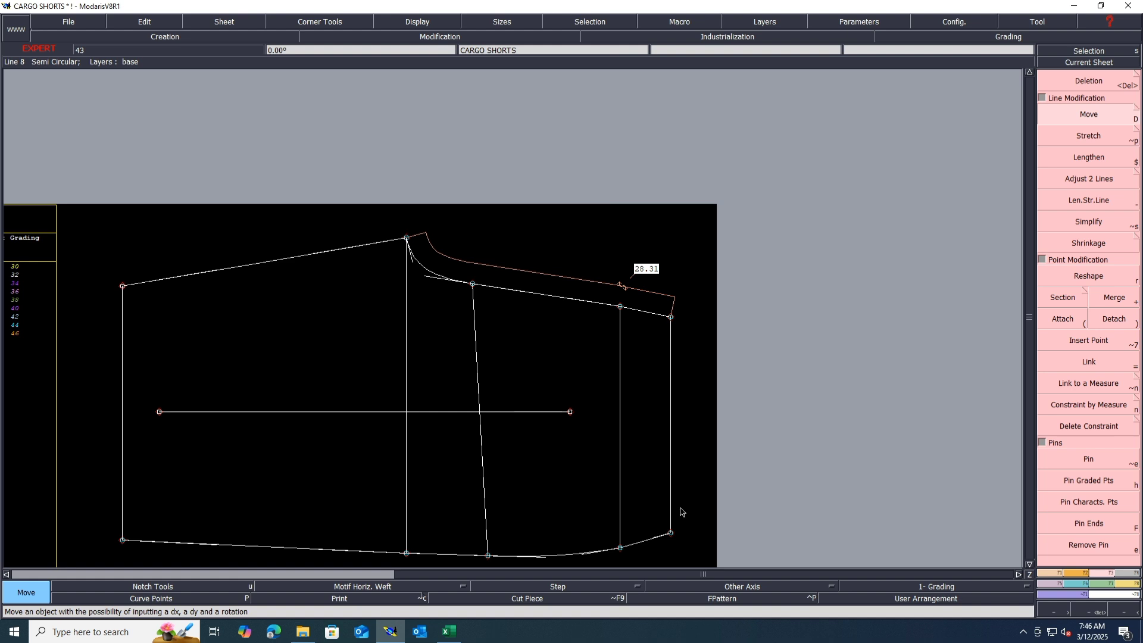
Move the side-seam end points of the waist and high hip lines slightly outward horizontally, undoing the first misplaced move.
left_click_drag(681, 512, 619, 550)
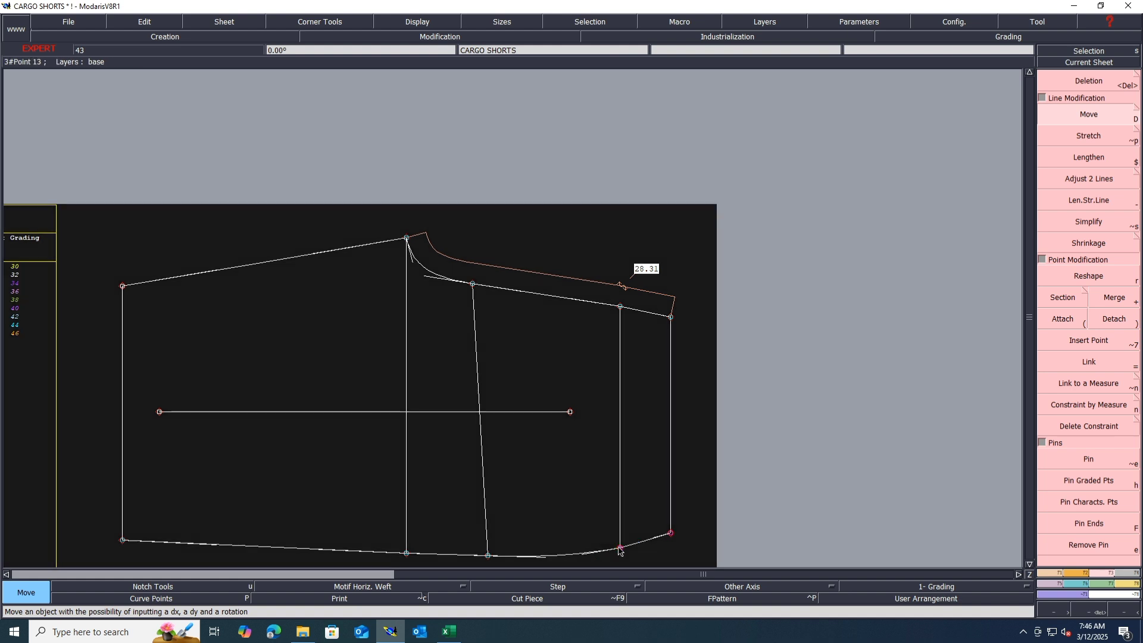
left_click(619, 551)
left_click(614, 542)
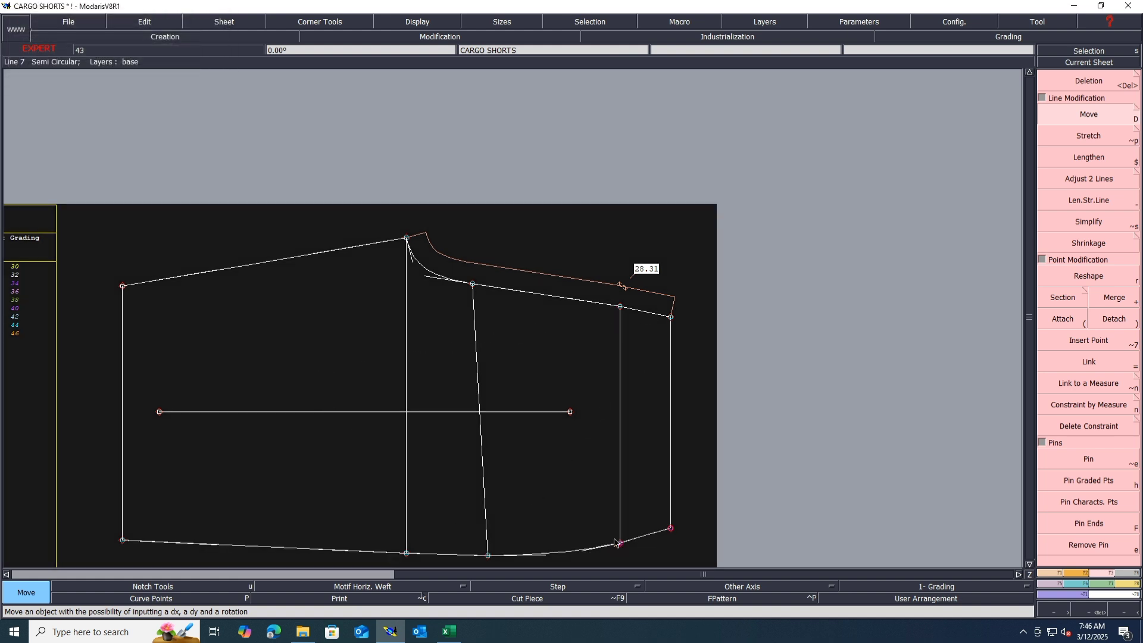
key("ctrl+z")
left_click(619, 550)
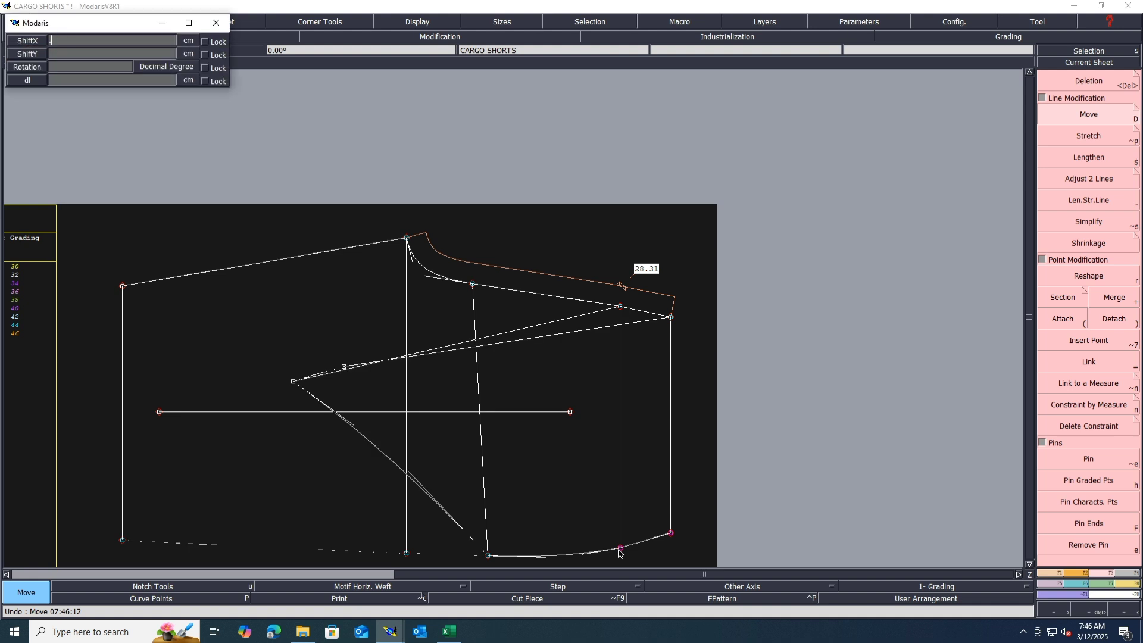
left_click(624, 552)
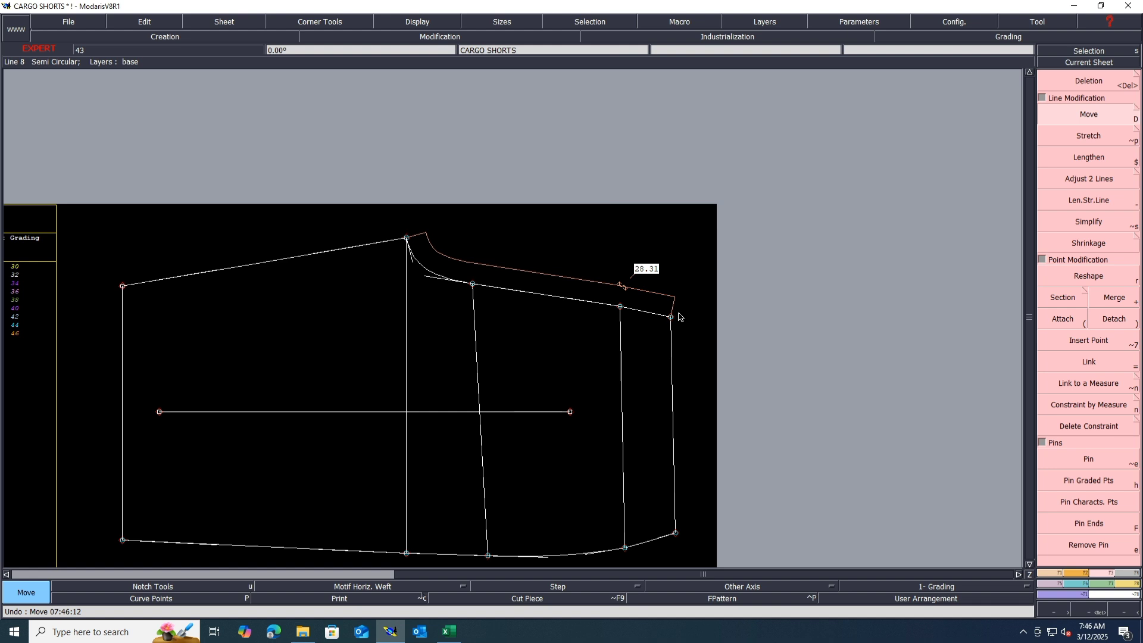
Move the centre-front end points of the waist and high hip lines by -0.3 cm horizontally and 0 cm vertically.
left_click_drag(697, 288, 598, 335)
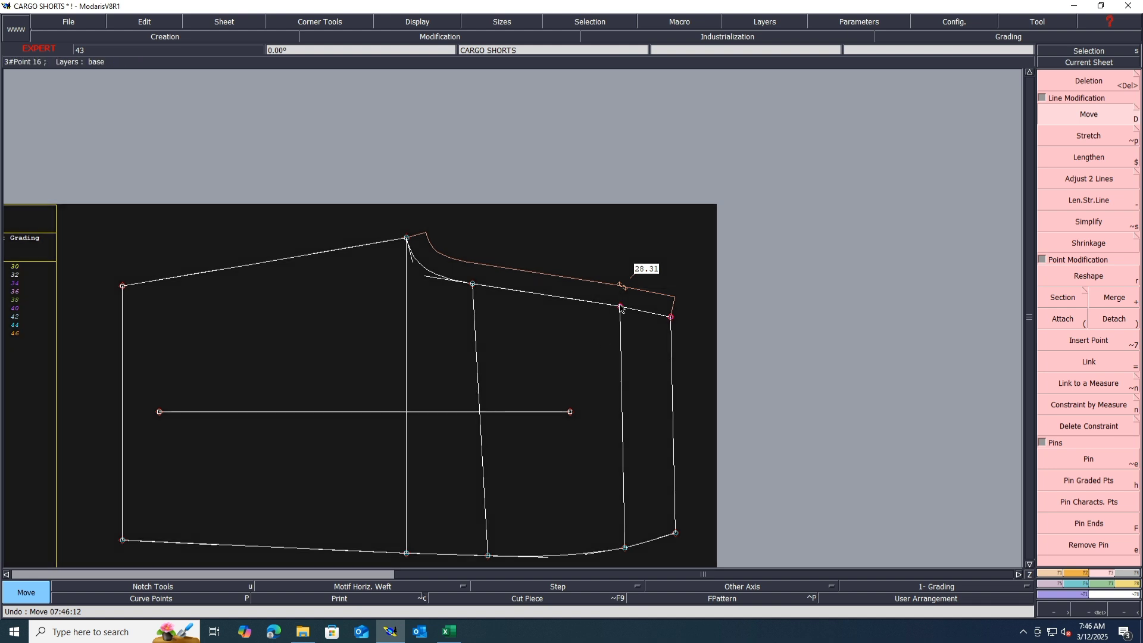
left_click(620, 306)
type("-.3")
key("Tab")
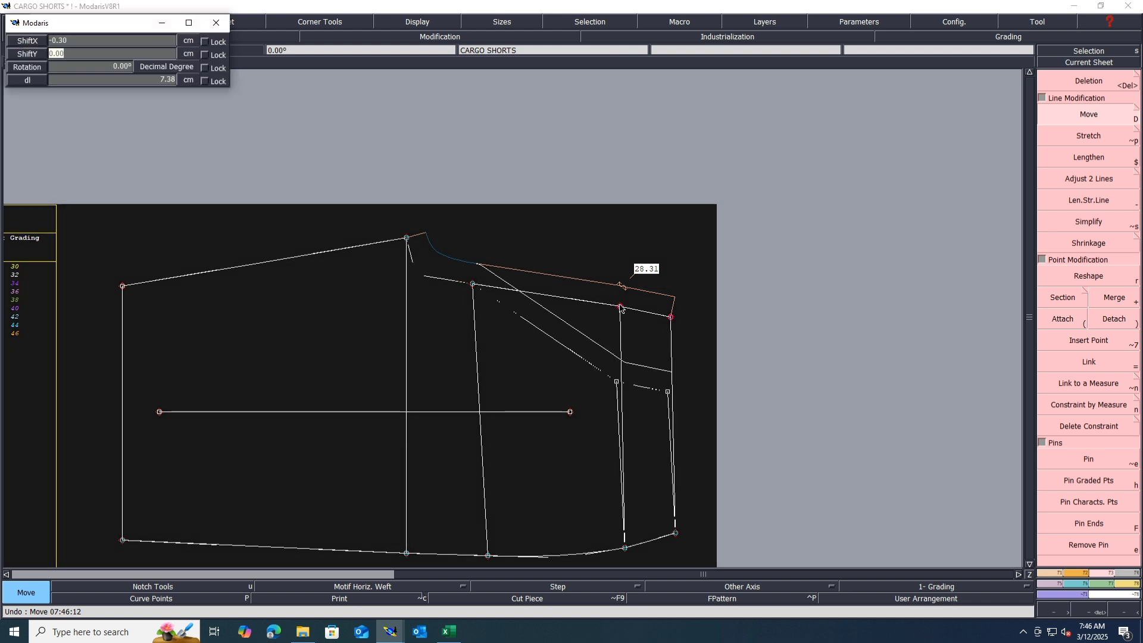
type("0")
key("Return")
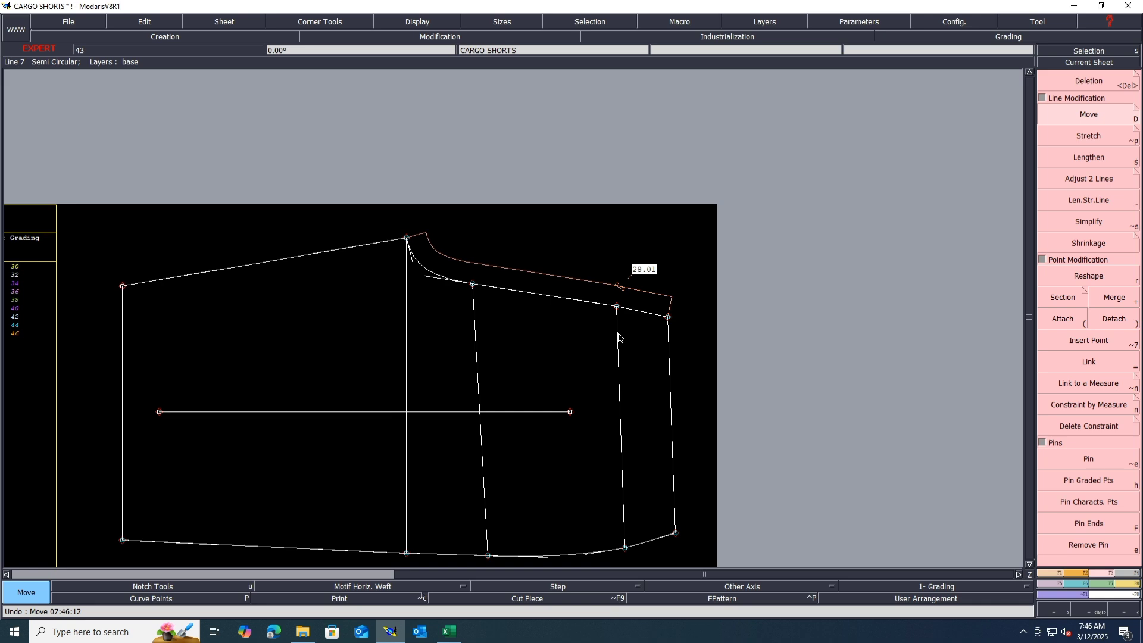
Check the size 32 measurements in the Excel specification, and back in Modaris add a dynamic length measure along the high hip line.
left_click(450, 633)
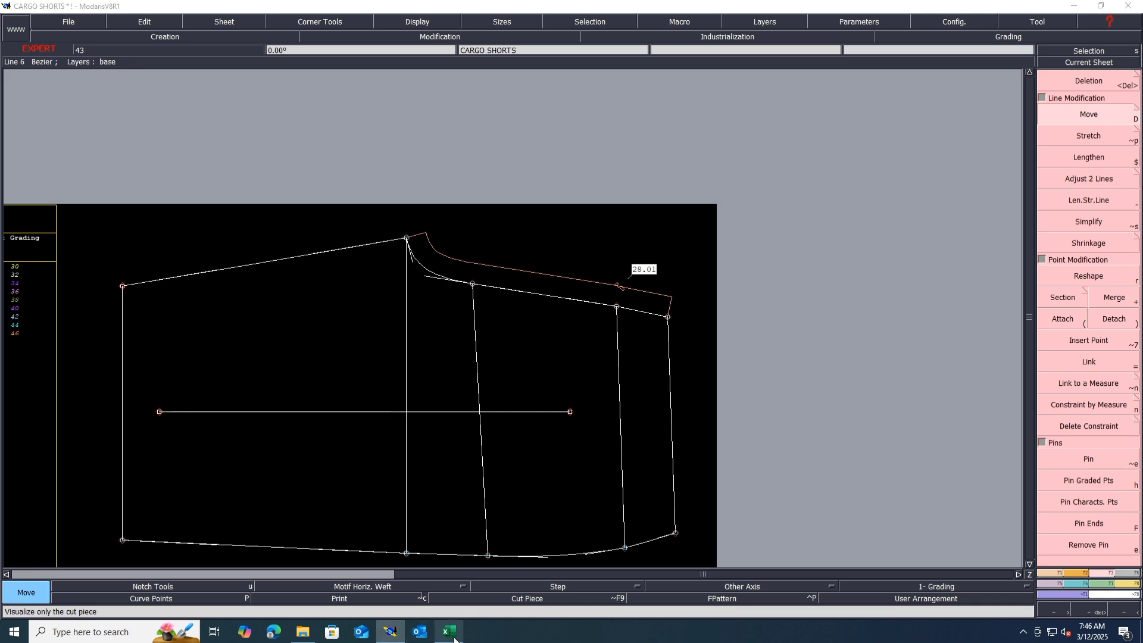
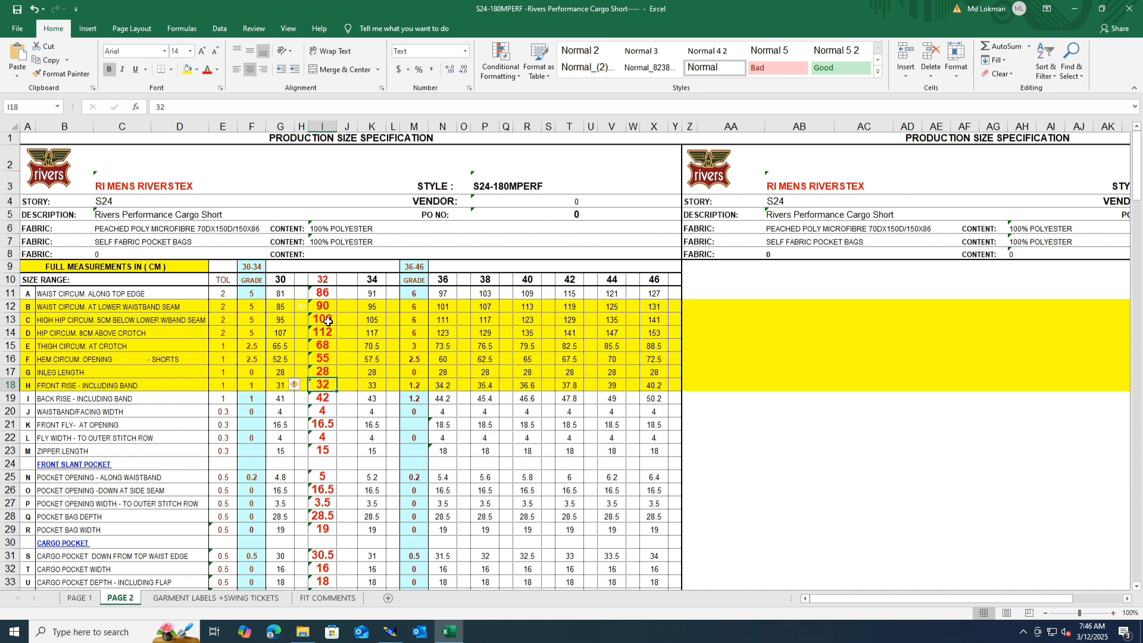
left_click(391, 633)
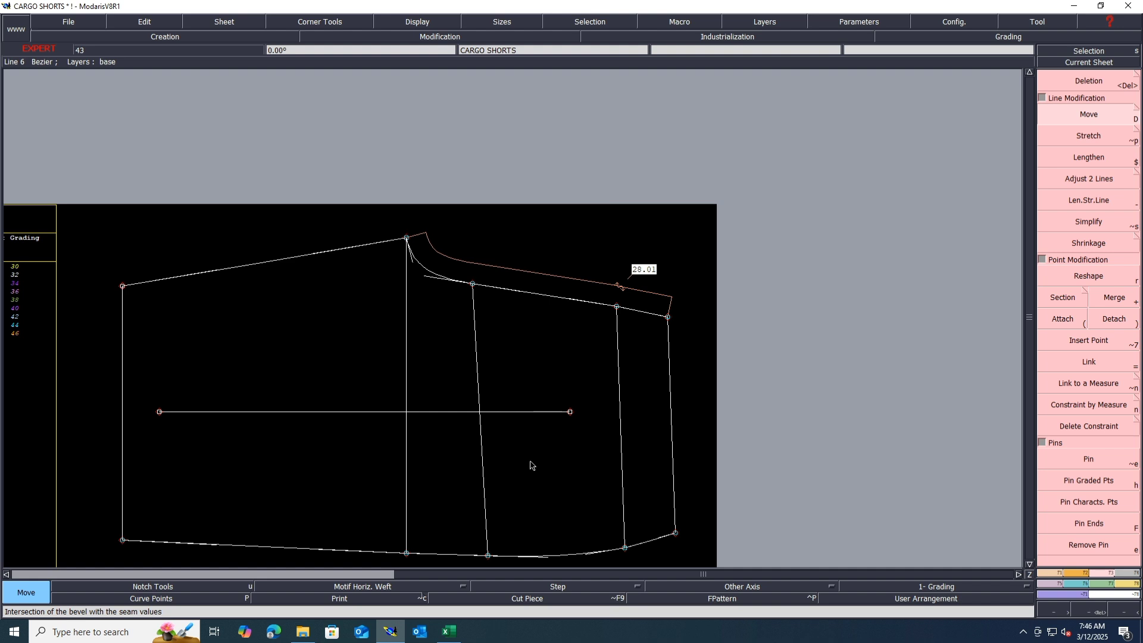
key("l")
left_click(619, 402)
left_click(644, 563)
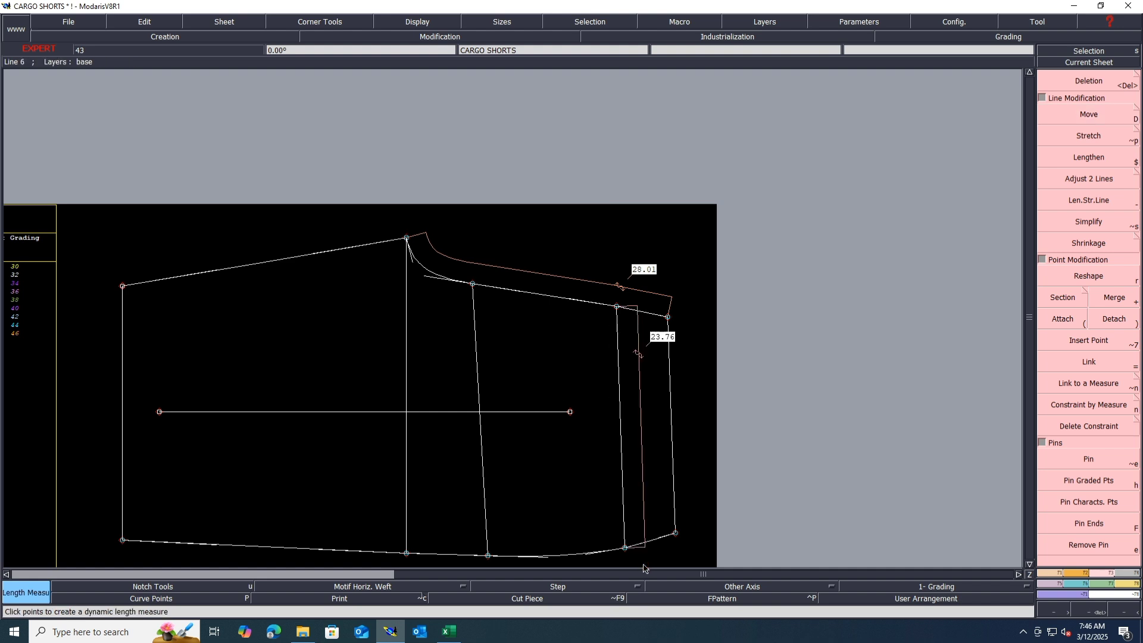
Move the high hip line's centre-front end point slightly inward, with a 0 cm horizontal shift and a small negative vertical shift.
left_click(1099, 113)
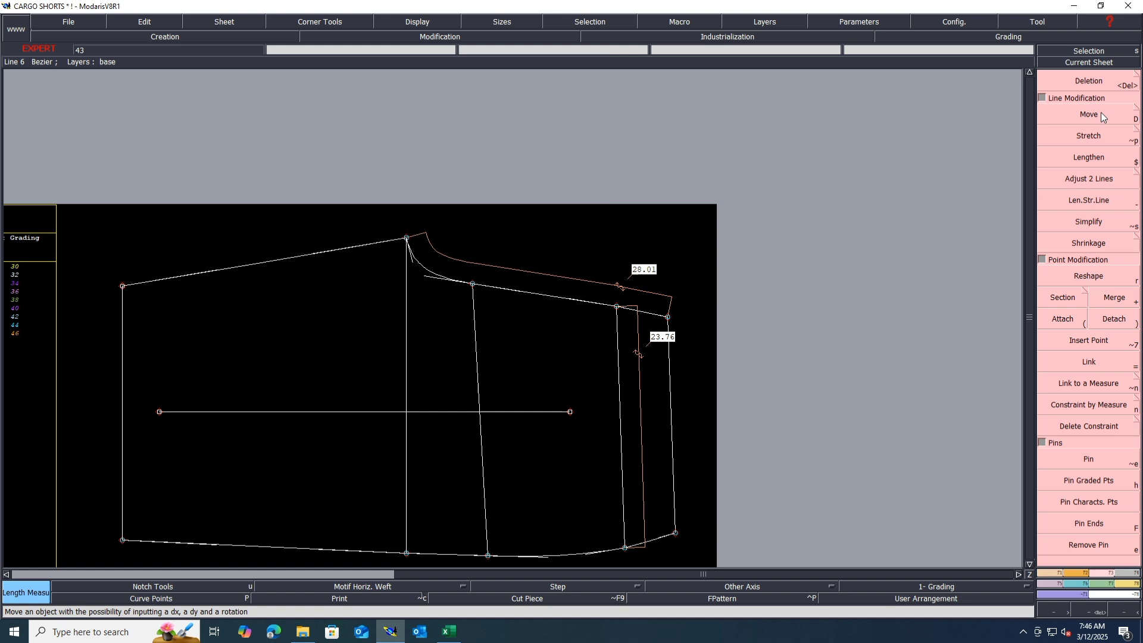
left_click(615, 307)
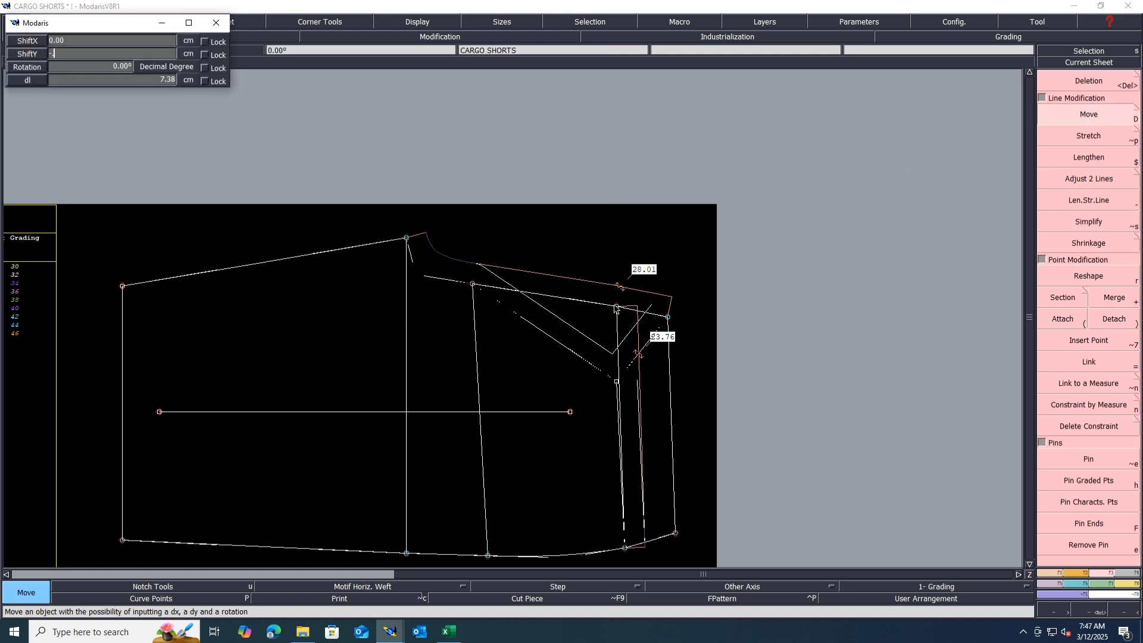
left_click(615, 307)
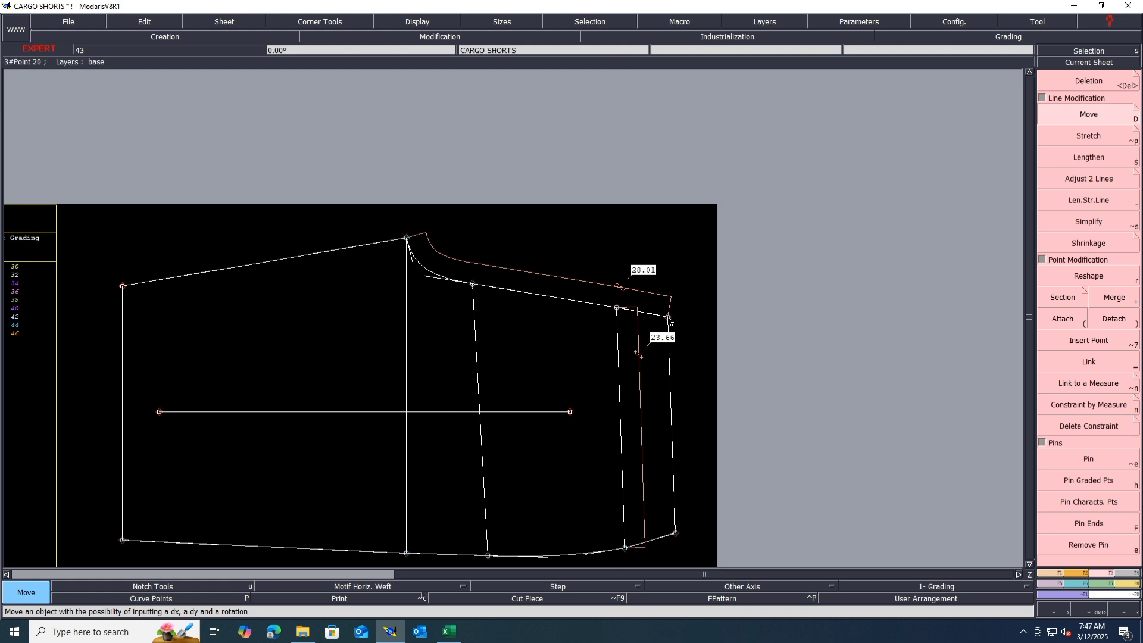
Simplify the straight waist line and reshape it into a smooth, shallow curve bending inward toward the high hip line.
scroll(666, 563, "up", 1)
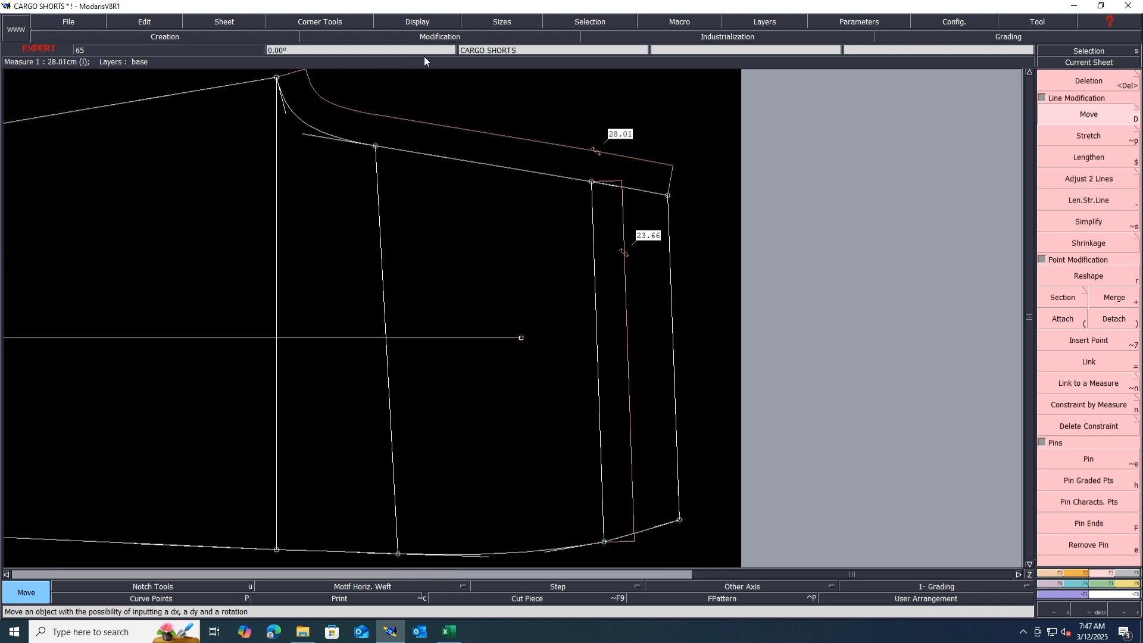
left_click(675, 318)
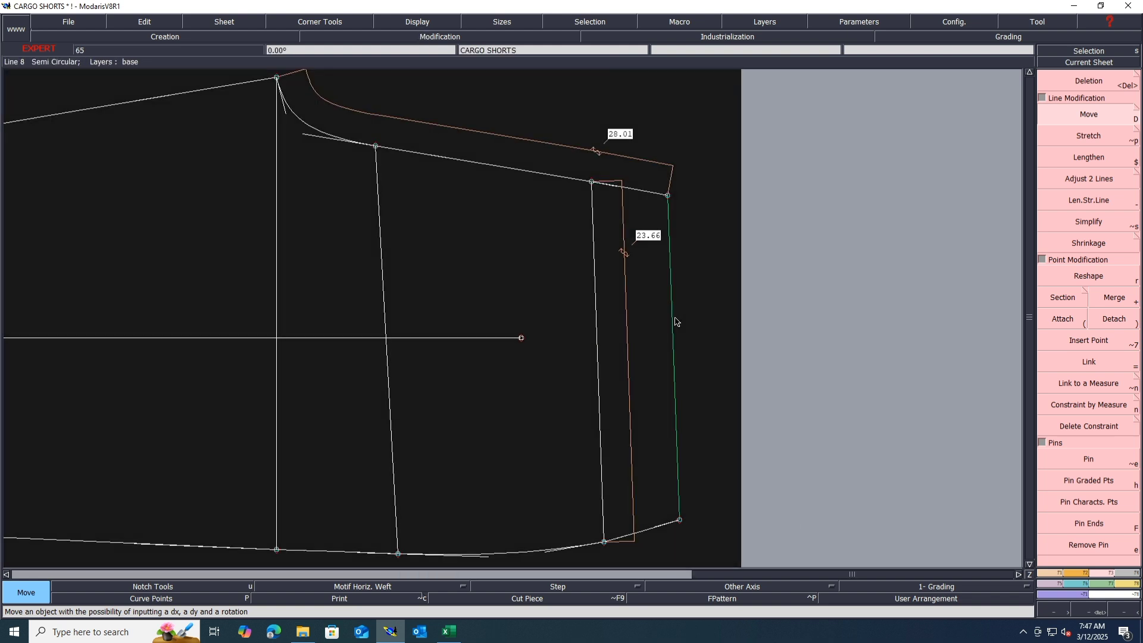
key("shift+s")
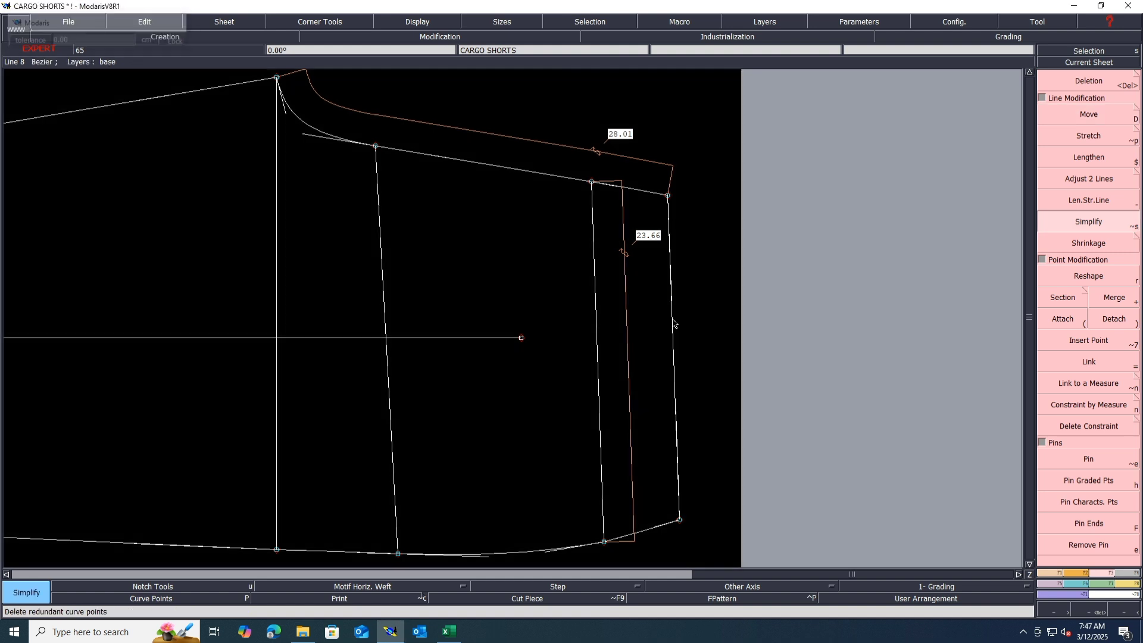
left_click(675, 324)
left_click(1091, 278)
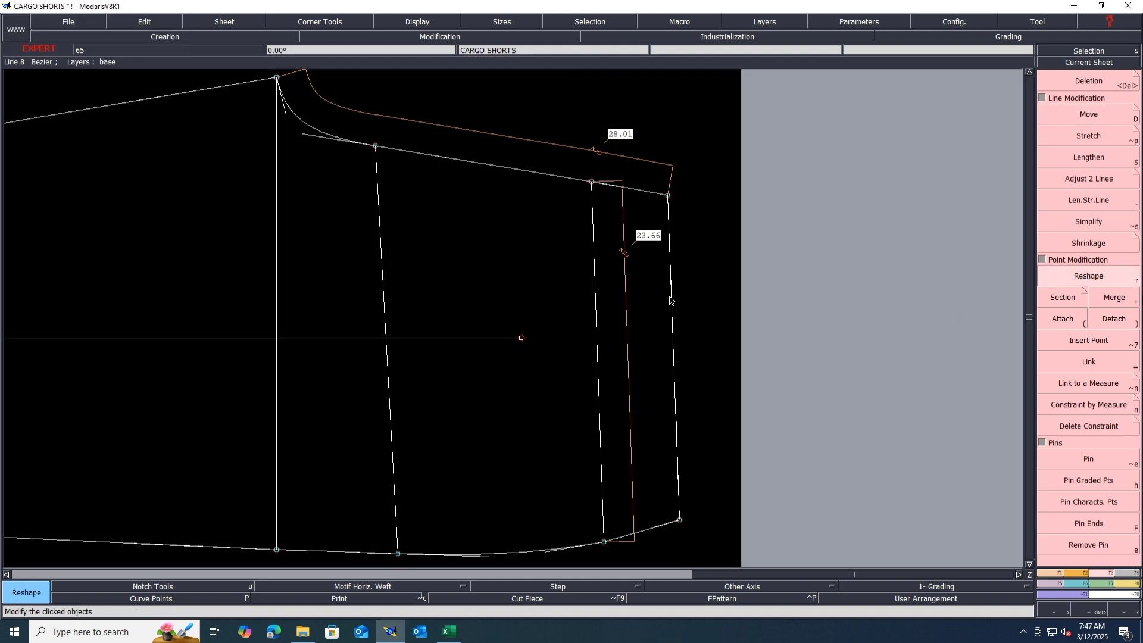
left_click(673, 305)
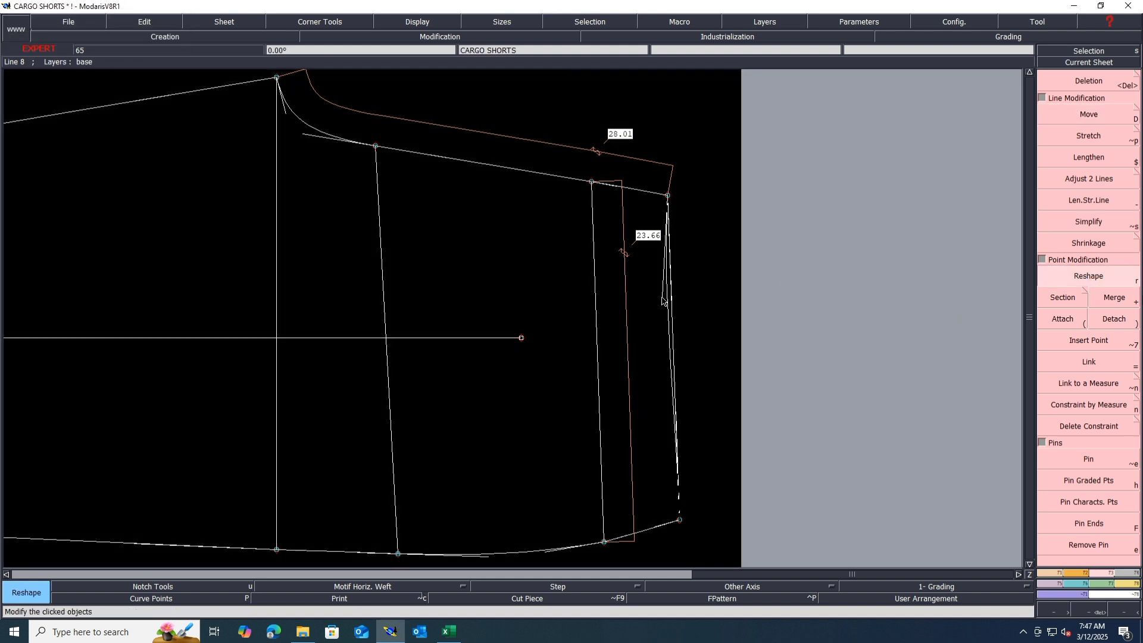
left_click(662, 418)
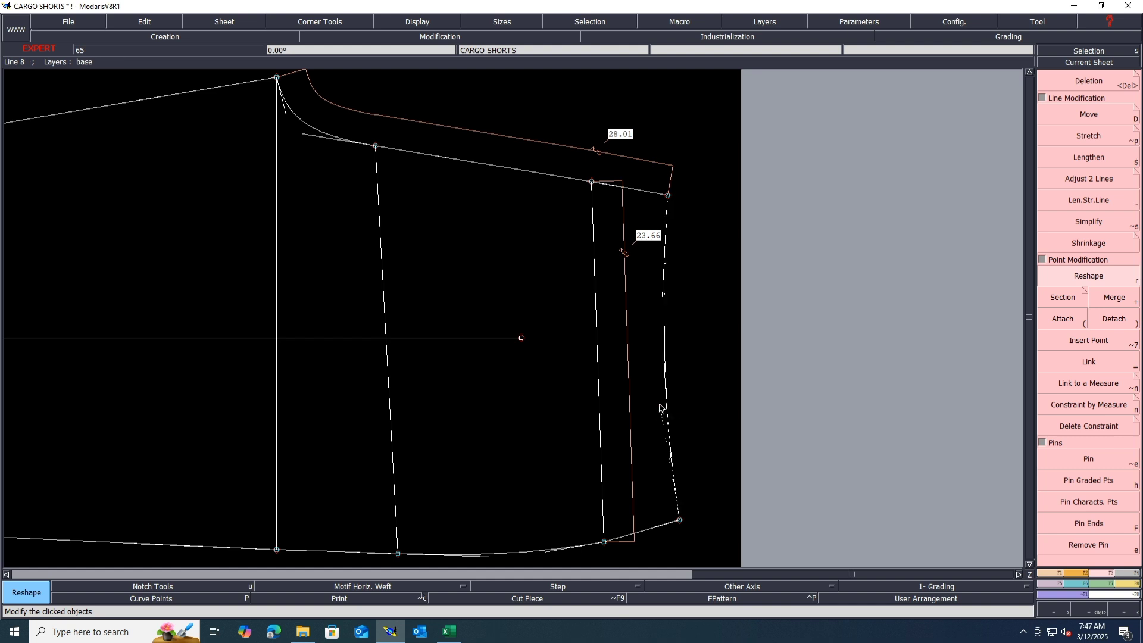
left_click(661, 292)
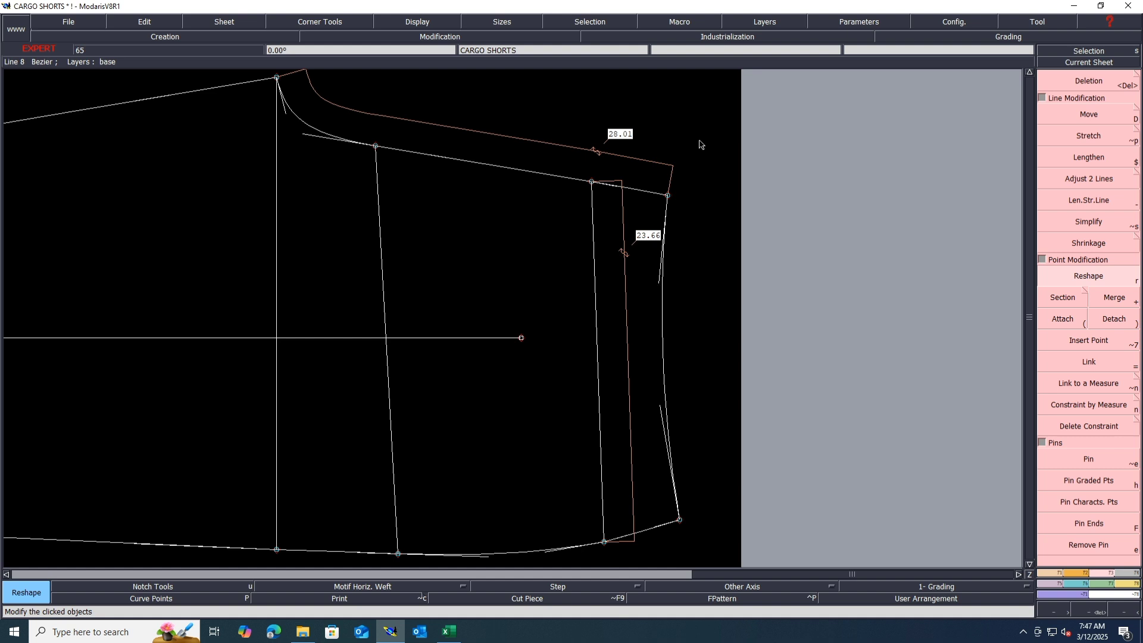
Move the waist and high hip lines together by 0 cm horizontally and 0.5 cm vertically, checking the move by undoing and redoing it.
left_click(1087, 115)
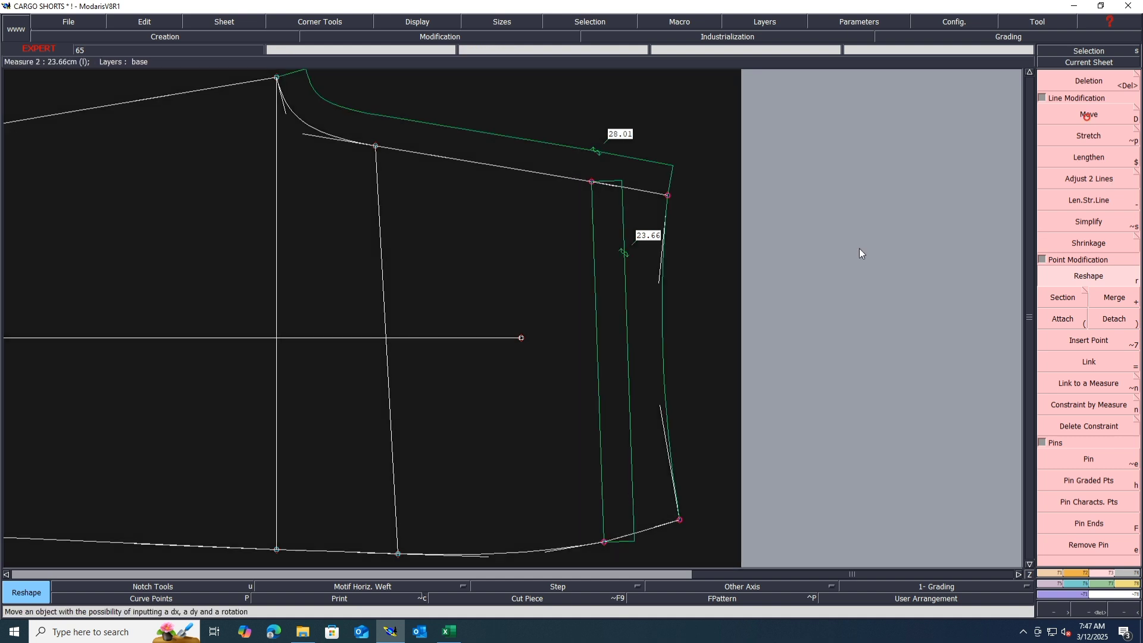
left_click(605, 542)
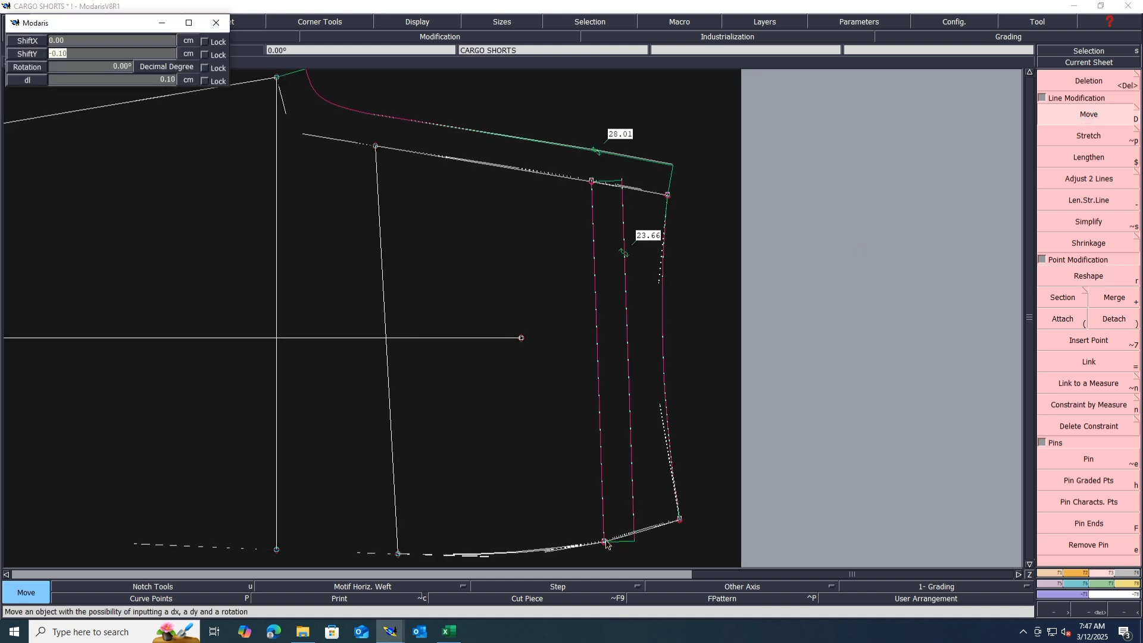
type("0.5")
key("Return")
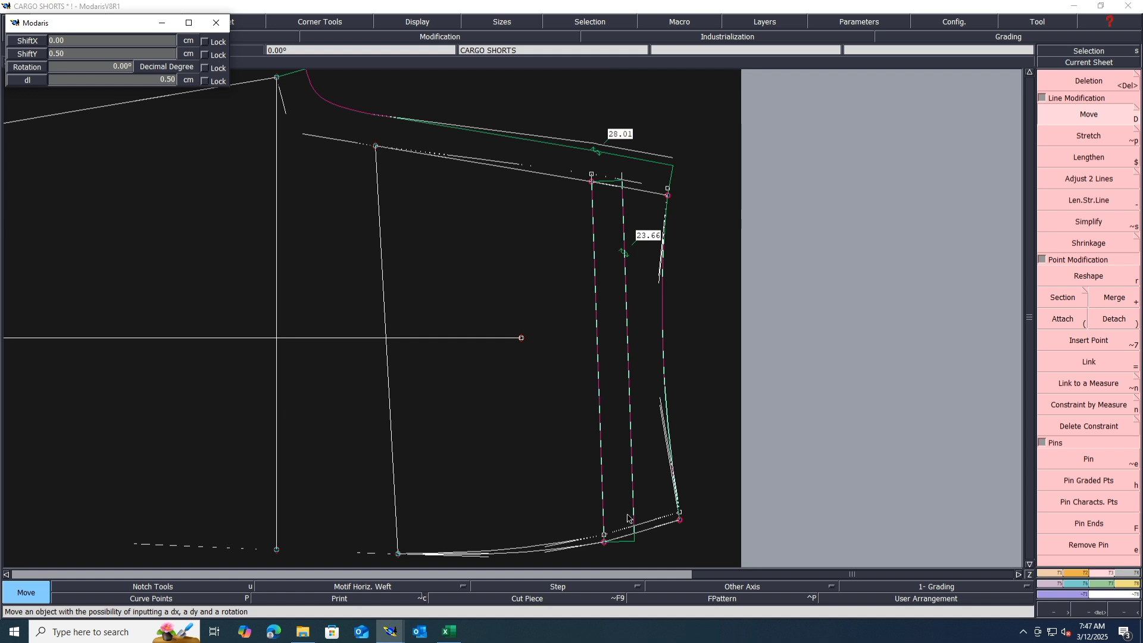
scroll(717, 454, "down", 1)
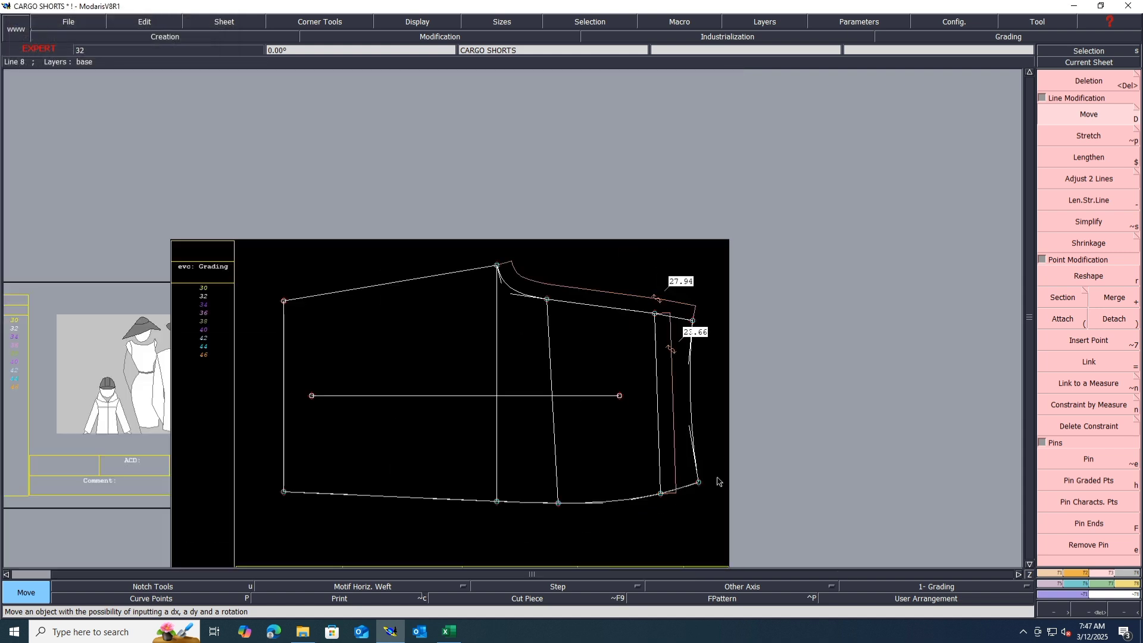
scroll(701, 513, "up", 1)
scroll(595, 498, "up", 2)
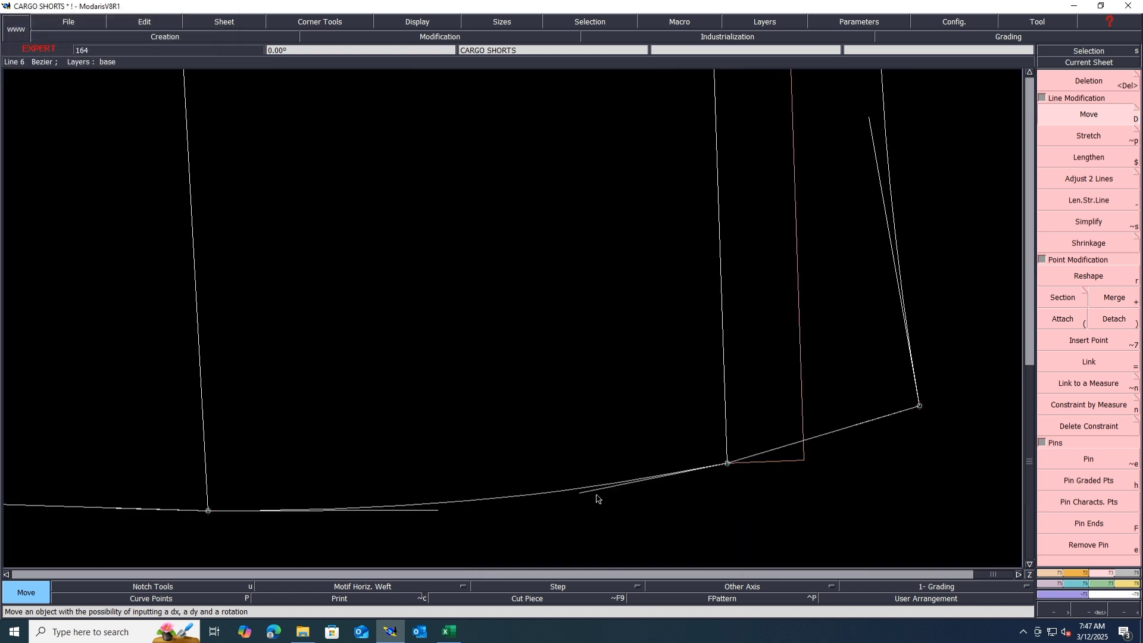
scroll(597, 499, "down", 2)
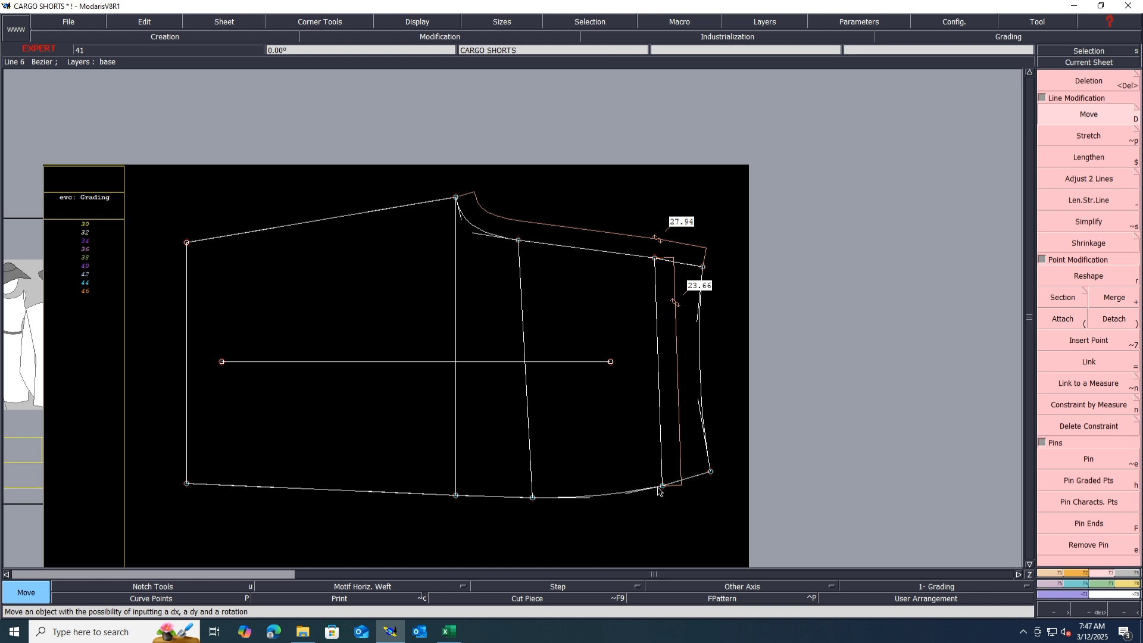
left_click(659, 491)
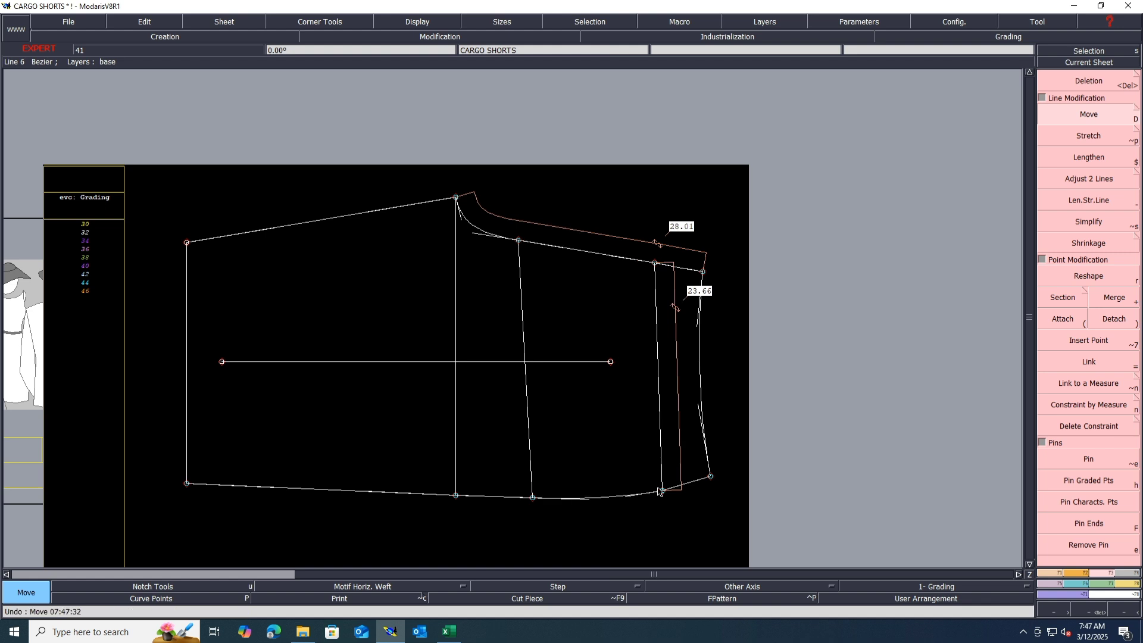
key("ctrl+z")
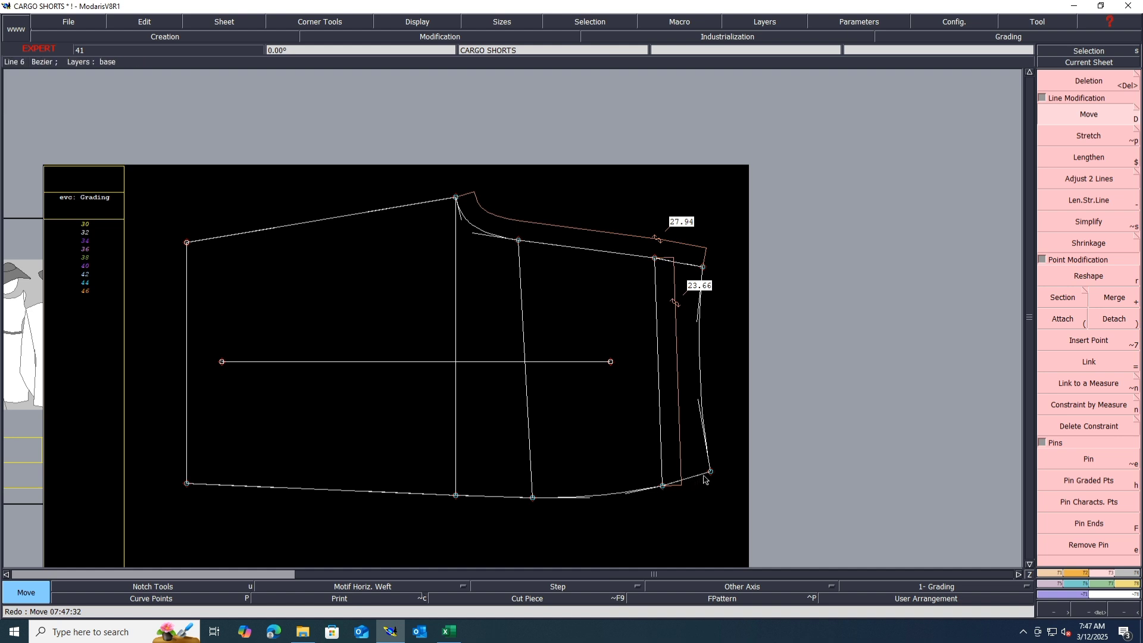
Move the high hip line horizontally a short distance away from the waist curve.
left_click(662, 462)
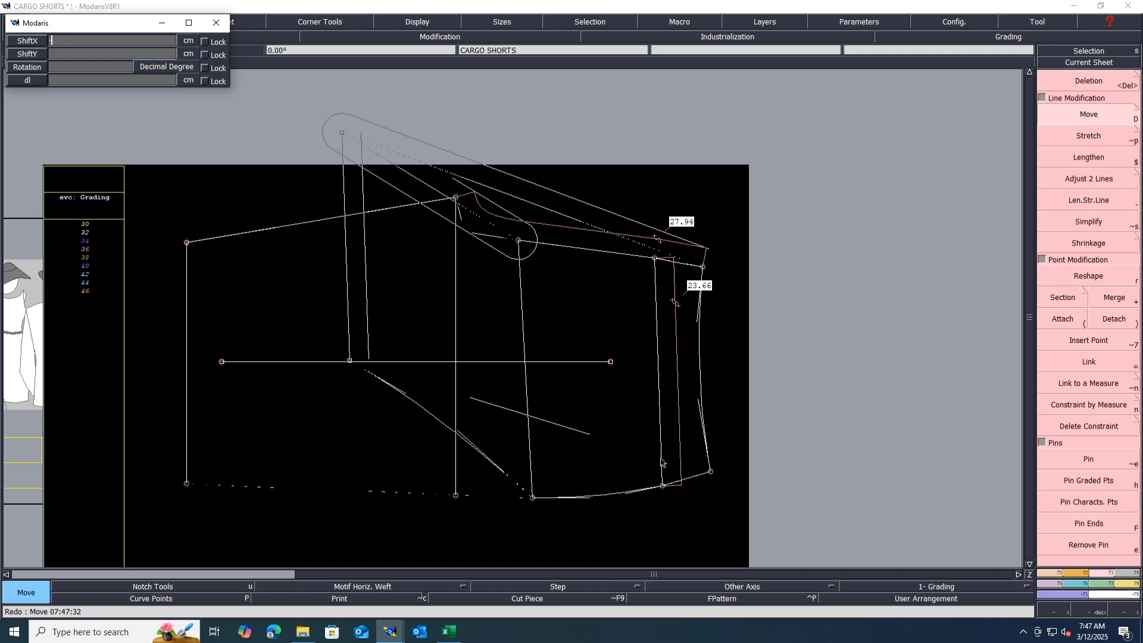
left_click(657, 461)
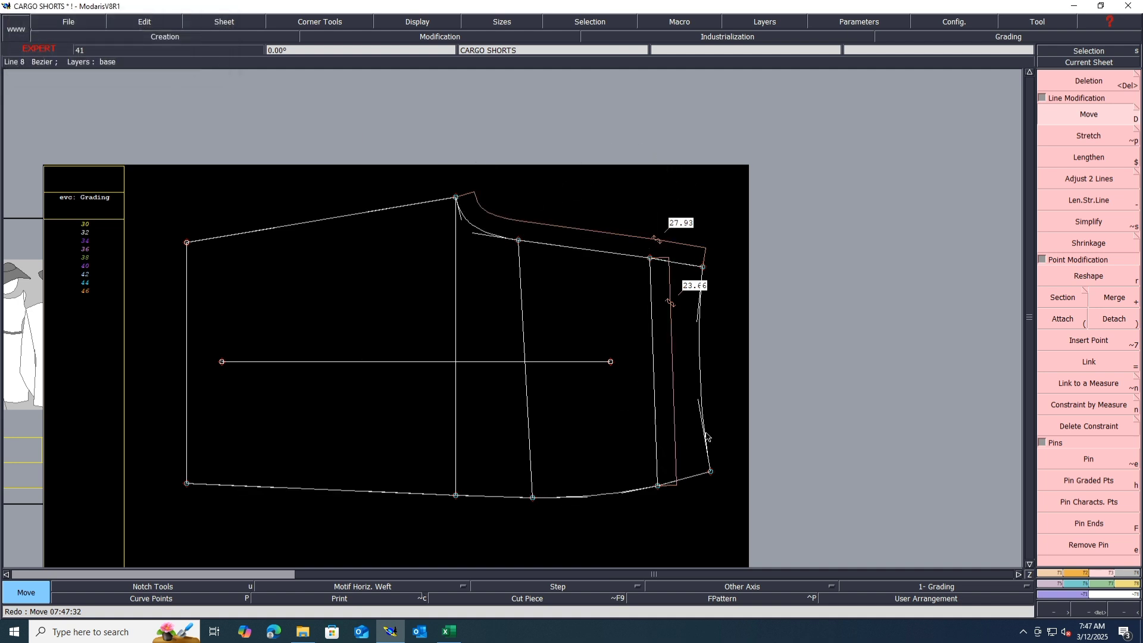
Add a dynamic length measure along the waist curve, check the size 32 values in the Excel specification and return to Modaris.
scroll(717, 391, "up", 1)
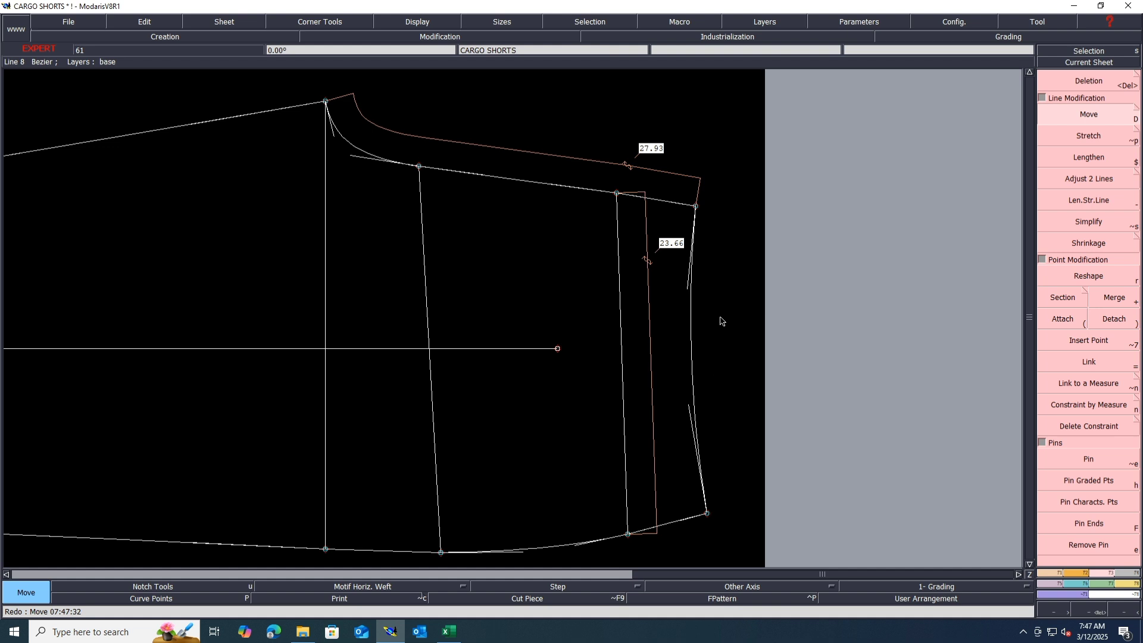
key("l")
left_click(689, 306)
left_click(736, 520)
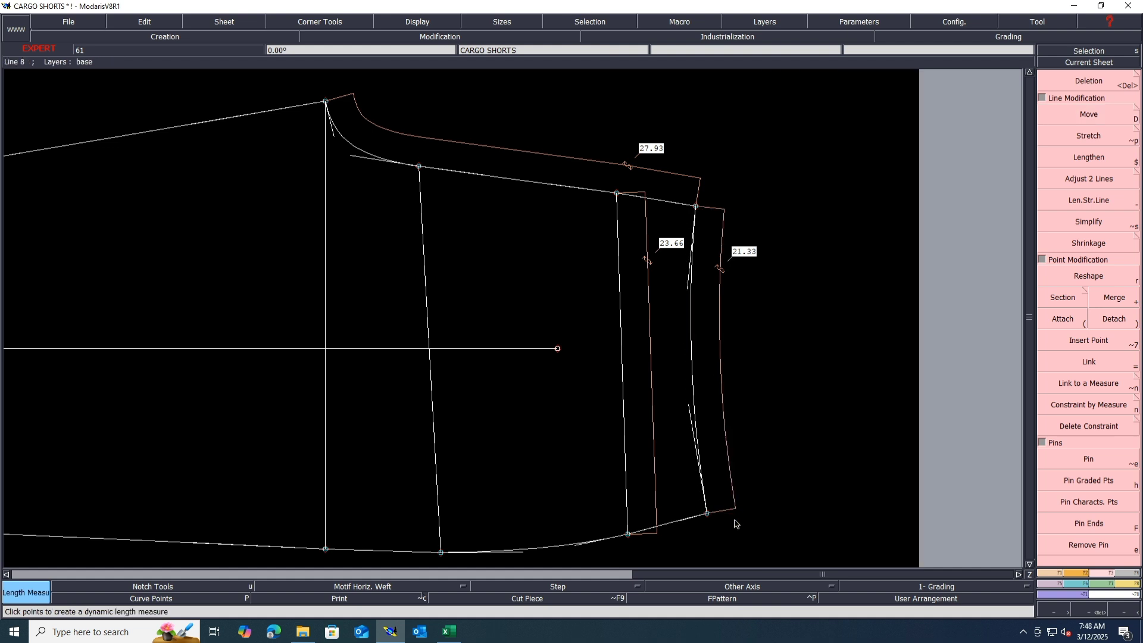
left_click(448, 631)
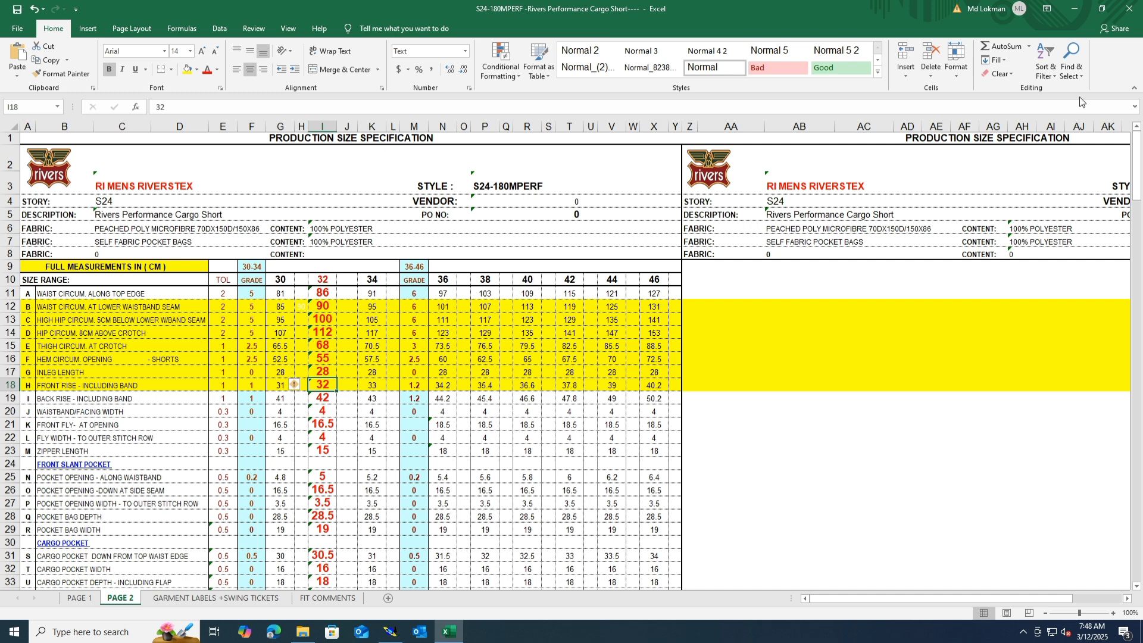
left_click(391, 633)
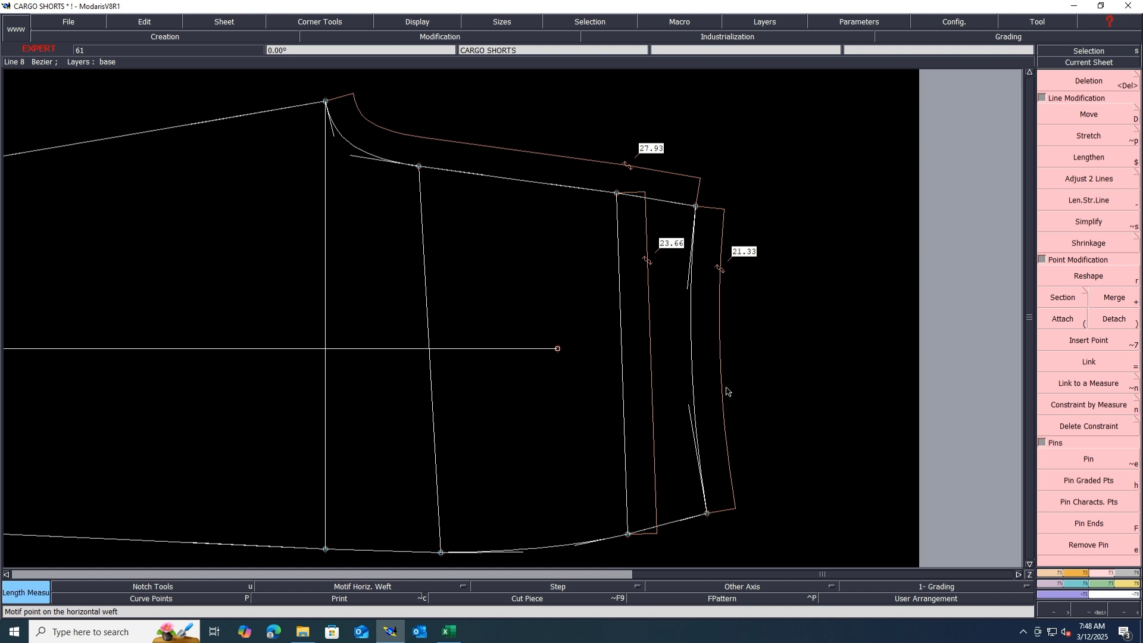
Move the waist curve's centre-front end point by 0 cm horizontally and 0.15 cm vertically, twice.
left_click(1089, 114)
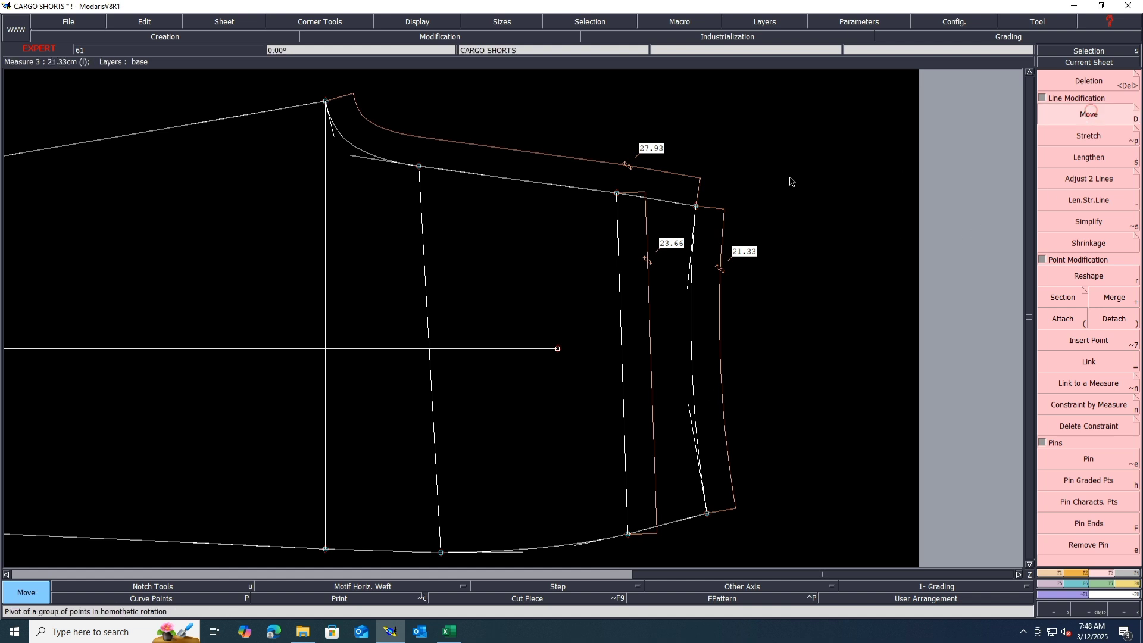
left_click(696, 207)
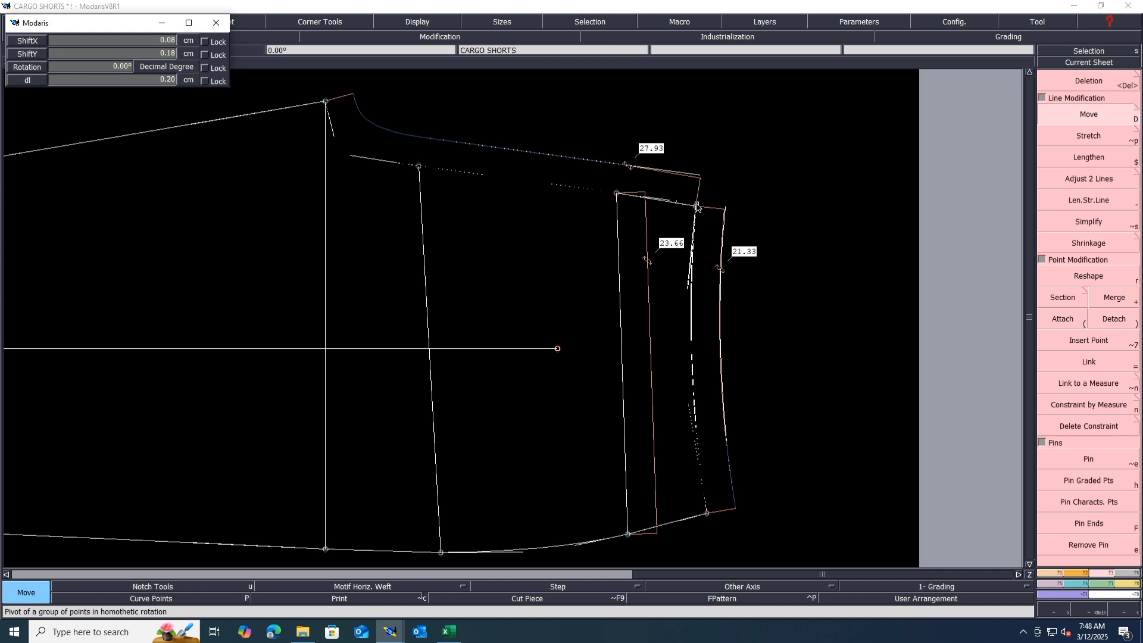
type(".15")
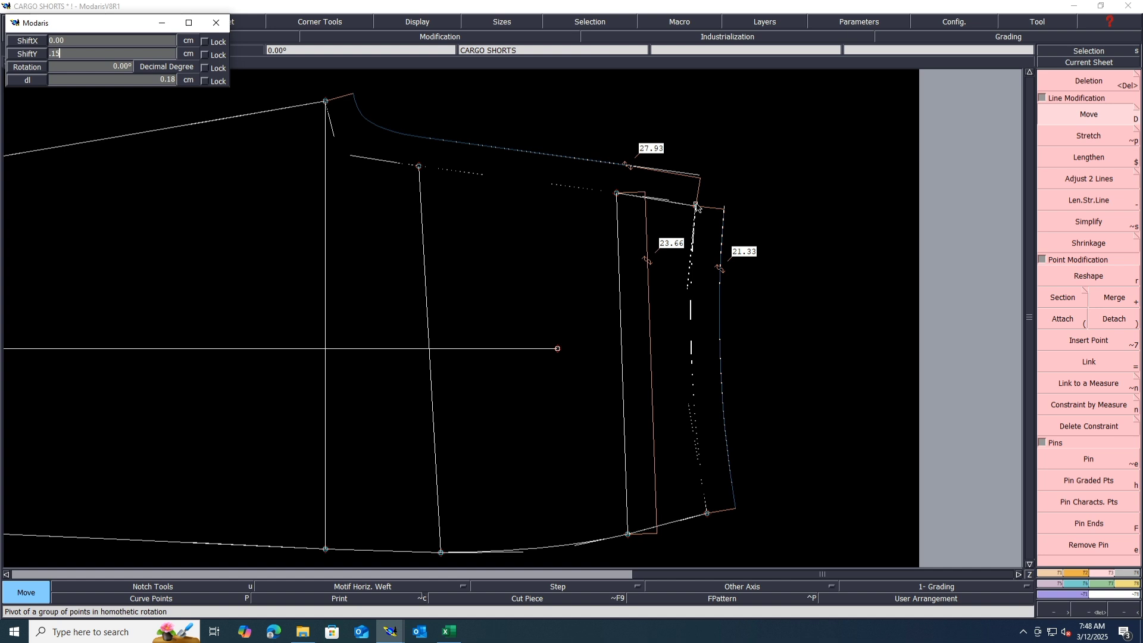
key("Return")
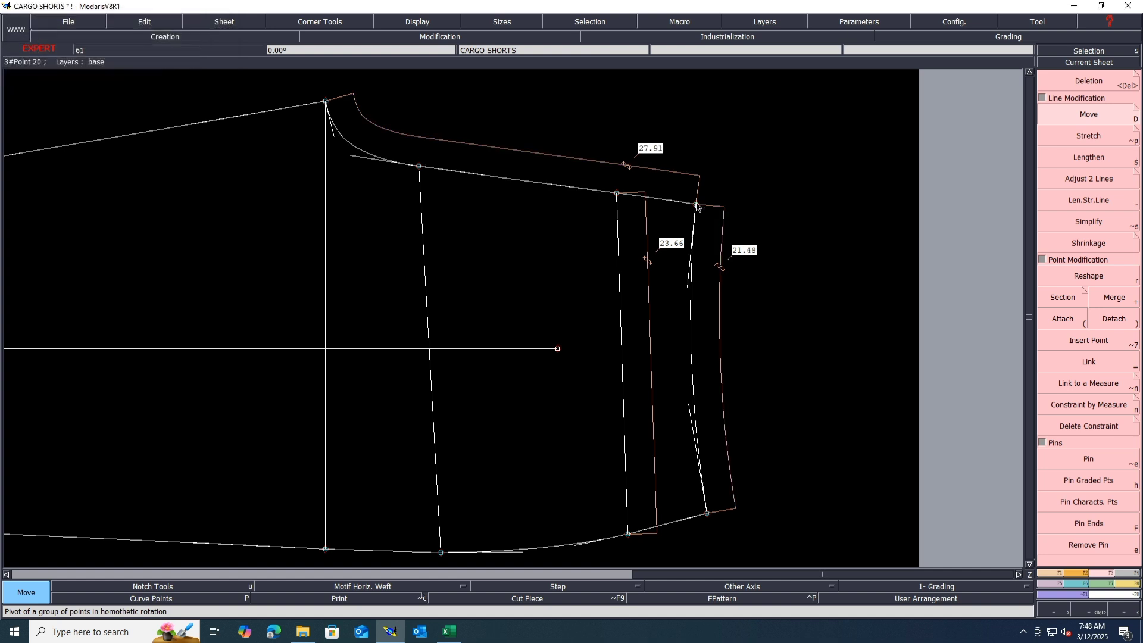
left_click(695, 205)
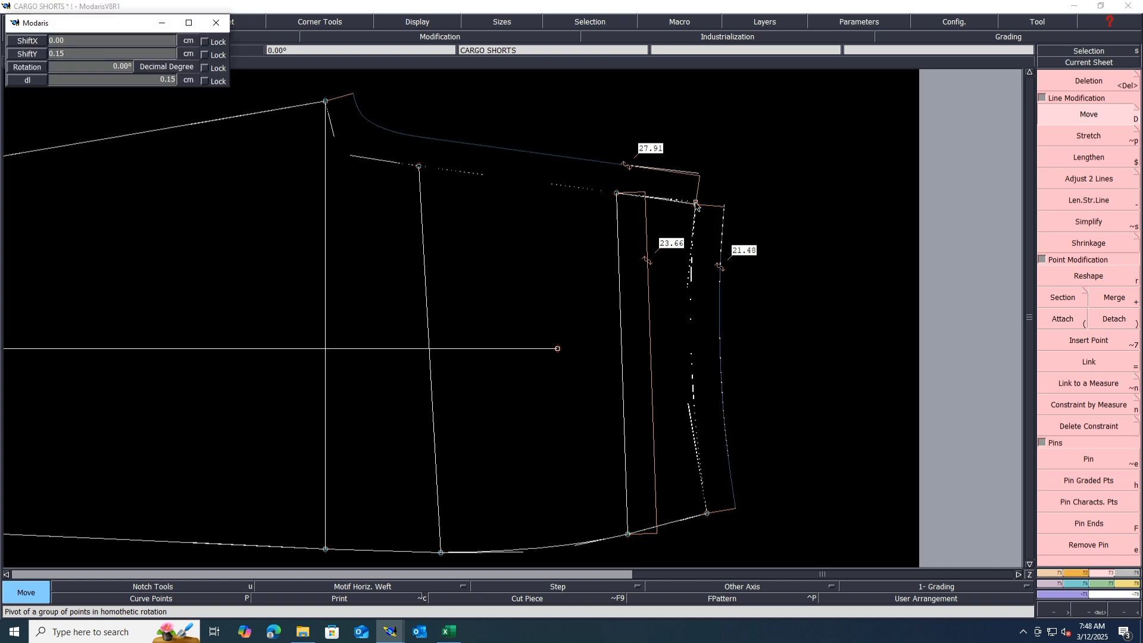
left_click(696, 202)
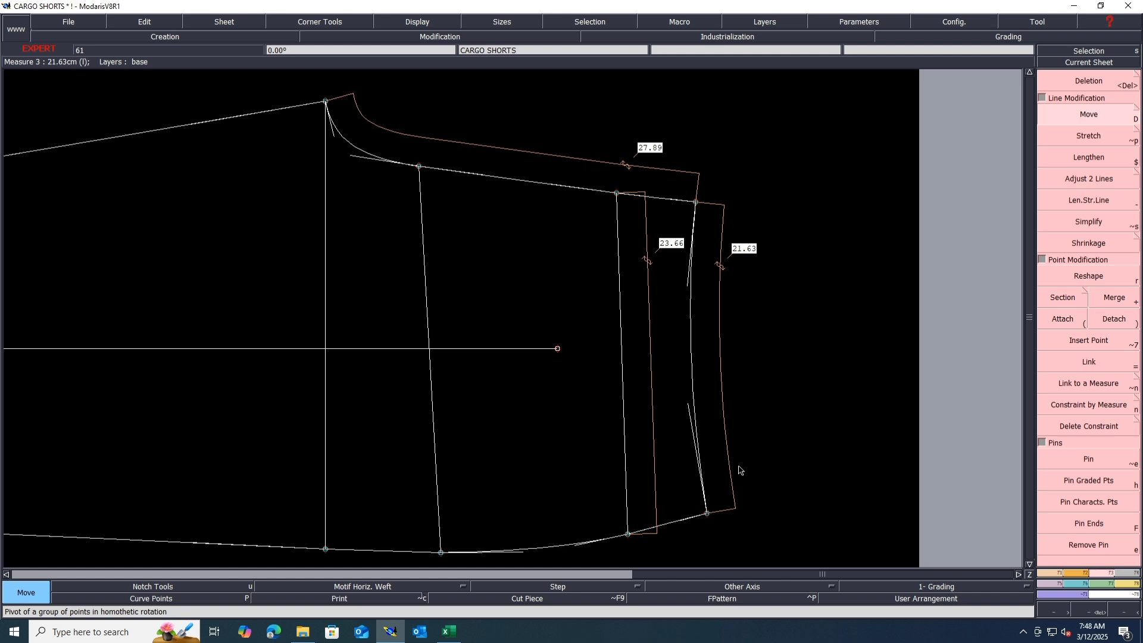
Move the waist curve's side-seam end point vertically by -0.15 cm.
left_click(708, 516)
type("-.15")
key("Return")
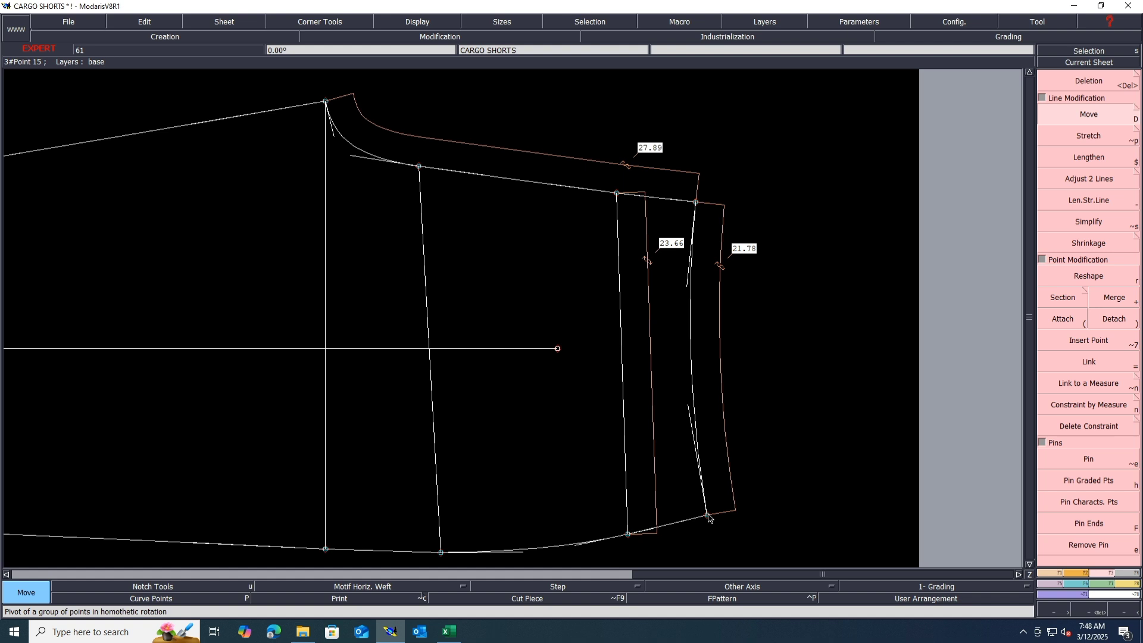
left_click_drag(631, 166, 591, 556)
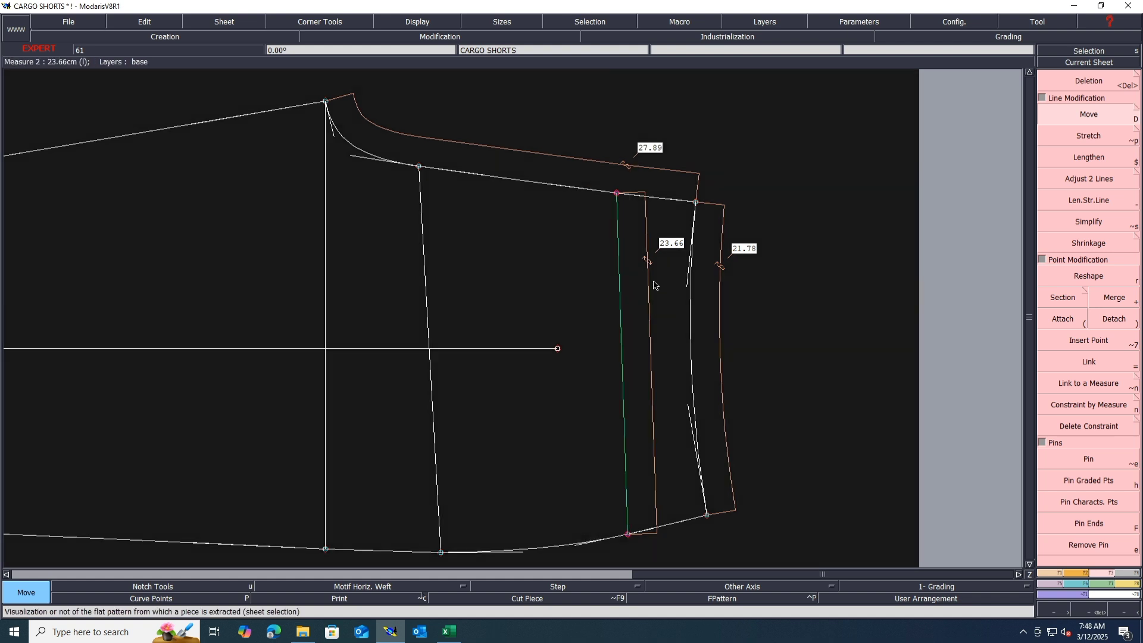
left_click(626, 510)
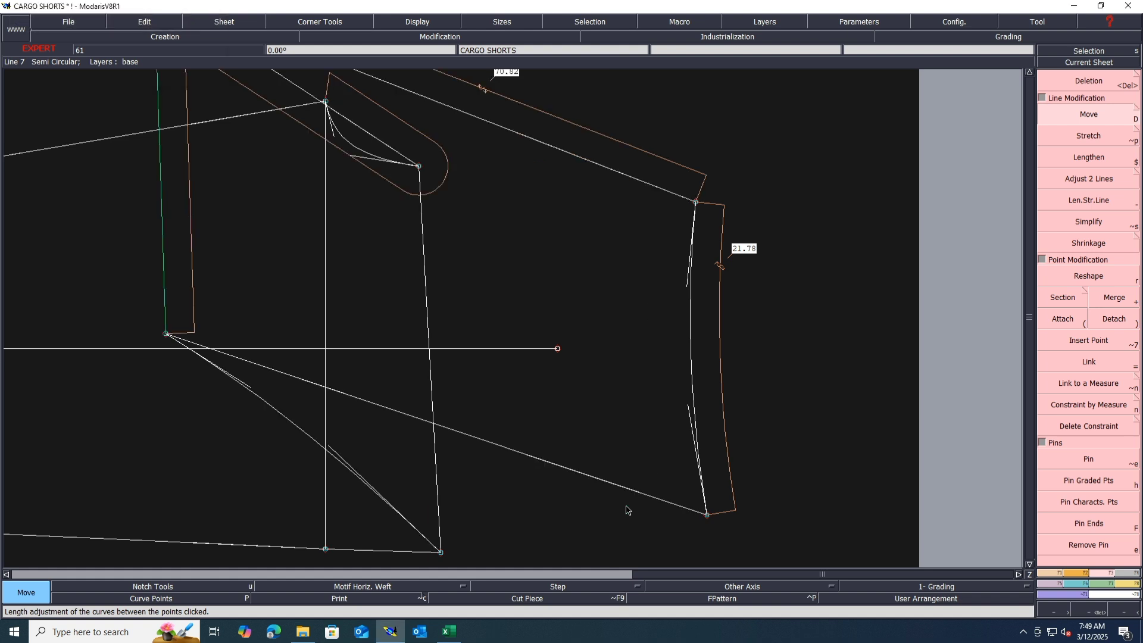
key("ctrl+z")
Select the whole waist curve with its end points and move it by 0 cm horizontally and -0.15 cm vertically.
left_click_drag(806, 159, 675, 572)
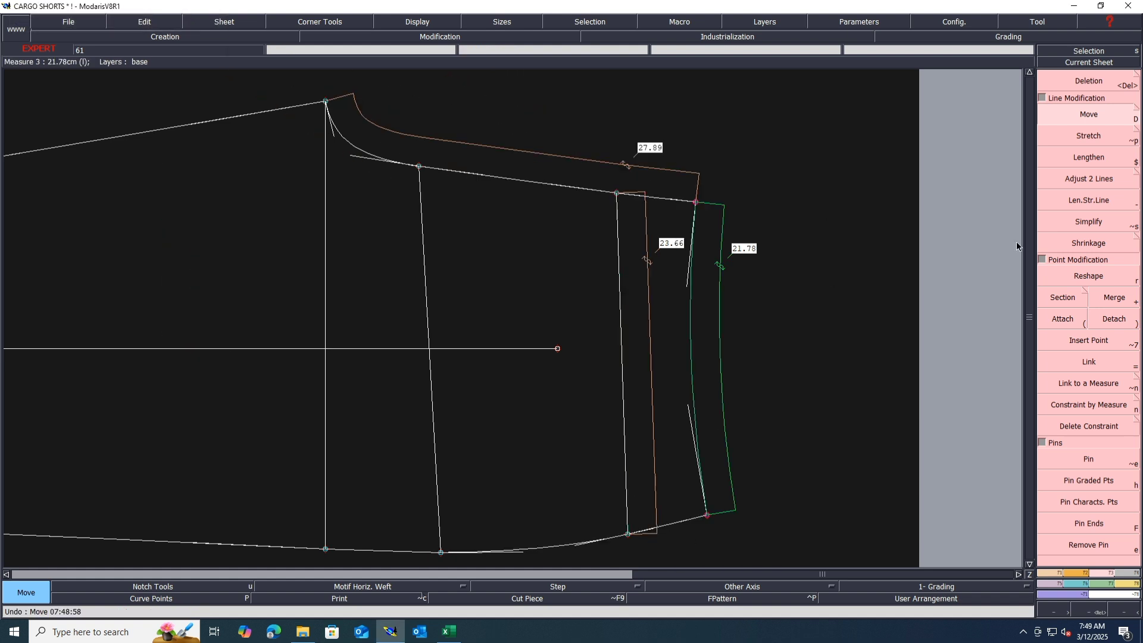
left_click(706, 517)
key("Tab")
type("-.")
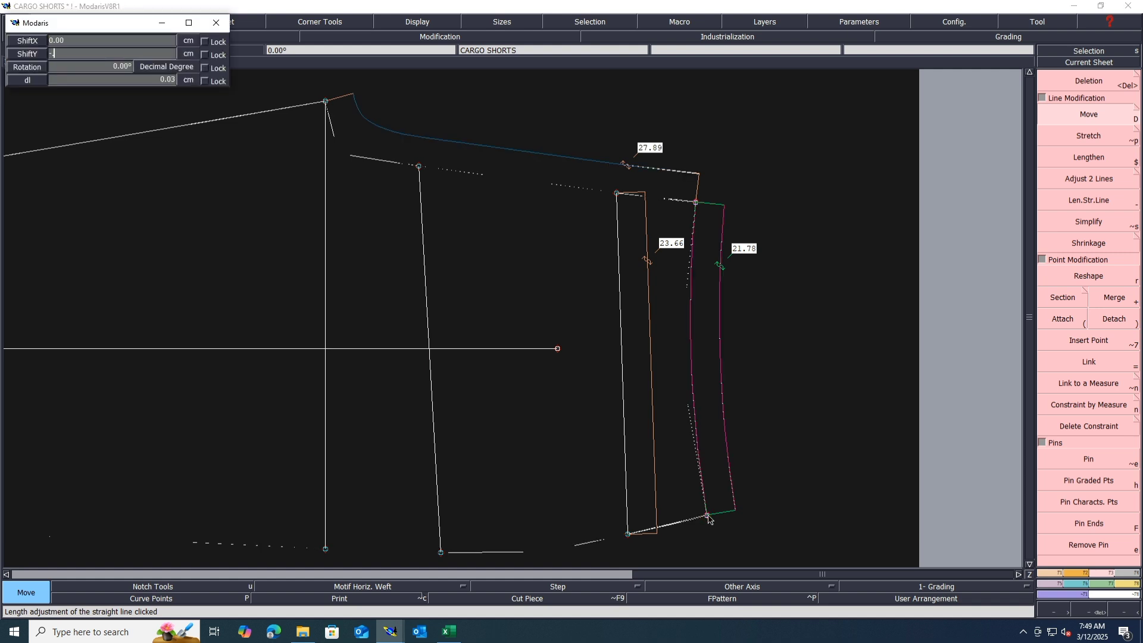
type("15")
key("Return")
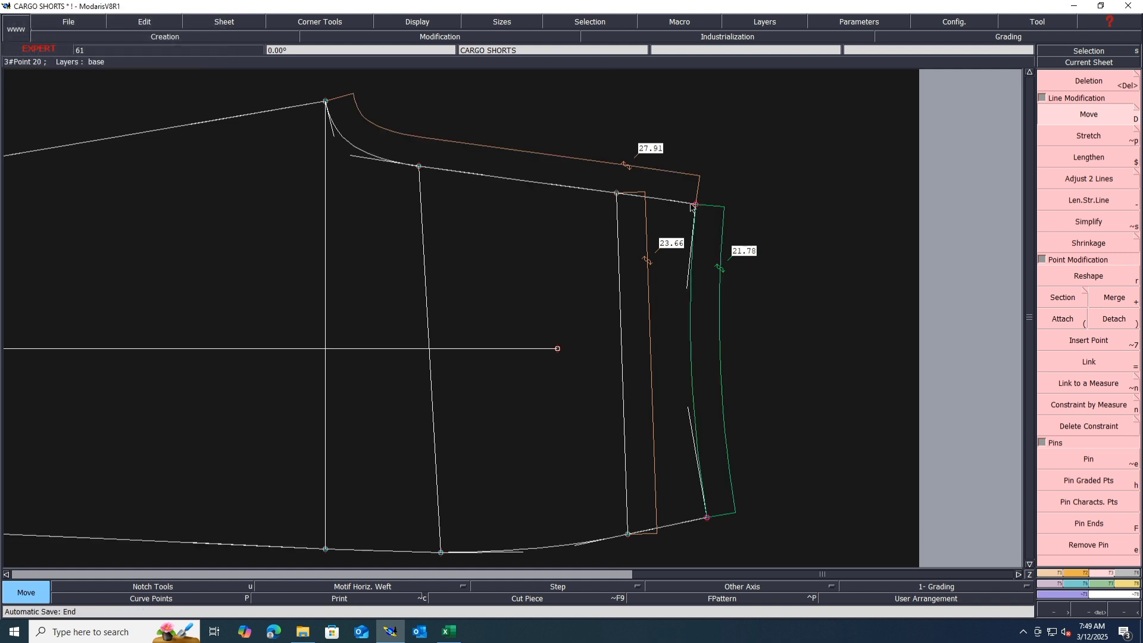
Move the selected waist curve by 0 cm horizontally and 0.05 cm vertically.
left_click(695, 206)
key("Tab")
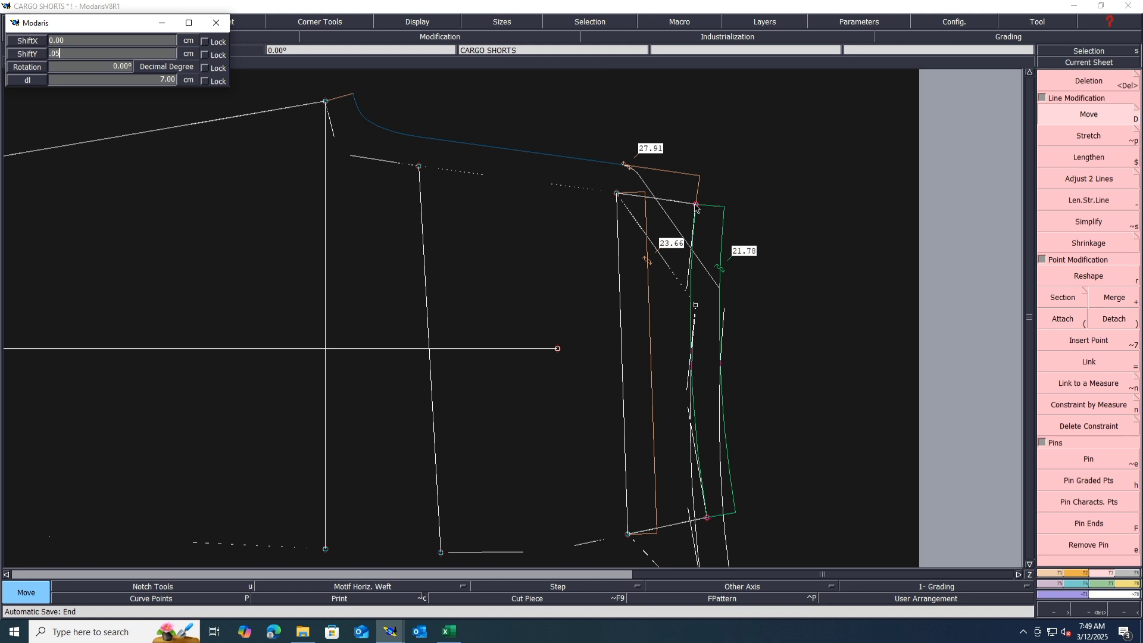
type(".05")
key("Return")
scroll(776, 214, "down", 3)
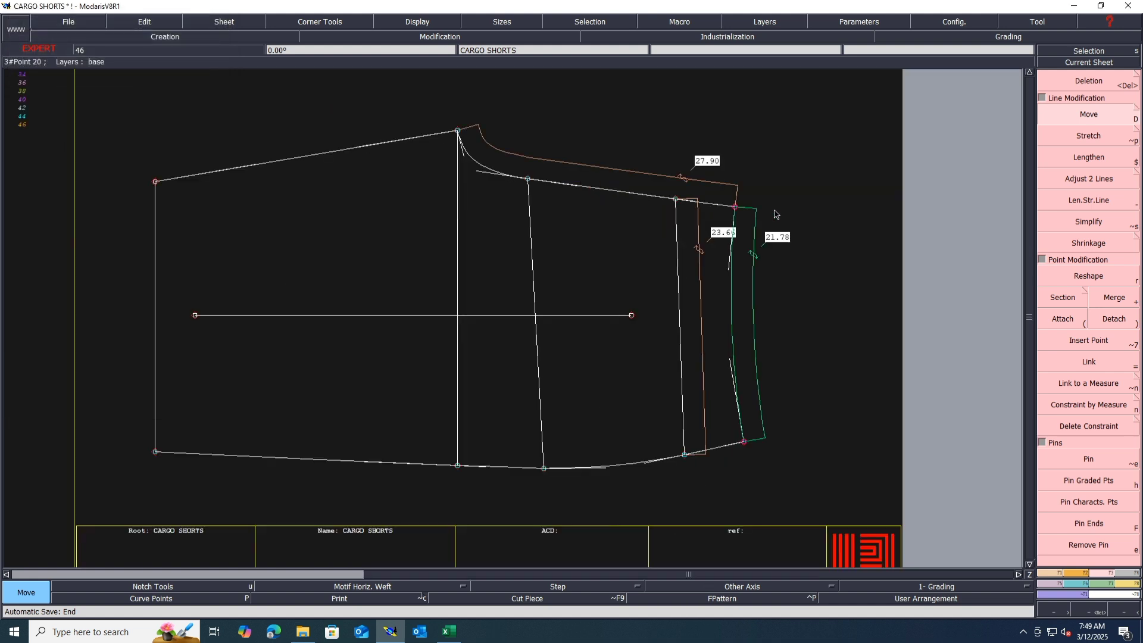
Select the high hip and waist lines with their end points and move them together vertically by -0.25 cm.
scroll(632, 482, "up", 2)
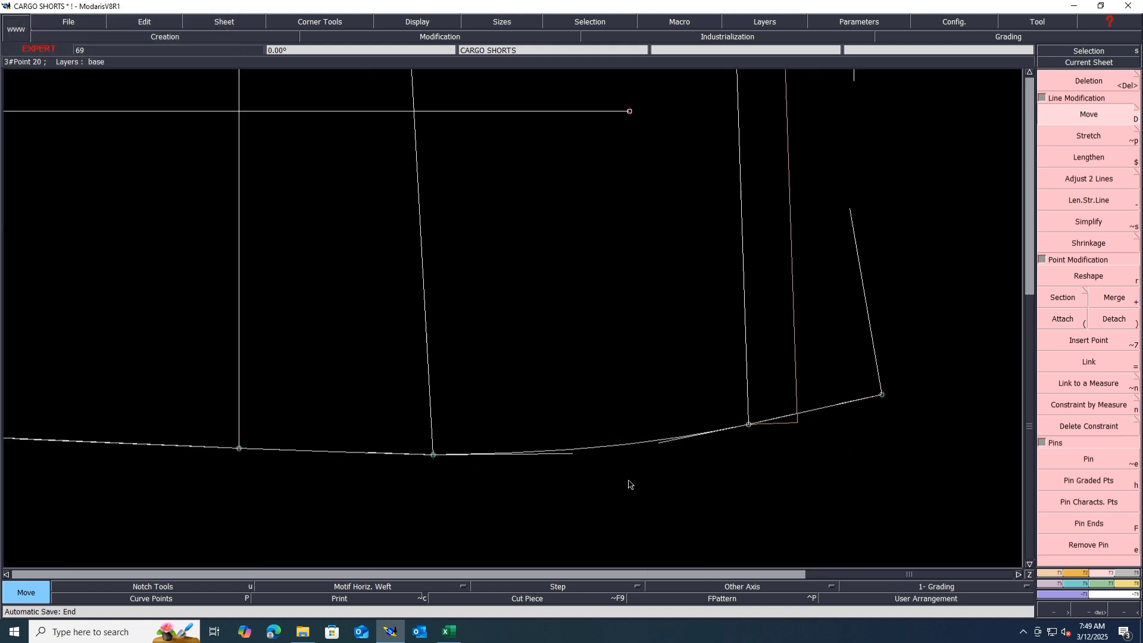
scroll(629, 484, "down", 1)
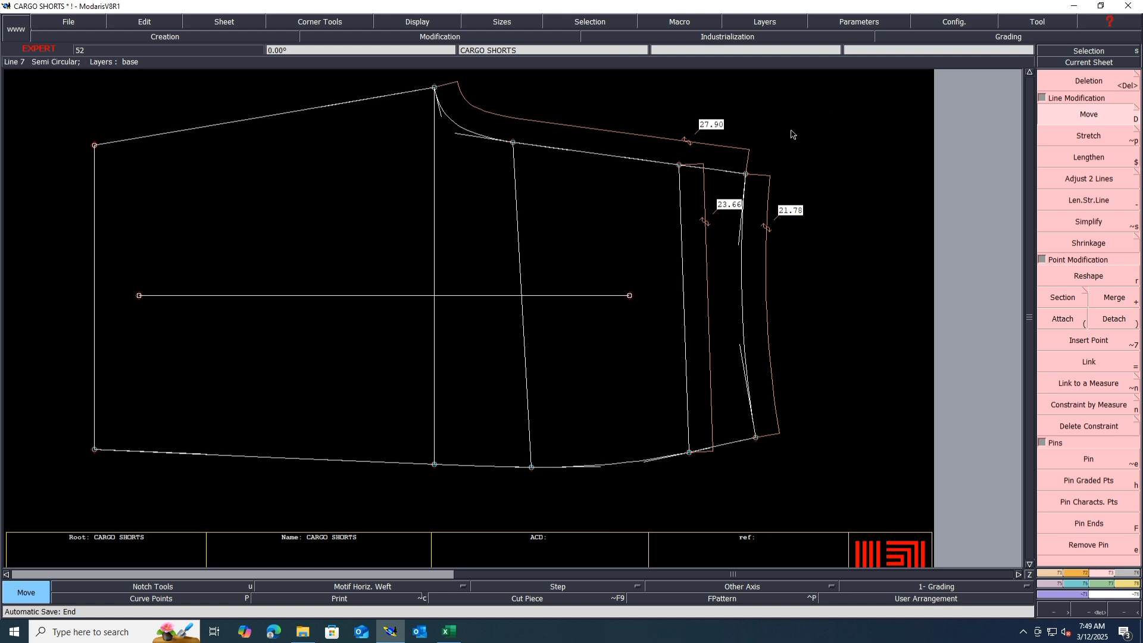
left_click_drag(824, 110, 663, 477)
left_click(1069, 160)
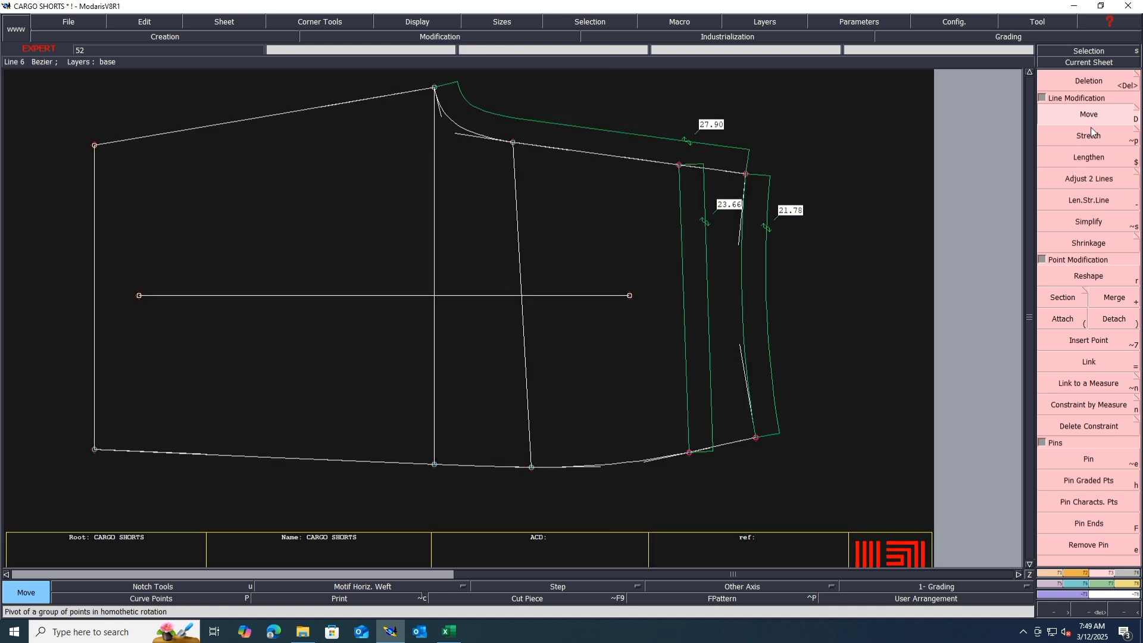
left_click(689, 453)
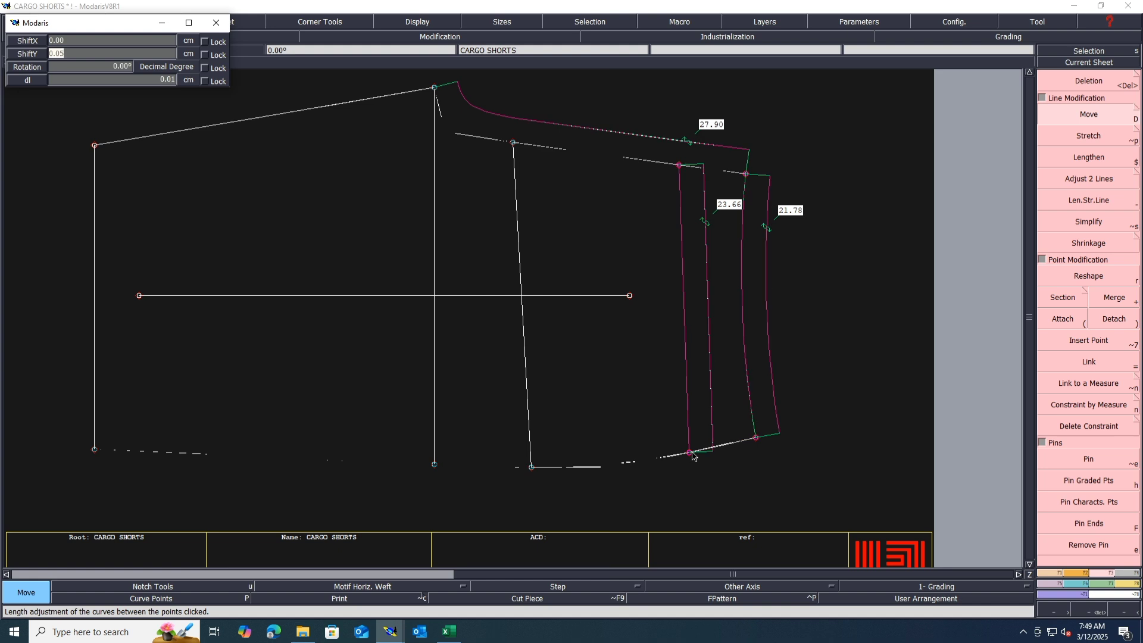
key("Return")
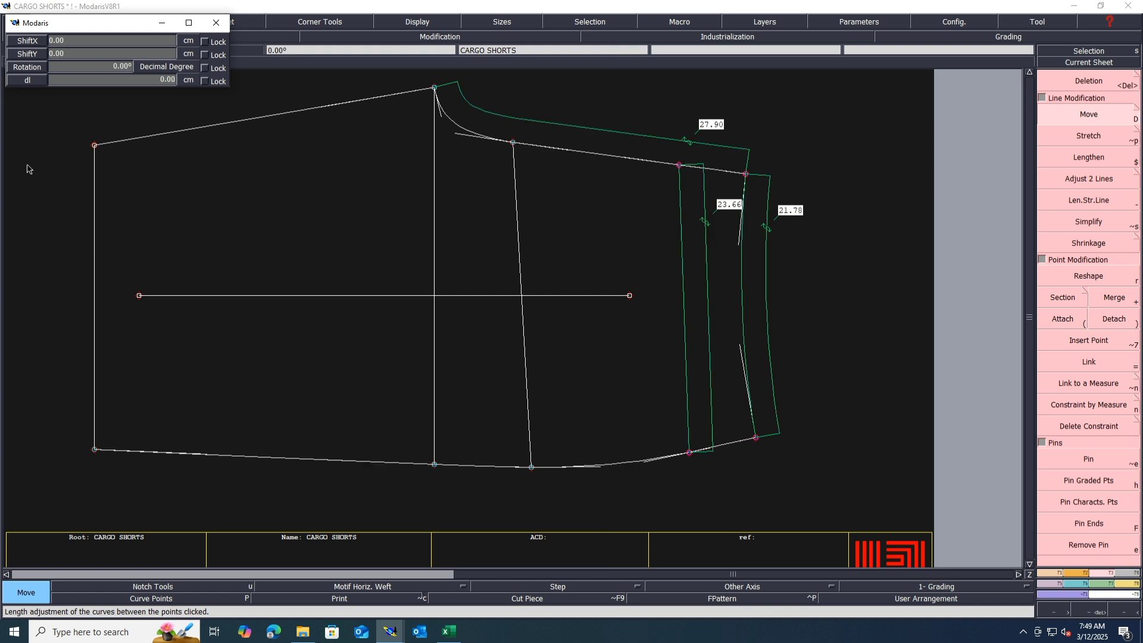
left_click(73, 53)
type("-0.25")
key("Return")
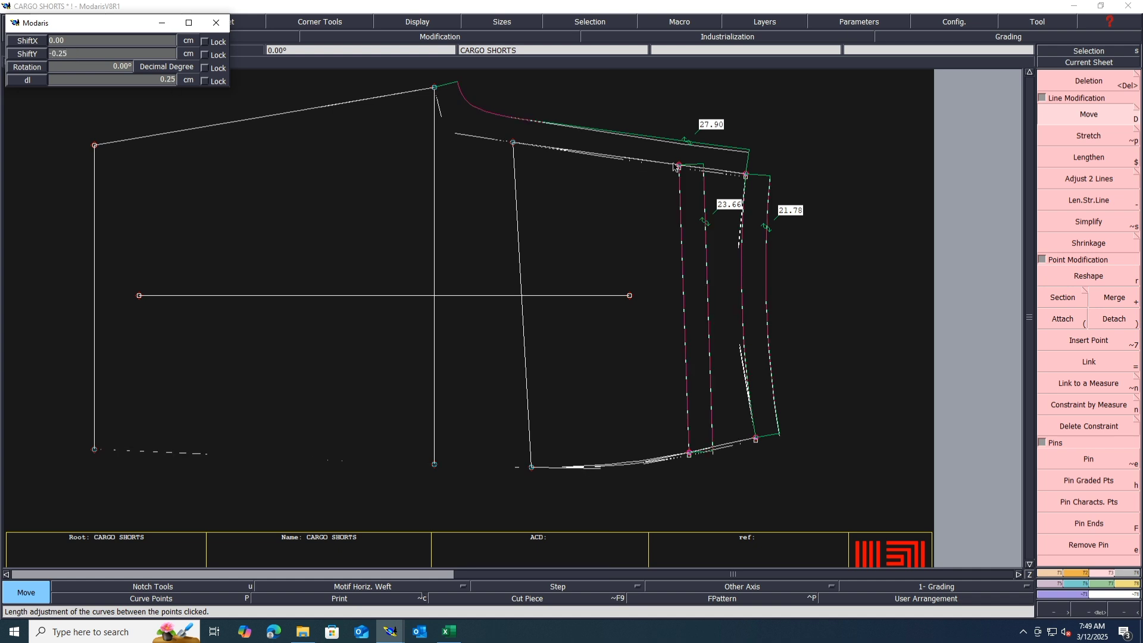
left_click(791, 141)
left_click(826, 298)
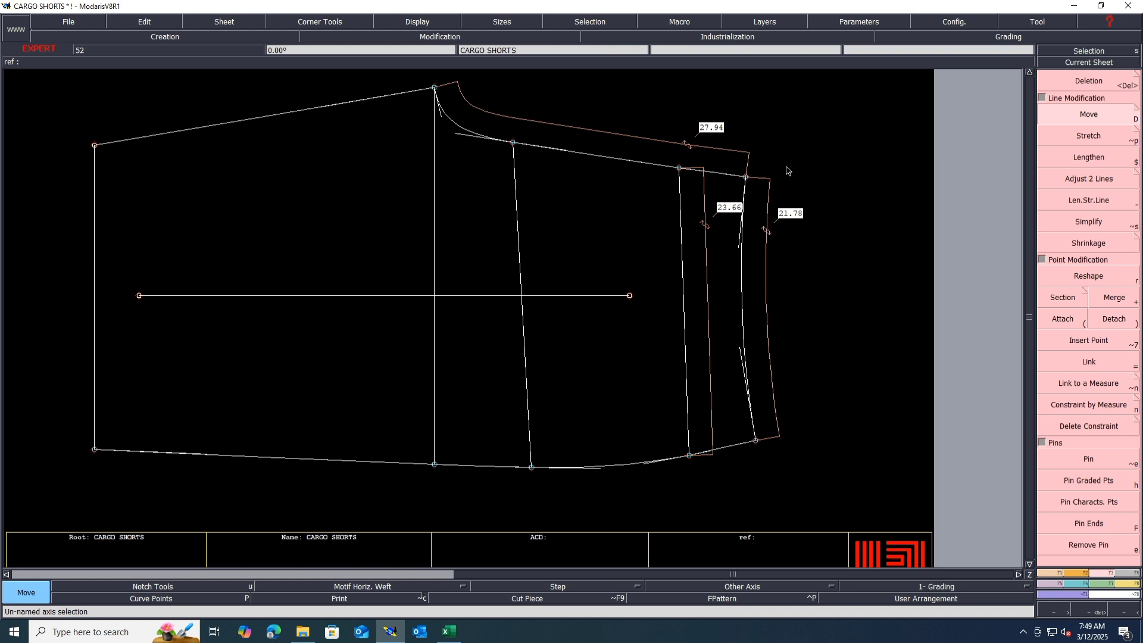
Move the whole waist curve with its end points vertically by -0.05 cm.
left_click(756, 442)
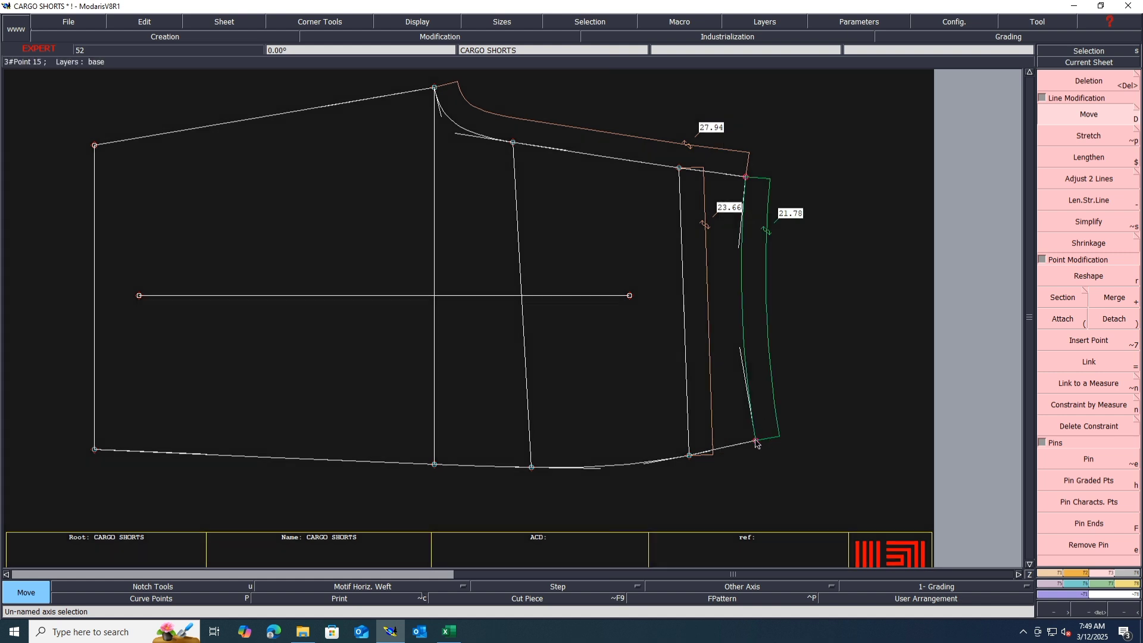
left_click(756, 441)
type("-")
type(".05")
key("Return")
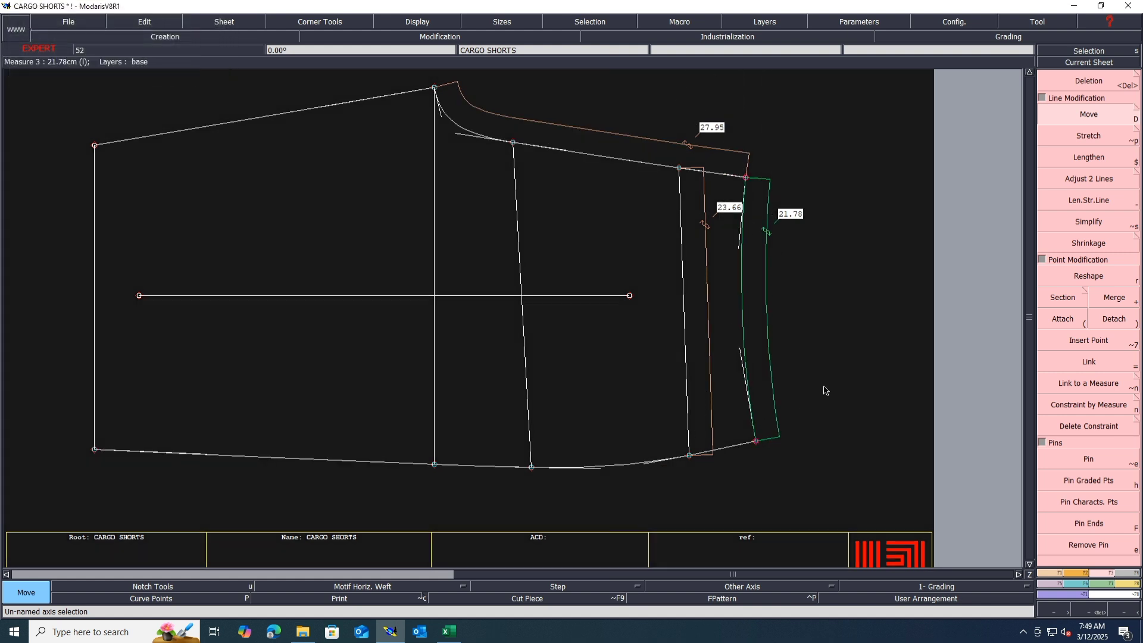
Reshape the side seam between the hip and high hip lines by shortening its tangent handle at the hip point.
scroll(638, 484, "up", 2)
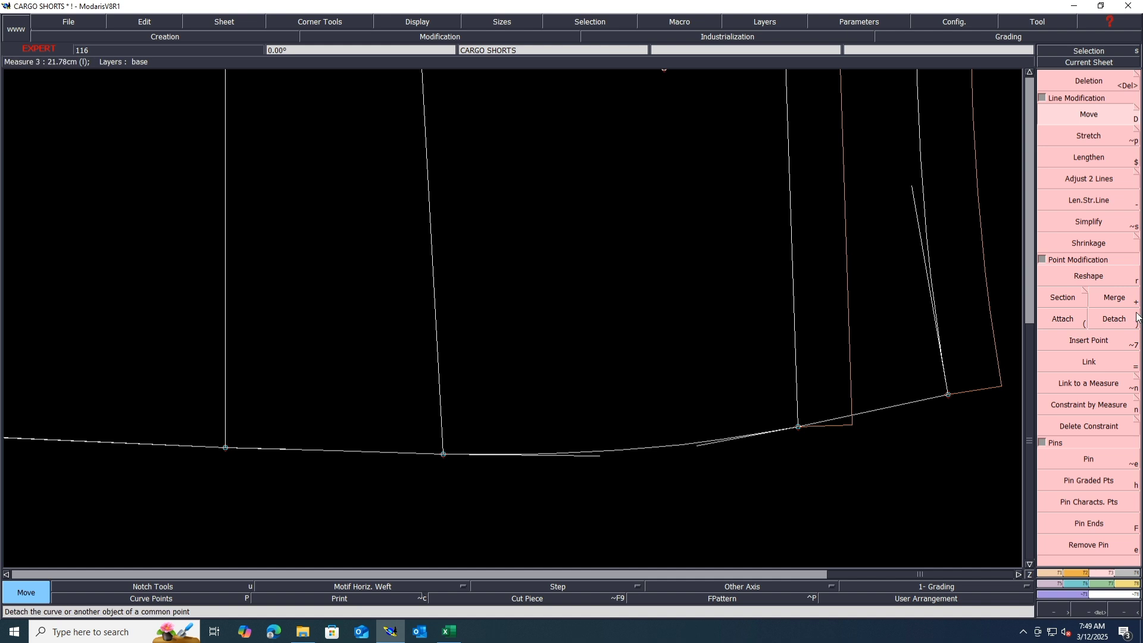
left_click(1111, 277)
scroll(625, 500, "up", 1)
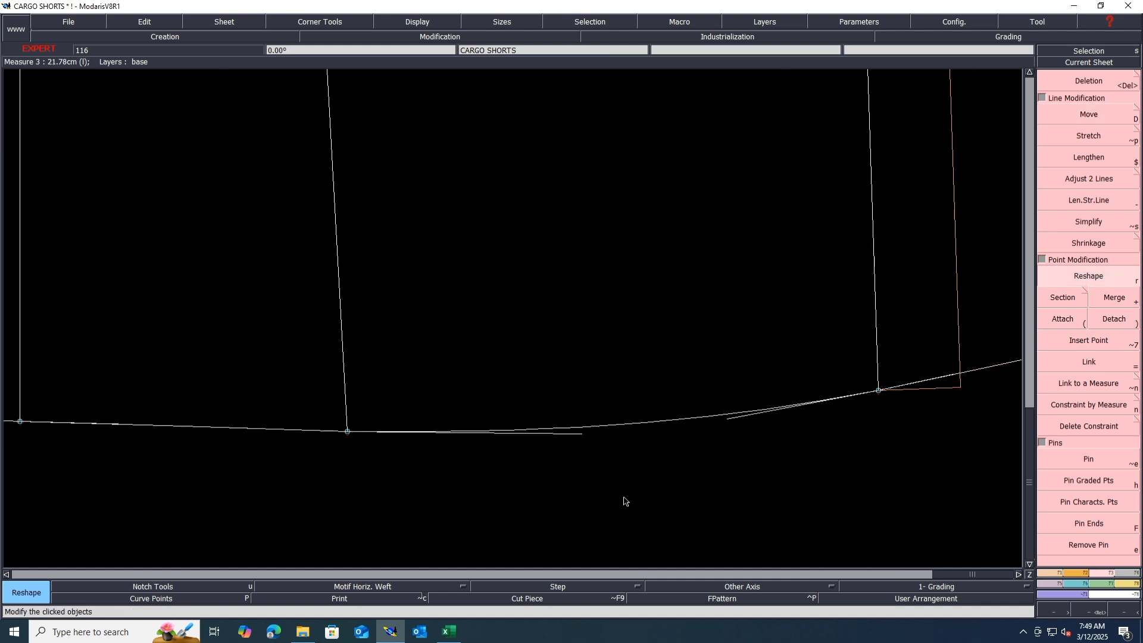
left_click(567, 435)
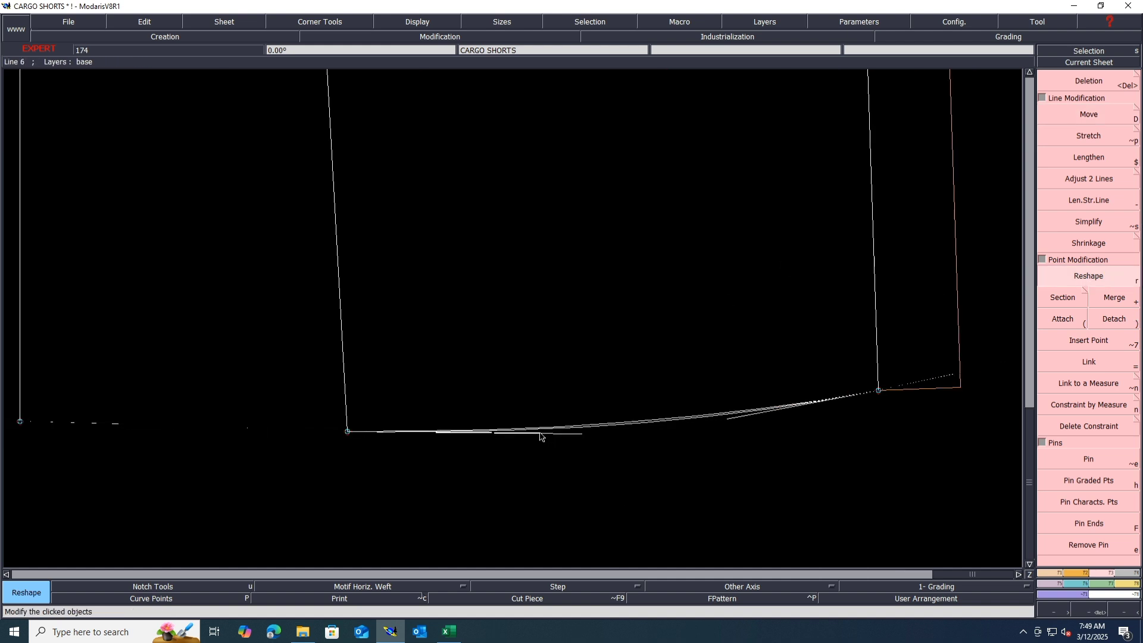
left_click(539, 433)
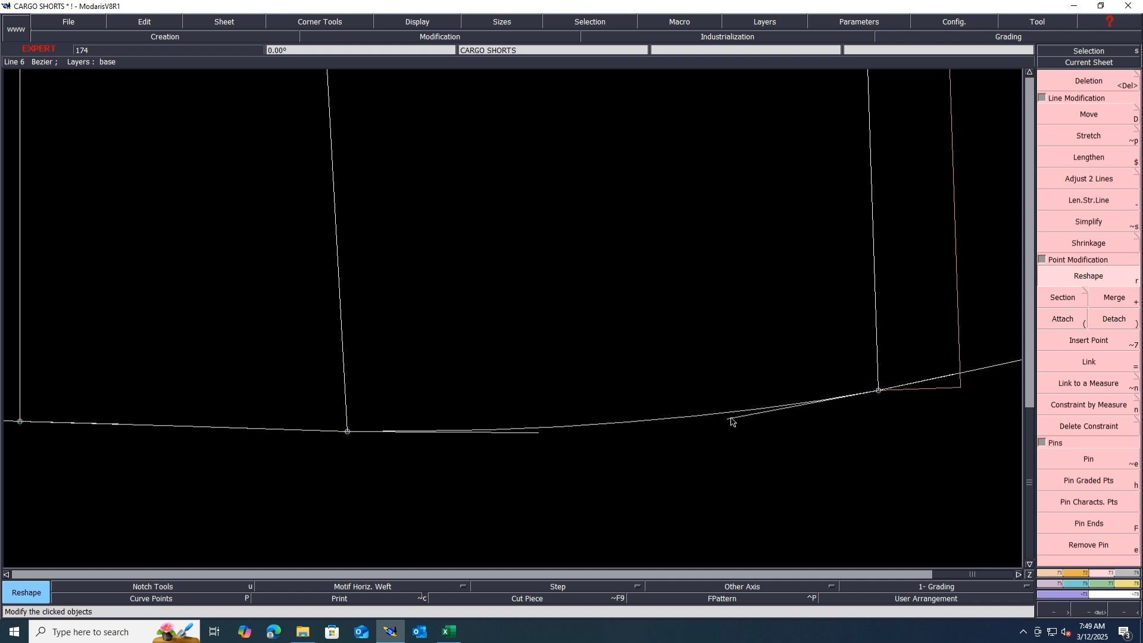
Reshape the side seam between the high hip and waist lines into a slight curve by adjusting its tangent handles at both ends.
scroll(566, 420, "down", 2)
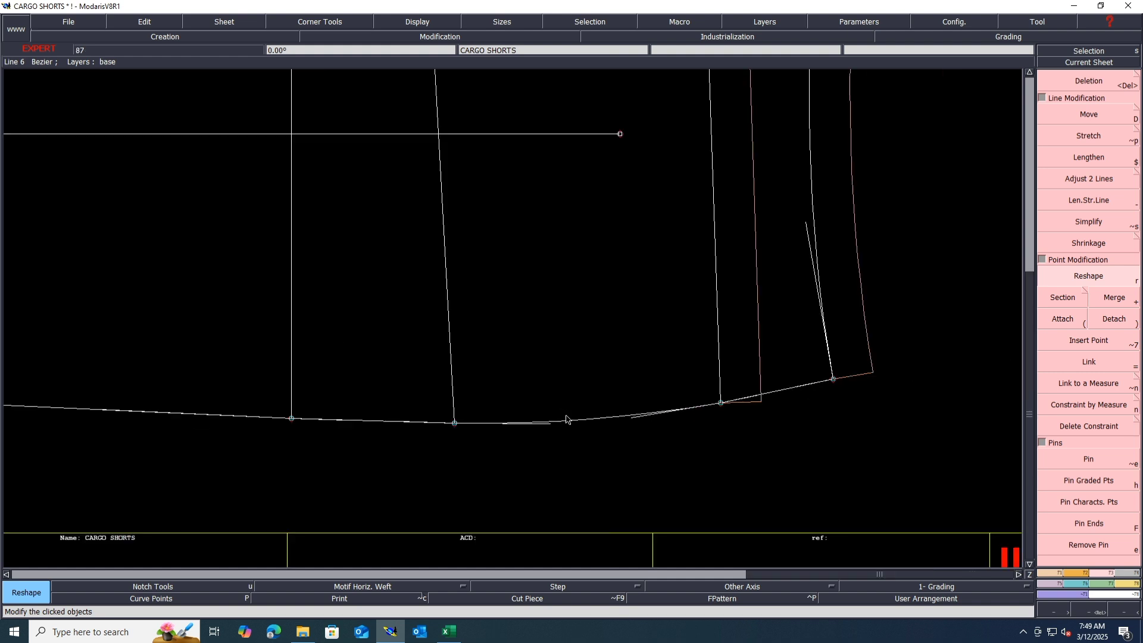
scroll(753, 400, "up", 2)
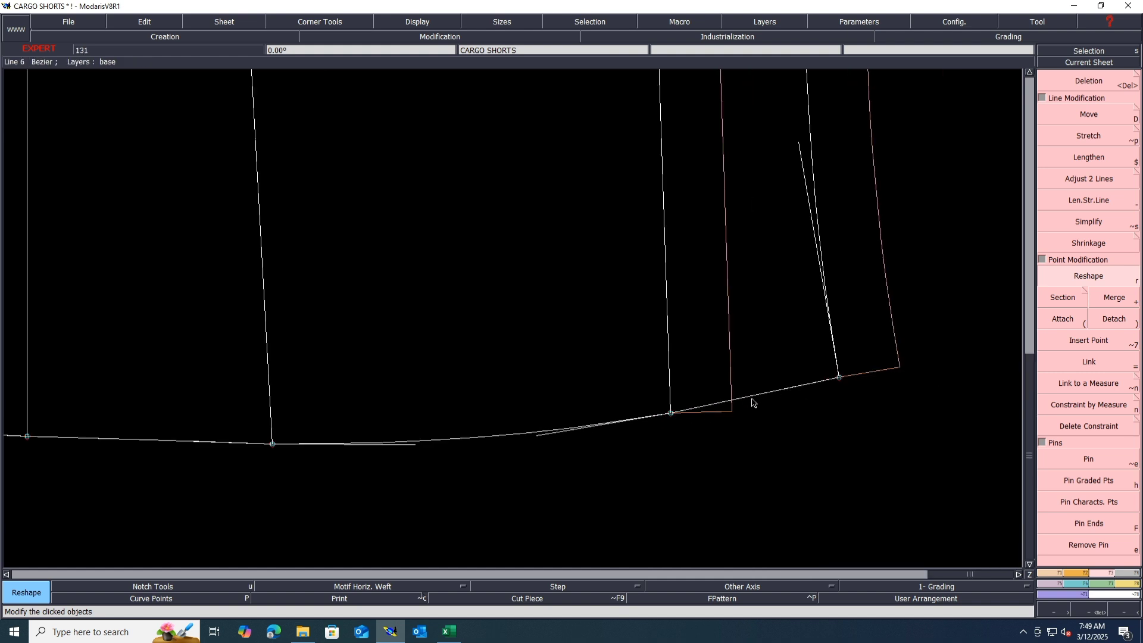
left_click(717, 406)
scroll(778, 416, "up", 1)
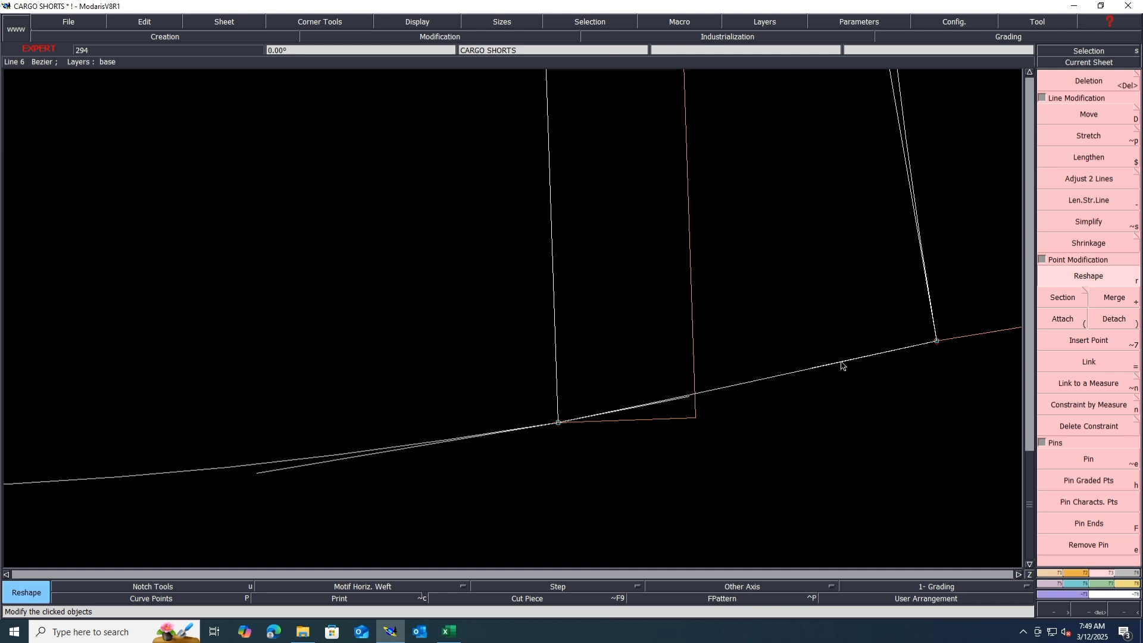
left_click(831, 365)
left_click(824, 368)
left_click(688, 396)
left_click(695, 399)
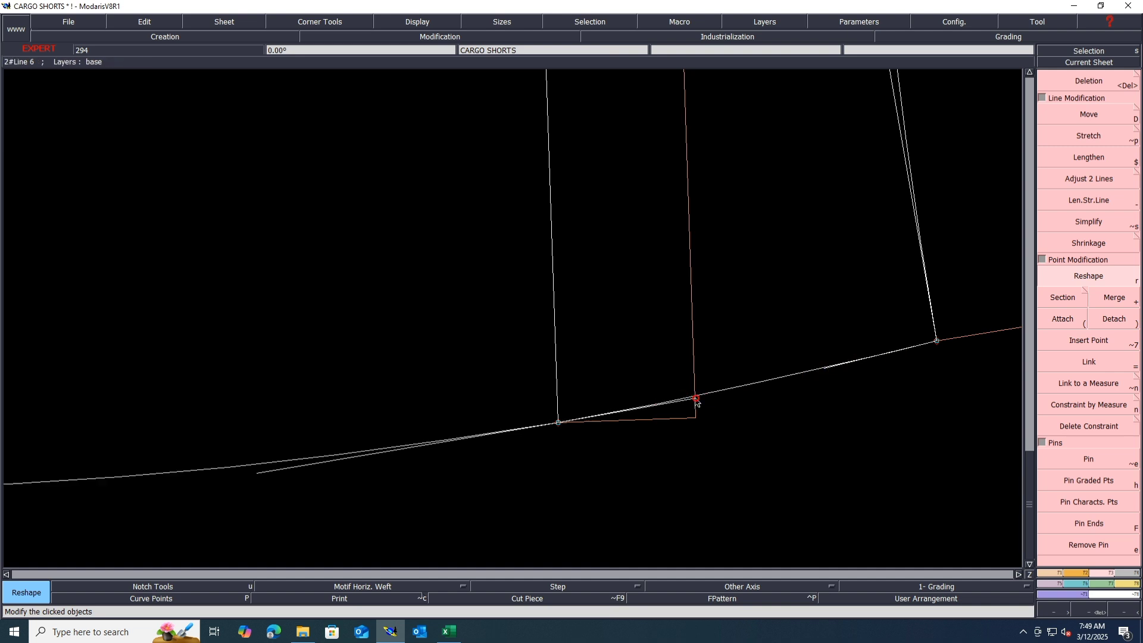
left_click(695, 398)
left_click(693, 400)
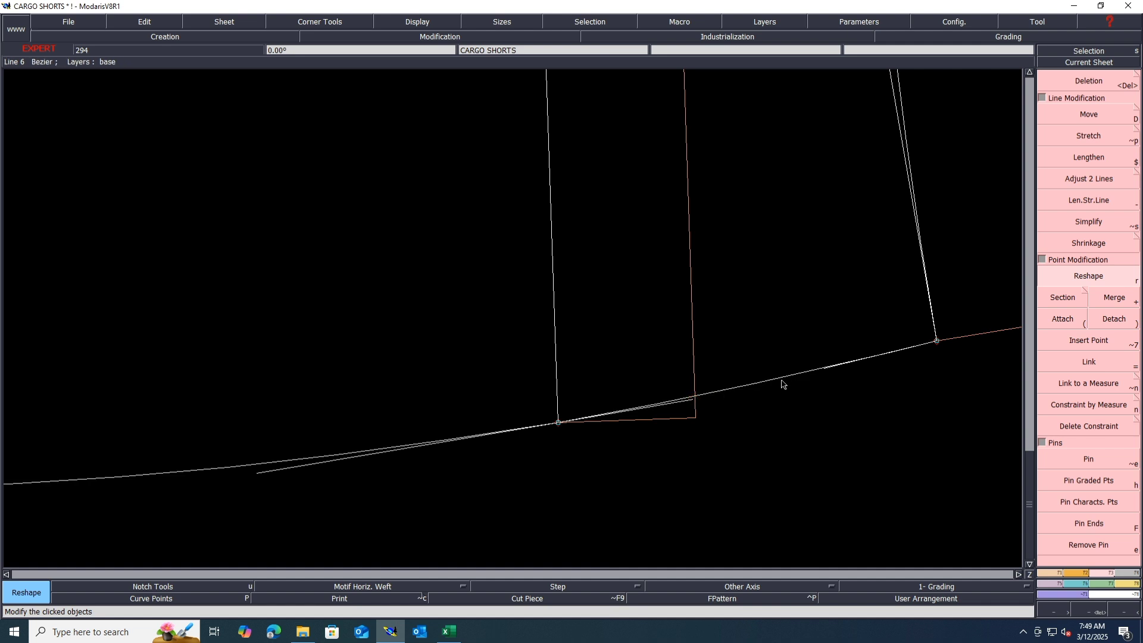
Start moving the waist curve's centre-front end point.
scroll(893, 381, "down", 1)
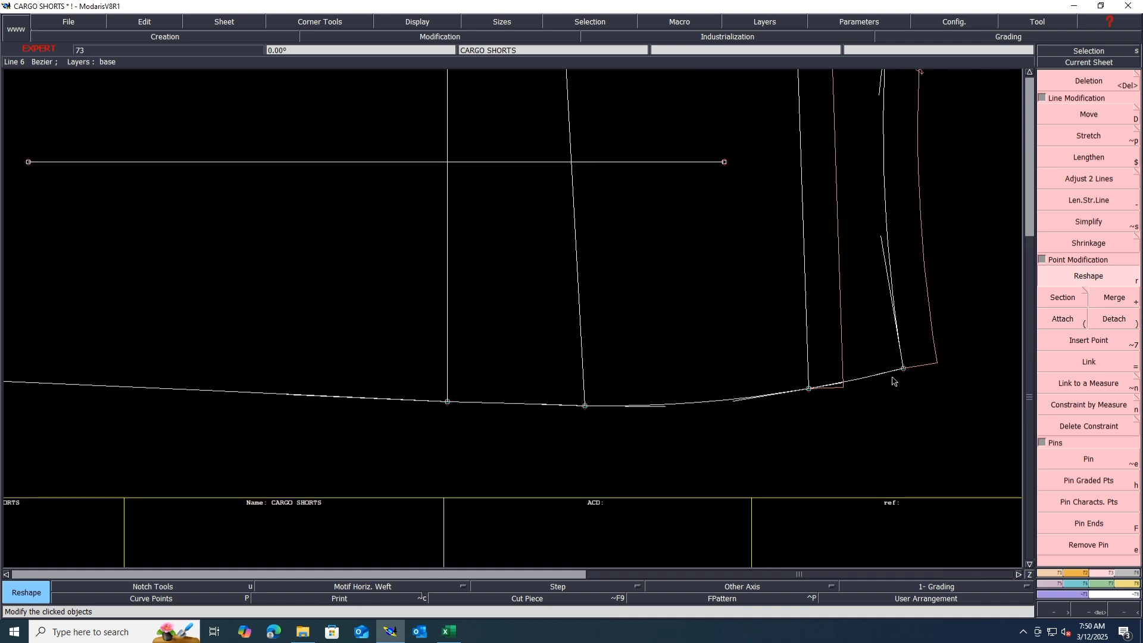
scroll(758, 397, "down", 1)
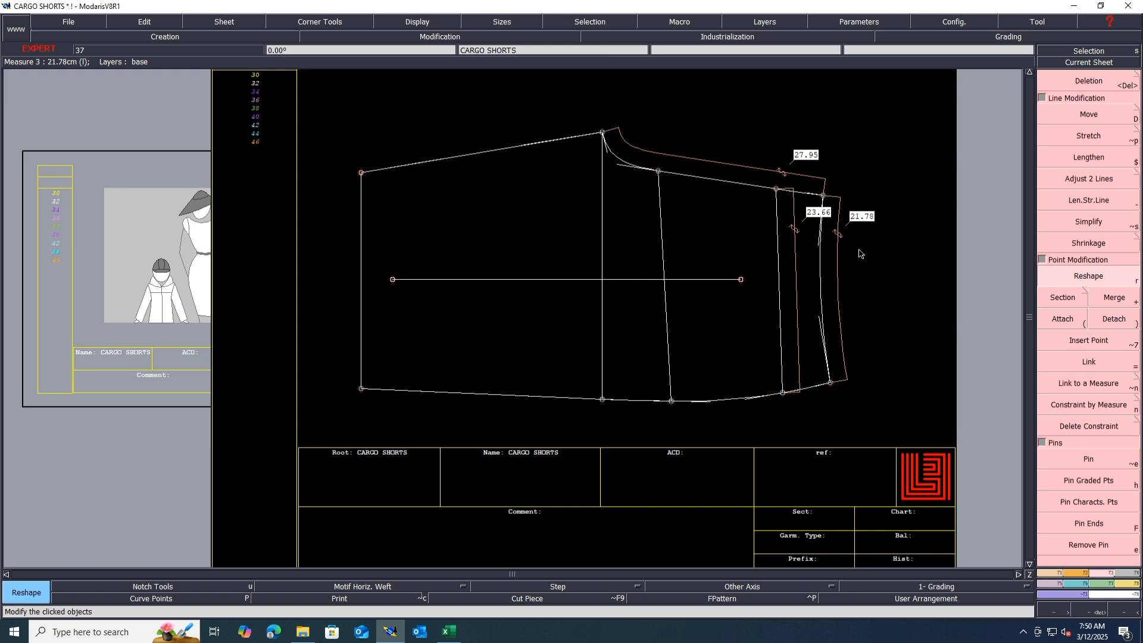
scroll(848, 186, "up", 1)
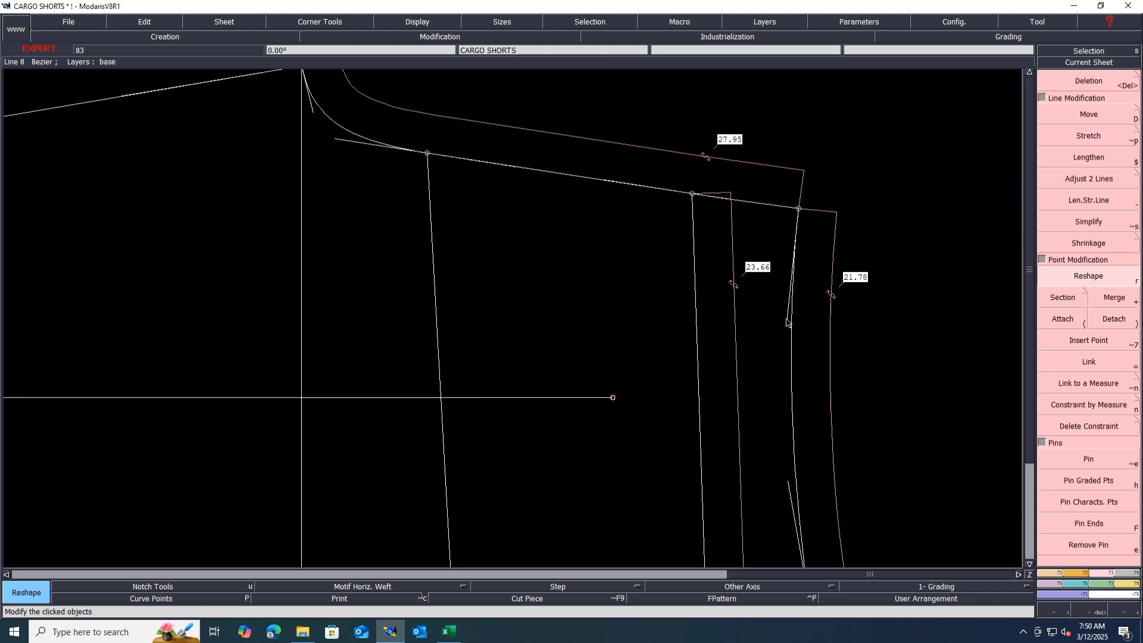
scroll(787, 322, "down", 1)
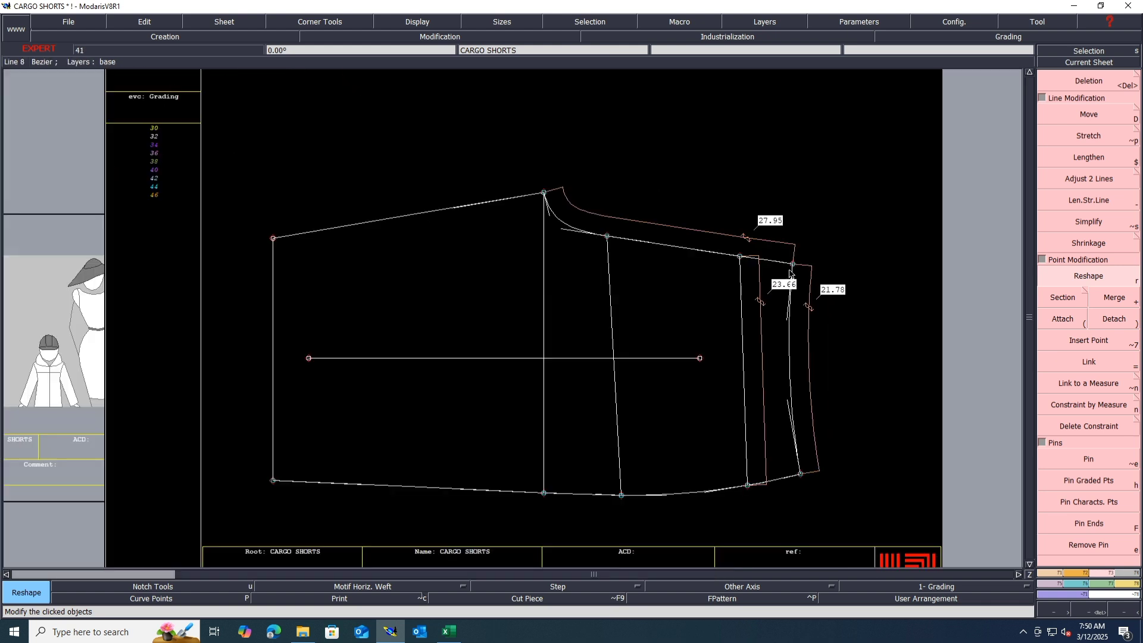
key("d")
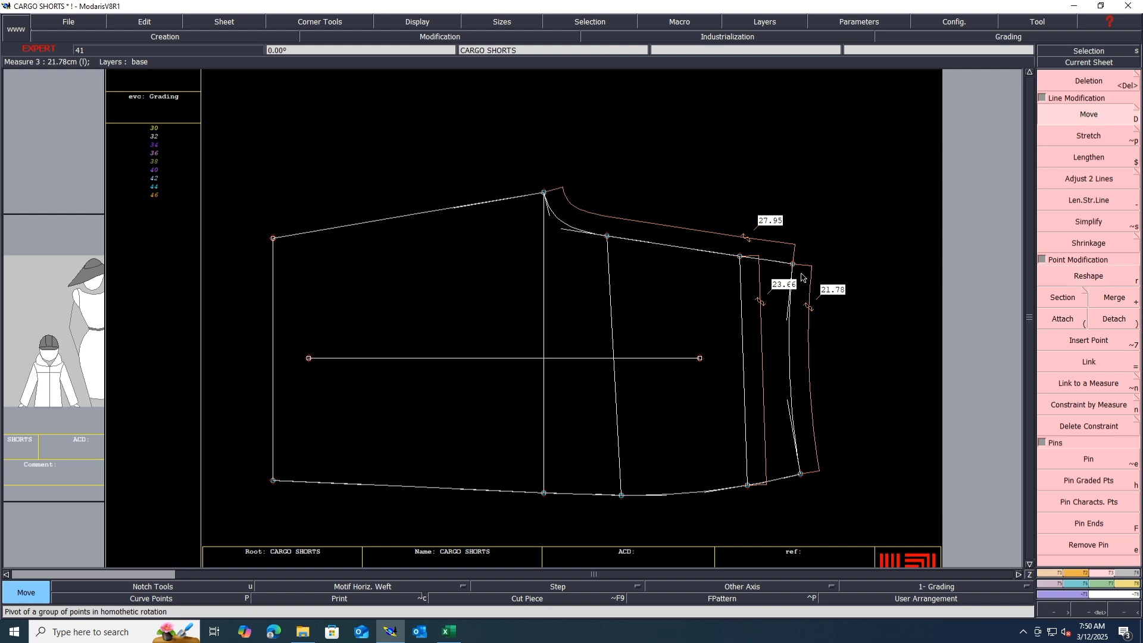
left_click(794, 266)
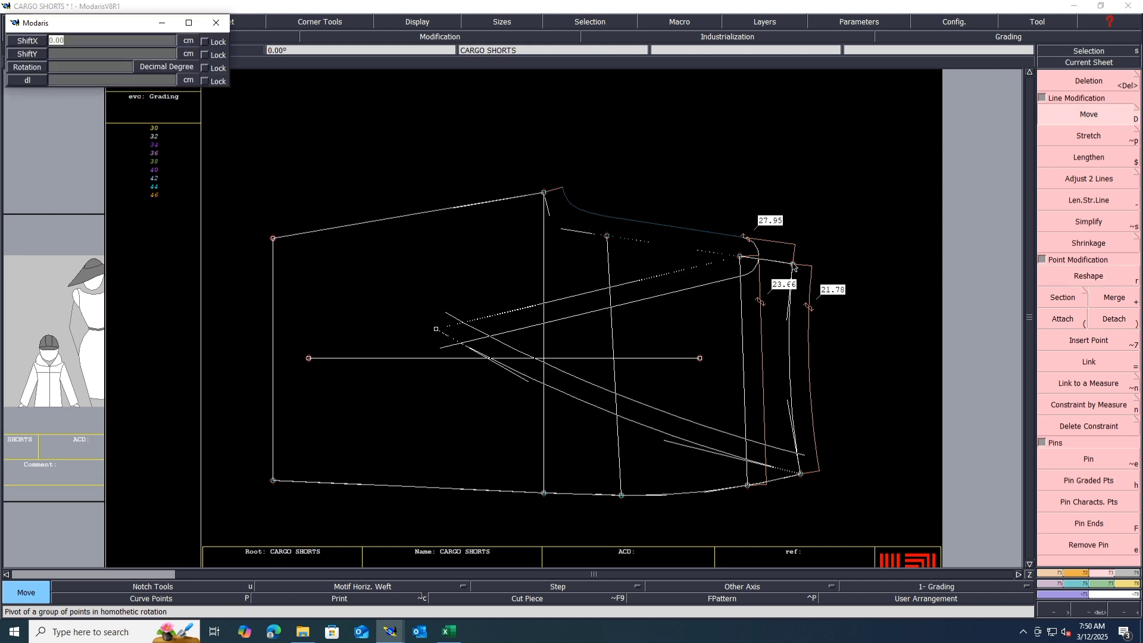
Move the waistline corner at the top of the rise by 0.05 cm.
type("0.05")
key("Return")
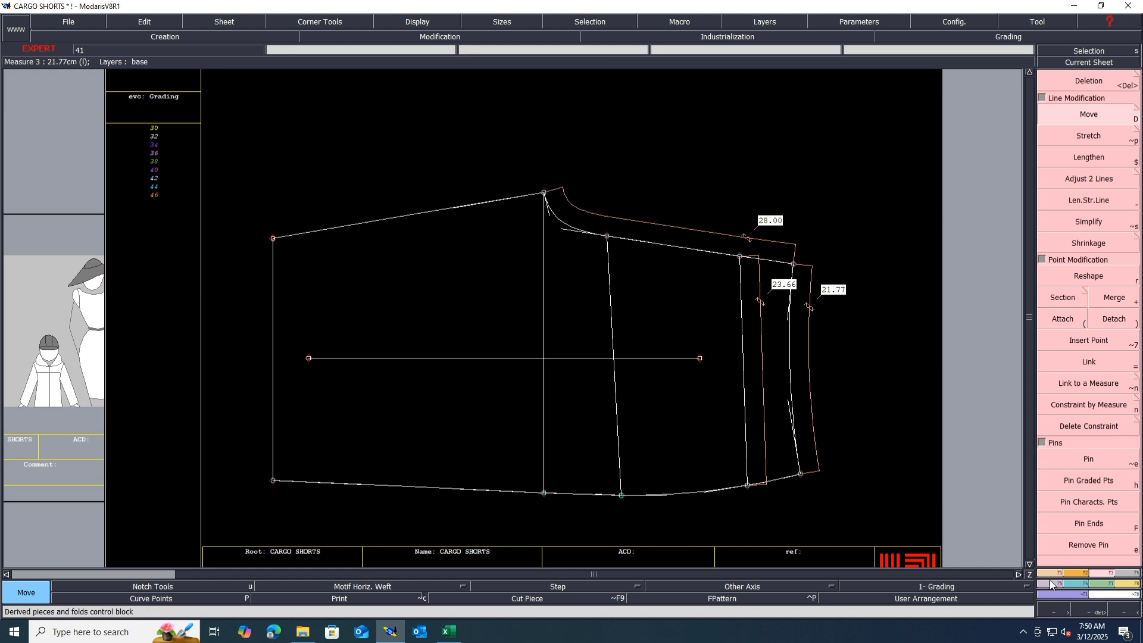
Mirror the waistline curve across a symmetry axis on the upper rise edge to check its continuity, and undo the mirroring.
key("F1")
left_click(1089, 448)
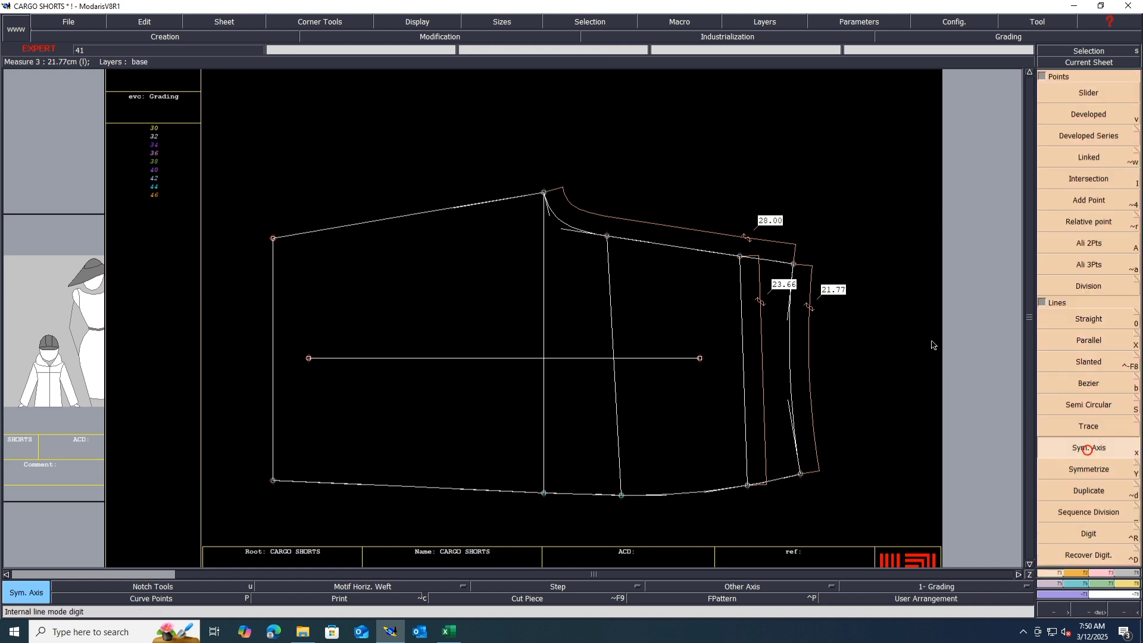
left_click(793, 264)
left_click(759, 259)
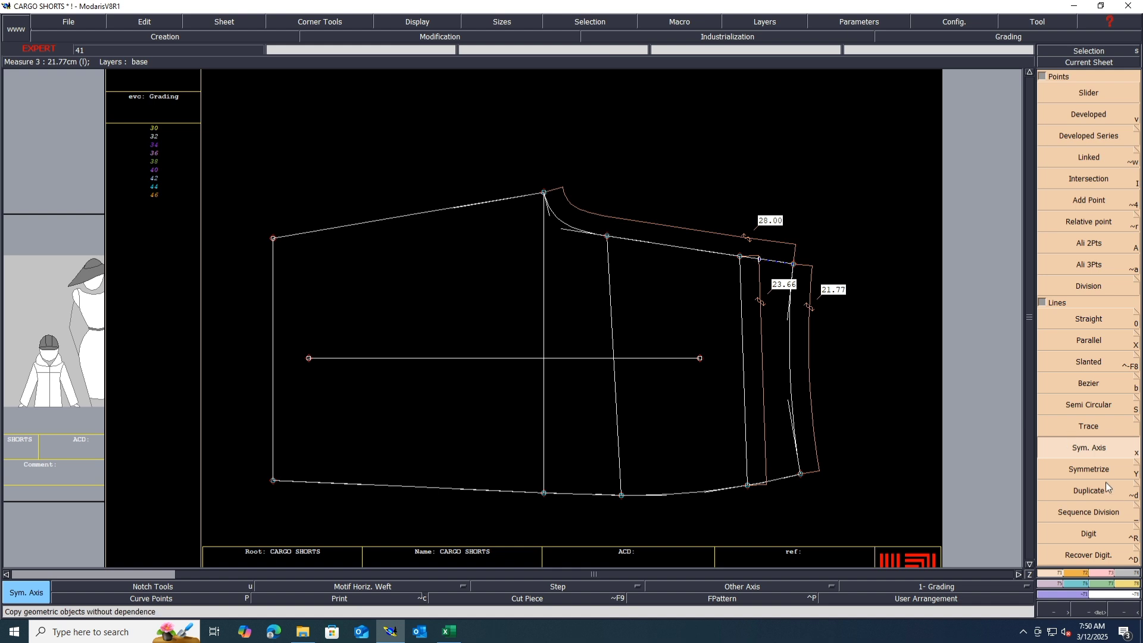
left_click(1089, 469)
left_click(794, 319)
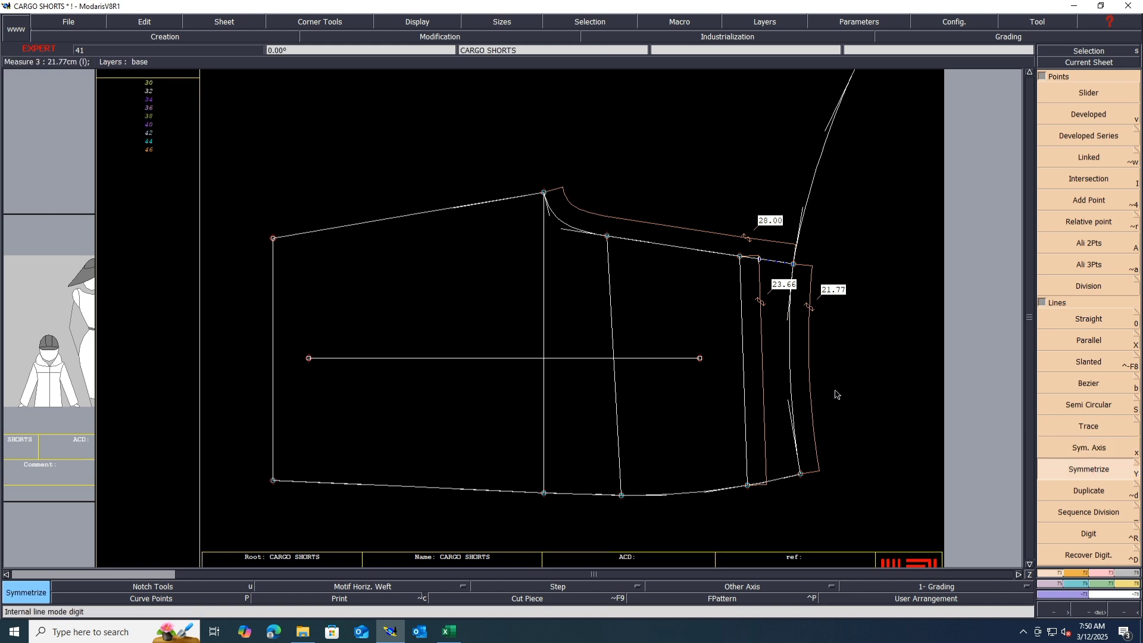
scroll(812, 259, "up", 2)
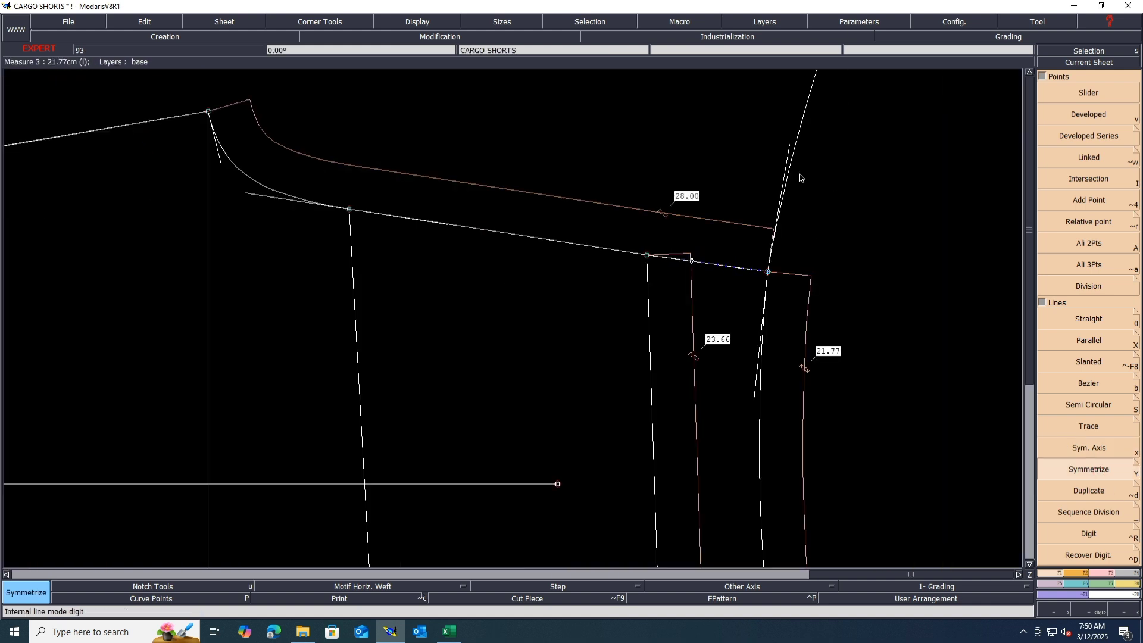
scroll(827, 277, "down", 2)
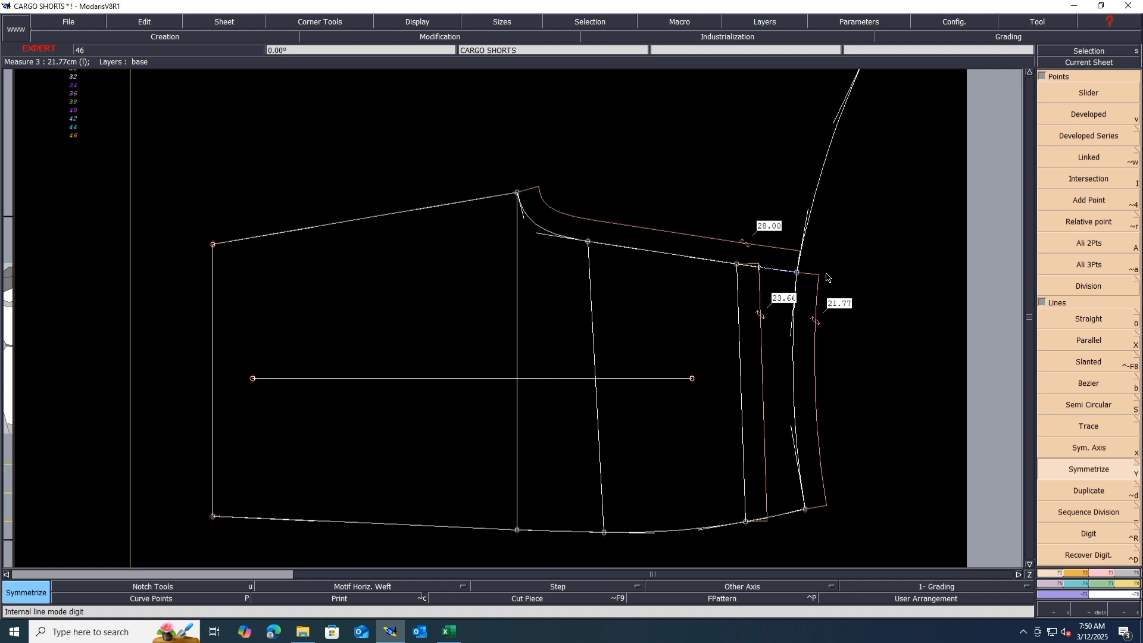
key("ctrl+z")
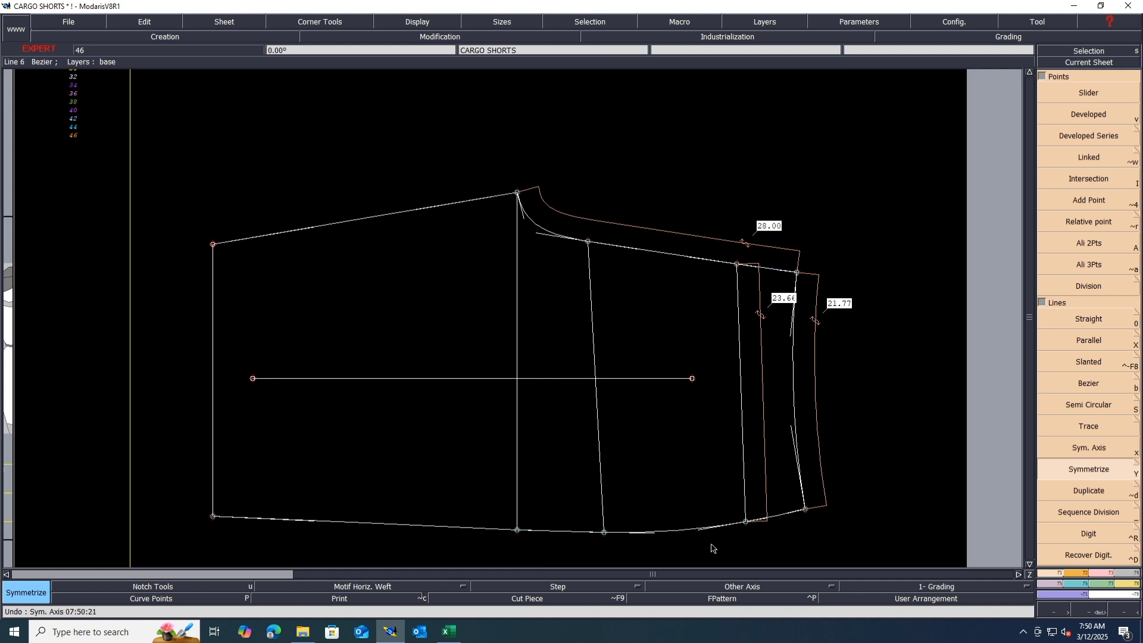
Reshape the tangents of the side seam curve around the hip line, and save the model.
left_click(1095, 573)
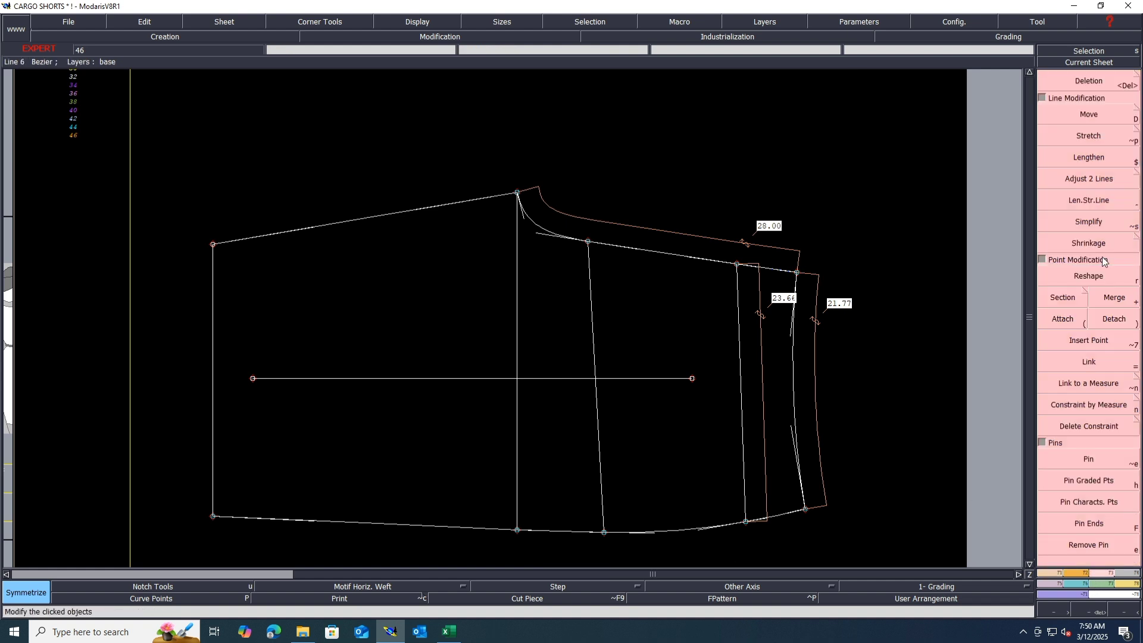
left_click(1107, 278)
scroll(708, 547, "up", 2)
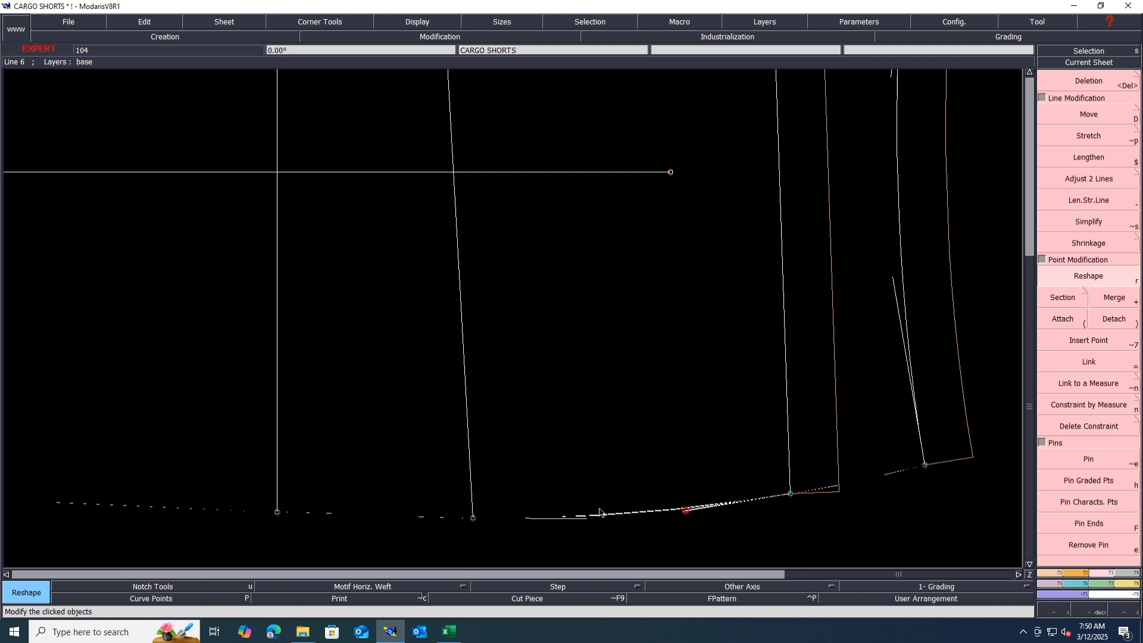
scroll(602, 508, "down", 2)
scroll(466, 534, "up", 2)
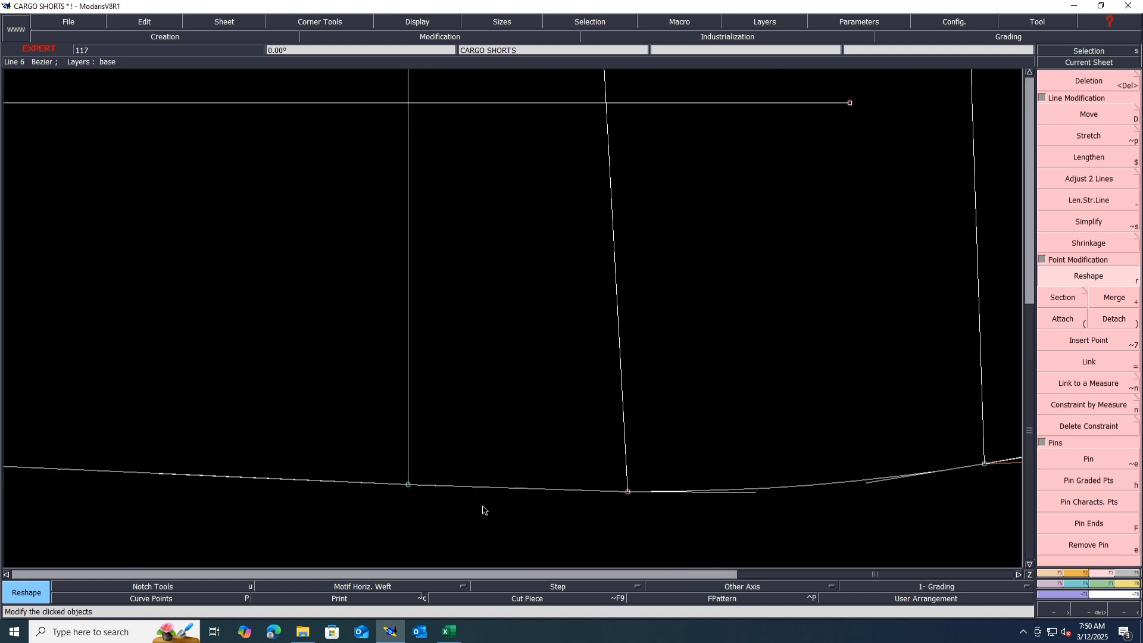
scroll(519, 507, "up", 1)
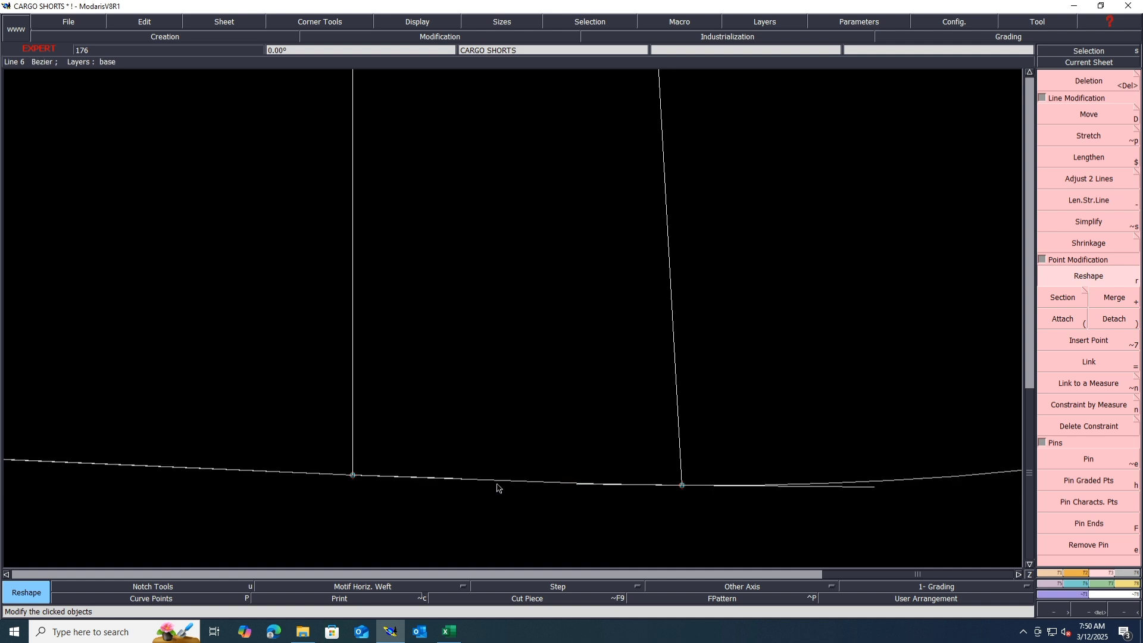
scroll(616, 478, "down", 4)
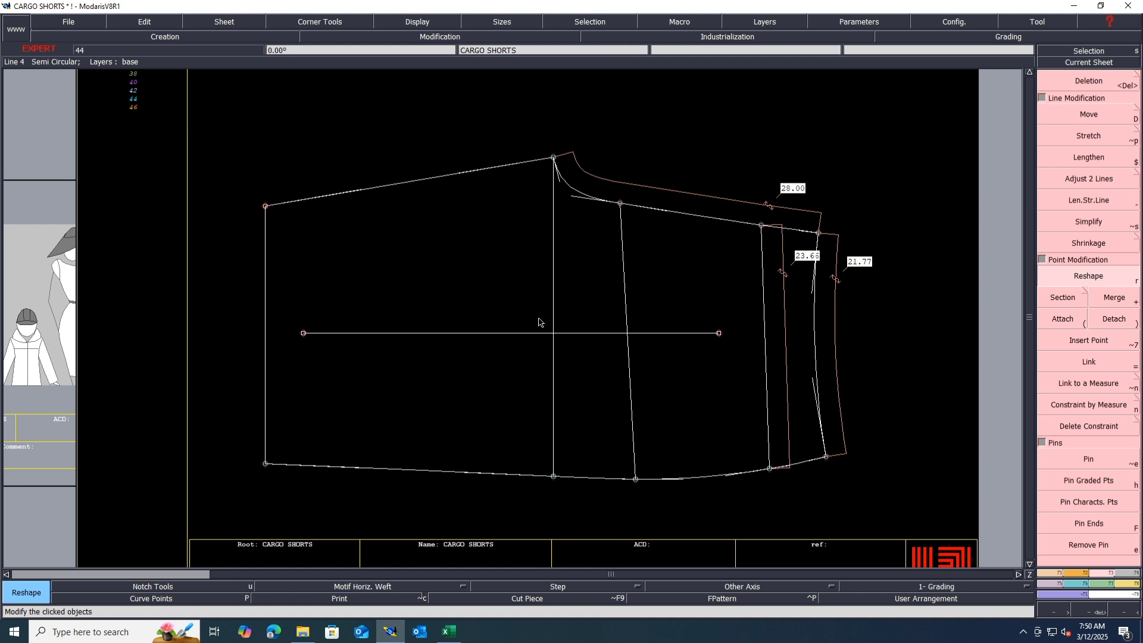
key("ctrl+s")
left_click(491, 386)
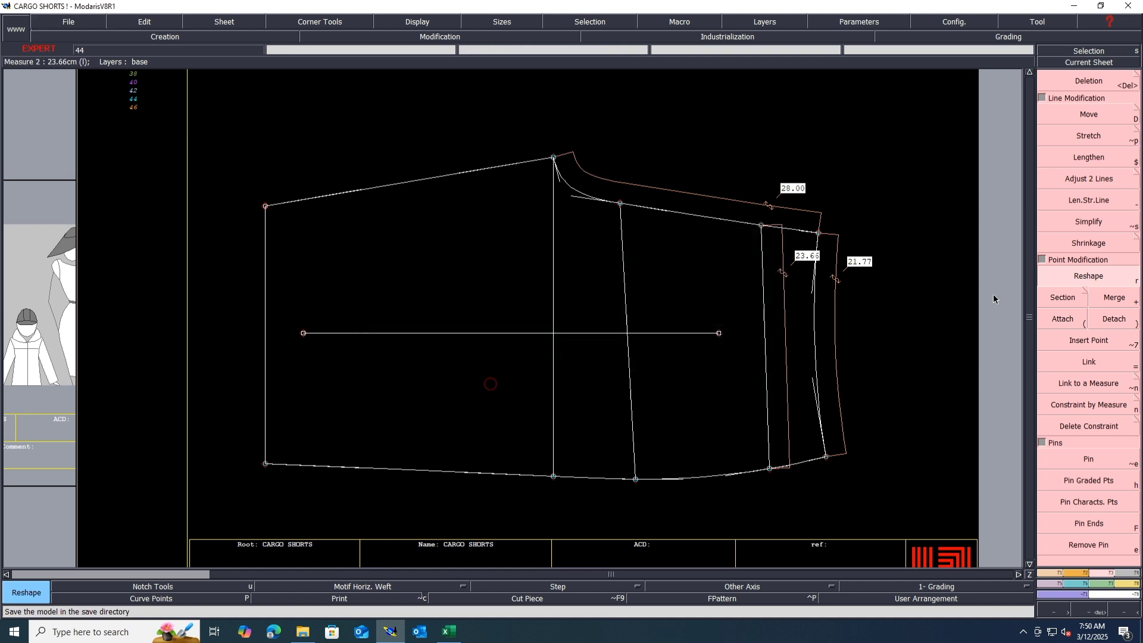
Reshape the inseam between the hem and the crotch point into a shallow inward curve by adjusting both of its tangent handles.
scroll(372, 170, "up", 1)
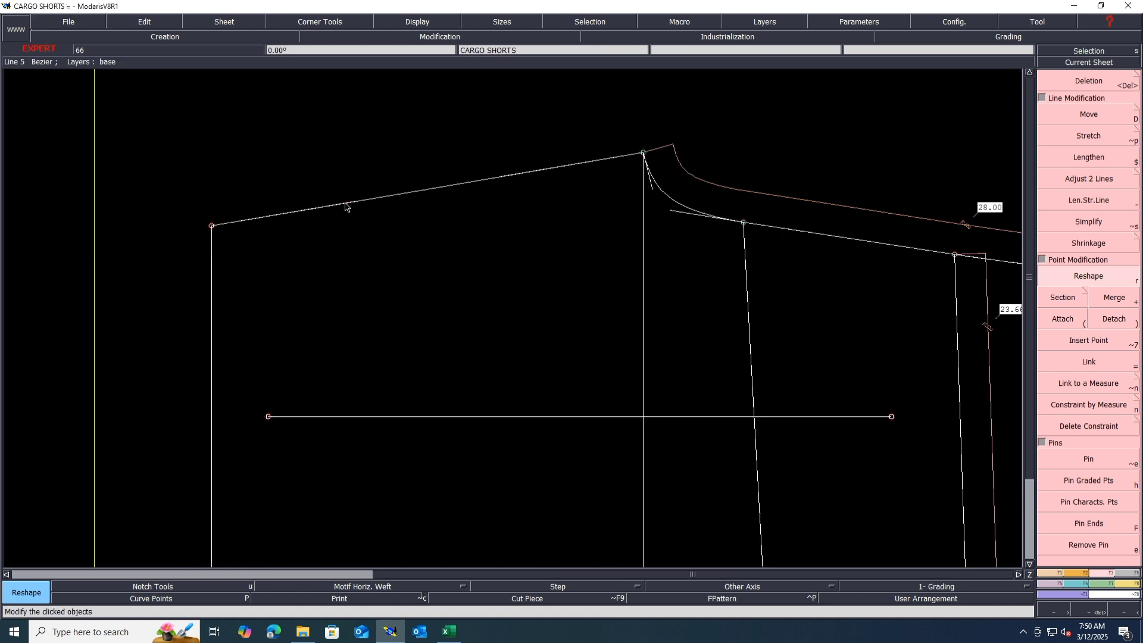
left_click(346, 206)
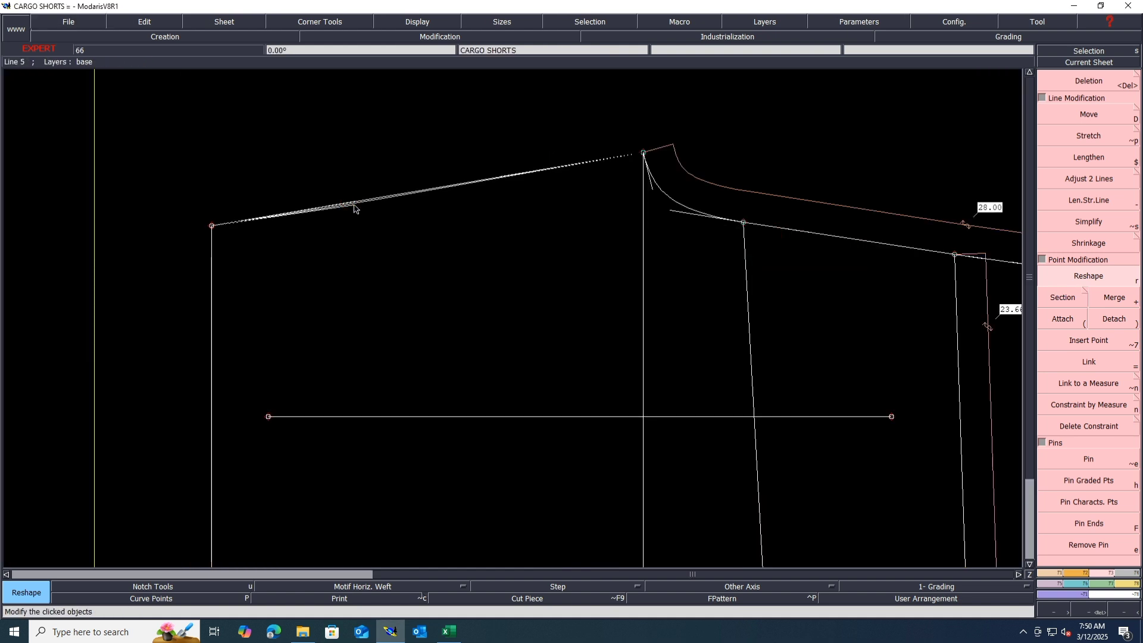
left_click(479, 195)
left_click(359, 212)
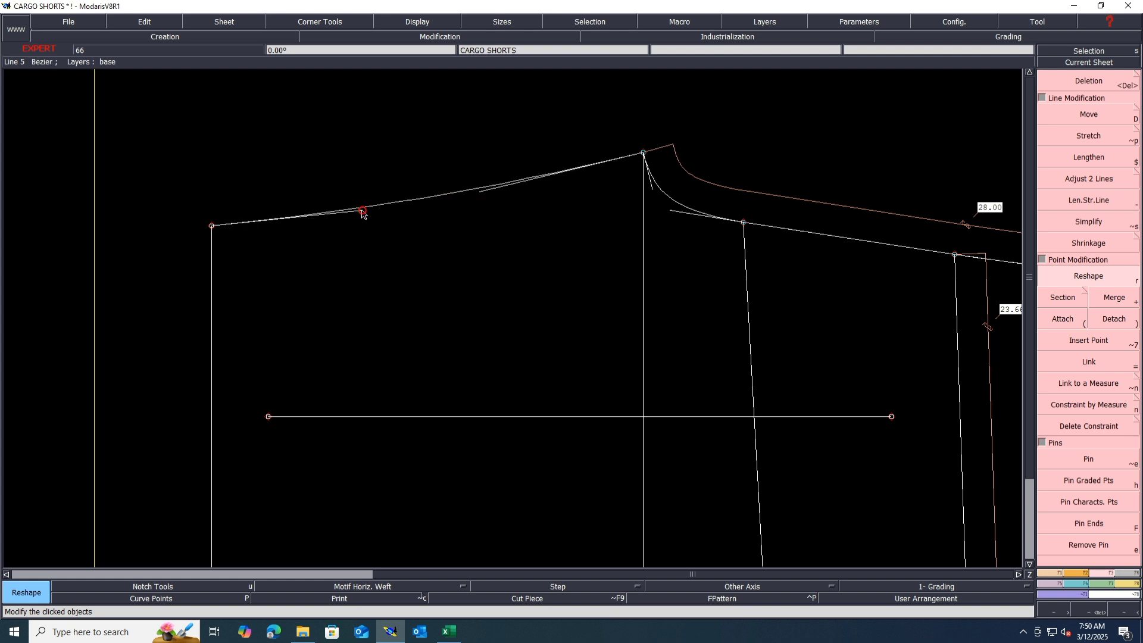
left_click(360, 214)
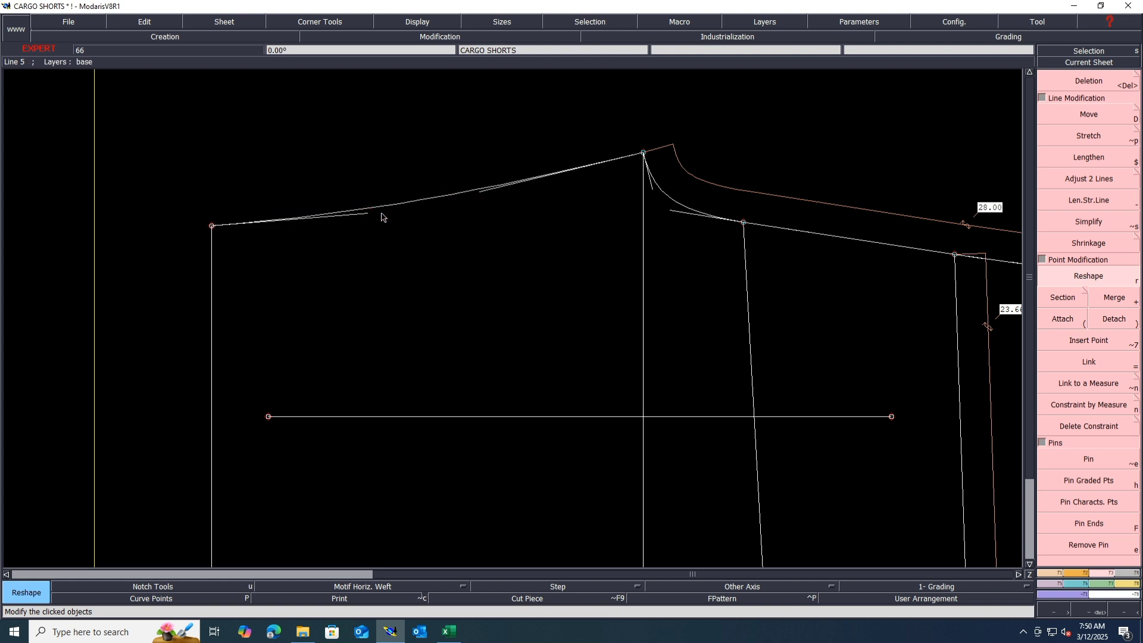
left_click(481, 195)
left_click(477, 193)
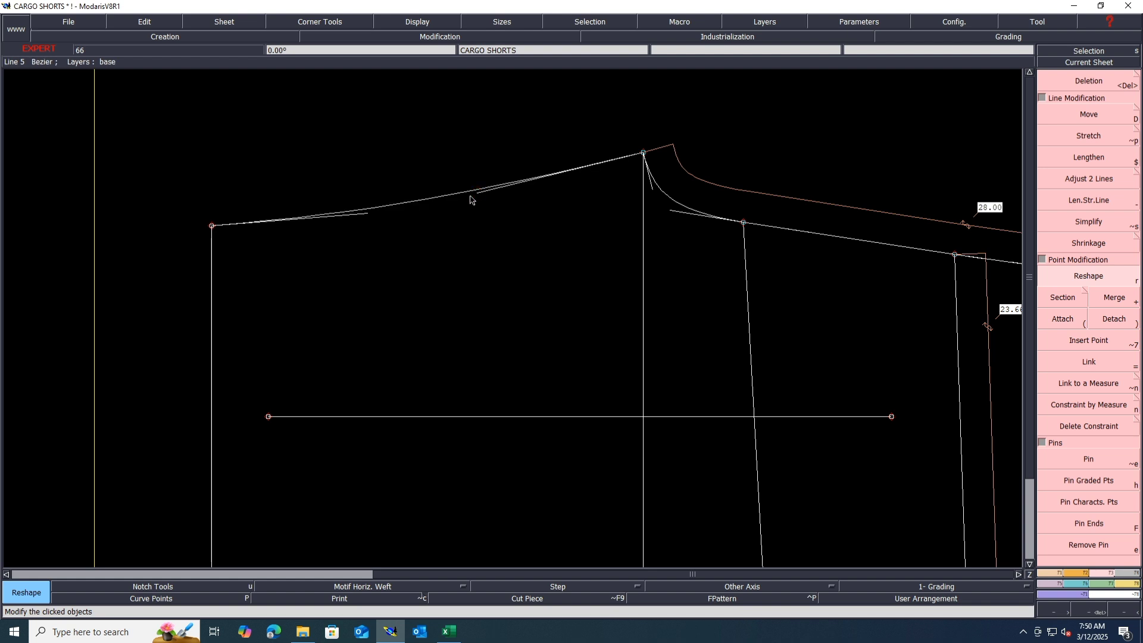
left_click(478, 194)
left_click(466, 192)
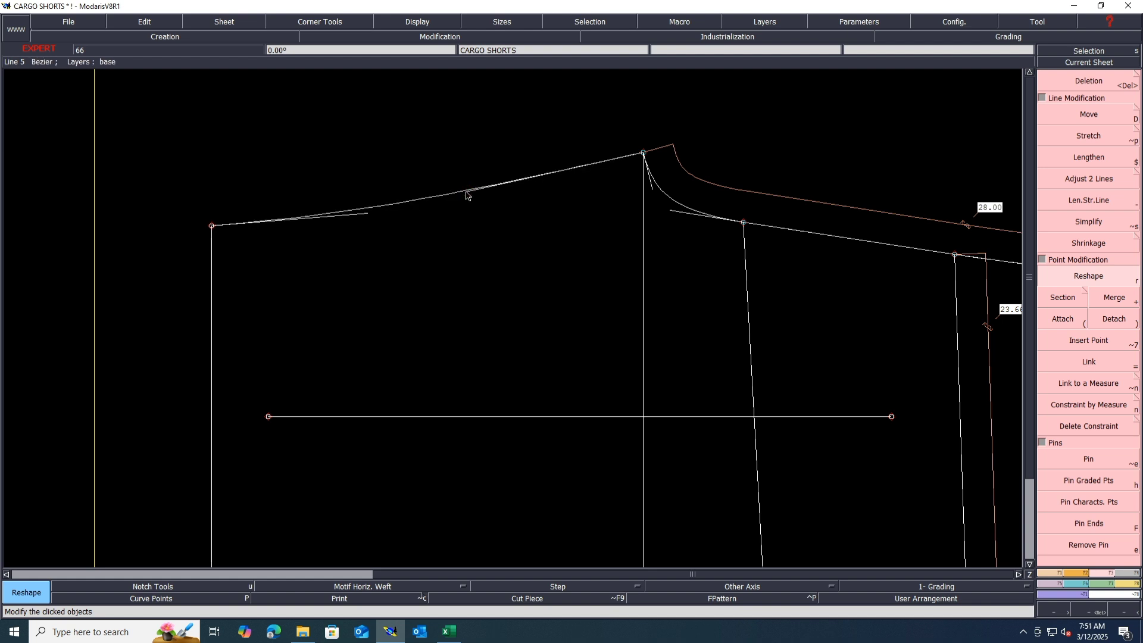
left_click(365, 215)
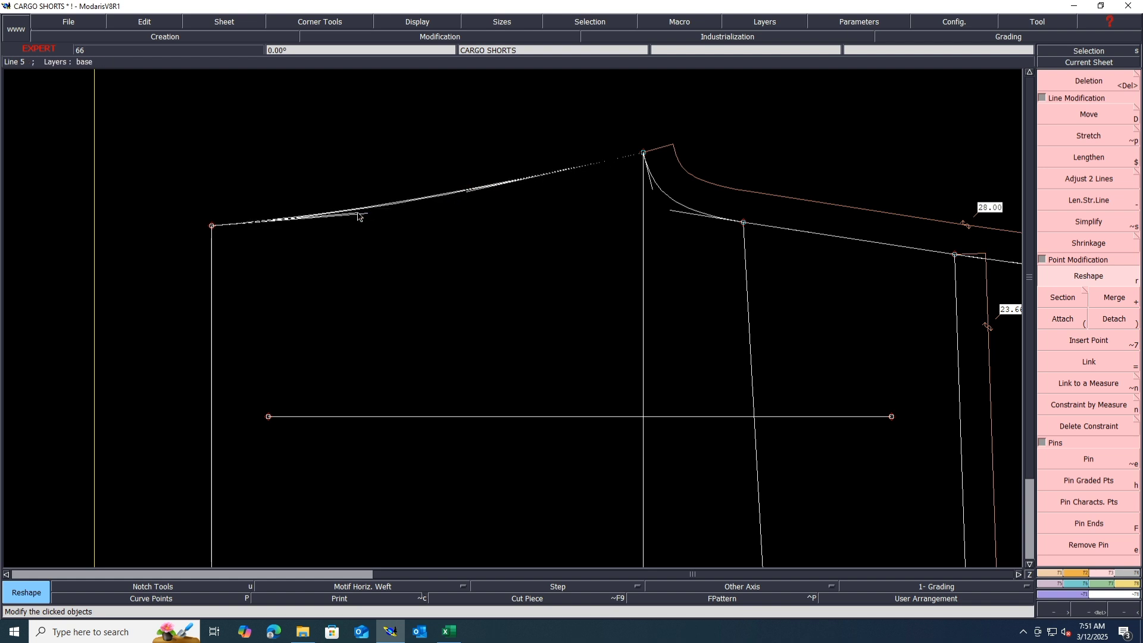
left_click(366, 215)
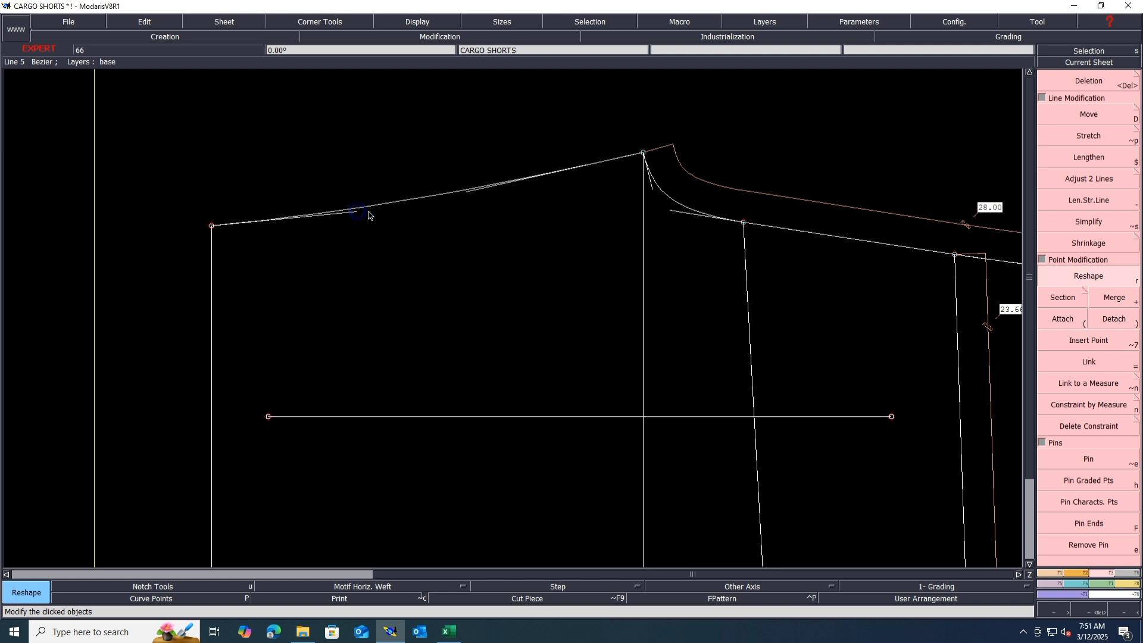
Check the side seam between the hem and the crotch line, and save the model, continuing past the anomaly warning.
scroll(369, 215, "down", 1)
scroll(381, 422, "up", 1)
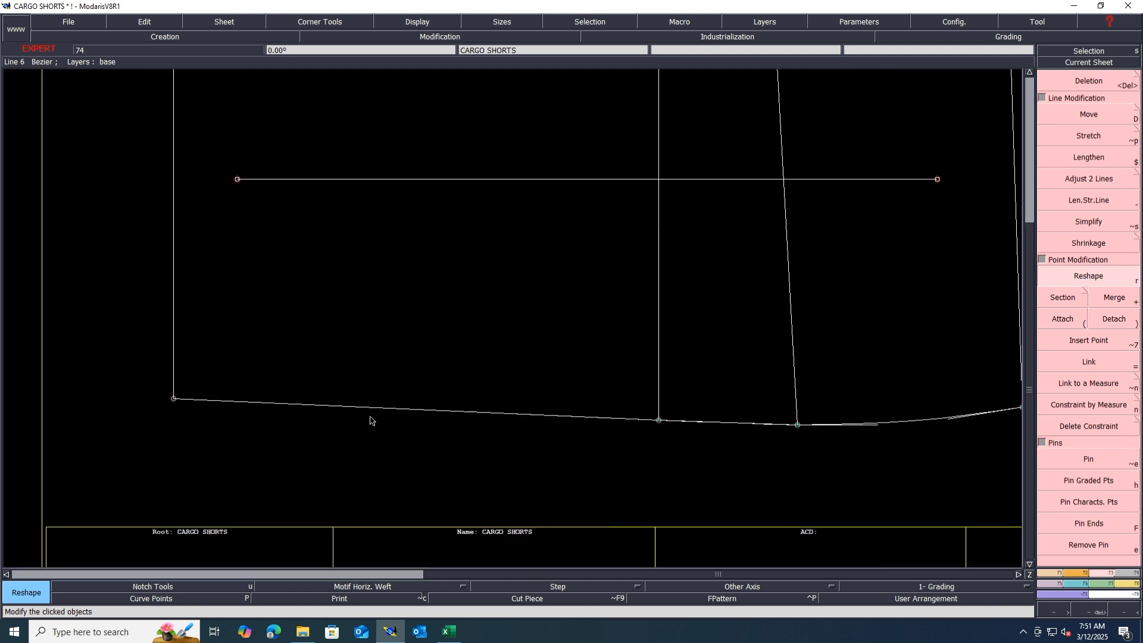
scroll(273, 411, "up", 1)
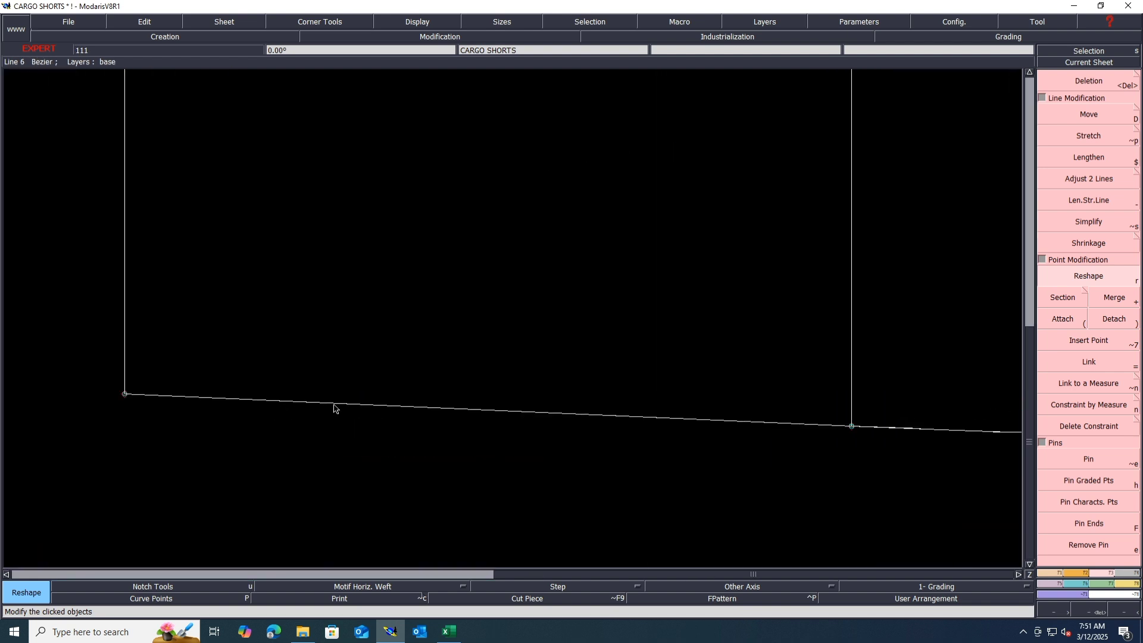
scroll(333, 408, "down", 1)
key("ctrl+s")
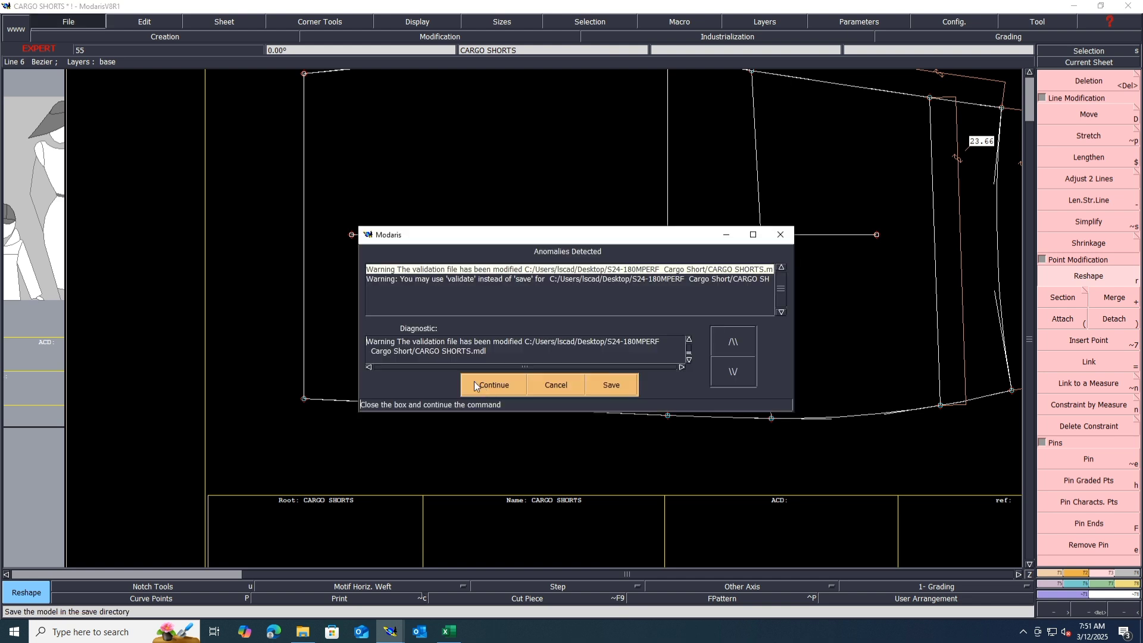
left_click(479, 381)
scroll(481, 382, "down", 1)
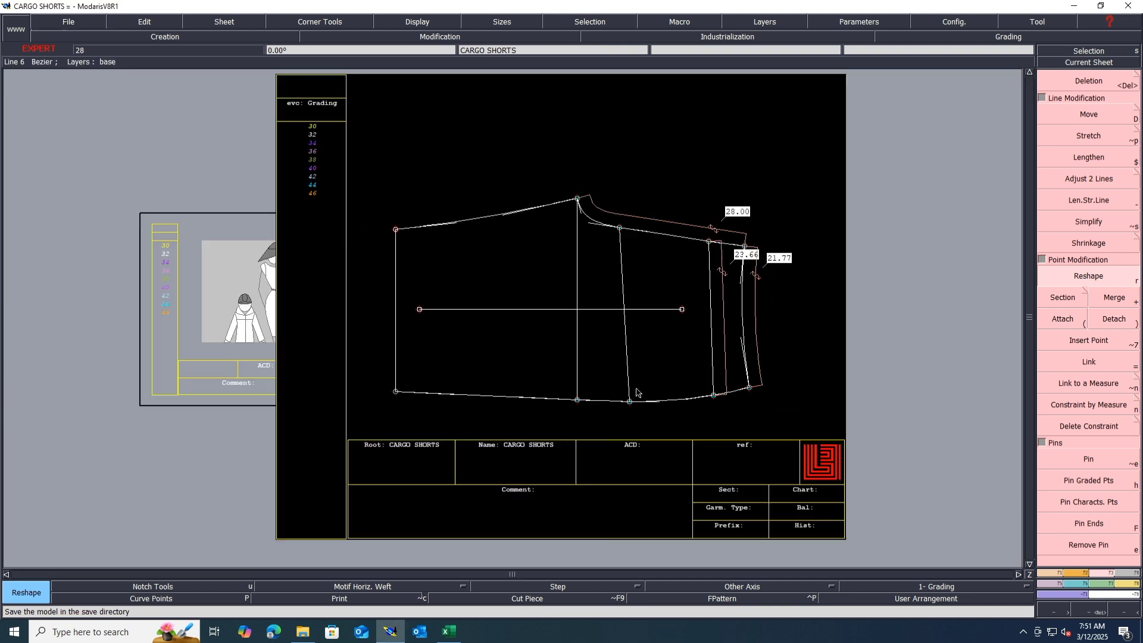
Copy the CARGO SHORTS sheet twice to create two new pattern sheets.
key("c")
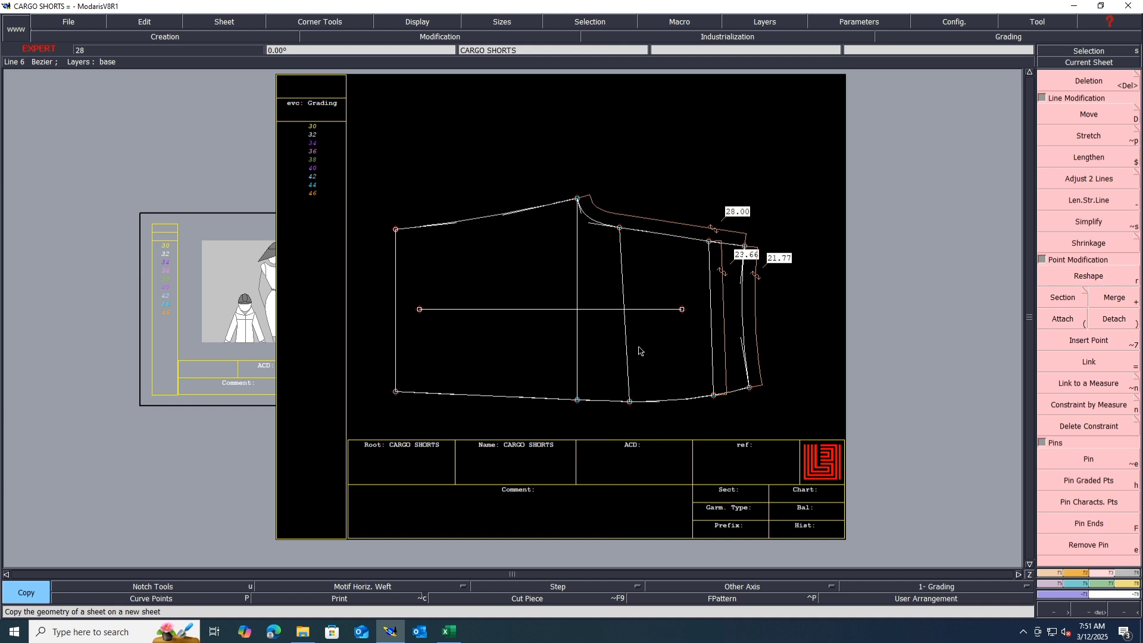
left_click(607, 342)
left_click(806, 342)
left_click(590, 335)
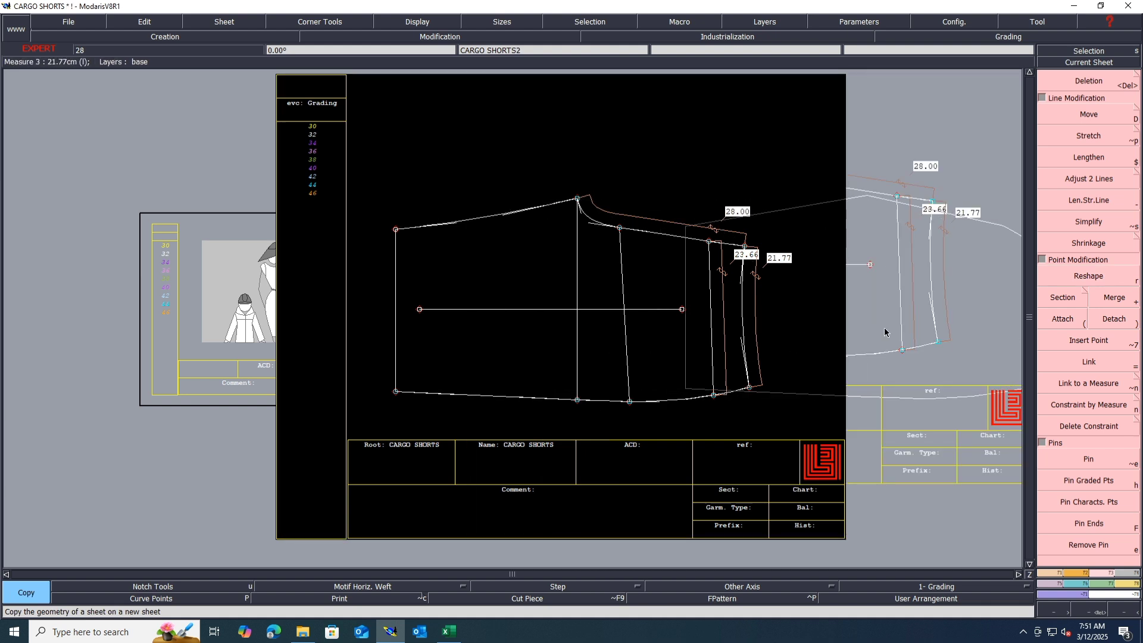
left_click(885, 332)
key("s")
left_click(622, 331)
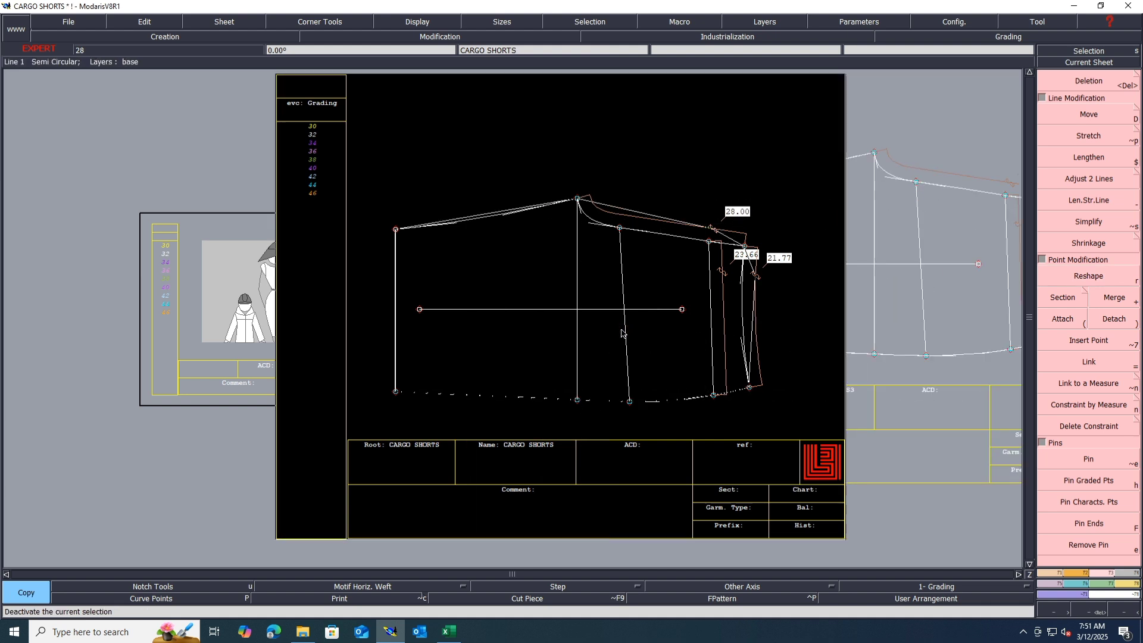
left_click(626, 339)
key("ctrl+z")
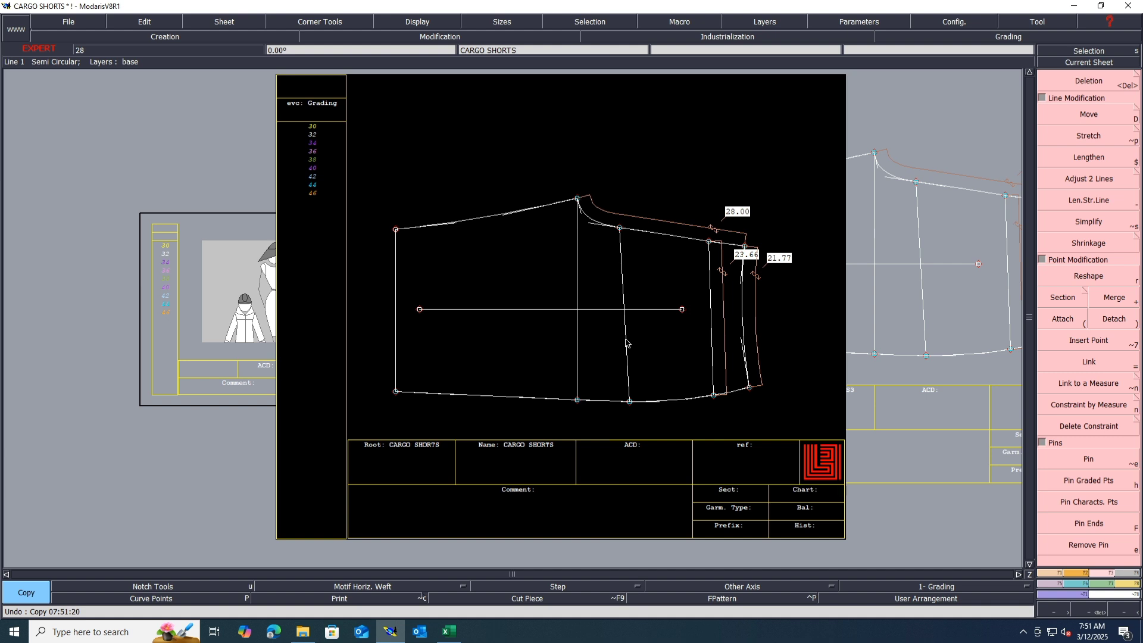
Delete the original CARGO SHORTS sheet, keeping the two copies.
key("Delete")
left_click(626, 335)
key("Delete")
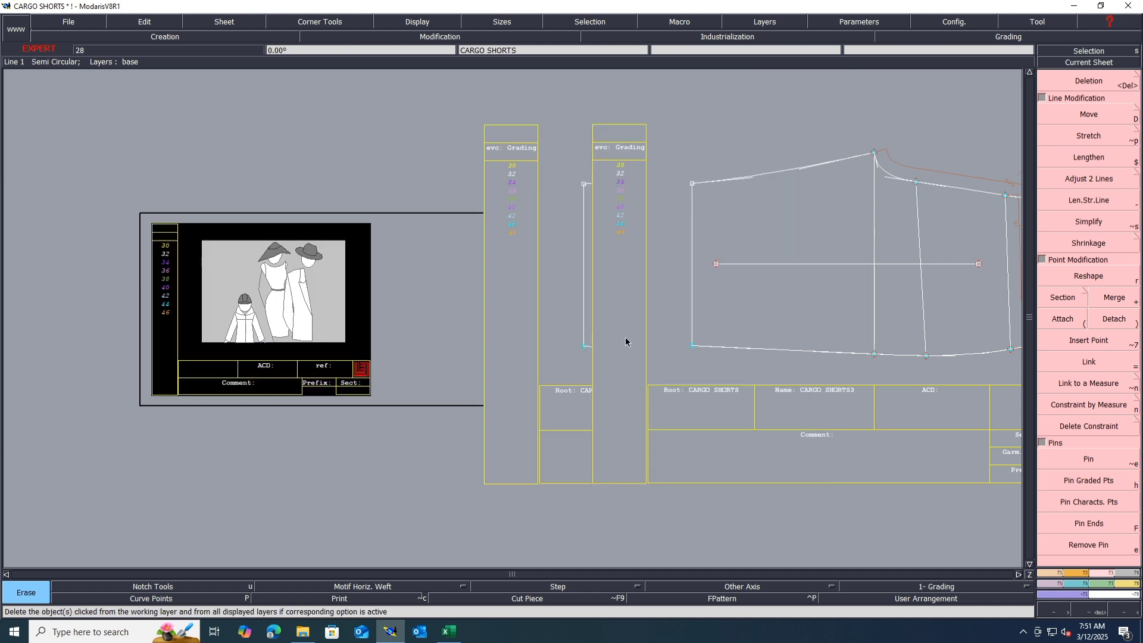
Rearrange the remaining sheets in the work area and save the model, continuing past the anomaly warning.
key("j")
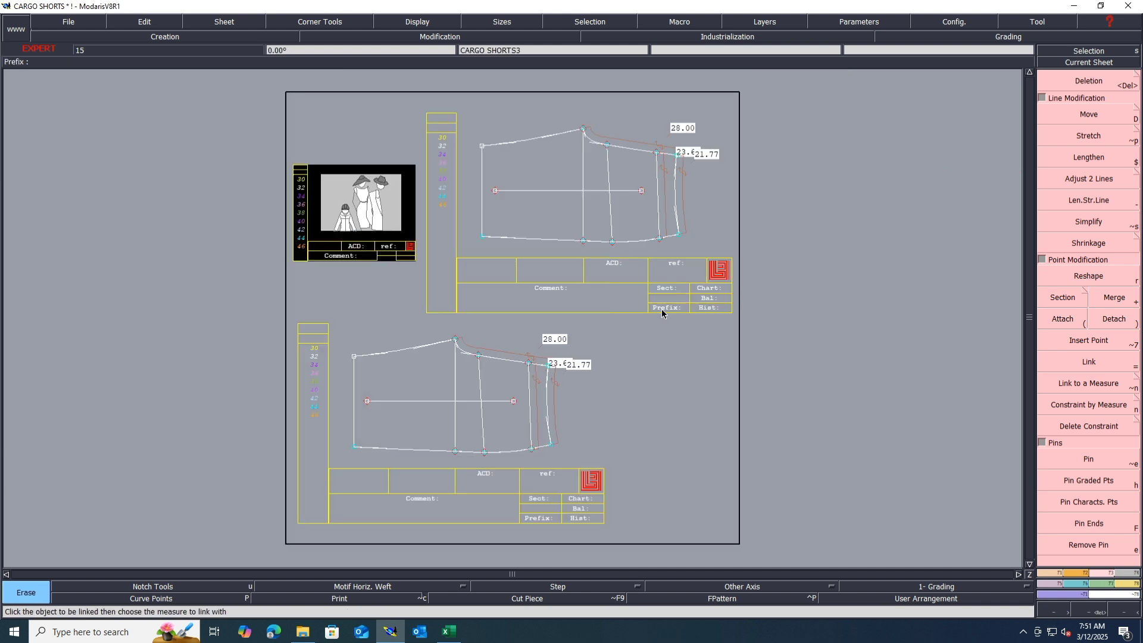
key("j")
key("ctrl+s")
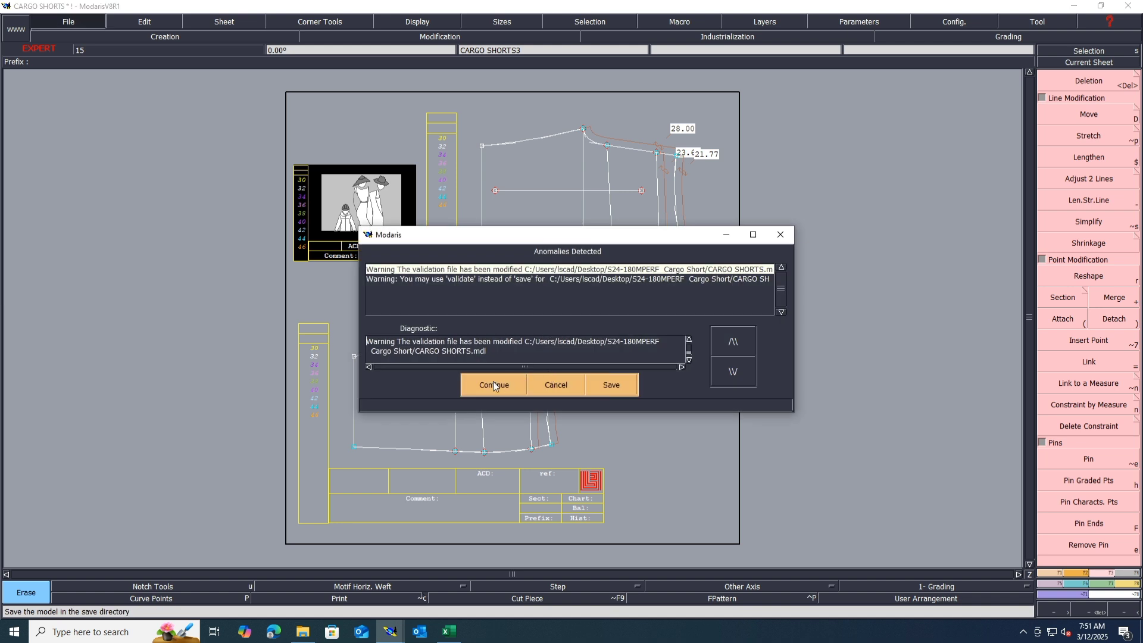
left_click(496, 384)
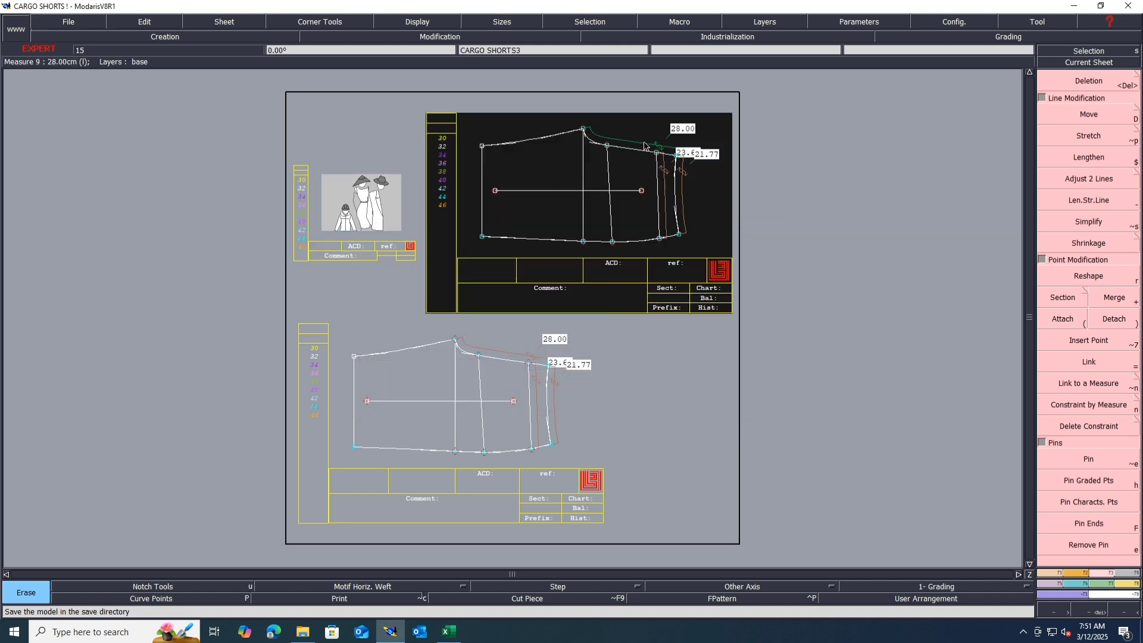
Add a dynamic length measure along the inseam on the CARGO SHORTS3 sheet.
key("Home")
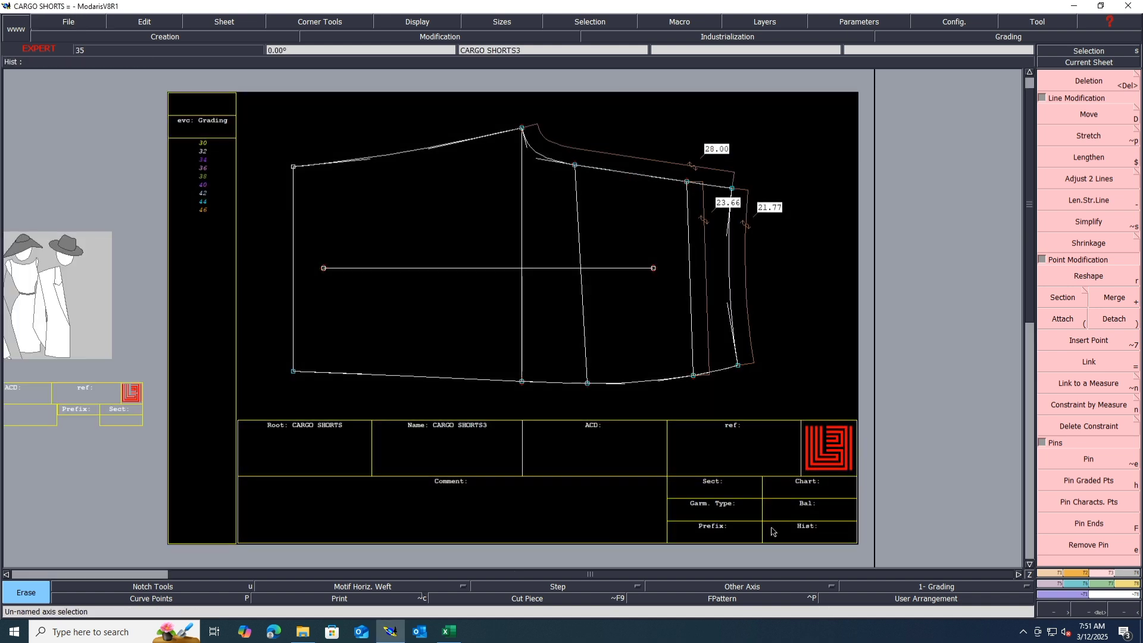
key("l")
left_click(407, 152)
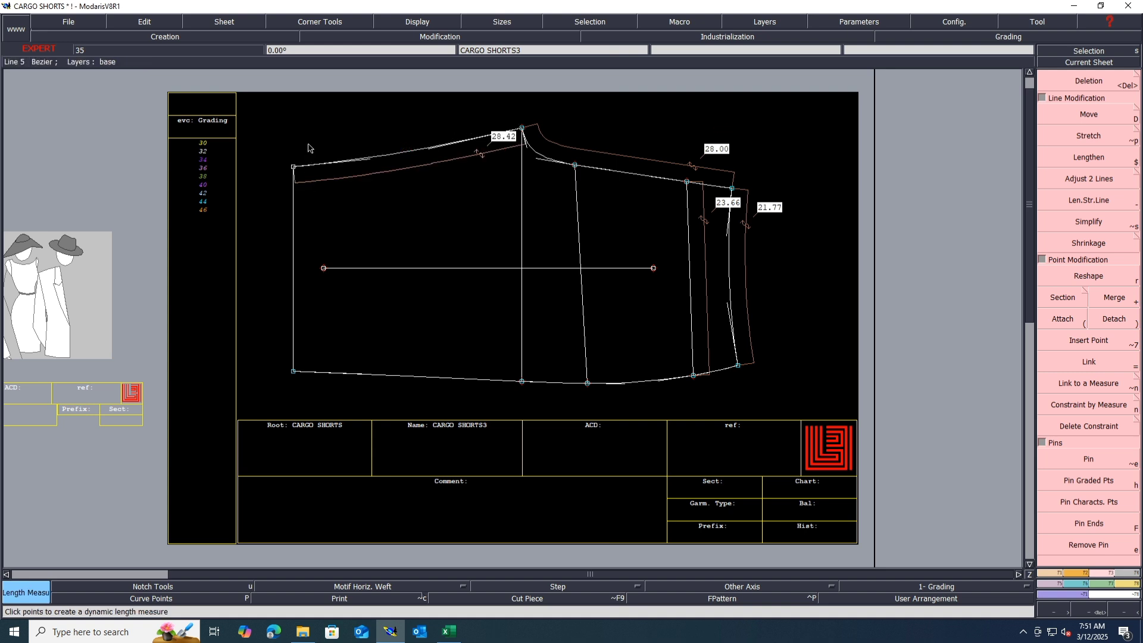
Pin the characteristic points on the CARGO SHORTS3 sheet and move its hem line 0.40 cm inward in X.
right_click_drag(307, 144, 261, 419)
left_click(1078, 478)
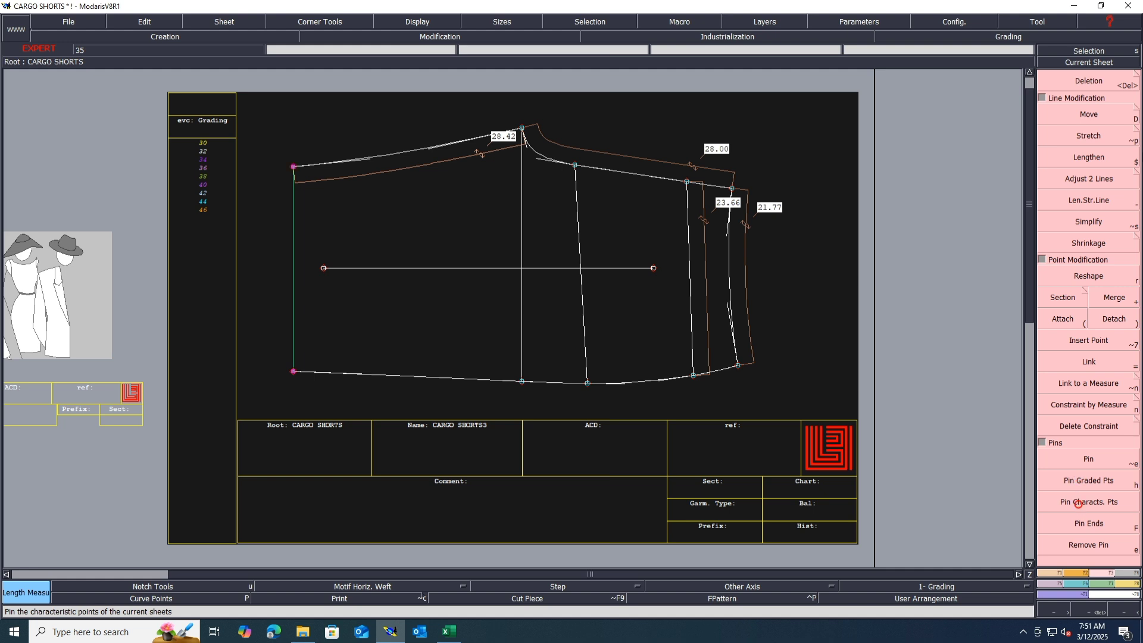
left_click(1092, 113)
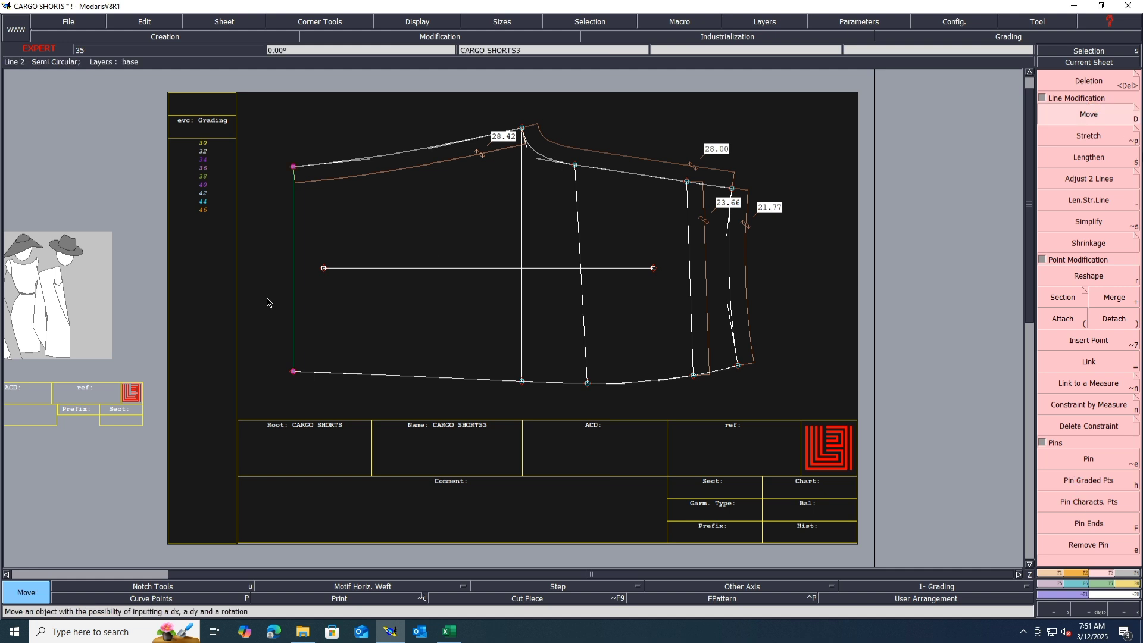
left_click(292, 372)
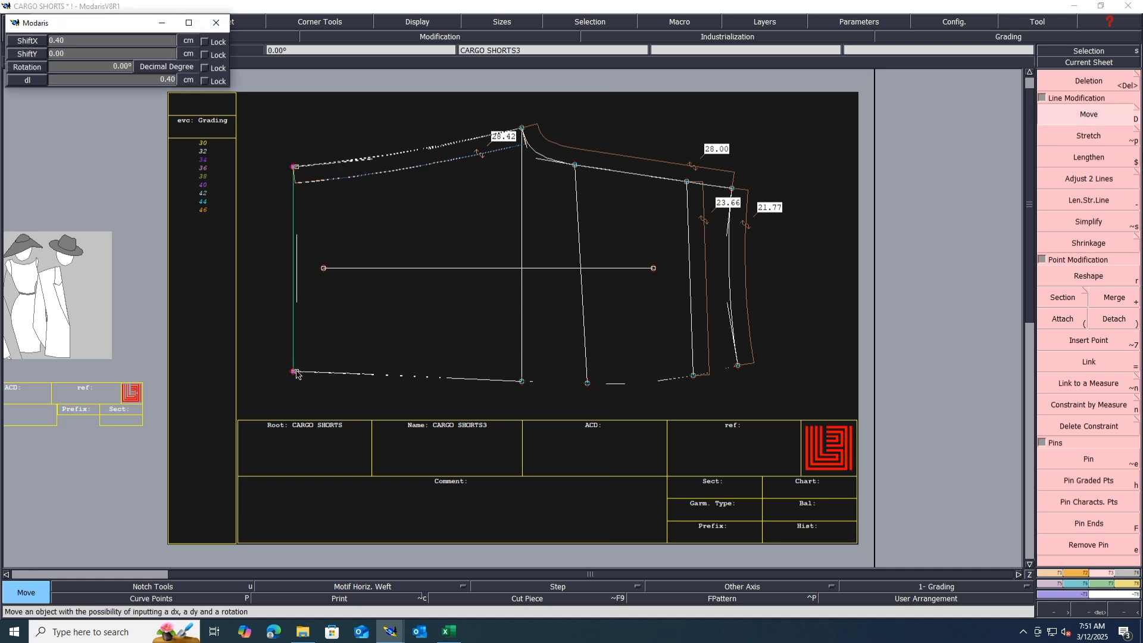
left_click(296, 371)
Shift the hem line on the CARGO SHORTS2 sheet inward in X with its characteristic points pinned, and save the model.
scroll(475, 305, "down", 1)
scroll(536, 370, "down", 1)
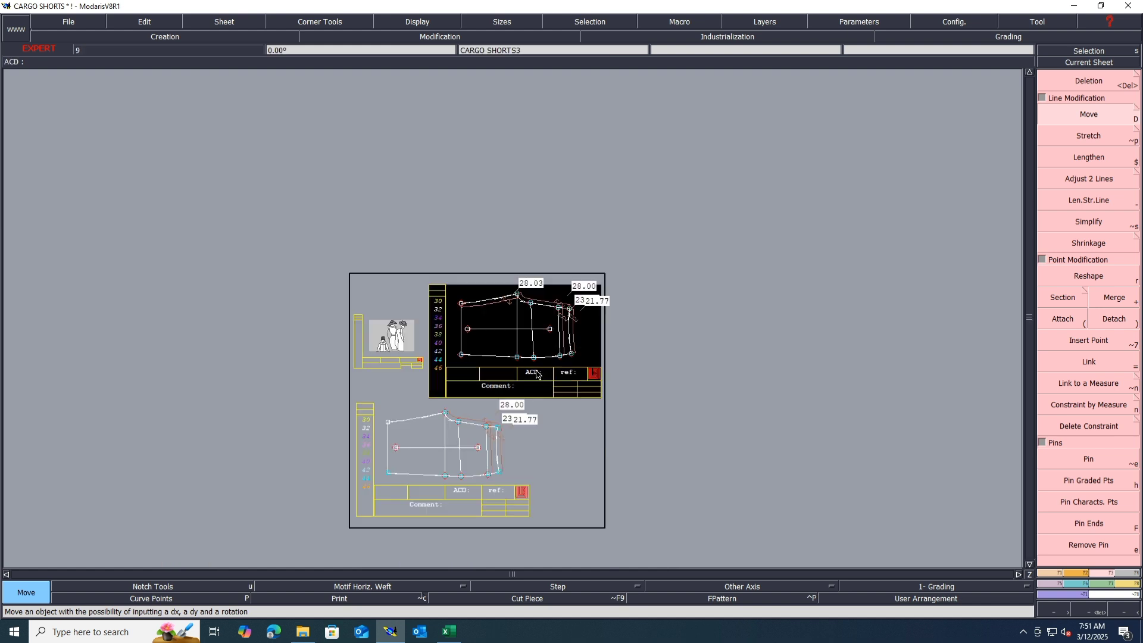
scroll(428, 443, "up", 1)
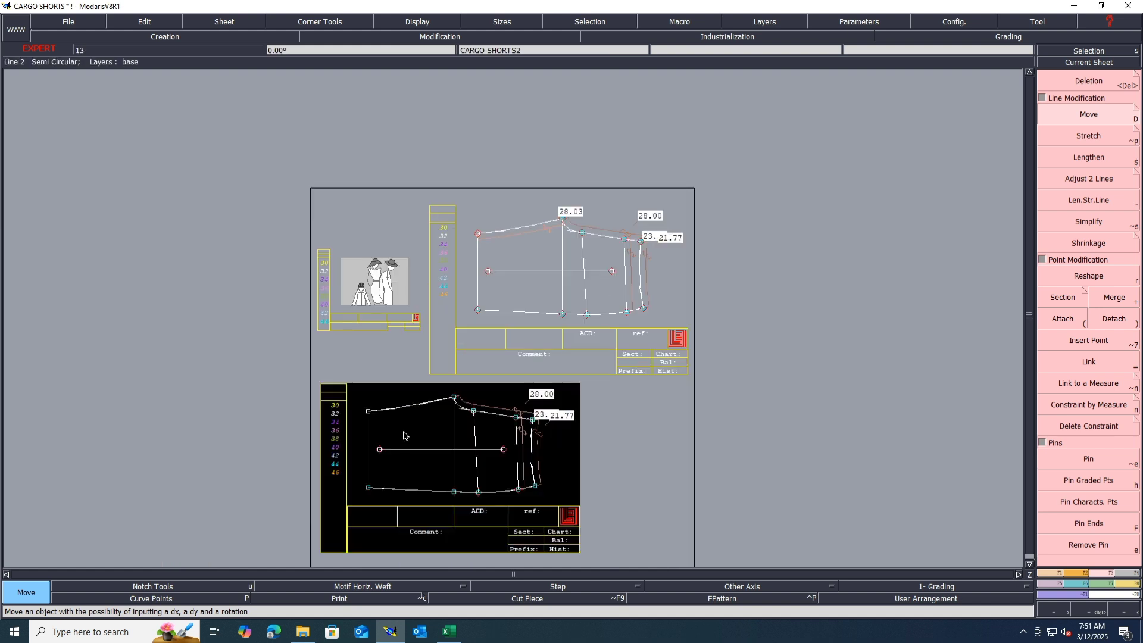
left_click(1087, 497)
left_click(368, 487)
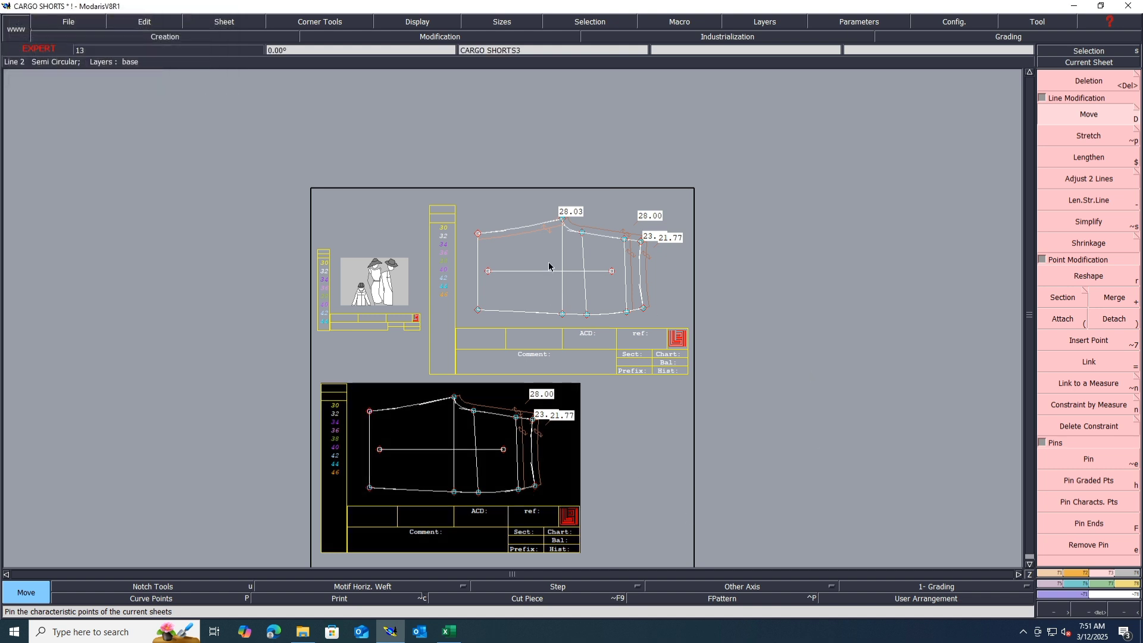
key("ctrl+s")
left_click(506, 388)
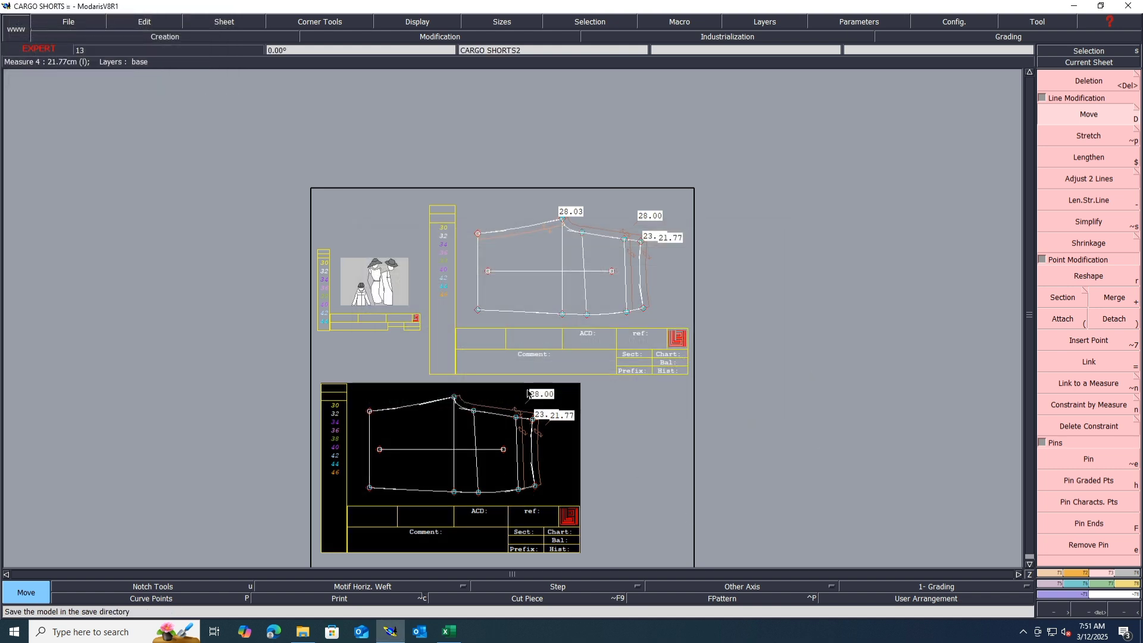
Select the line just below the waist on the CARGO SHORTS3 sheet and shift it -0.03 cm in Y.
scroll(581, 227, "up", 3)
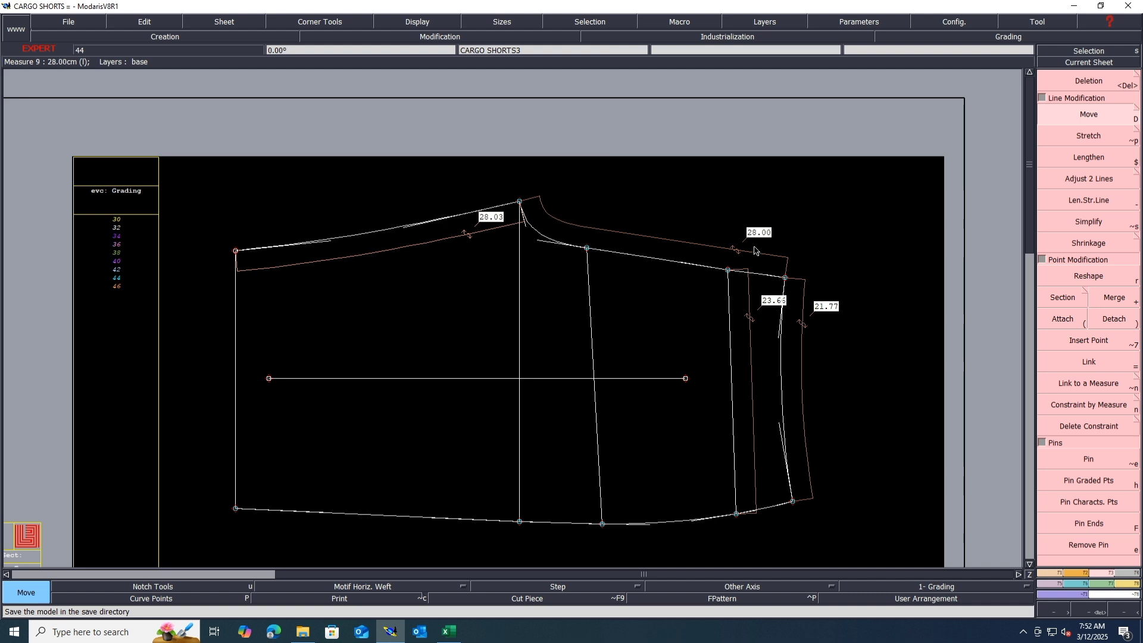
left_click_drag(755, 243, 698, 520)
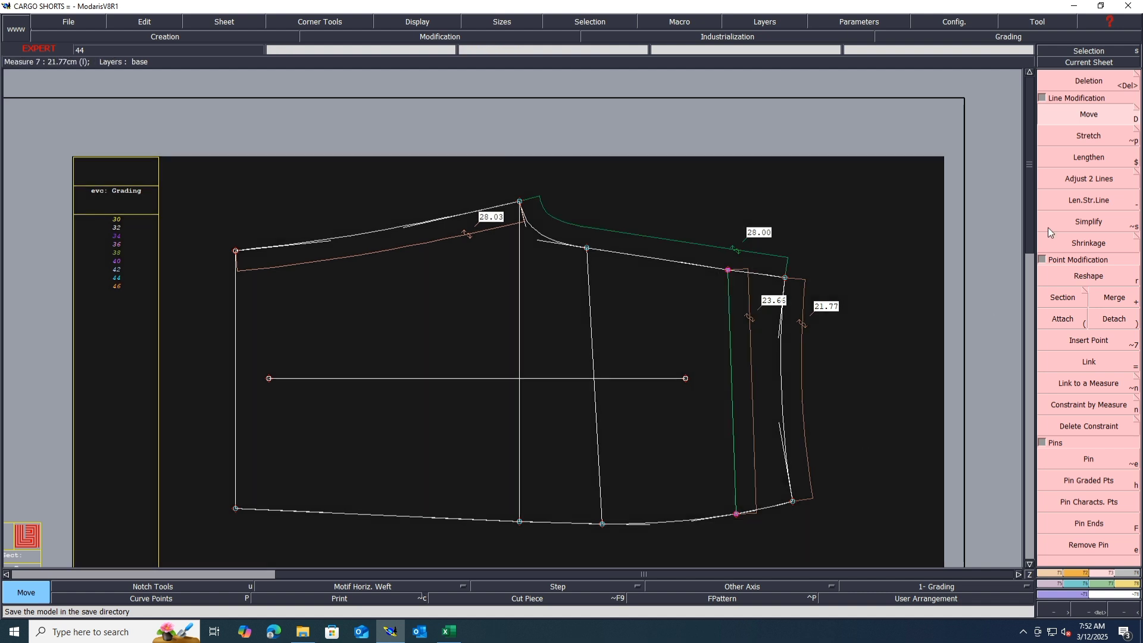
left_click(728, 271)
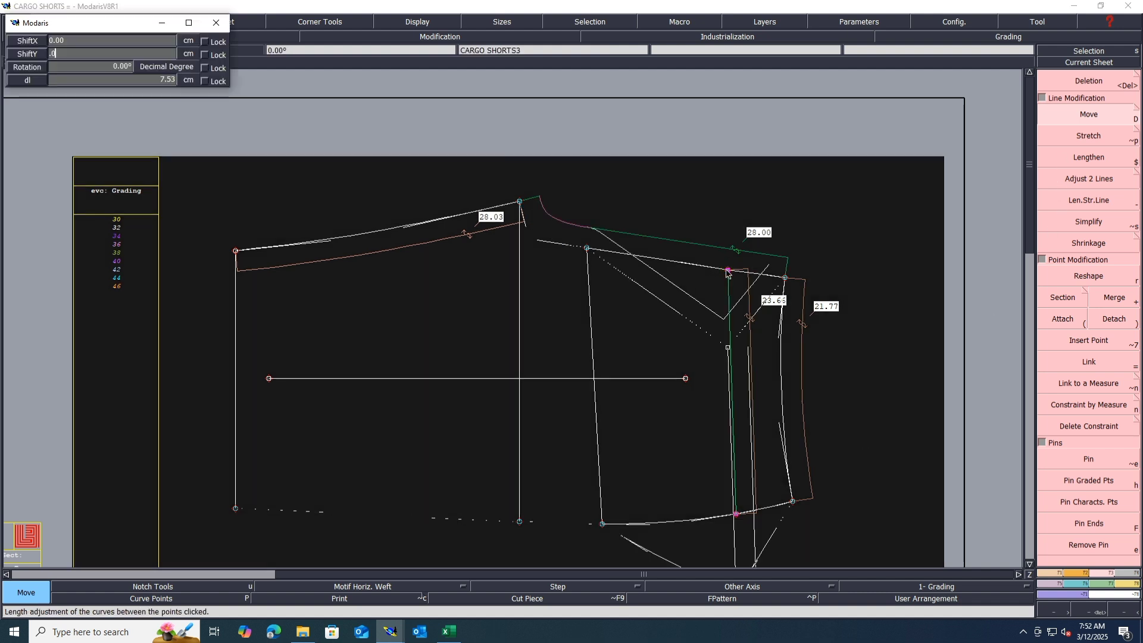
scroll(728, 271, "up", 1)
scroll(751, 217, "down", 2)
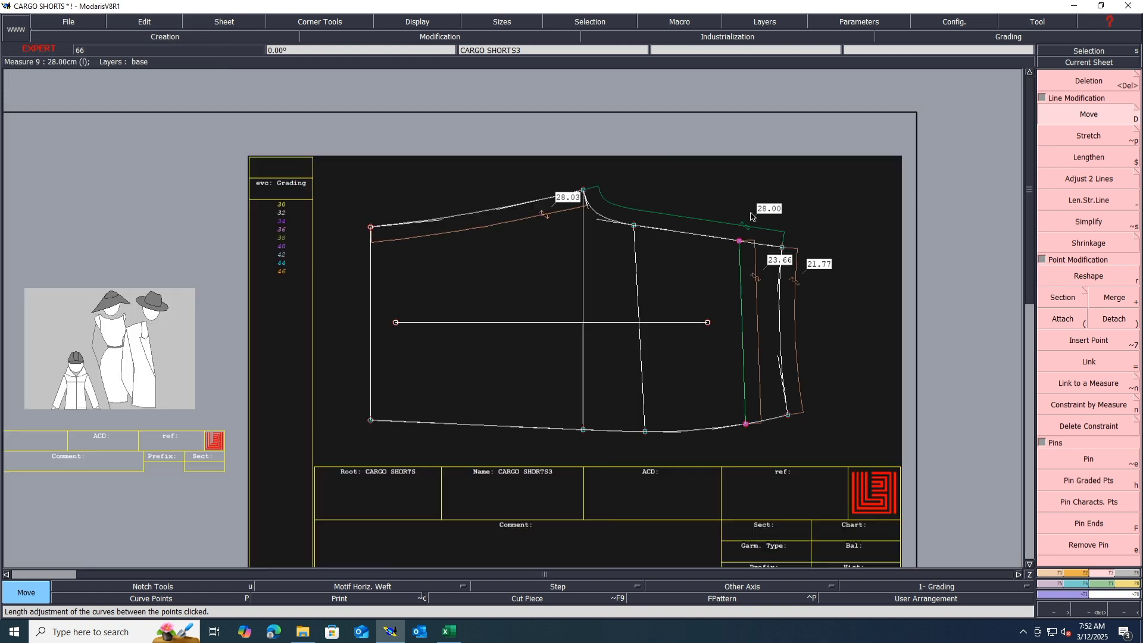
left_click(739, 242)
type("-0")
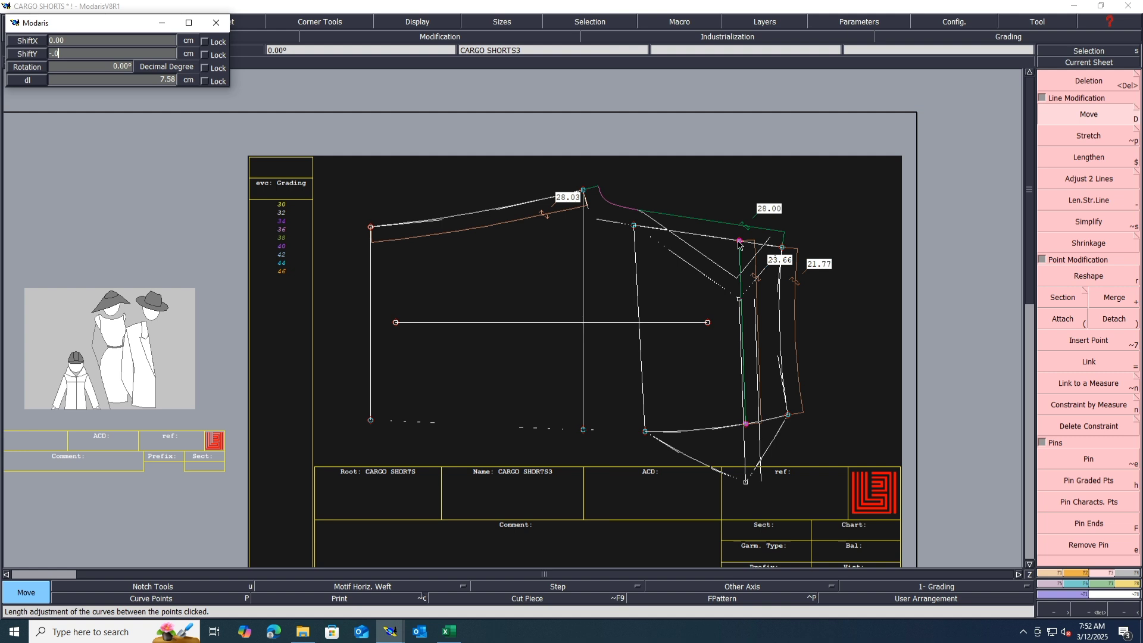
type(".03")
key("Return")
Shift the matching line below the waist on the CARGO SHORTS2 sheet 0.02 cm in Y and save the model.
scroll(773, 227, "down", 2)
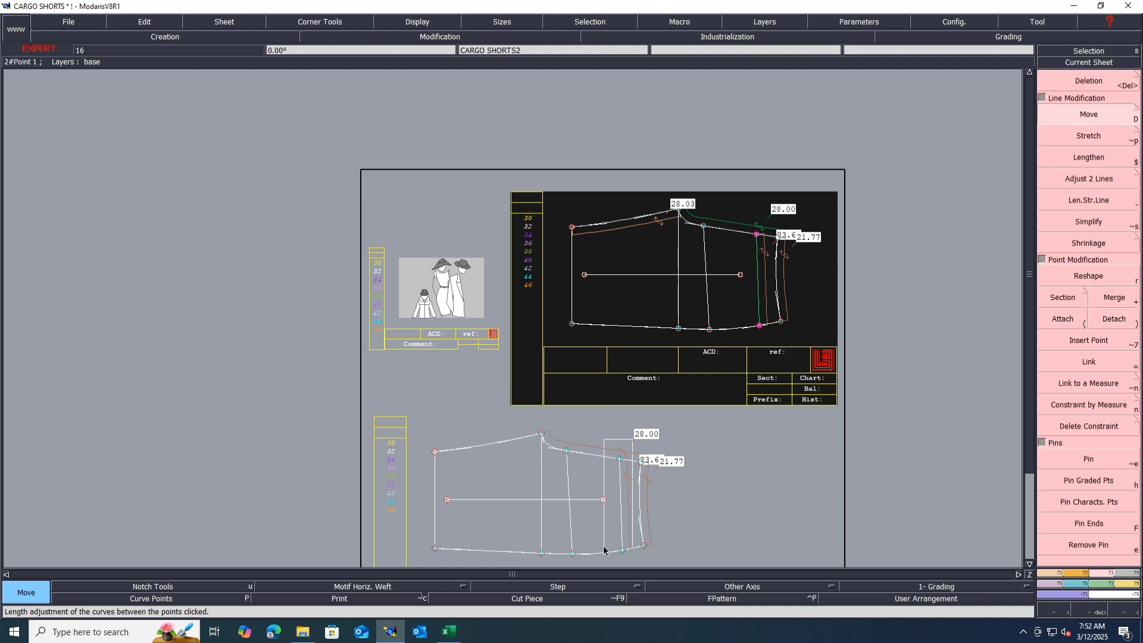
left_click(623, 551)
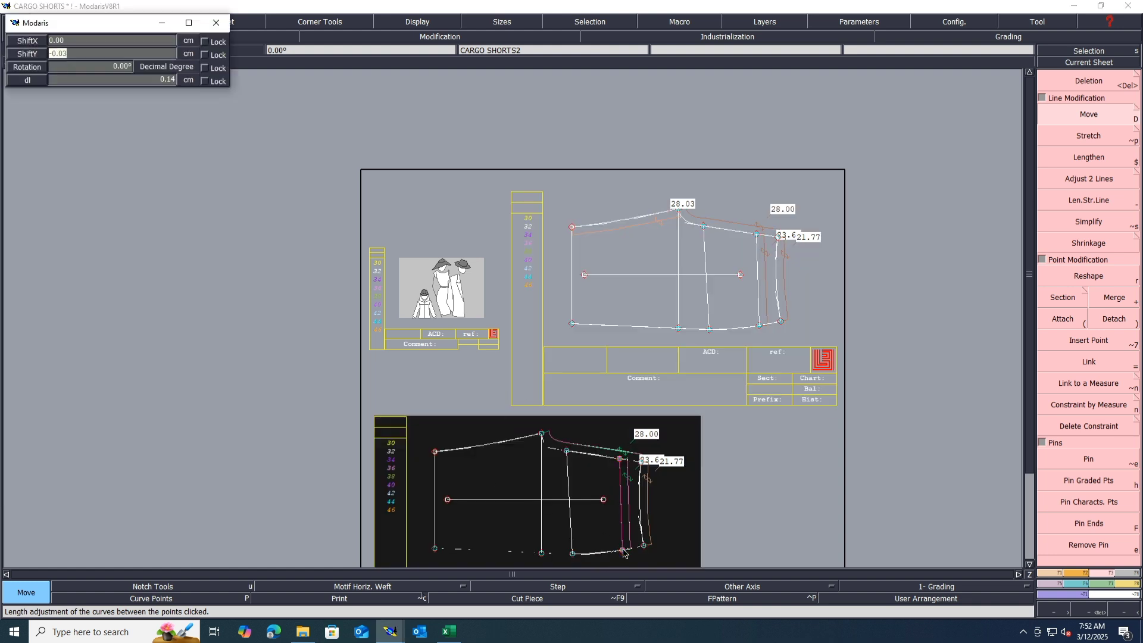
type("0.02")
key("Return")
key("Home")
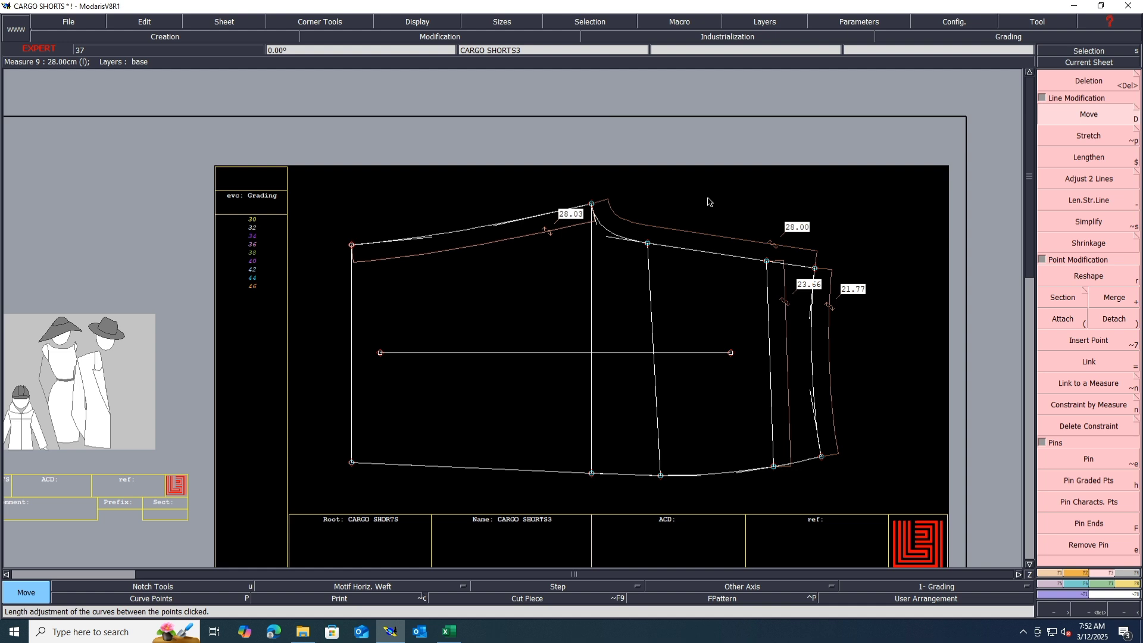
key("ctrl+s")
left_click(500, 384)
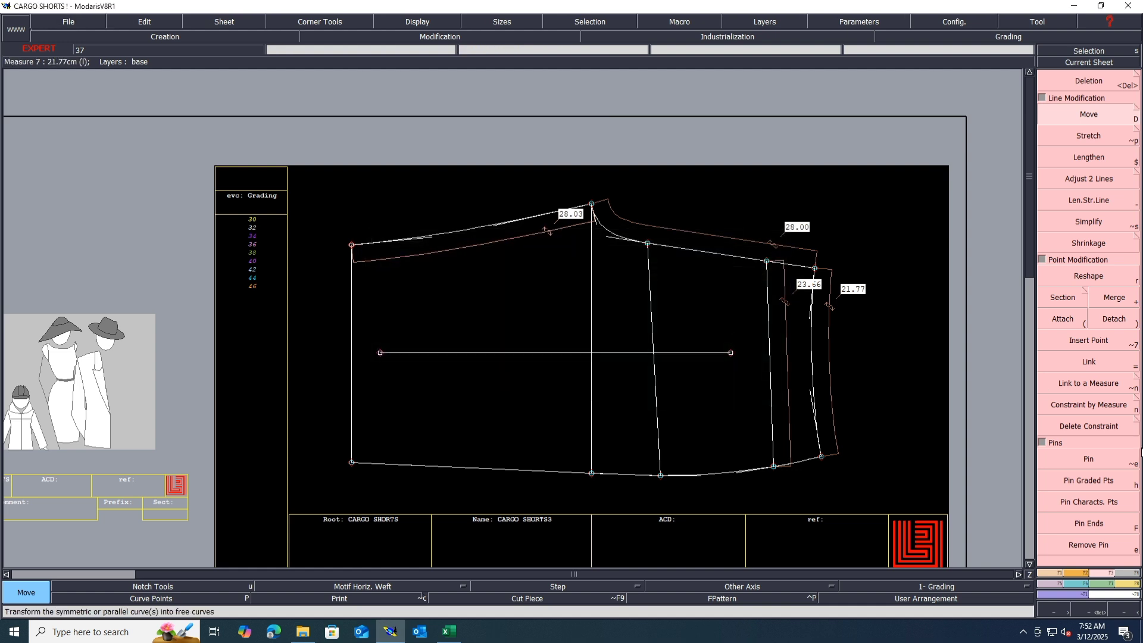
Add dynamic length measures along the thigh line at the crotch, the hem line and the hip line on CARGO SHORTS3.
left_click(1054, 575)
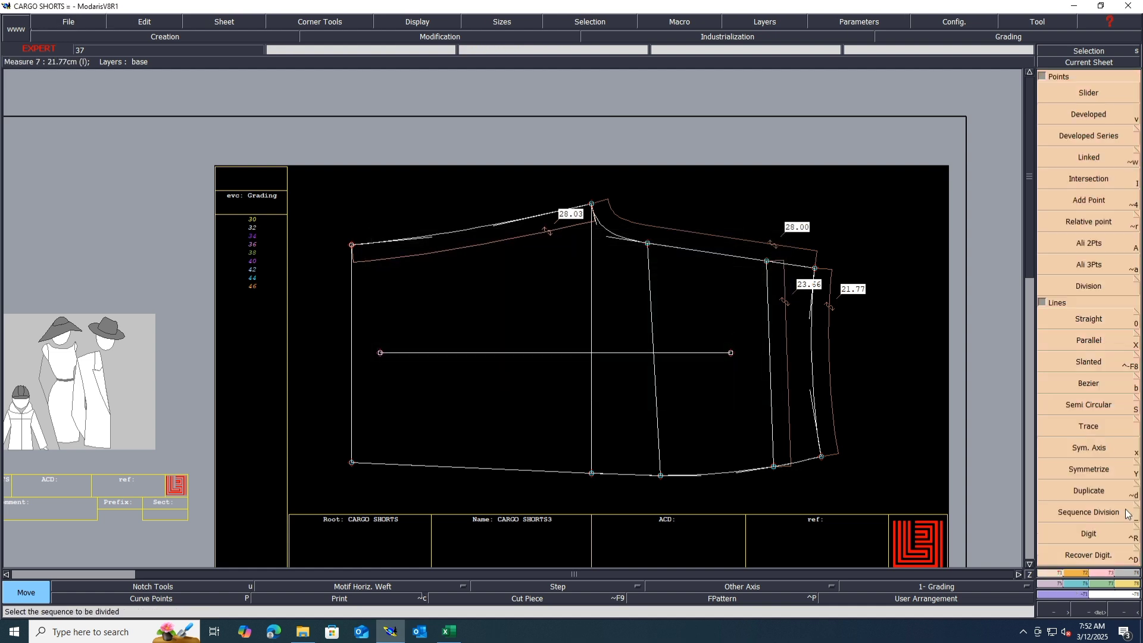
left_click(1127, 584)
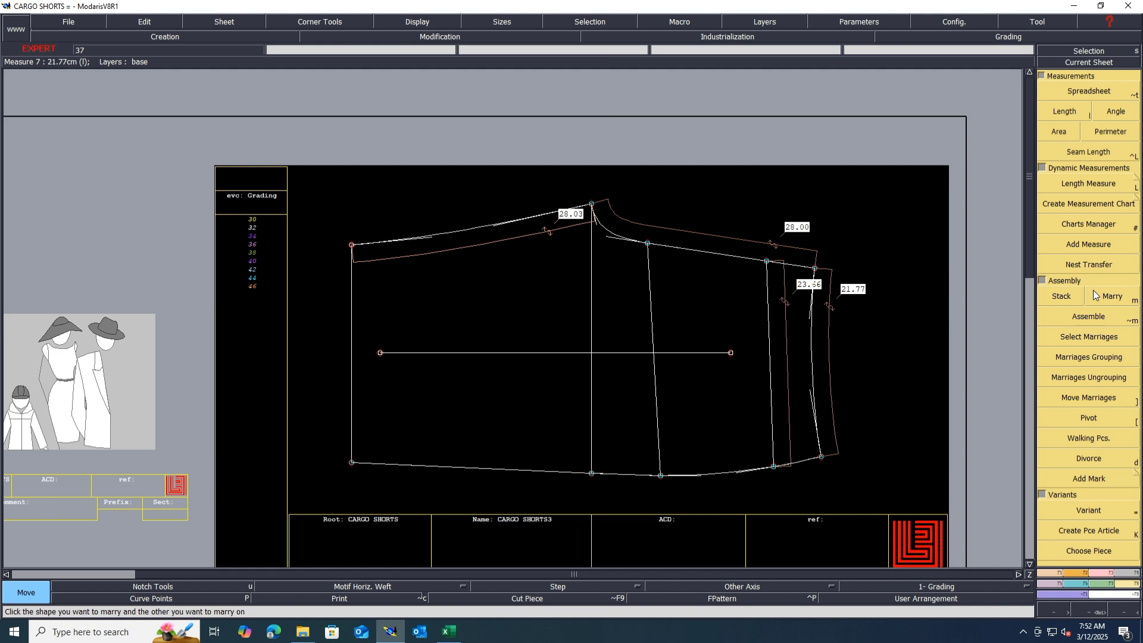
left_click(1089, 183)
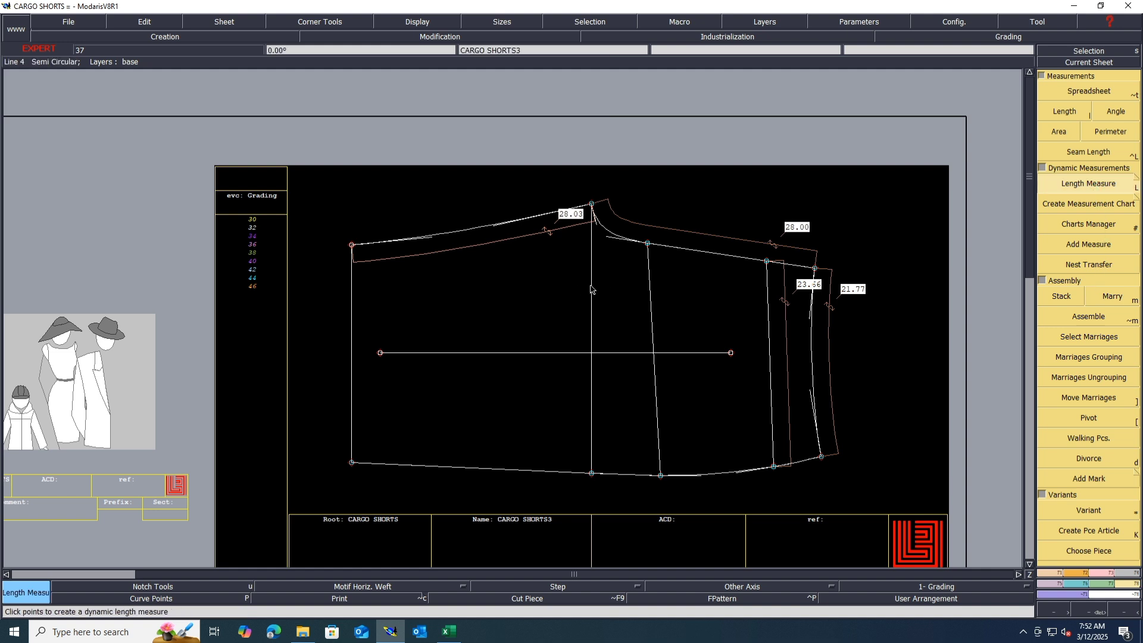
left_click(591, 290)
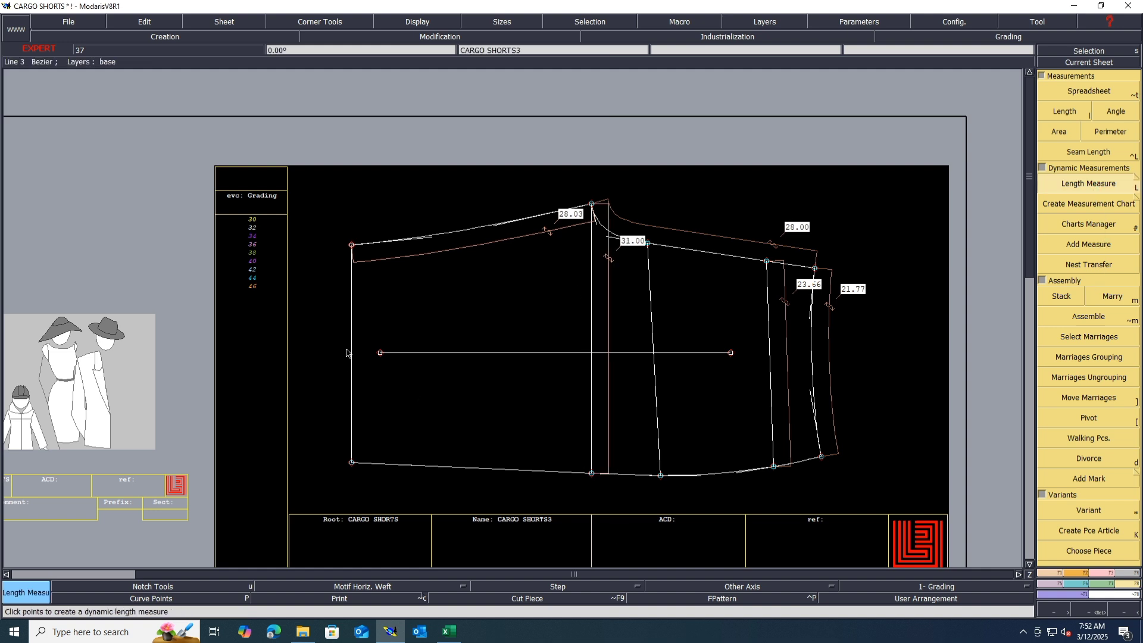
left_click(365, 496)
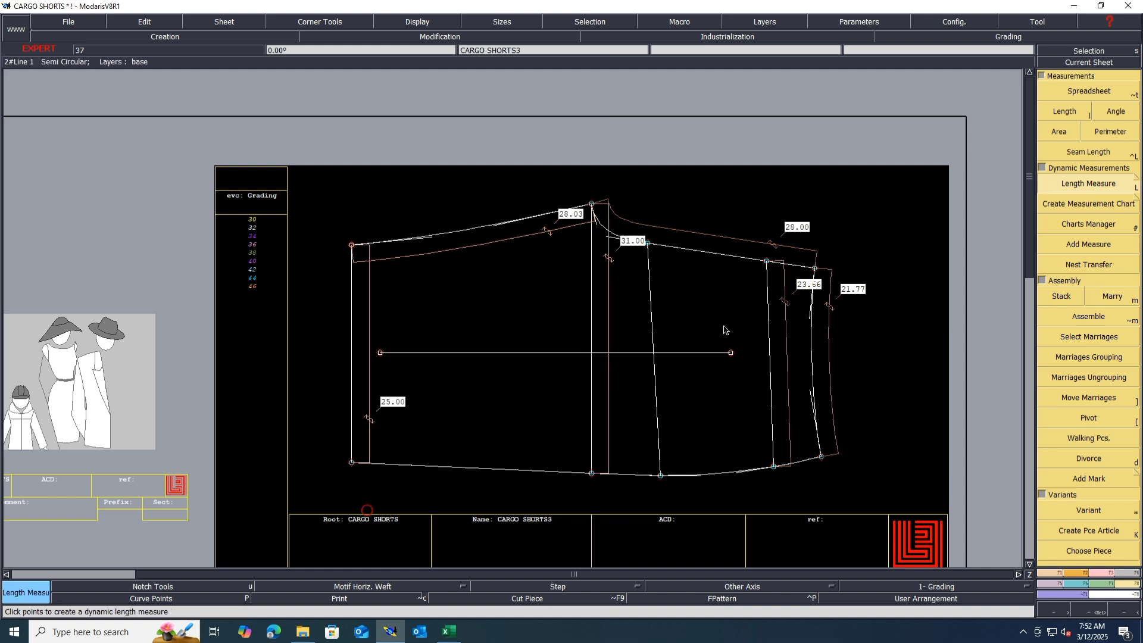
left_click(654, 305)
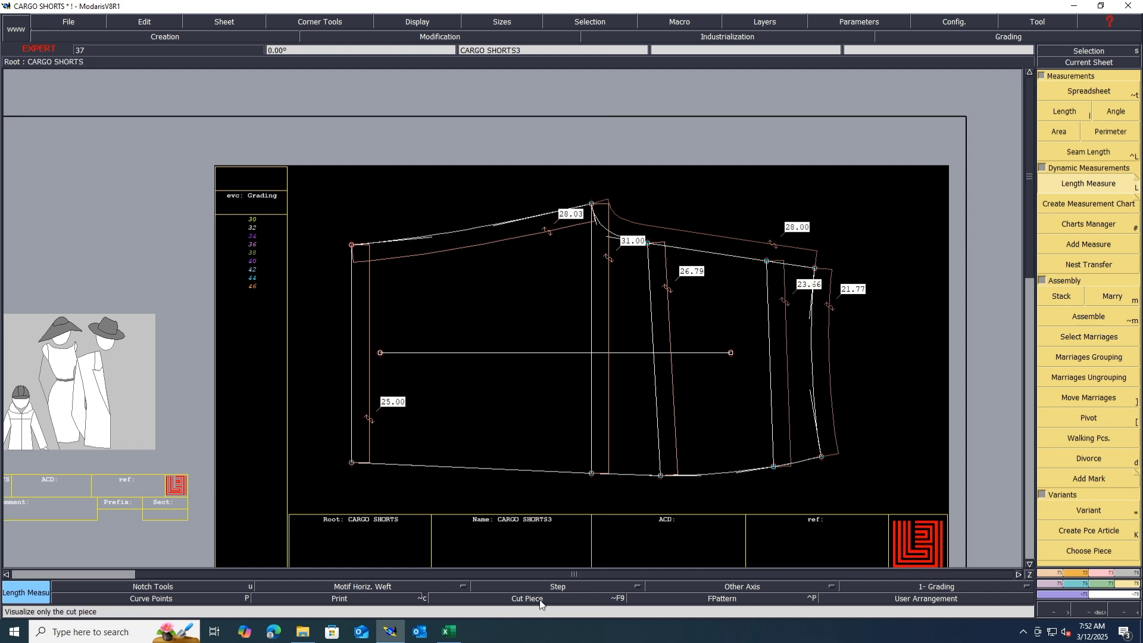
Switch to the Excel size specification and look up the hem circumference opening row.
key("alt+Tab")
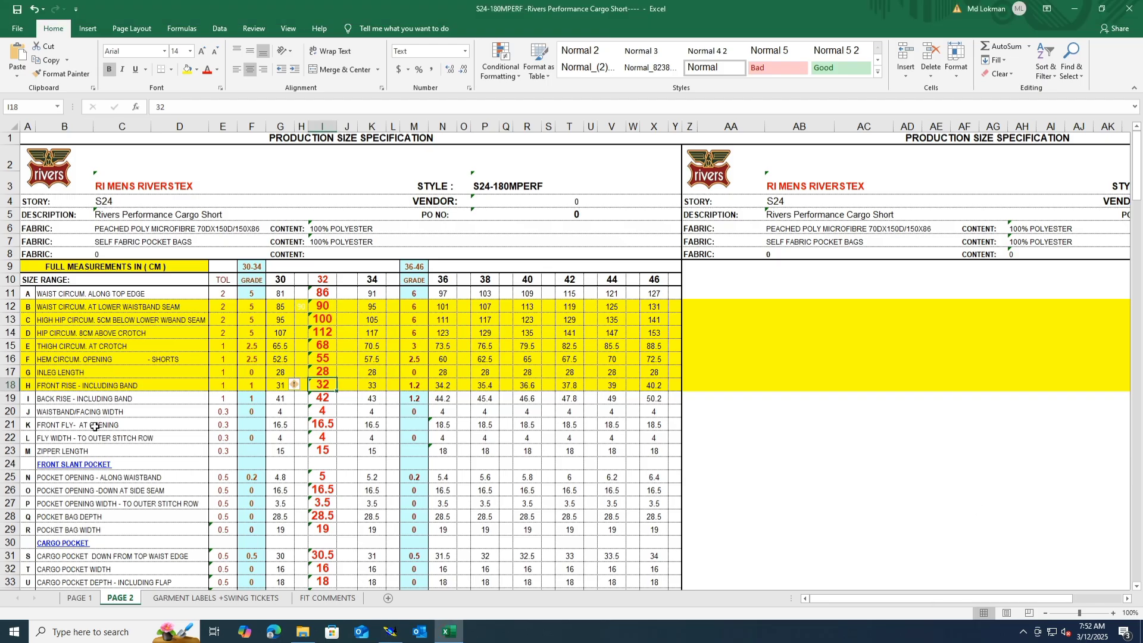
left_click(895, 465)
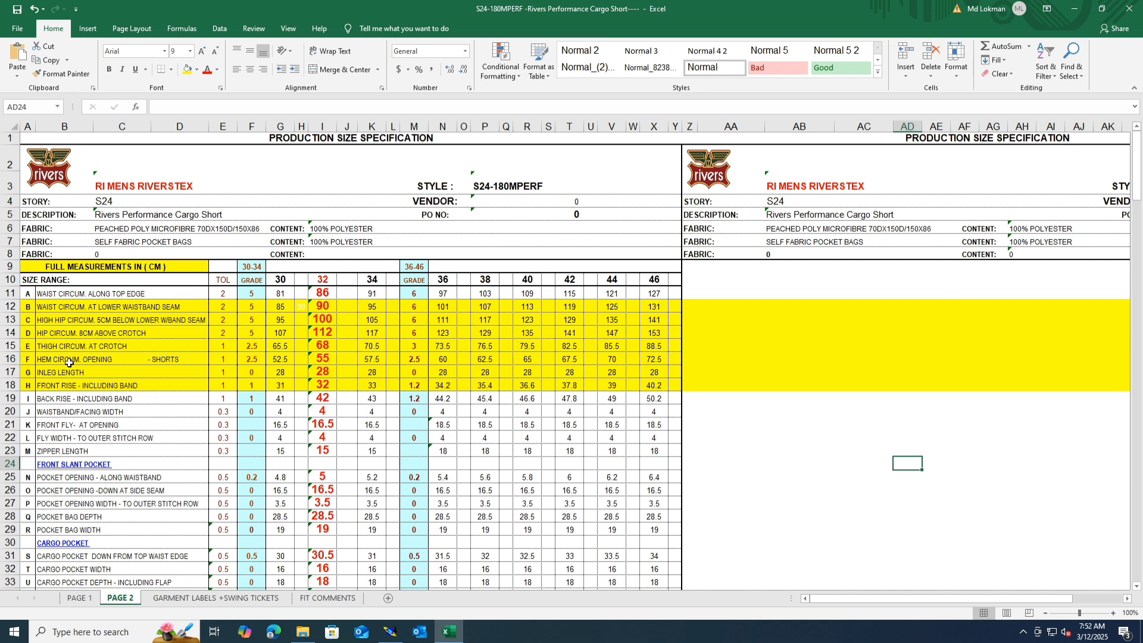
left_click(2, 357)
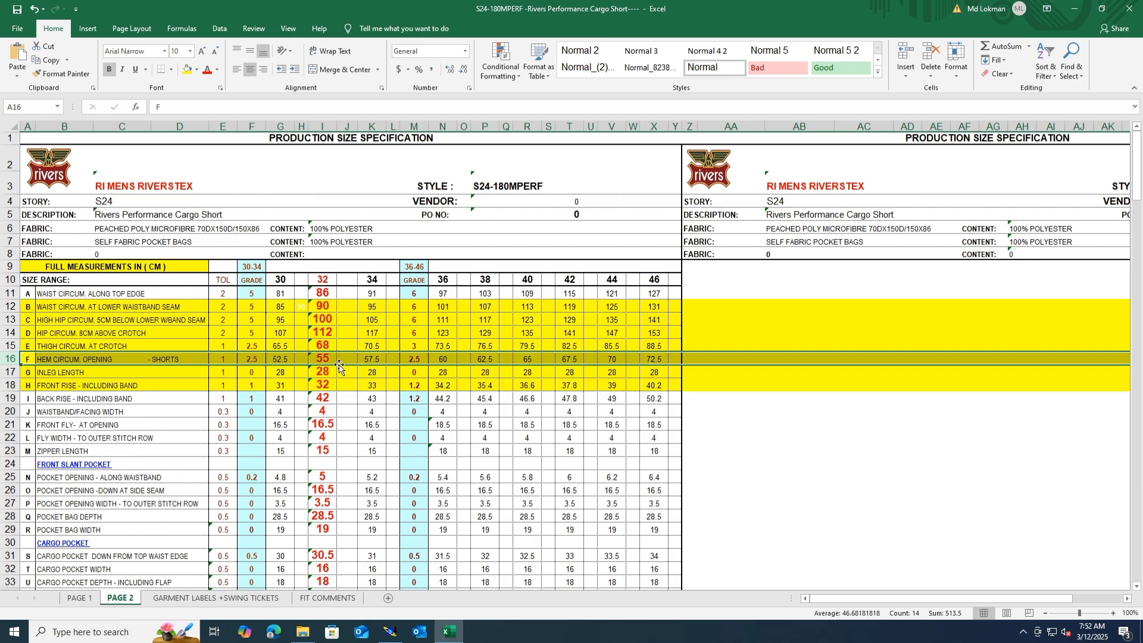
Switch to Modaris and move the inseam end point of the CARGO SHORTS3 hem 5 cm outward in Y.
left_click(390, 632)
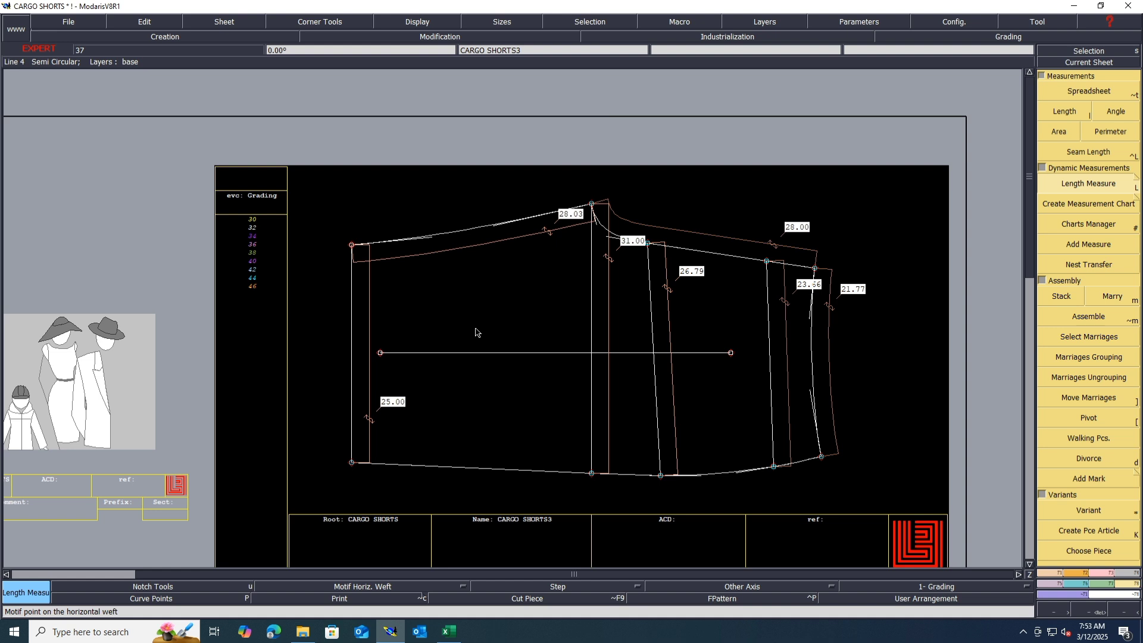
left_click(1100, 572)
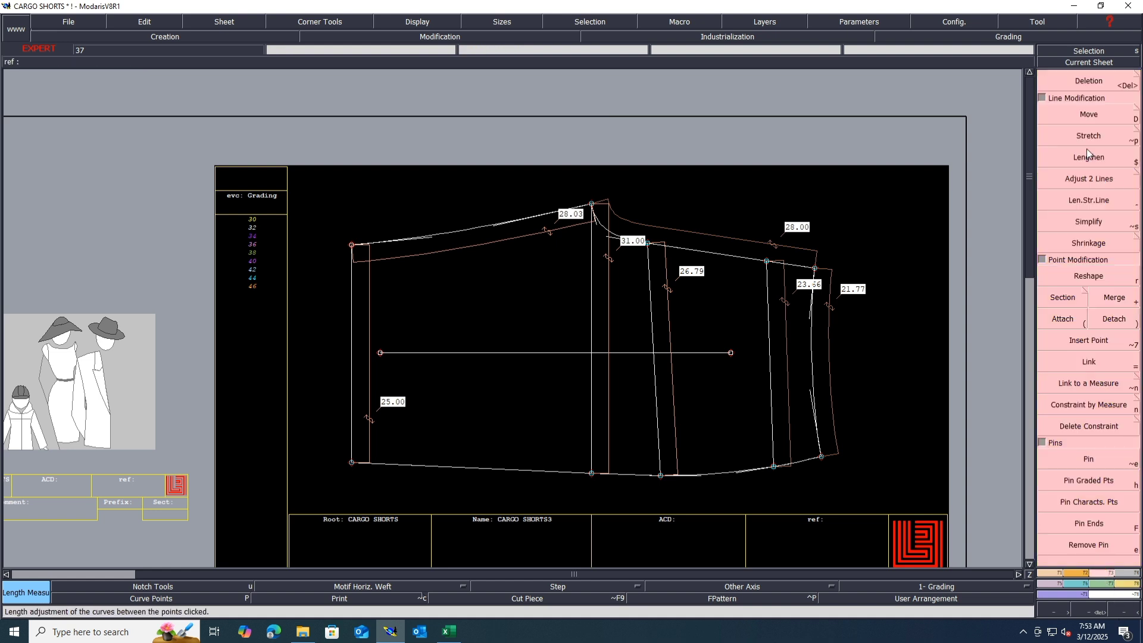
left_click(1089, 114)
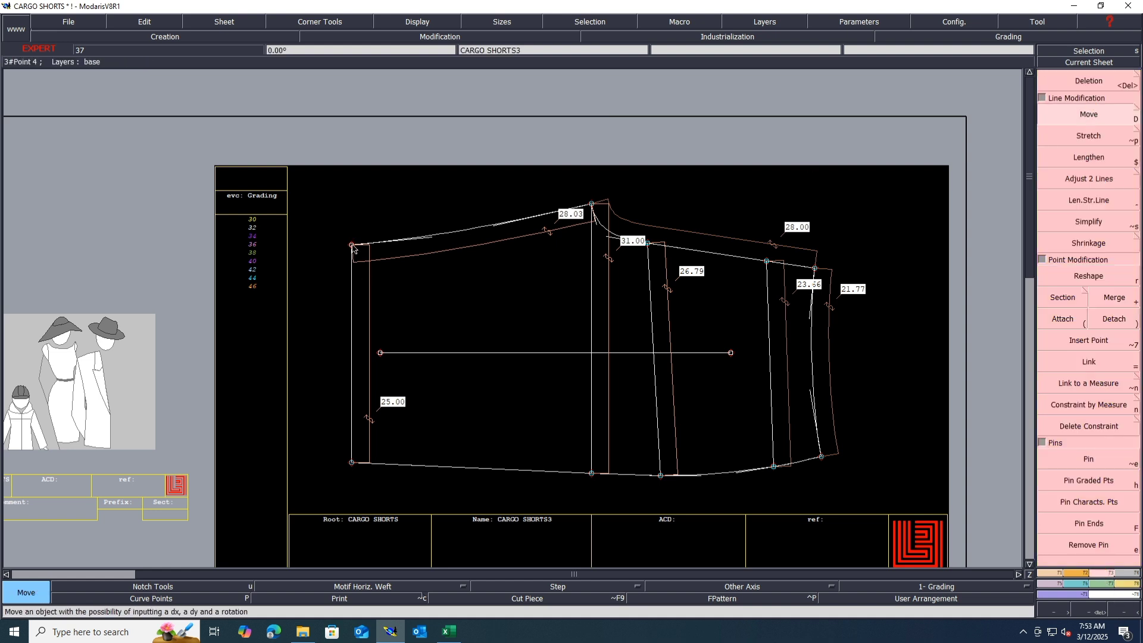
left_click(352, 245)
key("Down")
type("5")
key("Return")
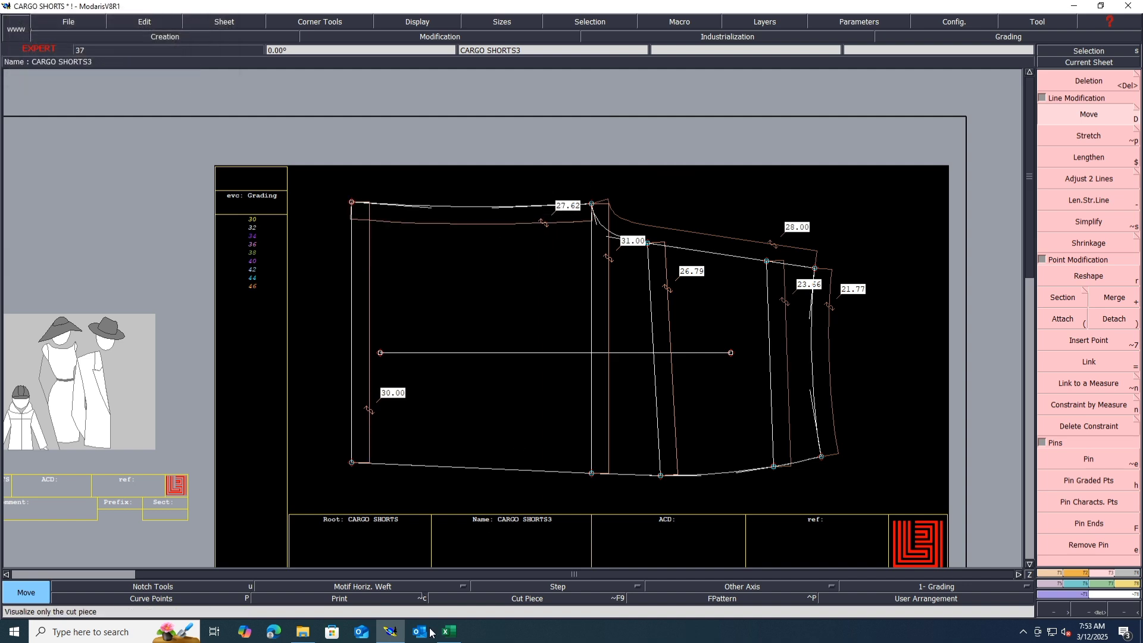
Look up the thigh circumference row in Excel and move the CARGO SHORTS3 crotch point 6 cm outward in Y in Modaris.
left_click(449, 632)
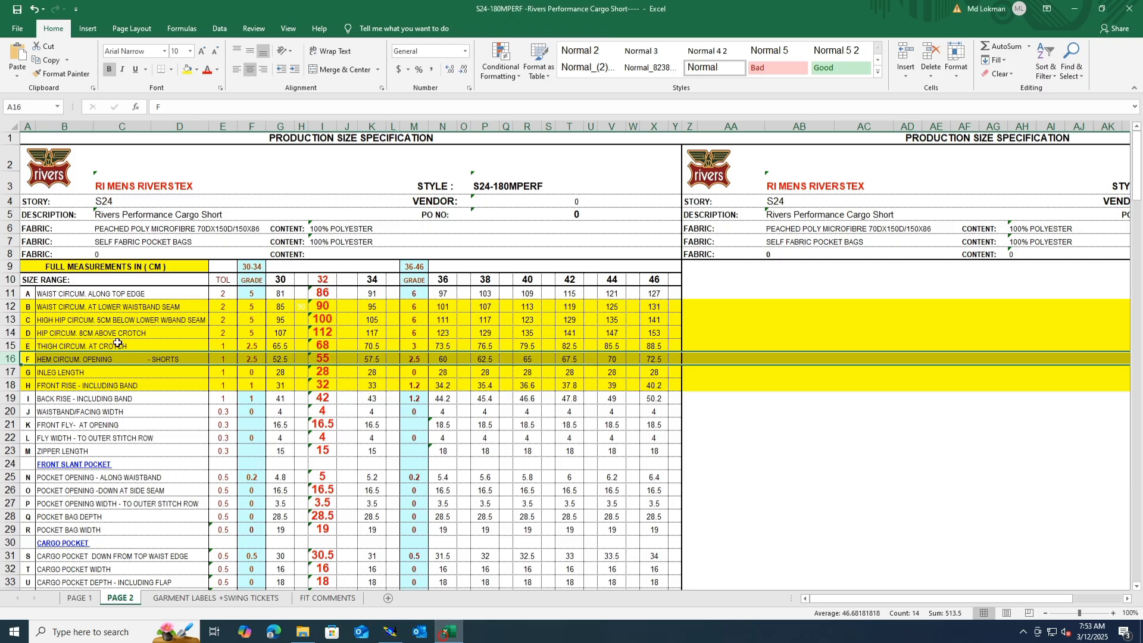
left_click(12, 345)
left_click(392, 634)
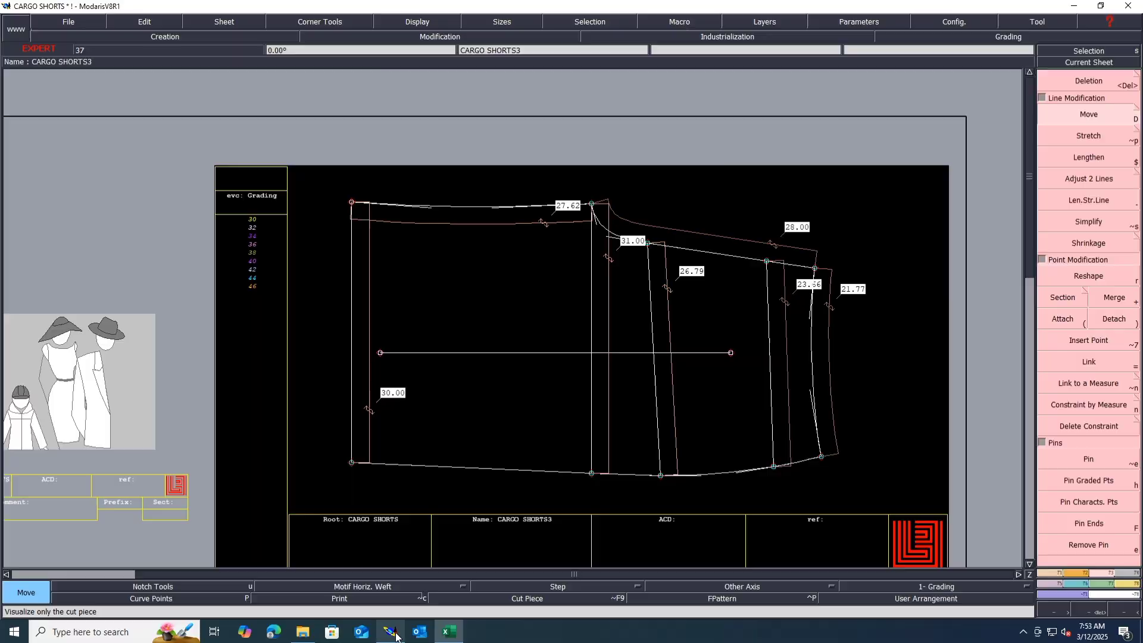
left_click(591, 205)
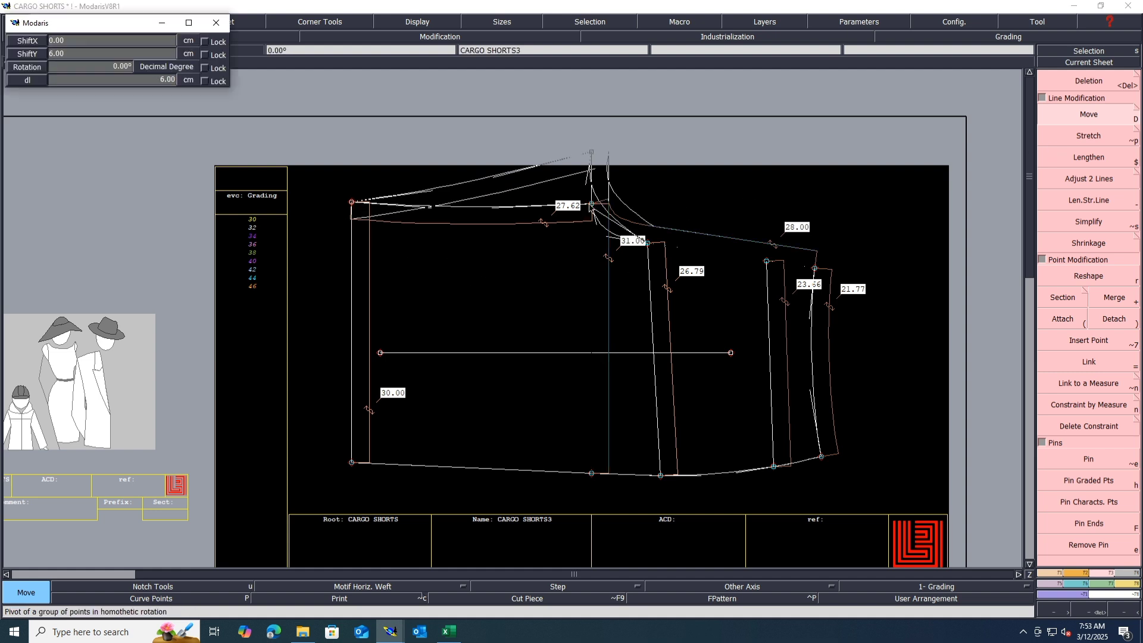
left_click(591, 153)
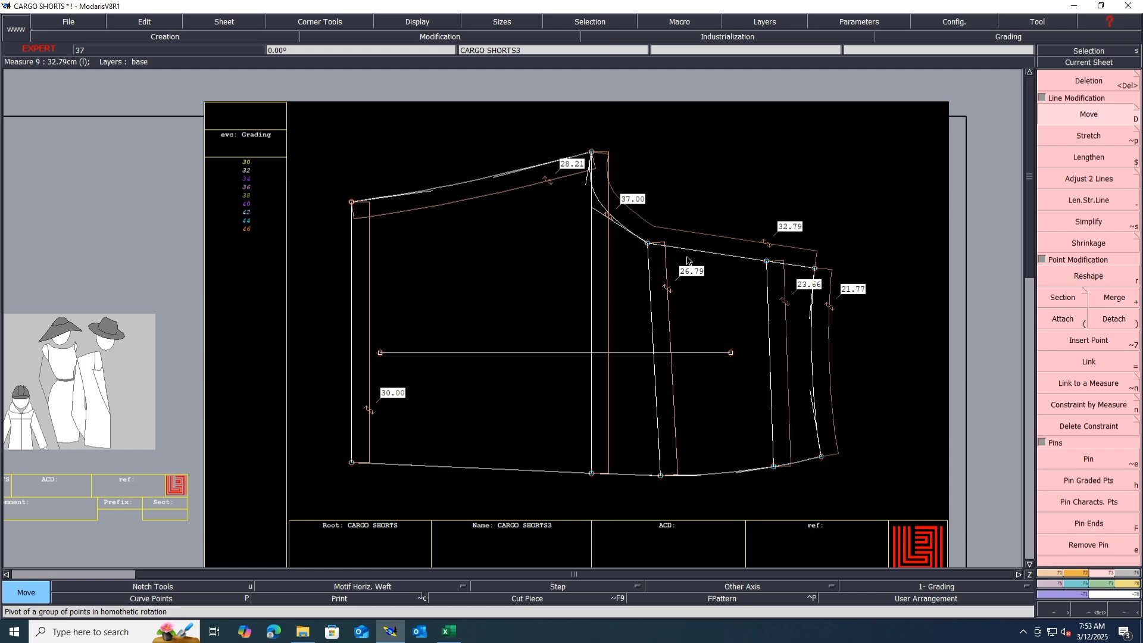
Switch to the Excel size specification, look up the hip circumference 8 cm above crotch row, and return to Modaris.
left_click(449, 631)
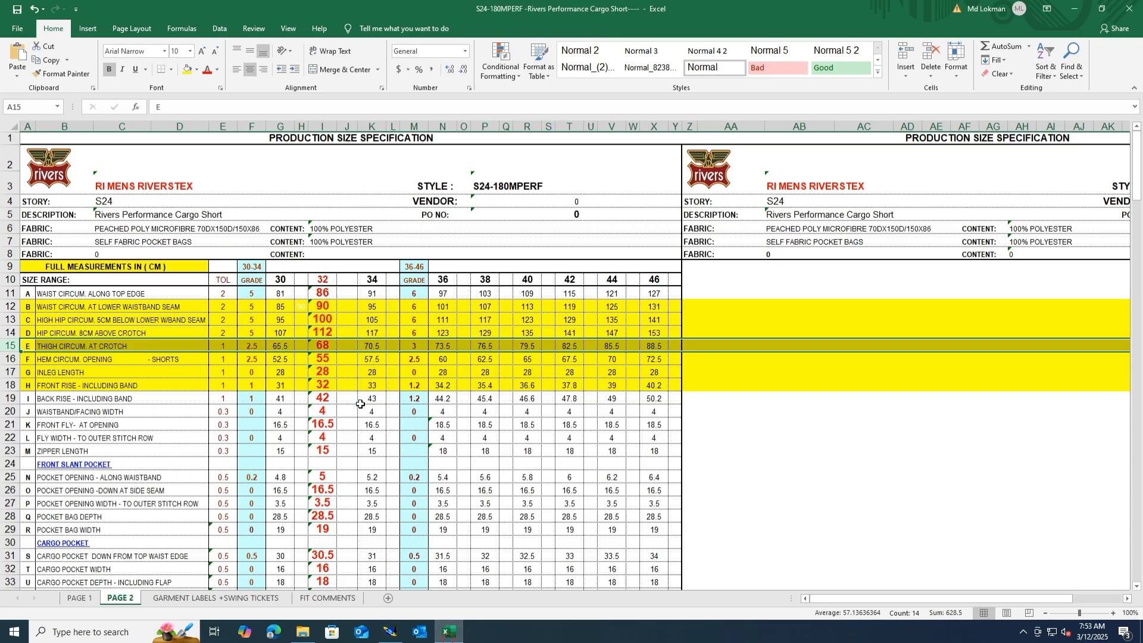
left_click(7, 332)
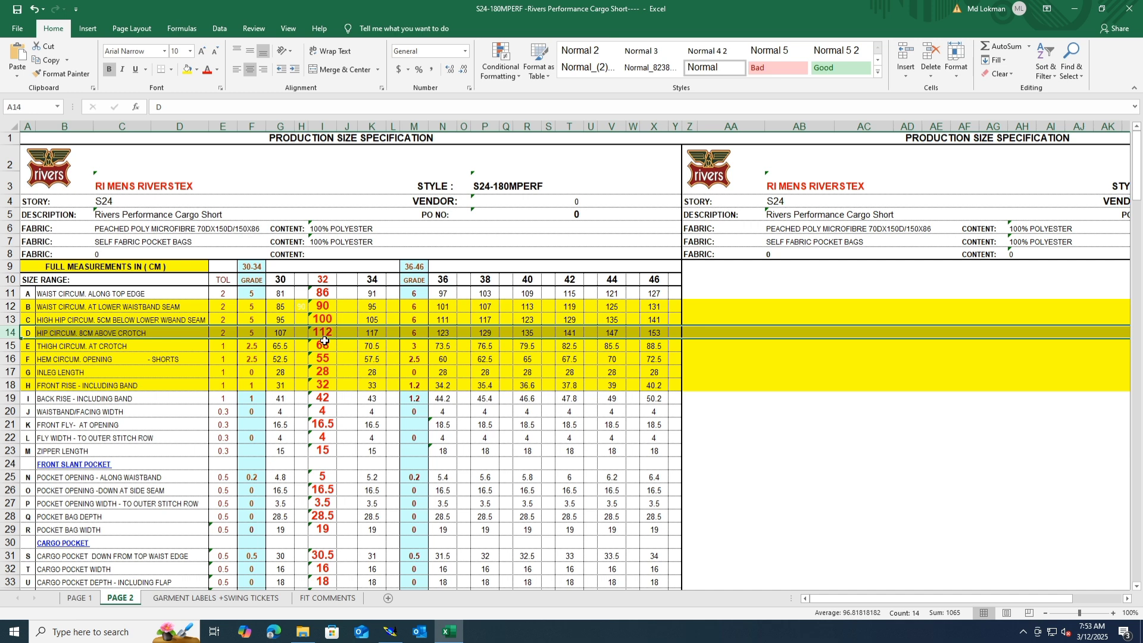
left_click(390, 632)
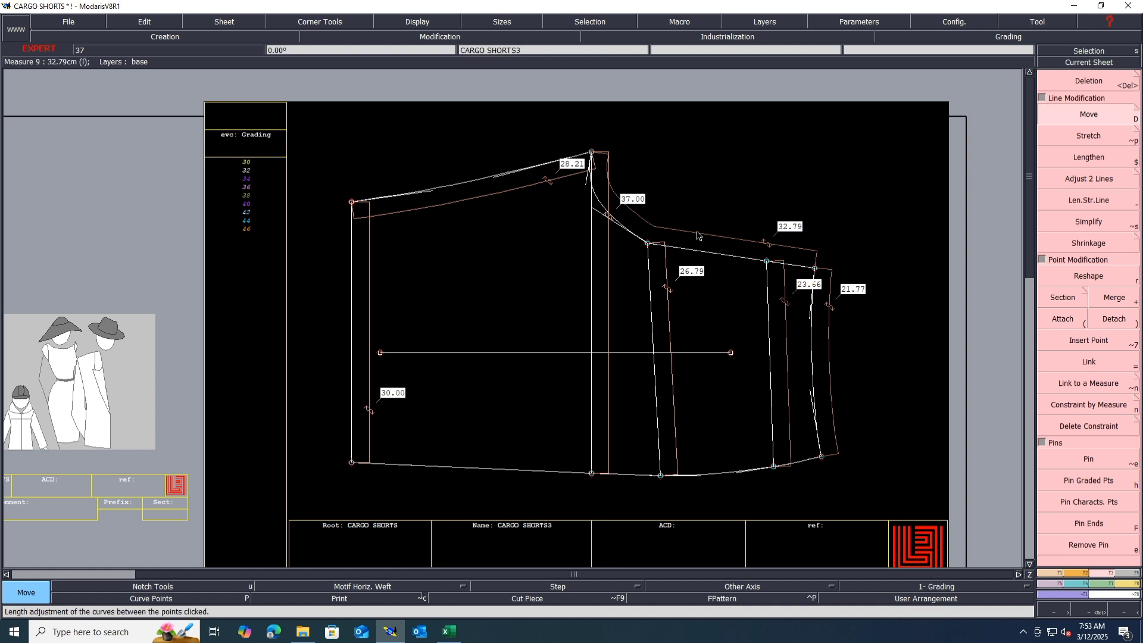
Move the centre seam end point of the CARGO SHORTS3 hip line 2.5 cm outward in Y.
left_click(649, 244)
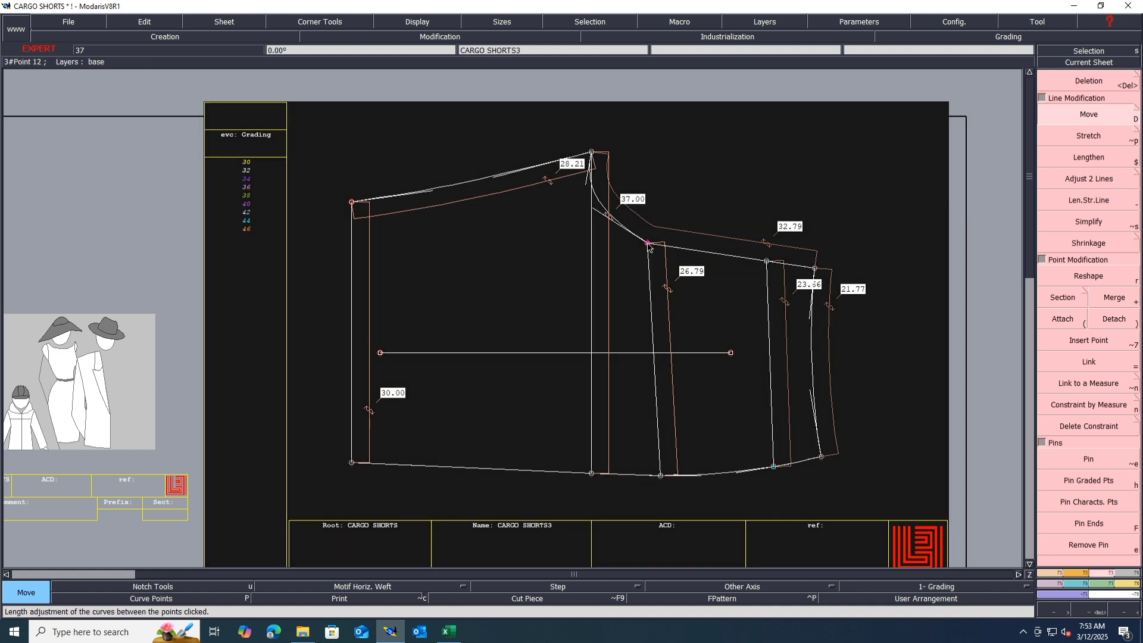
key("Down")
key("Down")
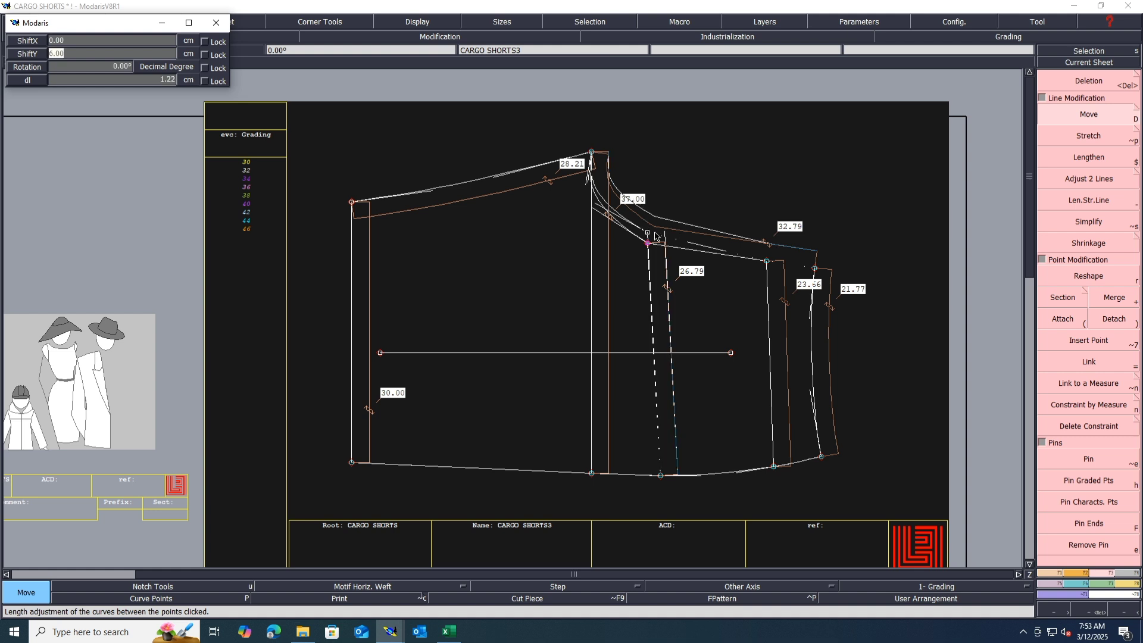
type("2.5")
key("Return")
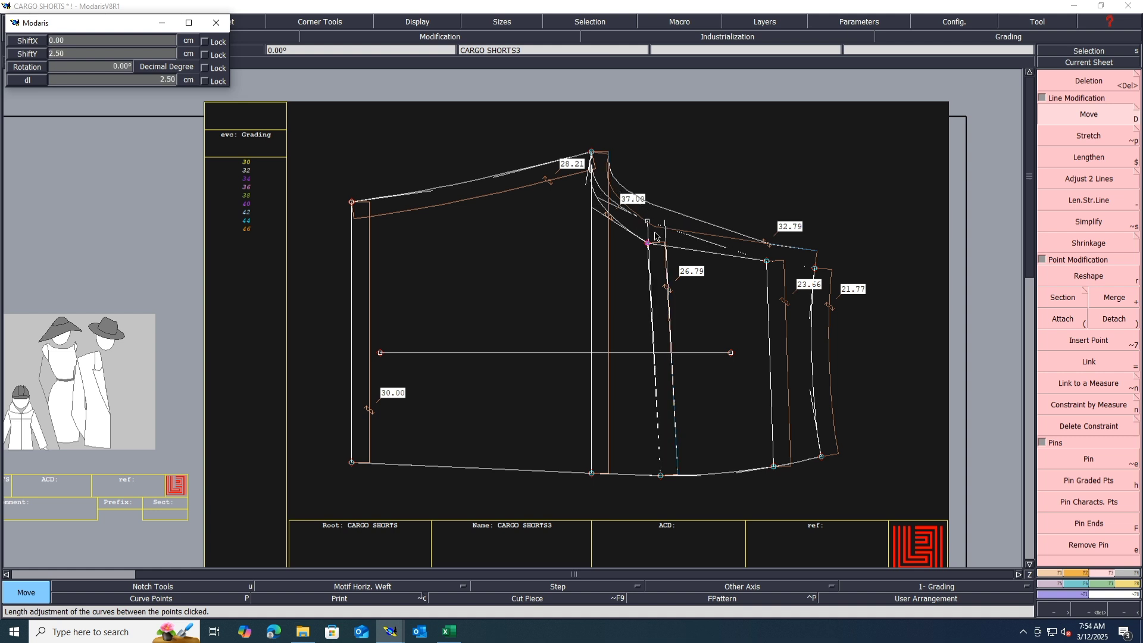
left_click(704, 189)
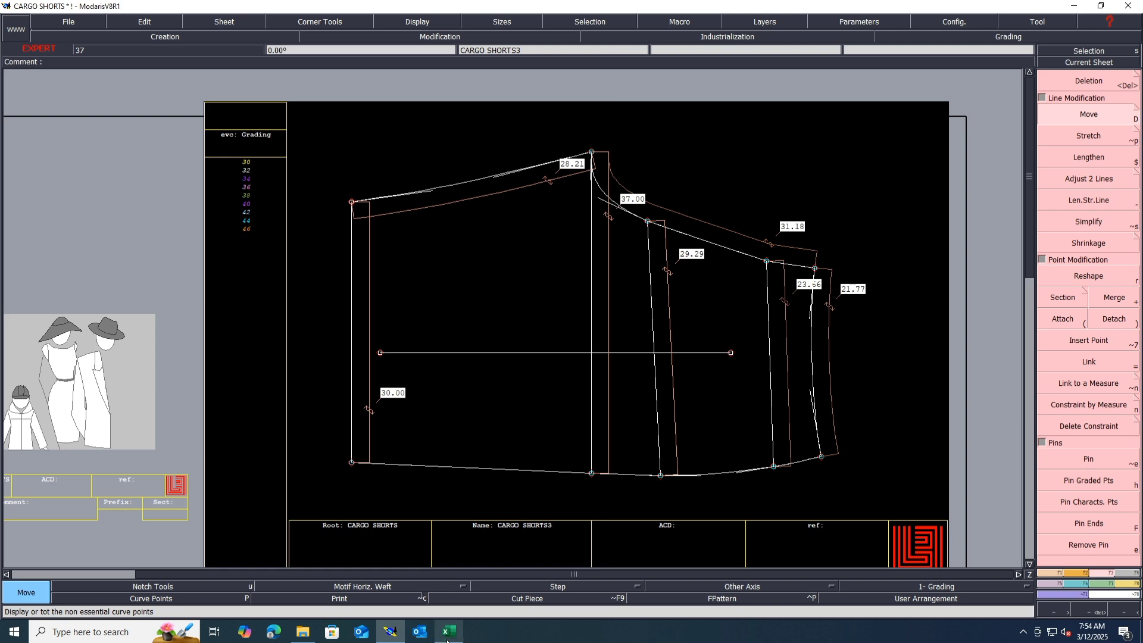
Switch to Excel and look up the high hip circumference row, 5 cm below the lower waistband seam.
mouse_move(448, 640)
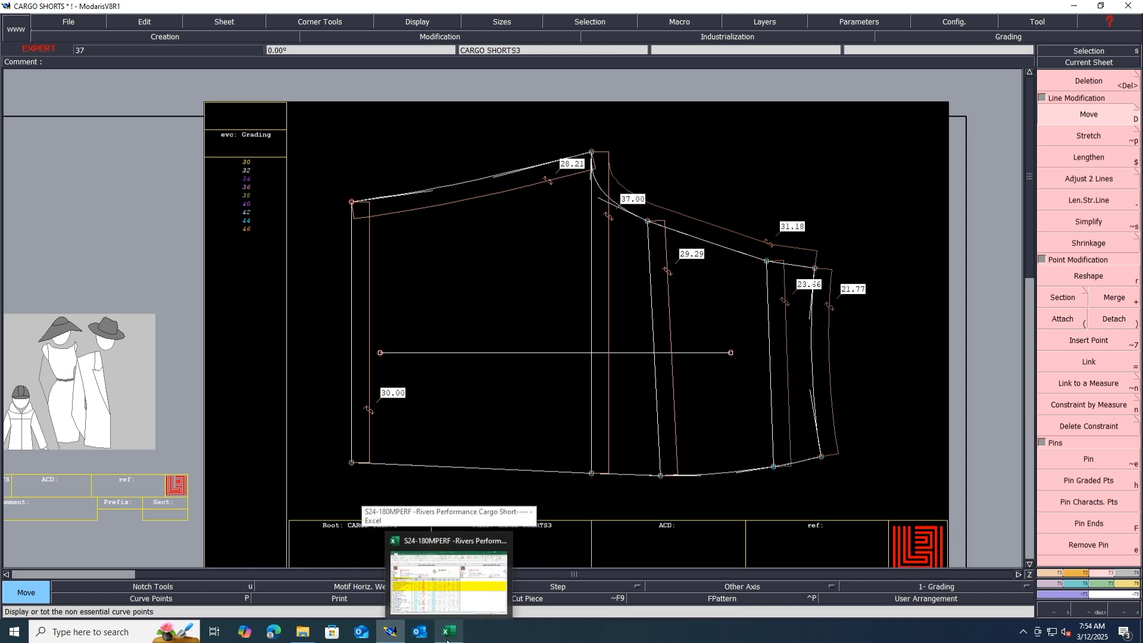
left_click(448, 640)
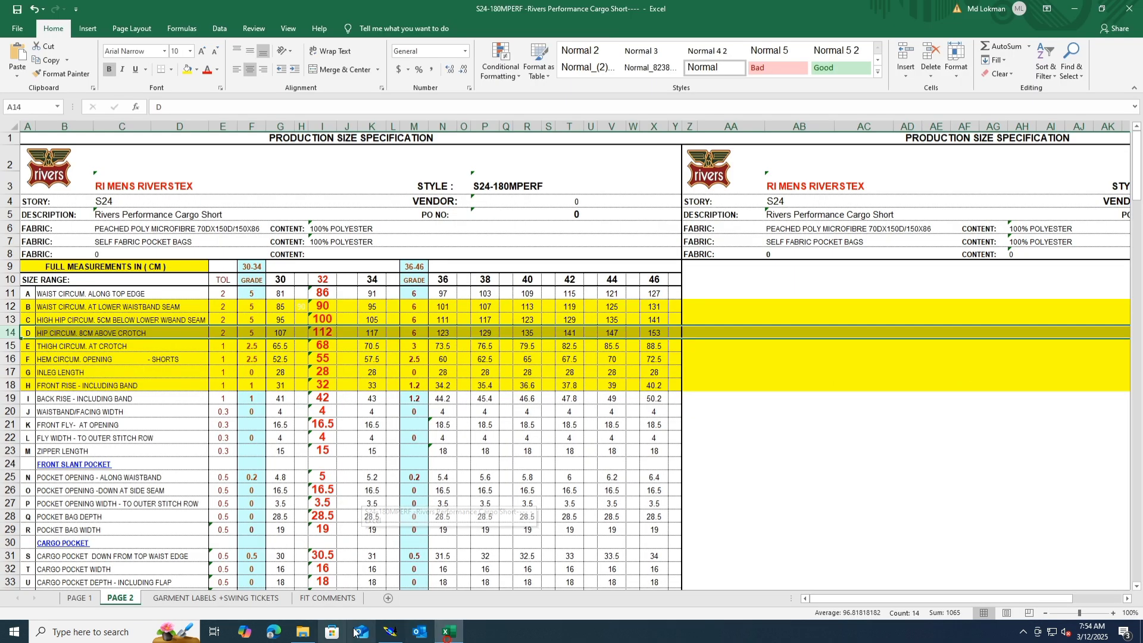
left_click(9, 319)
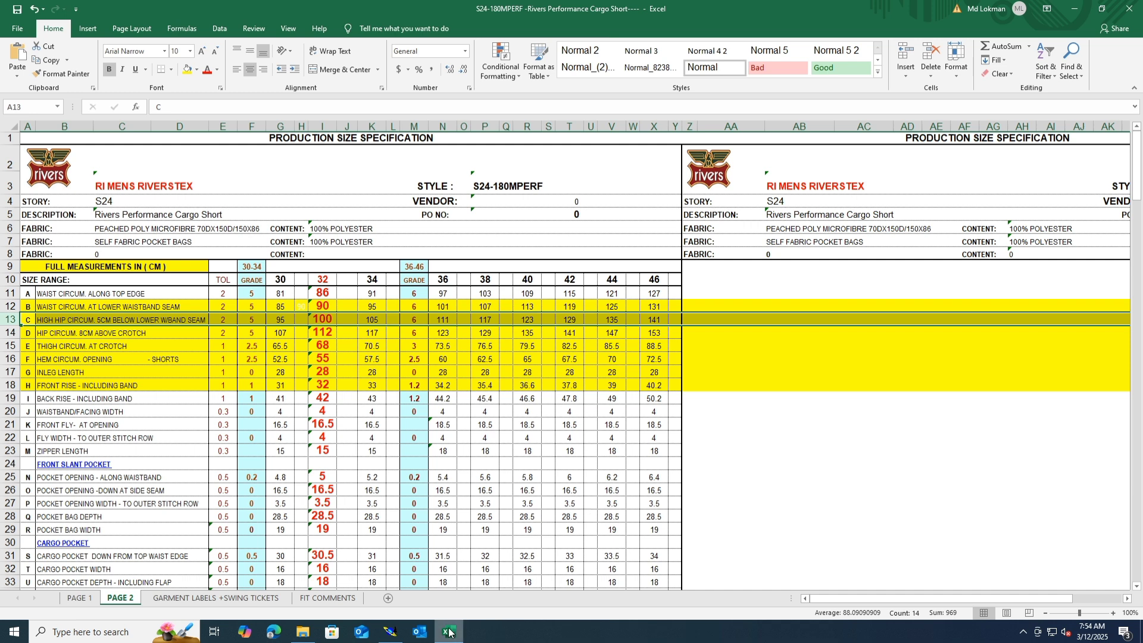
Switch to Modaris and move the centre seam end point of the CARGO SHORTS3 high hip line 2.5 cm outward in Y.
left_click(390, 633)
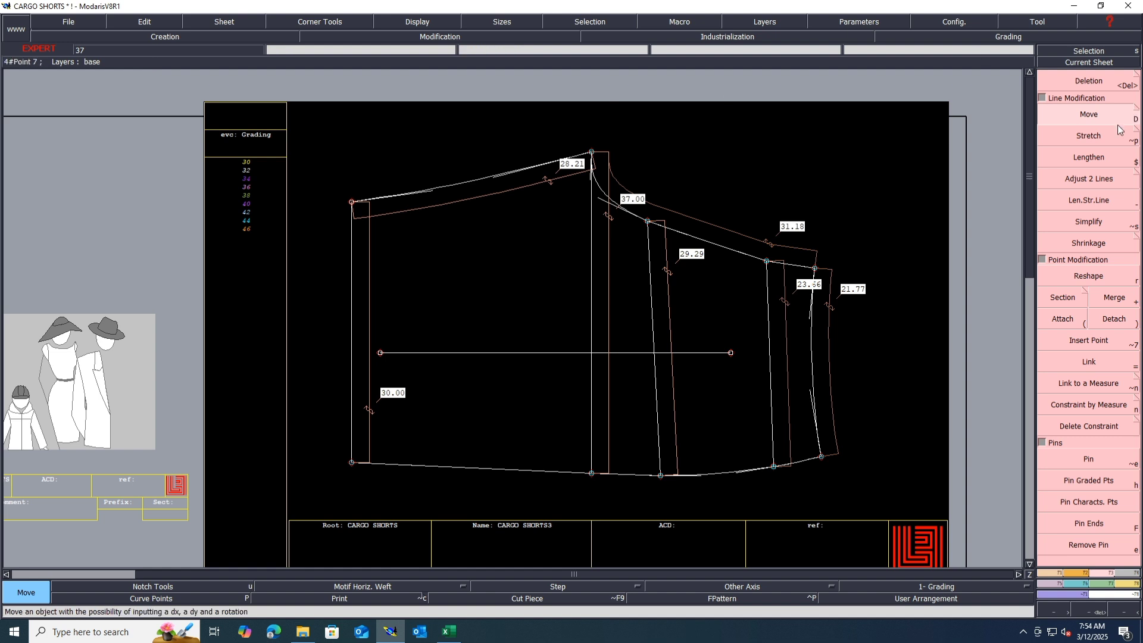
left_click(768, 262)
key("Down")
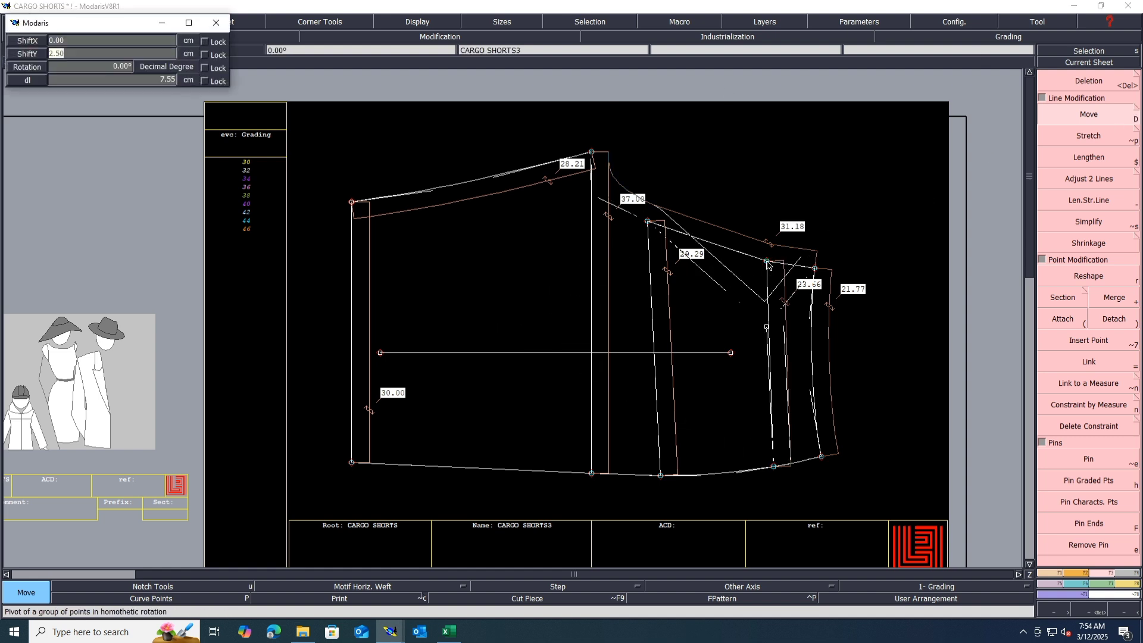
key("Return")
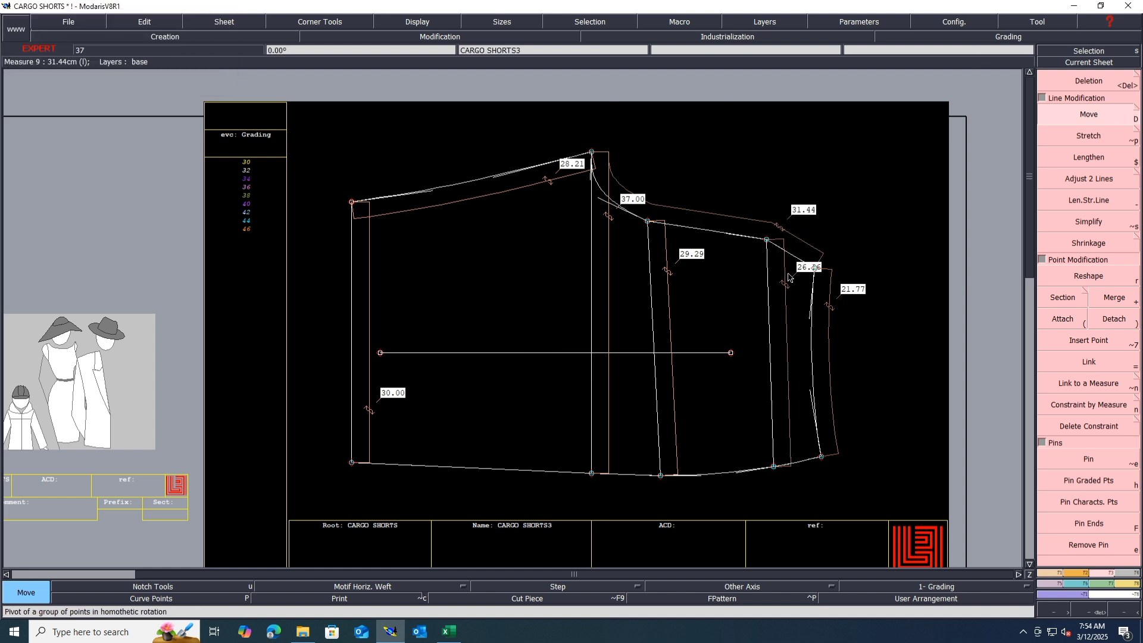
Switch to Excel and look up the waist circumference at lower waistband seam row.
left_click(449, 632)
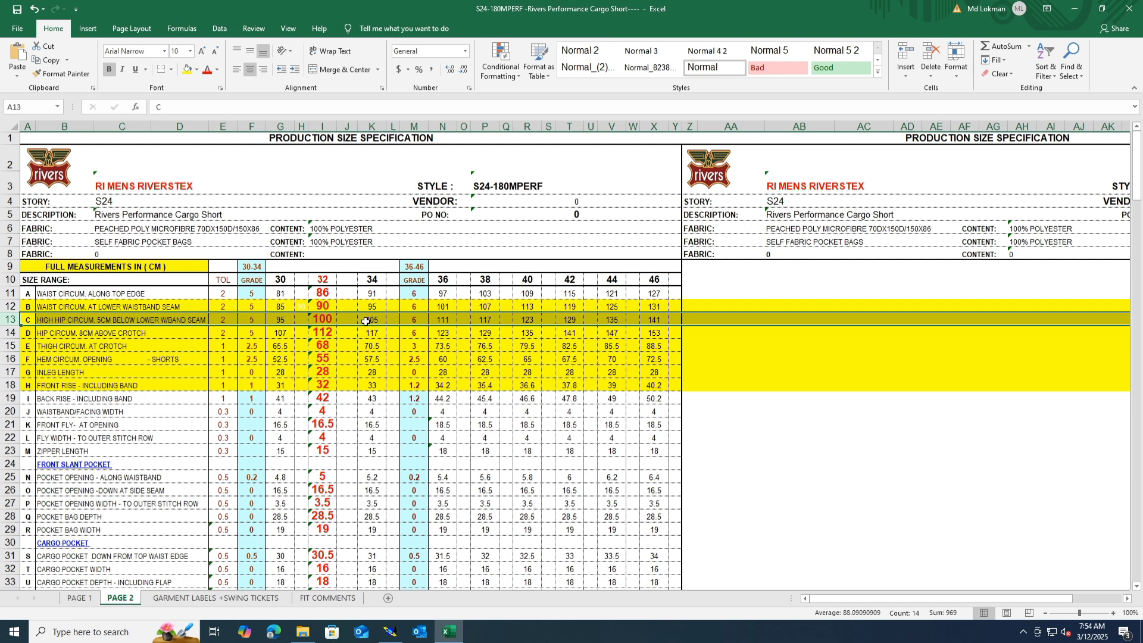
left_click_drag(12, 303, 11, 303)
left_click(11, 307)
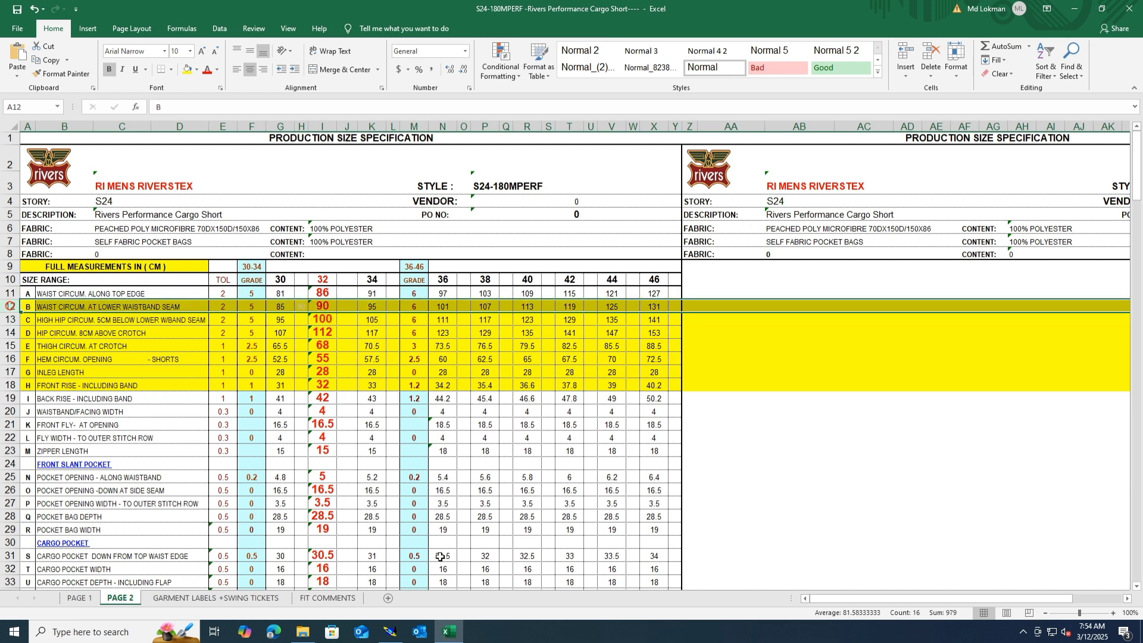
Switch to Modaris and move the centre seam end point of the CARGO SHORTS3 waistline 2.5 cm outward in Y.
left_click(391, 632)
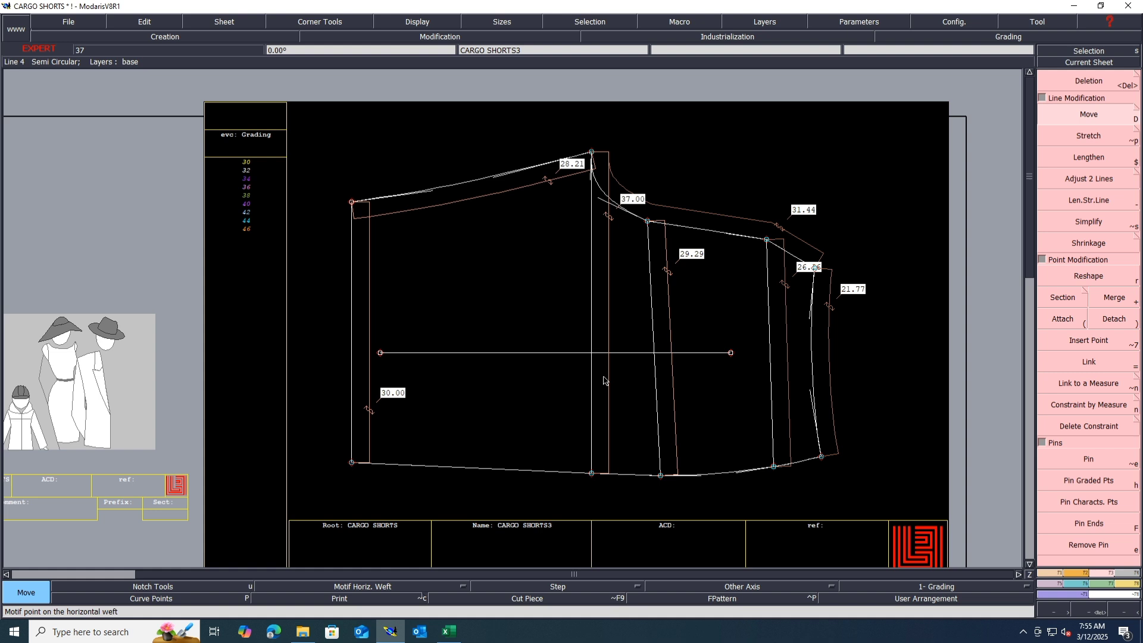
left_click(816, 270)
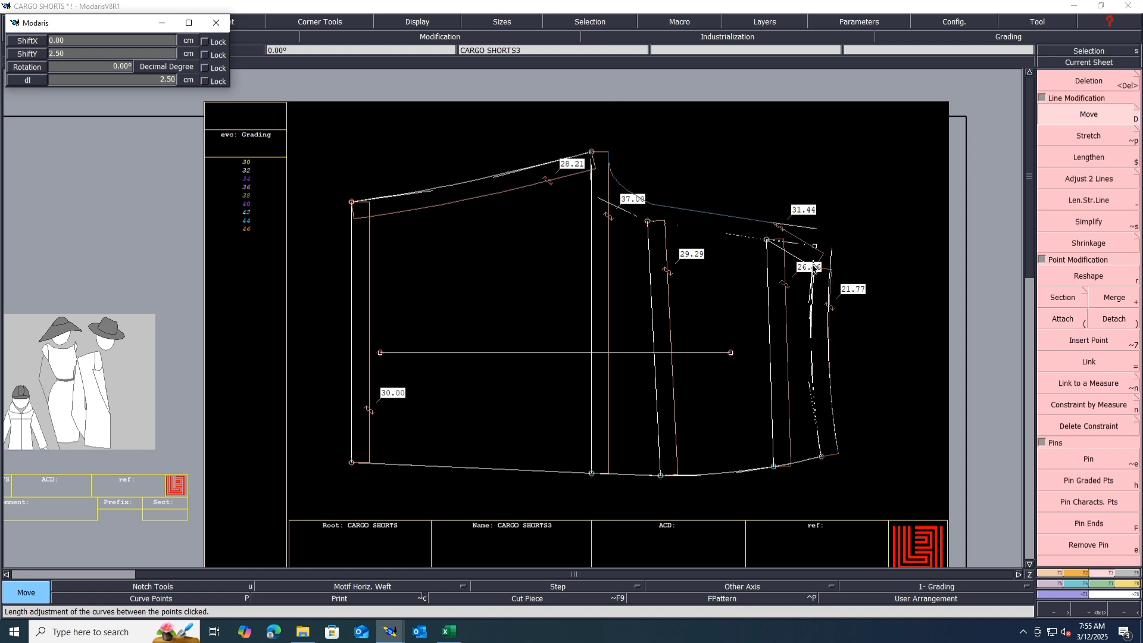
key("Return")
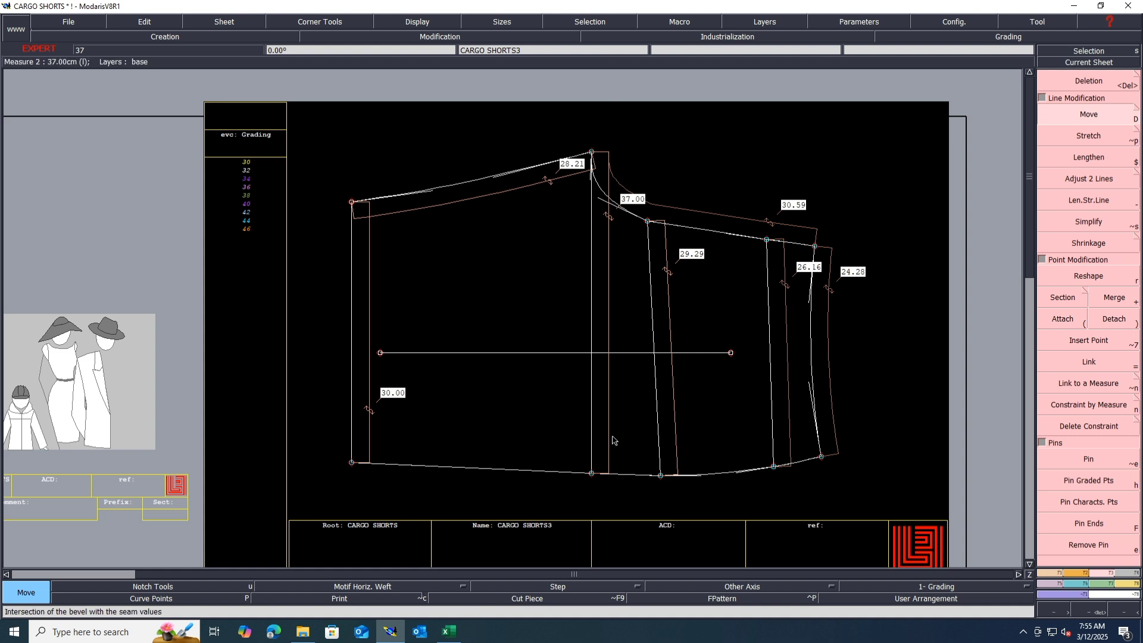
Arrange all sheets in view and open the measurement spreadsheet clear of the pieces for use with the Length tool.
key("l")
key("j")
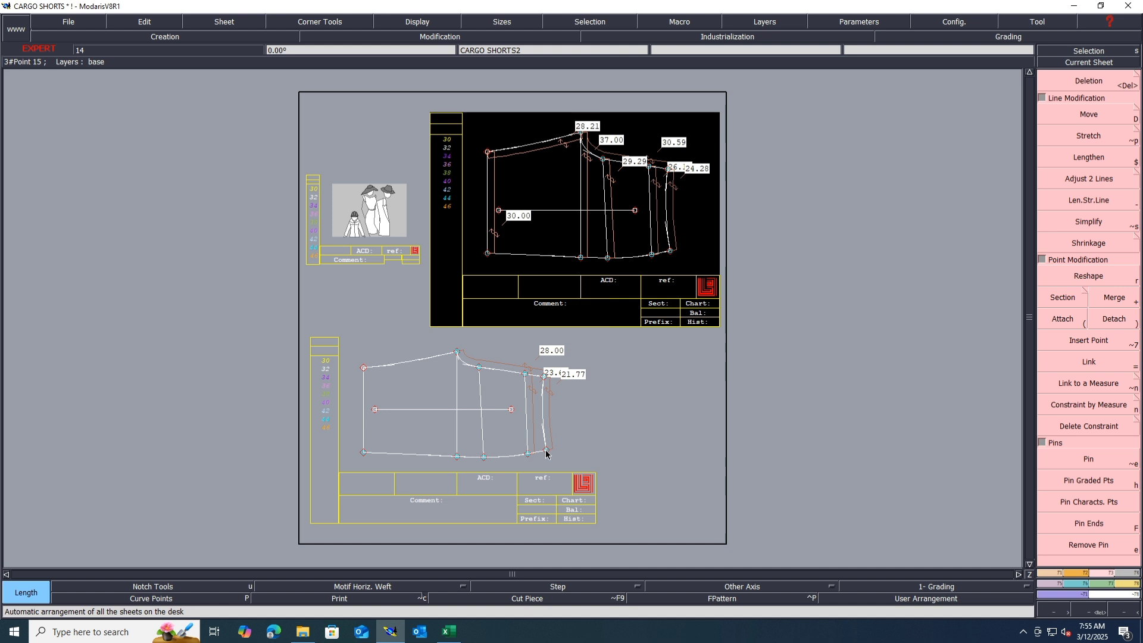
left_click(1120, 583)
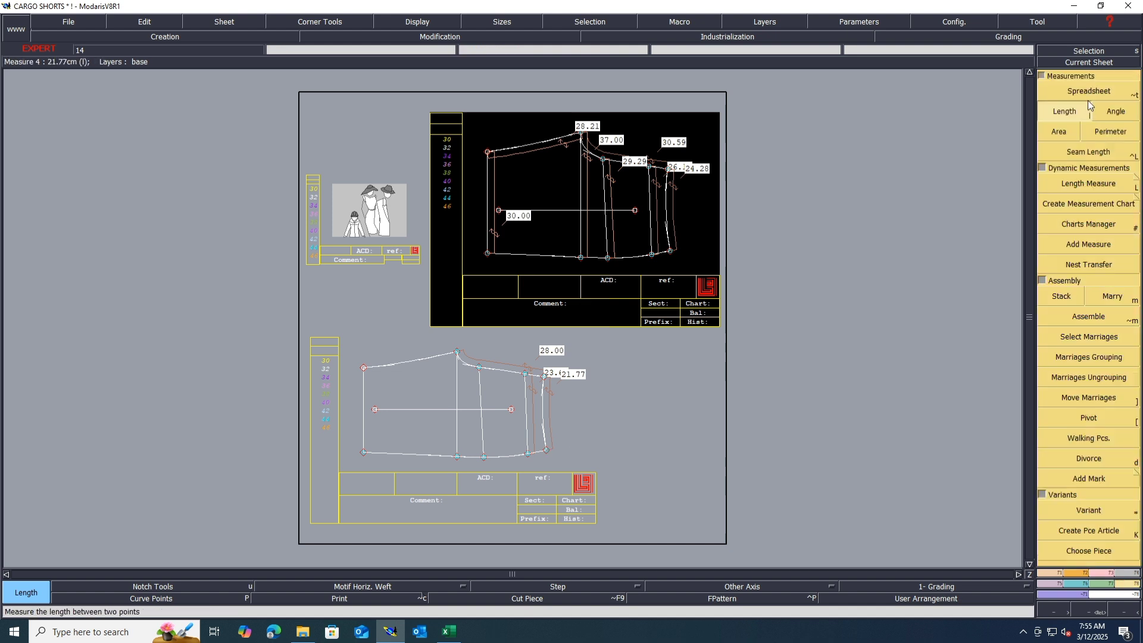
left_click(1087, 98)
left_click_drag(684, 294, 589, 494)
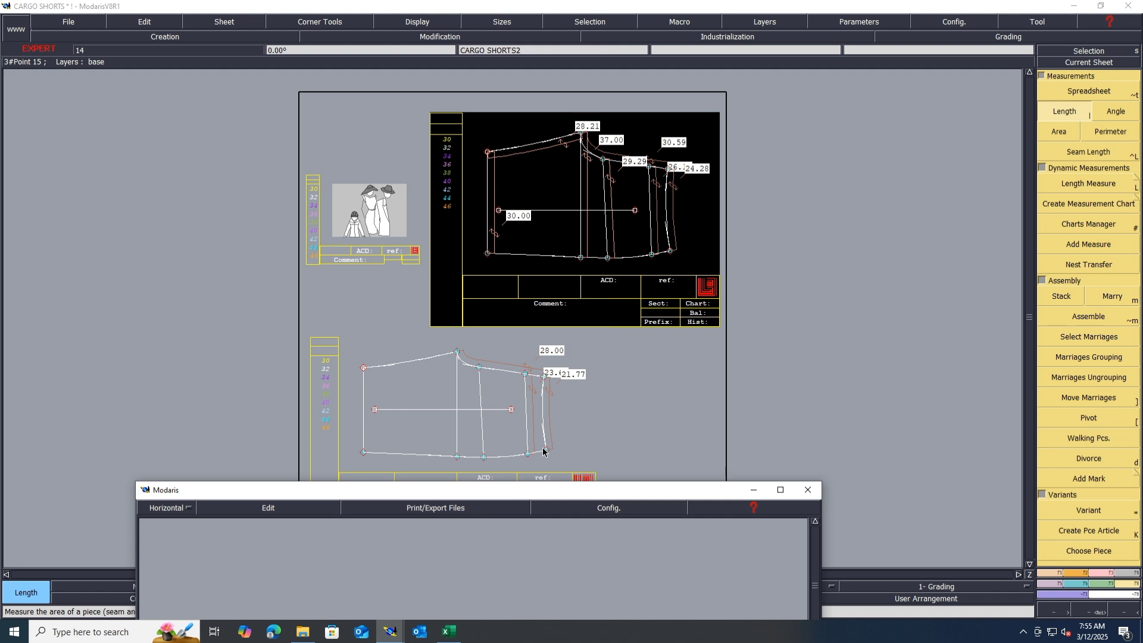
Measure the waistline lengths of CARGO SHORTS2 and CARGO SHORTS3 and total them with Accumulation in the spreadsheet.
left_click(544, 451)
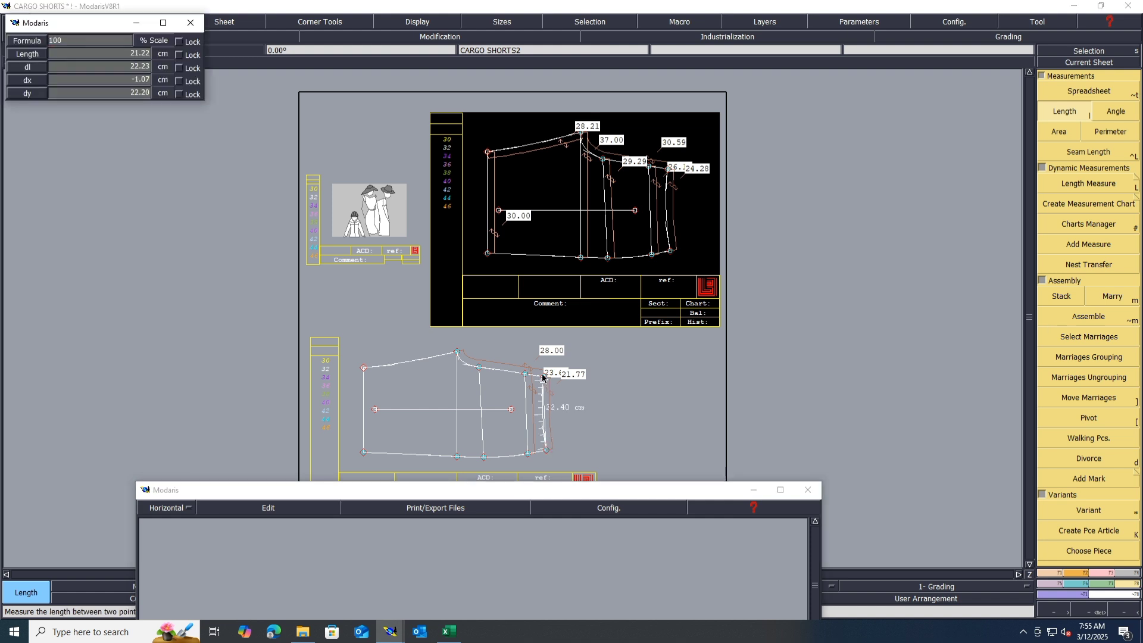
left_click(543, 376)
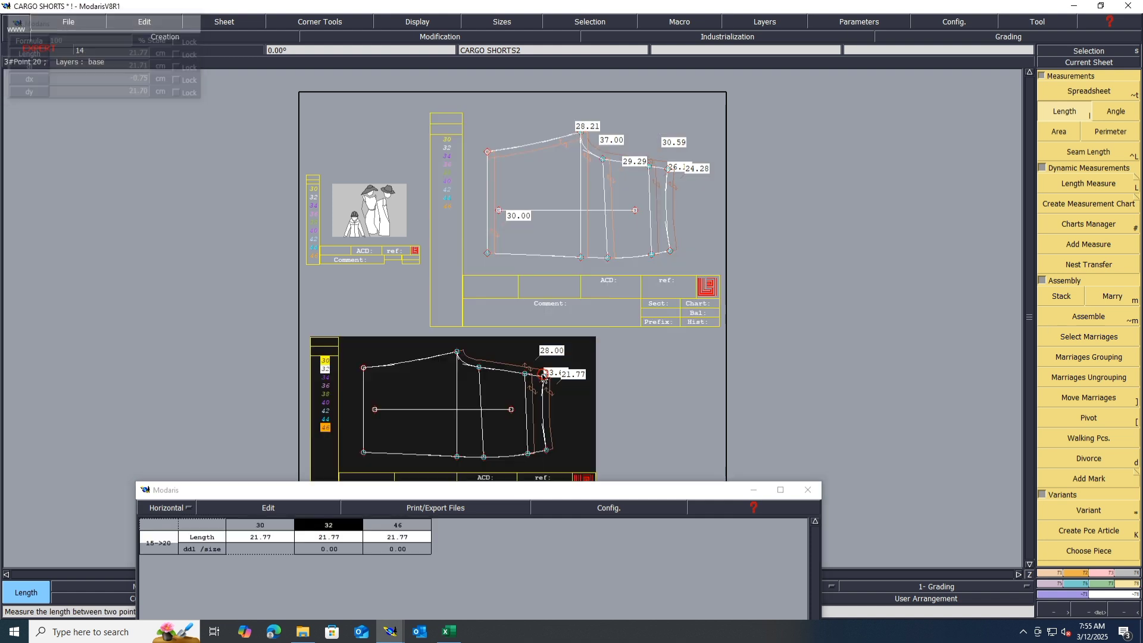
left_click(669, 170)
left_click(670, 252)
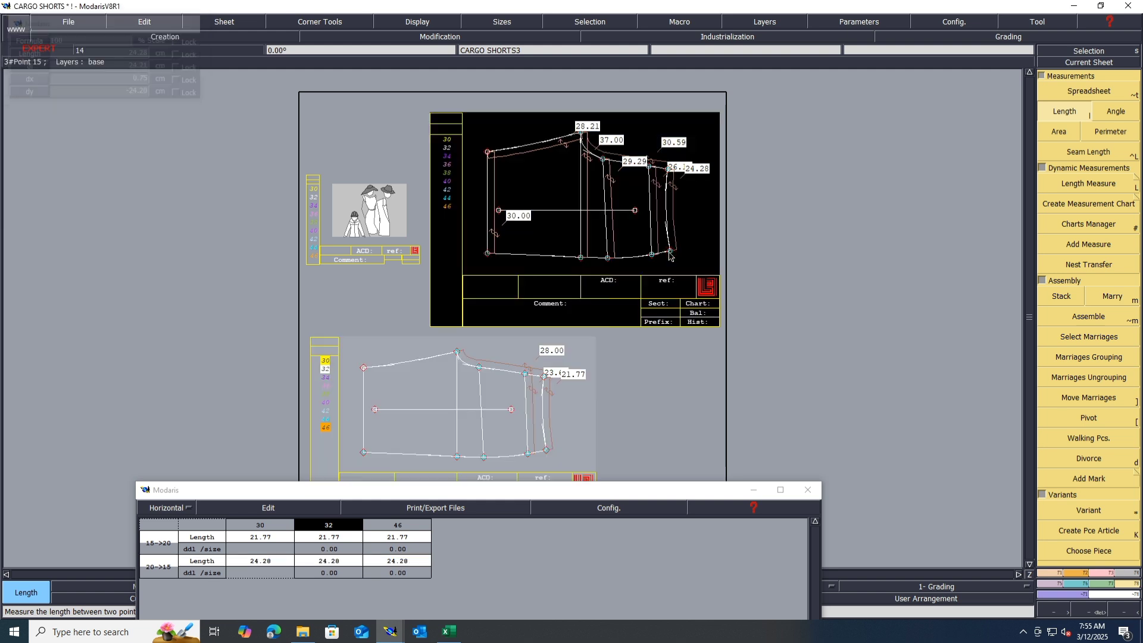
left_click(264, 510)
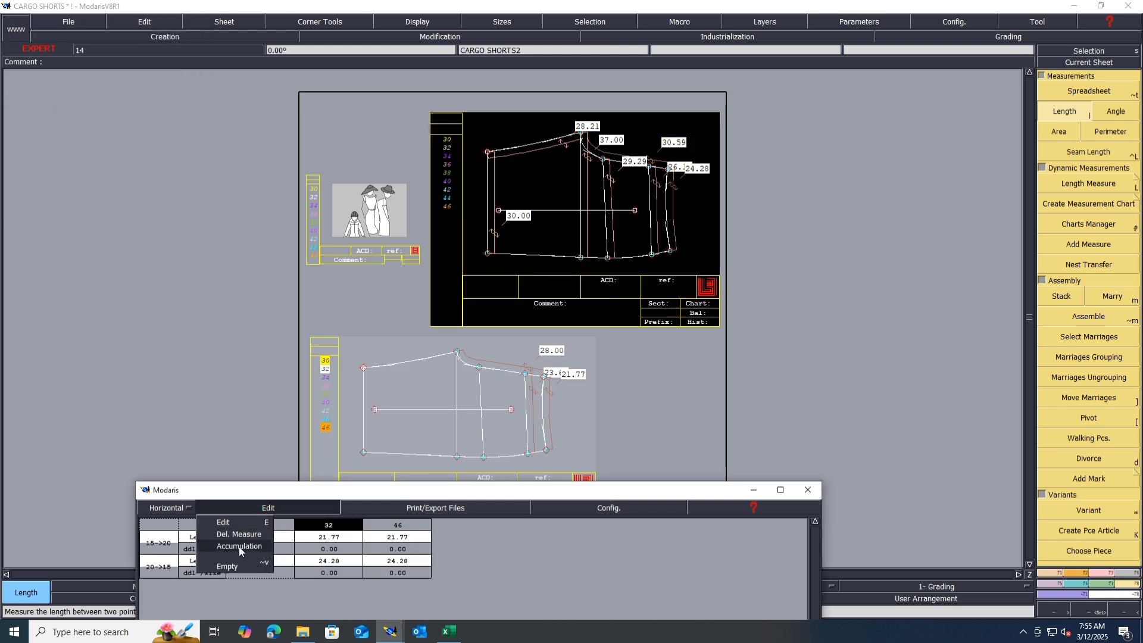
left_click(239, 546)
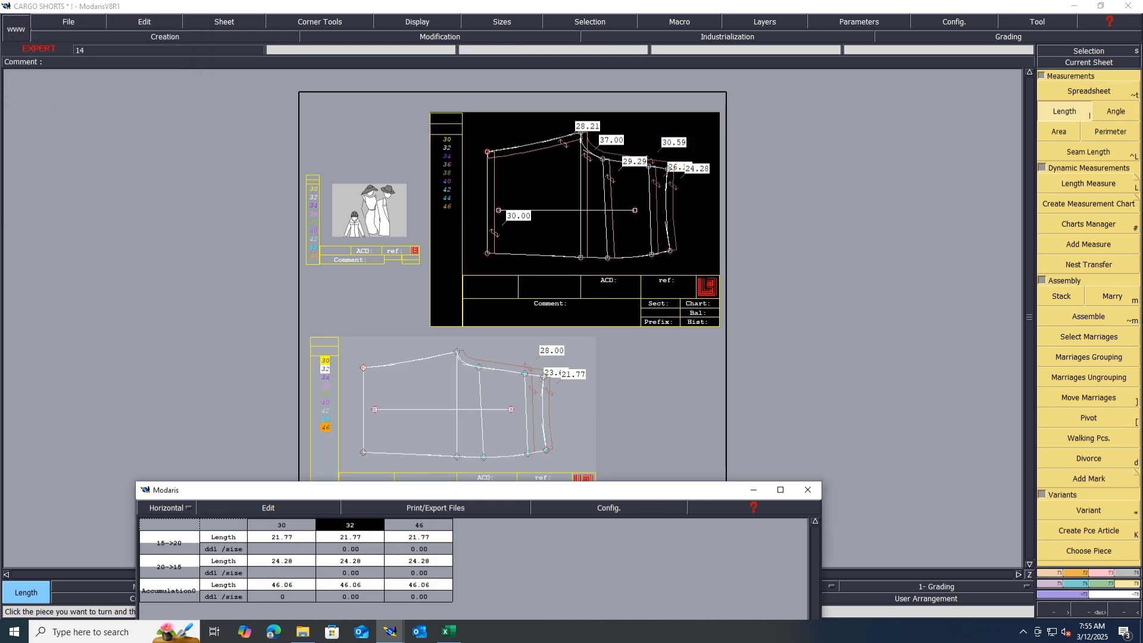
Empty the measurement spreadsheet and close it.
left_click(268, 509)
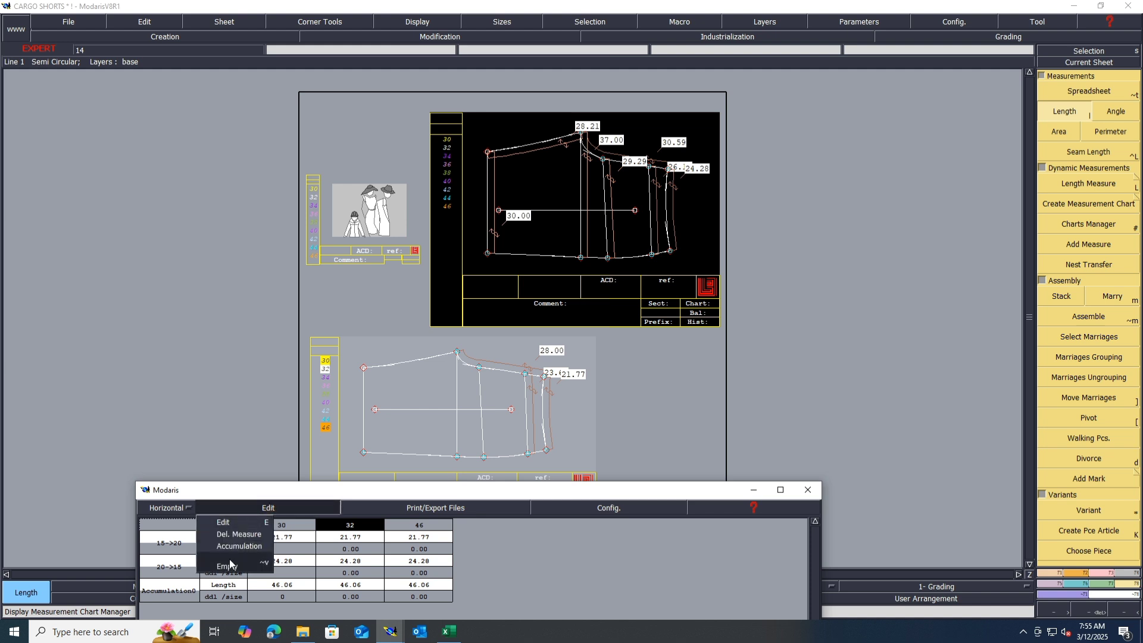
left_click(229, 564)
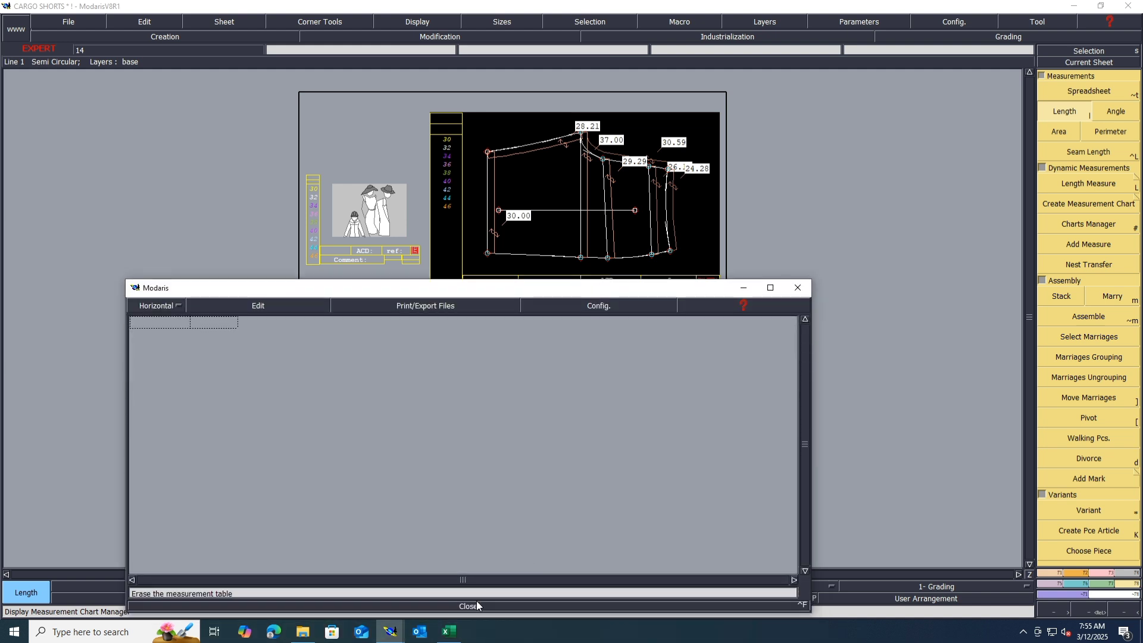
left_click(476, 606)
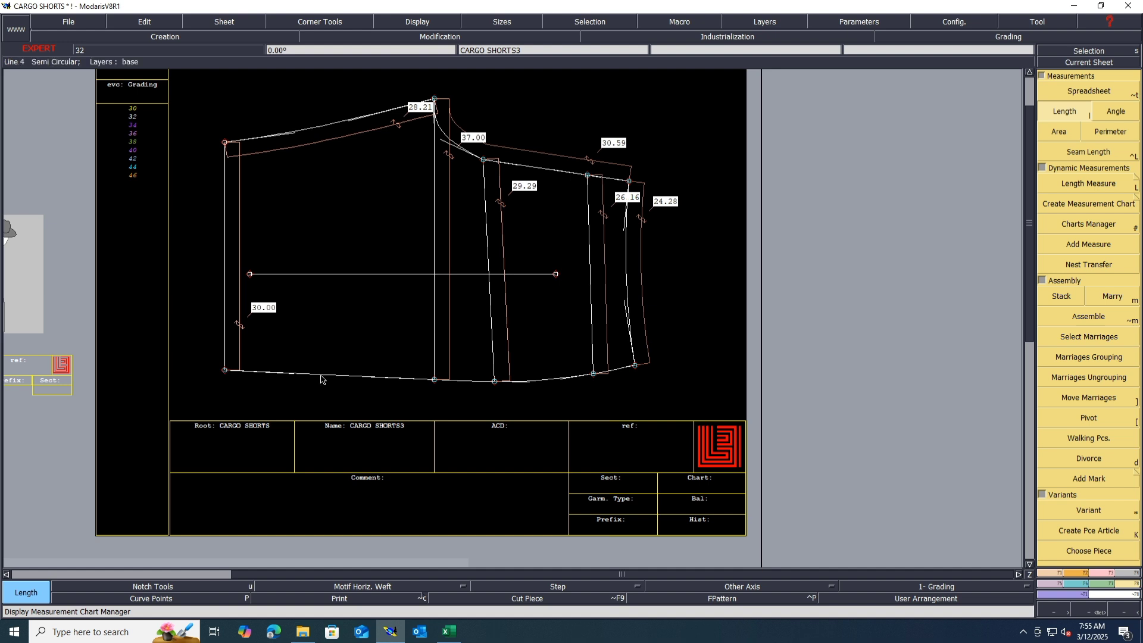
Move the side seam end point of the CARGO SHORTS2 waistline 0.25 cm inward in Y.
scroll(647, 183, "up", 1)
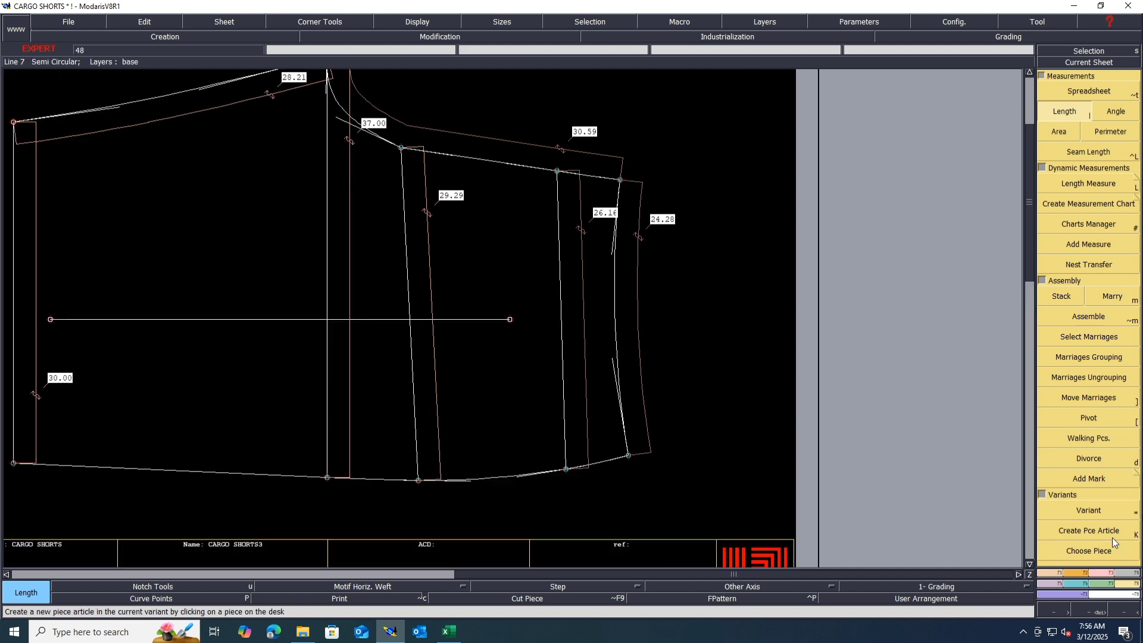
scroll(681, 319, "down", 3)
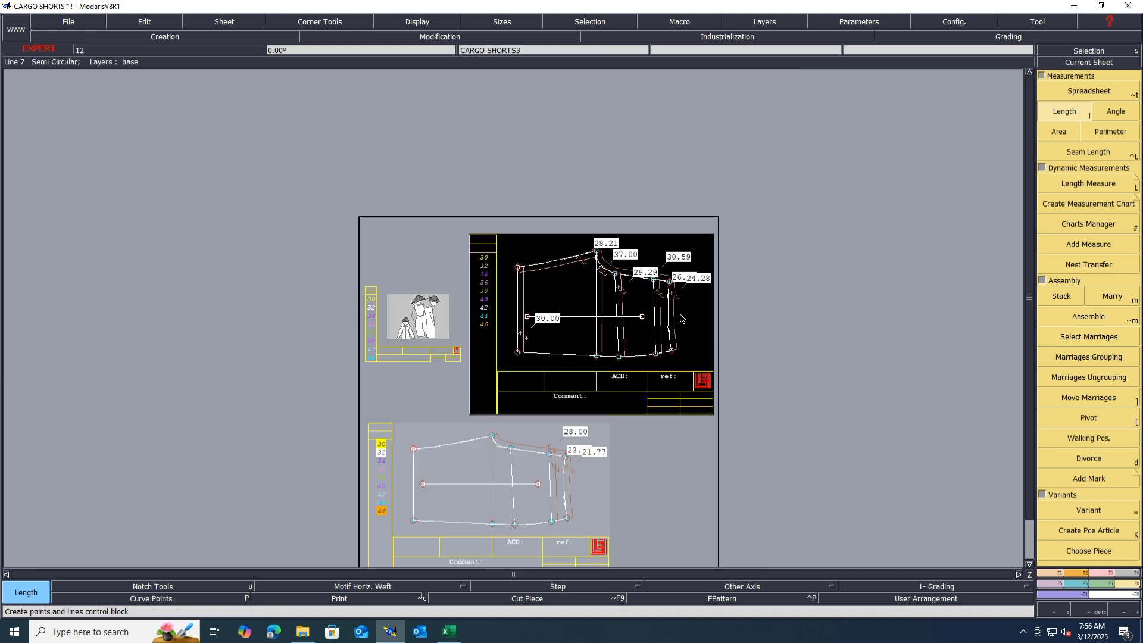
scroll(531, 539, "up", 4)
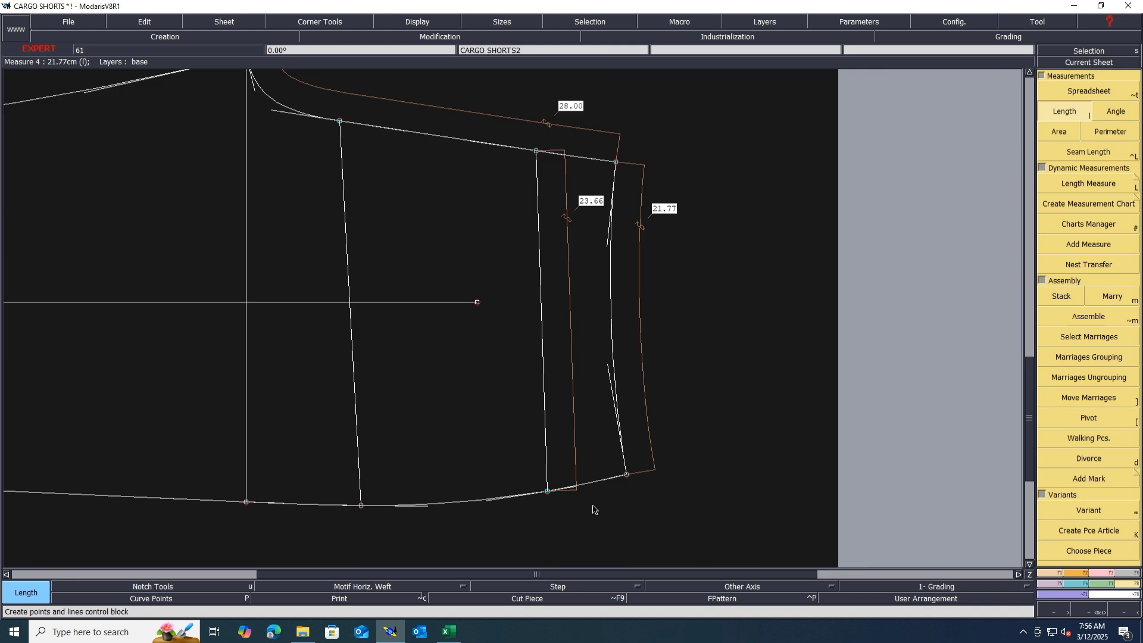
key("d")
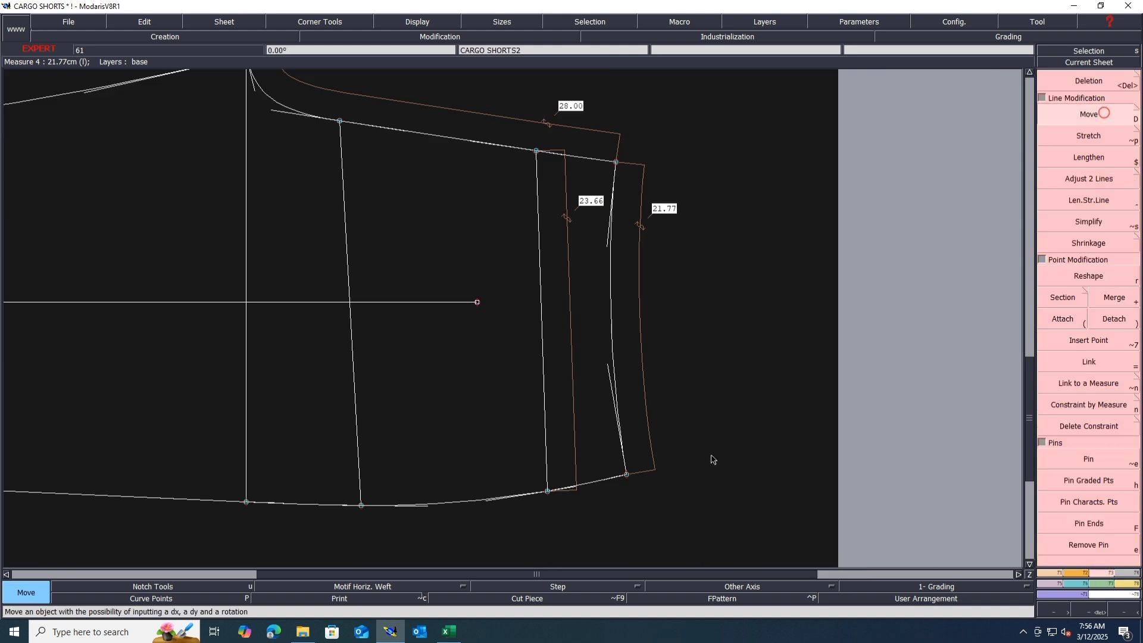
scroll(625, 485, "up", 1)
left_click(628, 471)
key("Tab")
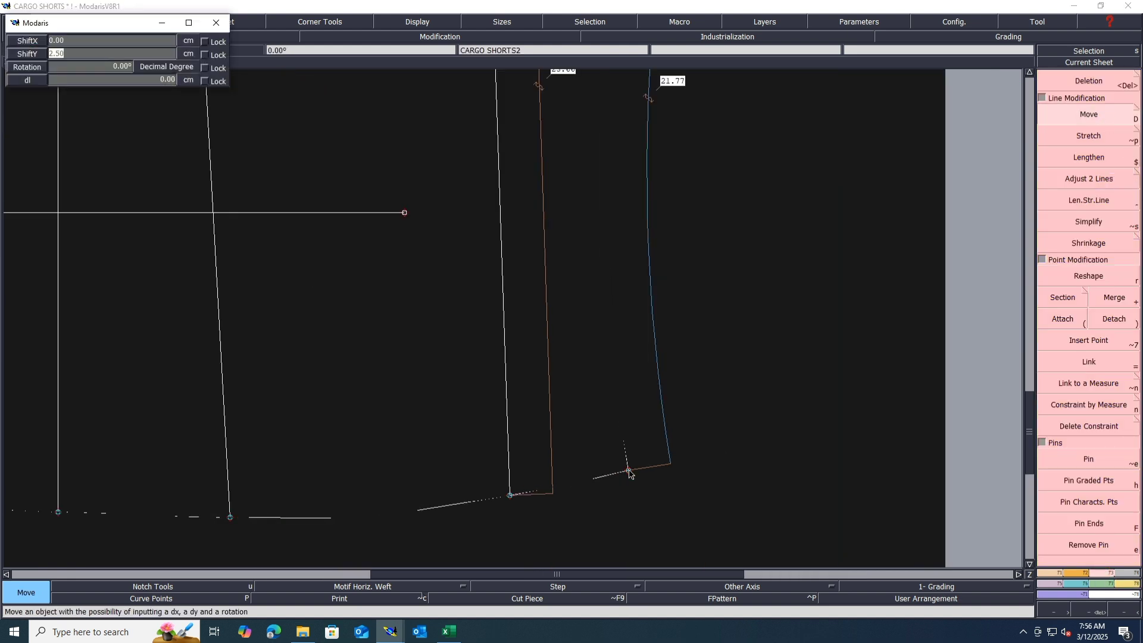
type(".25")
key("Return")
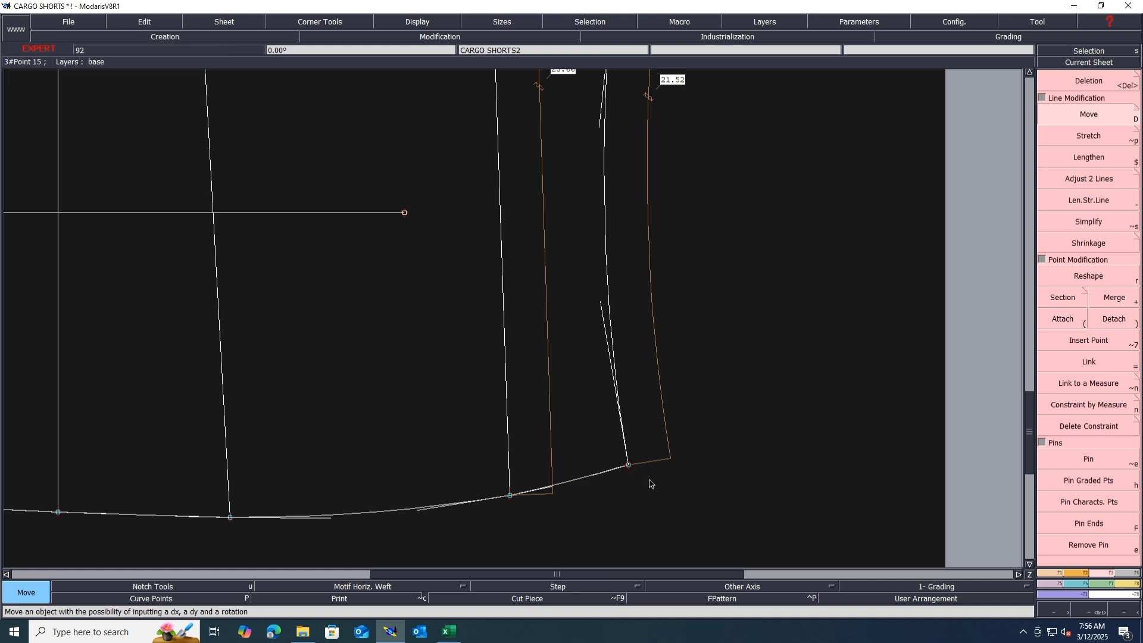
Try to move the center front end point of the CARGO SHORTS2 waistline 0.10 cm in Y, and undo the shift.
scroll(651, 481, "down", 2)
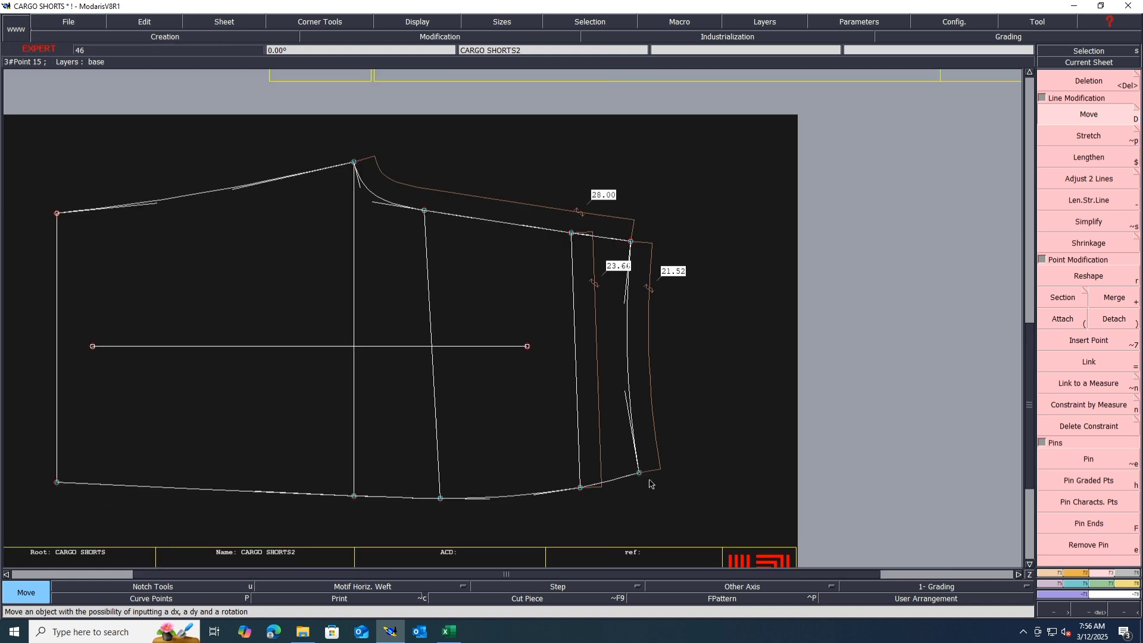
left_click(630, 241)
key("Tab")
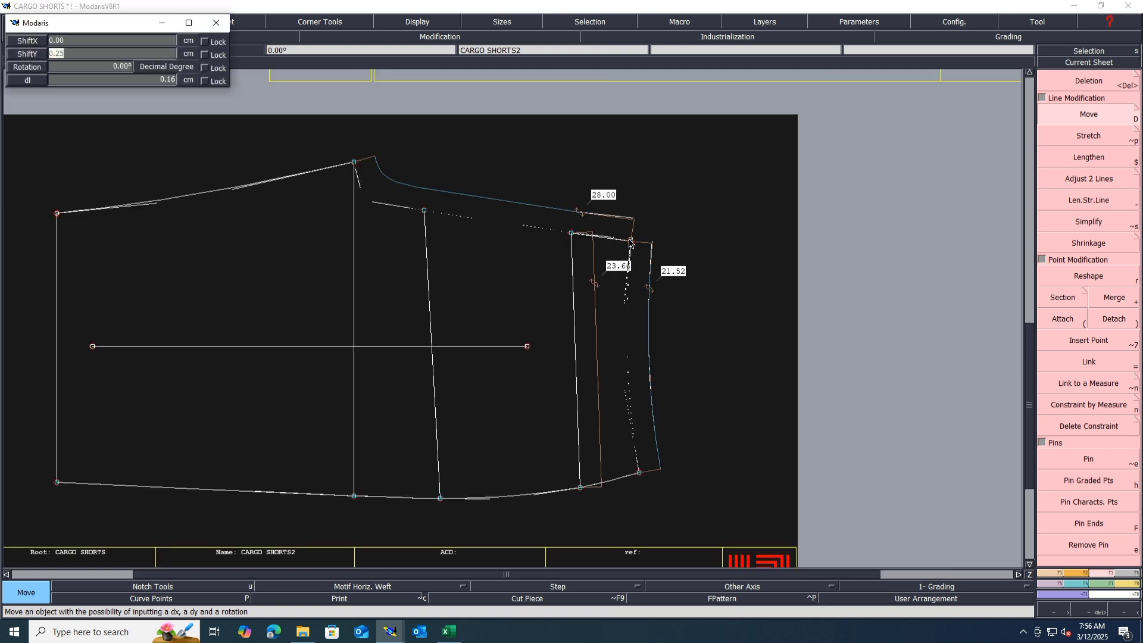
type("0.10")
key("Return")
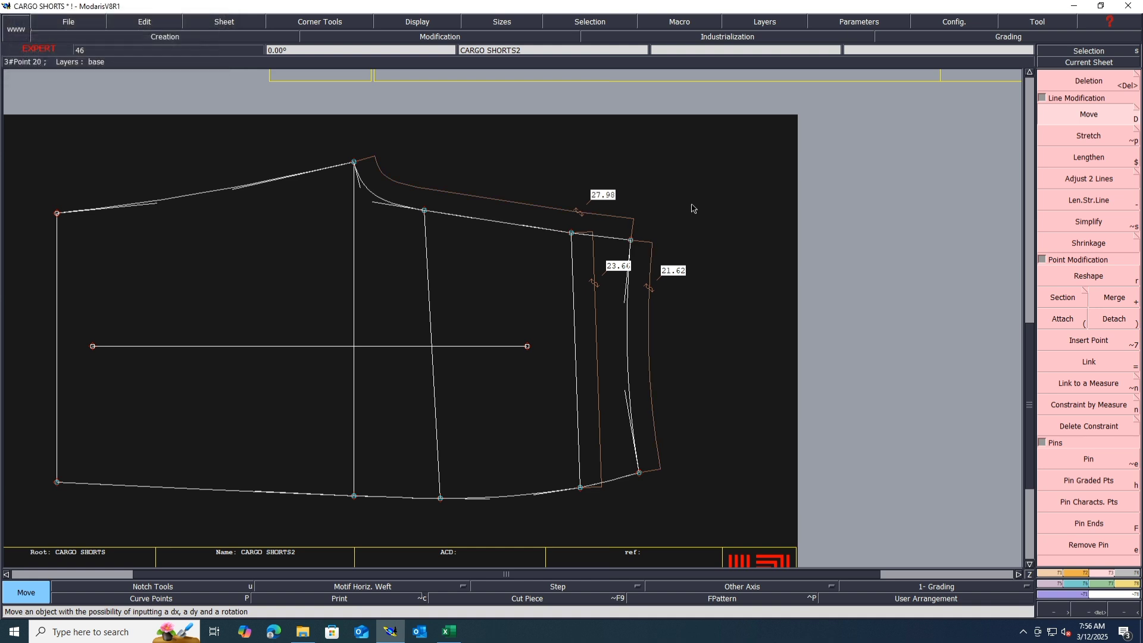
key("ctrl+z")
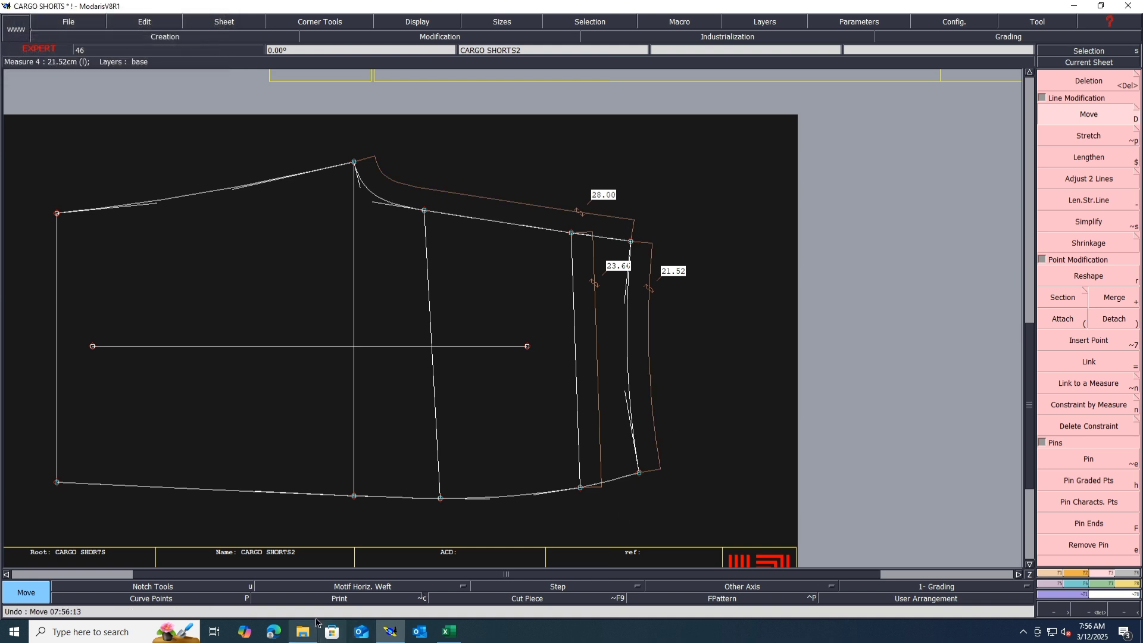
Check the waist size in the Excel specification, and move the side seam end point of the CARGO SHORTS3 waistline 0.28 cm in Y.
left_click(450, 631)
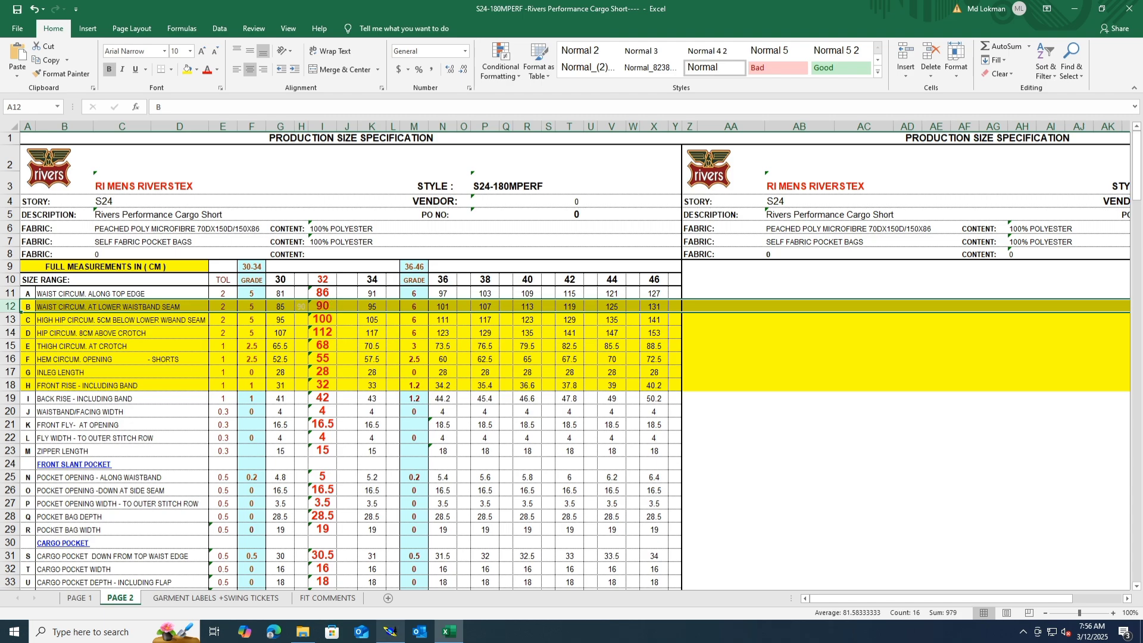
left_click(390, 632)
scroll(523, 462, "down", 3)
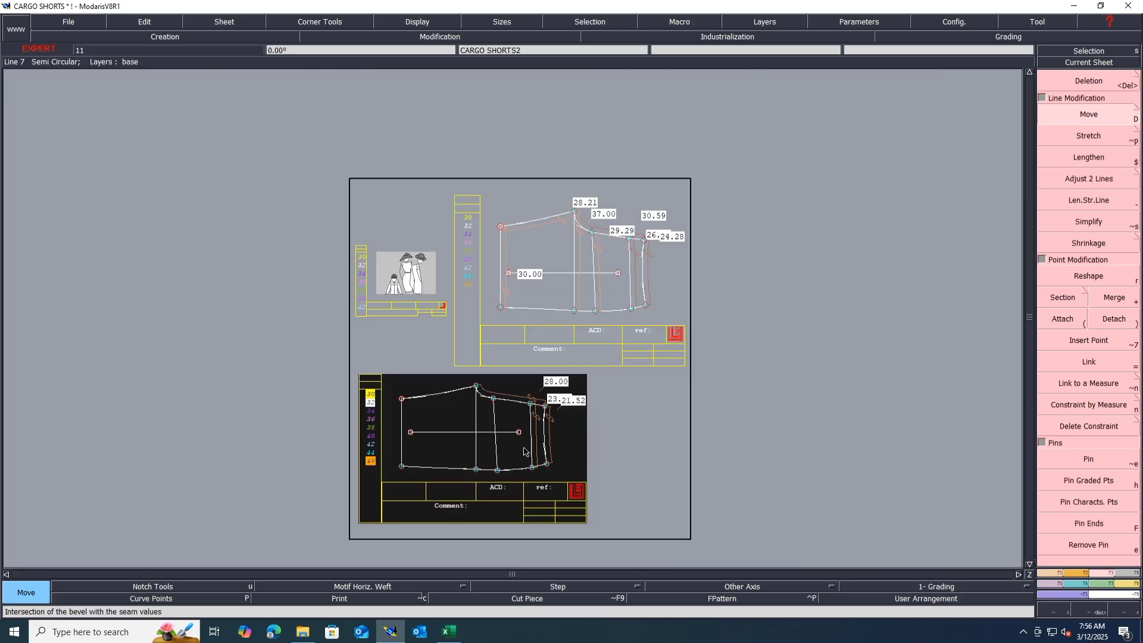
scroll(646, 271, "up", 3)
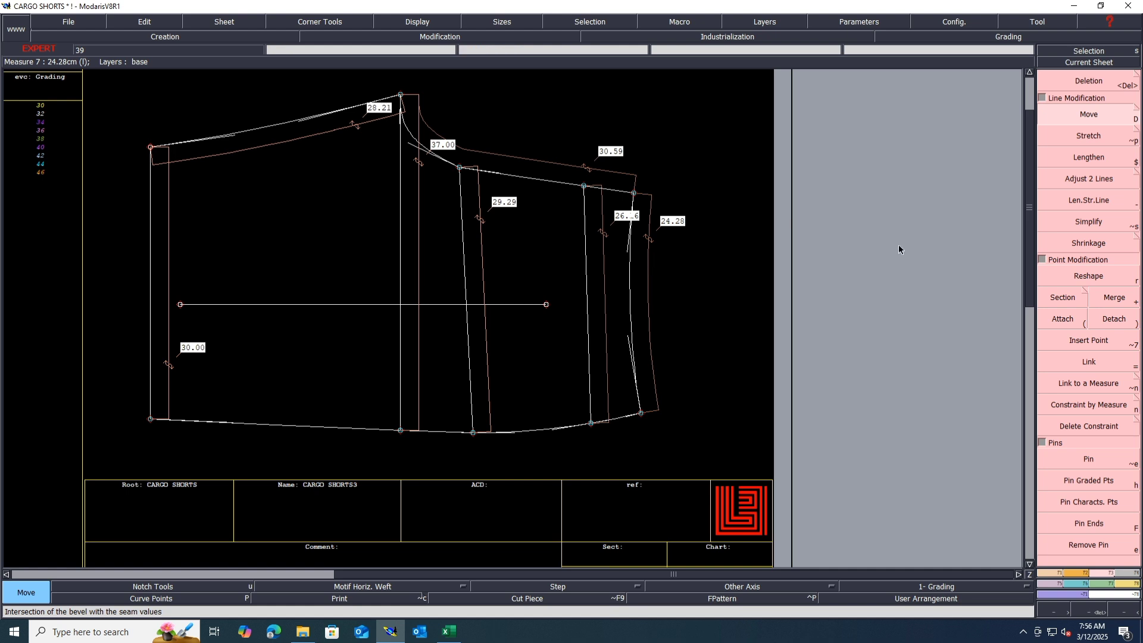
left_click(640, 413)
key("BackSpace")
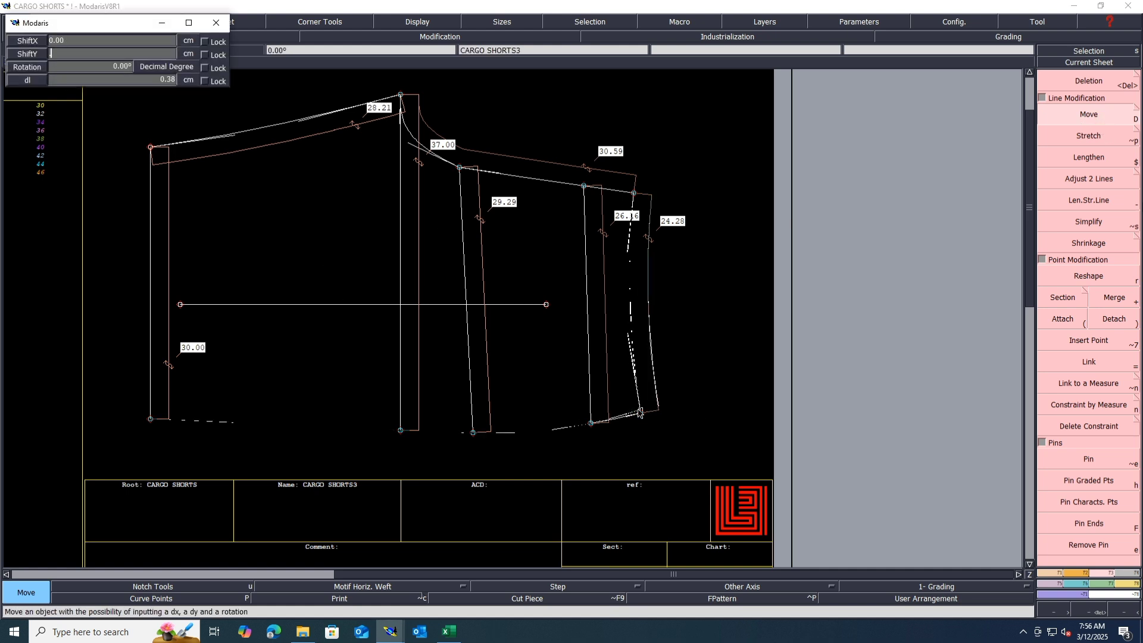
type(".28")
key("Return")
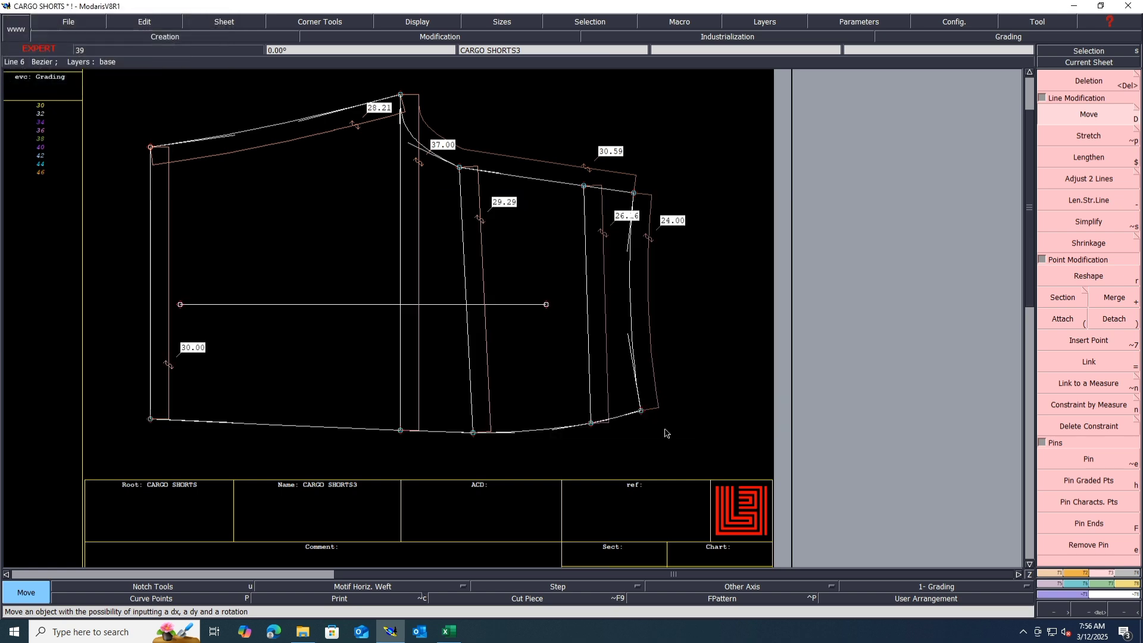
Save the CARGO SHORTS model, accepting the warning about the modified file.
scroll(664, 429, "down", 1)
key("ctrl+s")
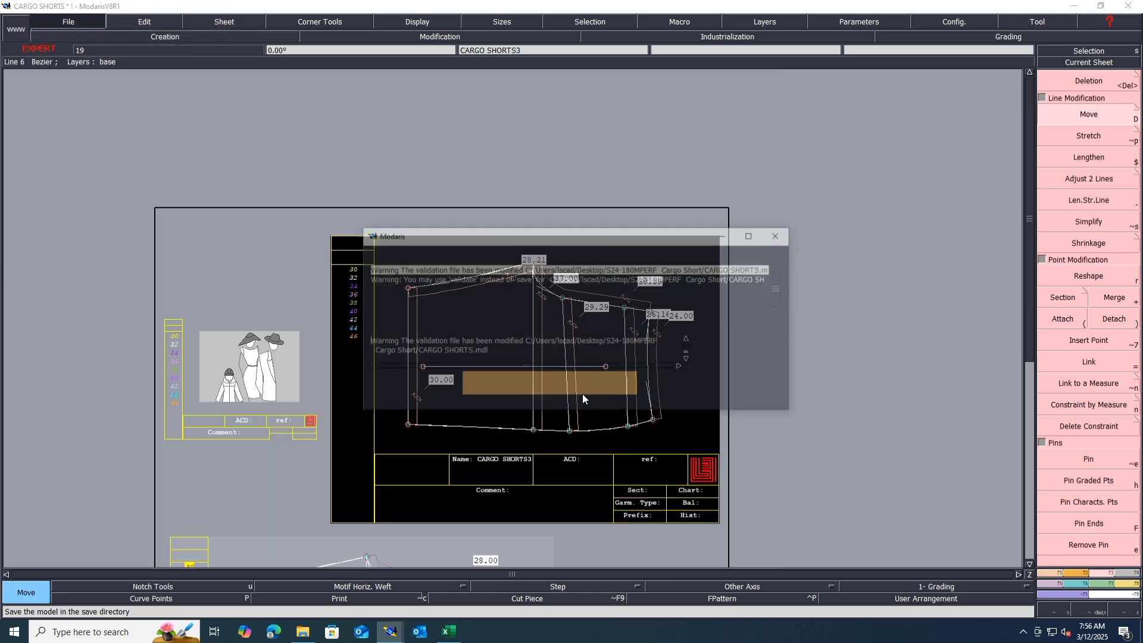
left_click(510, 394)
Move the side seam end point of the CARGO SHORTS2 waistline by -0.05 cm in Y.
scroll(619, 328, "down", 1)
scroll(574, 487, "up", 3)
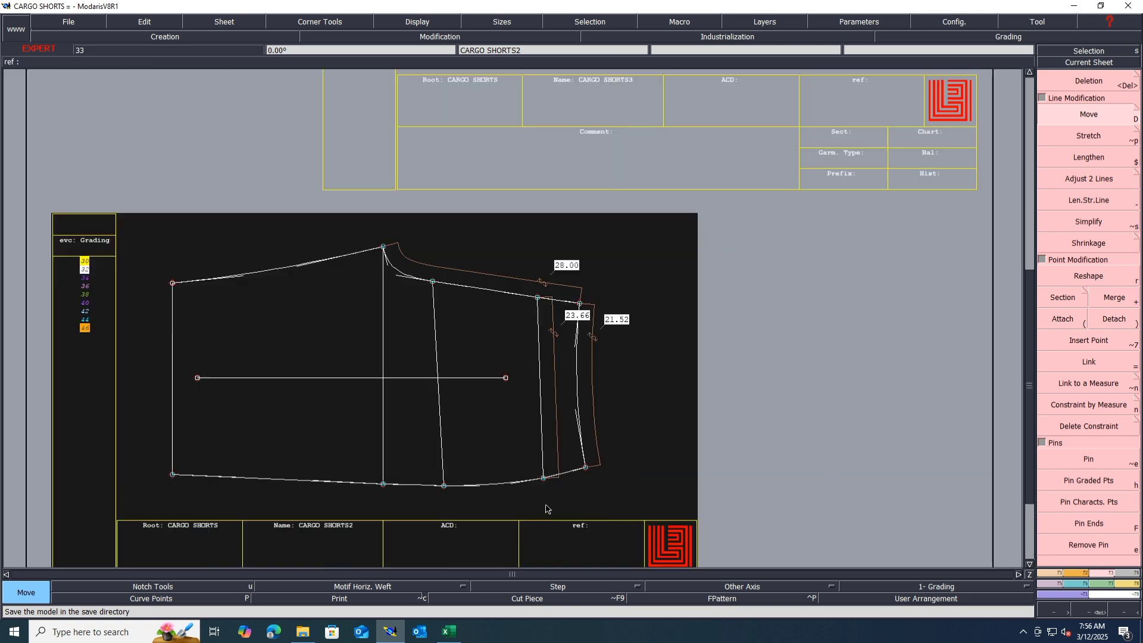
scroll(599, 468, "down", 1)
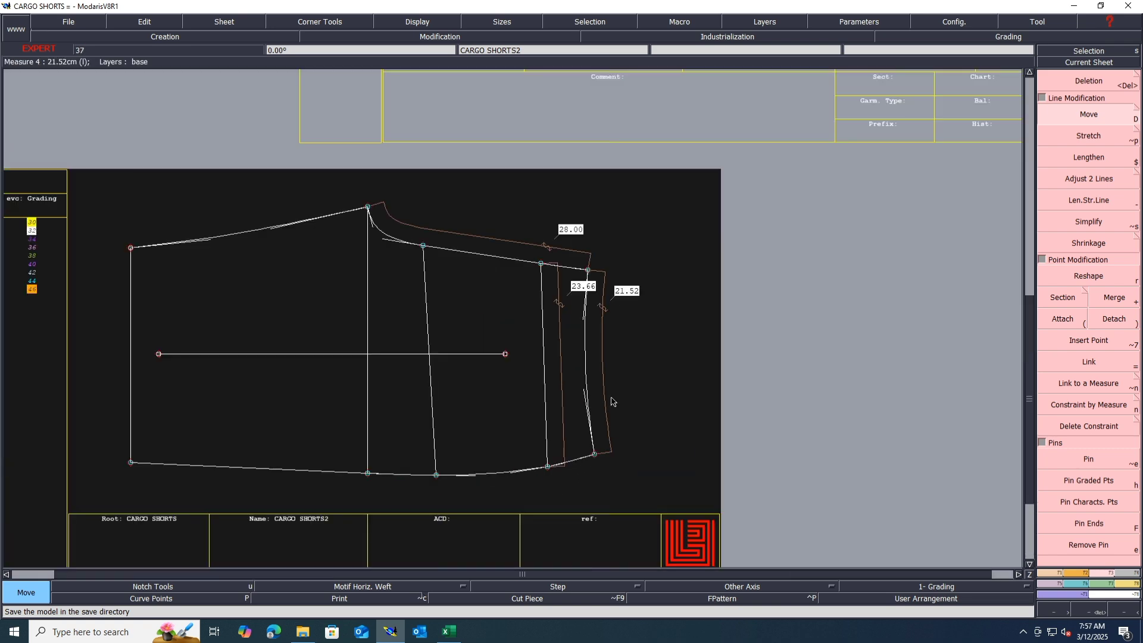
scroll(602, 309, "up", 2)
scroll(572, 280, "down", 2)
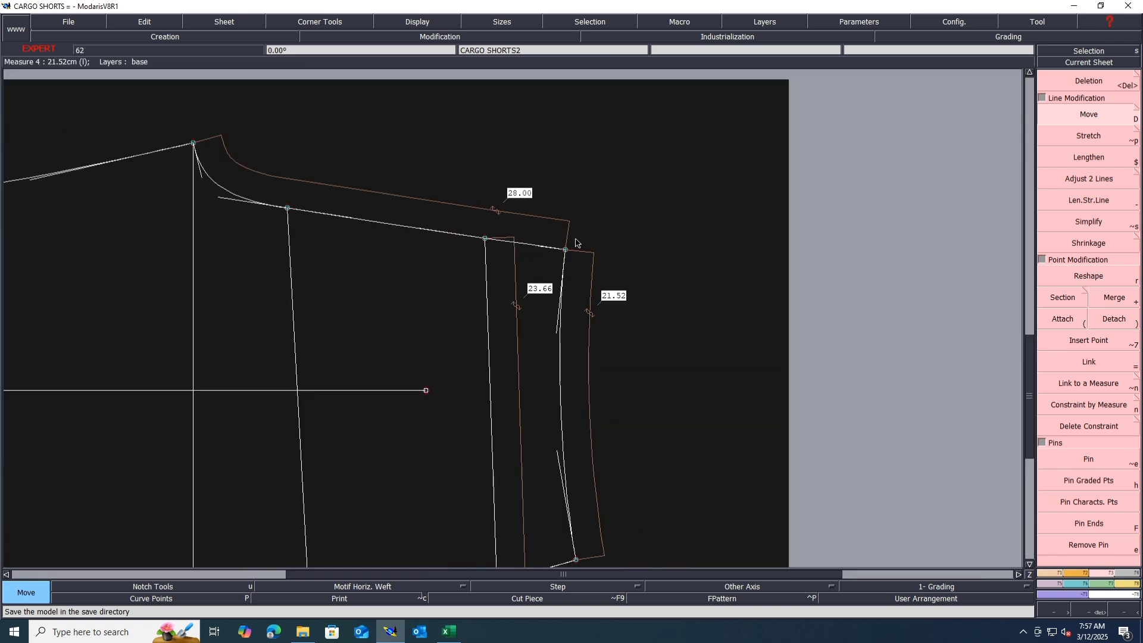
scroll(607, 388, "up", 3)
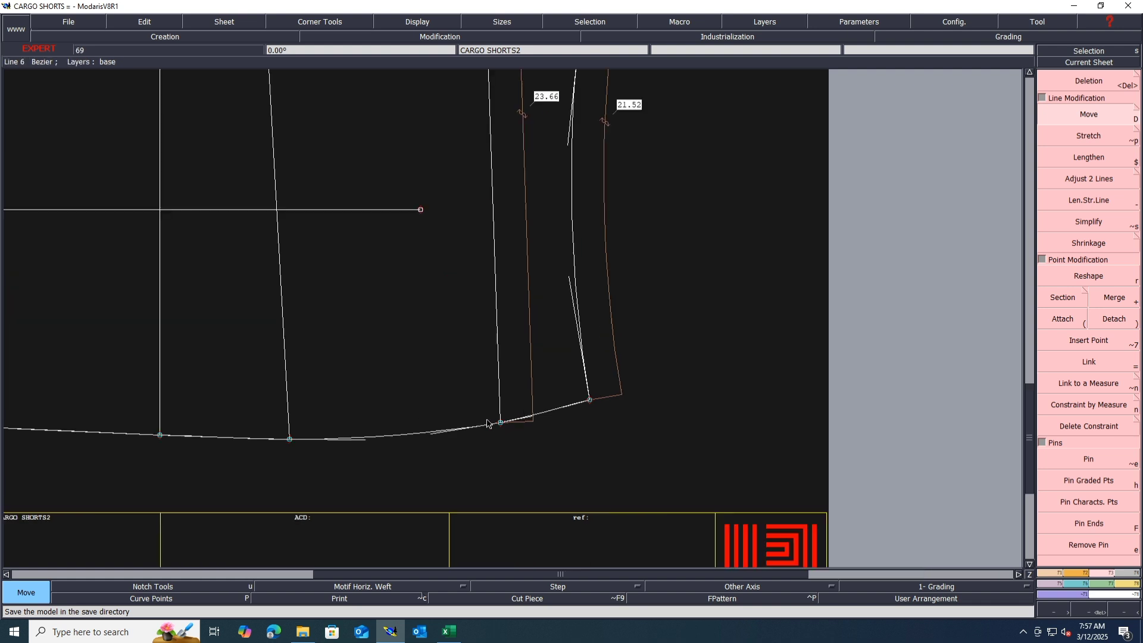
scroll(484, 441, "down", 1)
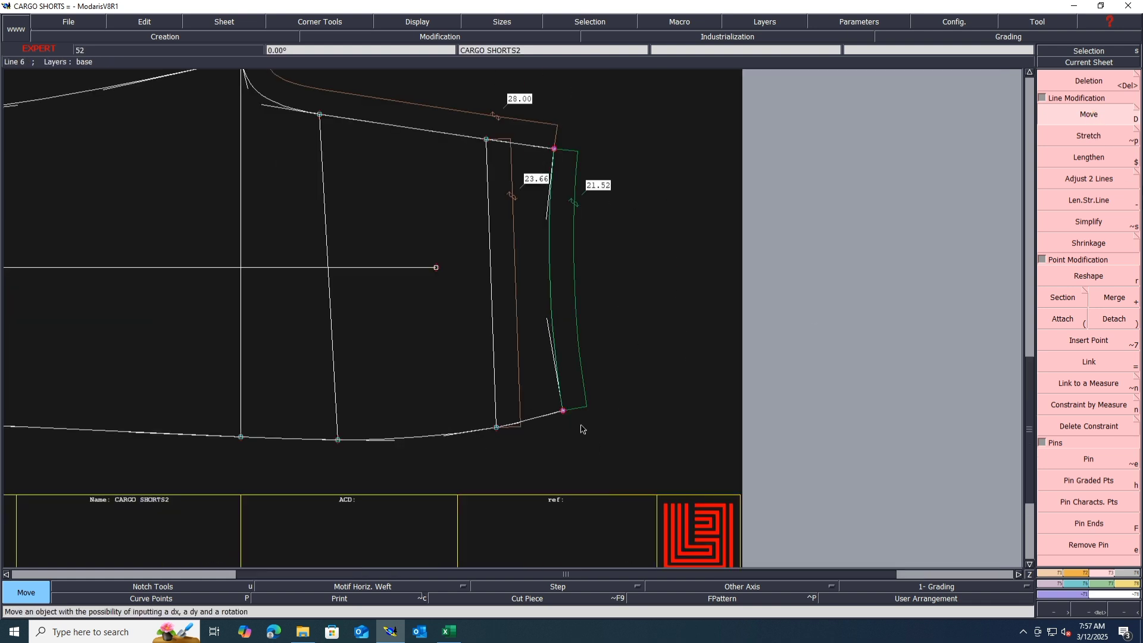
left_click(563, 412)
key("Tab")
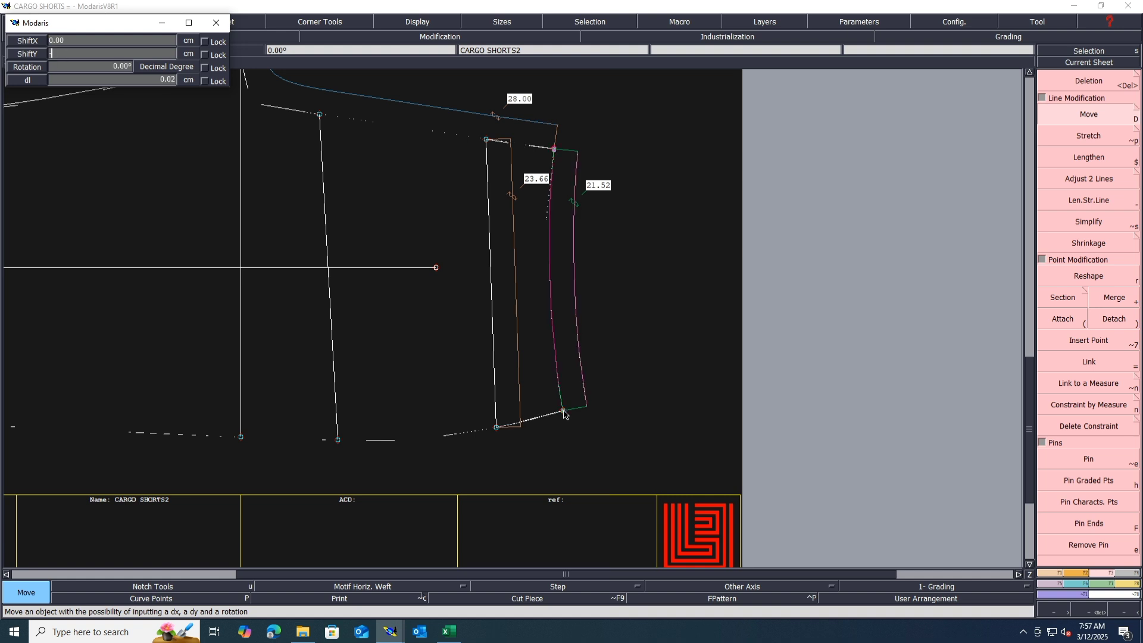
type("-.05")
key("Return")
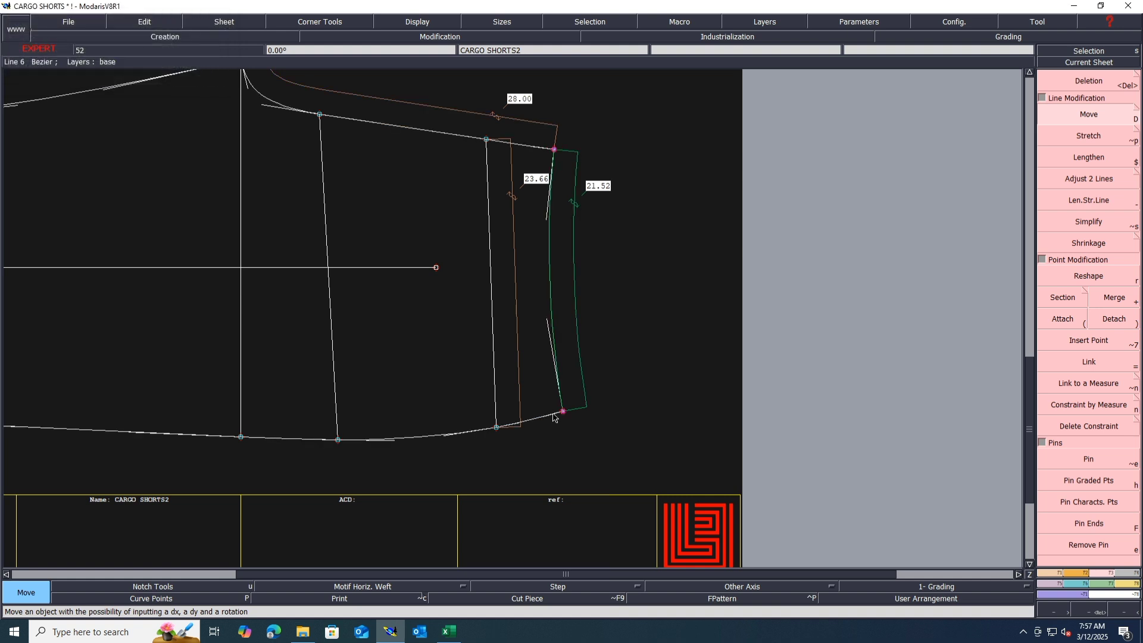
Save the adjusted CARGO SHORTS model over its existing file.
scroll(423, 472, "down", 2)
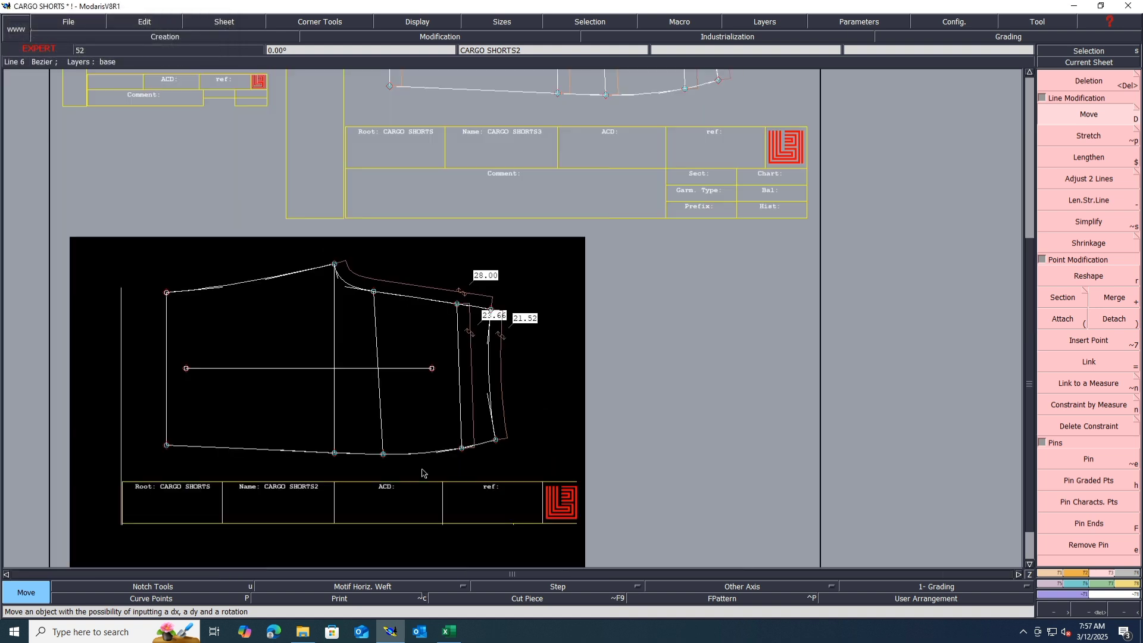
scroll(530, 204, "up", 2)
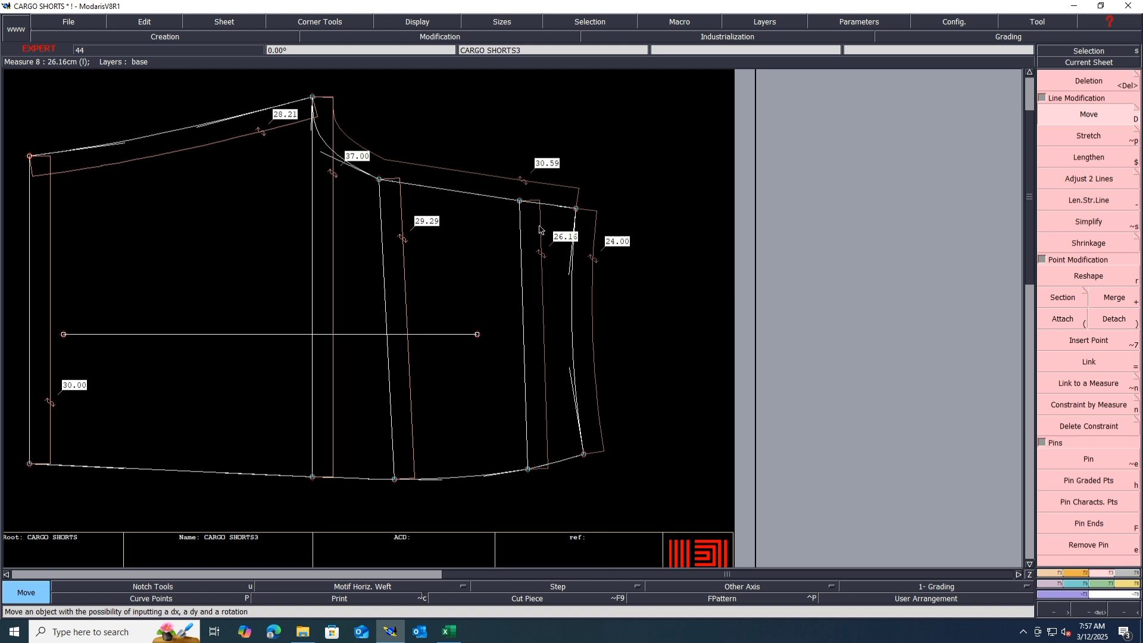
key("ctrl+s")
left_click(505, 381)
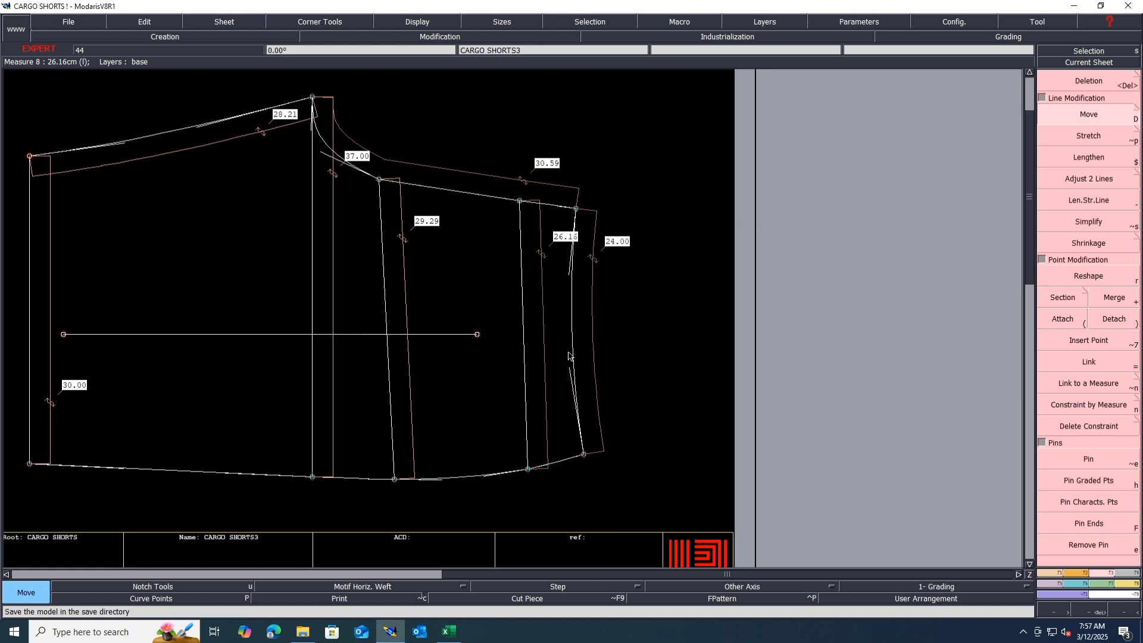
Marry CARGO SHORTS2 onto CARGO SHORTS3 at the hem's side seam corner to compare their outlines, and divorce the pieces again.
scroll(623, 313, "down", 2)
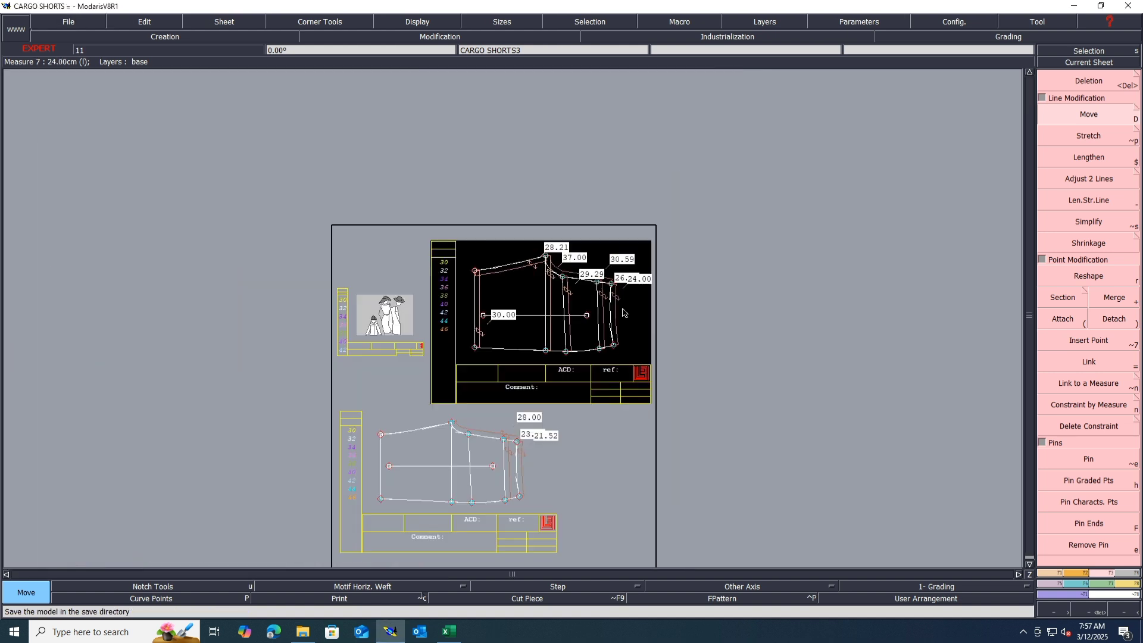
key("m")
left_click(381, 500)
scroll(538, 334, "up", 2)
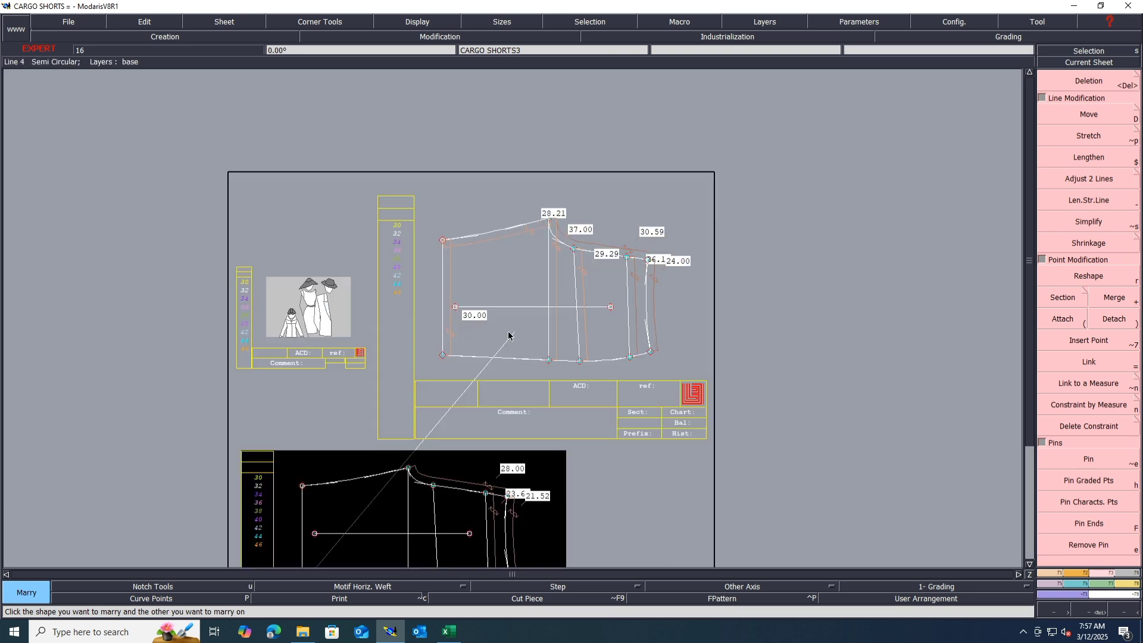
left_click(412, 370)
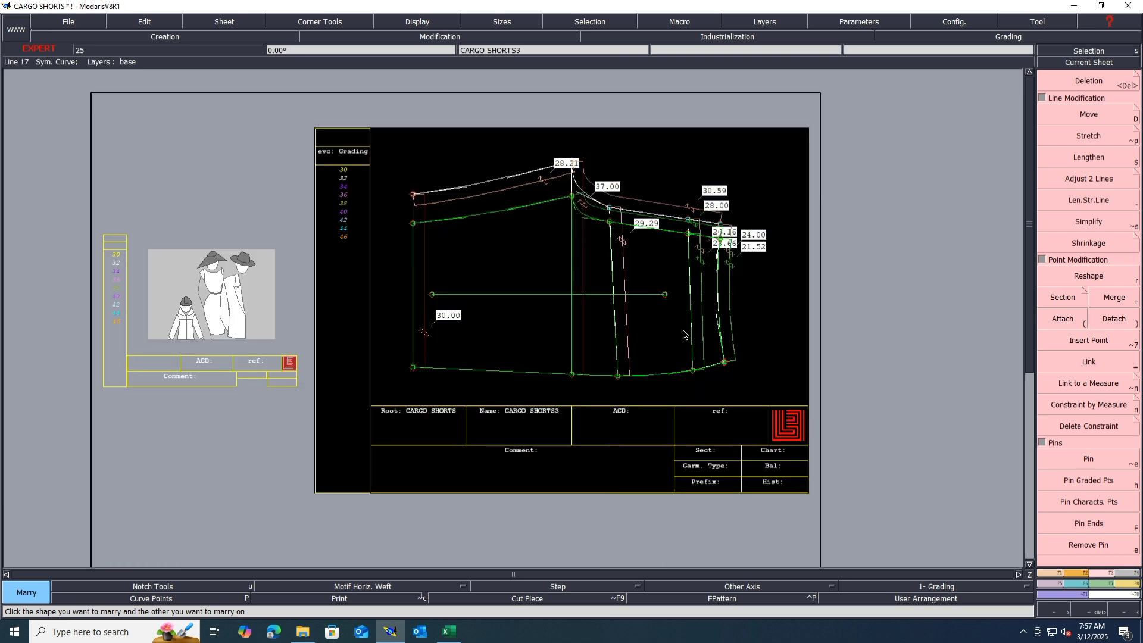
scroll(768, 305, "down", 2)
scroll(749, 270, "up", 2)
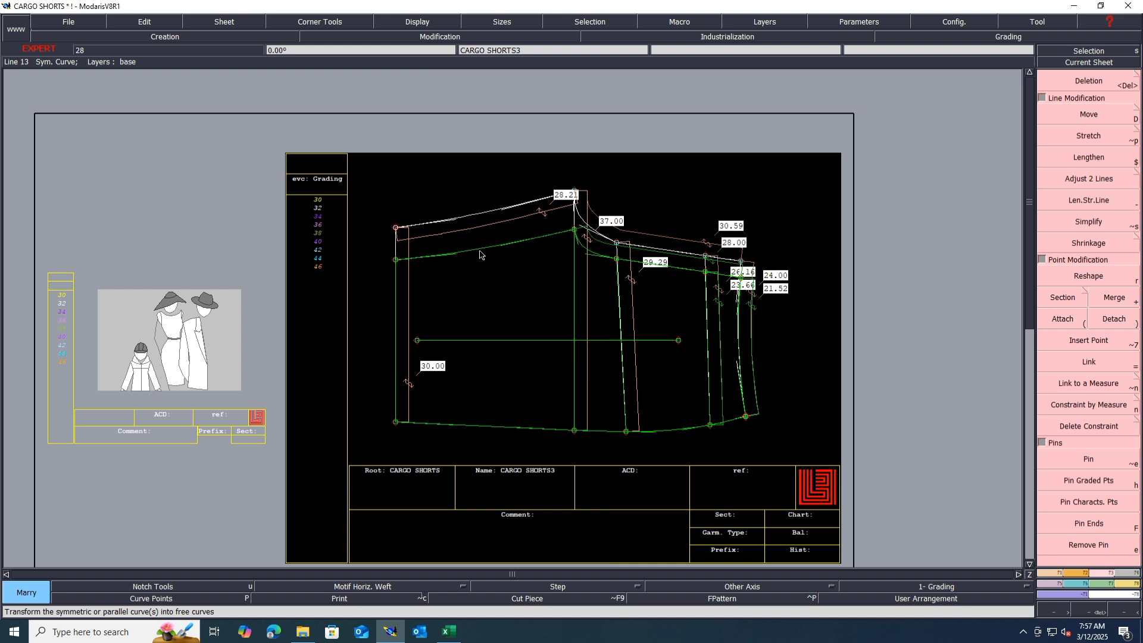
key("d")
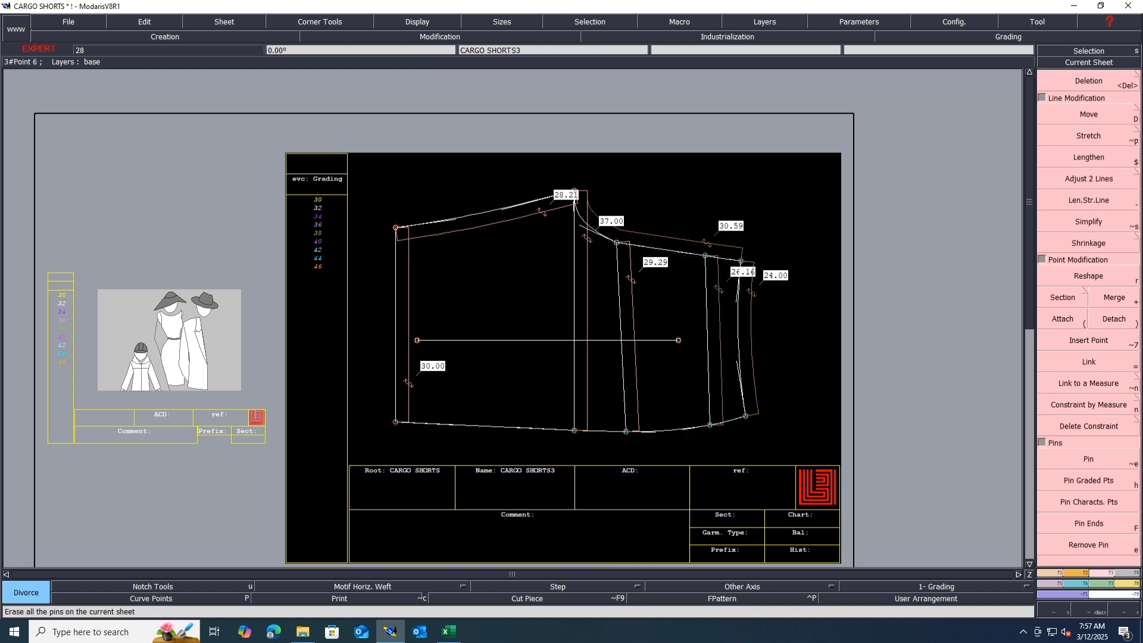
Move the crotch point of CARGO SHORTS3 outward by 0.70 cm in Y.
scroll(739, 297, "up", 1)
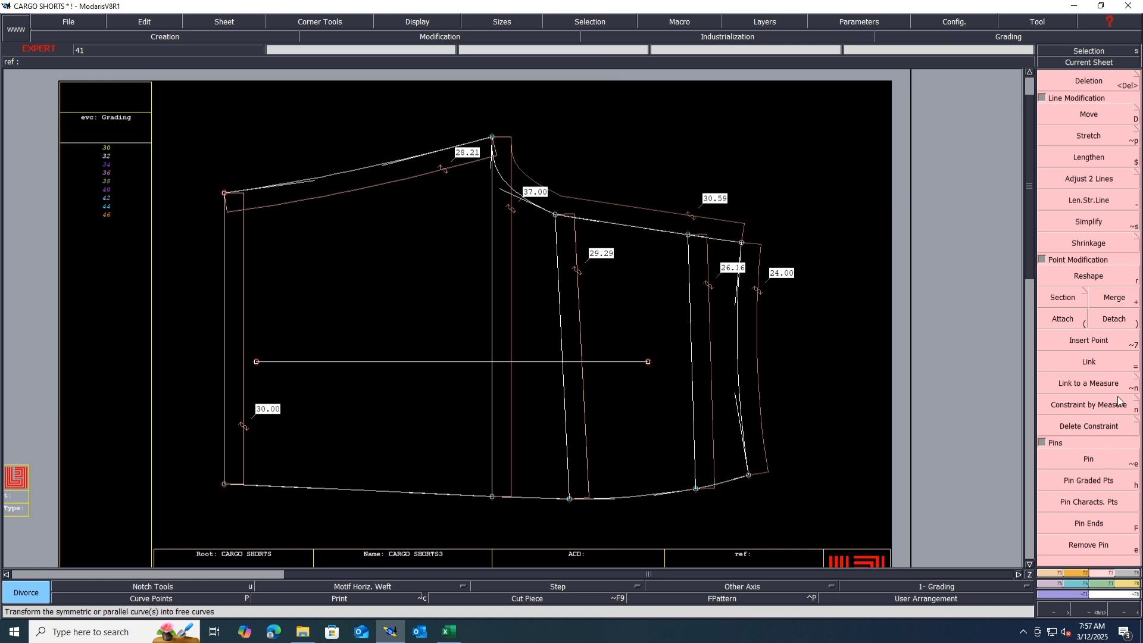
left_click(1097, 116)
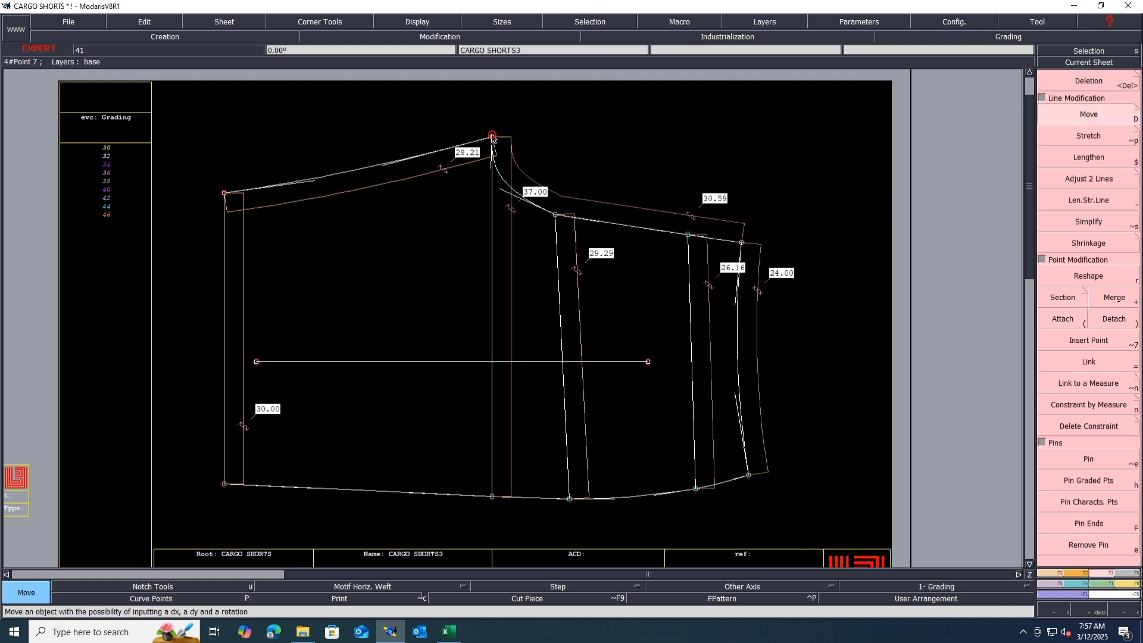
left_click(492, 137)
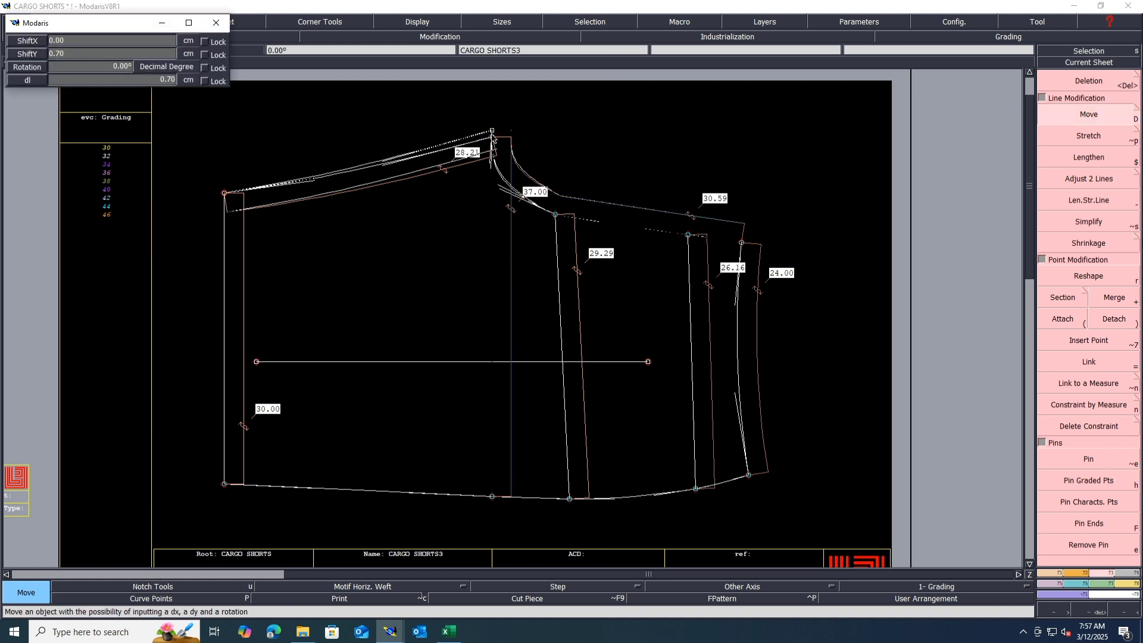
key("Return")
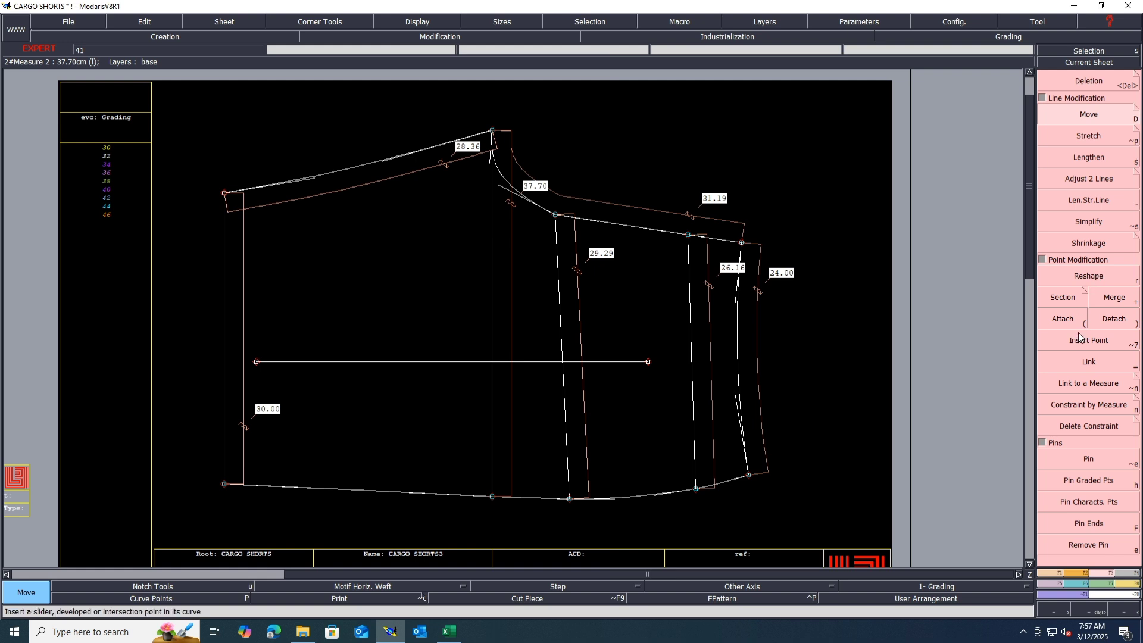
Reshape the crotch curve of CARGO SHORTS3 by adjusting the tangent handles at both of its ends.
left_click(1091, 276)
scroll(491, 178, "up", 2)
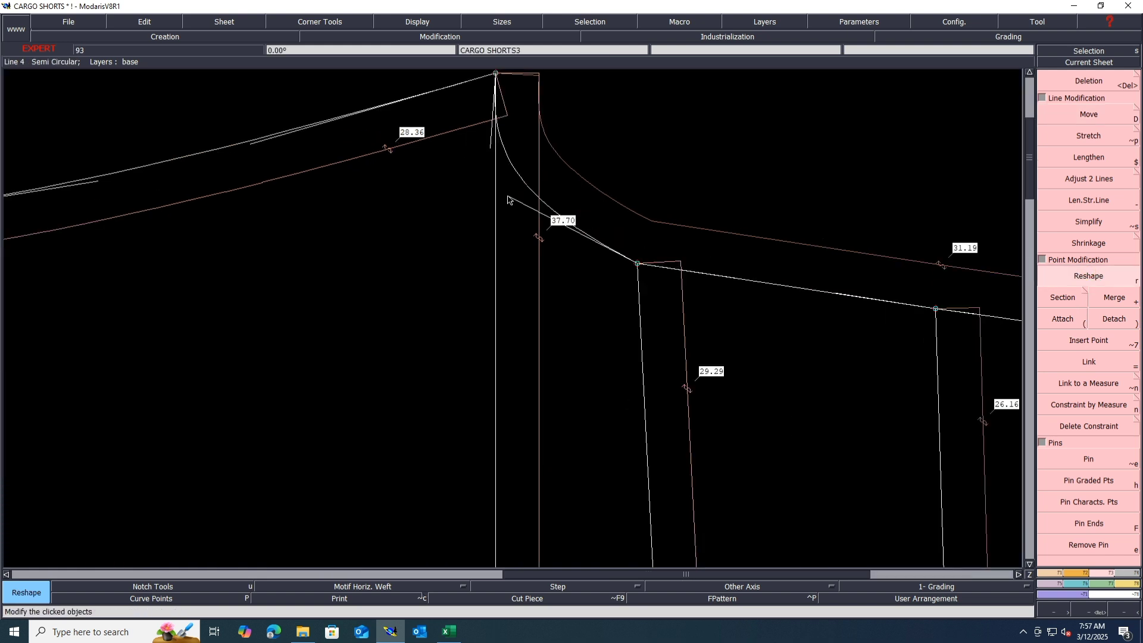
left_click(544, 222)
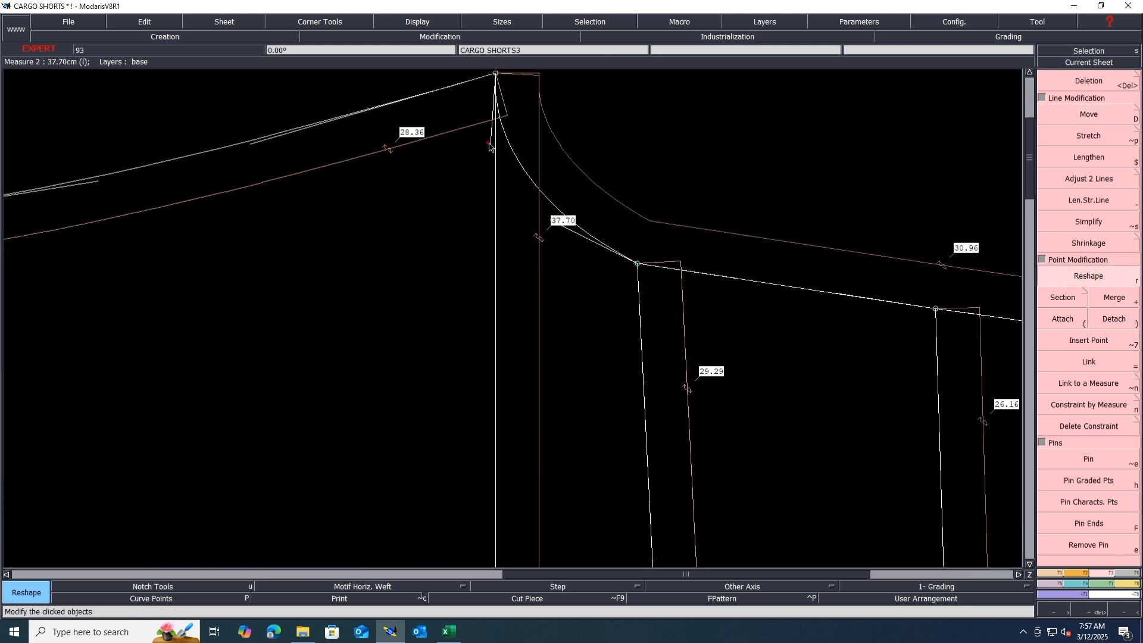
left_click(488, 144)
left_click(518, 198)
scroll(578, 238, "down", 2)
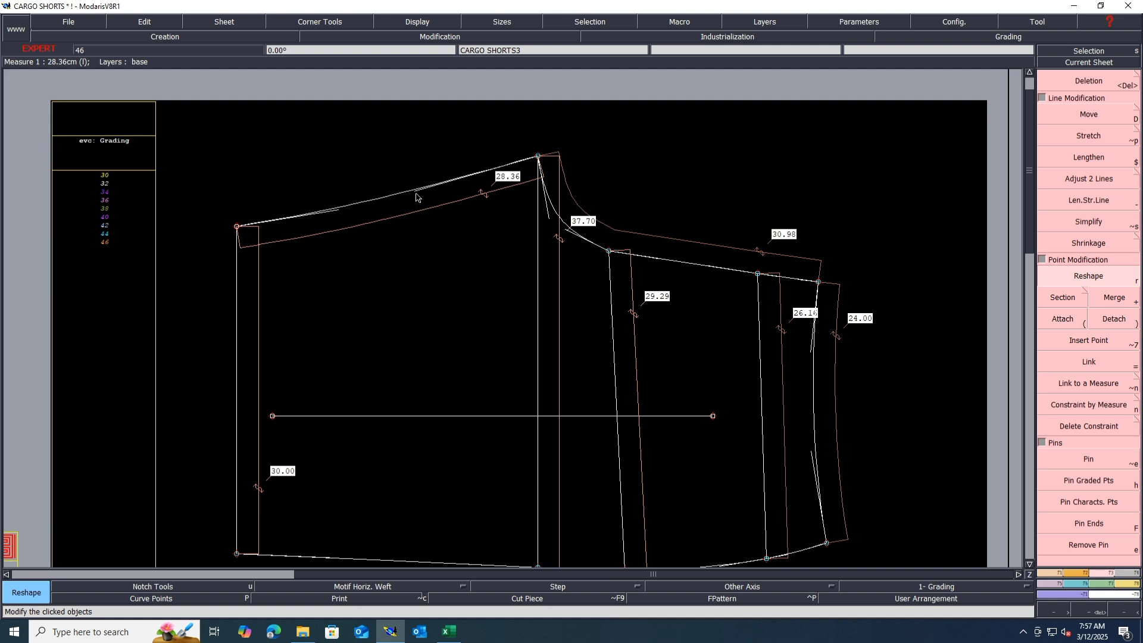
scroll(419, 179, "down", 2)
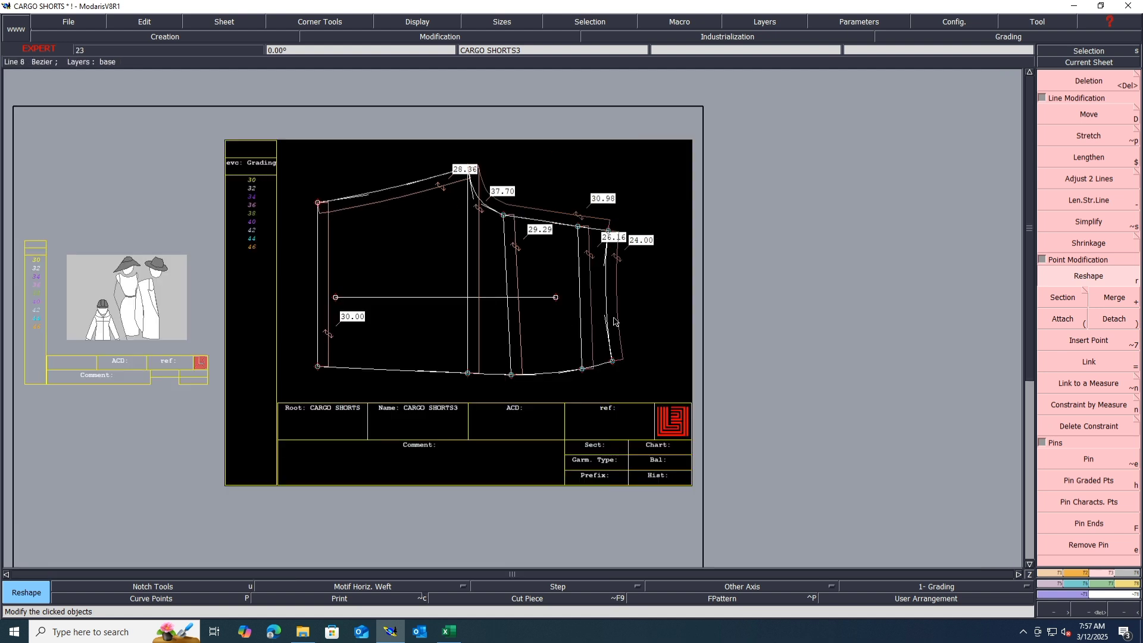
scroll(602, 308, "up", 2)
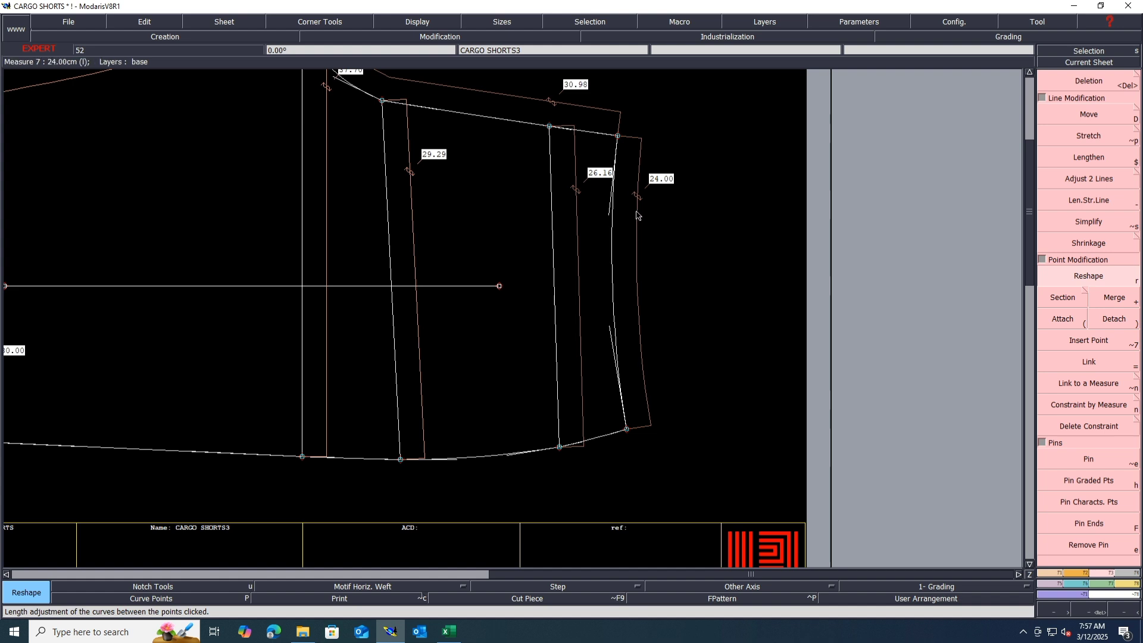
scroll(638, 217, "down", 2)
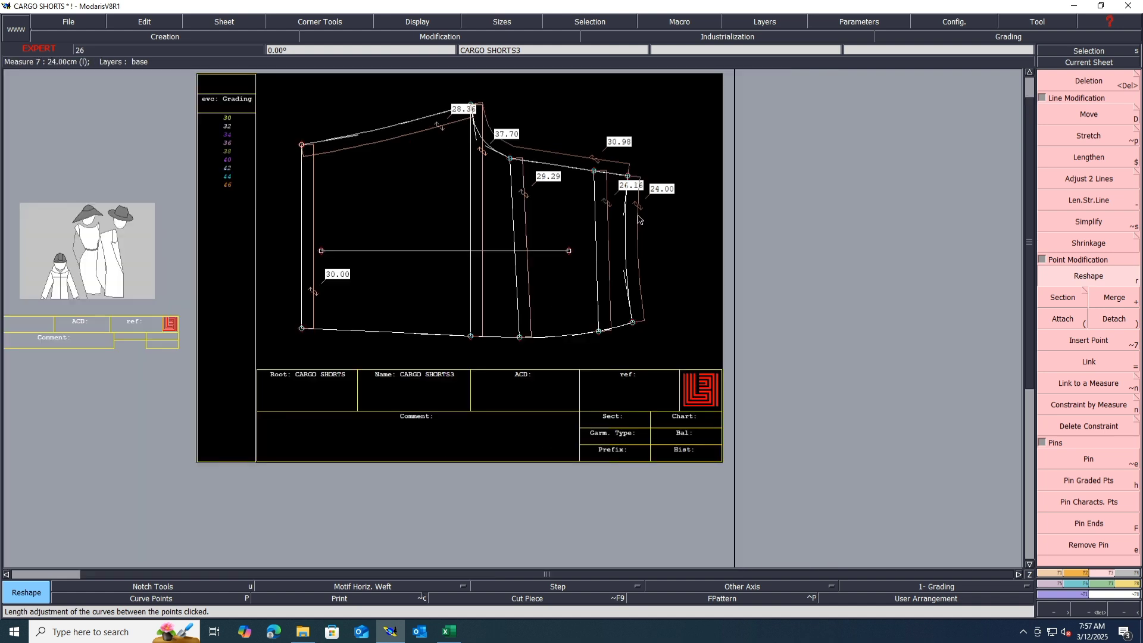
Delete the waist, high hip, hip, thigh, inseam and hem measurements from CARGO SHORTS3, keeping the rise measurement.
key("Delete")
left_click(637, 216)
left_click(606, 219)
left_click(525, 210)
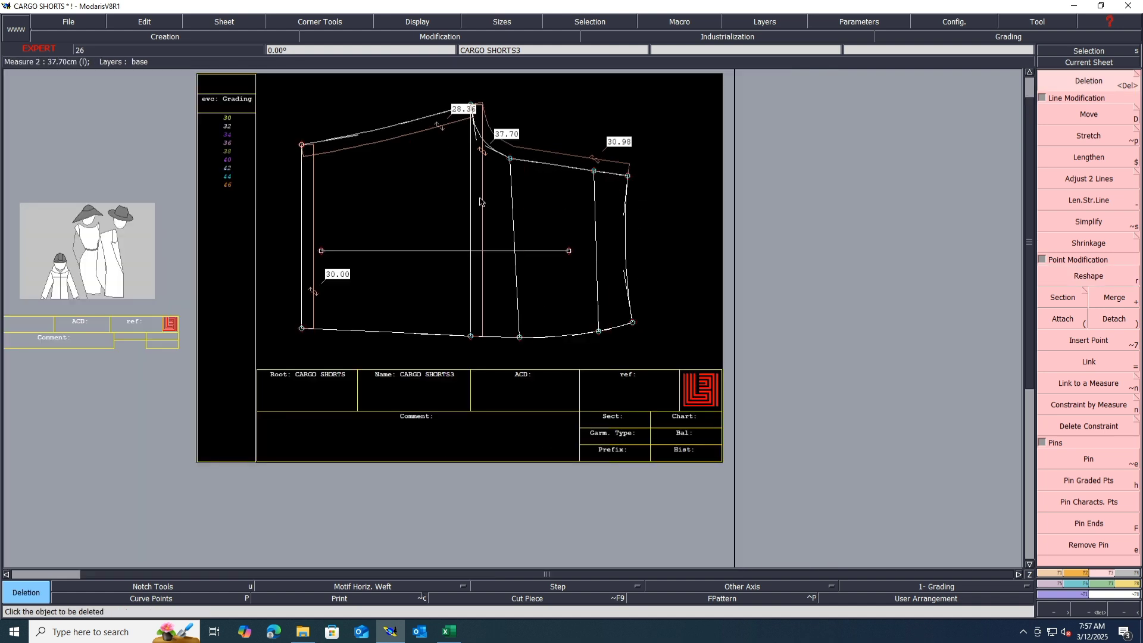
left_click(480, 202)
left_click(426, 130)
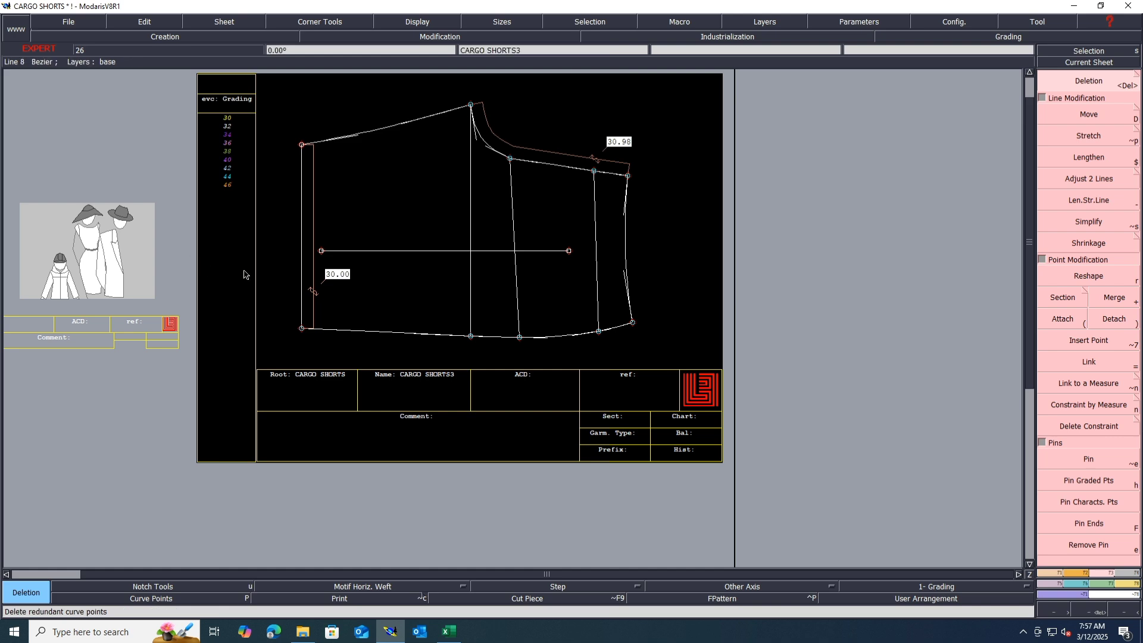
left_click(314, 228)
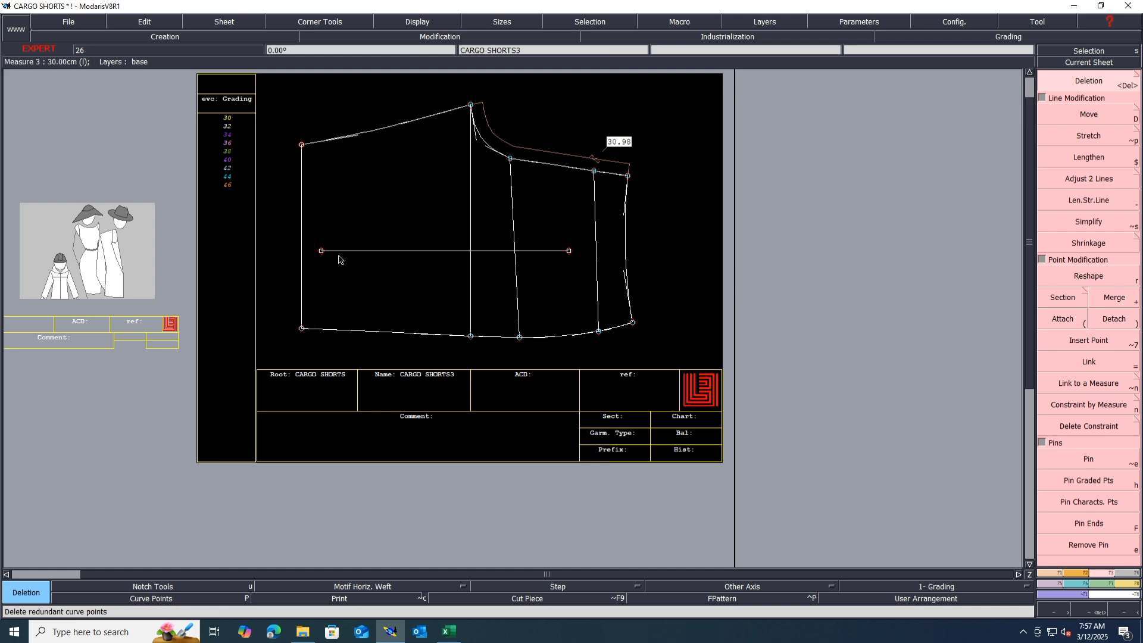
Switch to the Excel size specification and fill the BACK RISE - INCLUDING BAND row with yellow.
left_click(451, 637)
left_click(13, 398)
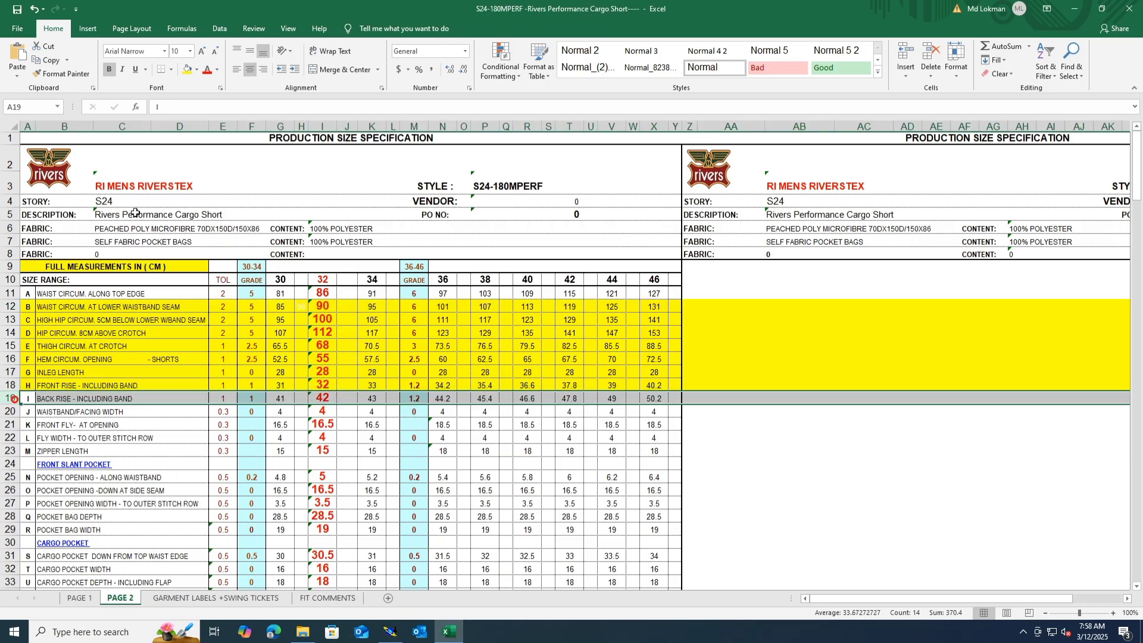
left_click(185, 70)
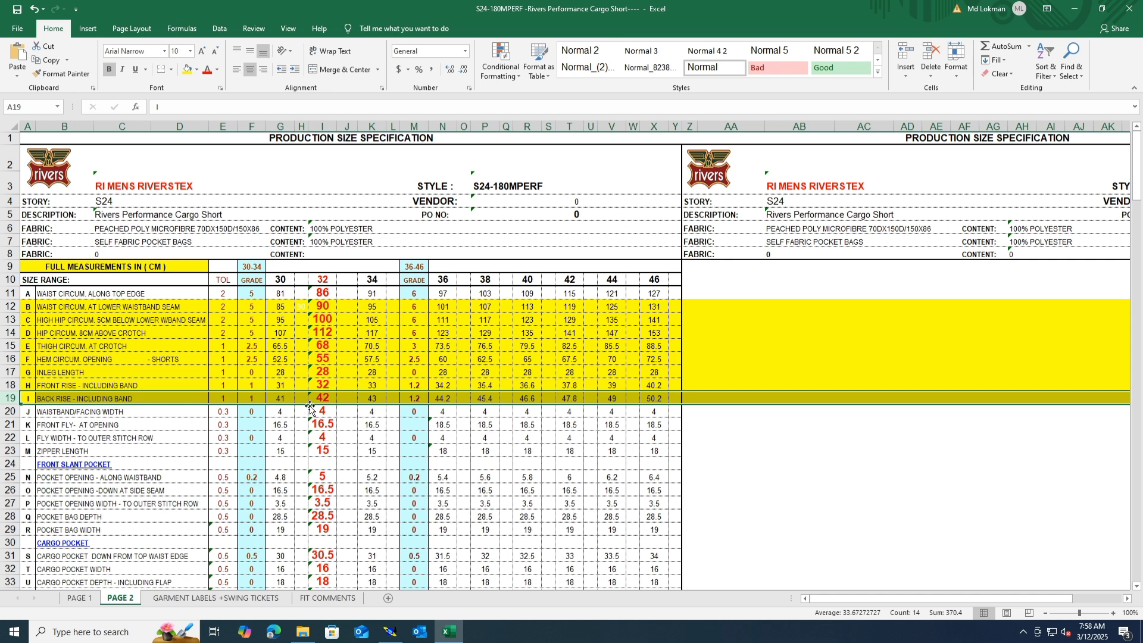
Return to Modaris and delete the hip and high hip lines across CARGO SHORTS3.
left_click(389, 631)
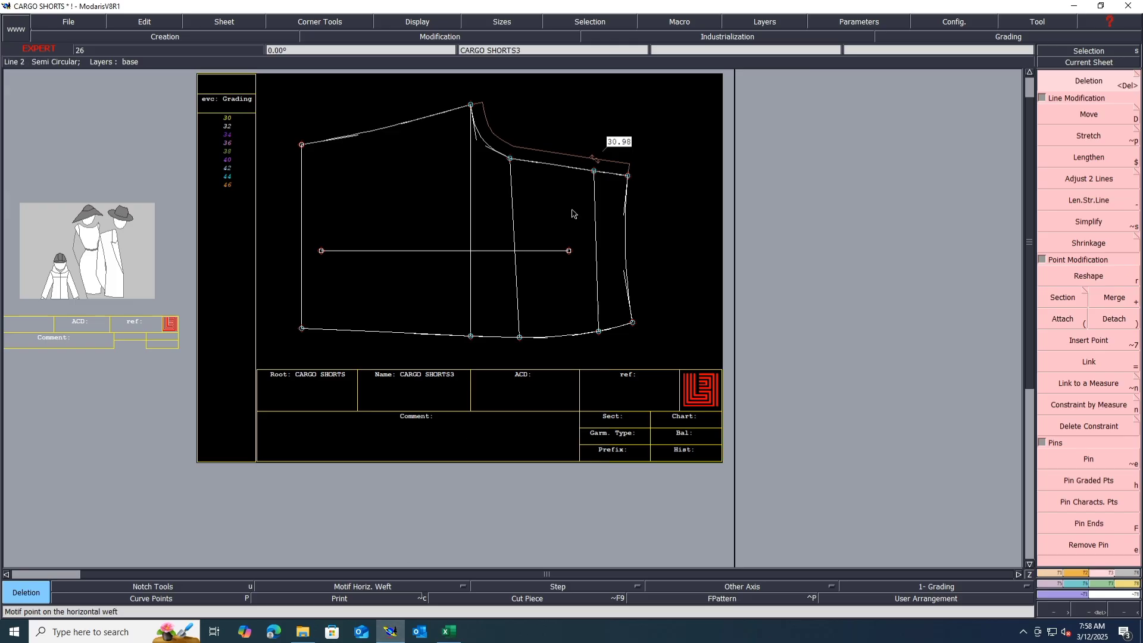
scroll(586, 141, "up", 2)
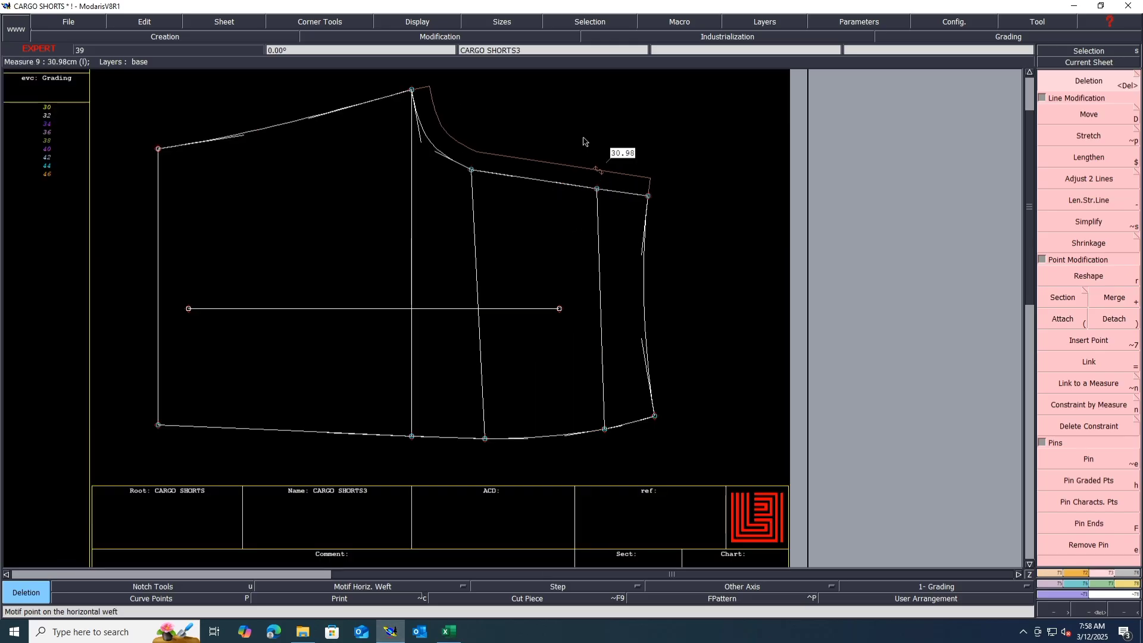
left_click(601, 244)
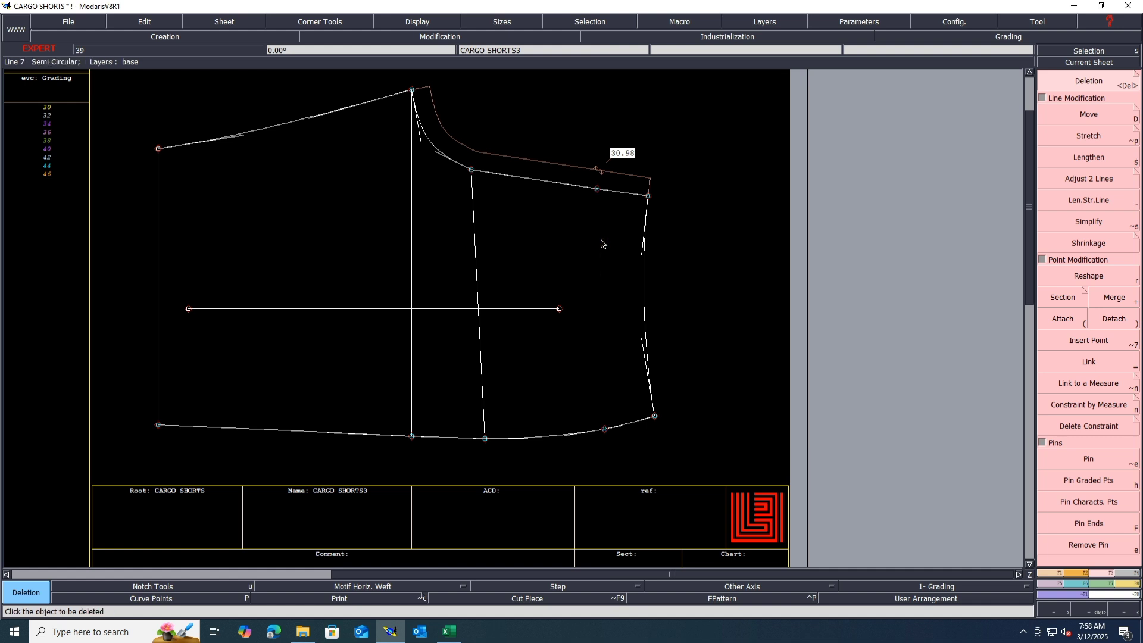
left_click(476, 250)
Move the waist end of the rise on CARGO SHORTS3 by 7.00 cm in X and 0.00 cm in Y.
left_click(1100, 116)
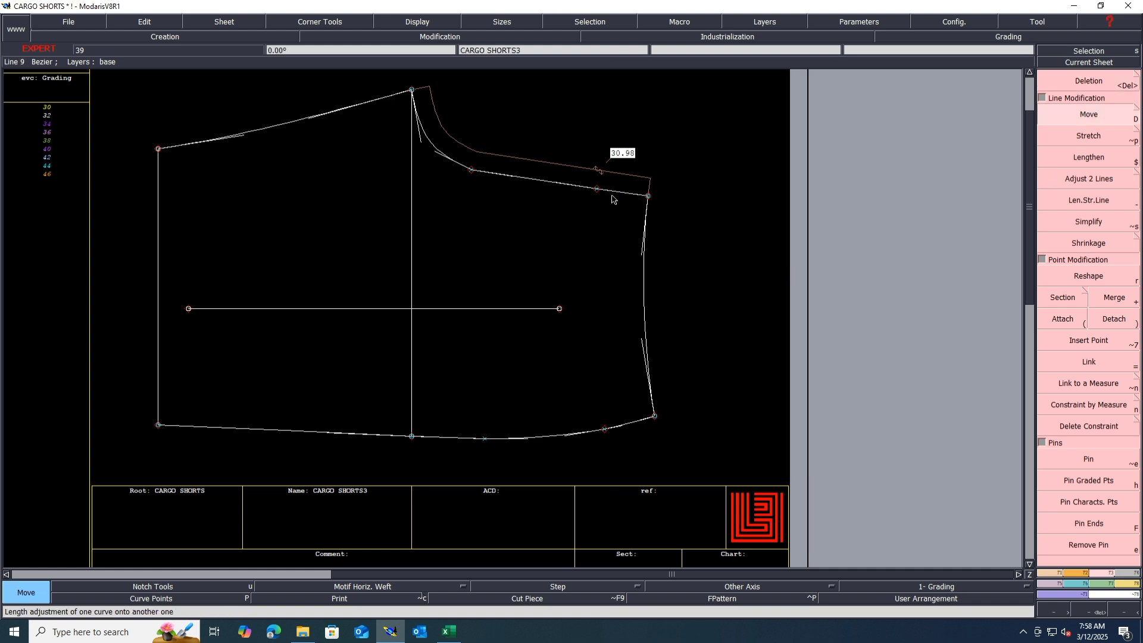
left_click_drag(697, 149, 568, 219)
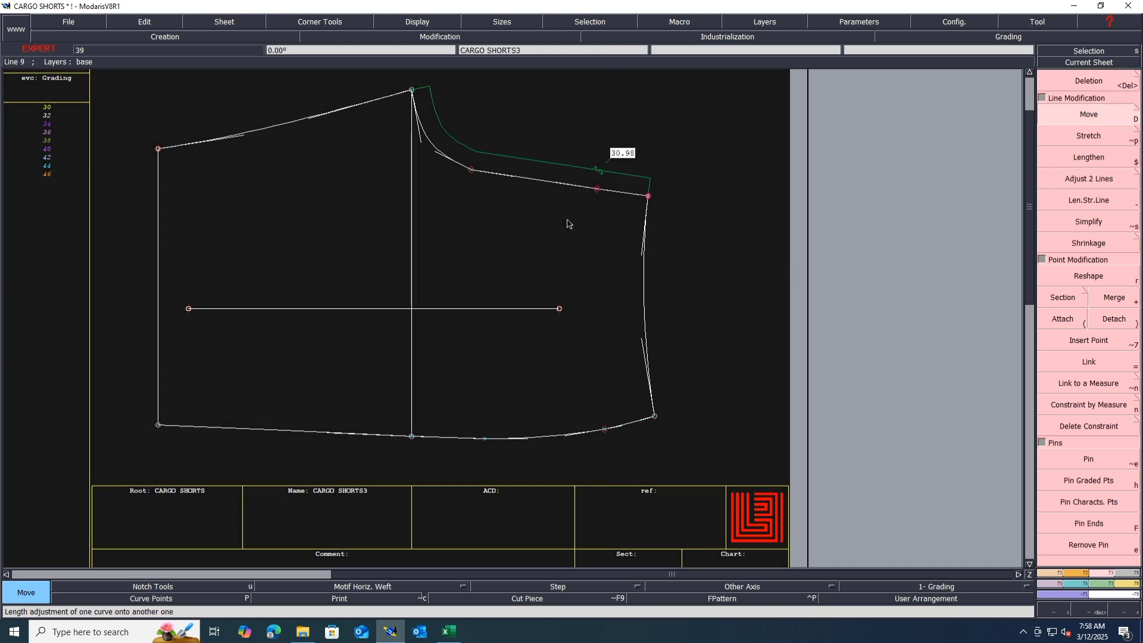
left_click(649, 200)
type("7")
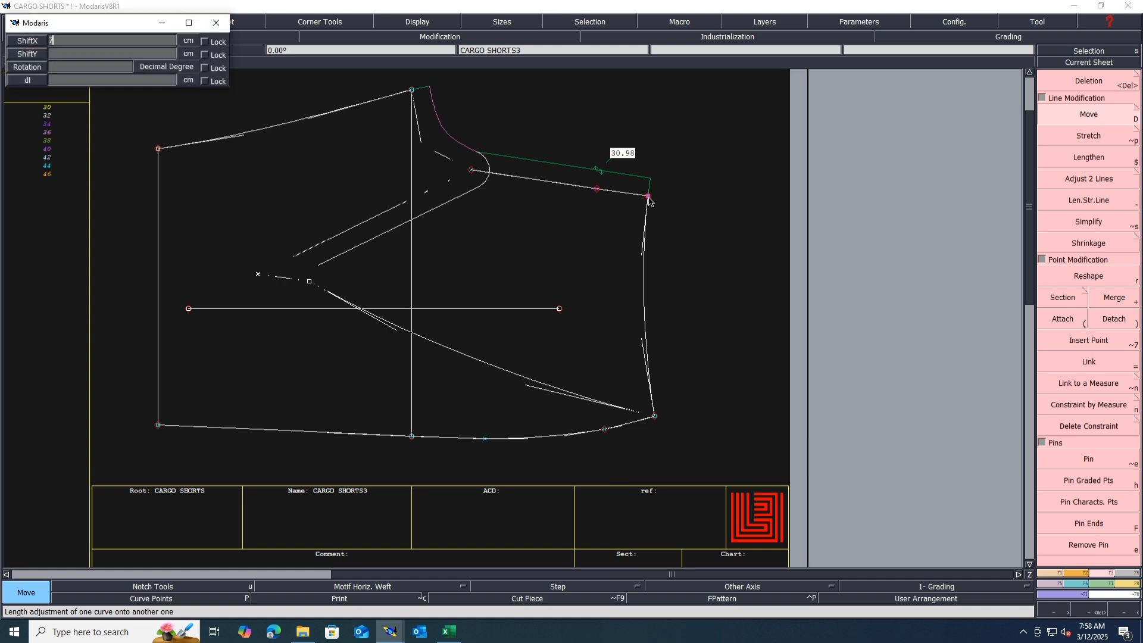
key("Return")
type("0")
key("Return")
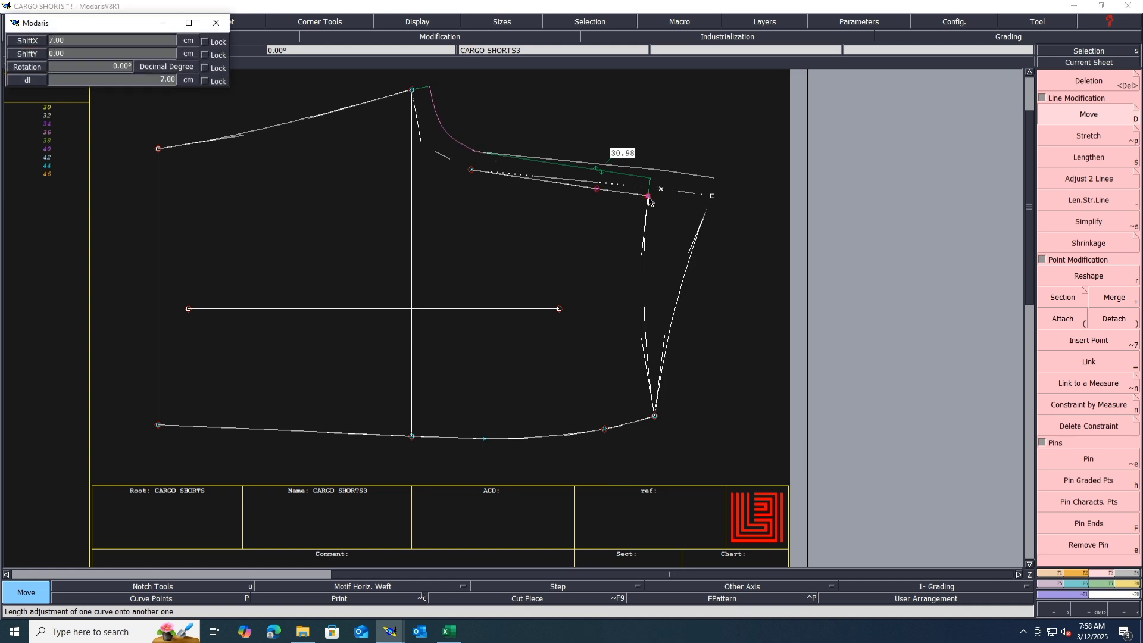
key("Return")
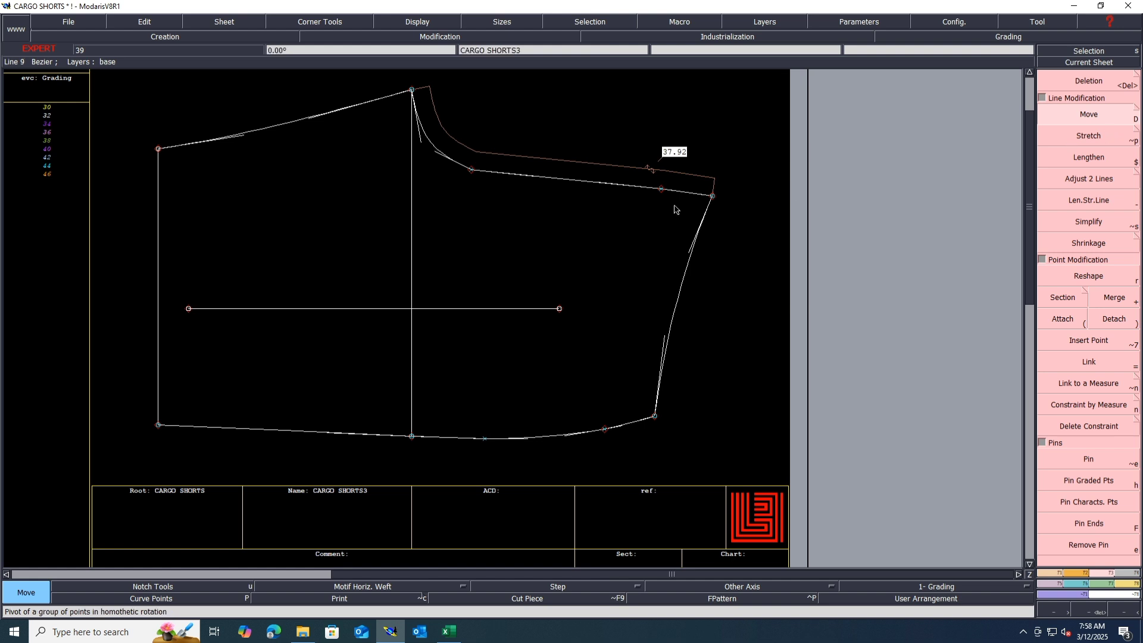
Move the high hip point on the rise of CARGO SHORTS3 by -4.00 cm in X.
left_click(660, 190)
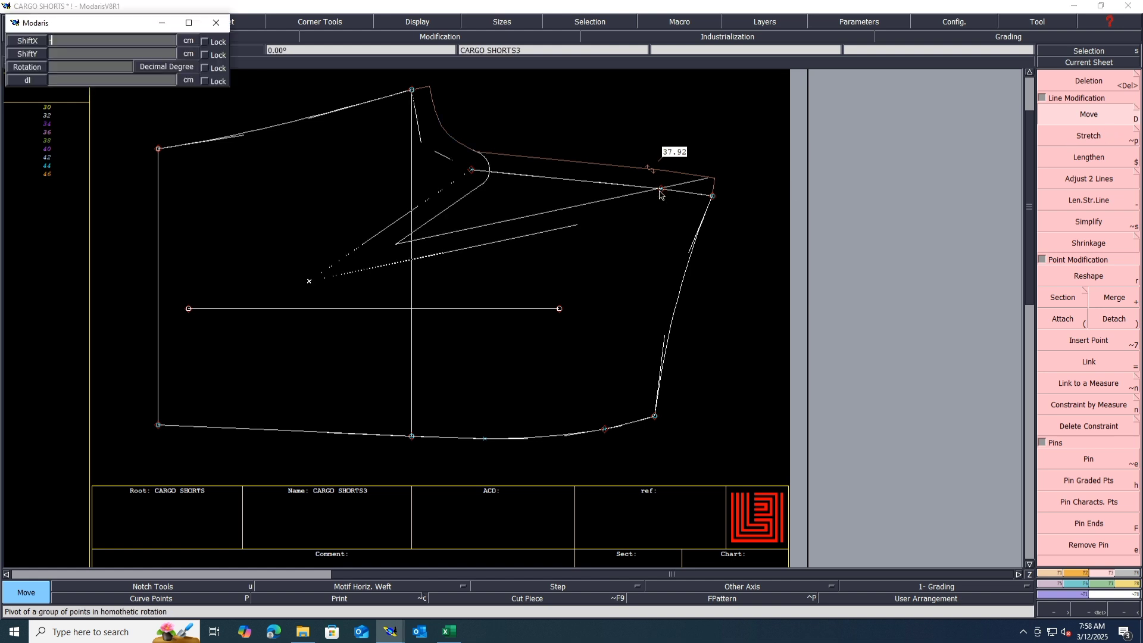
key("Return")
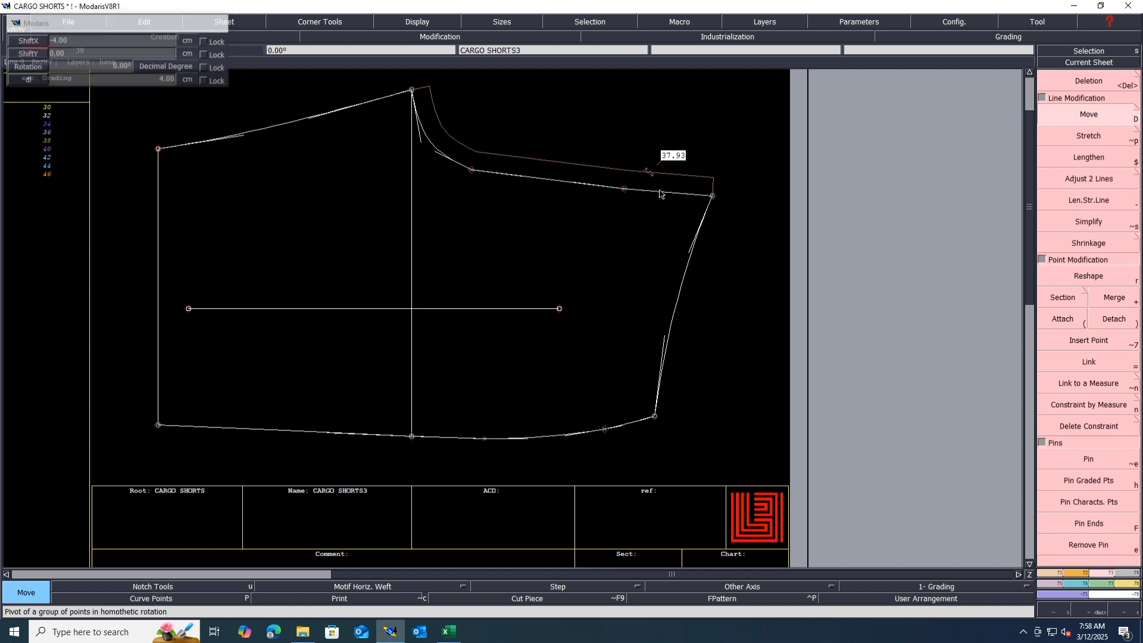
Pin the characteristic points of CARGO SHORTS3 and release the two high hip points on the rise and side seam.
left_click_drag(739, 148, 745, 320)
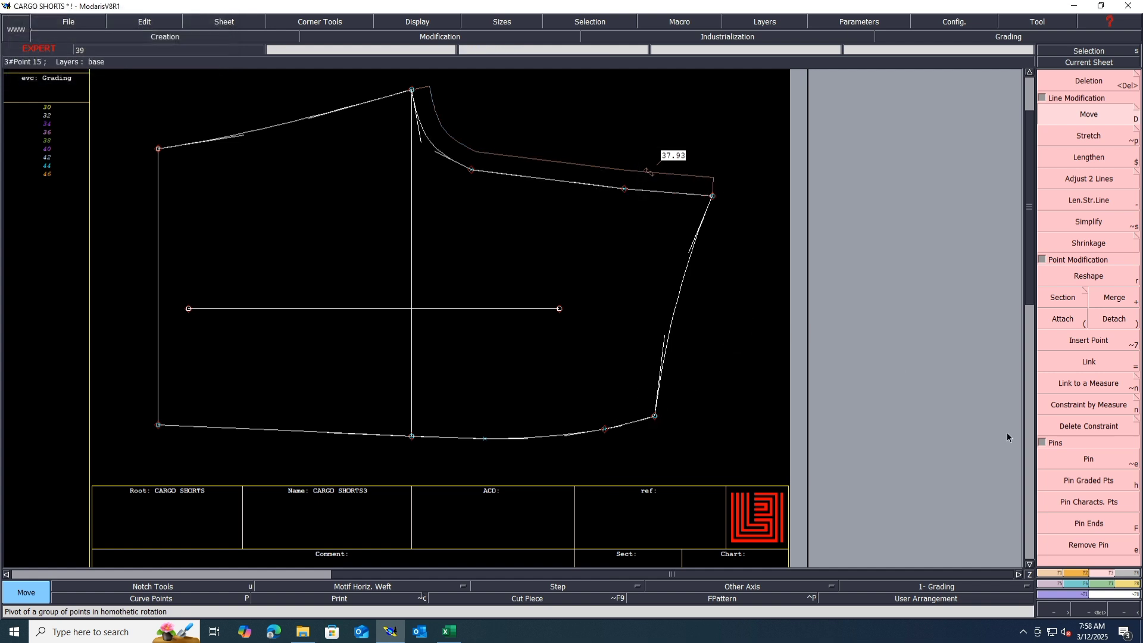
left_click(1099, 464)
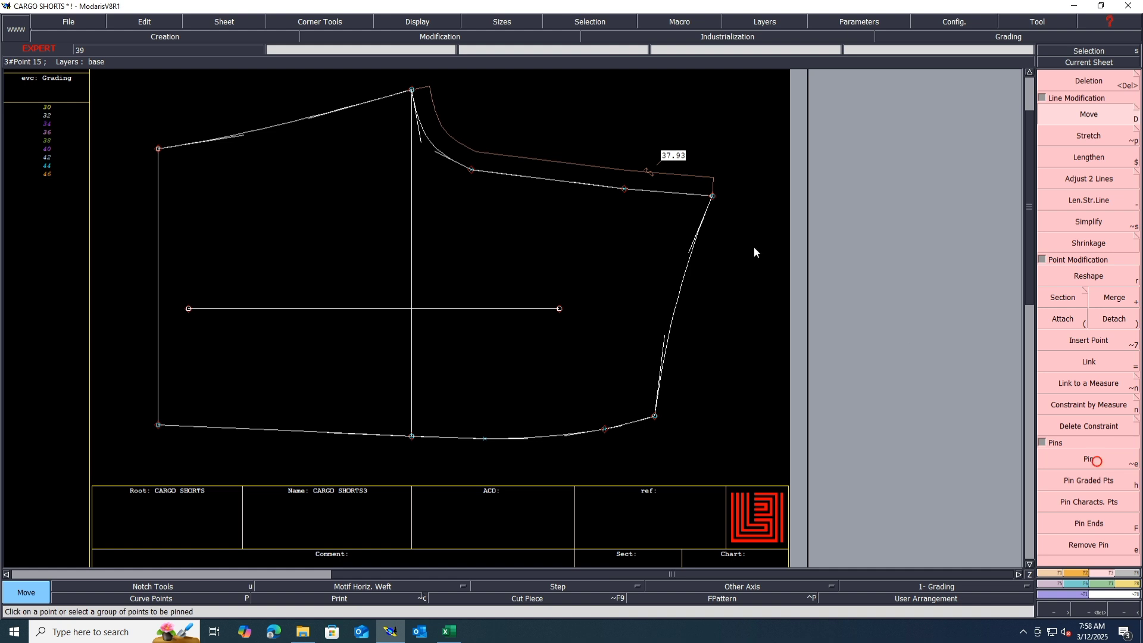
left_click(623, 189)
left_click(606, 429)
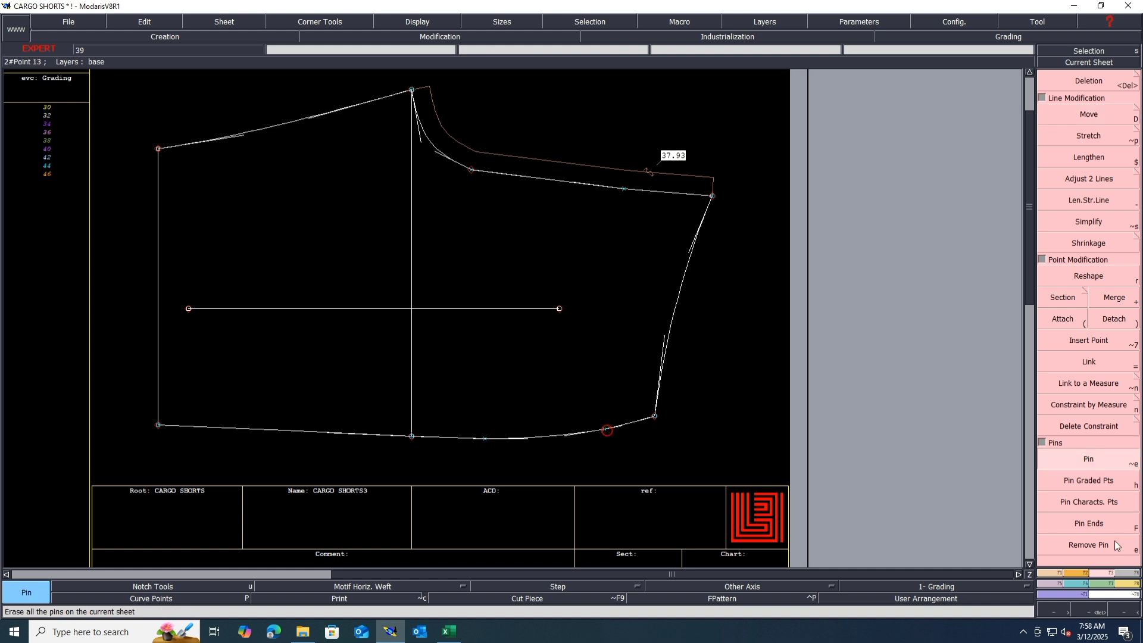
left_click(1102, 477)
left_click(1097, 501)
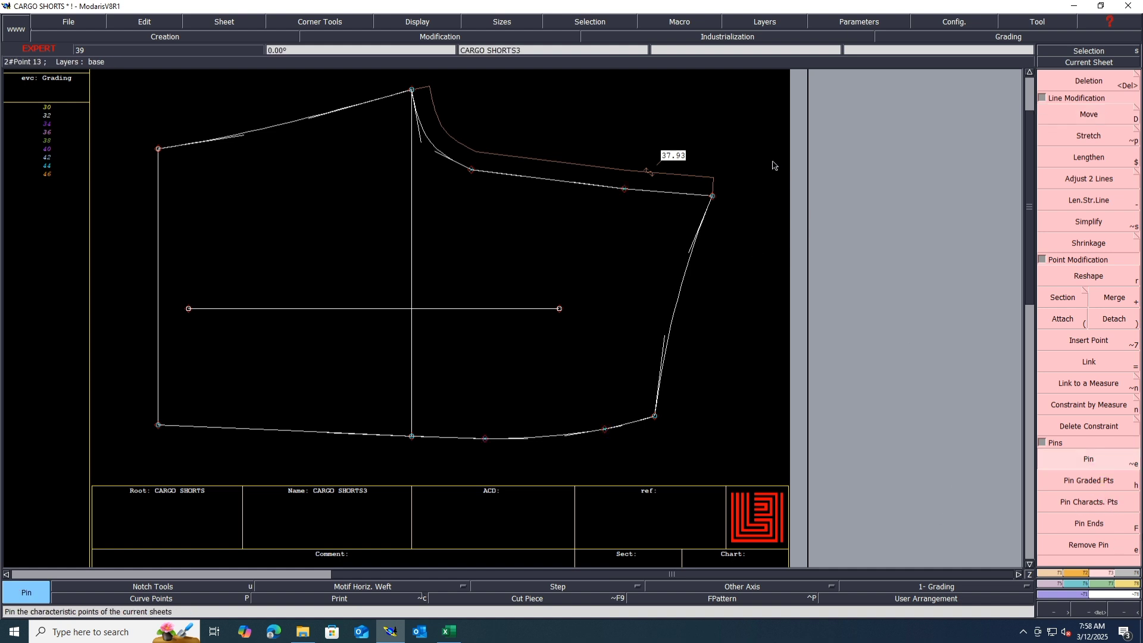
left_click_drag(771, 159, 740, 231)
left_click(1090, 481)
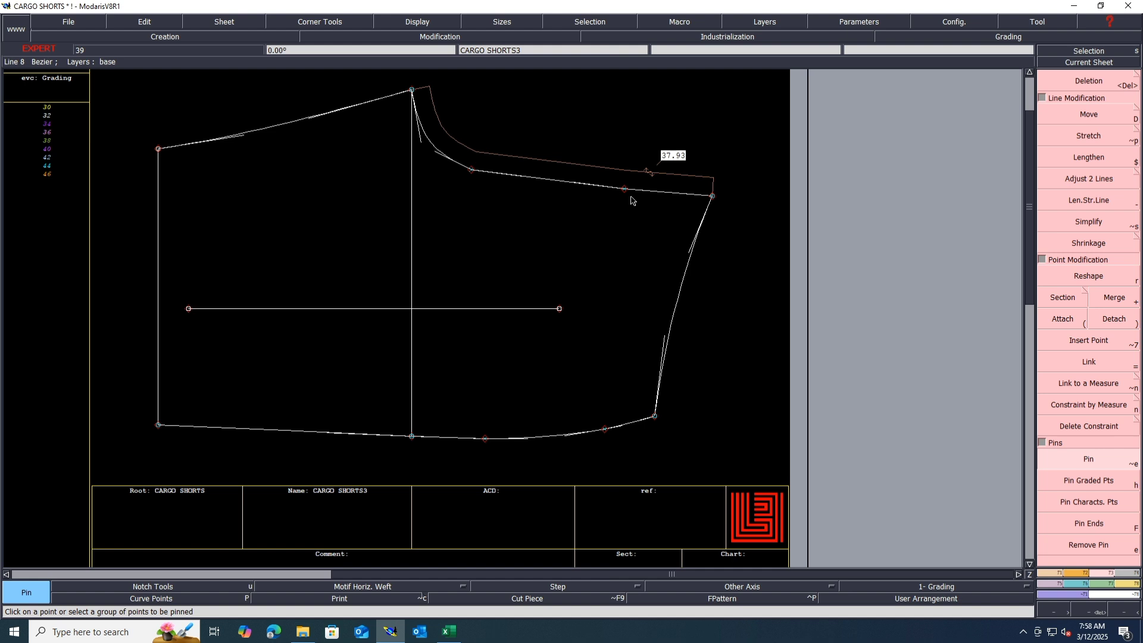
left_click(602, 430)
Move the waistline of CARGO SHORTS3 with both high hip points by 0.00 cm in X and -2.00 cm in Y.
left_click(1072, 115)
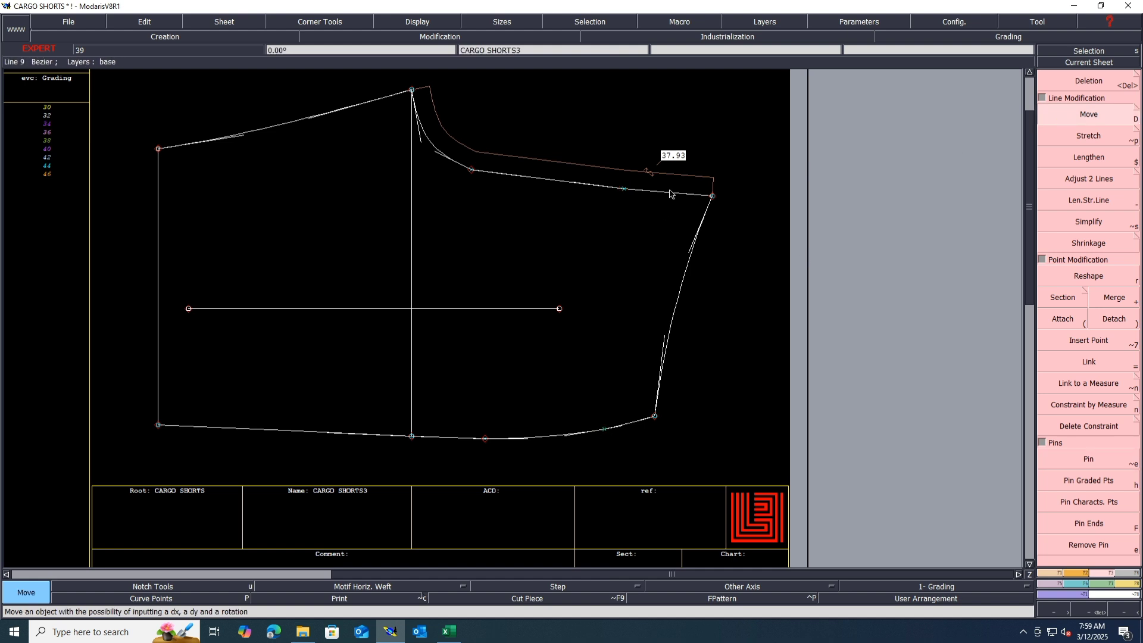
left_click_drag(743, 145, 662, 437)
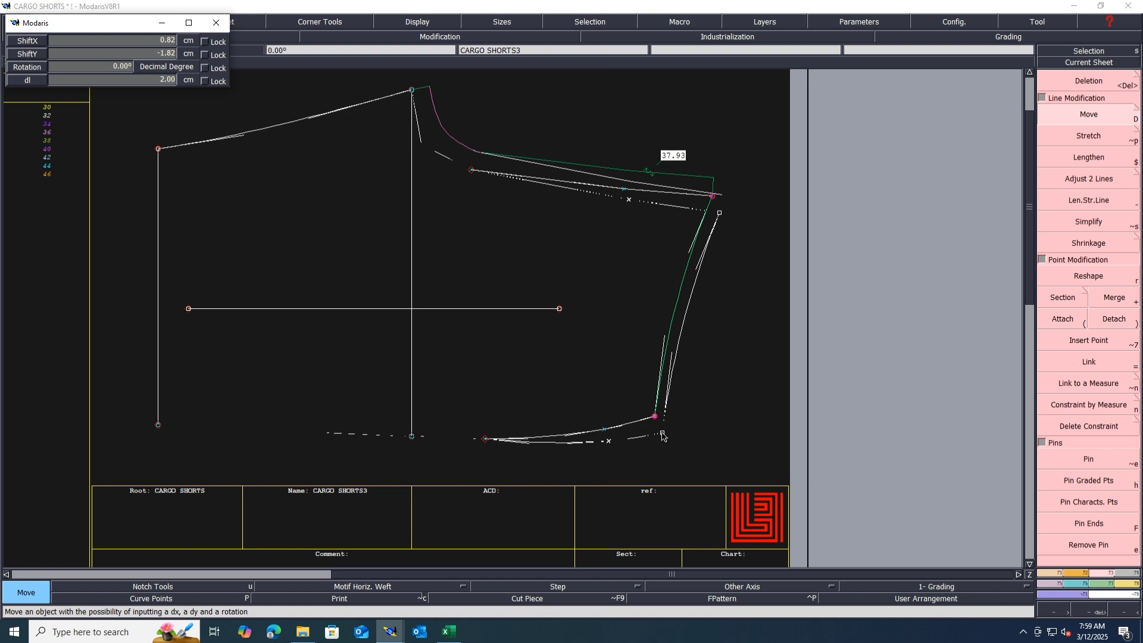
type("0")
key("Tab")
type("-2")
key("Return")
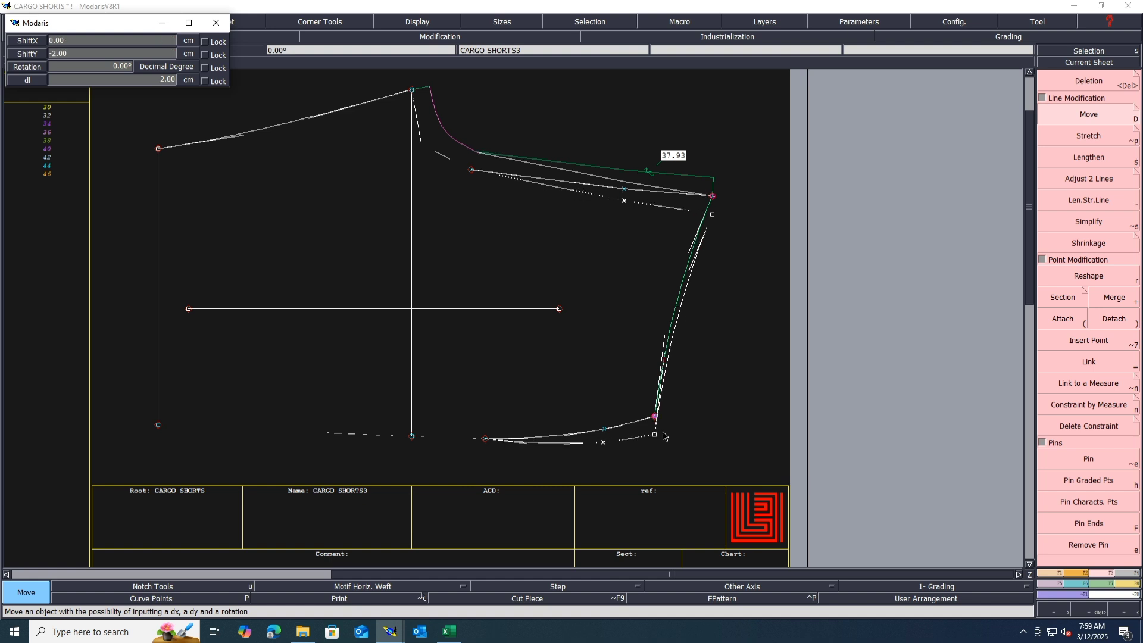
left_click(718, 323)
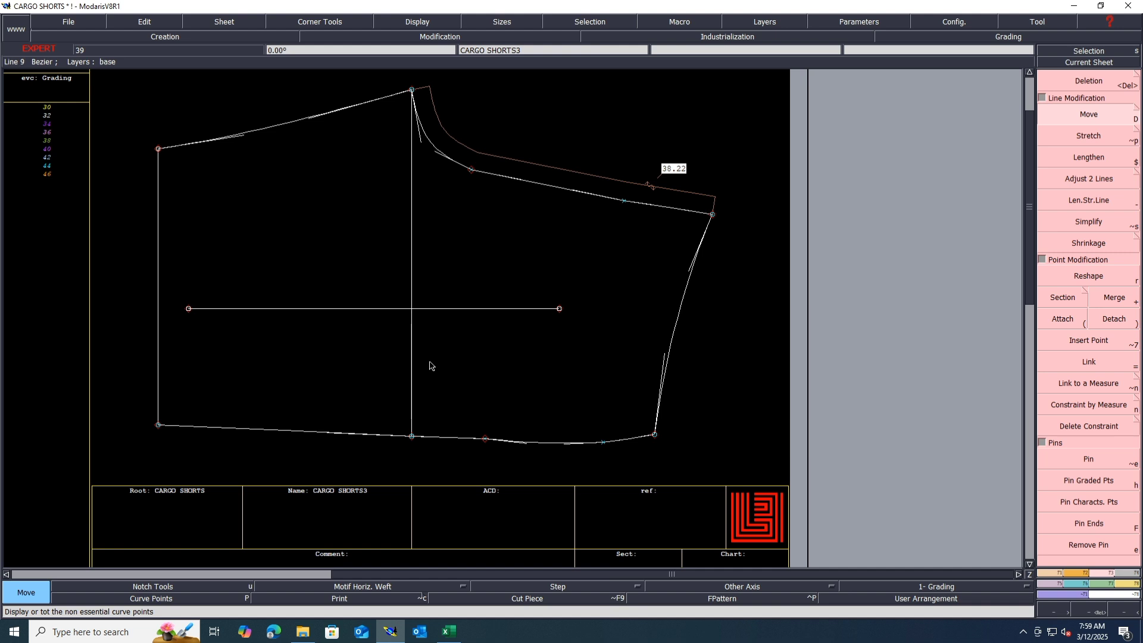
Reshape the side seam of CARGO SHORTS3 between the hip and high hip points with its tangent handles.
scroll(589, 464, "up", 1)
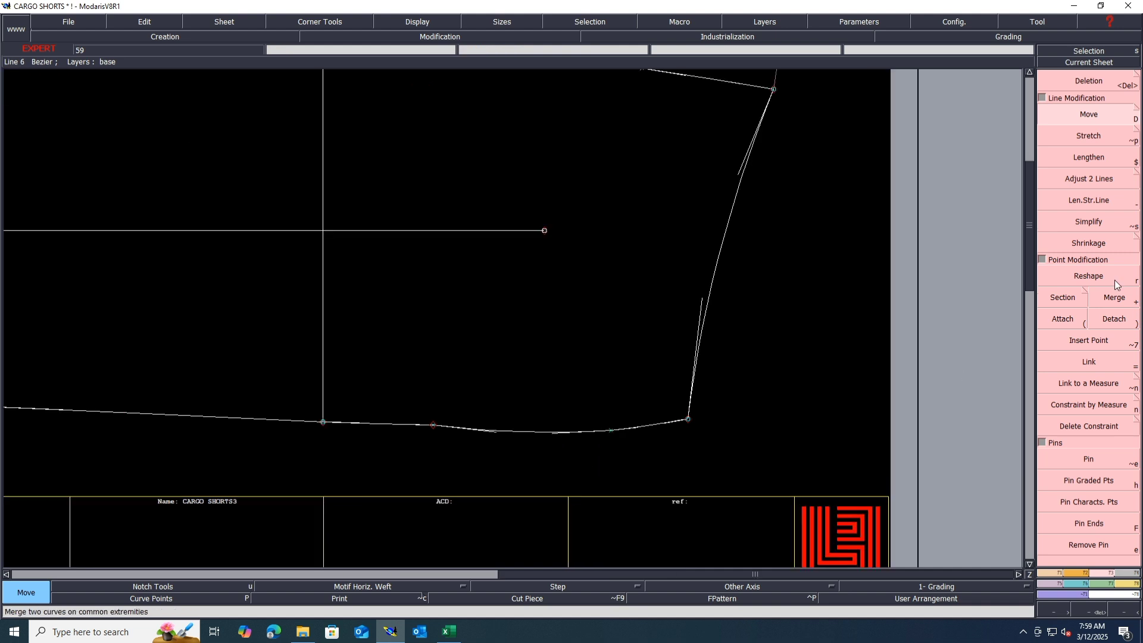
key("r")
scroll(486, 464, "up", 1)
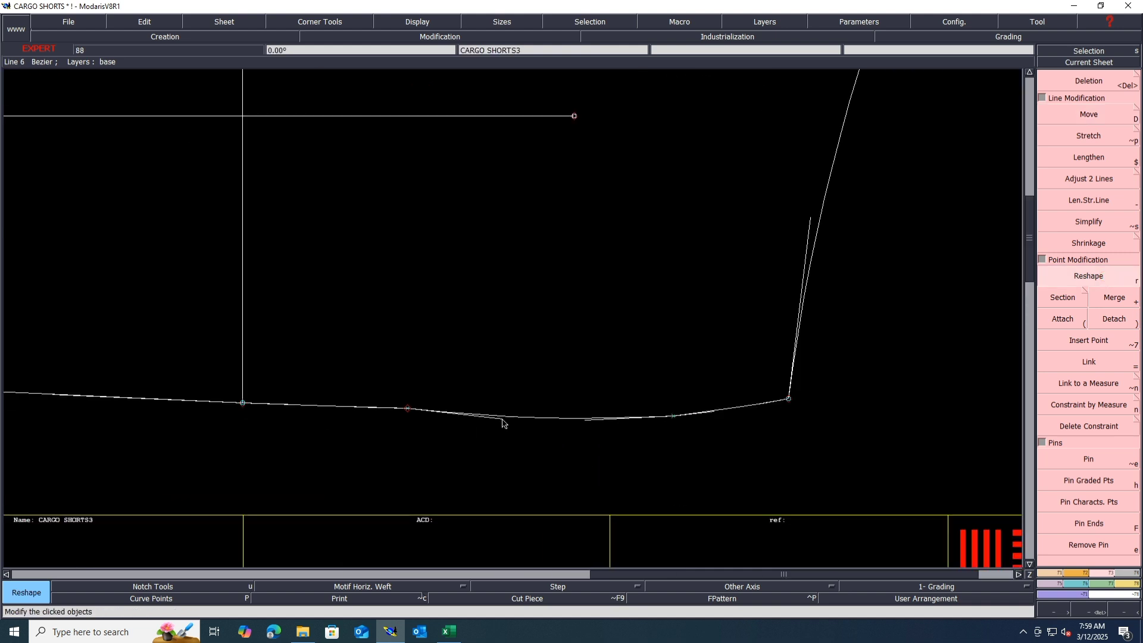
left_click(502, 419)
left_click(502, 414)
left_click(591, 420)
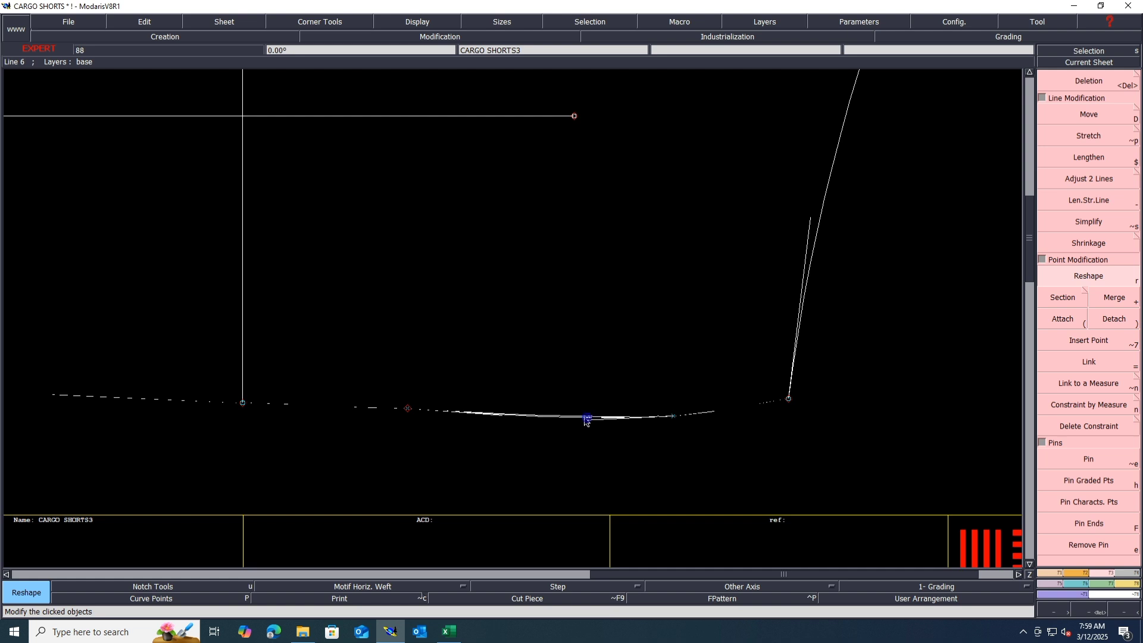
Select the hip, high hip and waist points on both sides of CARGO SHORTS3 and move them by 0.00 cm in X and -0.20 cm in Y.
scroll(587, 420, "down", 2)
scroll(554, 420, "down", 2)
left_click(1062, 456)
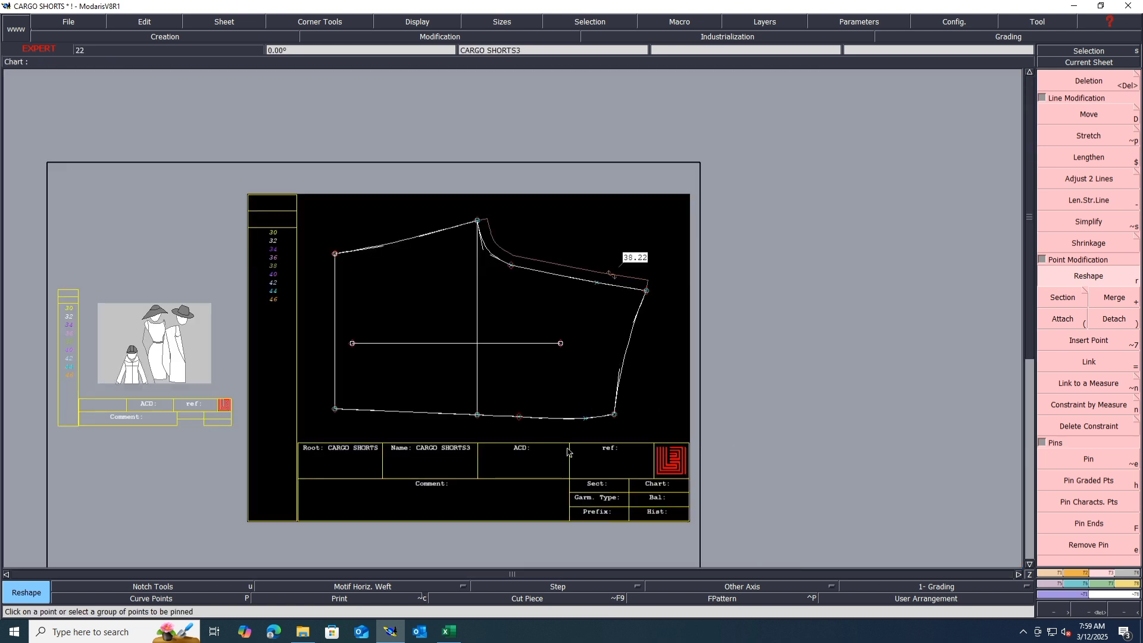
scroll(569, 449, "up", 1)
left_click_drag(705, 135, 474, 272)
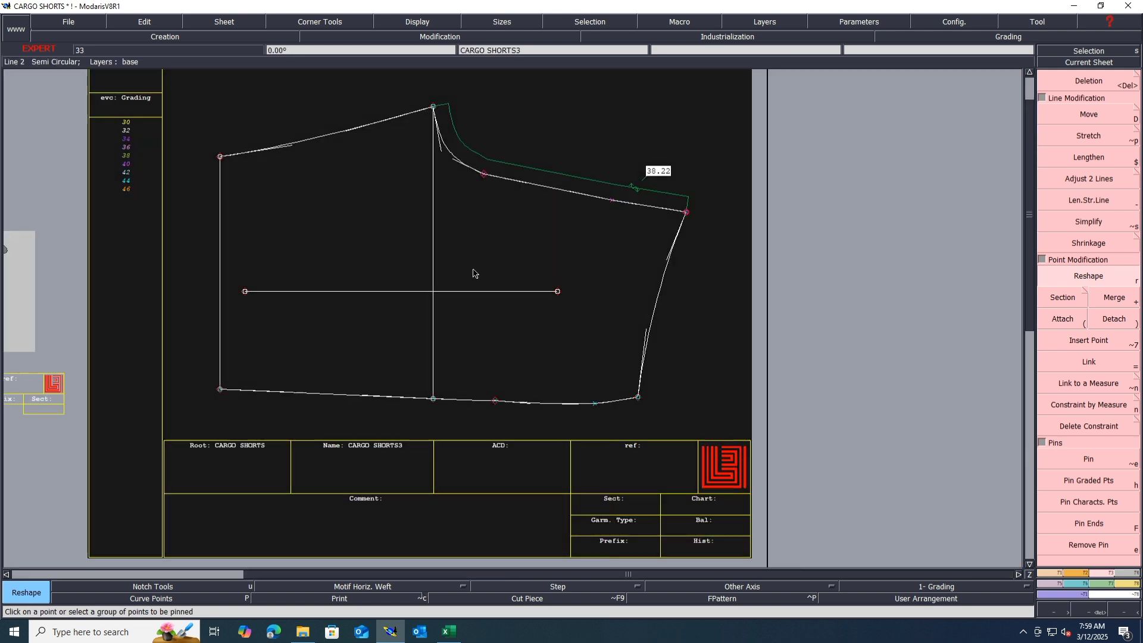
left_click_drag(686, 368, 476, 431)
key("d")
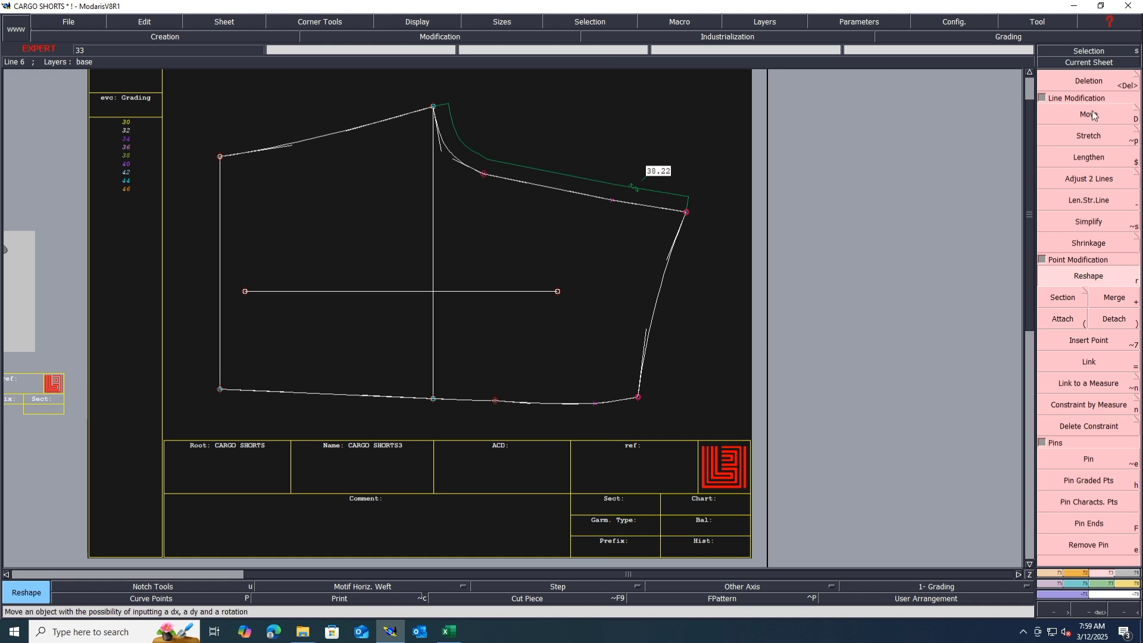
left_click(493, 406)
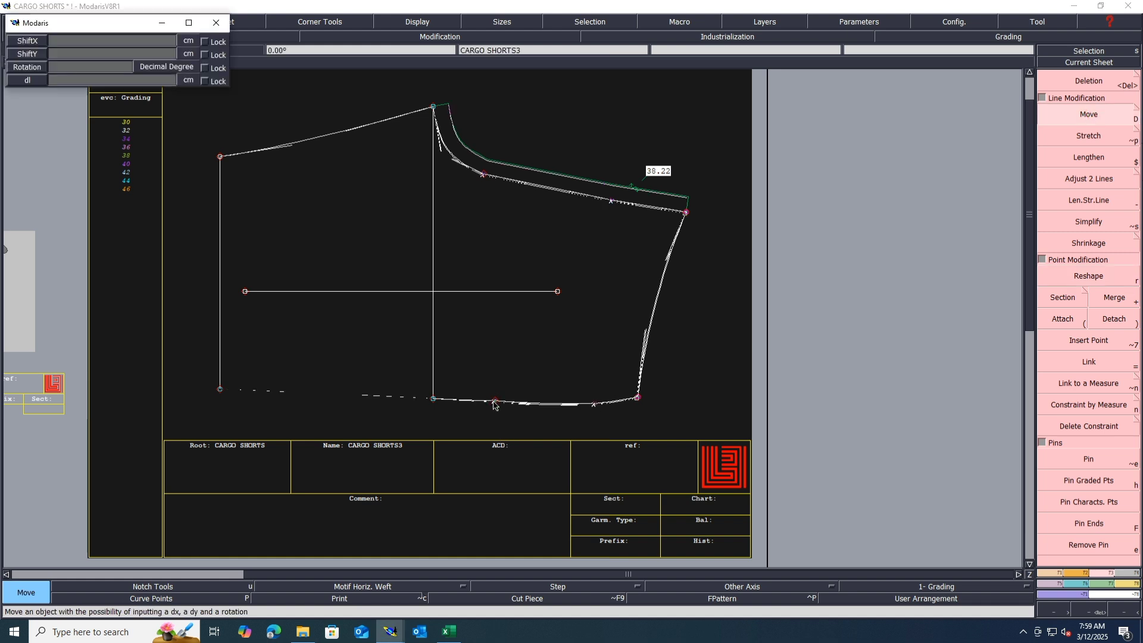
key("Down")
key("Down")
type("-")
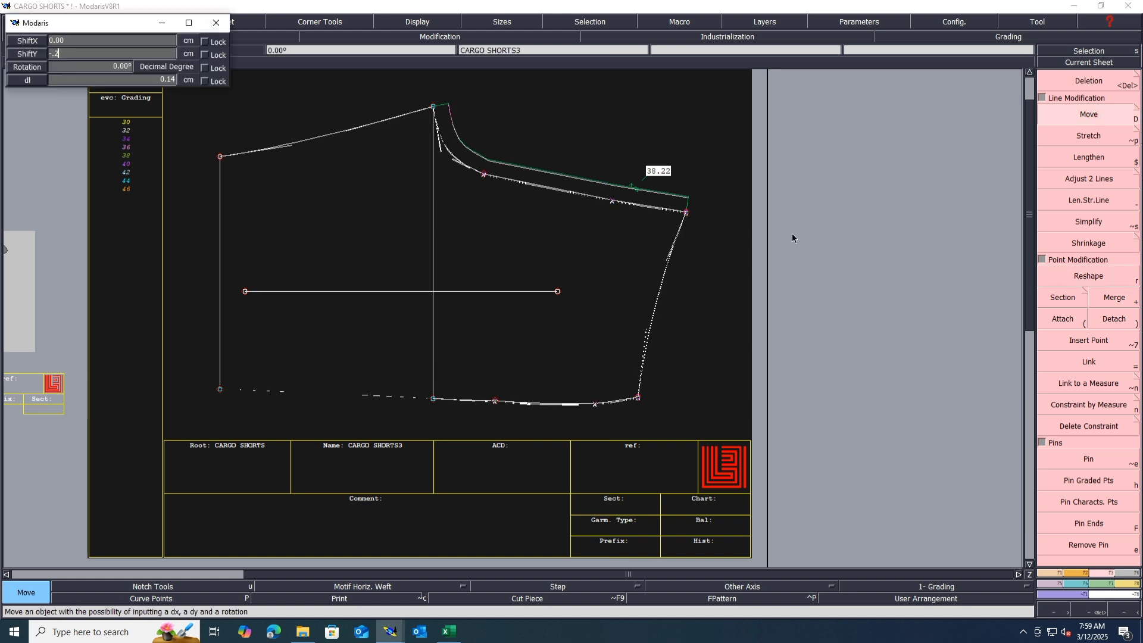
type(".2")
key("Return")
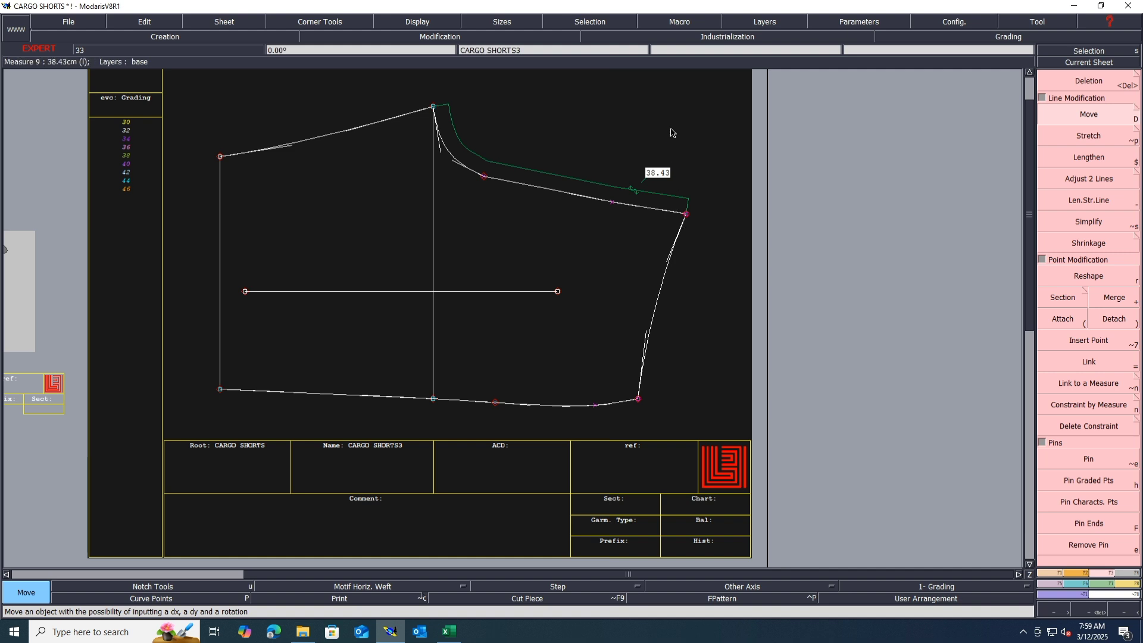
Smooth the side seam of CARGO SHORTS3 around the hip point and the crotch line with its tangent handles.
scroll(591, 413, "up", 2)
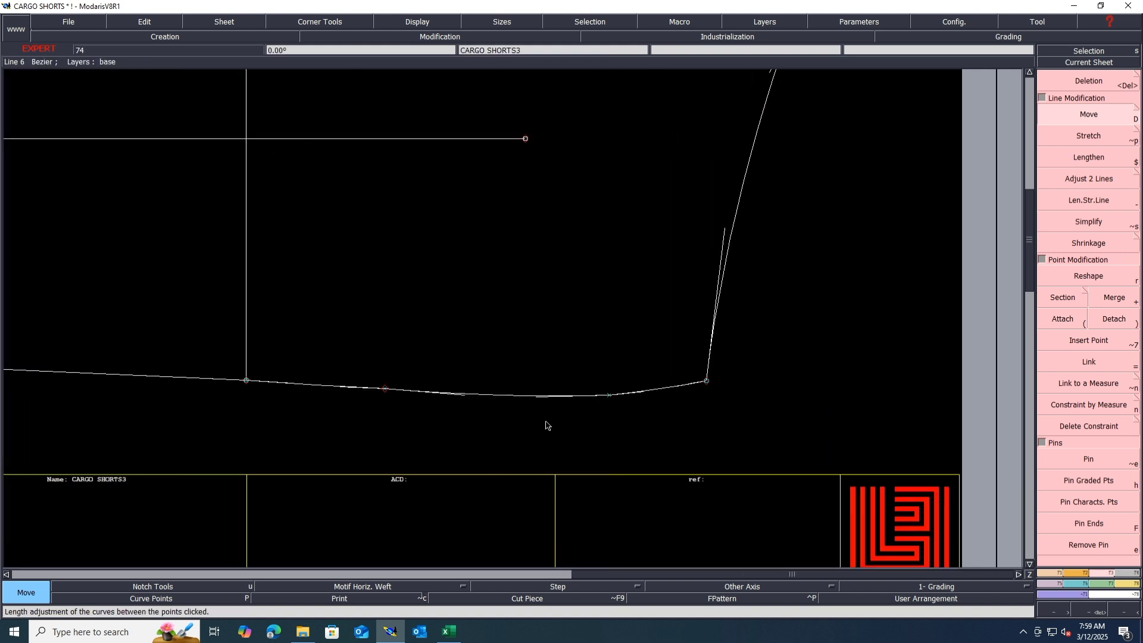
scroll(601, 408, "up", 1)
left_click(1071, 276)
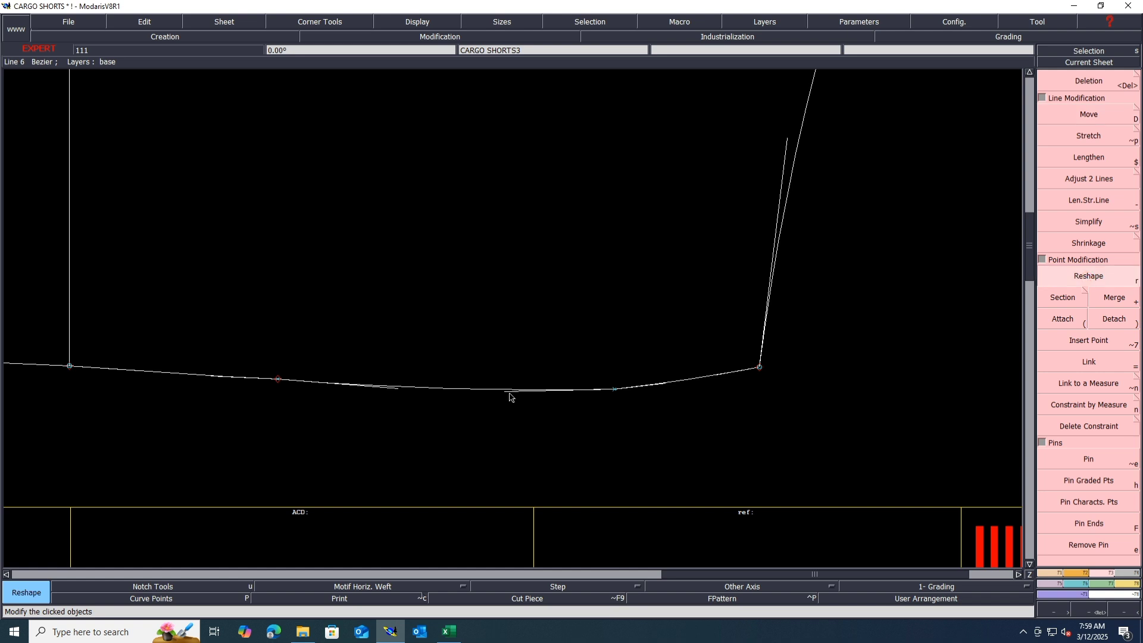
left_click_drag(505, 393, 502, 388)
left_click_drag(397, 390, 400, 387)
scroll(333, 384, "up", 2)
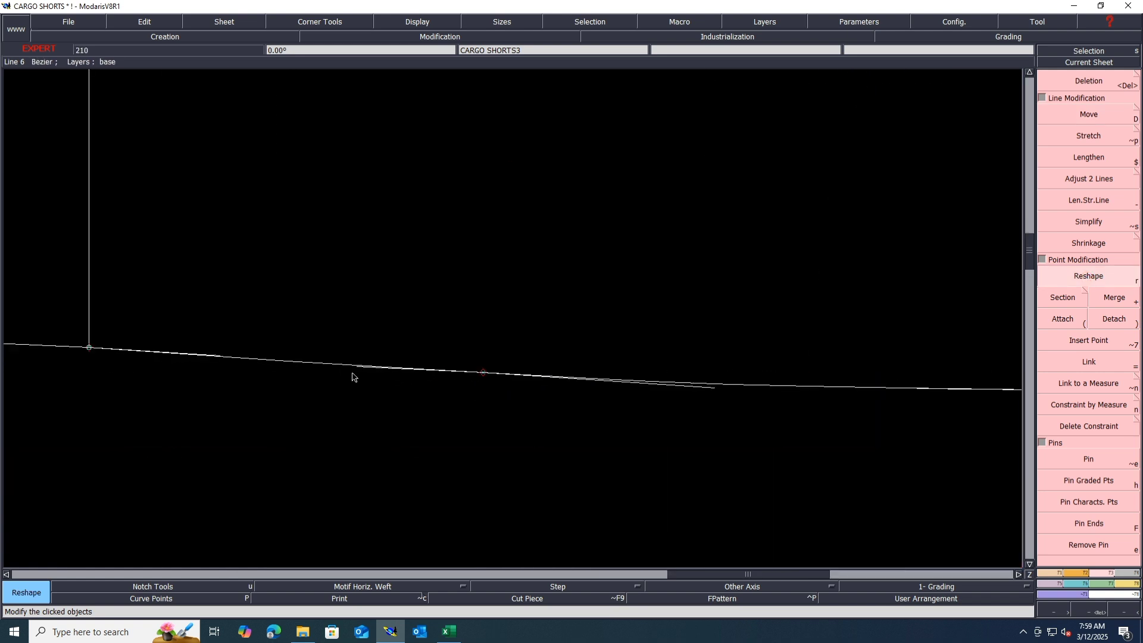
left_click(361, 370)
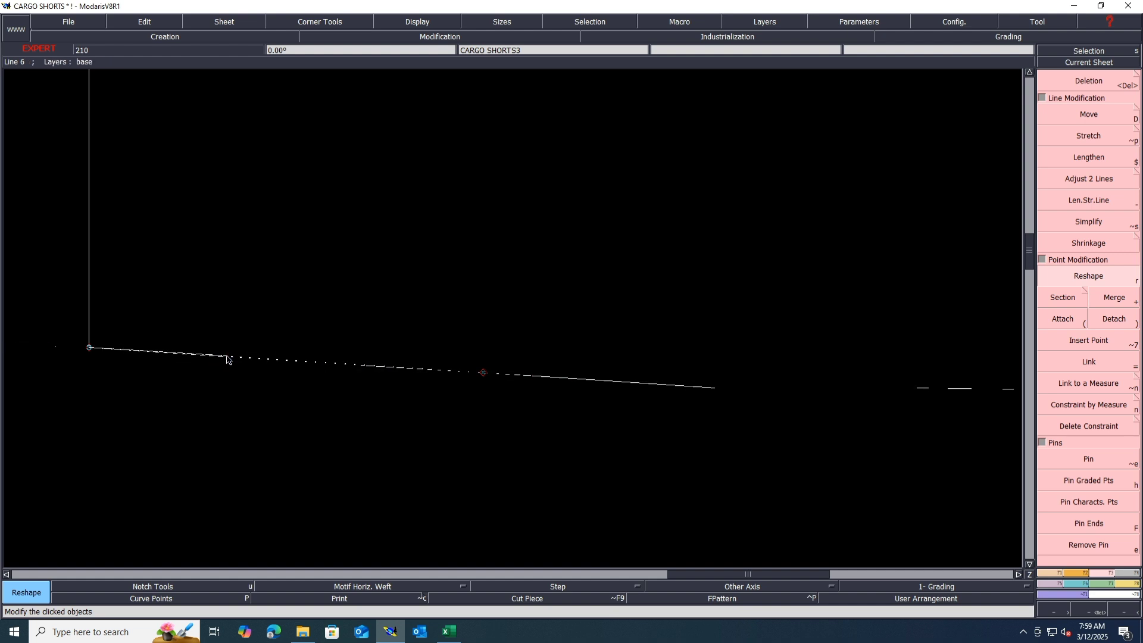
left_click(227, 357)
scroll(609, 390, "down", 2)
scroll(478, 412, "down", 2)
scroll(160, 379, "up", 1)
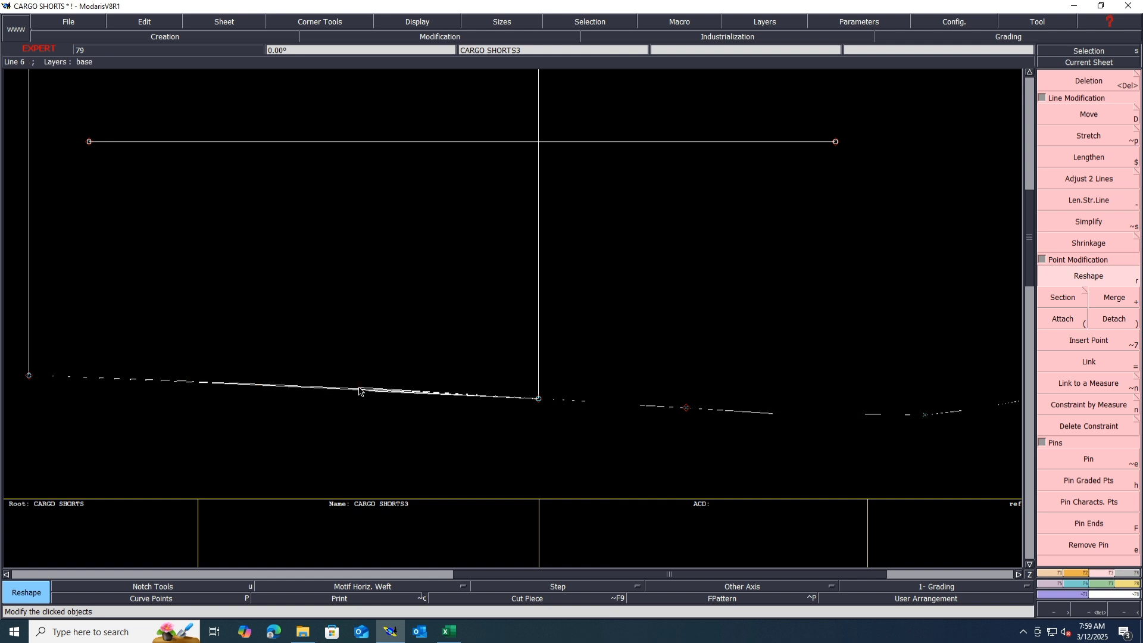
scroll(222, 372, "down", 2)
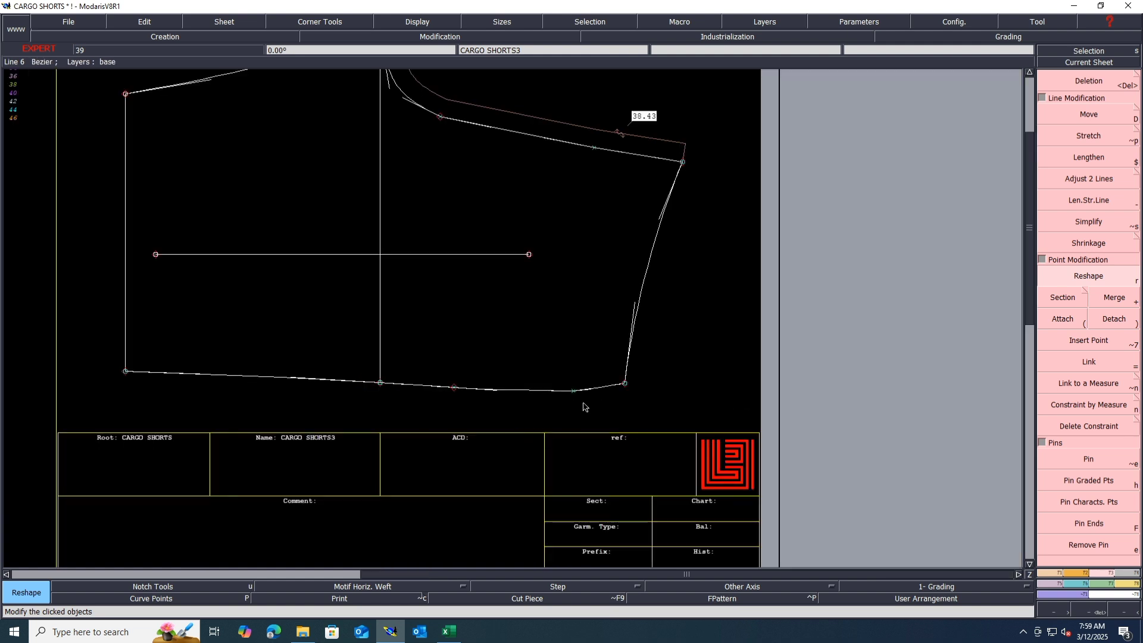
Select the waistline of CARGO SHORTS3 and pin the two high hip points on the rise and side seam.
left_click_drag(719, 122, 601, 402)
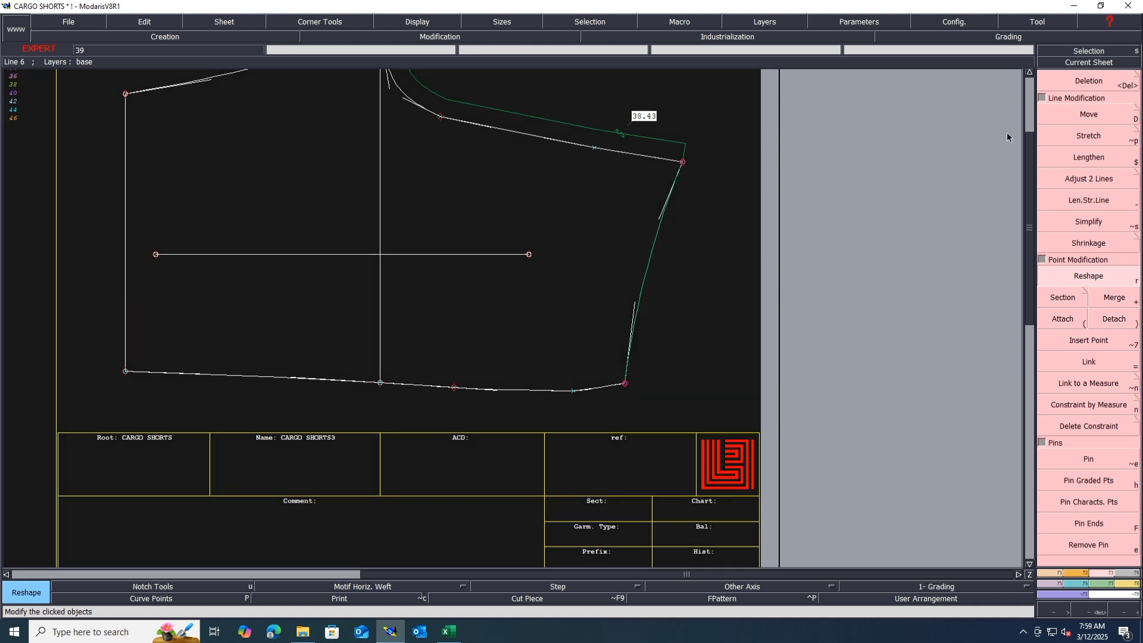
left_click(1060, 116)
left_click(683, 162)
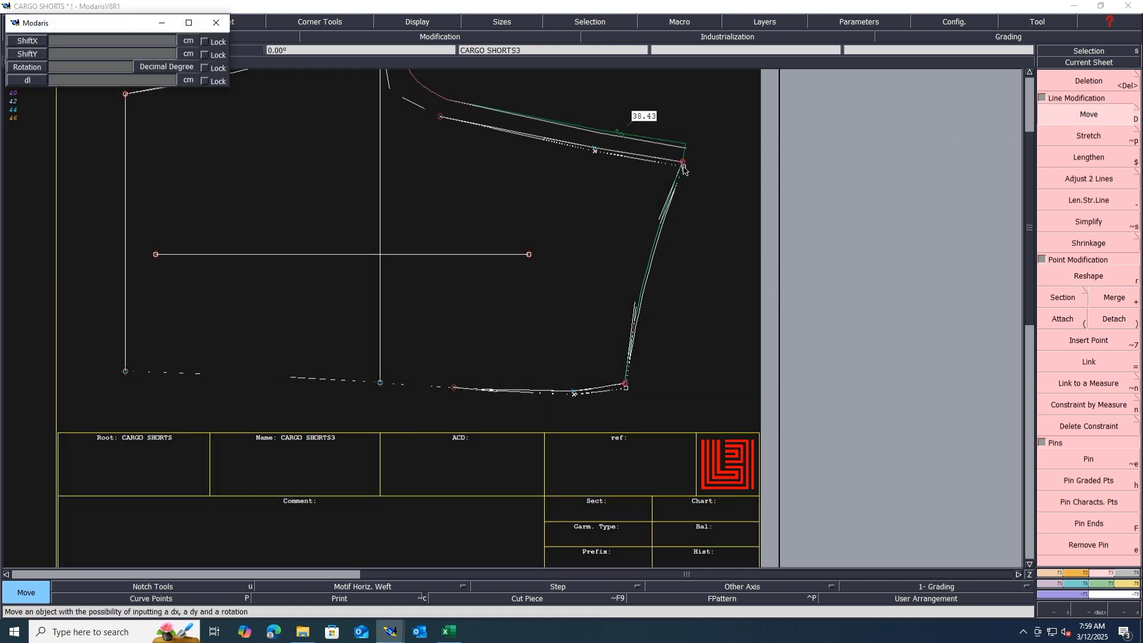
left_click(683, 168)
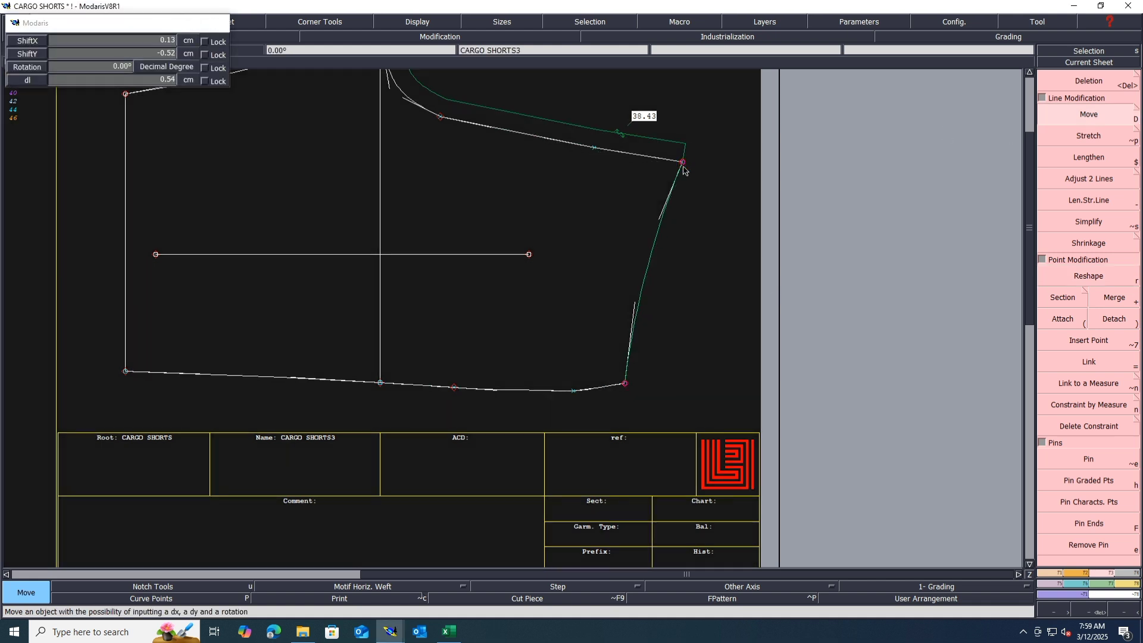
left_click(1107, 480)
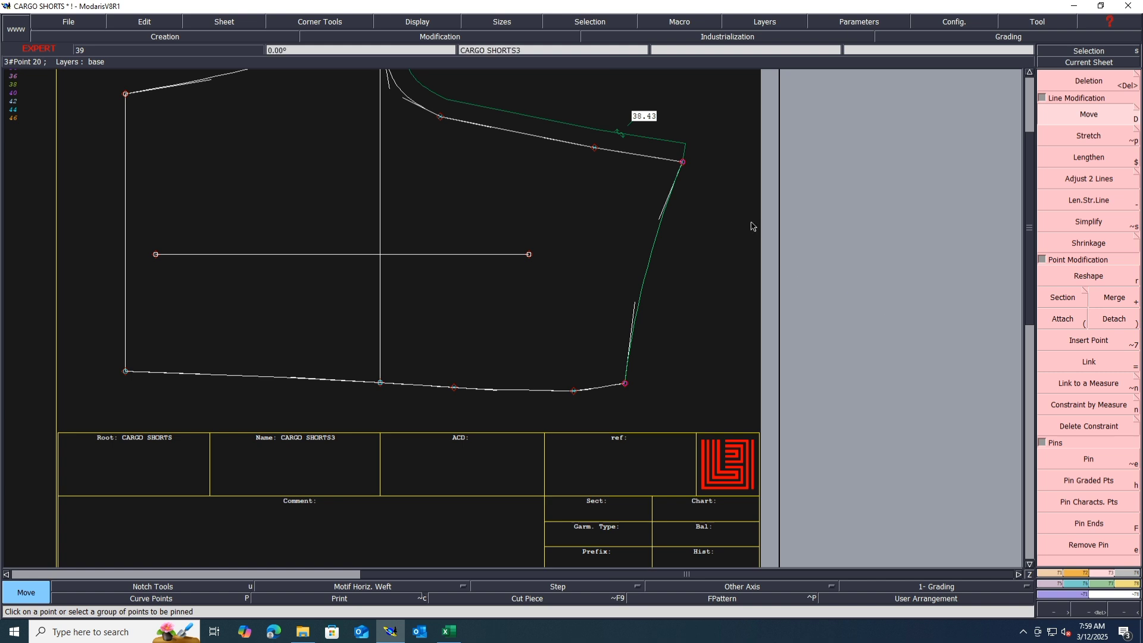
Move the selected waistline of CARGO SHORTS3 by 0.00 cm in X and -0.50 cm in Y.
left_click(683, 164)
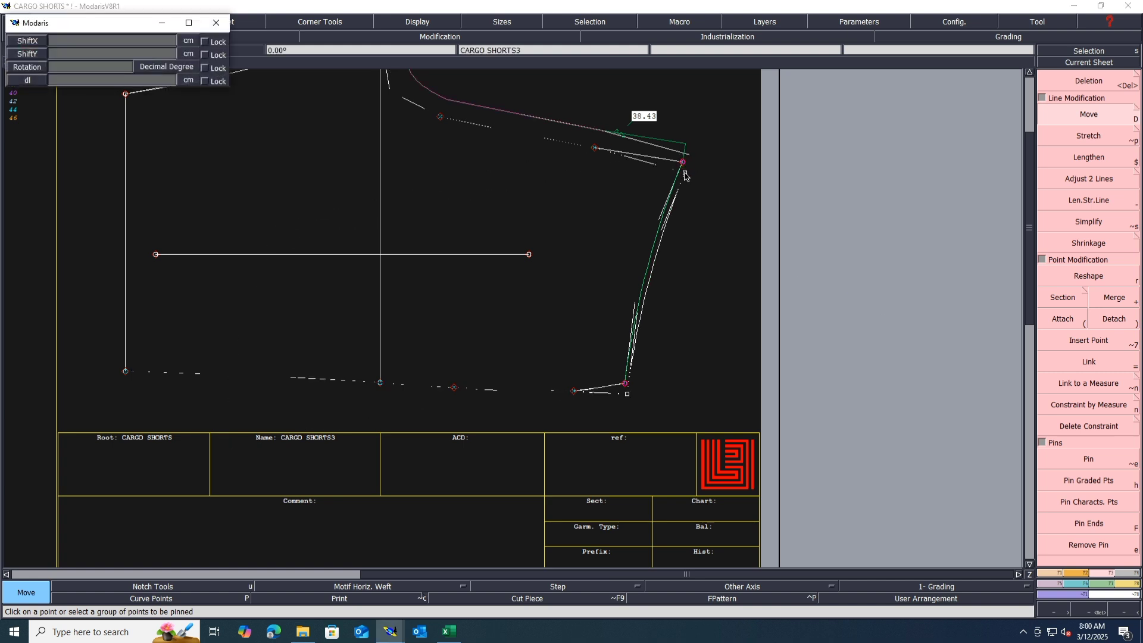
type("0")
key("Return")
key("Return")
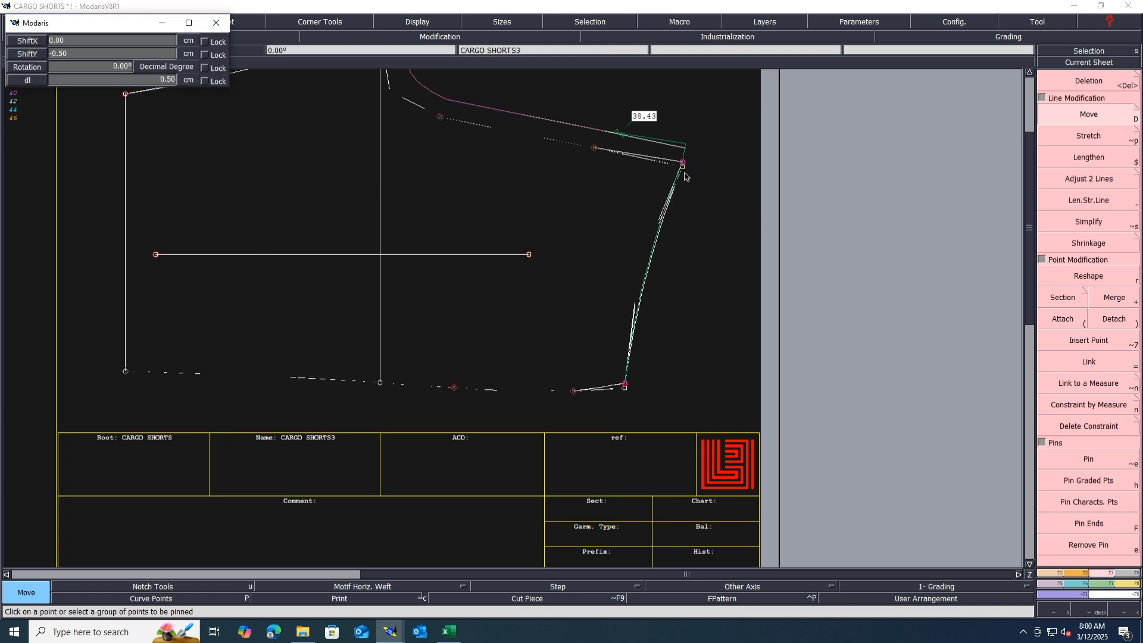
key("Return")
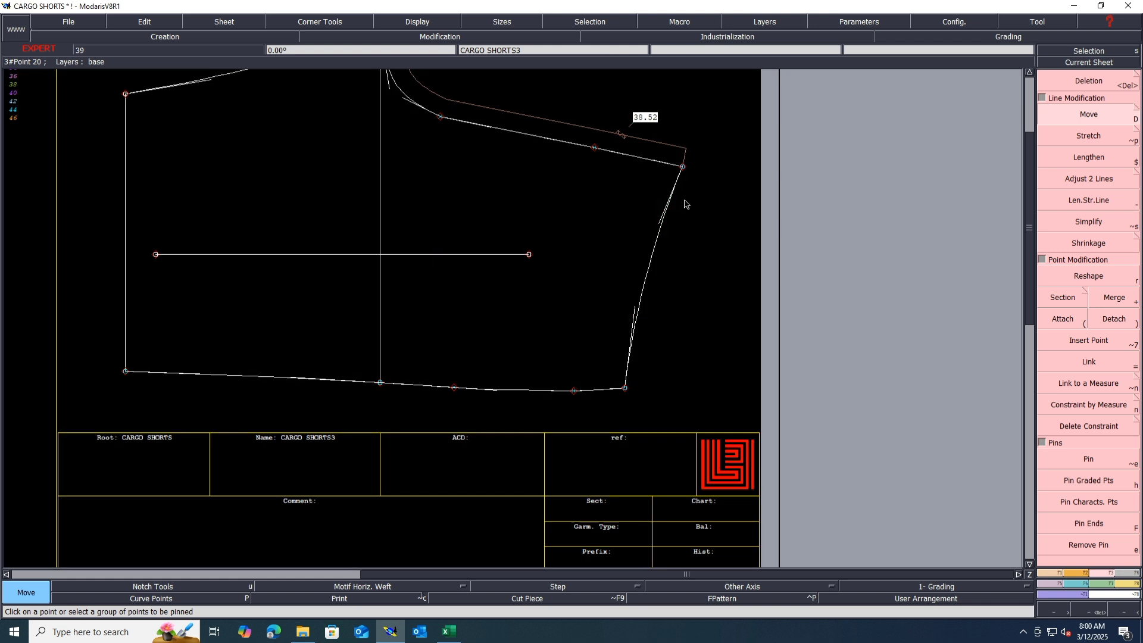
Move the waist point at the back rise of CARGO SHORTS3 by -0.50 cm in X.
left_click(682, 168)
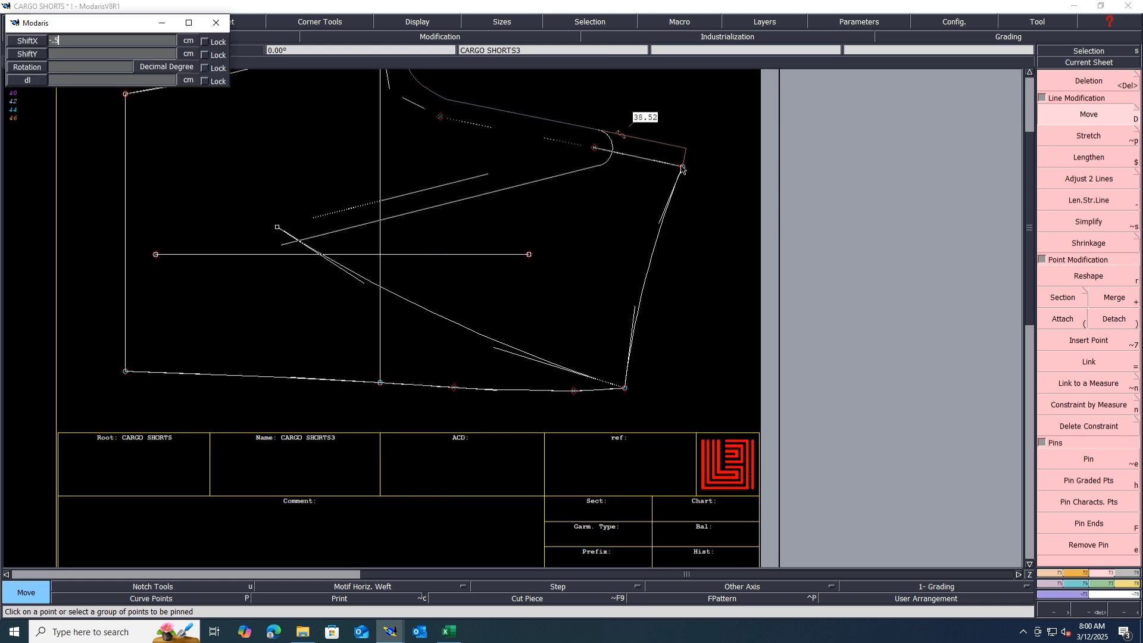
type("-.5")
key("Return")
left_click(682, 169)
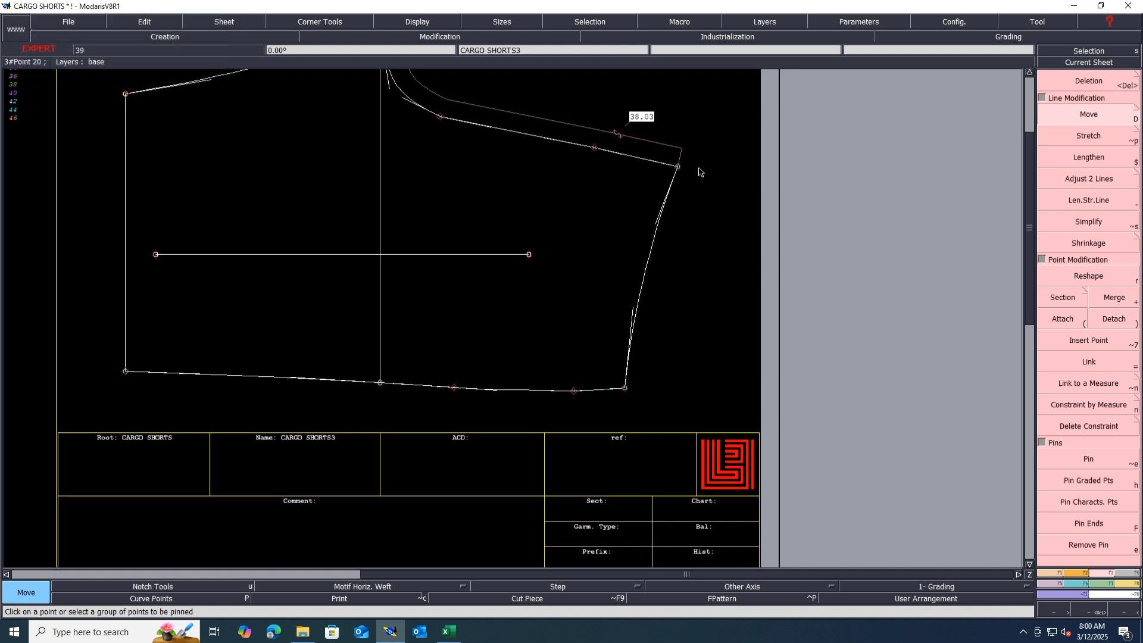
Delete the curved waistline of CARGO SHORTS3 and redraw it as a straight Bezier line from the rise to the side seam.
key("Delete")
left_click(647, 262)
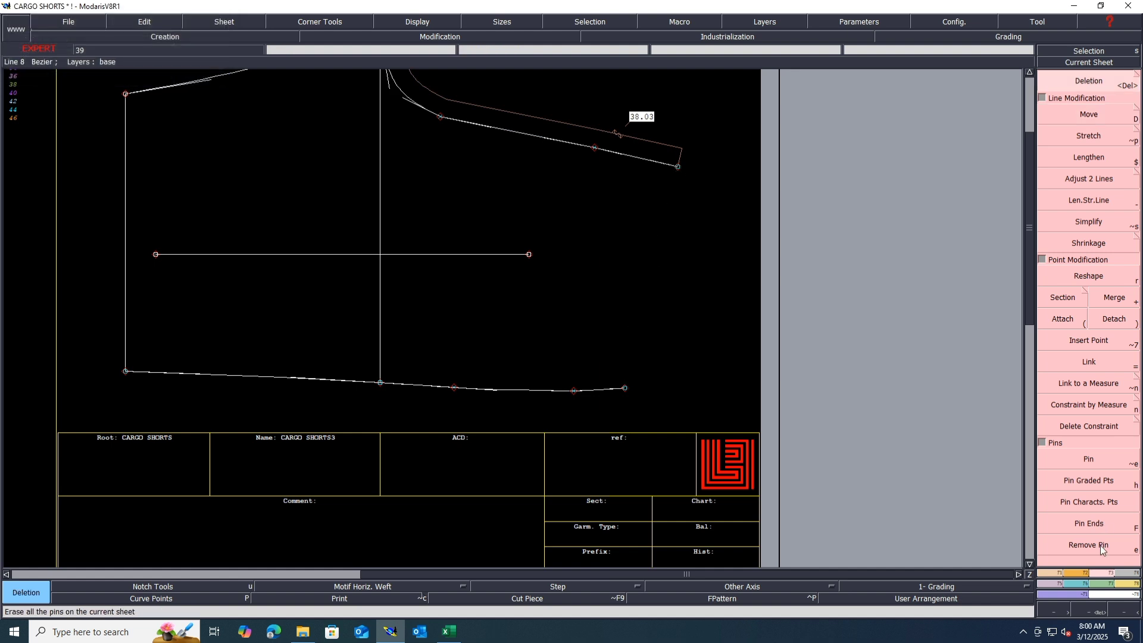
left_click(1055, 573)
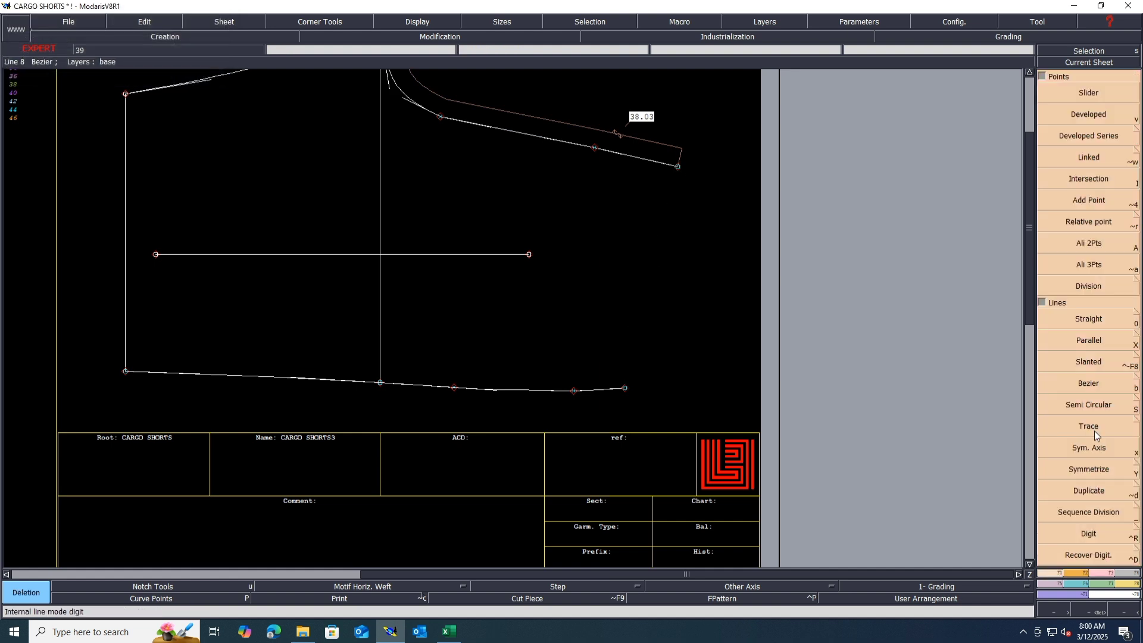
left_click(1092, 385)
left_click(679, 166)
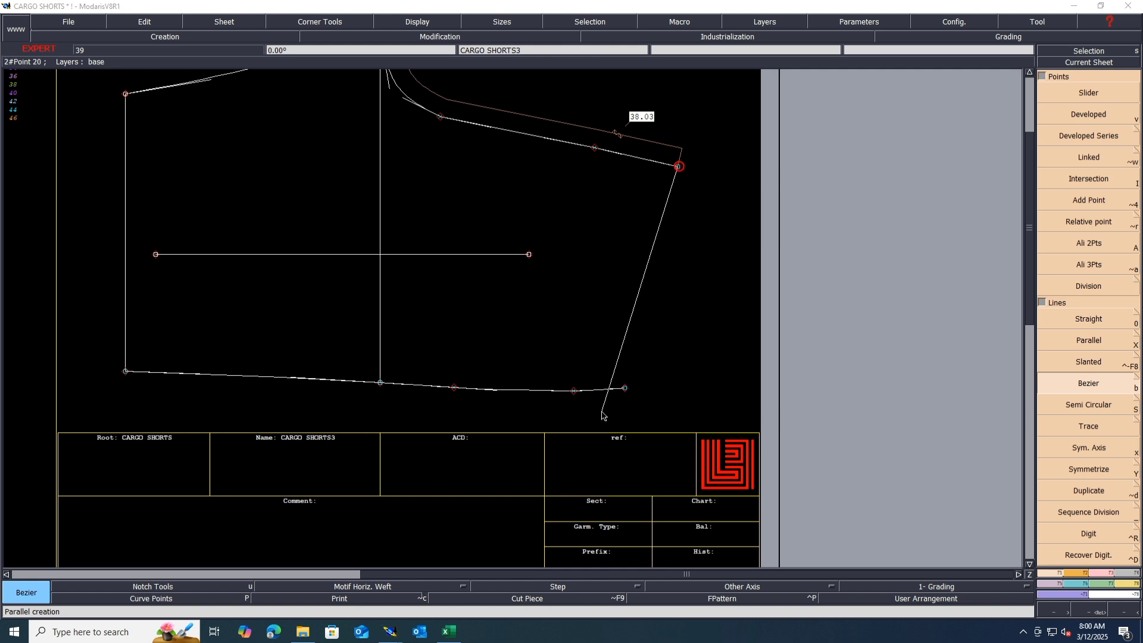
left_click(625, 388)
middle_click(829, 306)
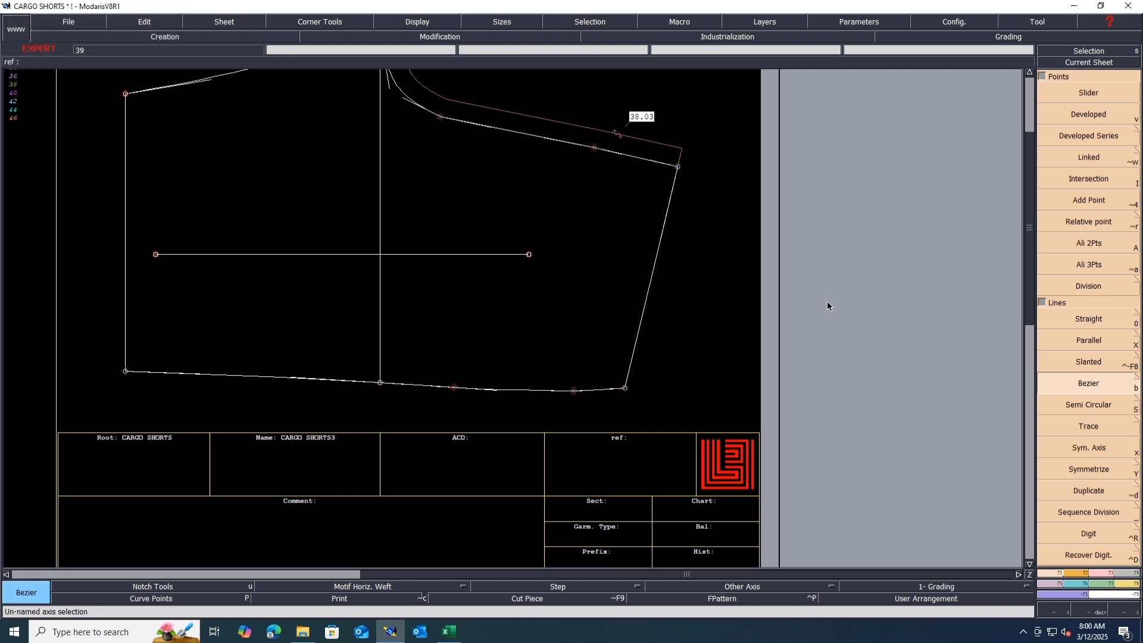
Add dynamic length measures to the waistline of CARGO SHORTS3 and between its two high hip points.
key("l")
left_click(652, 278)
right_click(662, 440)
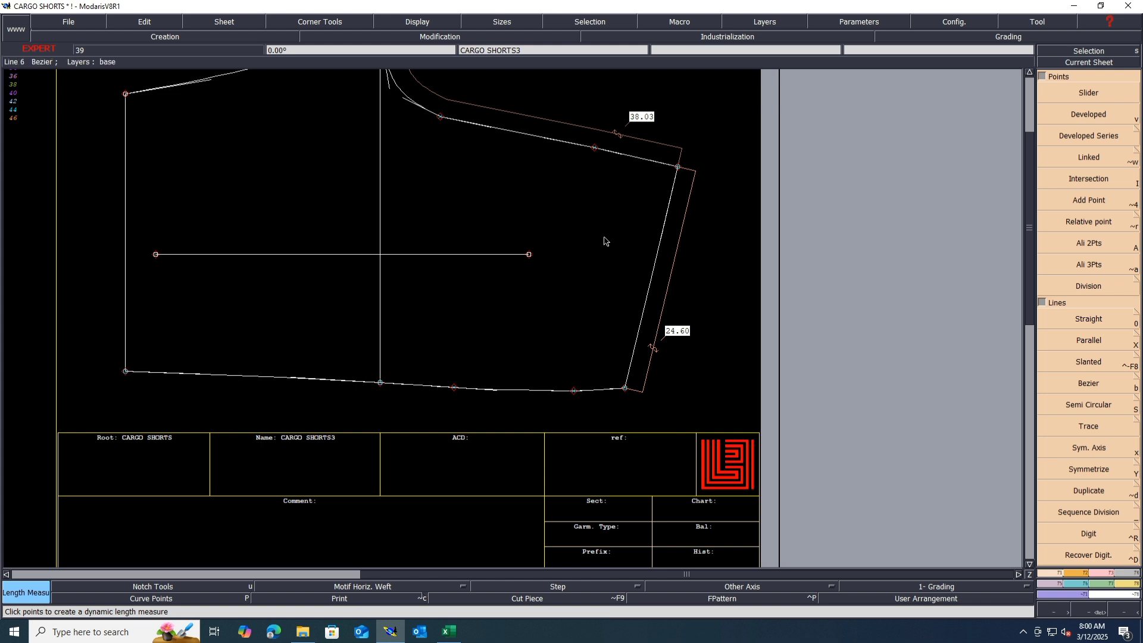
left_click(595, 147)
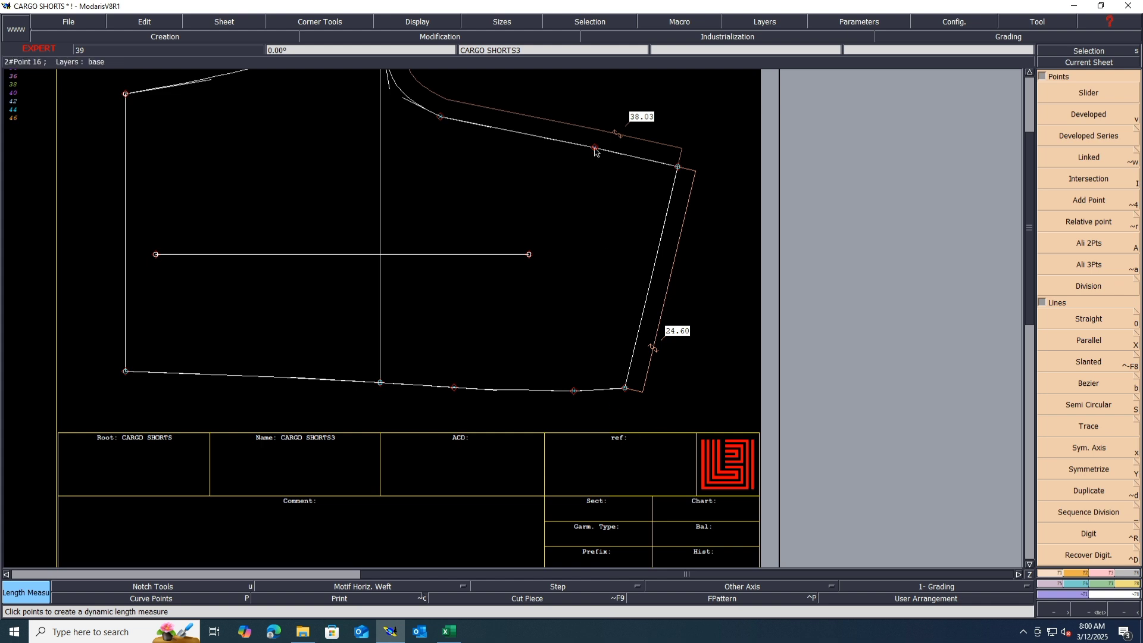
left_click(574, 391)
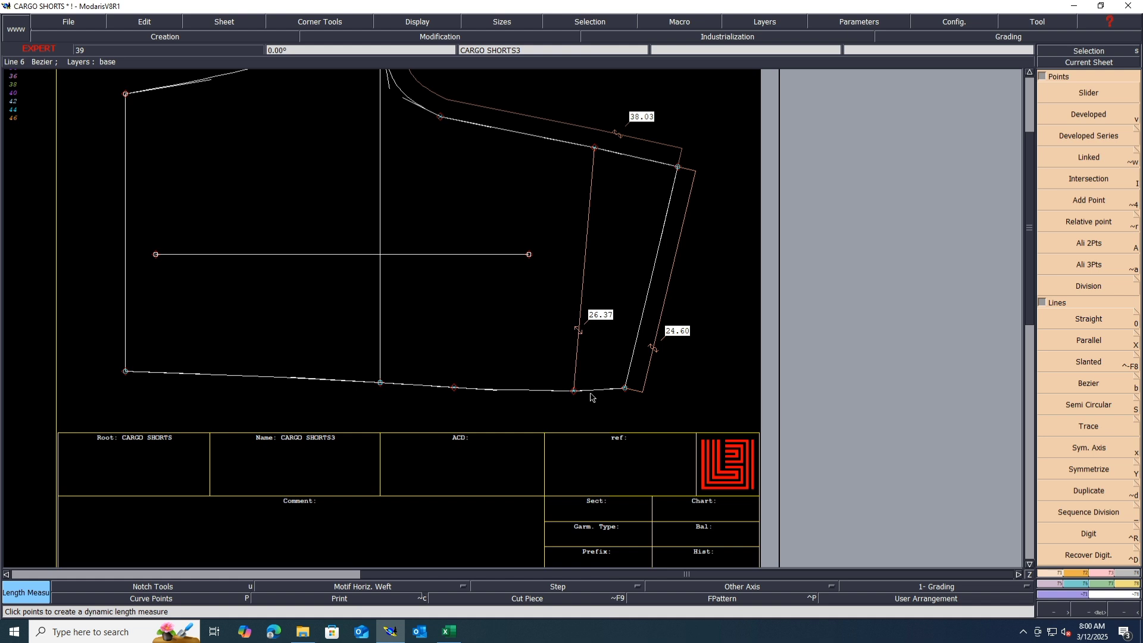
Compare the waist, high hip and rise measures of CARGO SHORTS2 with those of CARGO SHORTS3.
scroll(591, 397, "down", 2)
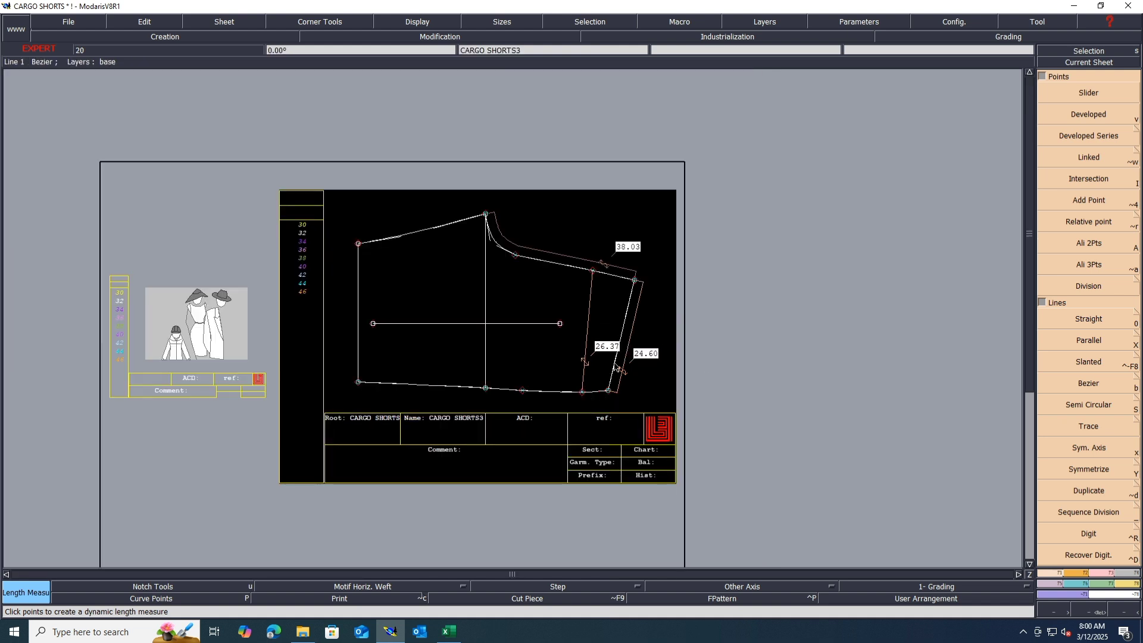
scroll(543, 380, "down", 2)
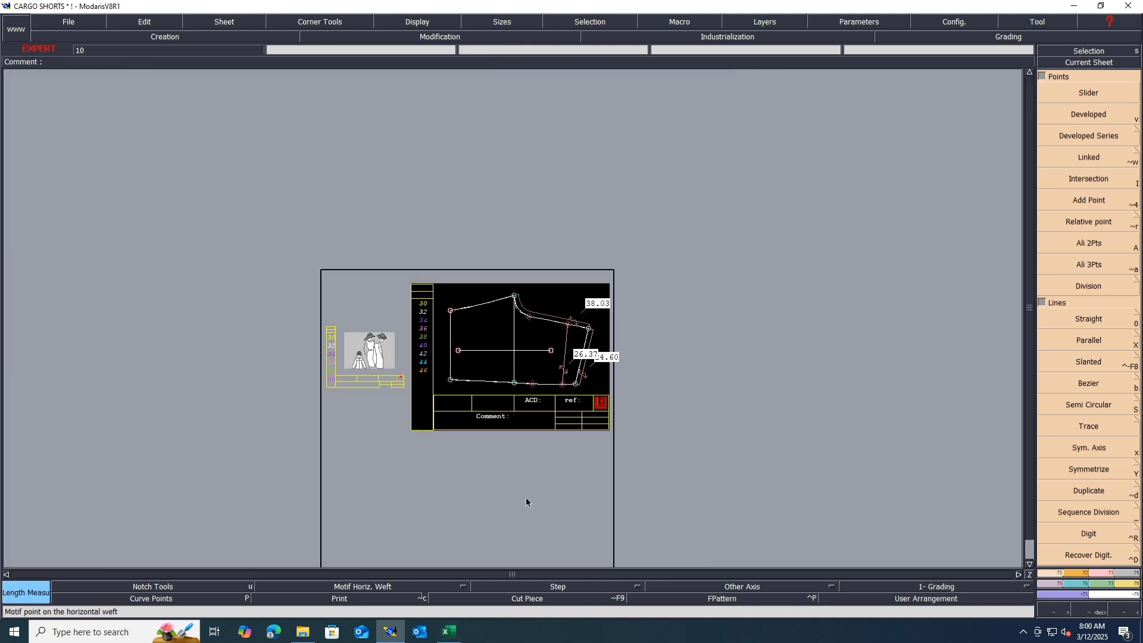
scroll(526, 502, "down", 2)
scroll(846, 437, "up", 1)
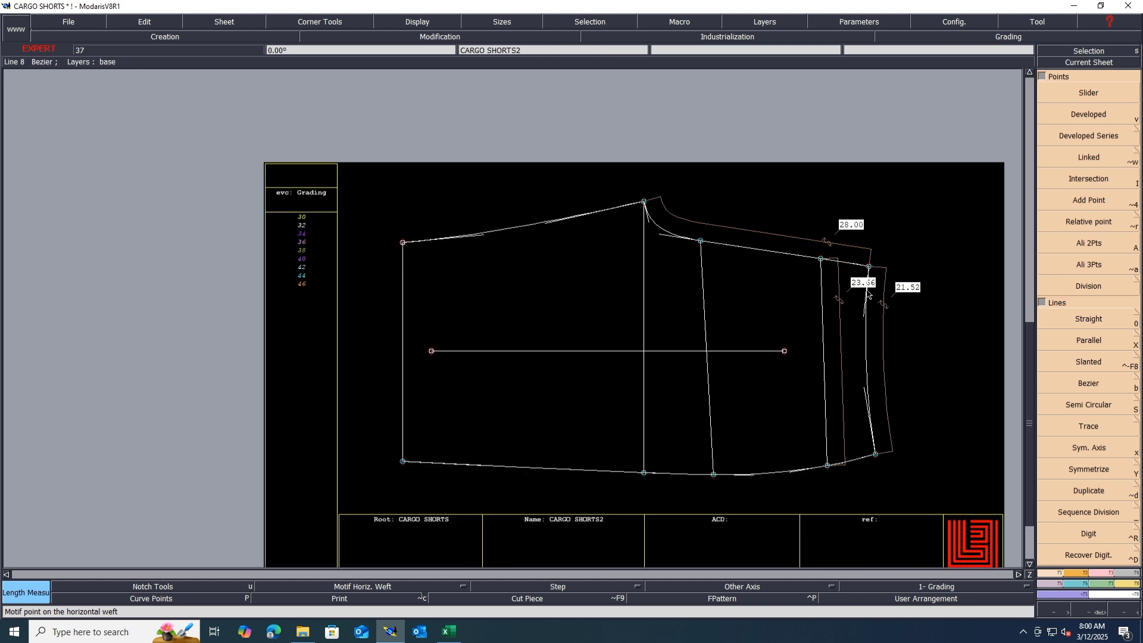
scroll(868, 294, "up", 1)
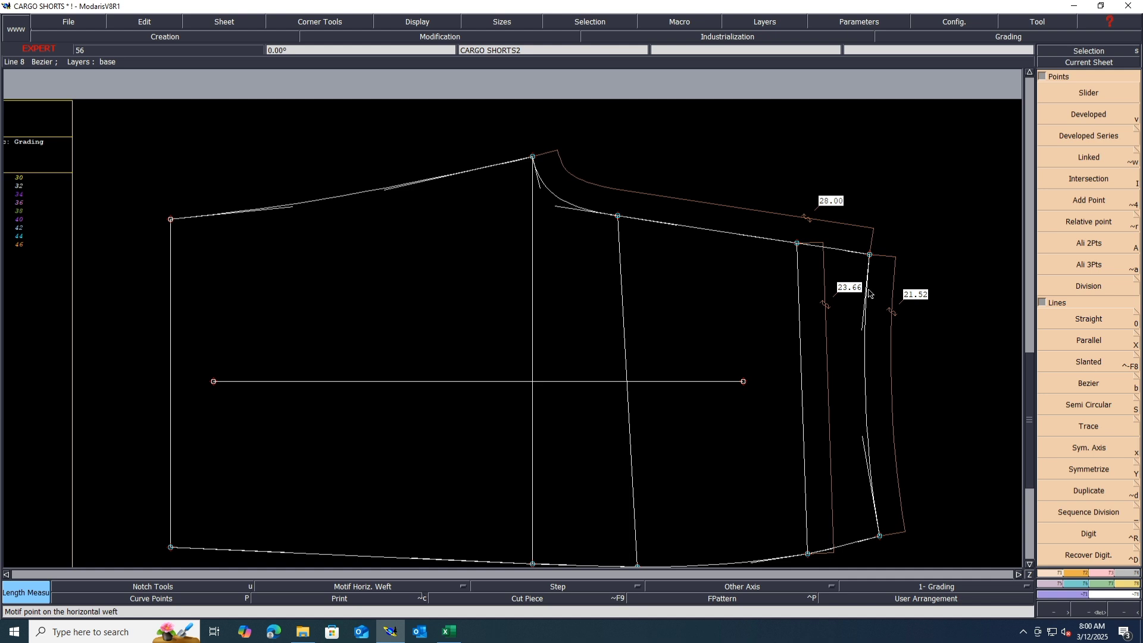
scroll(880, 292, "down", 5)
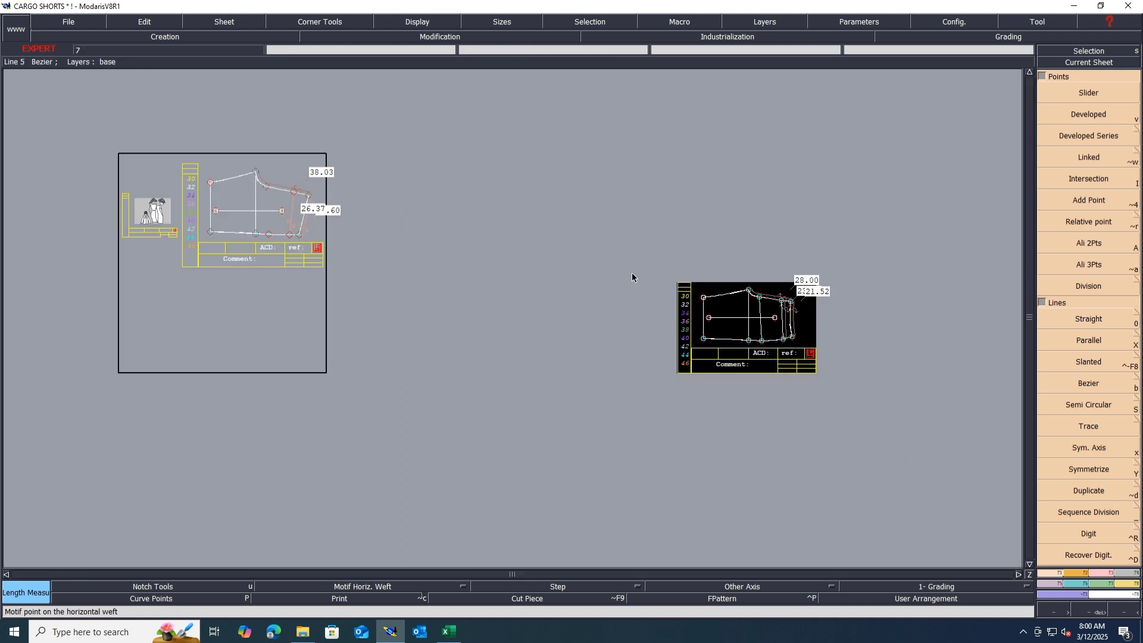
scroll(245, 170, "up", 3)
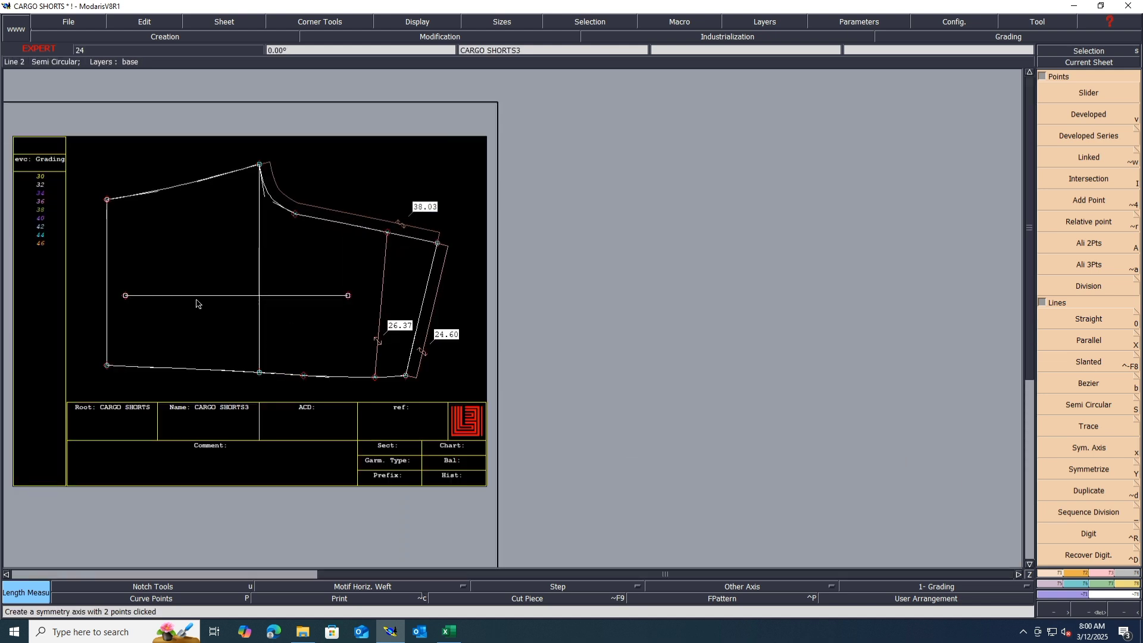
scroll(197, 302, "up", 1)
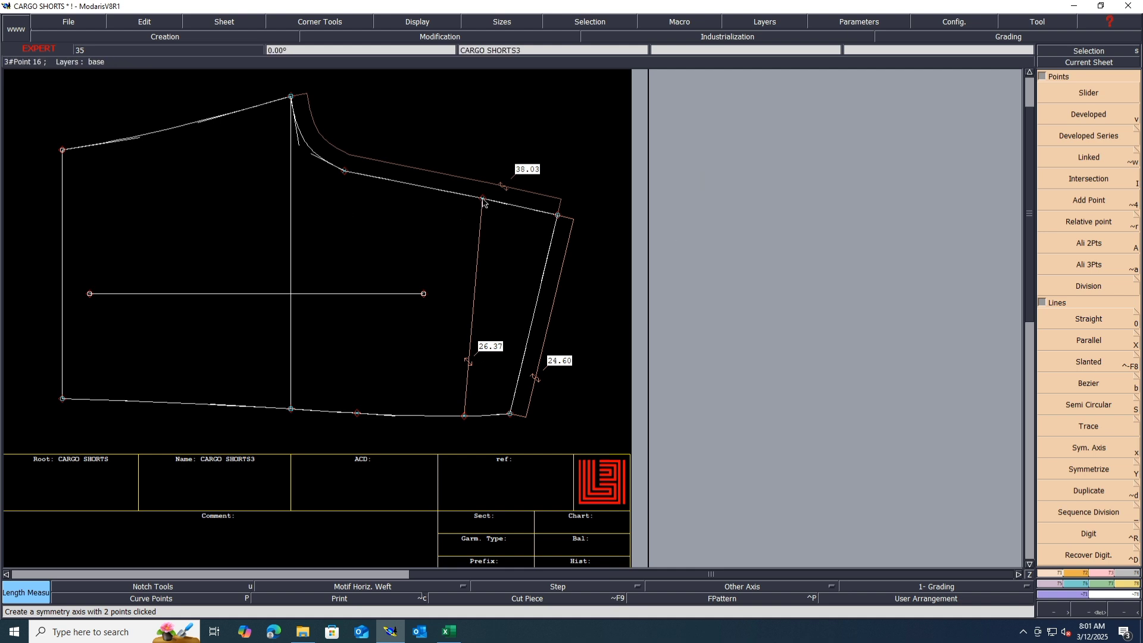
Move the high hip point on the rise of CARGO SHORTS3 by 0.00 cm in X and -0.10 cm in Y.
key("m")
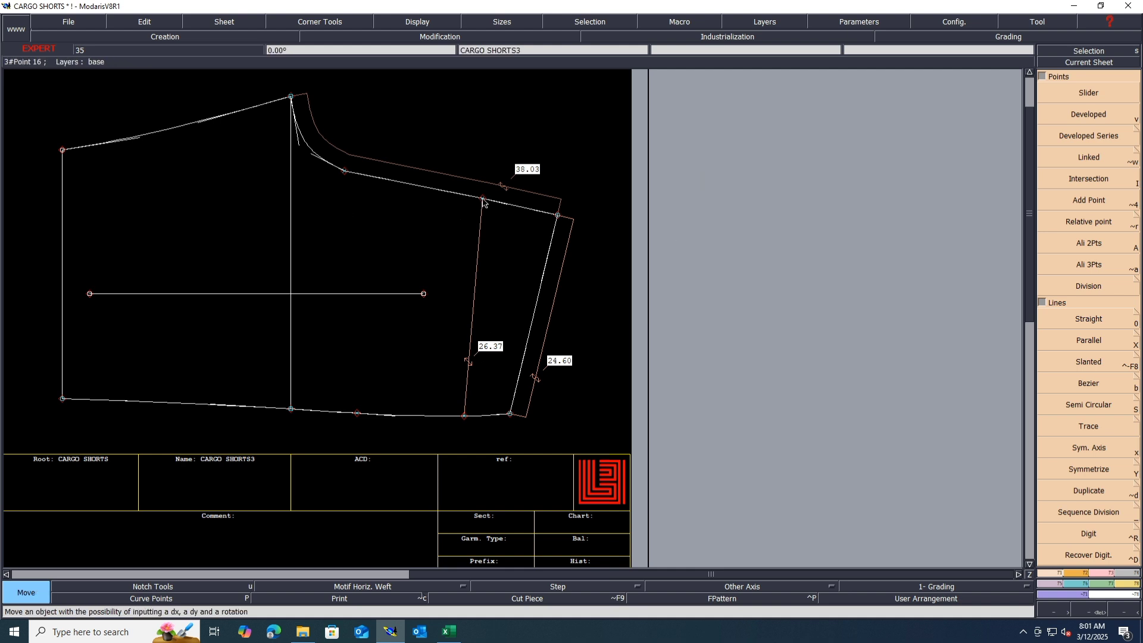
left_click(482, 201)
type("-0")
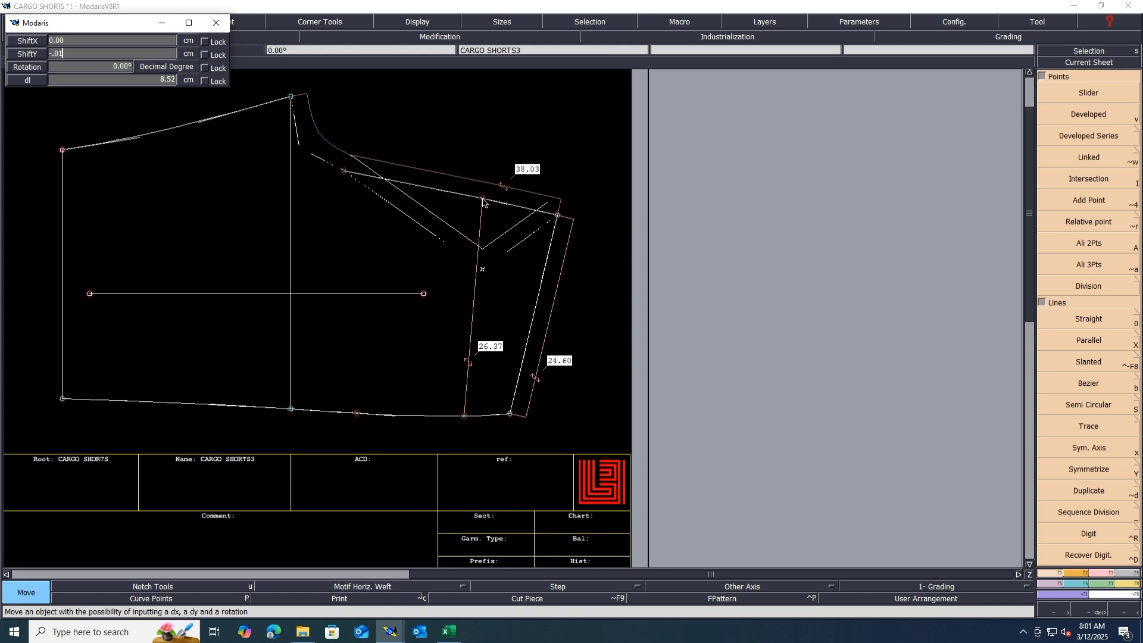
type(".01")
key("Return")
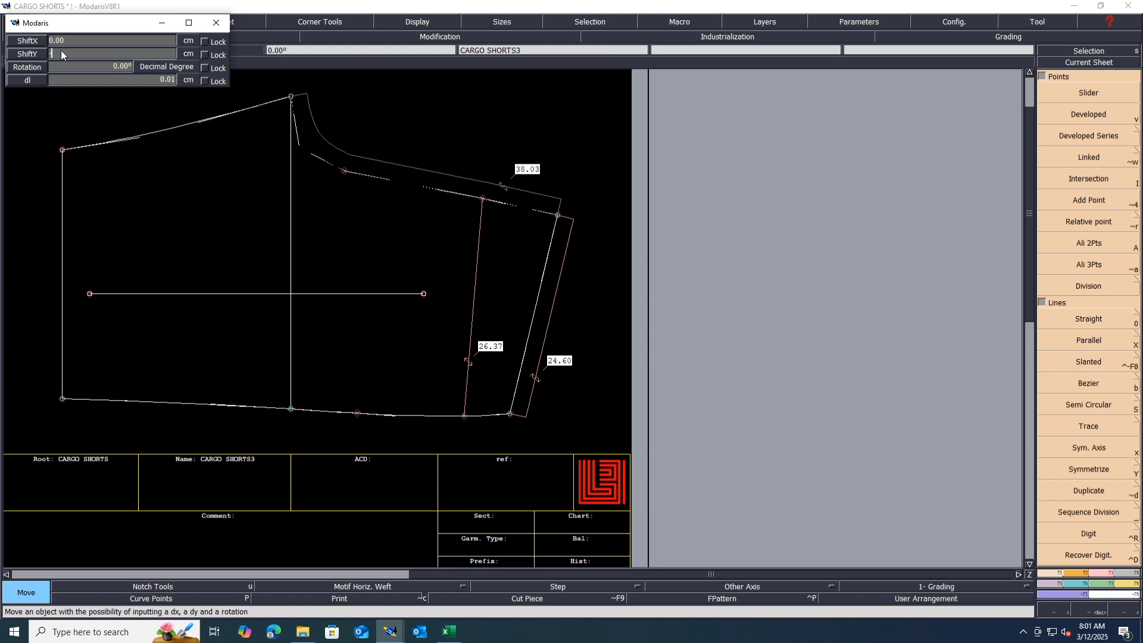
type("-.1")
key("Return")
left_click(539, 186)
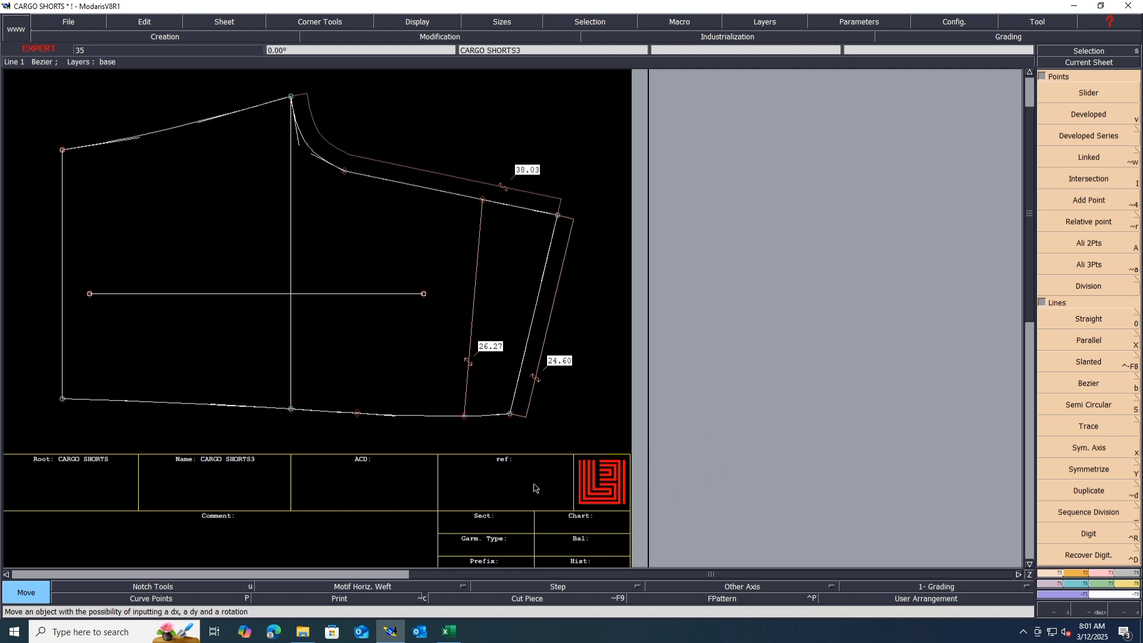
Display all the sheets together and save the CARGO SHORTS model.
key("j")
key("e")
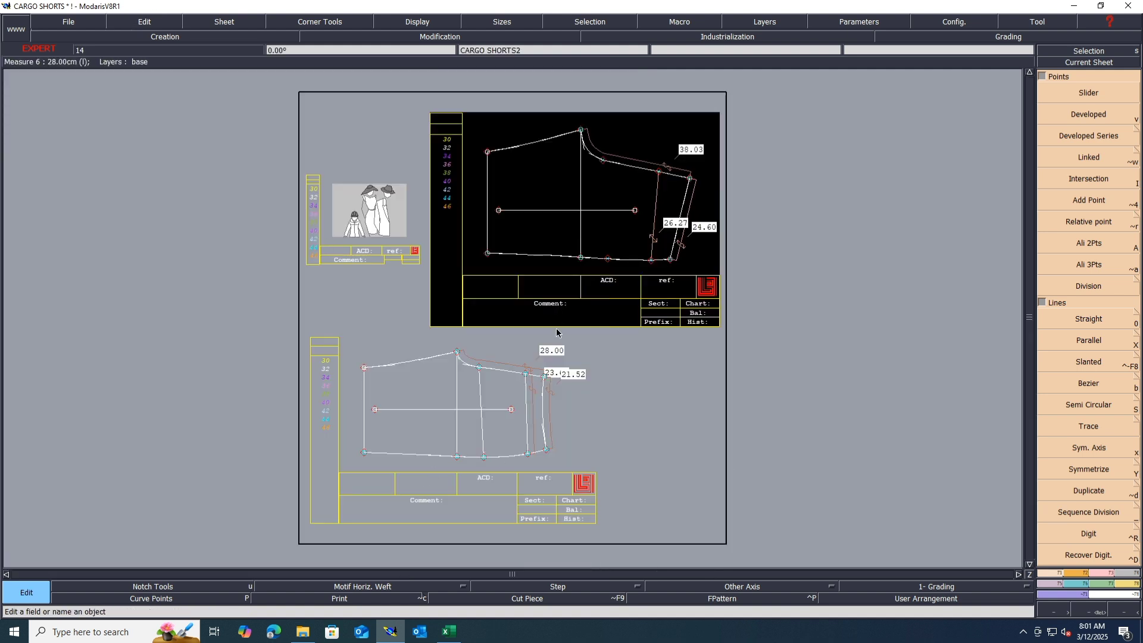
key("ctrl+s")
left_click(507, 382)
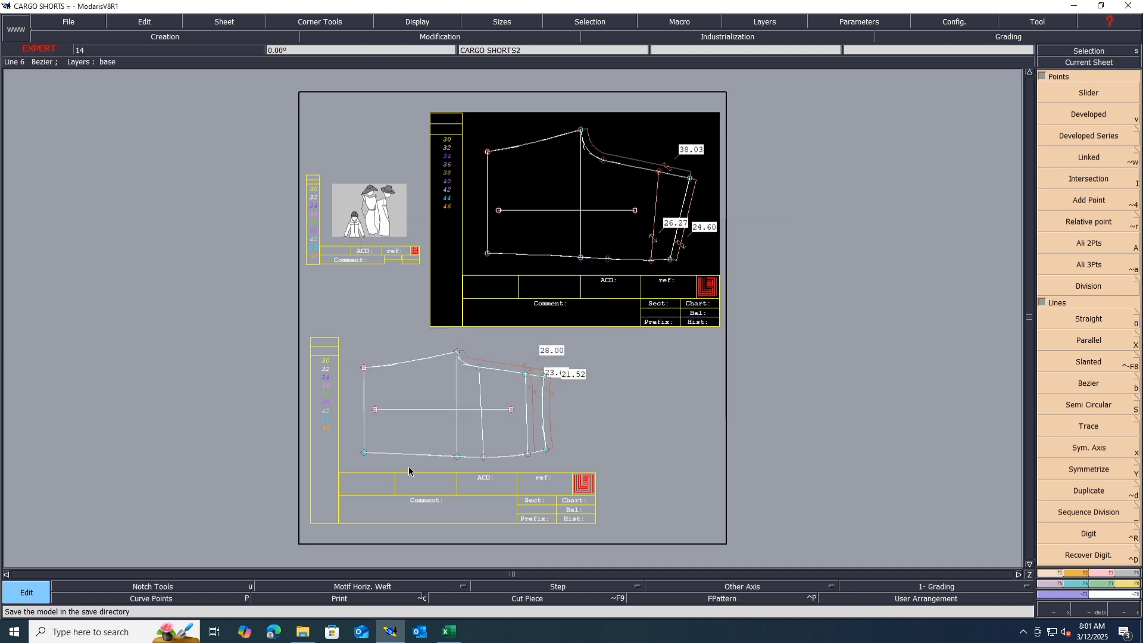
Marry CARGO SHORTS2 onto CARGO SHORTS3, matching the two side seam points at the hem.
left_click(1125, 588)
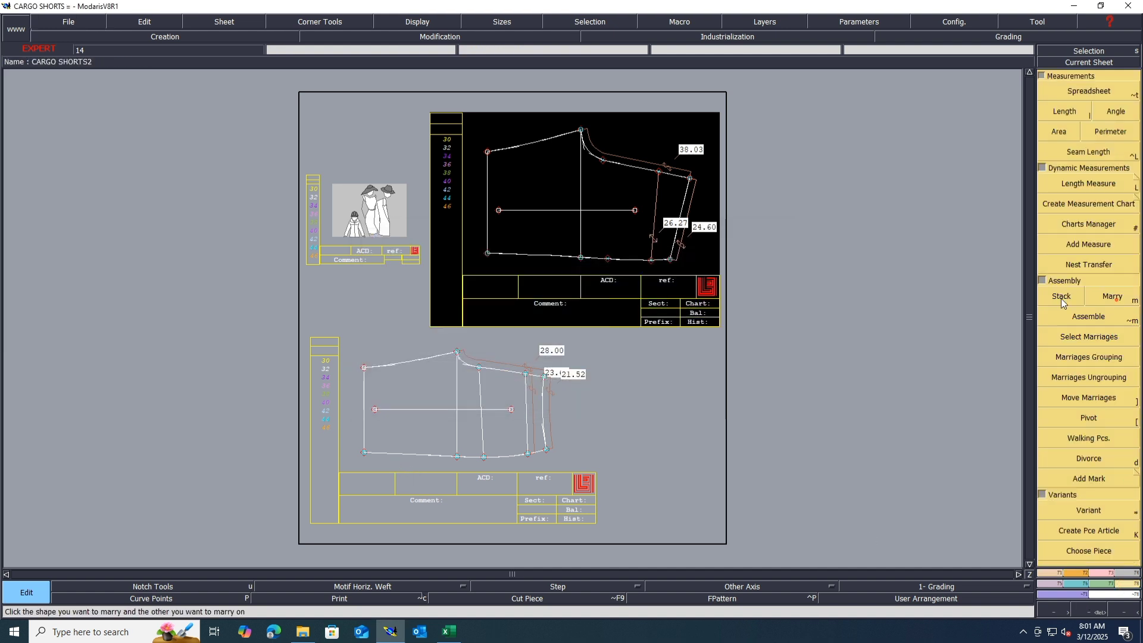
left_click(1113, 296)
left_click(364, 453)
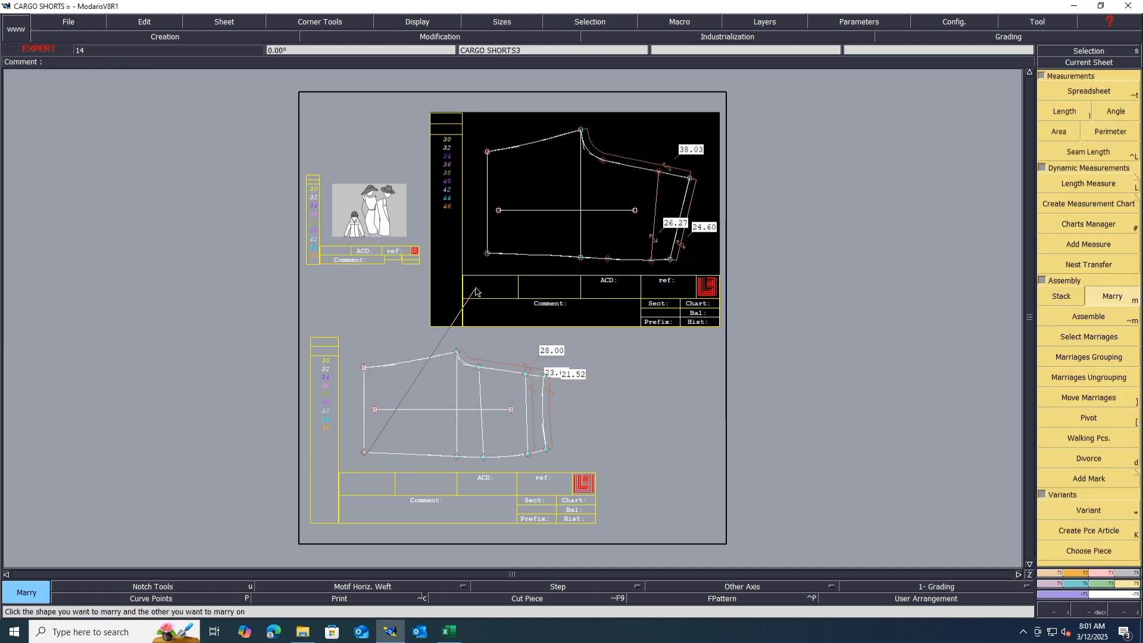
left_click(487, 253)
scroll(611, 202, "up", 1)
scroll(582, 220, "up", 1)
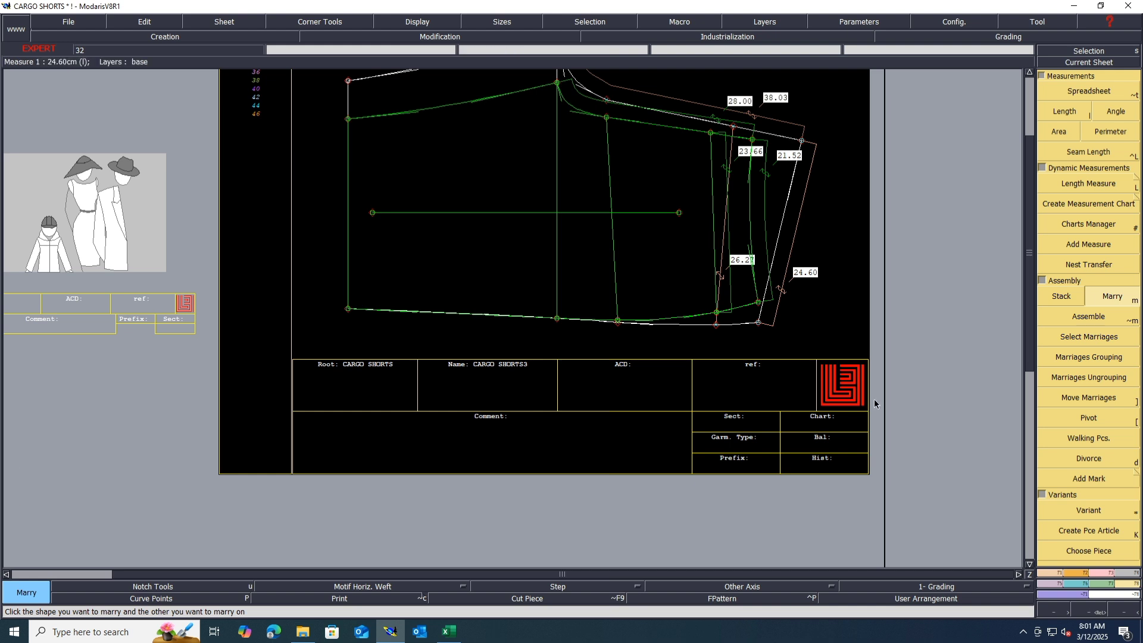
Walk CARGO SHORTS2 along the side seam of CARGO SHORTS3 from near the hem to past the hip point and compare their rises.
left_click(1095, 437)
left_click(372, 310)
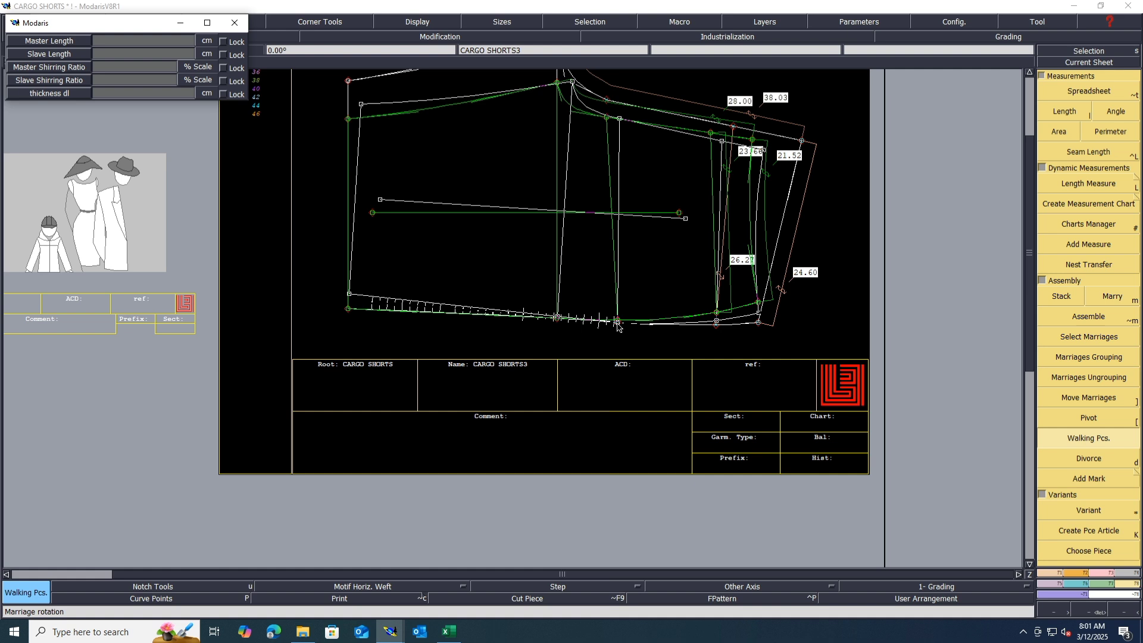
left_click(658, 335)
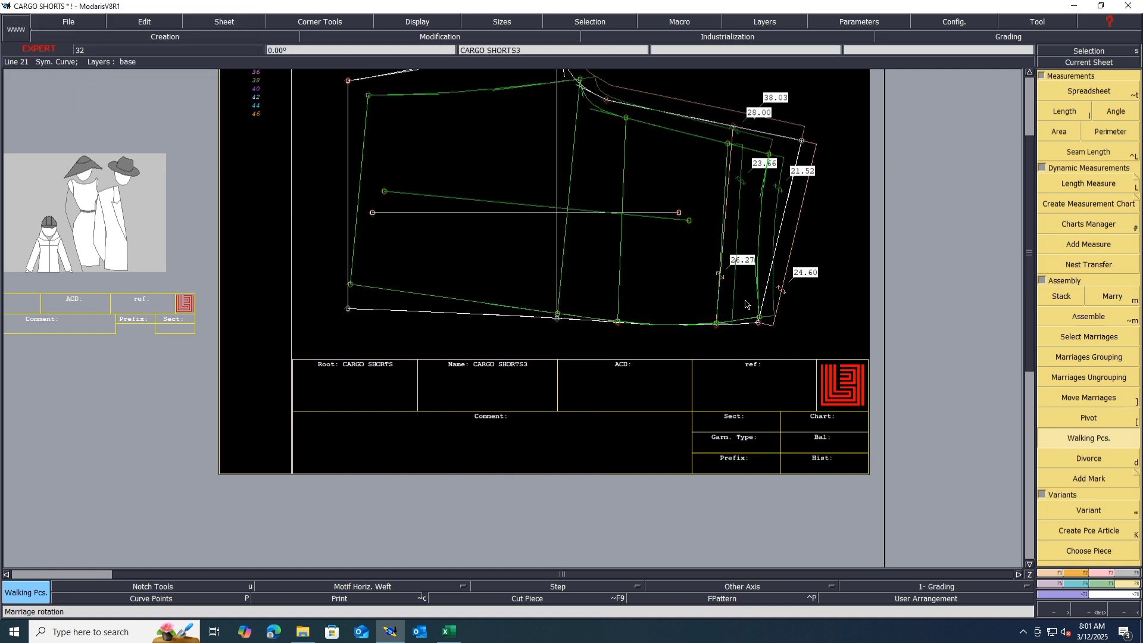
scroll(729, 344, "down", 2)
scroll(726, 290, "up", 2)
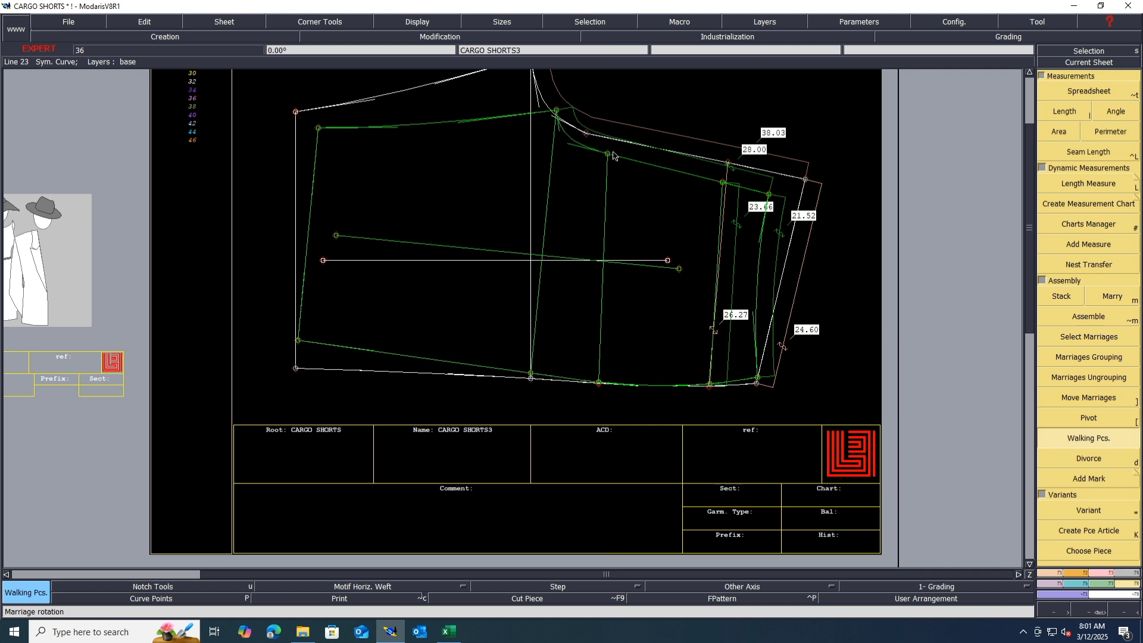
scroll(616, 156, "up", 2)
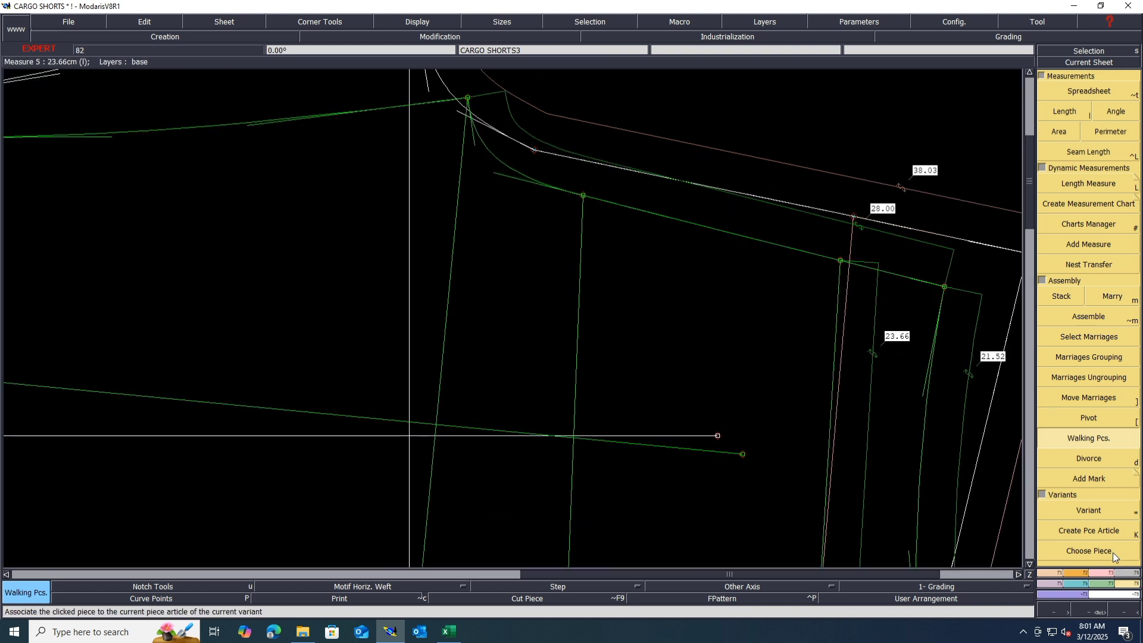
Move the rise curve point of CARGO SHORTS3 about 2.7 cm in X toward the waist and 0 cm in Y.
left_click(1099, 572)
left_click(1089, 114)
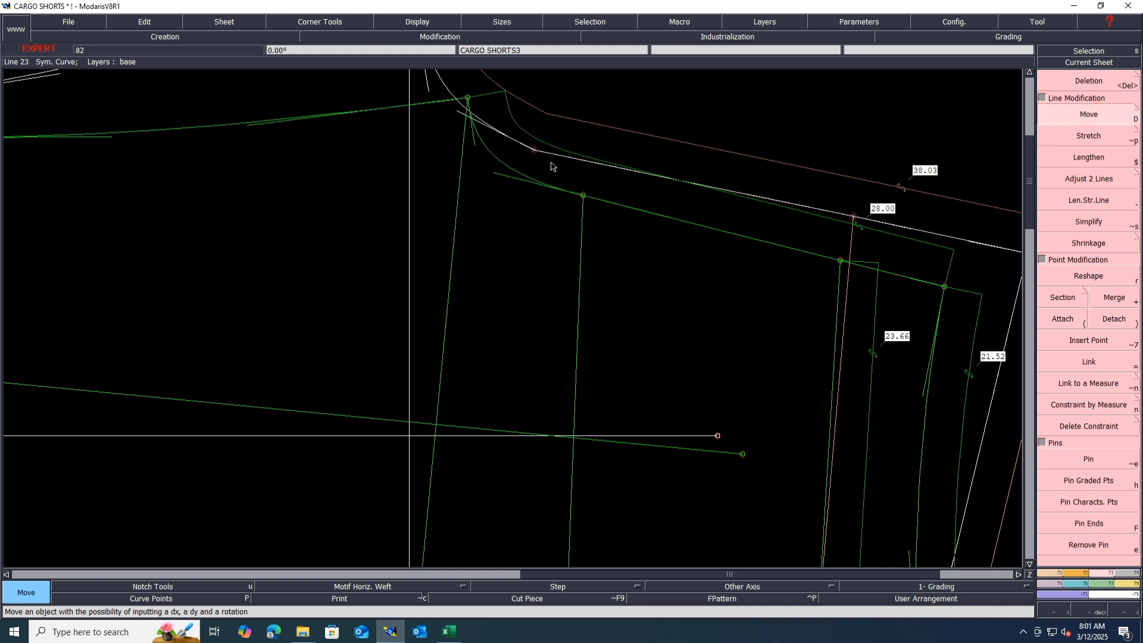
left_click(538, 153)
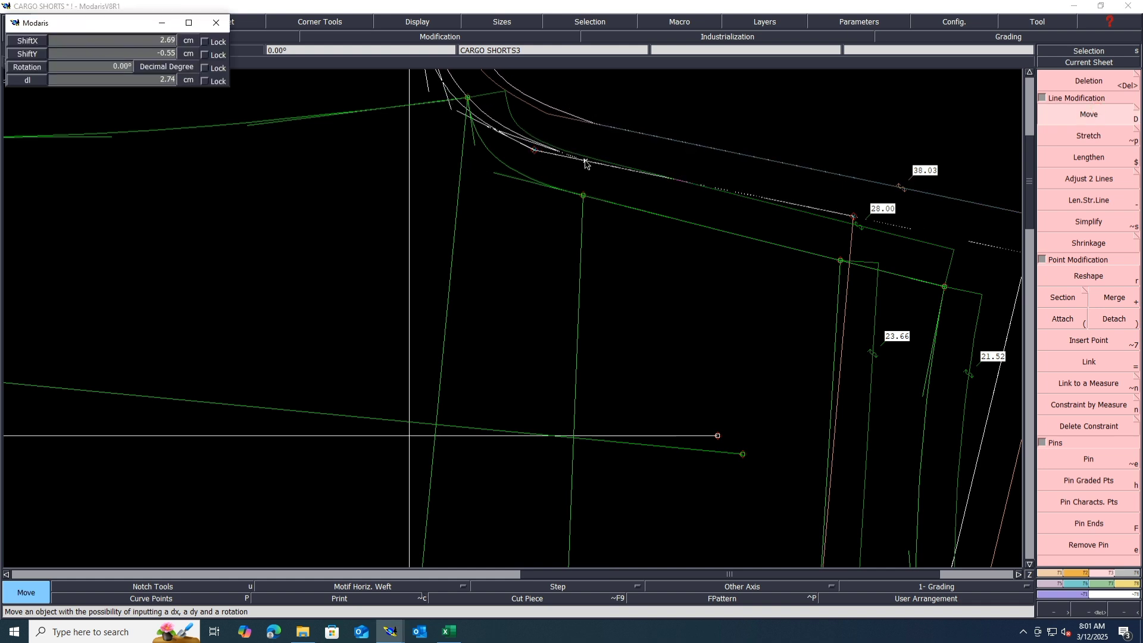
key("Tab")
type("0")
key("Return")
left_click(668, 152)
key("8")
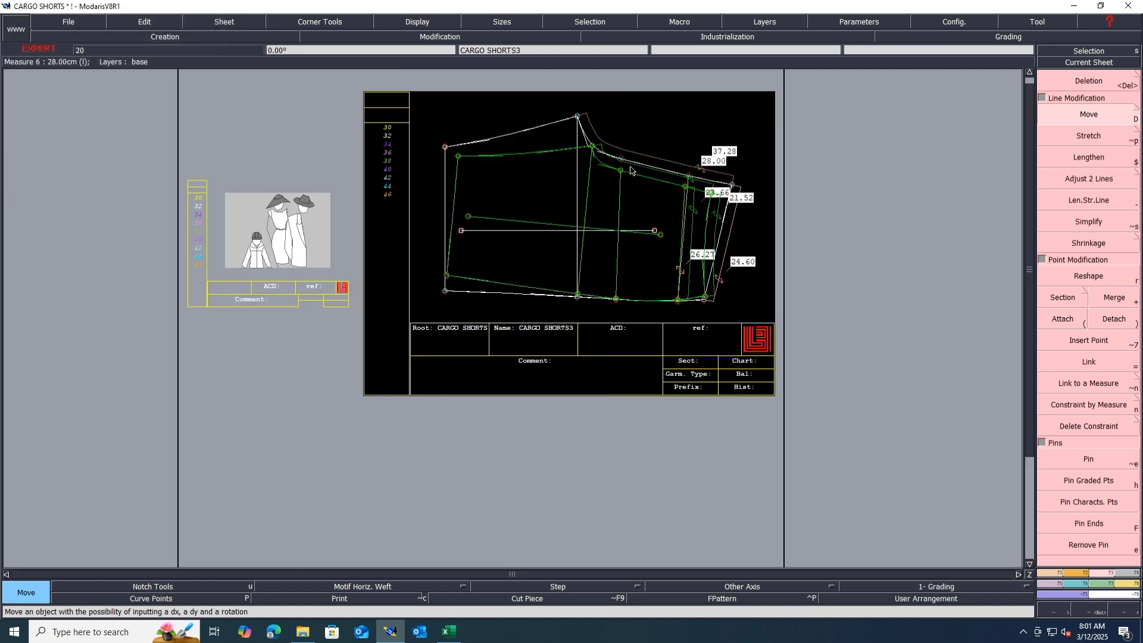
Walk CARGO SHORTS2 farther along the side seam of CARGO SHORTS3, from above the hip to just past the high hip point.
scroll(732, 290, "up", 2)
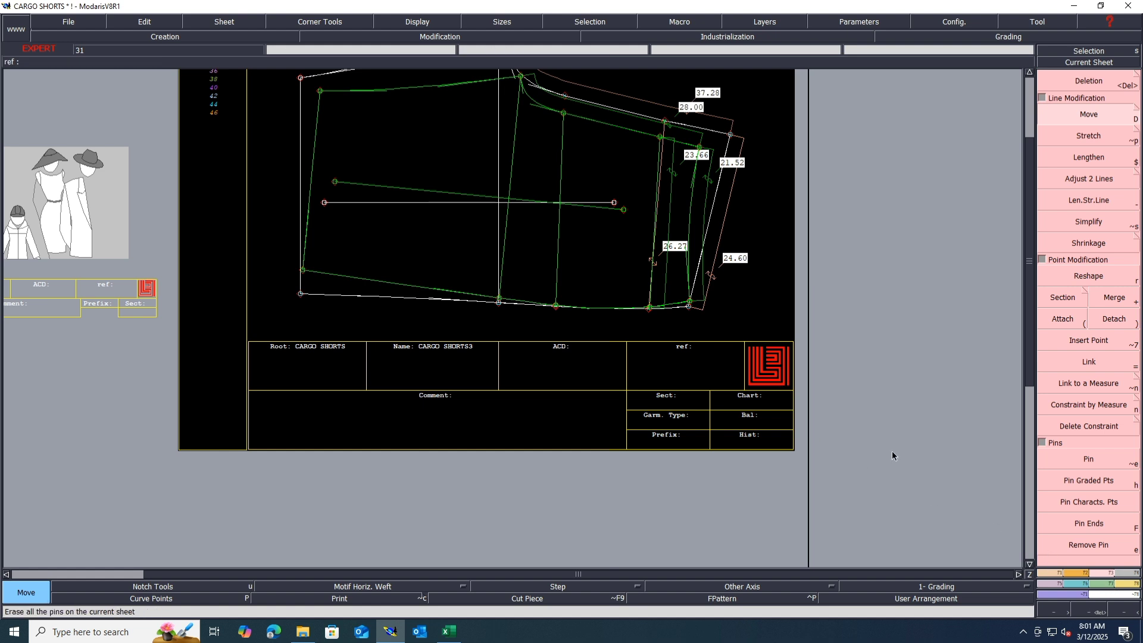
left_click(1127, 583)
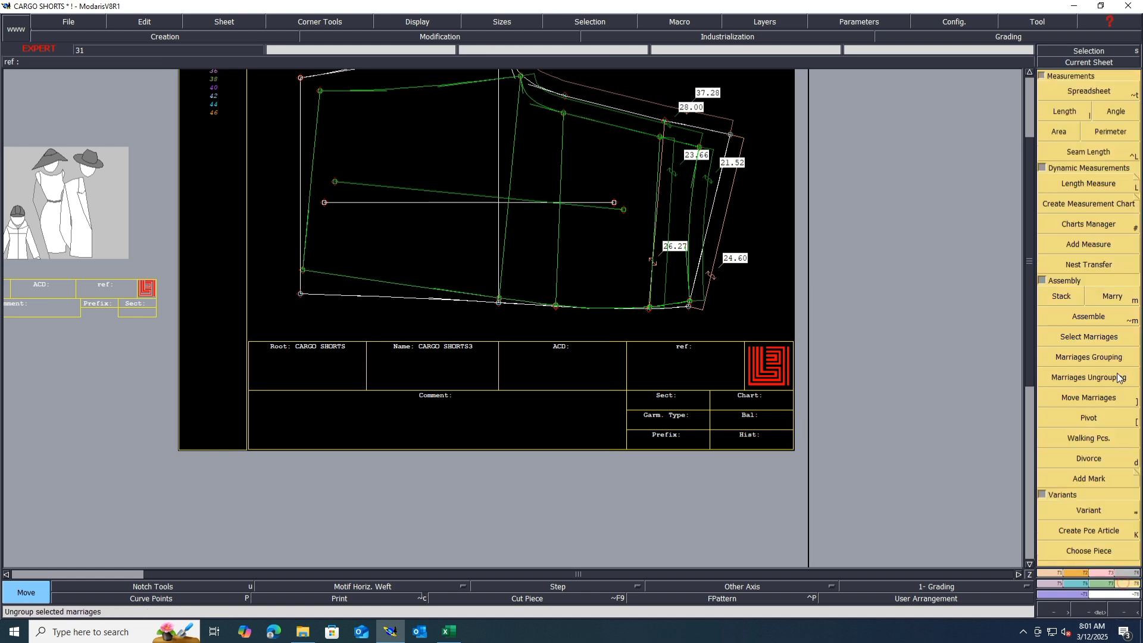
left_click(1106, 440)
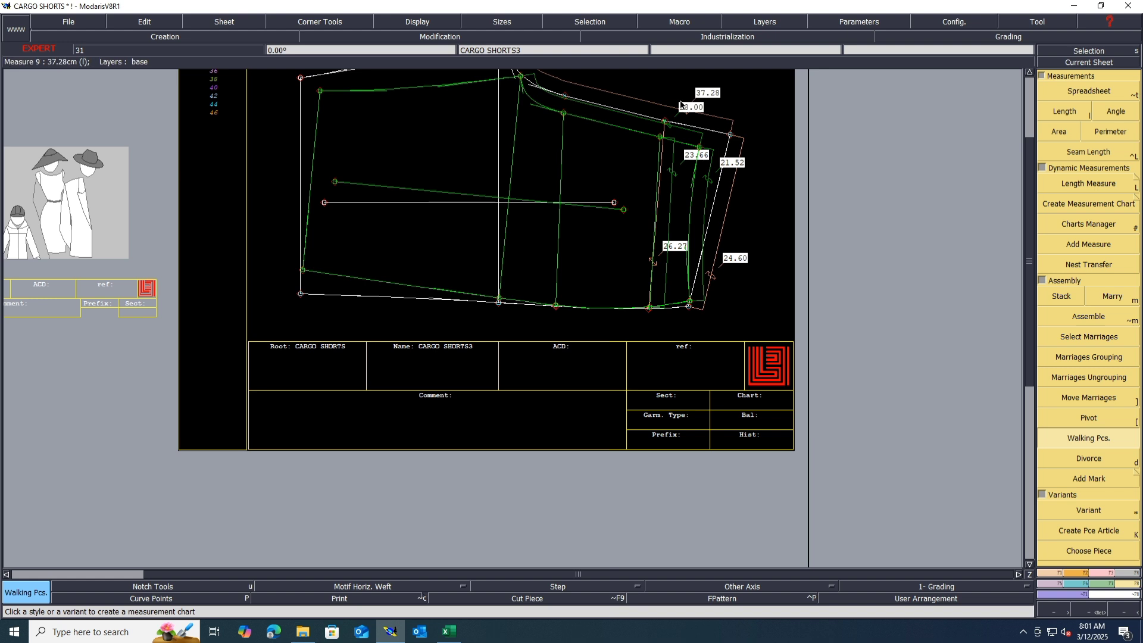
scroll(680, 105, "up", 1)
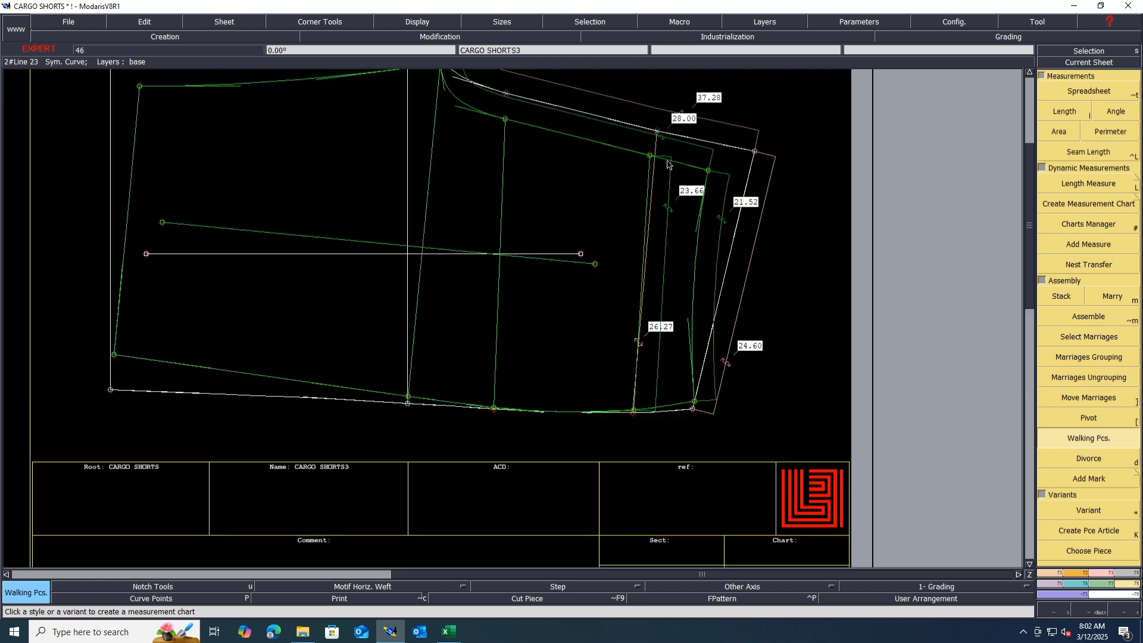
left_click(565, 416)
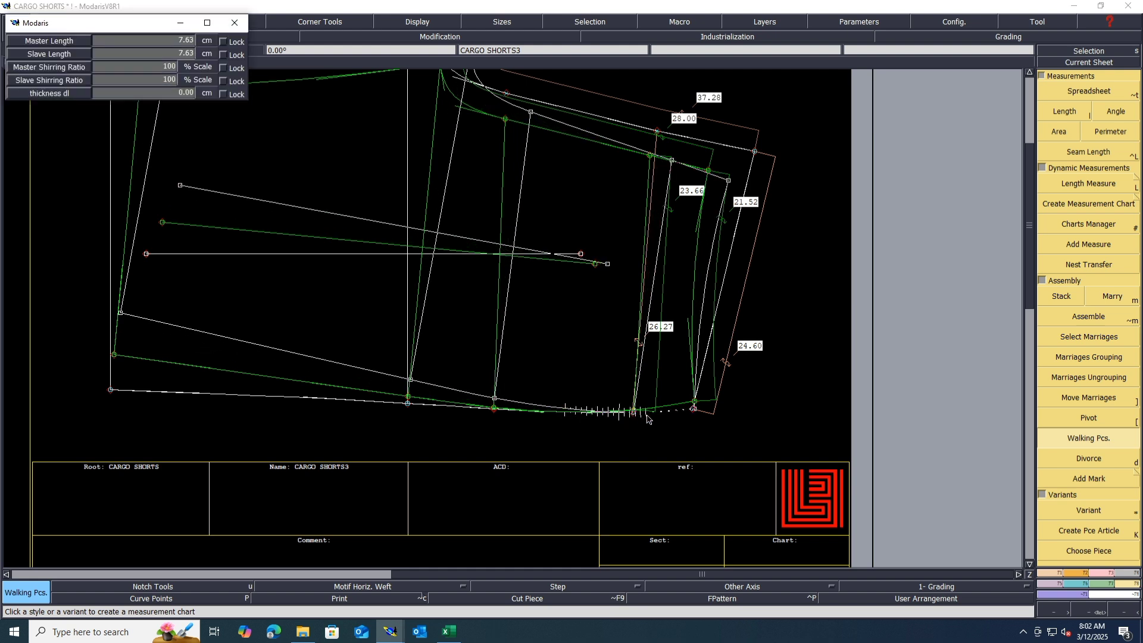
left_click(647, 415)
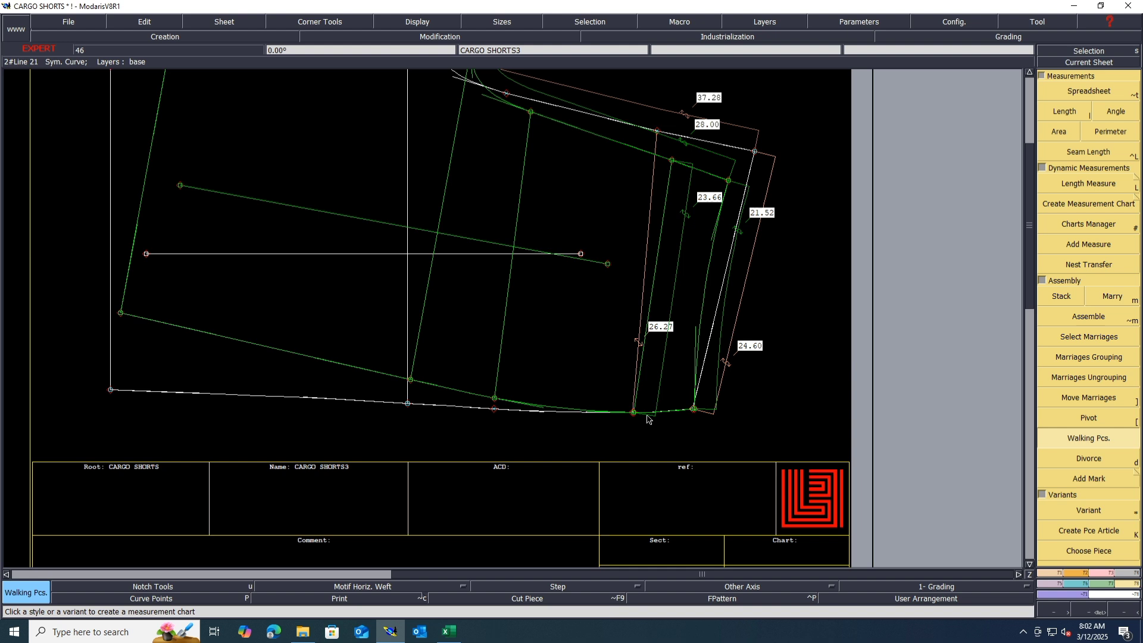
Divorce CARGO SHORTS2 from CARGO SHORTS3, display all the sheets together and save the model.
key("d")
left_click(499, 378)
key("F12")
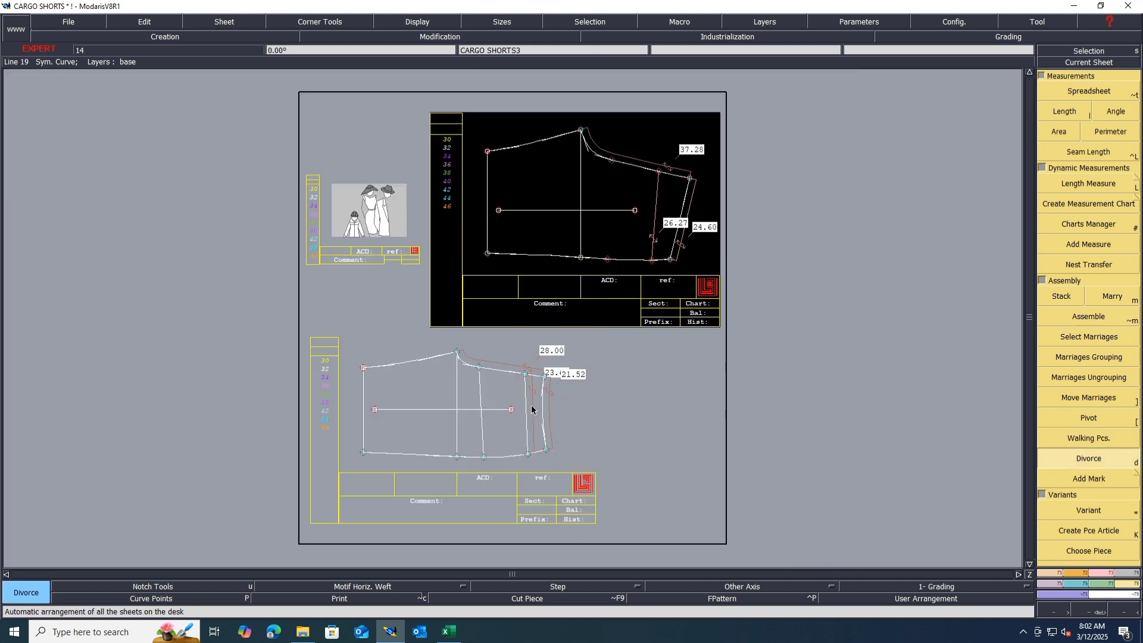
key("ctrl+s")
left_click(507, 385)
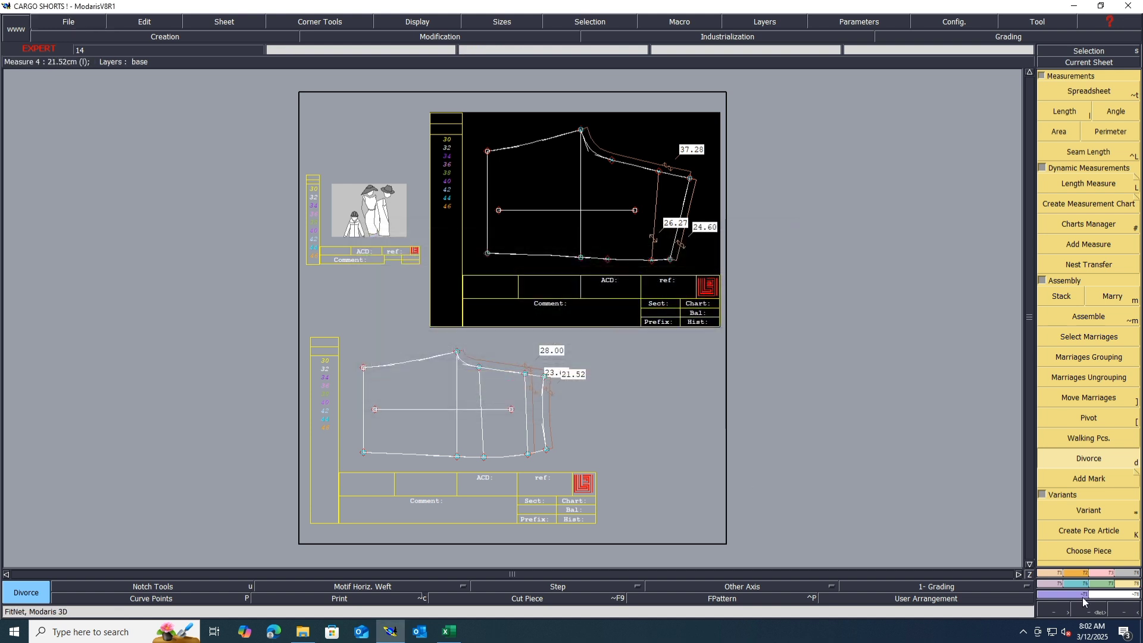
left_click(1023, 632)
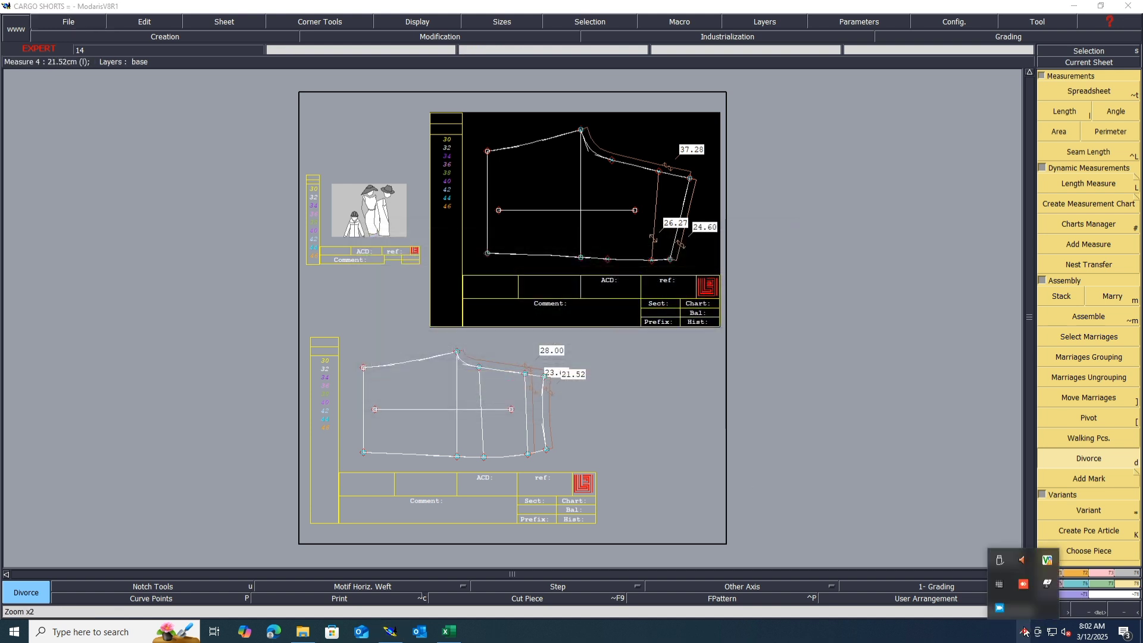
left_click(1000, 609)
left_click(543, 400)
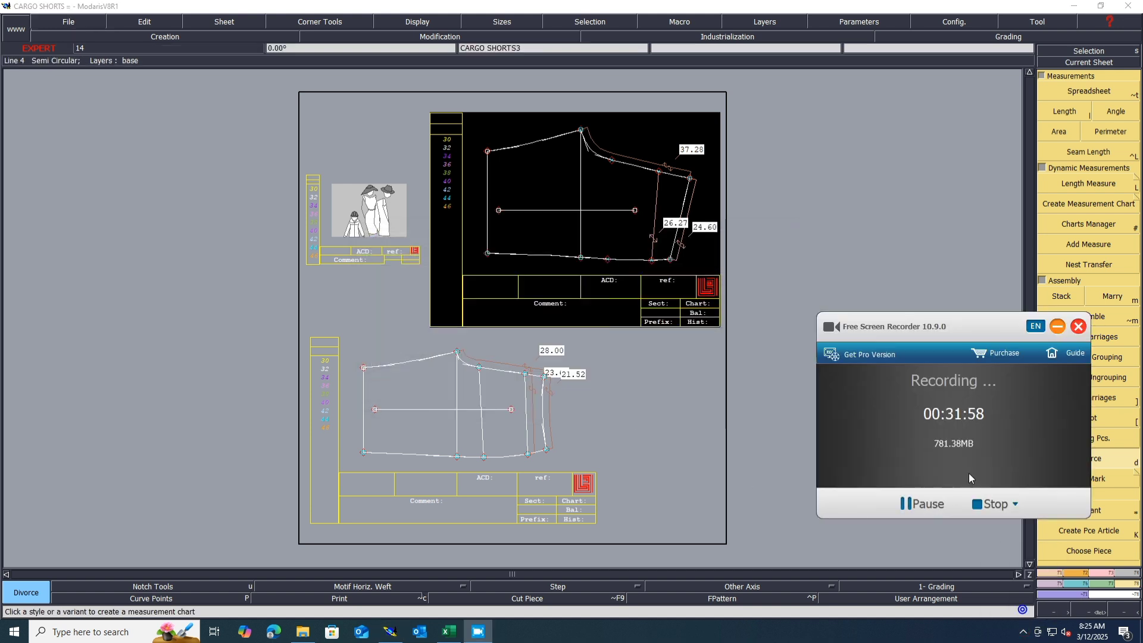
left_click(1057, 326)
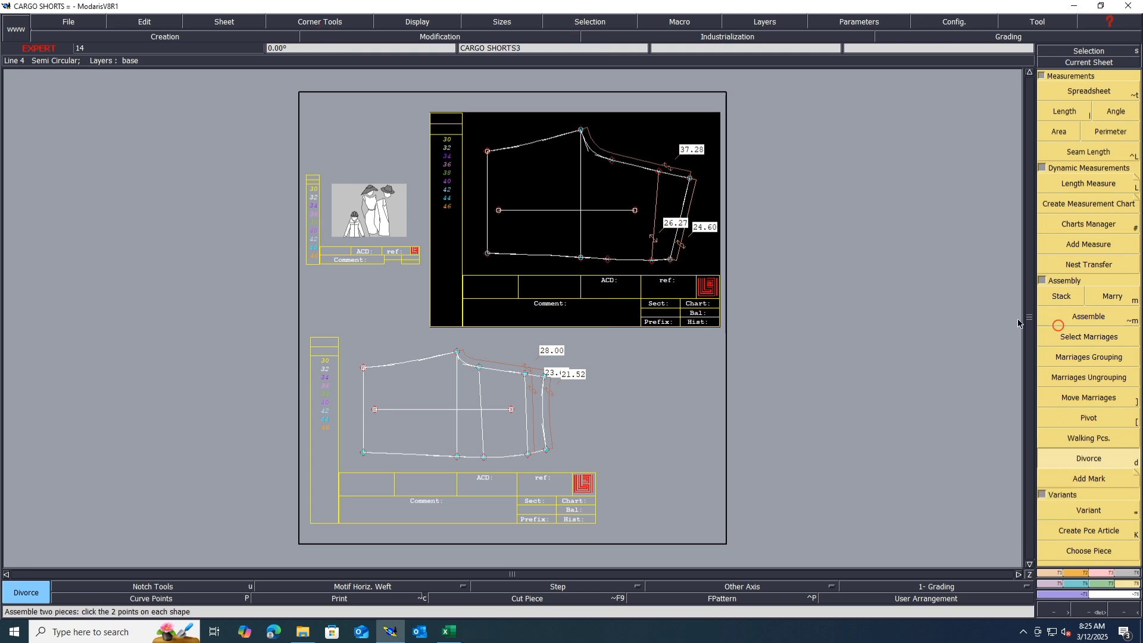
left_click(1023, 632)
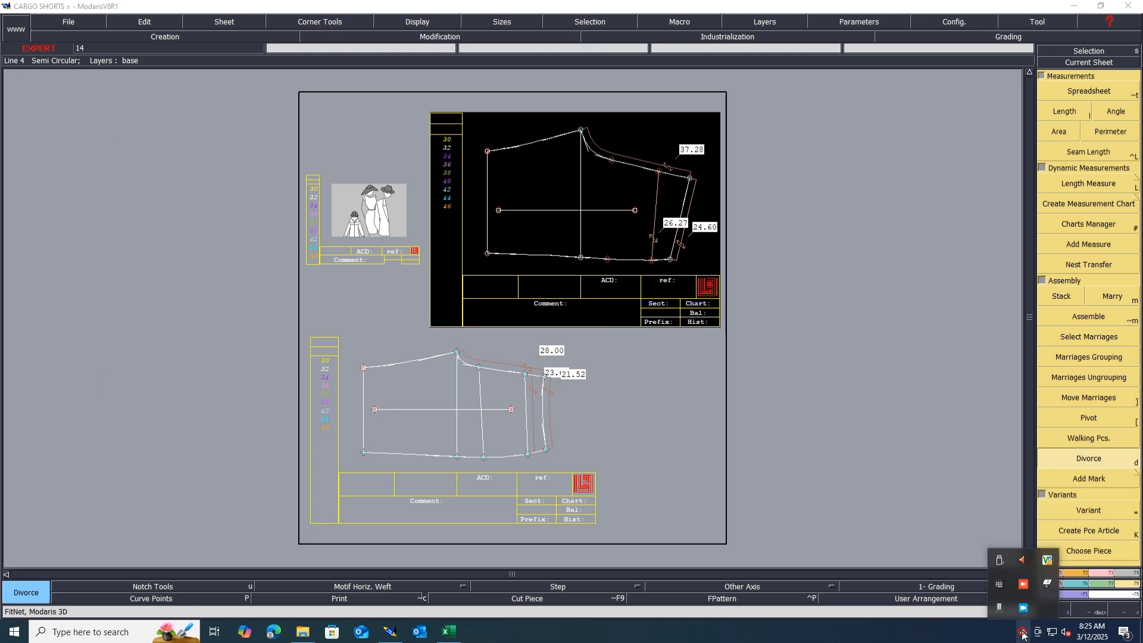
left_click(1023, 634)
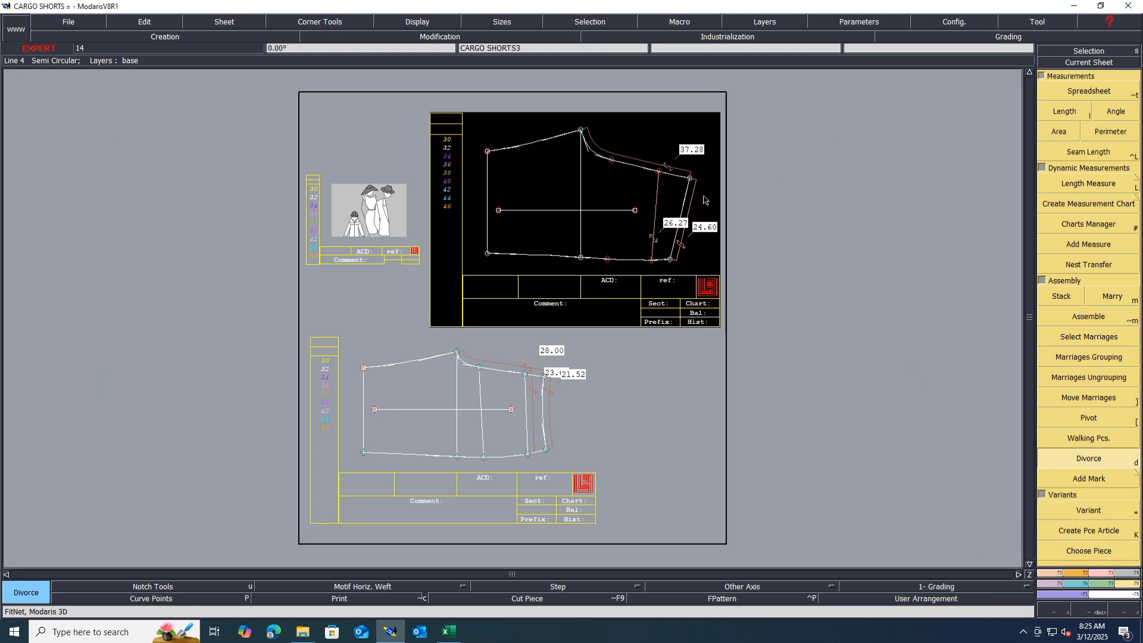
Move the waistline of CARGO SHORTS3 by 0.00 cm in X and -0.25 cm in Y.
scroll(647, 113, "up", 2)
scroll(647, 113, "up", 1)
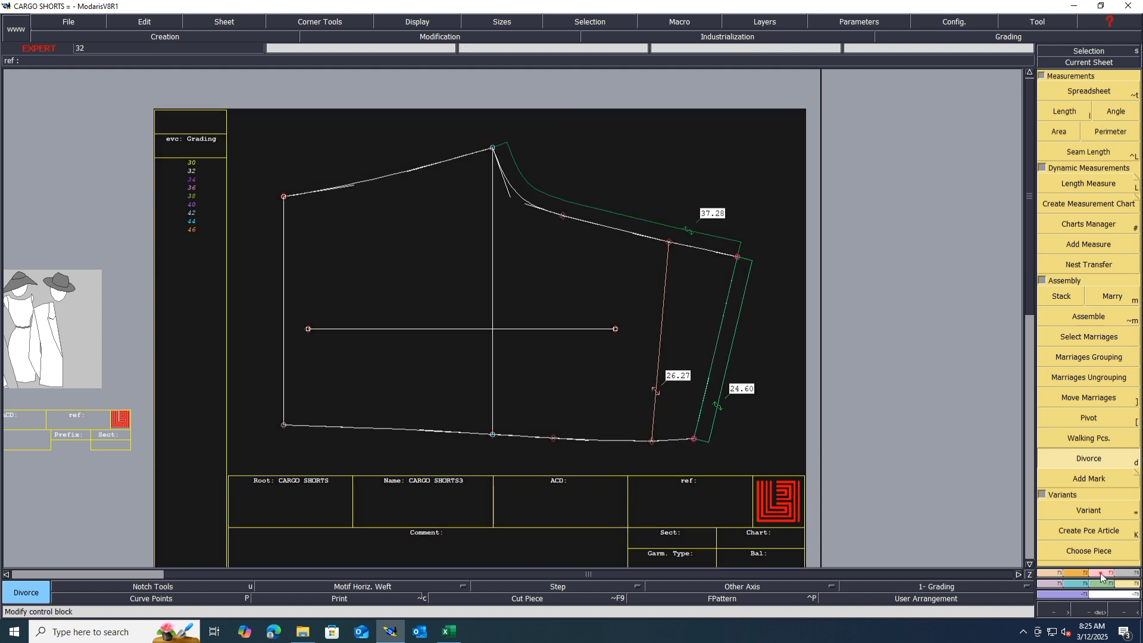
left_click(1104, 573)
left_click(1097, 116)
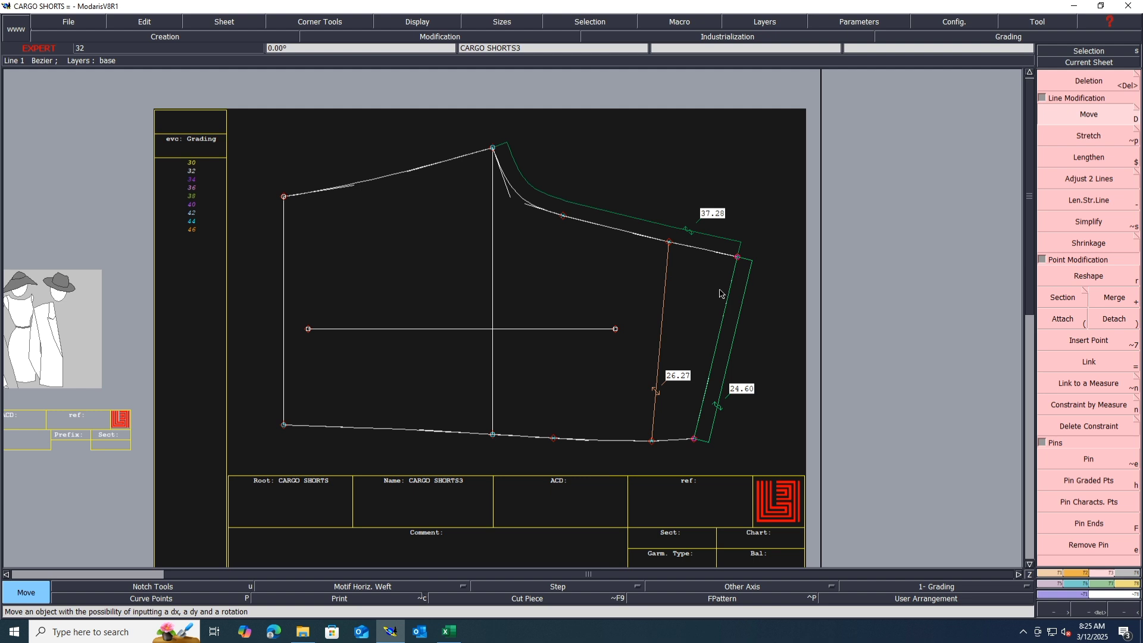
left_click(737, 259)
key("Tab")
type("-")
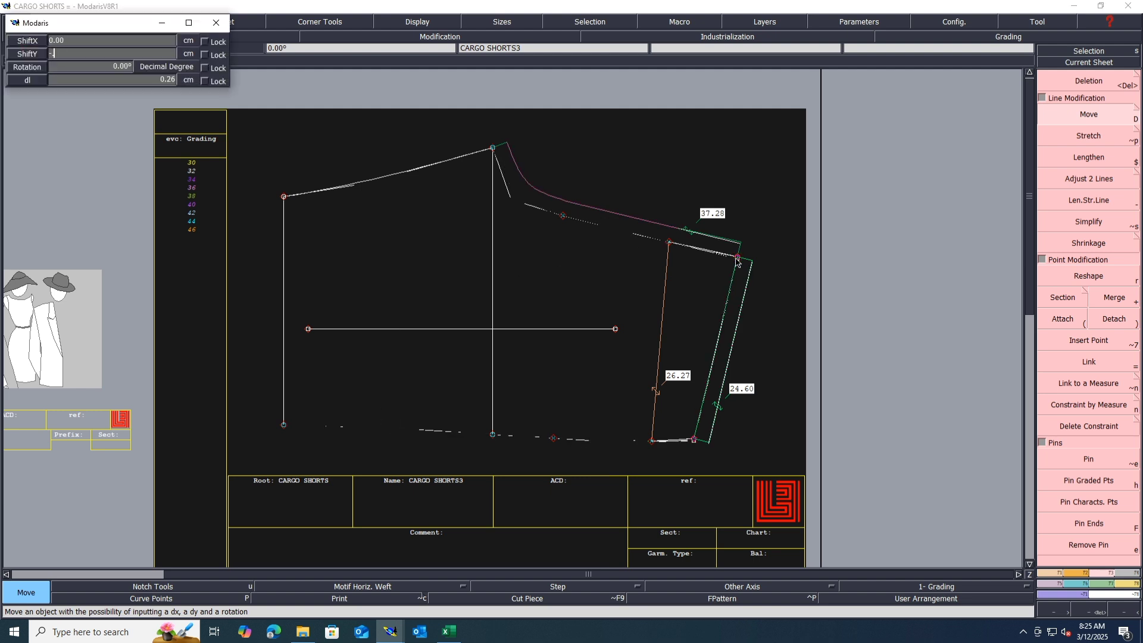
type("0.25")
key("Return")
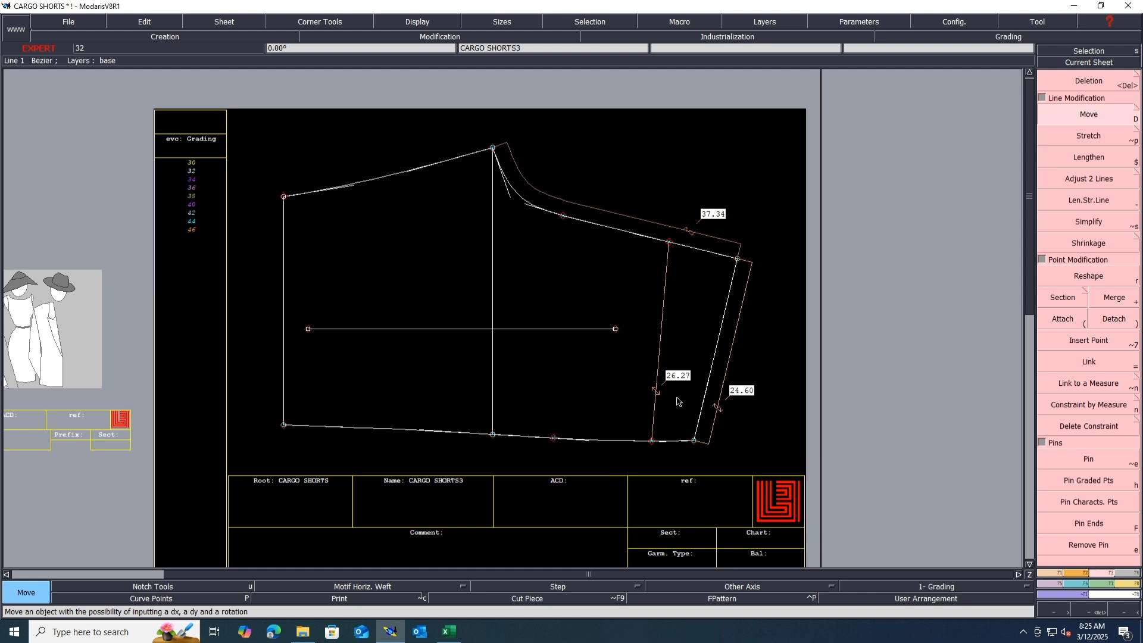
Add dynamic length measures between the two hip points on CARGO SHORTS3 and on CARGO SHORTS2.
key("l")
left_click(563, 216)
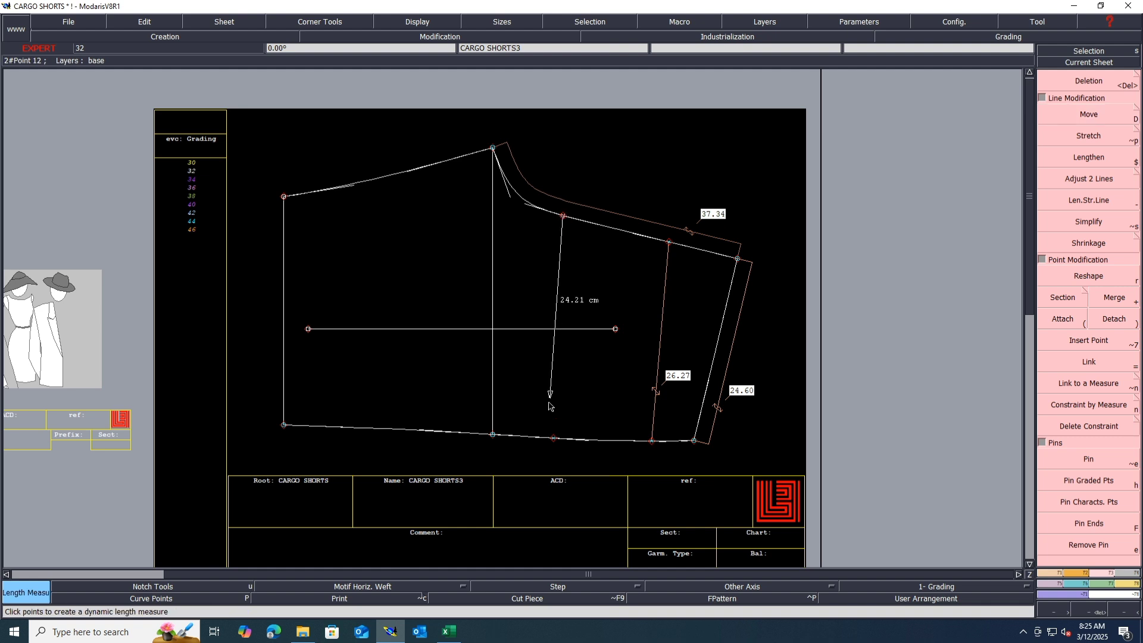
left_click(553, 436)
key("j")
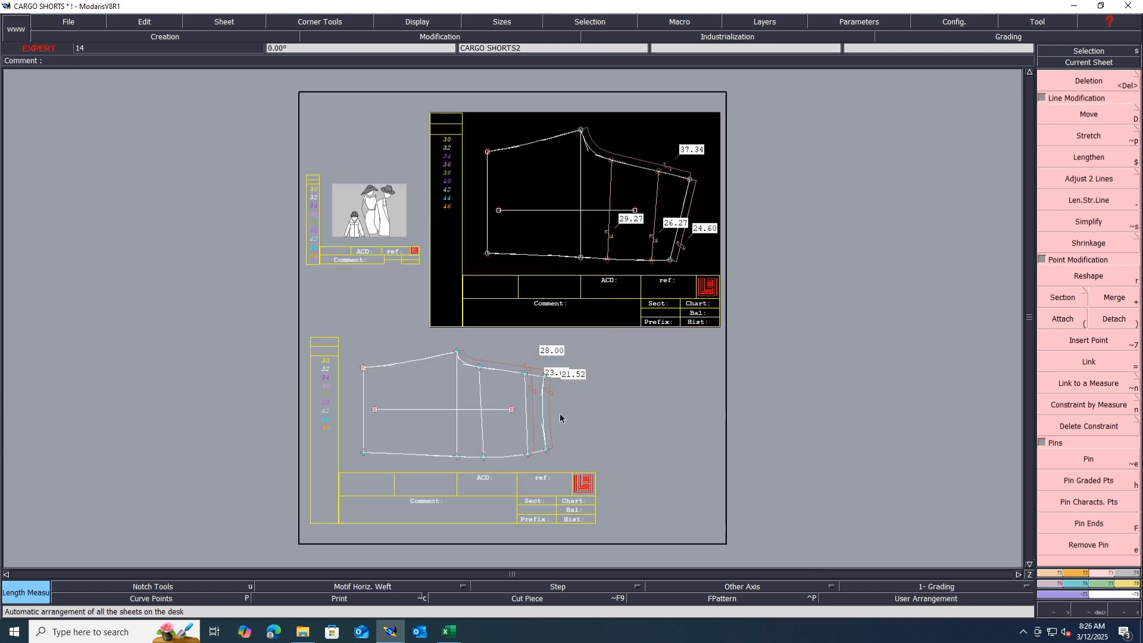
left_click(484, 456)
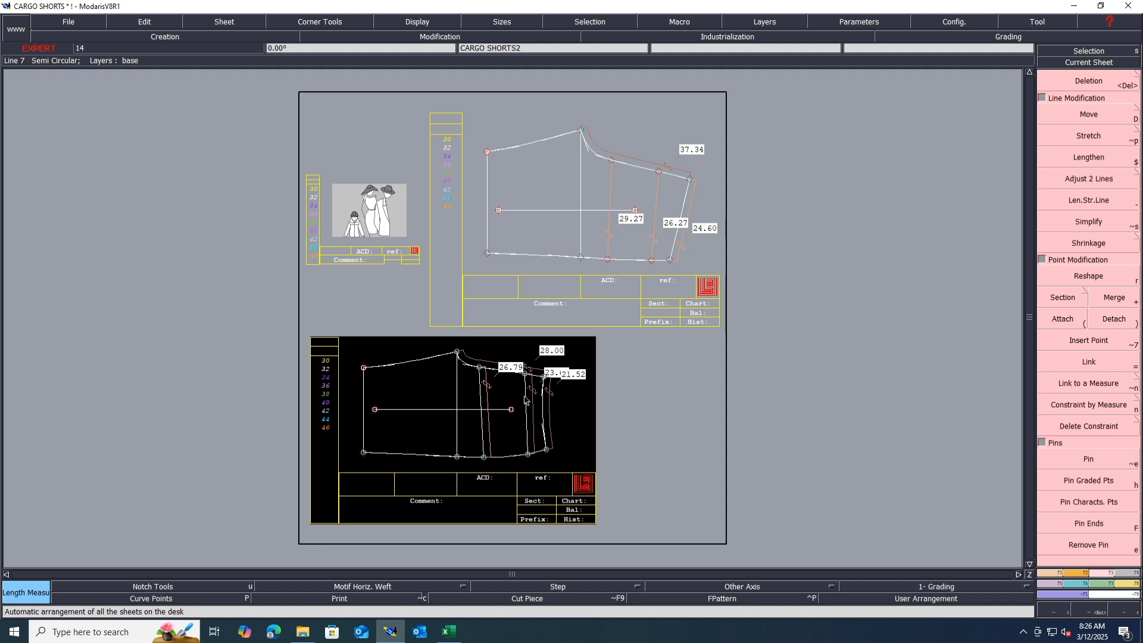
Reshape the crotch curve of CARGO SHORTS3 into a deeper curve by adjusting the tangents at the crotch point and the hip point.
left_click(640, 162)
key("Home")
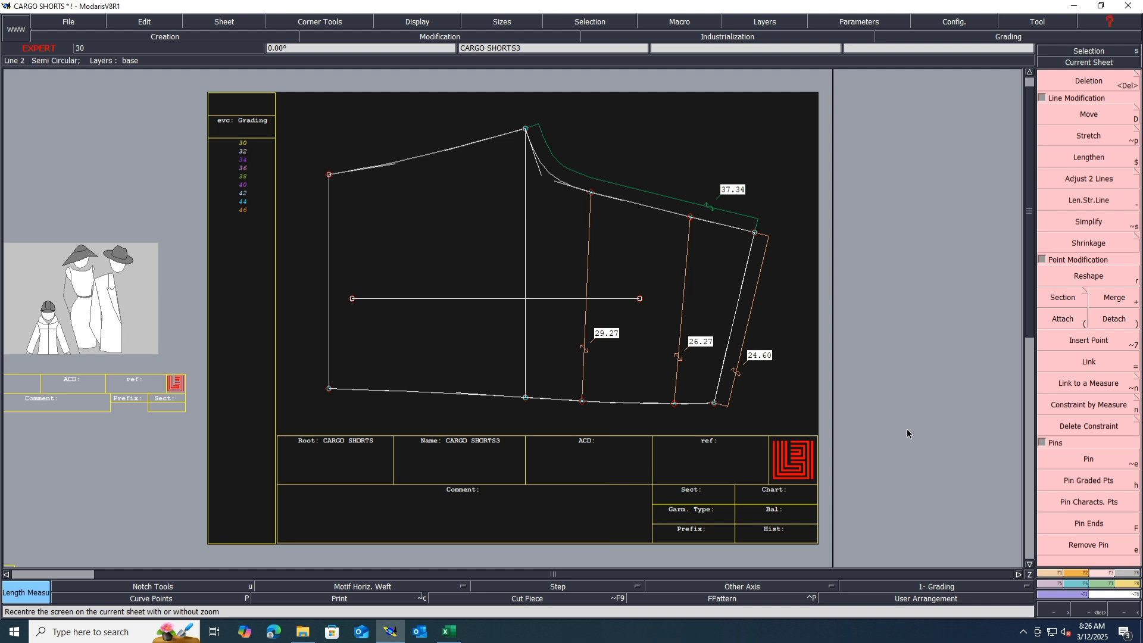
key("r")
key("Return")
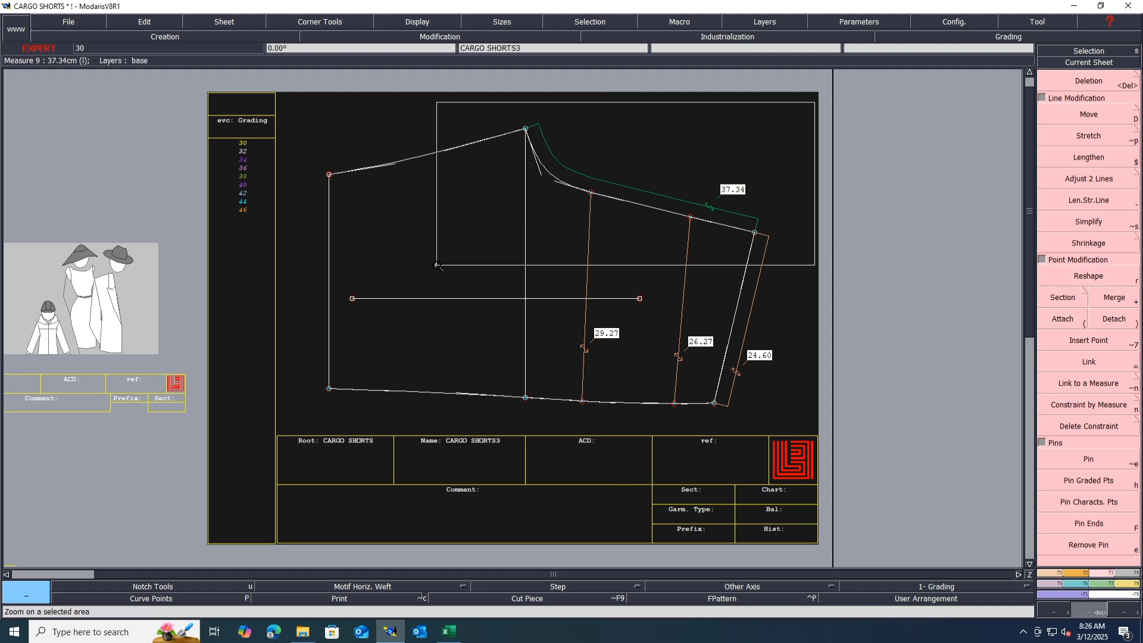
left_click(437, 265)
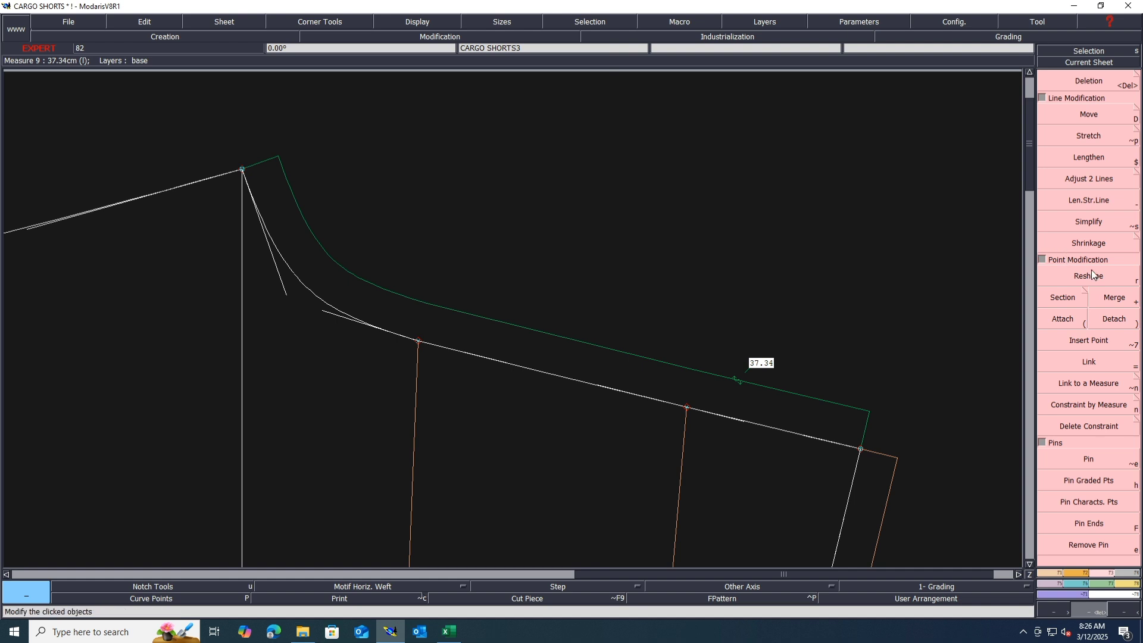
left_click(286, 296)
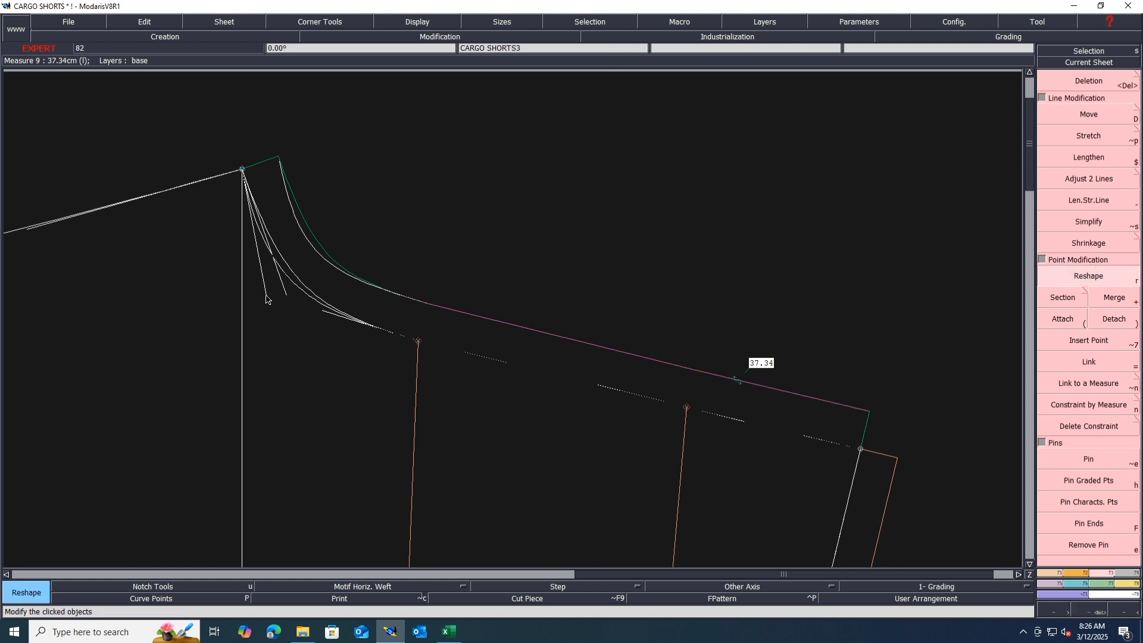
left_click(309, 318)
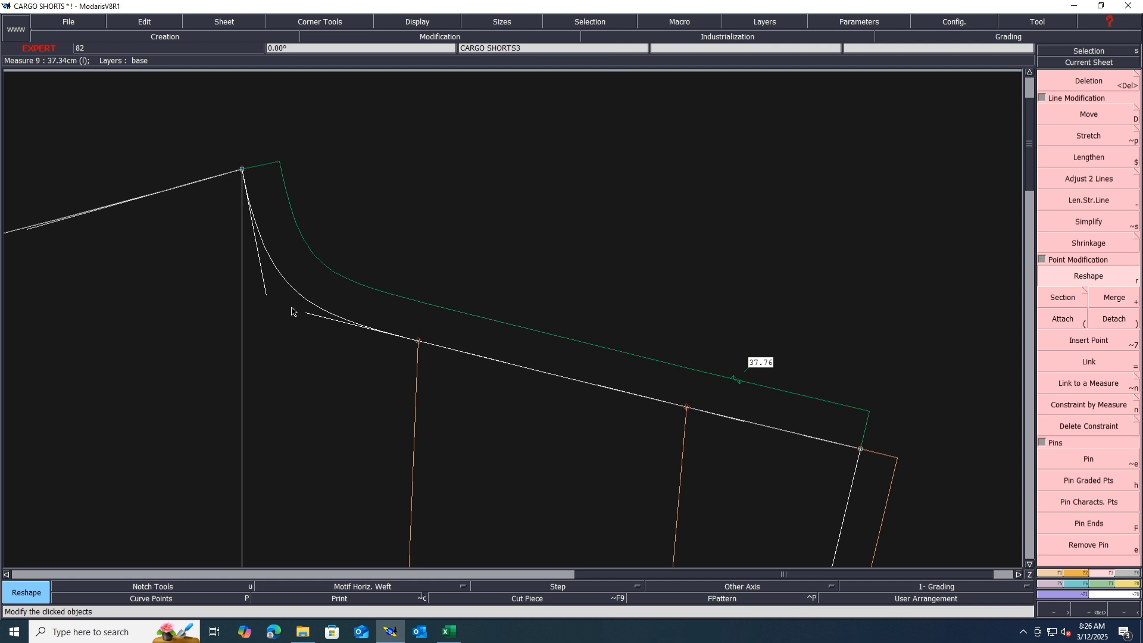
Deepen the crotch curve of CARGO SHORTS3 further by bringing the crotch-point tangent closer to the vertical crotch line.
left_click(260, 291)
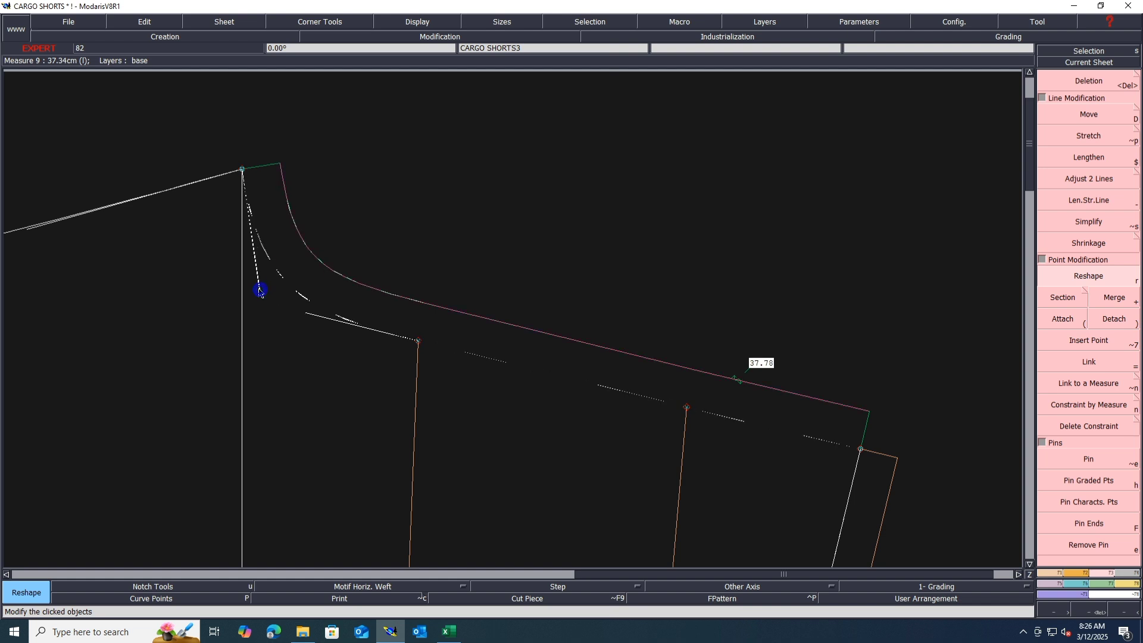
left_click(260, 292)
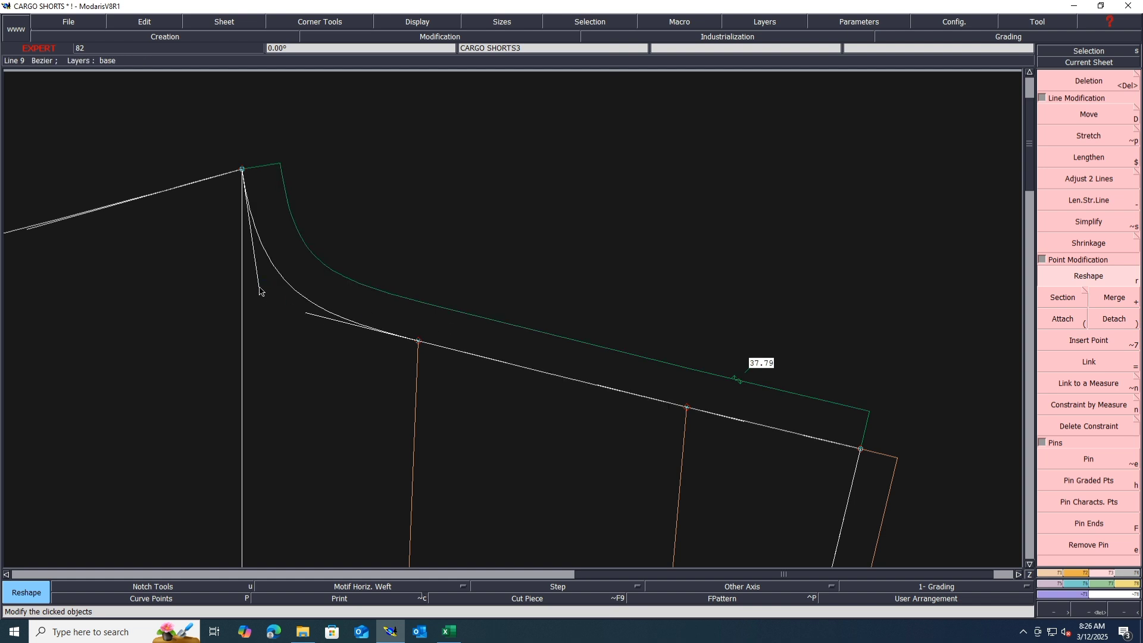
left_click(260, 291)
left_click(257, 293)
left_click(258, 293)
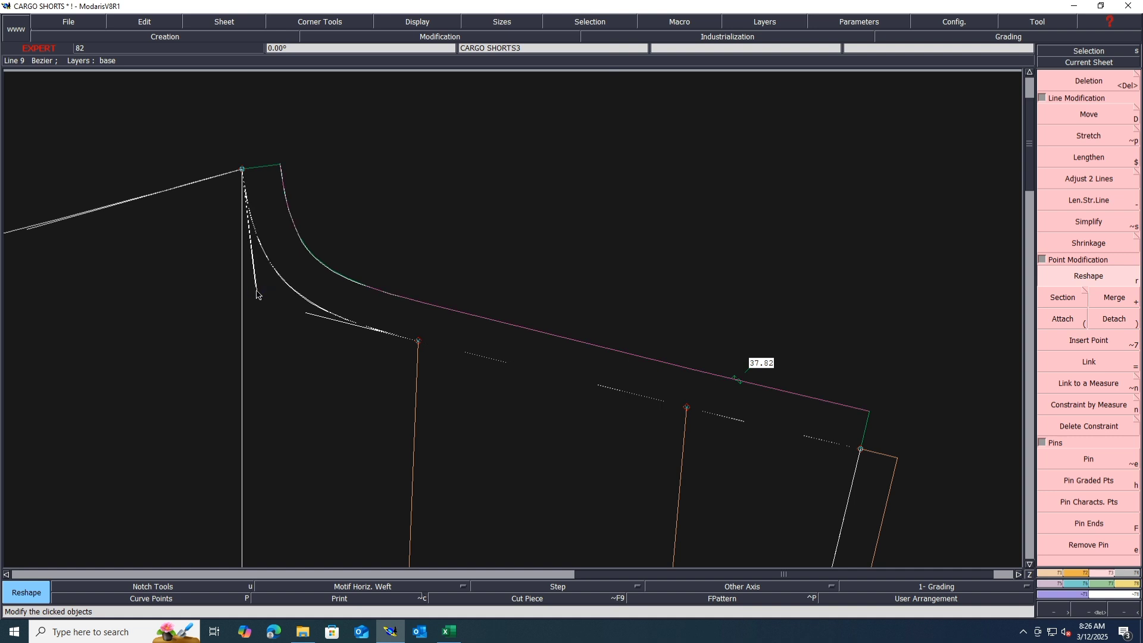
left_click(257, 294)
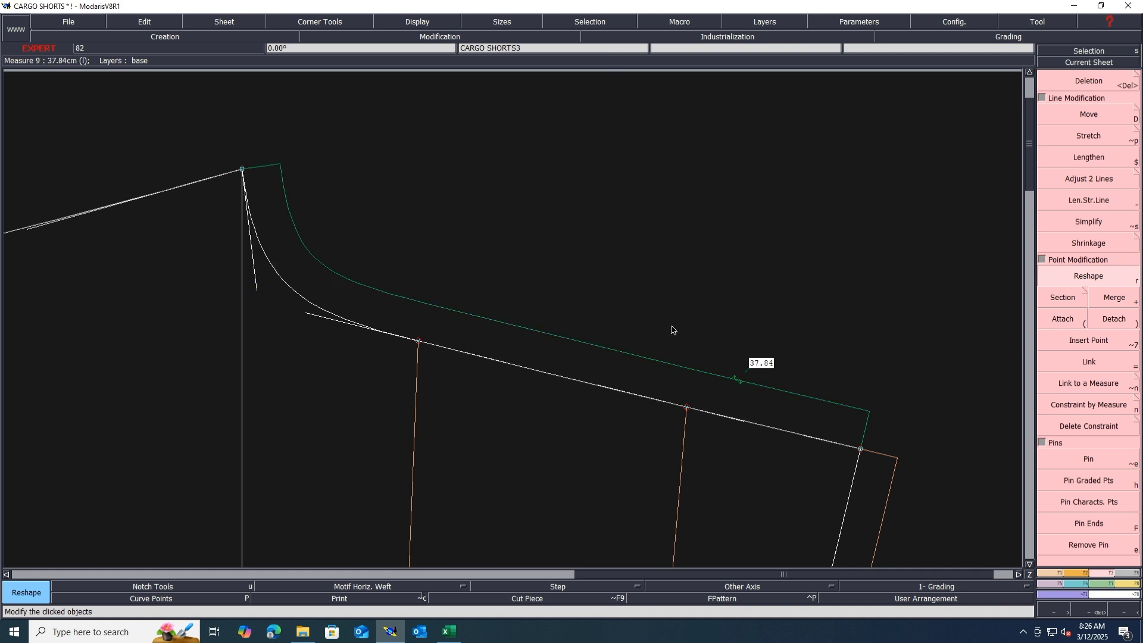
Move the waistline of CARGO SHORTS3 by 0.00 cm in X and -0.2 cm in Y.
key("Home")
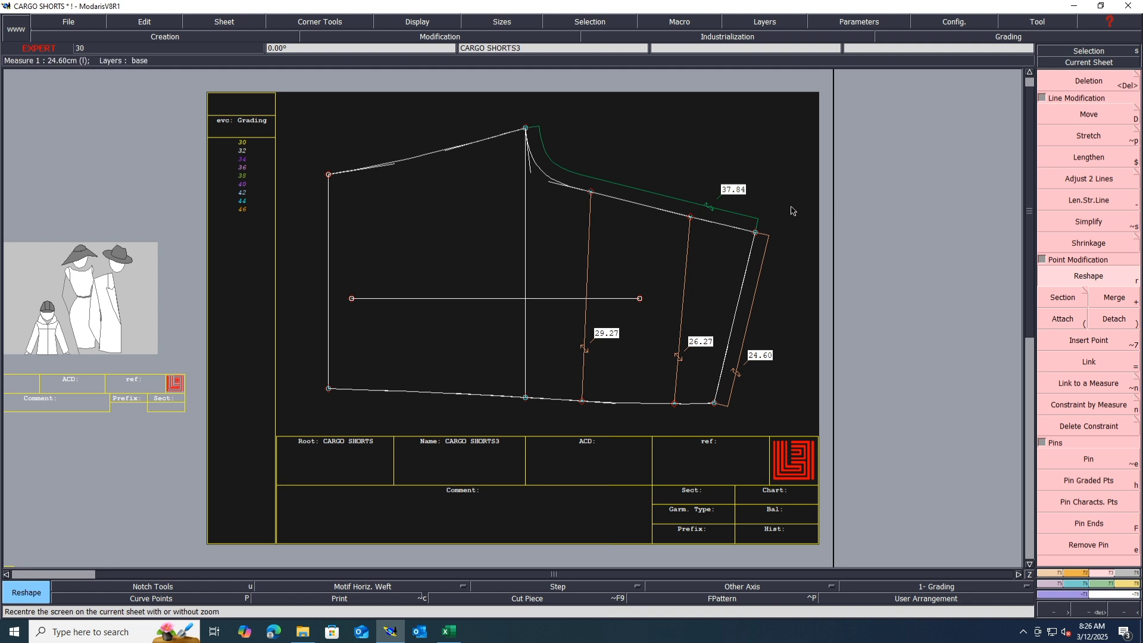
left_click_drag(794, 199, 714, 401)
left_click(1087, 119)
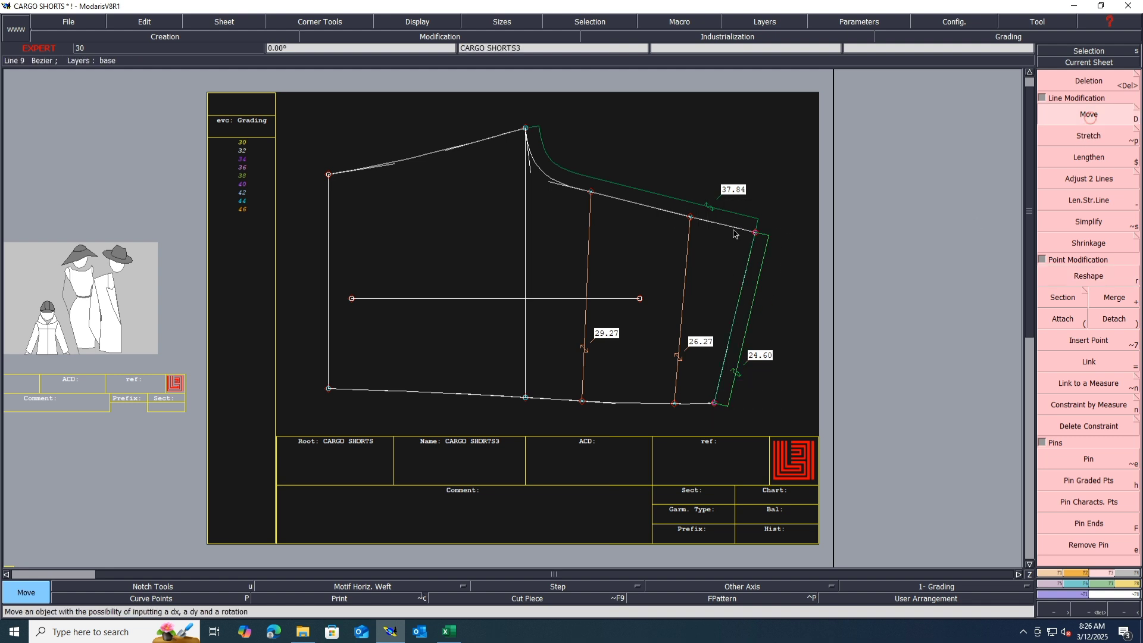
left_click(754, 232)
type("-")
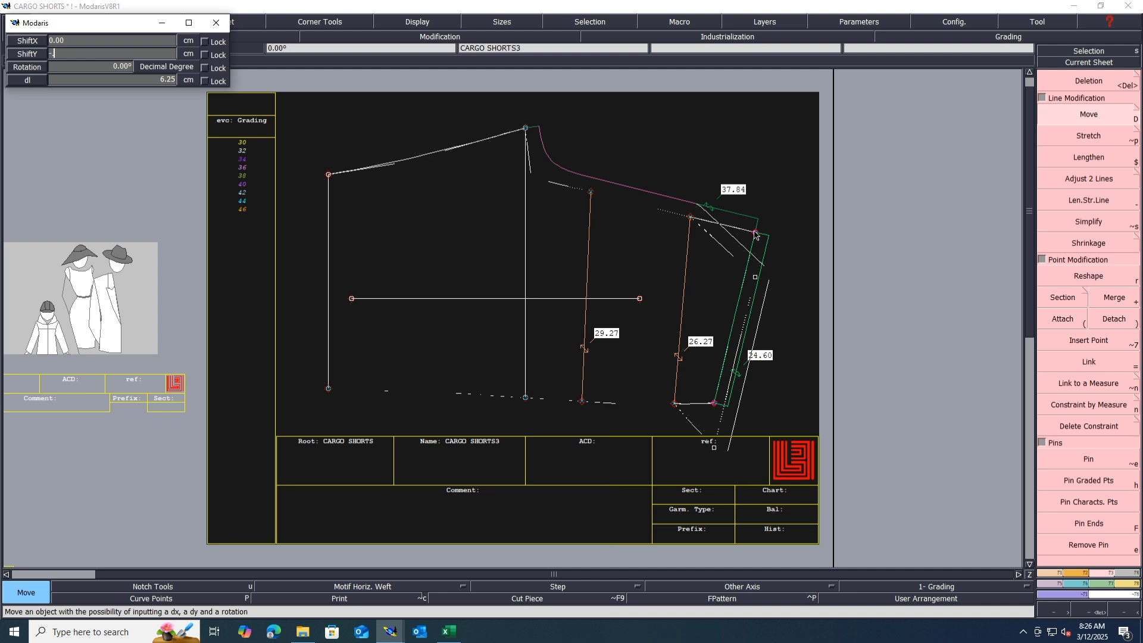
type(".2")
key("Return")
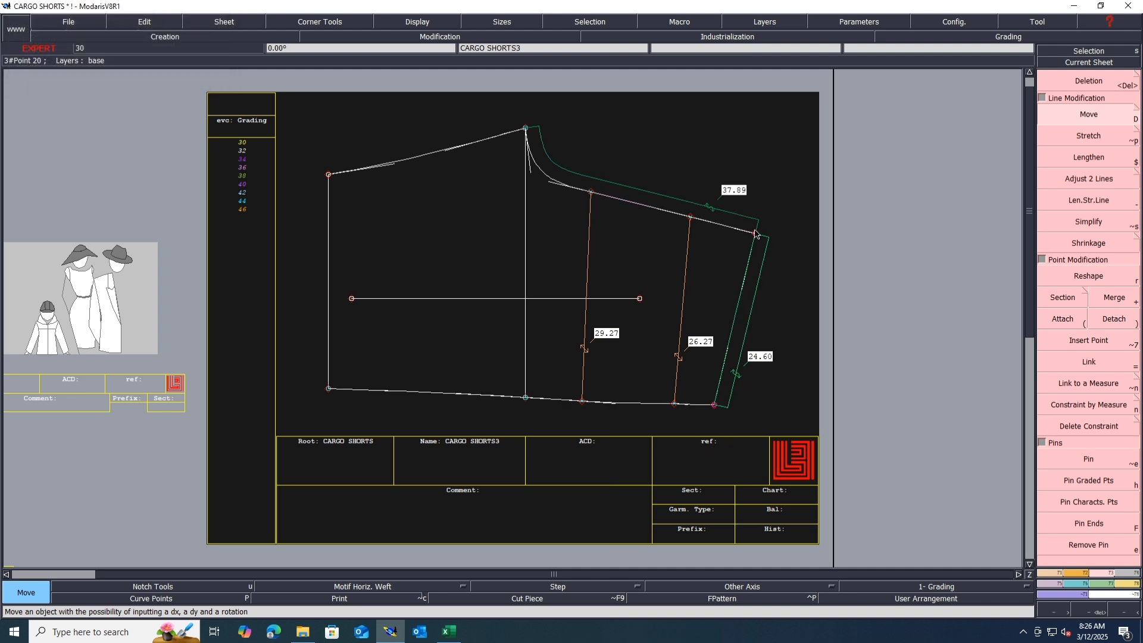
Move the waistline and high hip line of CARGO SHORTS3 together by -0.2 cm in Y.
left_click(789, 211)
scroll(646, 414, "up", 2)
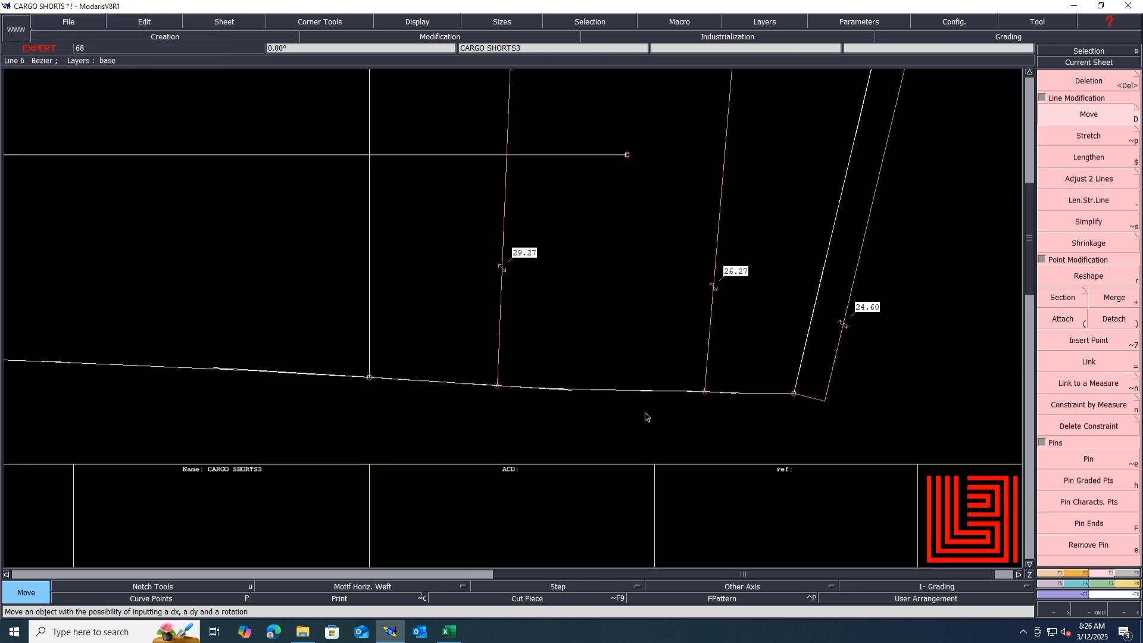
scroll(647, 415, "down", 2)
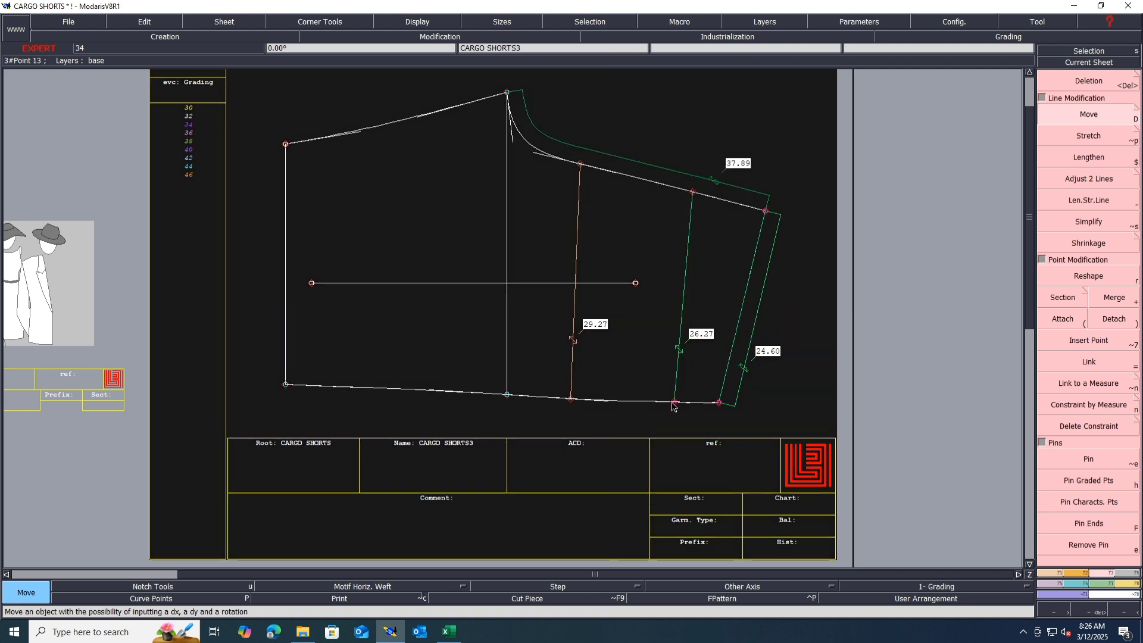
left_click(673, 403)
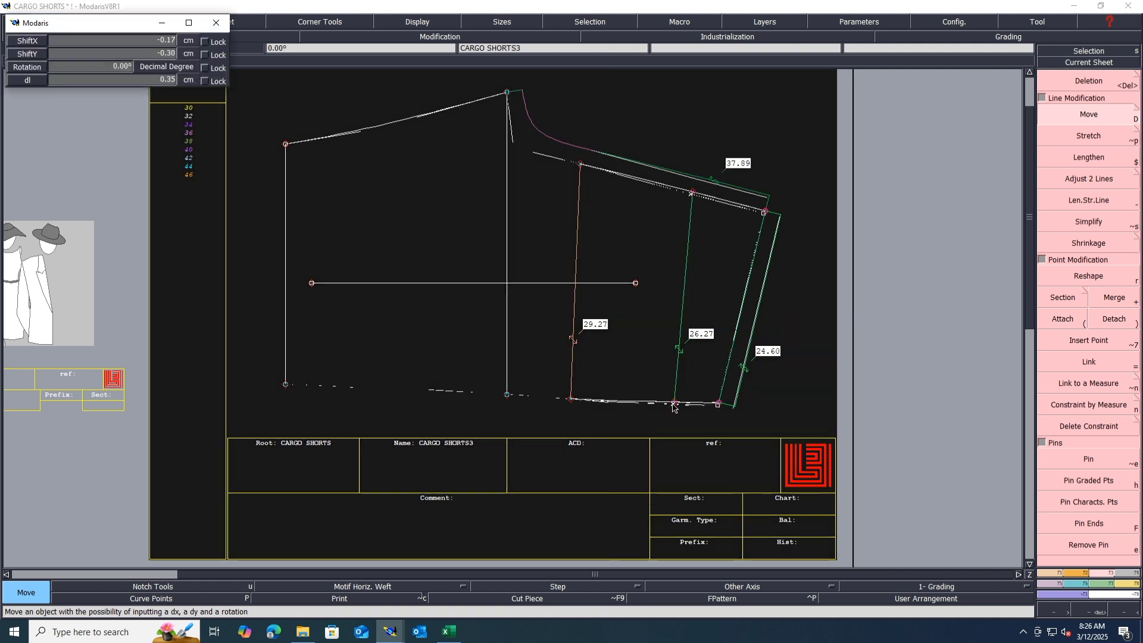
key("Down")
key("Down")
type("-.2")
key("Return")
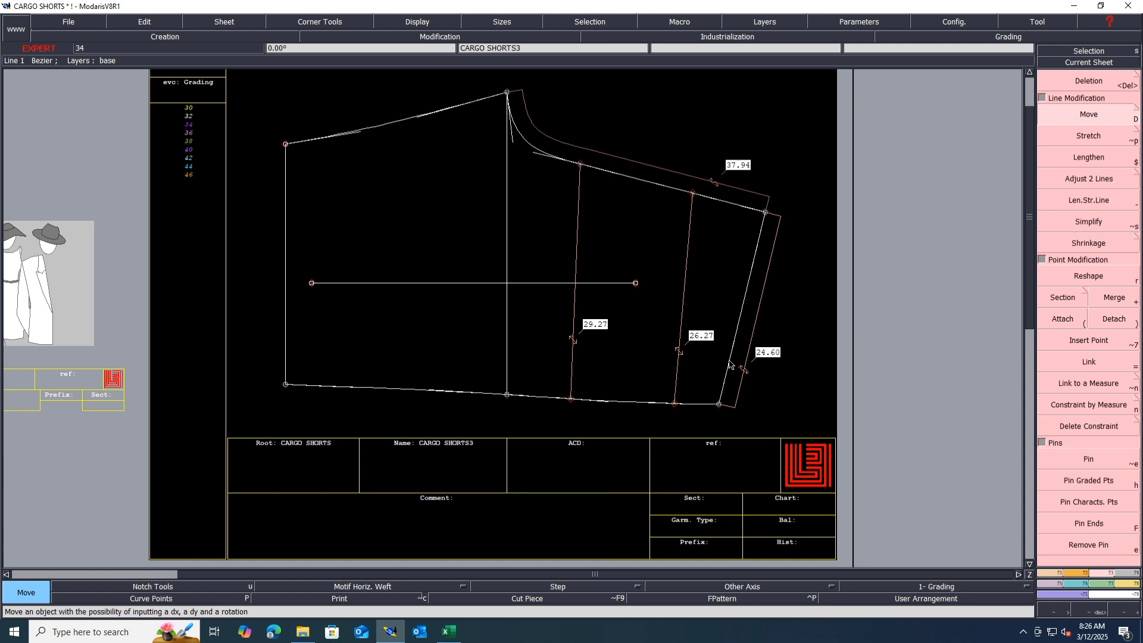
Reshape the side seam of CARGO SHORTS3 between the hip and high hip points into a smooth, nearly straight line.
scroll(640, 411, "up", 2)
scroll(636, 411, "up", 1)
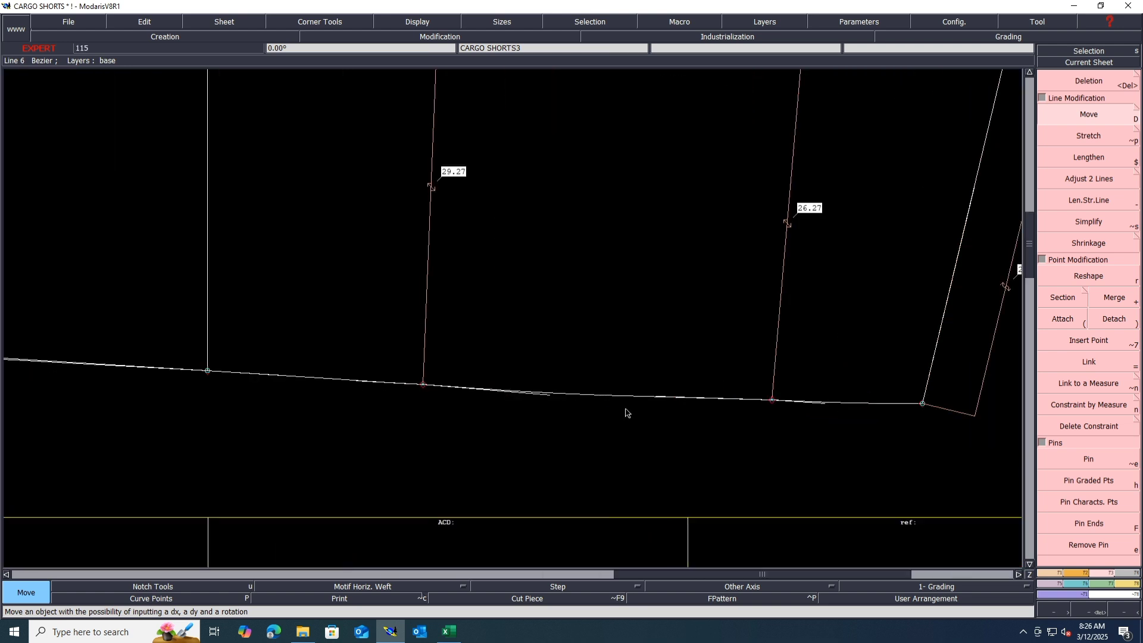
left_click(1082, 277)
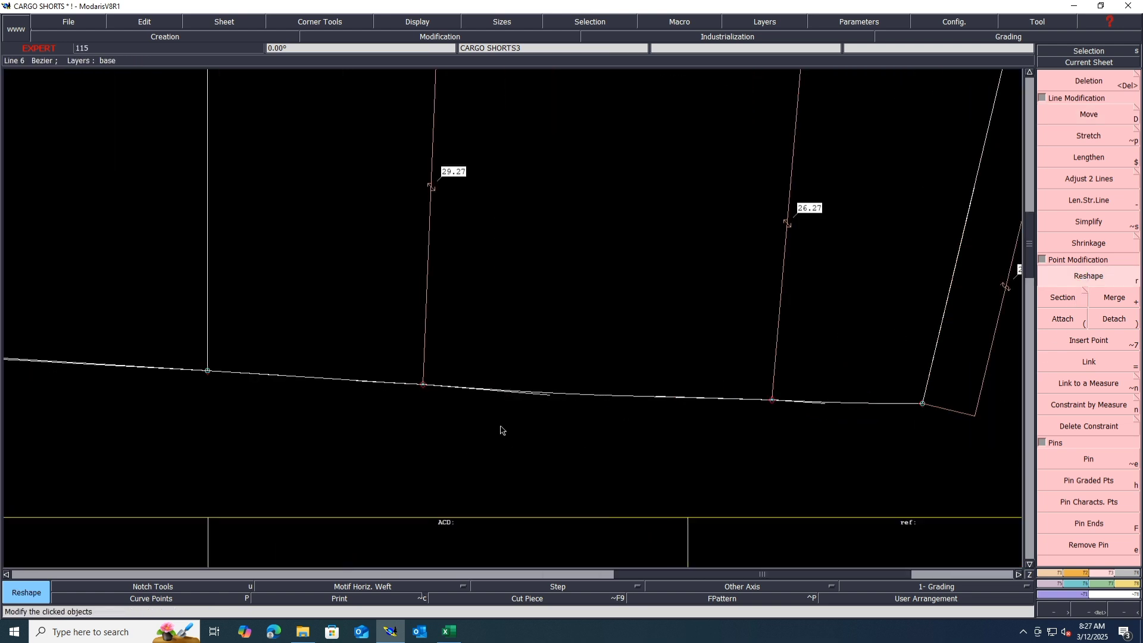
scroll(546, 406, "up", 1)
left_click(547, 391)
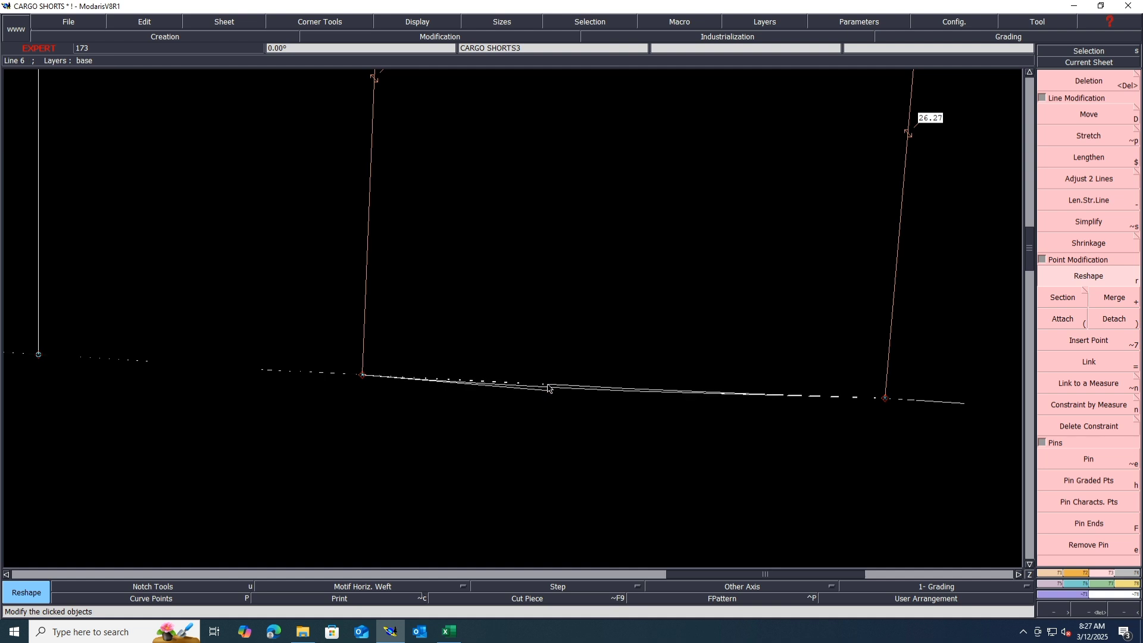
left_click(547, 386)
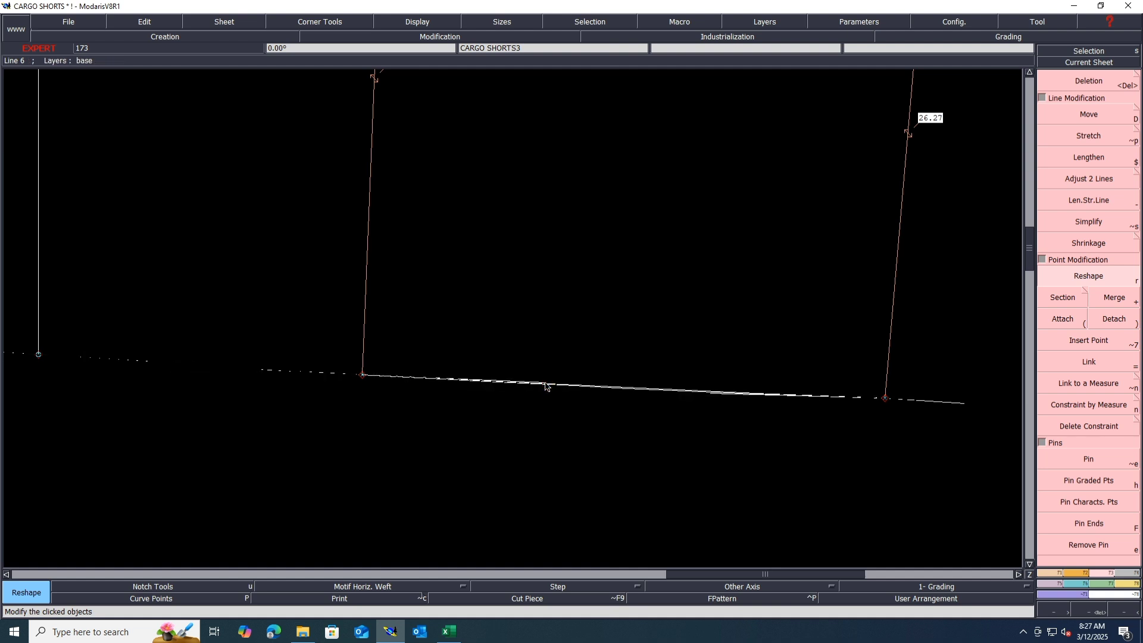
scroll(596, 384, "down", 1)
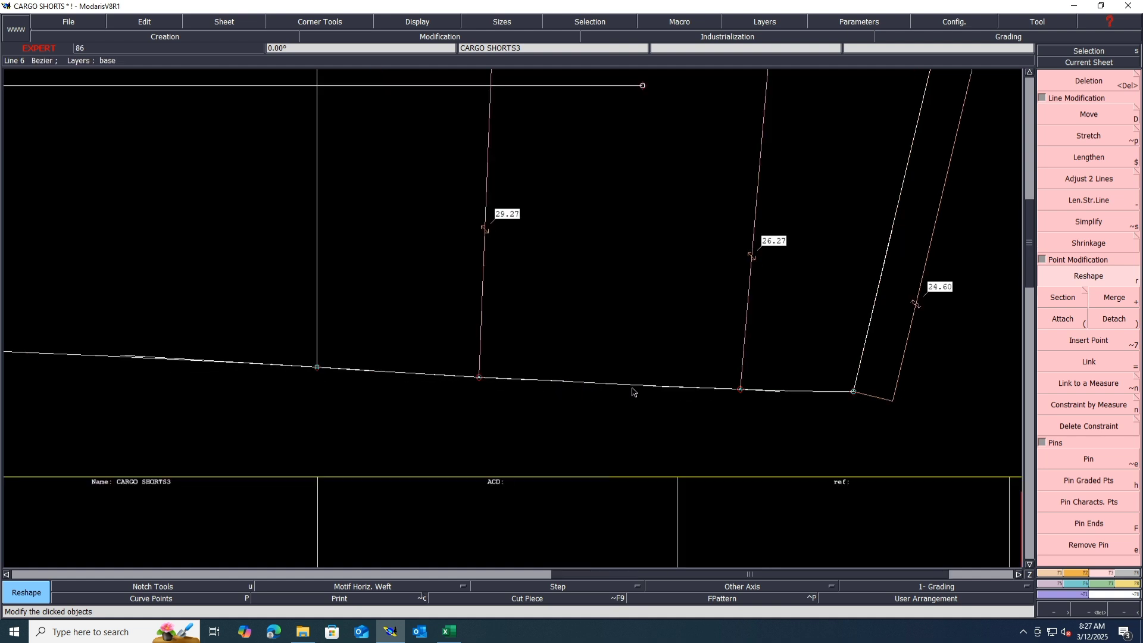
scroll(572, 388, "up", 1)
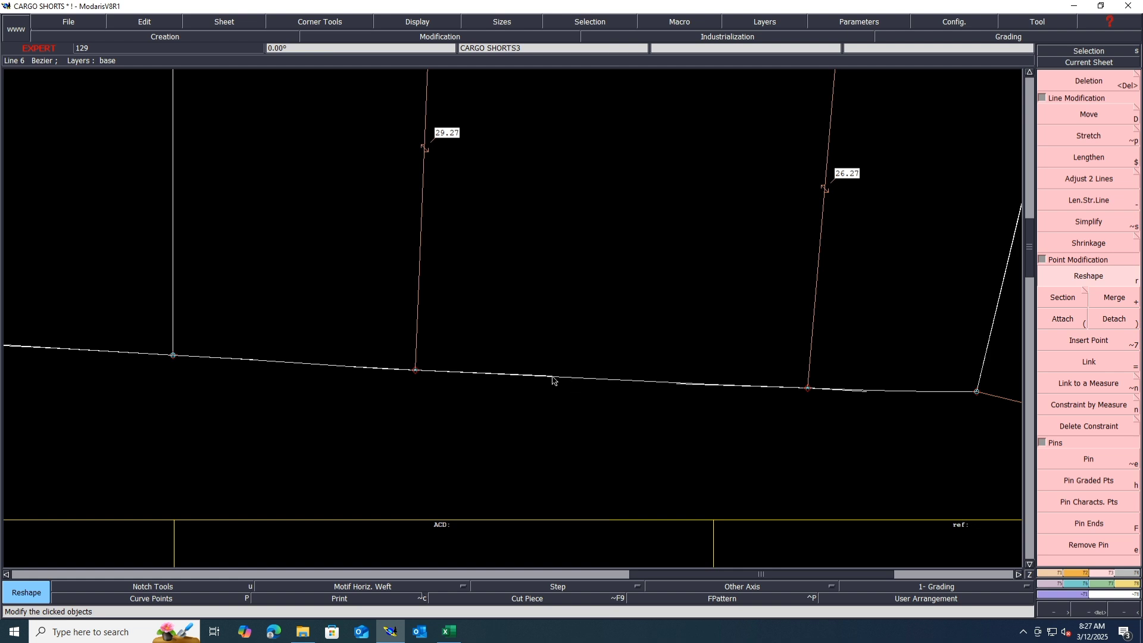
left_click(554, 381)
left_click(558, 379)
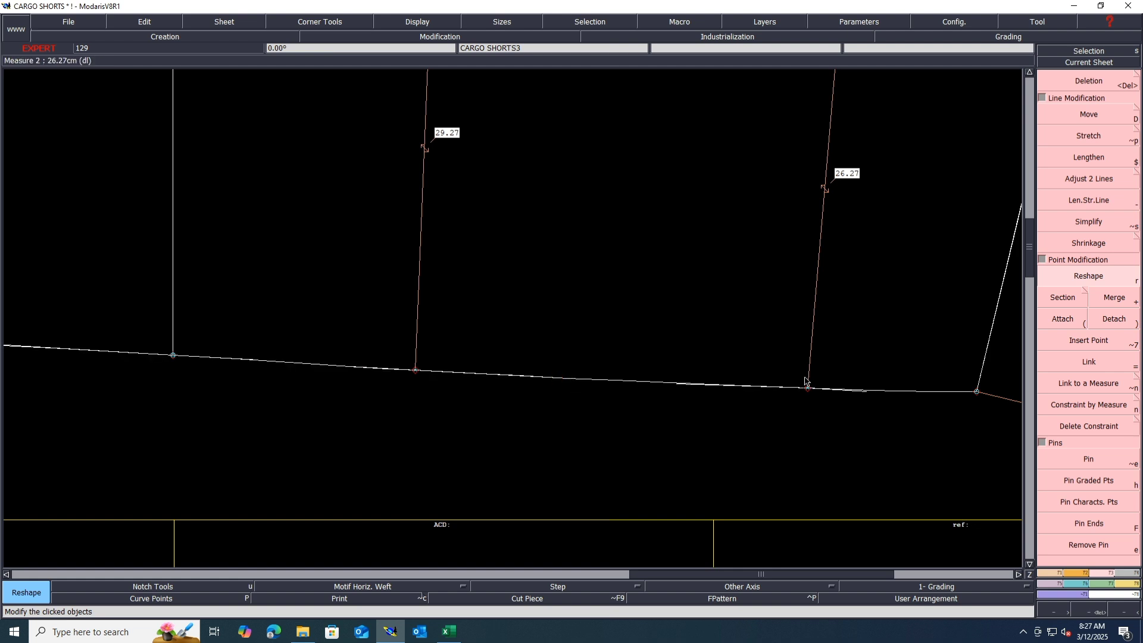
Smooth the side seam of CARGO SHORTS3 between the high hip and waist points by adjusting its tangents.
scroll(733, 390, "down", 1)
scroll(840, 385, "up", 3)
scroll(841, 385, "up", 1)
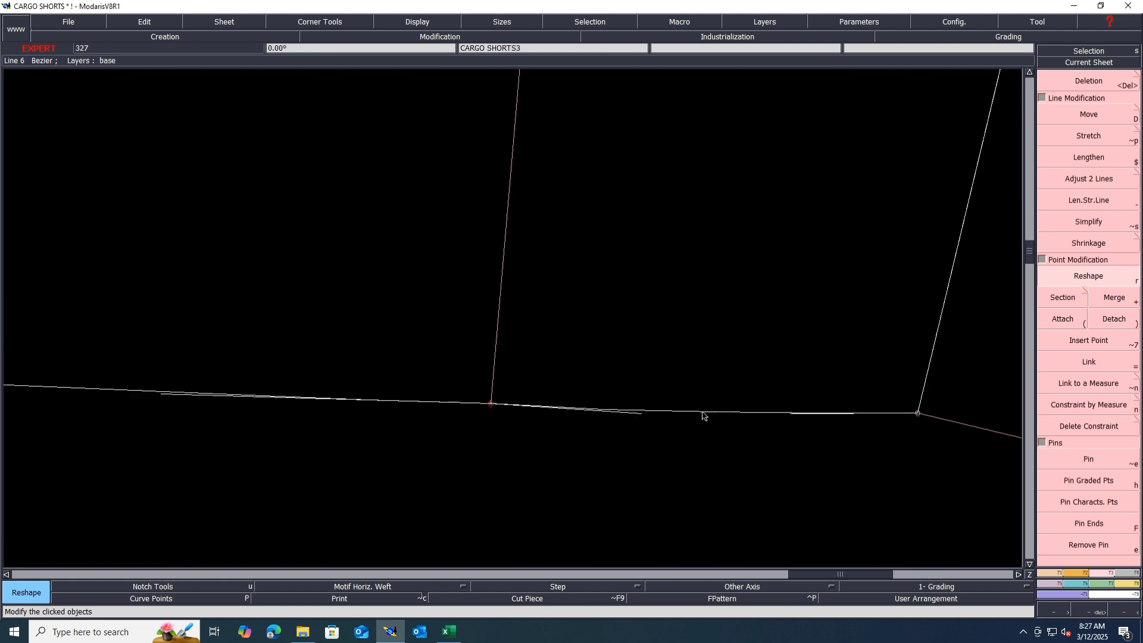
left_click(650, 413)
left_click(660, 407)
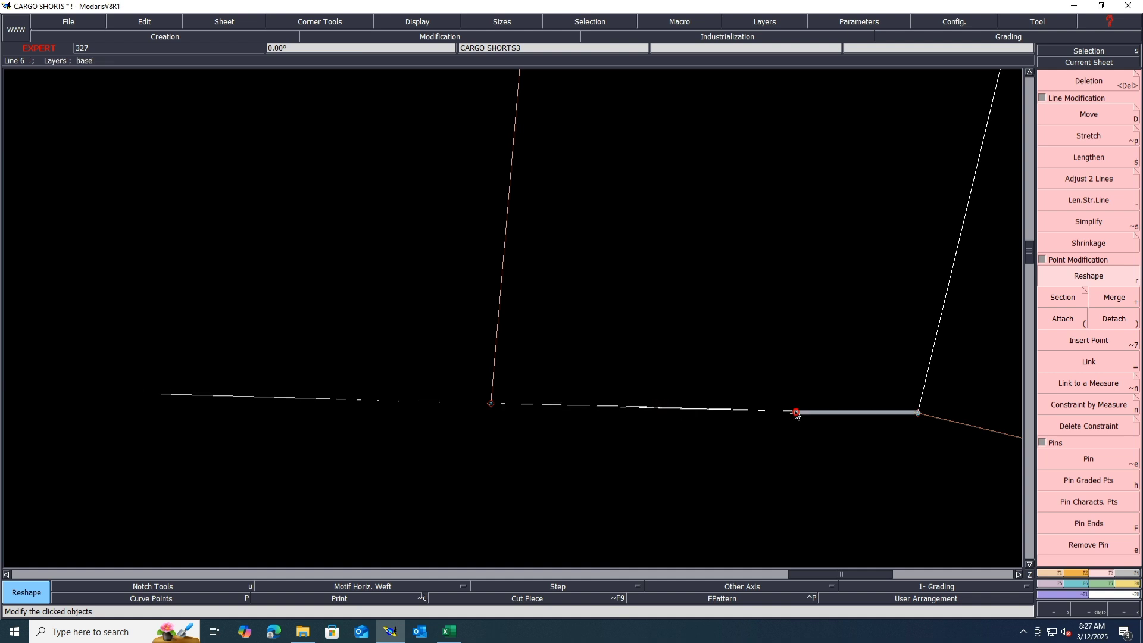
scroll(839, 393, "down", 1)
scroll(706, 416, "down", 1)
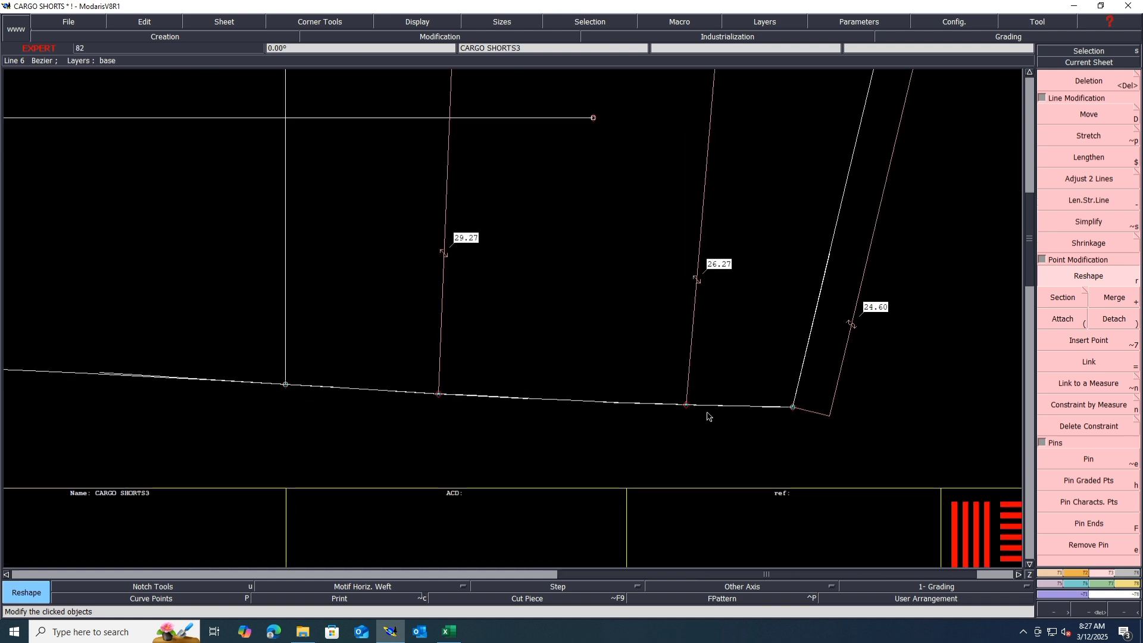
Reshape the tangent on the hem side of the crotch line so the lower side seam of CARGO SHORTS3 runs smoothly.
scroll(709, 416, "down", 1)
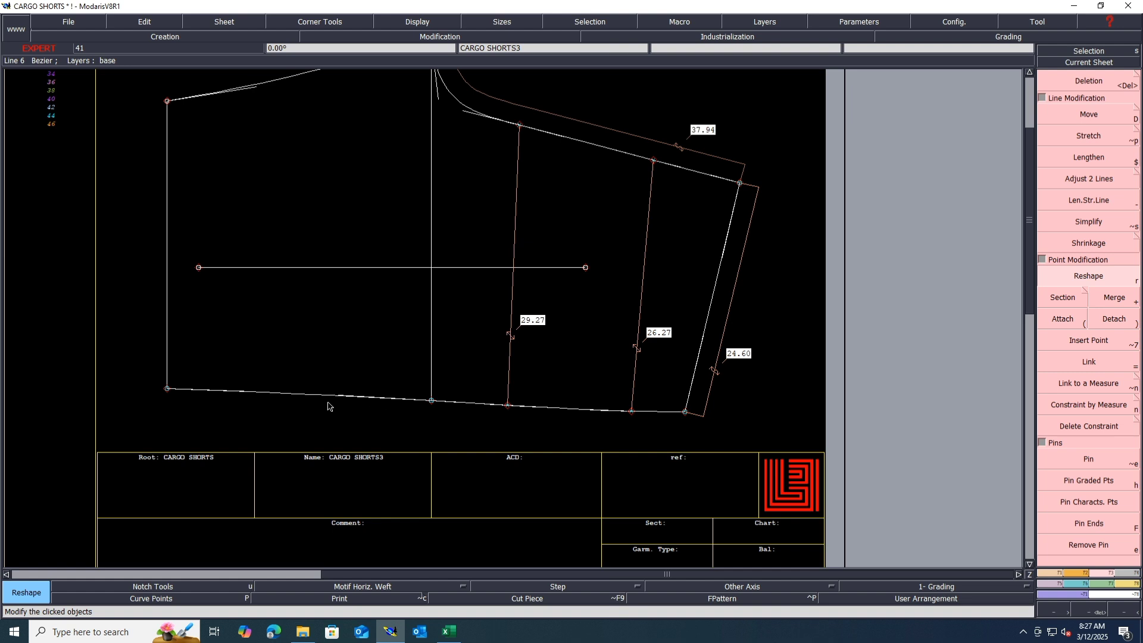
scroll(328, 406, "up", 1)
scroll(328, 397, "down", 1)
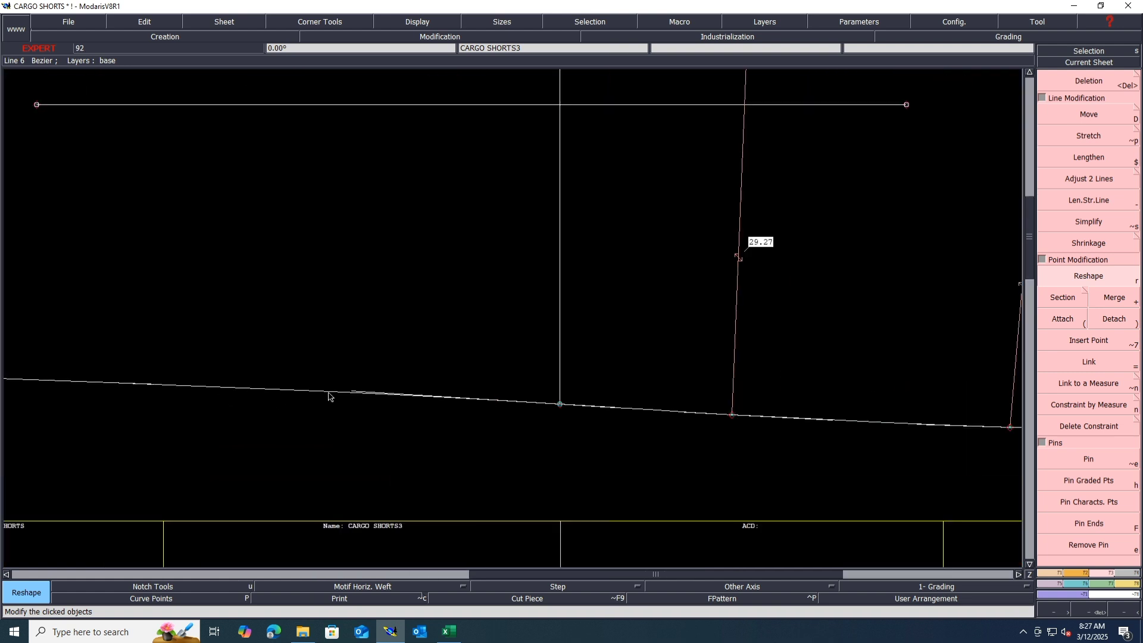
scroll(366, 399, "down", 1)
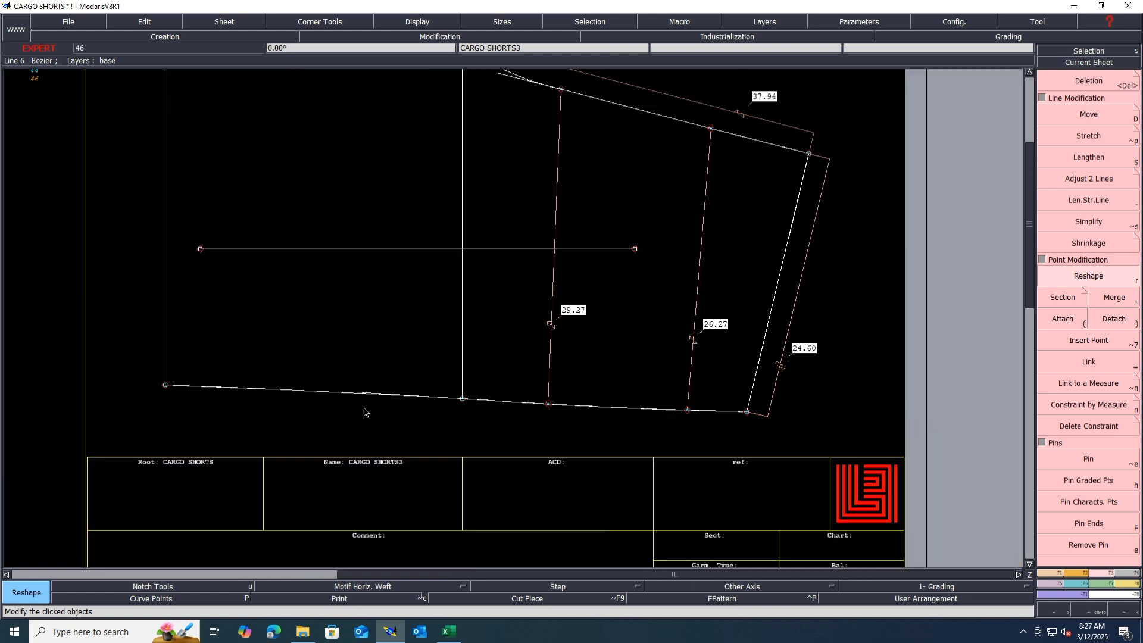
scroll(375, 400, "up", 2)
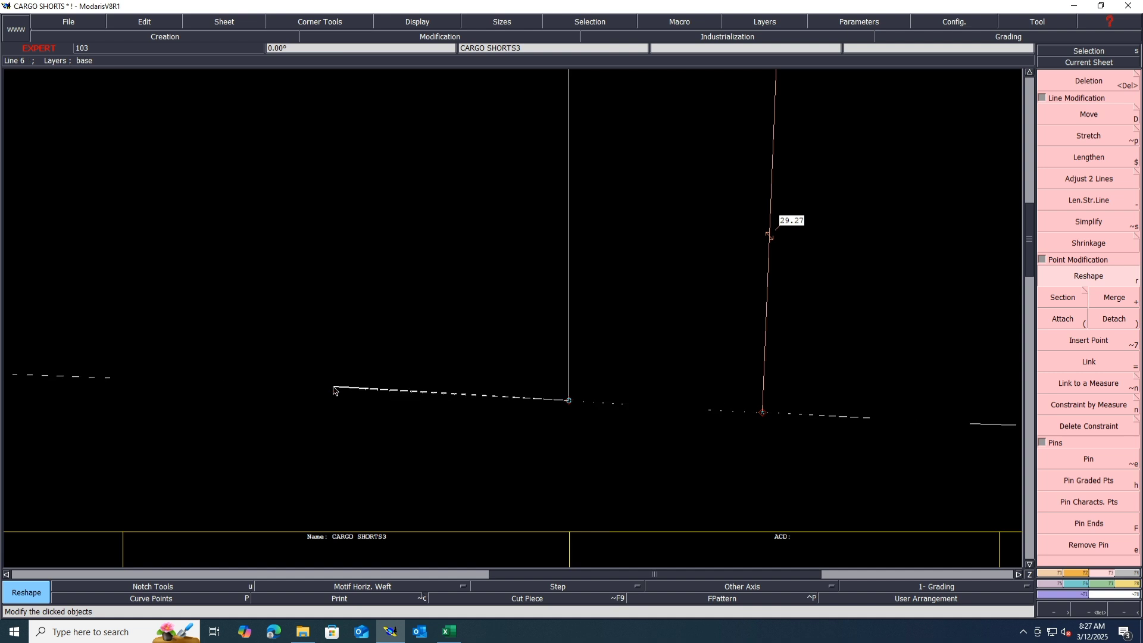
scroll(357, 386, "down", 3)
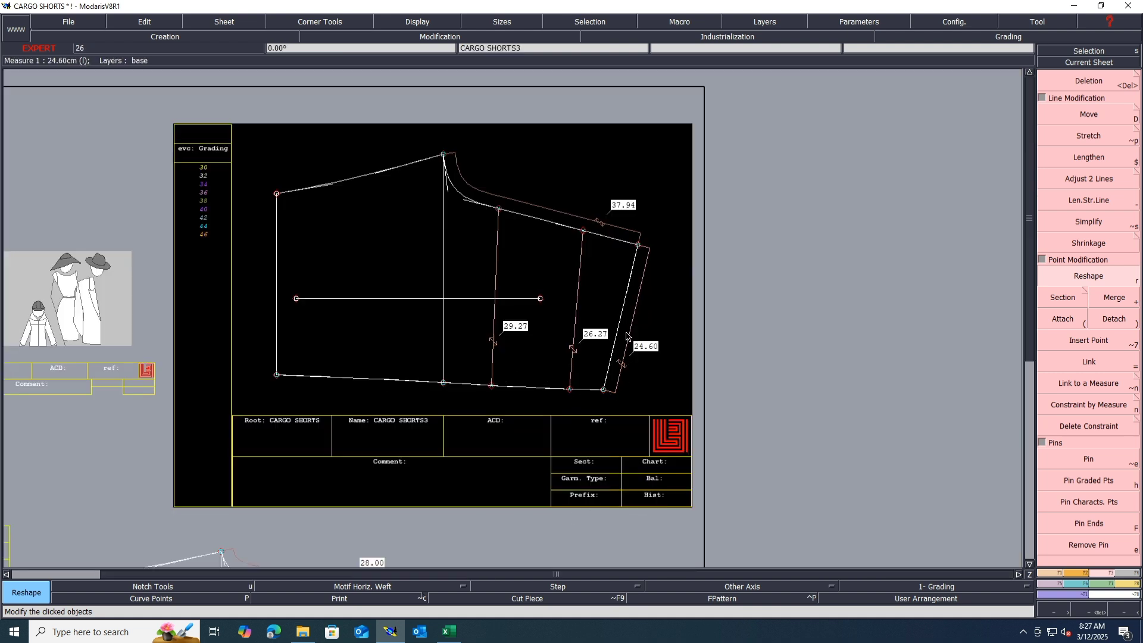
Add dynamic length measures along the full side seams of CARGO SHORTS2 and CARGO SHORTS3.
scroll(606, 400, "down", 2)
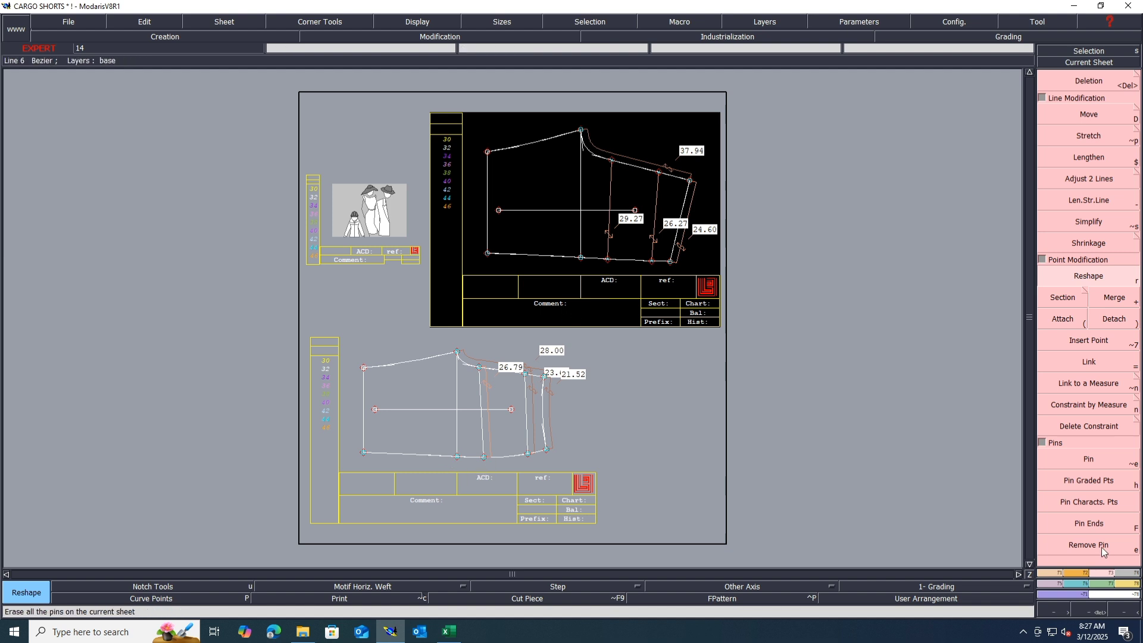
left_click(1126, 585)
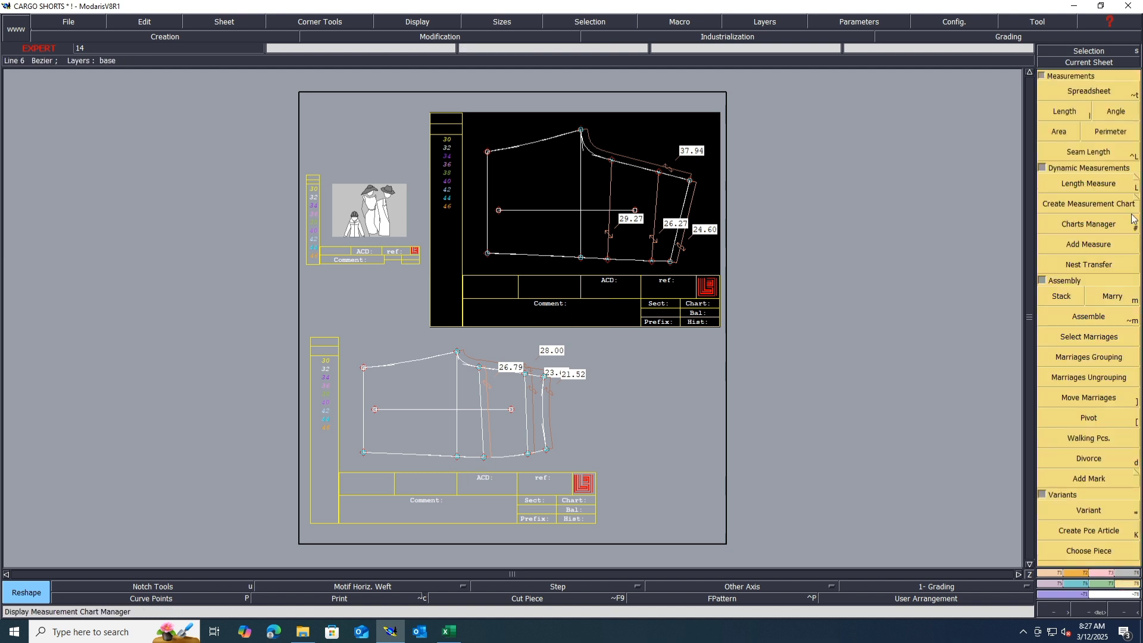
left_click(1111, 184)
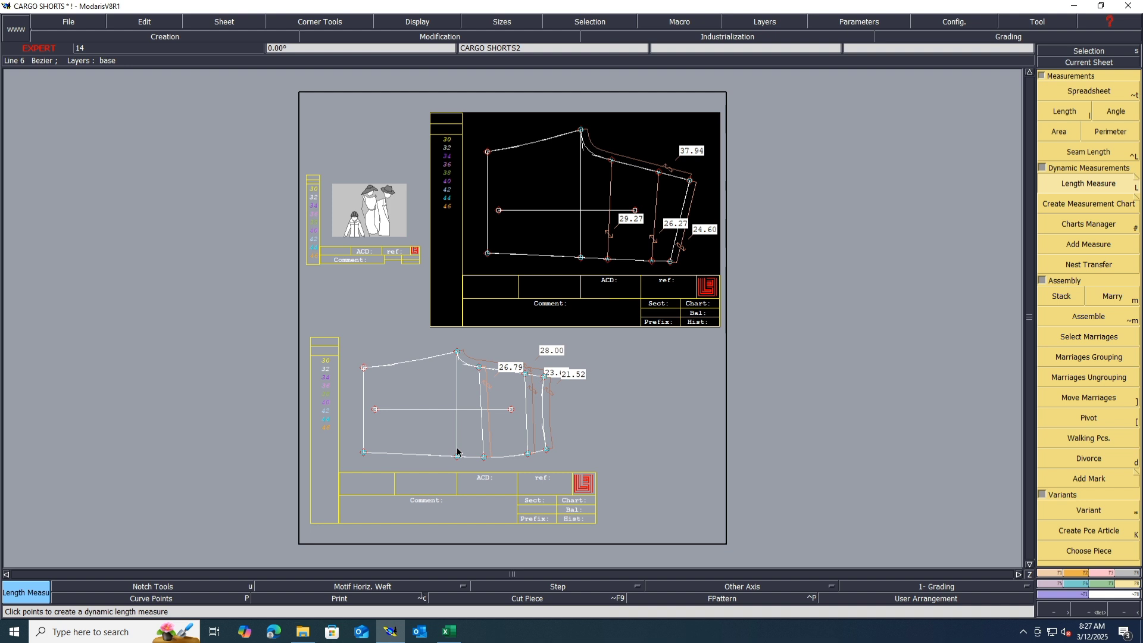
left_click(424, 457)
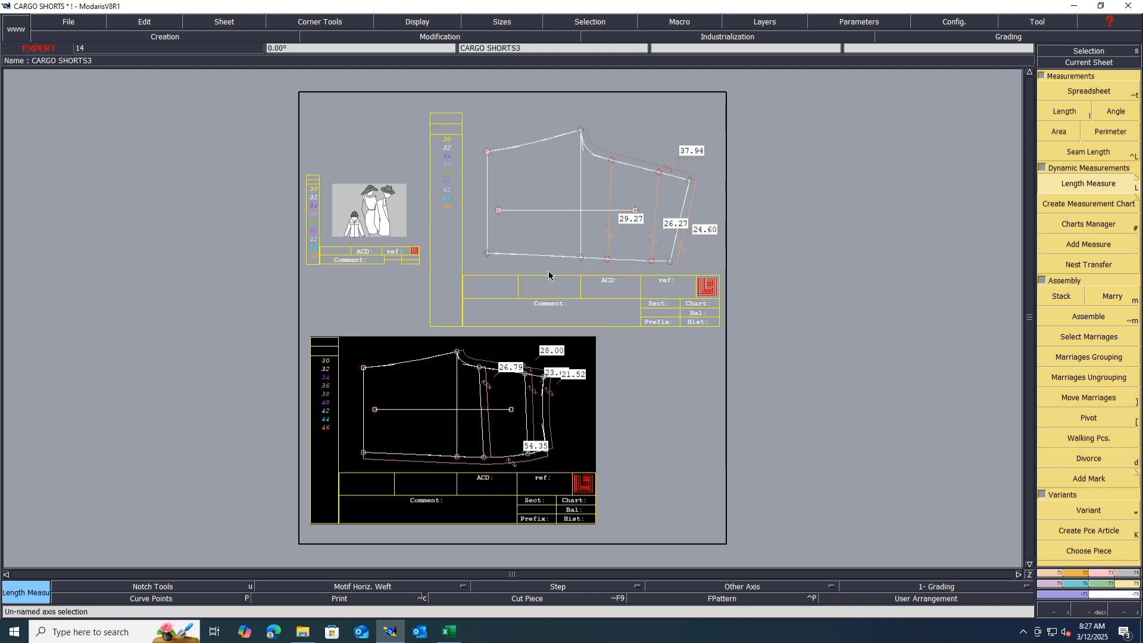
left_click(540, 257)
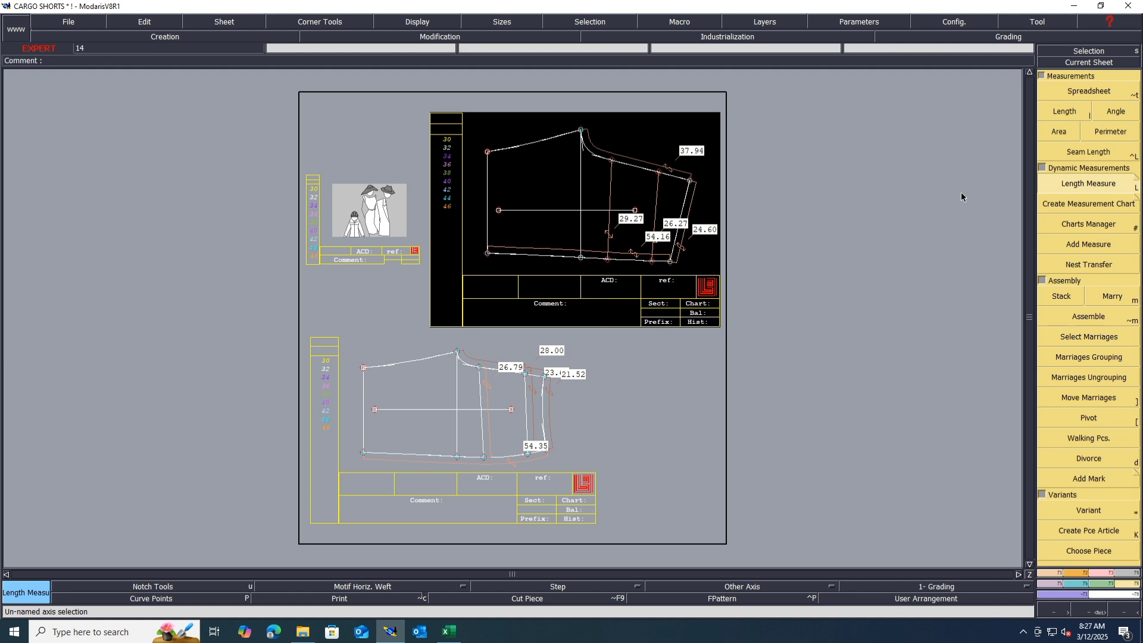
Move the side-seam waist point of CARGO SHORTS3 by 0.20 cm in X and 0.00 cm in Y to lengthen the side seam.
left_click(1101, 573)
left_click(1089, 114)
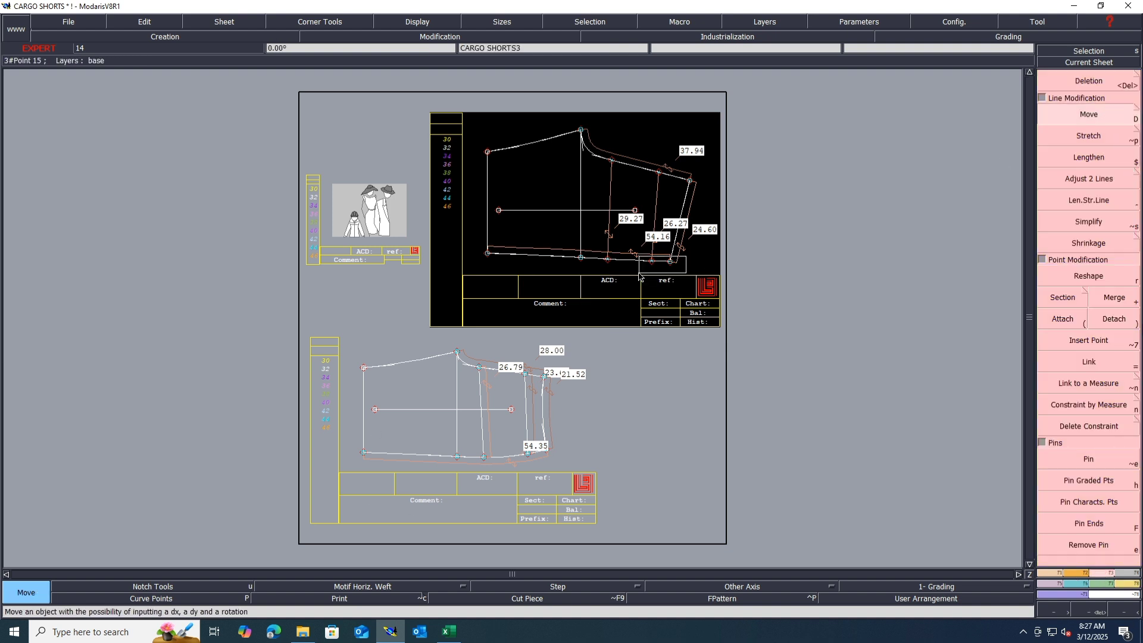
left_click(671, 262)
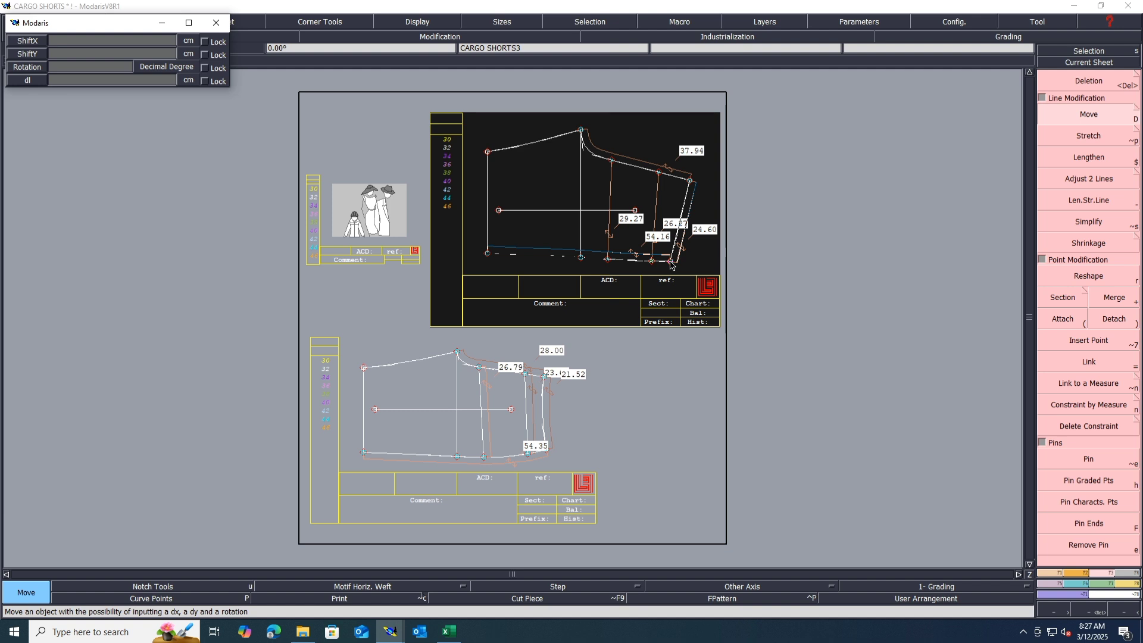
key("Down")
key("Down")
type(".2")
key("Return")
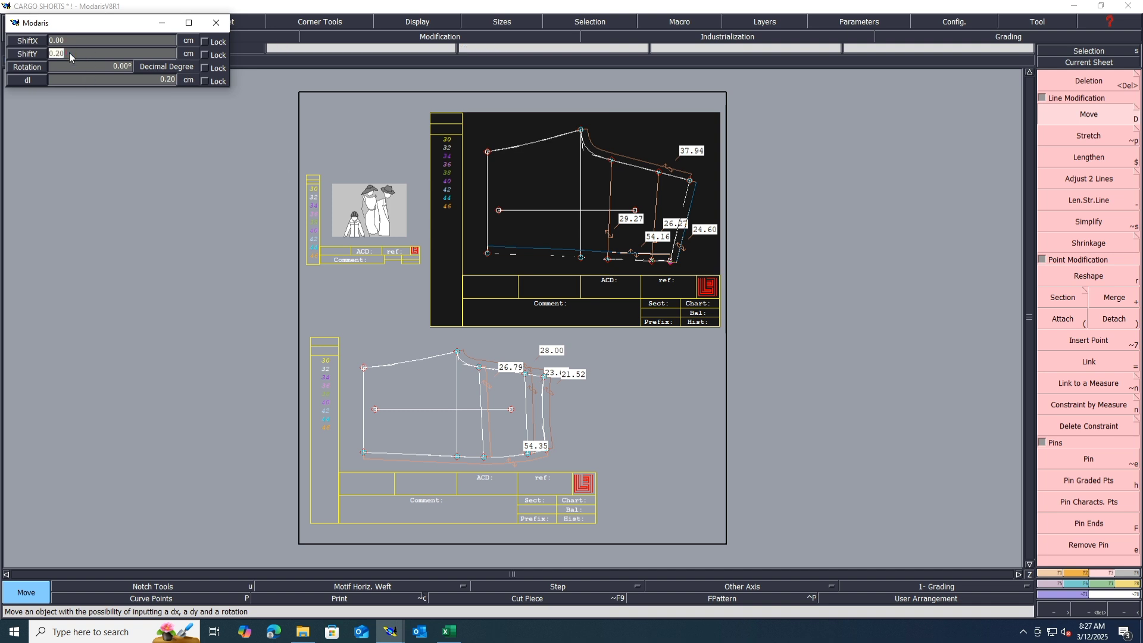
key("Return")
type(".2")
key("Return")
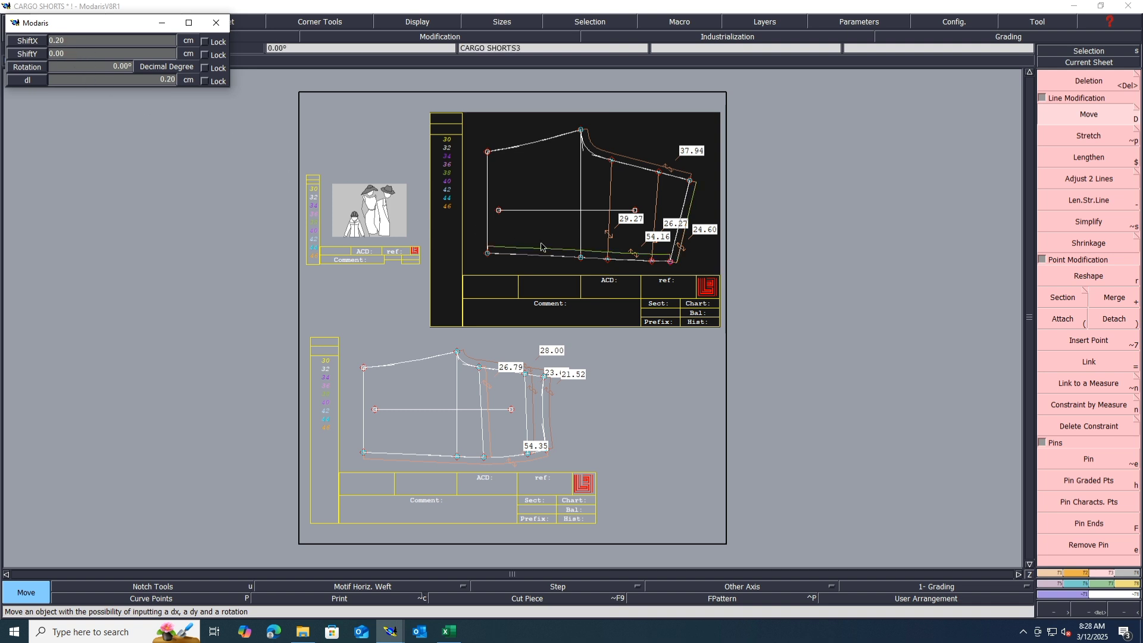
key("Return")
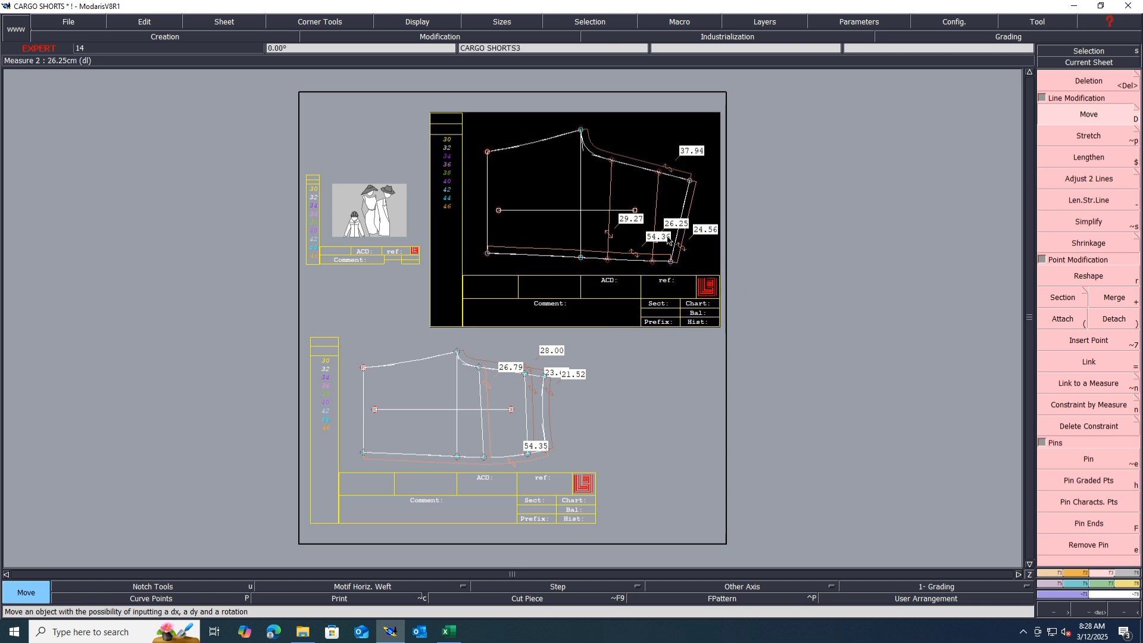
Save the CARGO SHORTS model, continuing past the validation warning.
scroll(684, 247, "up", 2)
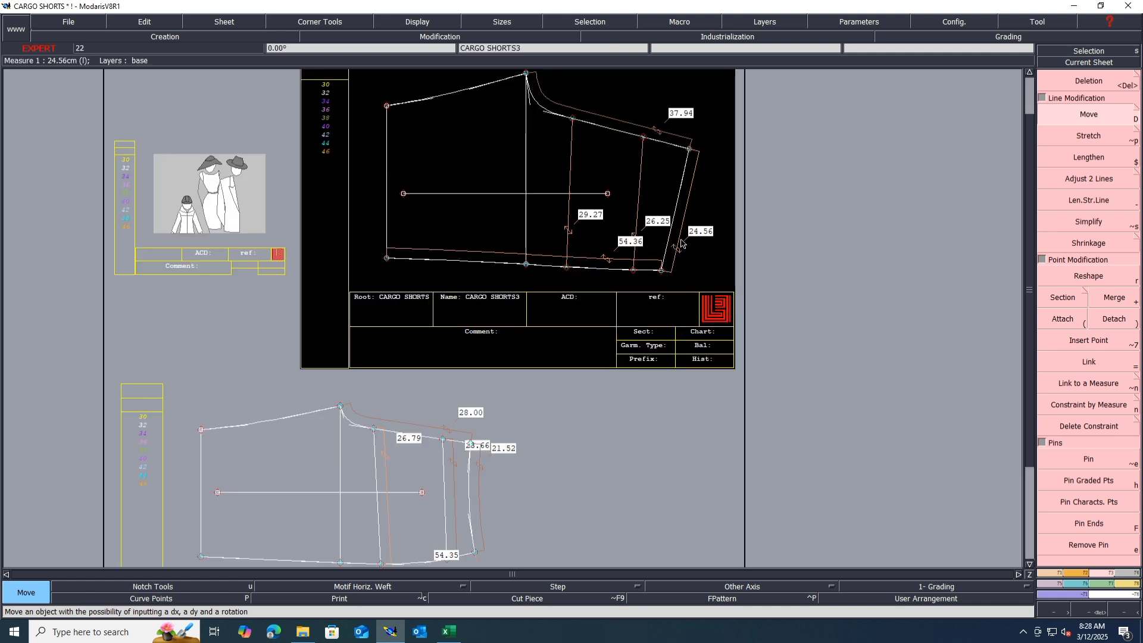
key("ctrl+s")
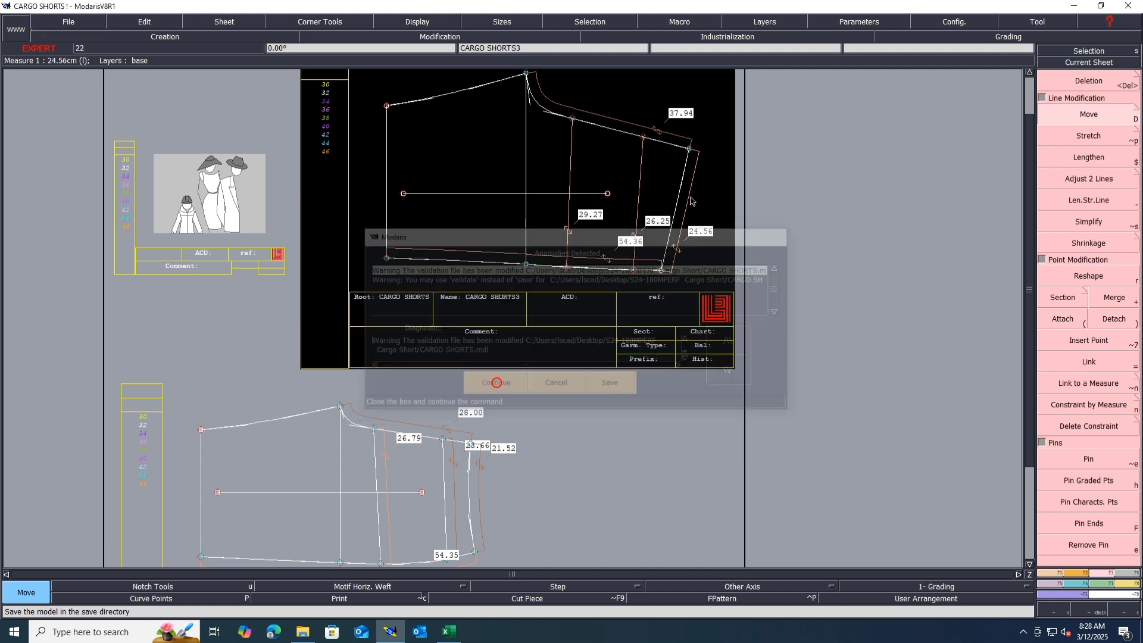
left_click(509, 381)
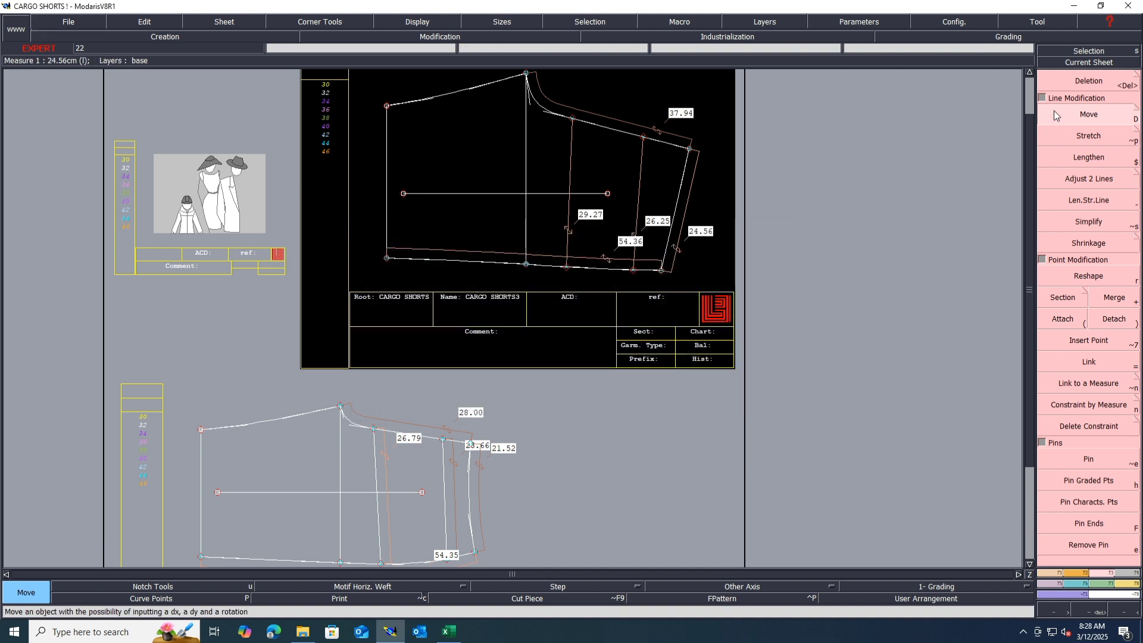
Narrow the waist of CARGO SHORTS3 by shifting its rise-end point -0.25 cm and its side-seam point 0.25 cm in Y.
left_click(689, 150)
type("-.25")
key("Return")
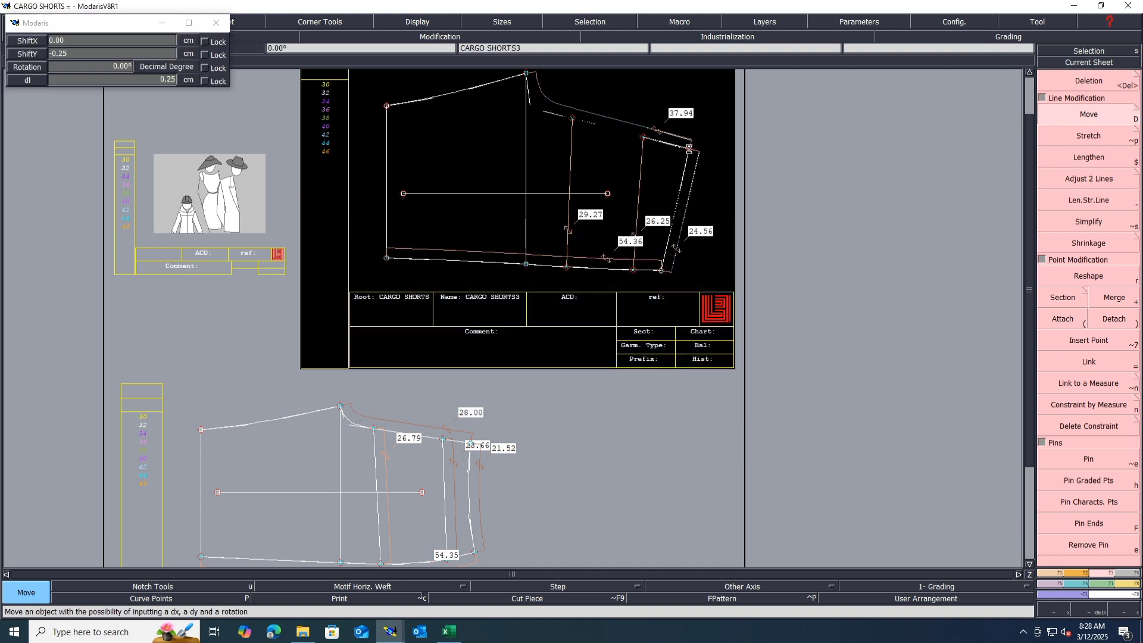
scroll(660, 275, "up", 2)
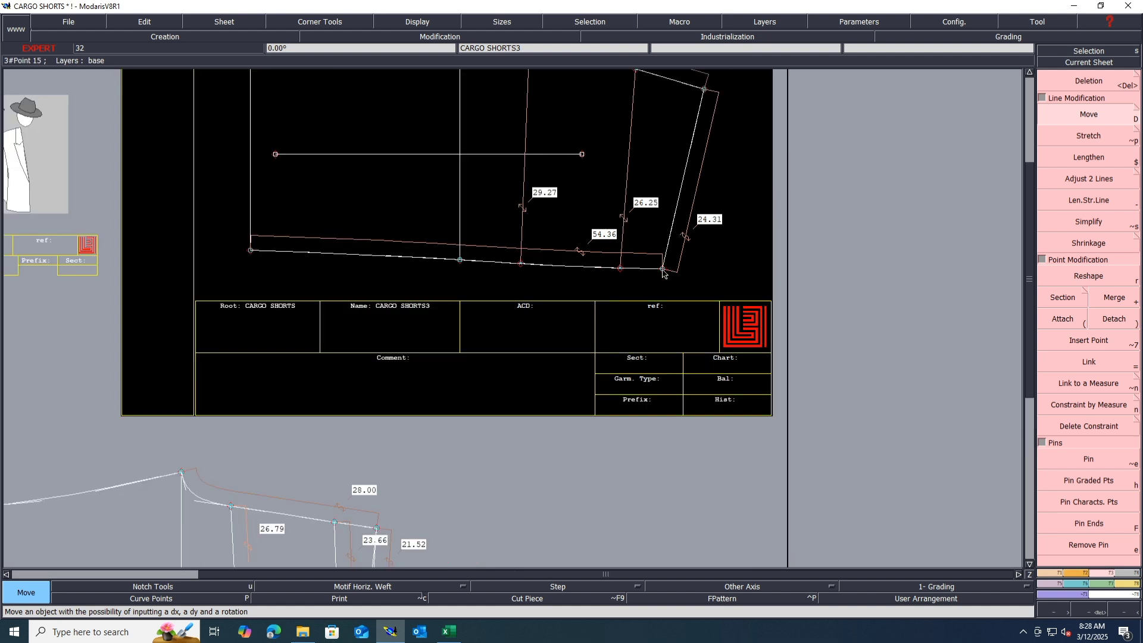
left_click(662, 270)
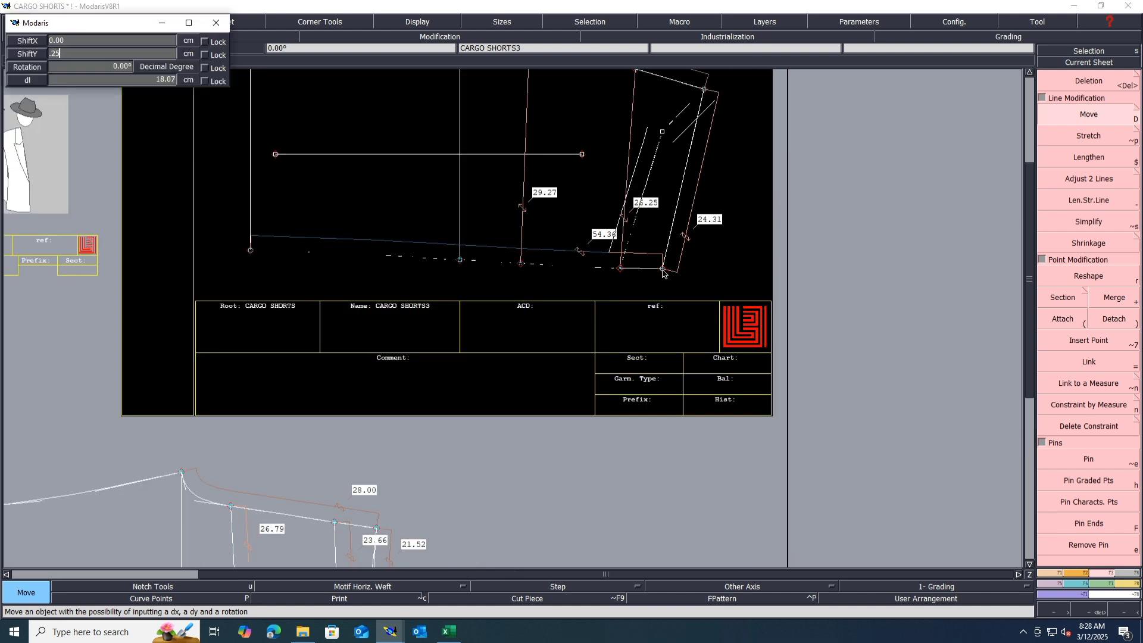
type(".25")
key("Return")
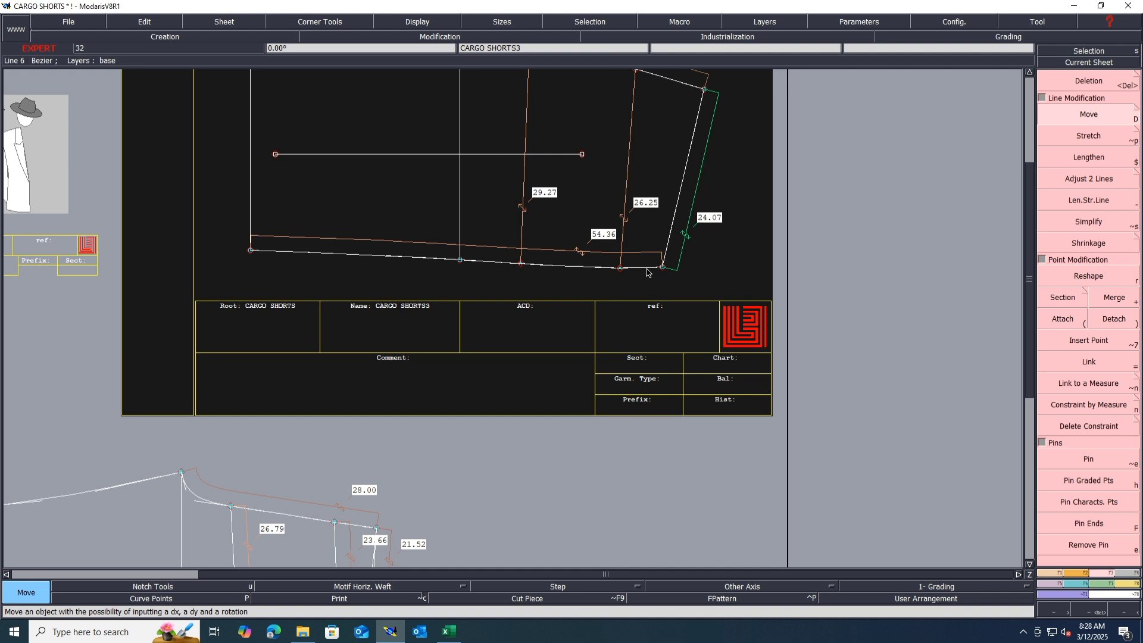
scroll(647, 272, "down", 3)
scroll(645, 165, "up", 2)
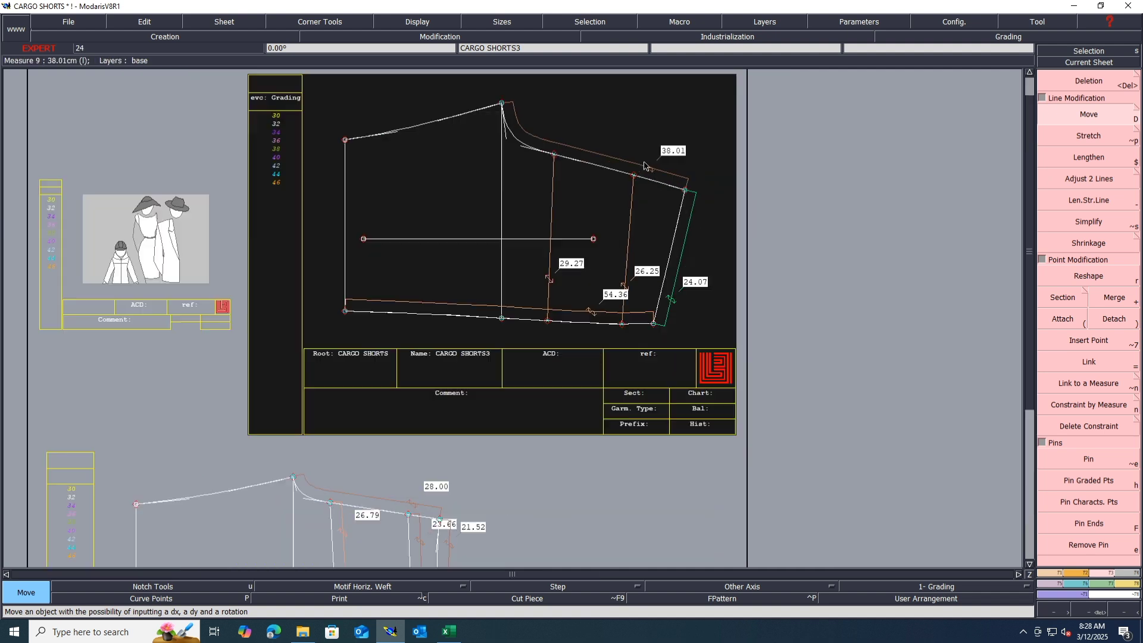
Reshape the tangents around the high hip point so the rise seam of CARGO SHORTS3 runs smoothly from hip to waist.
scroll(644, 165, "up", 3)
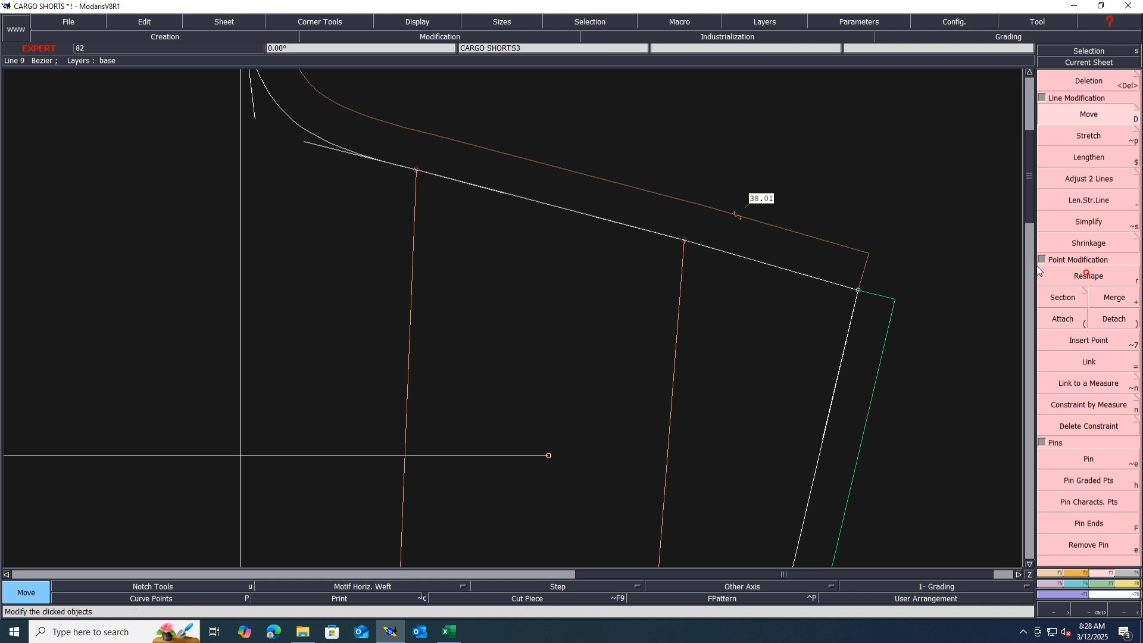
key("r")
scroll(586, 200, "up", 1)
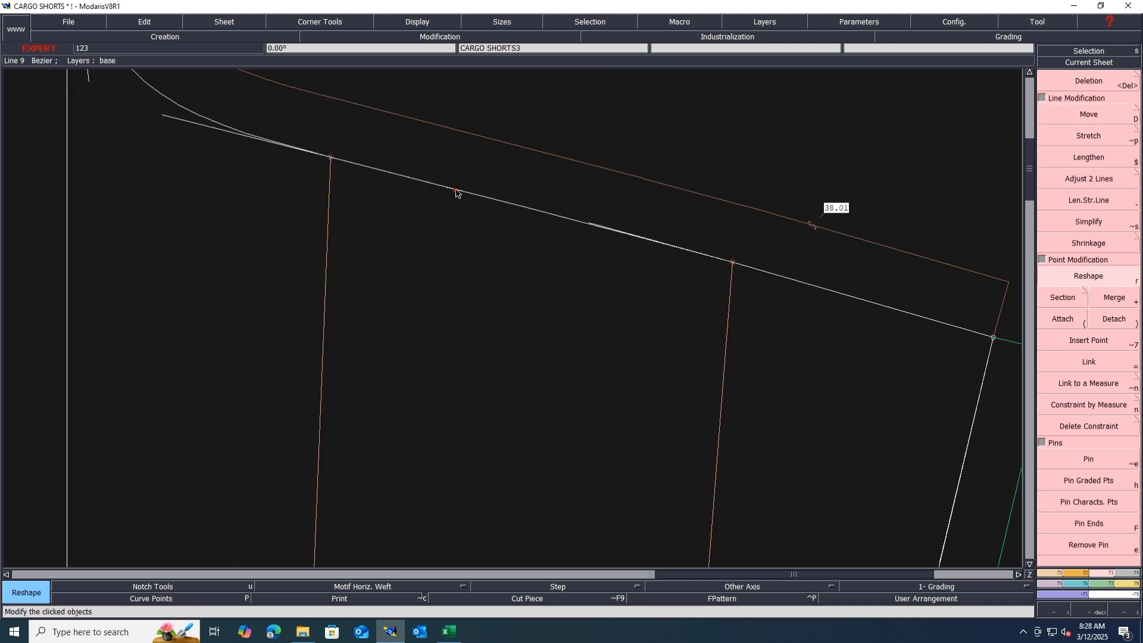
scroll(929, 324, "up", 1)
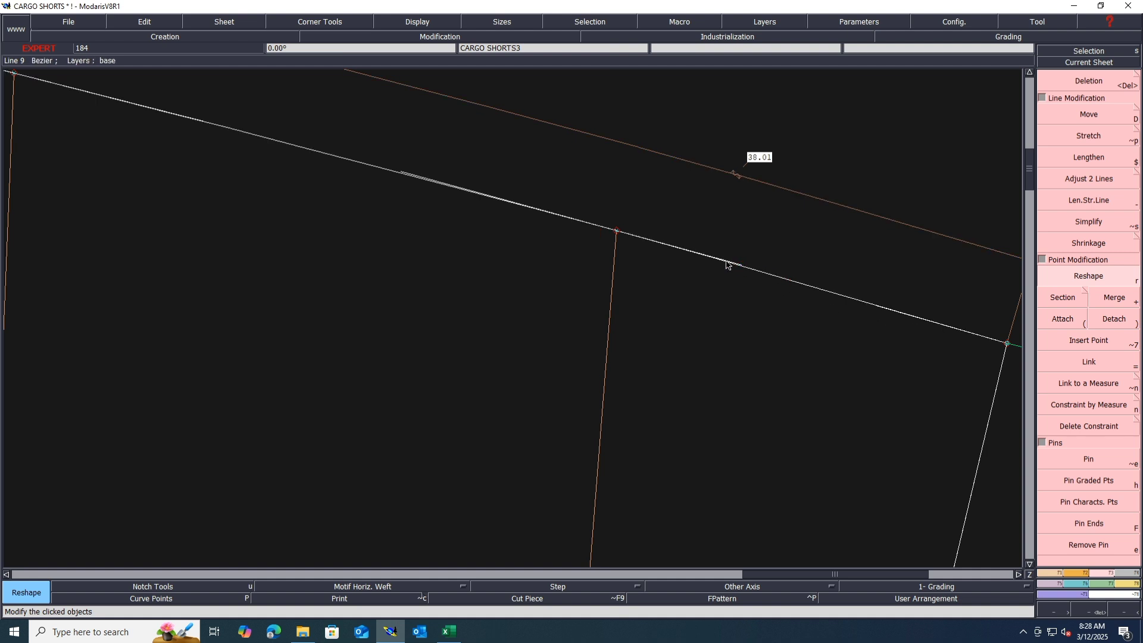
scroll(727, 262, "down", 1)
scroll(731, 257, "down", 1)
scroll(810, 261, "up", 3)
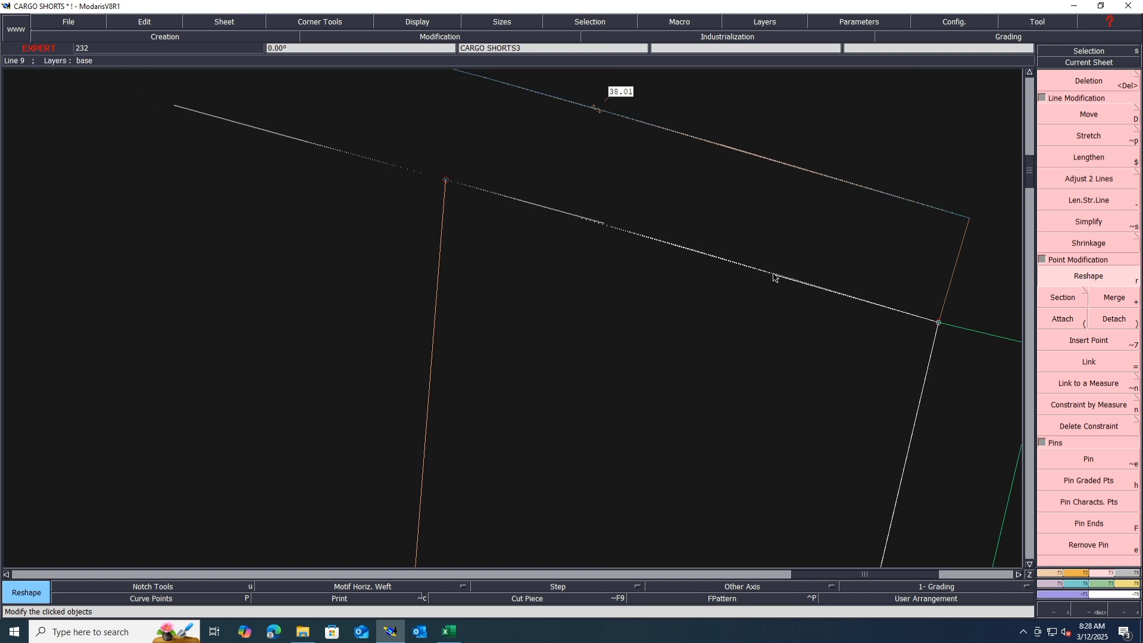
scroll(863, 242, "down", 2)
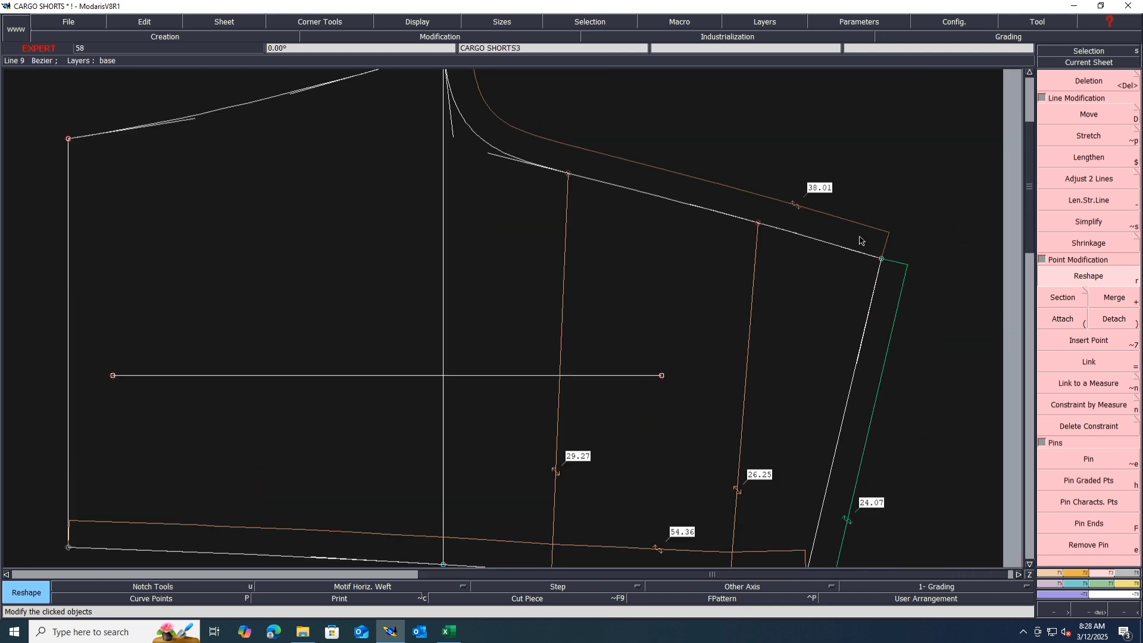
scroll(861, 240, "down", 1)
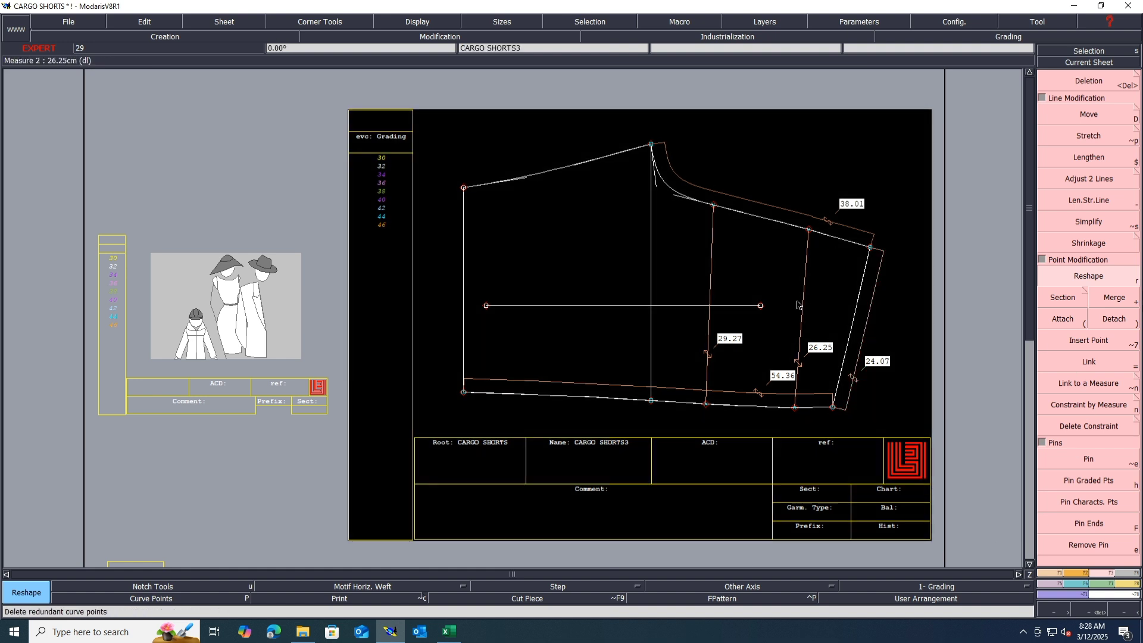
Delete the high hip, rise, hip, side seam and waist length measures from CARGO SHORTS3.
key("Delete")
left_click(804, 302)
left_click(828, 221)
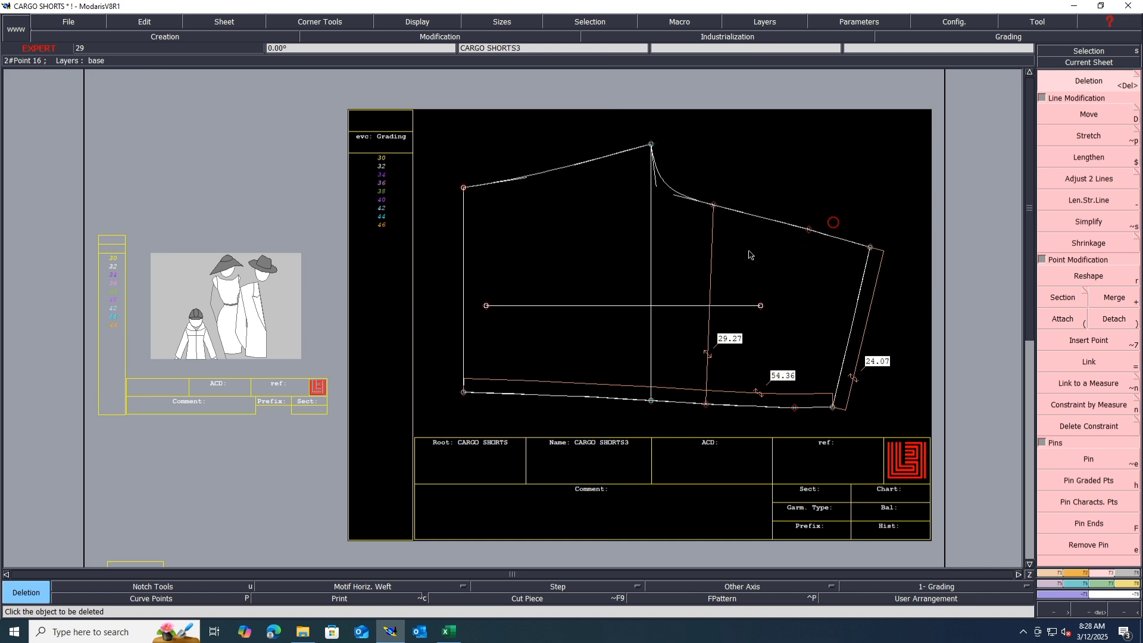
left_click(709, 262)
left_click(739, 390)
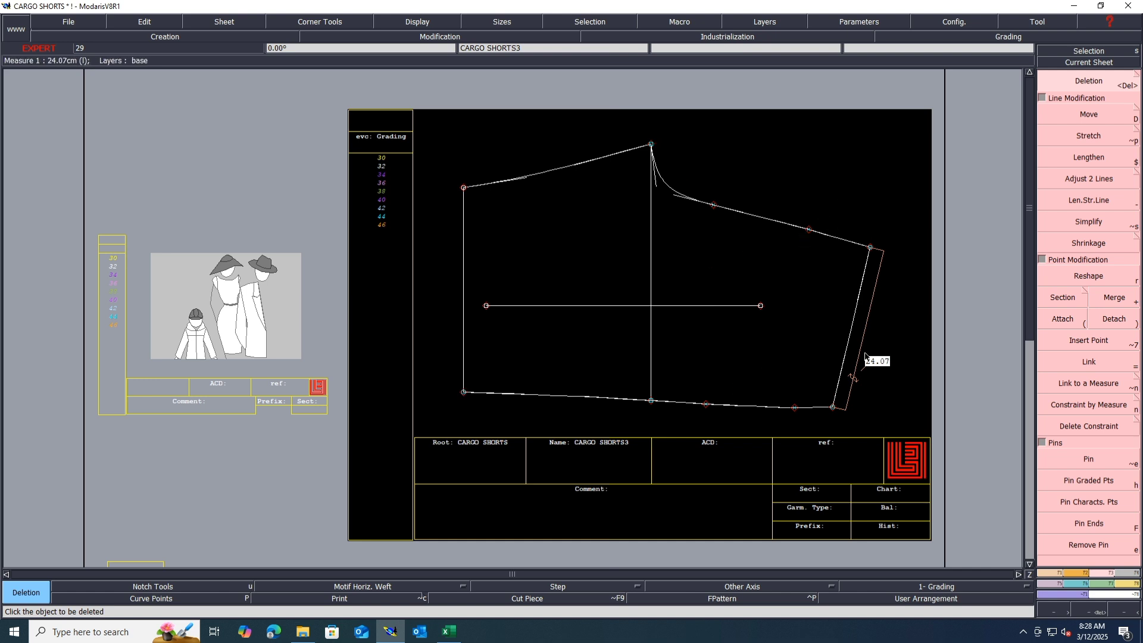
left_click(860, 356)
Draw straight hip and high hip lines between the rise and side seams of CARGO SHORTS3, and save the model.
key("d")
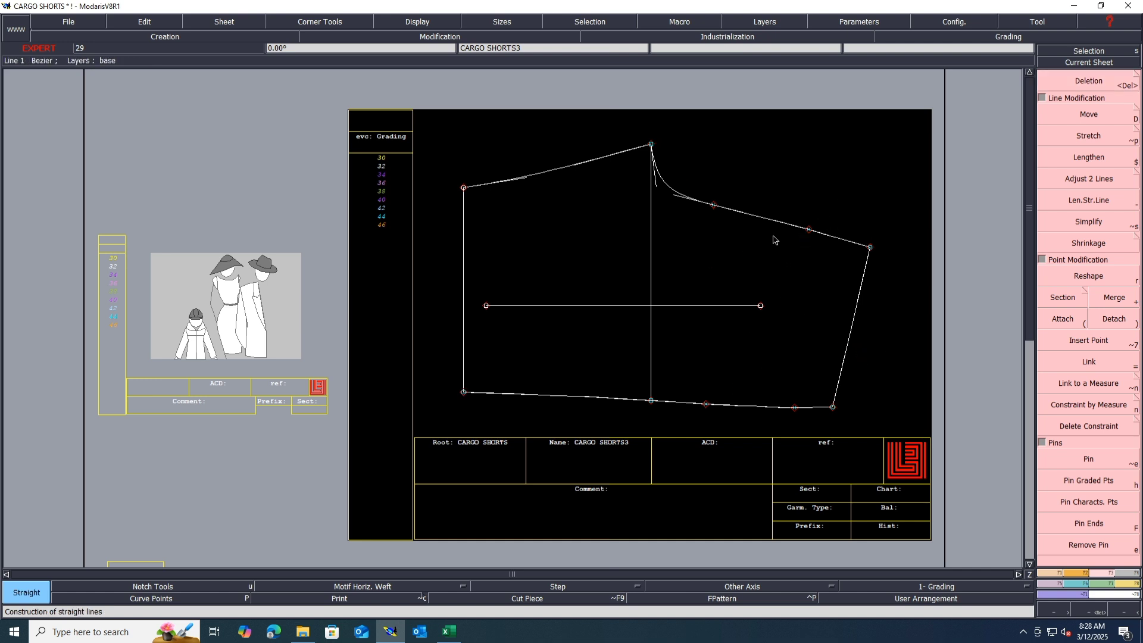
left_click(713, 205)
left_click(709, 405)
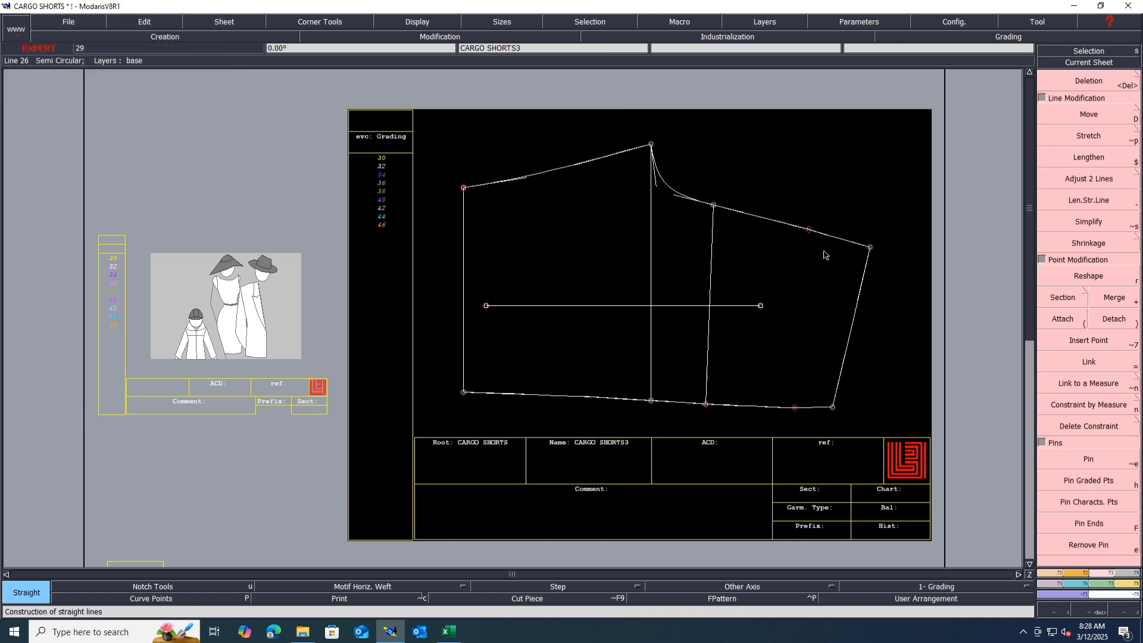
left_click(808, 229)
left_click(794, 407)
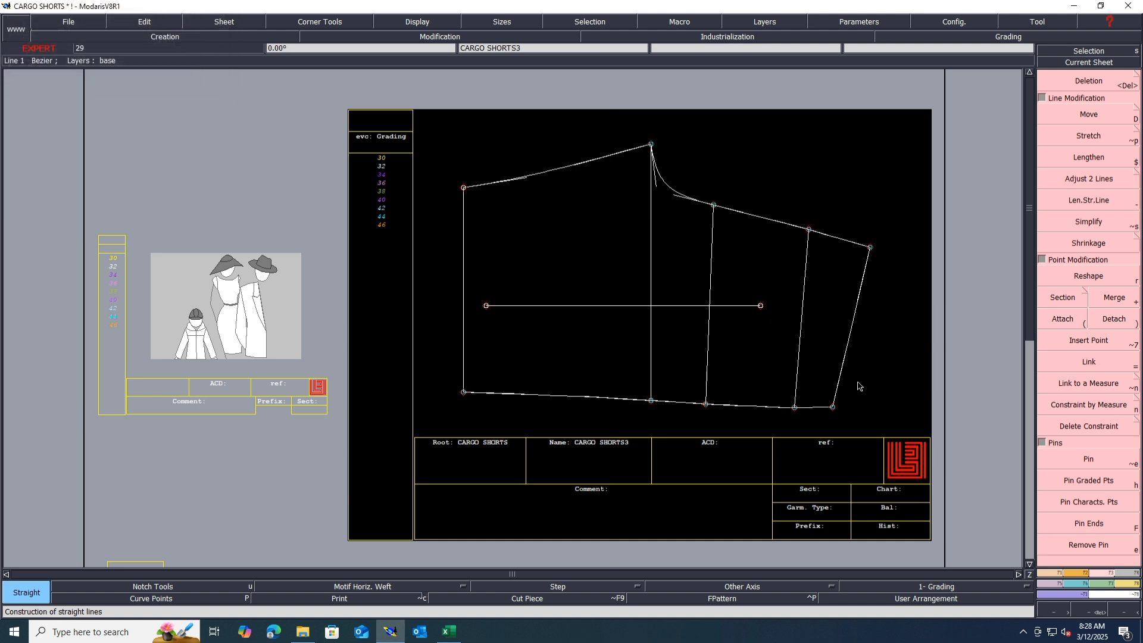
key("ctrl+s")
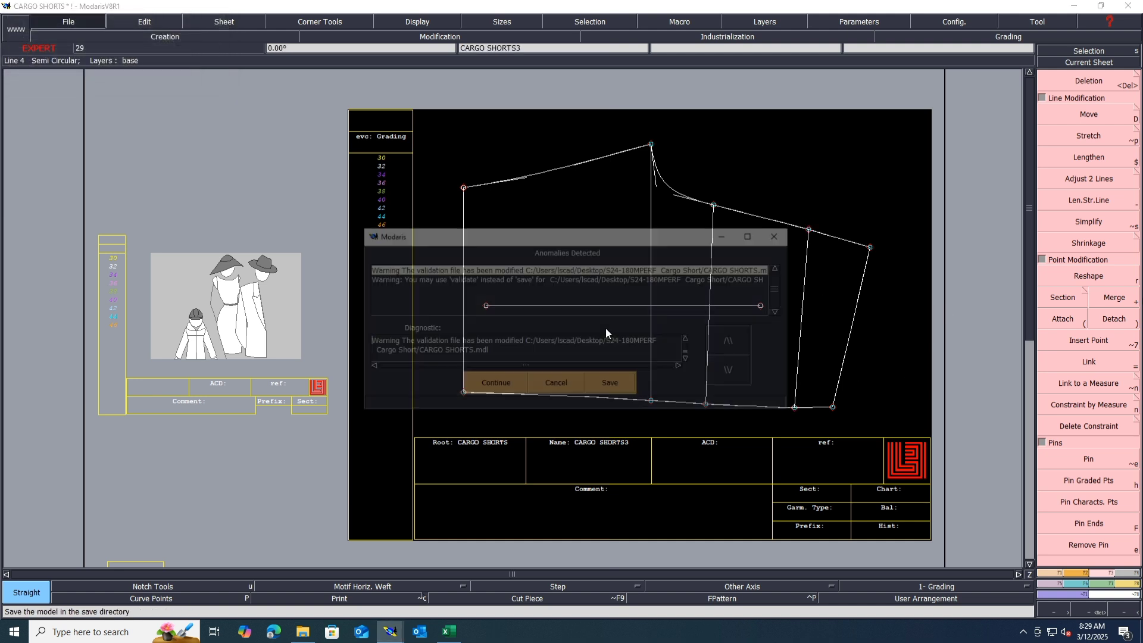
left_click(509, 381)
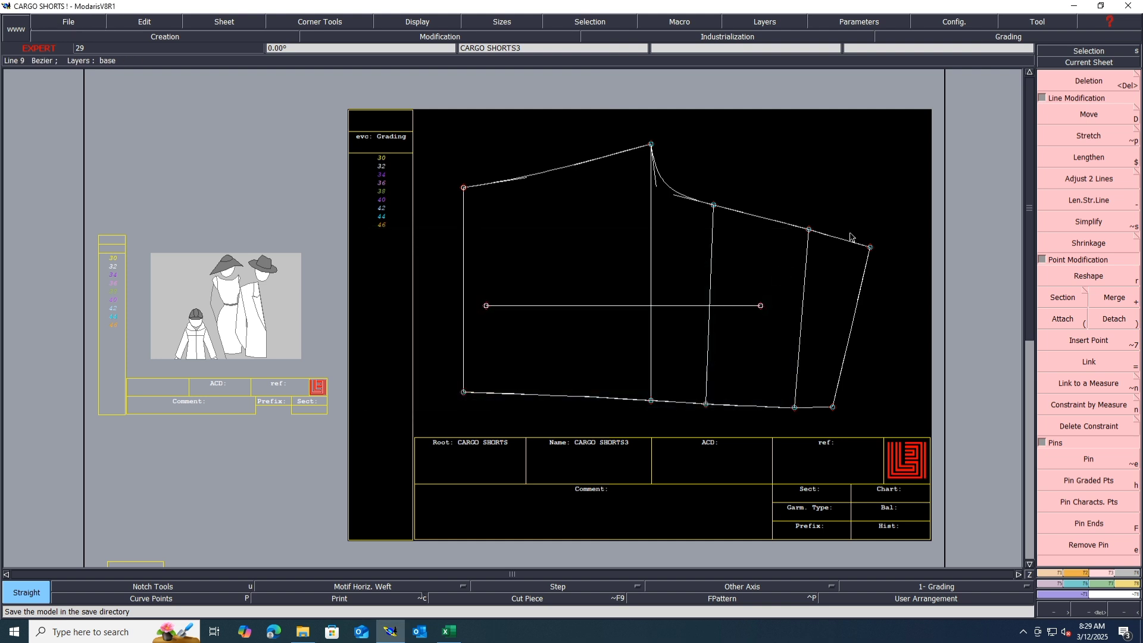
Try to mirror the CARGO SHORTS3 waistline about a symmetry axis along the waist end of the rise seam, and undo it.
scroll(839, 248, "up", 5)
scroll(840, 249, "down", 5)
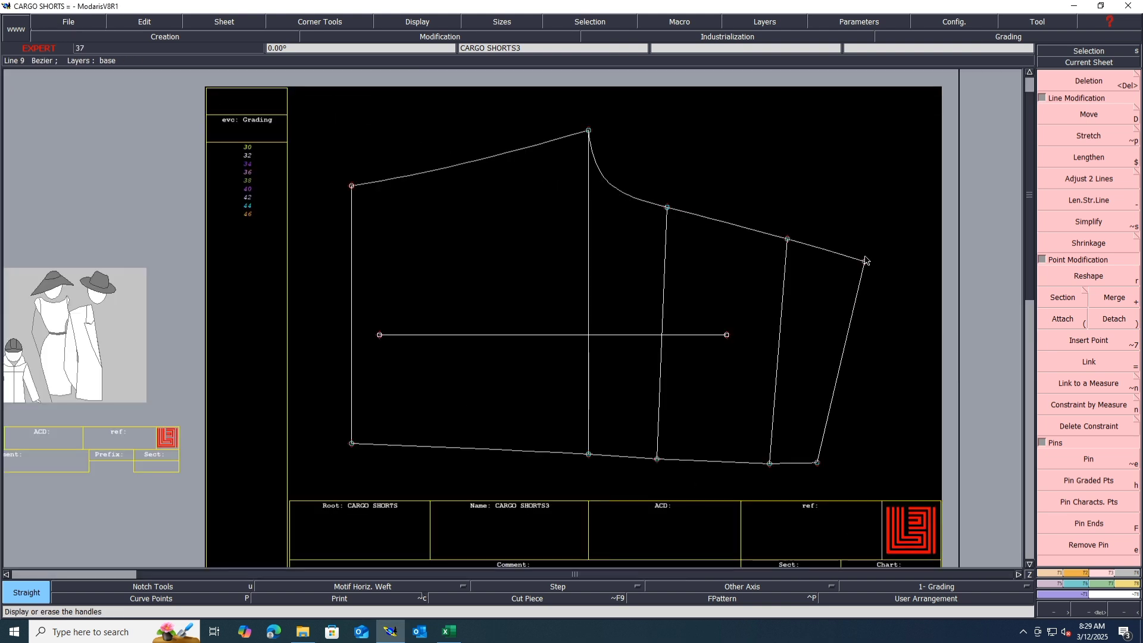
scroll(865, 260, "down", 2)
scroll(877, 257, "up", 1)
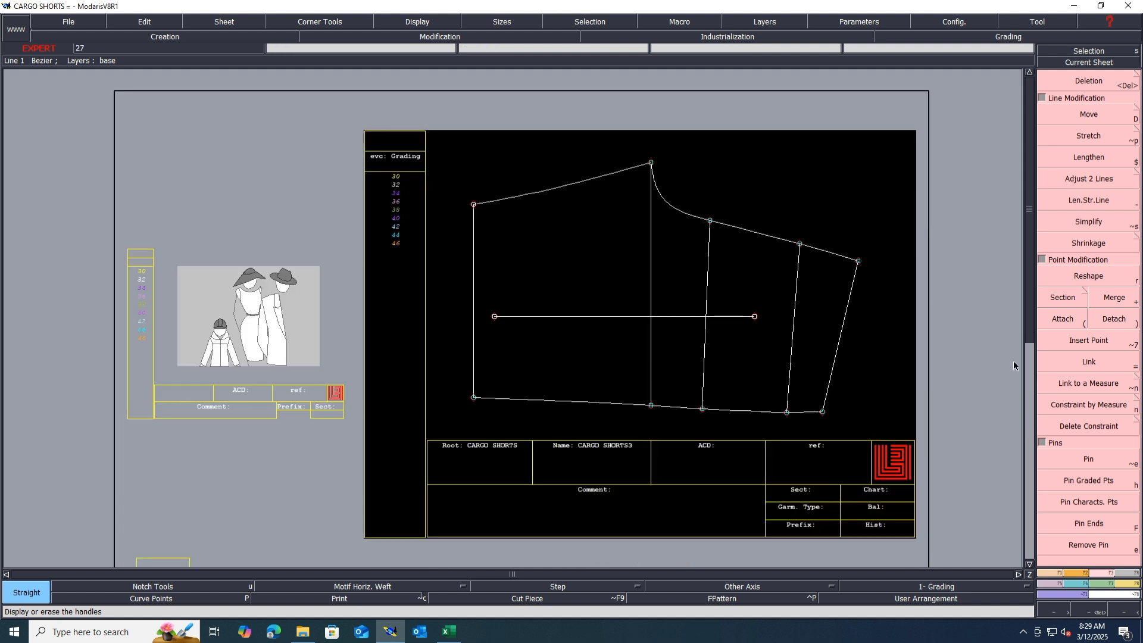
left_click(1046, 573)
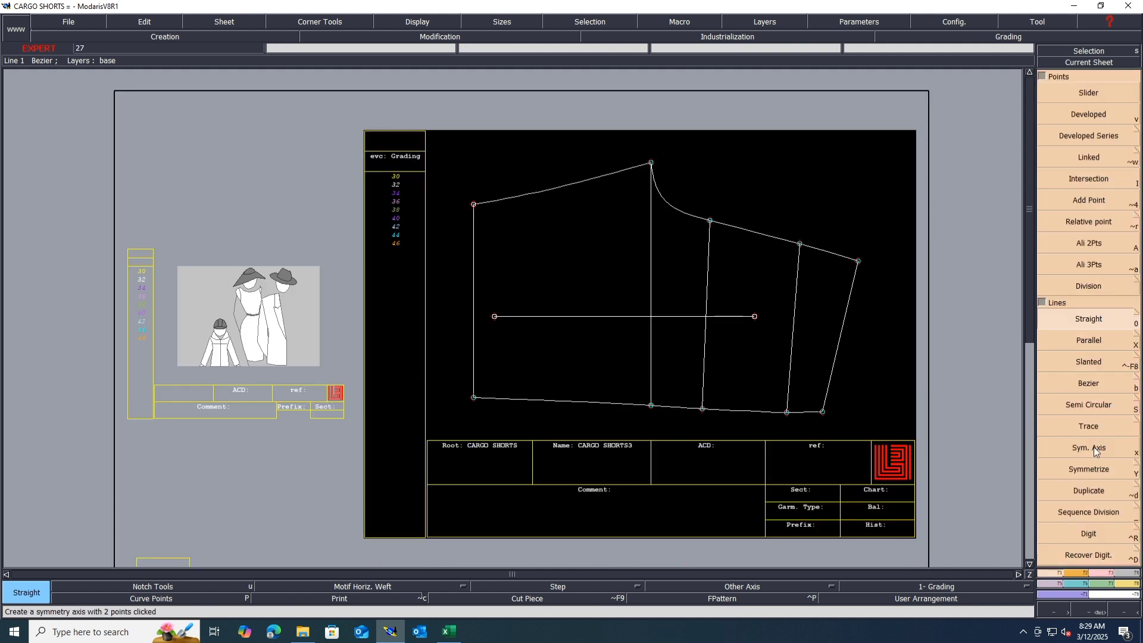
left_click(1091, 446)
scroll(838, 259, "up", 1)
left_click(824, 251)
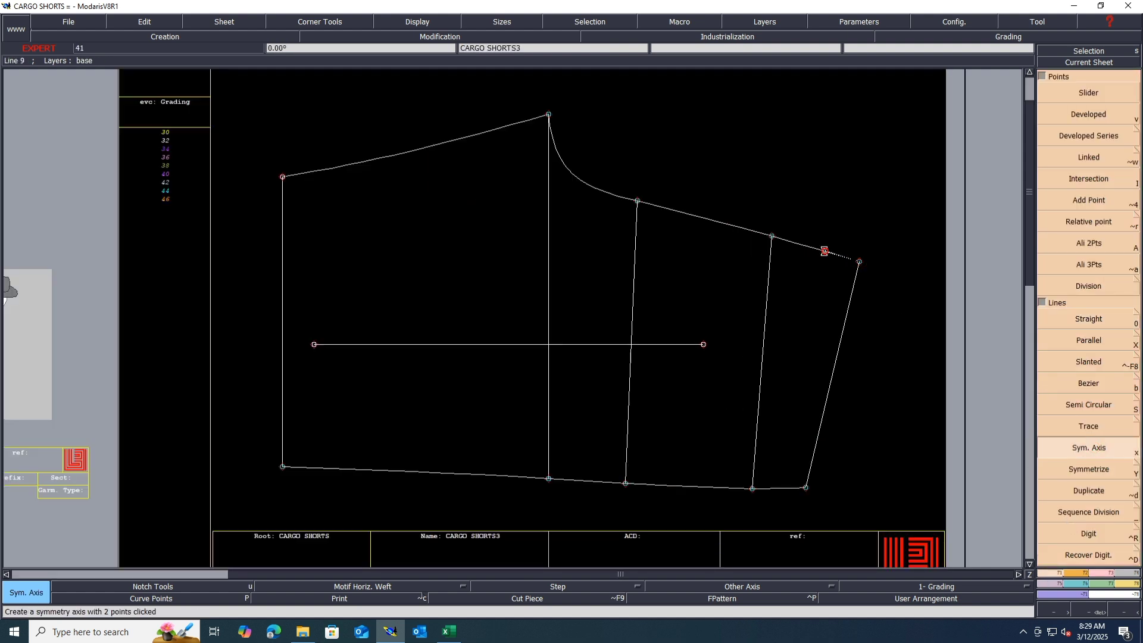
left_click(1071, 469)
left_click(839, 355)
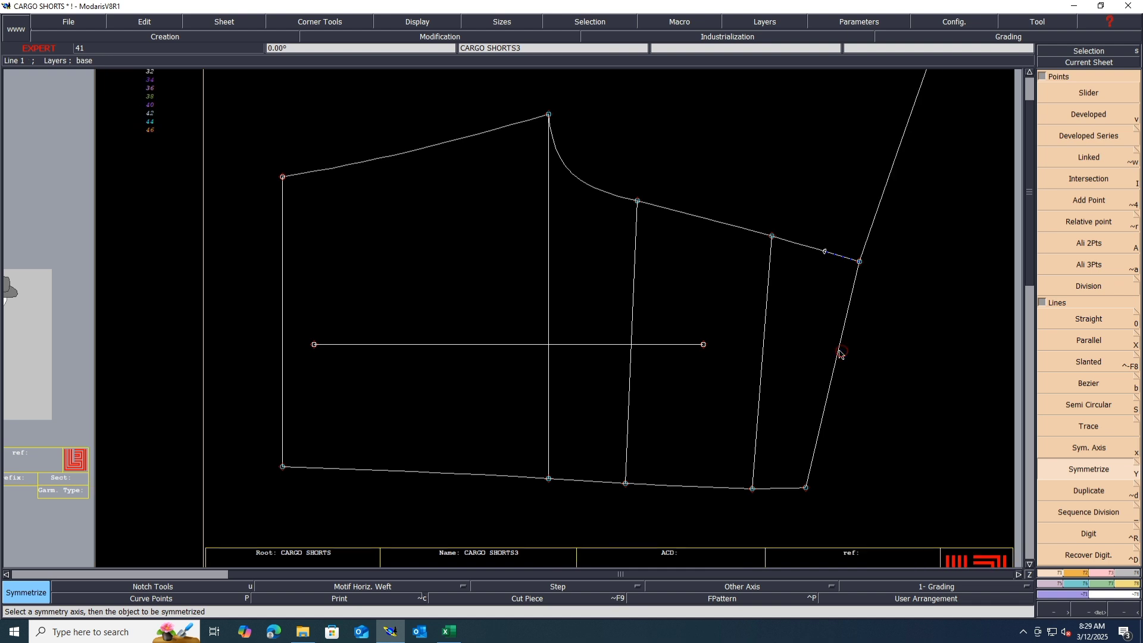
scroll(807, 358, "down", 2)
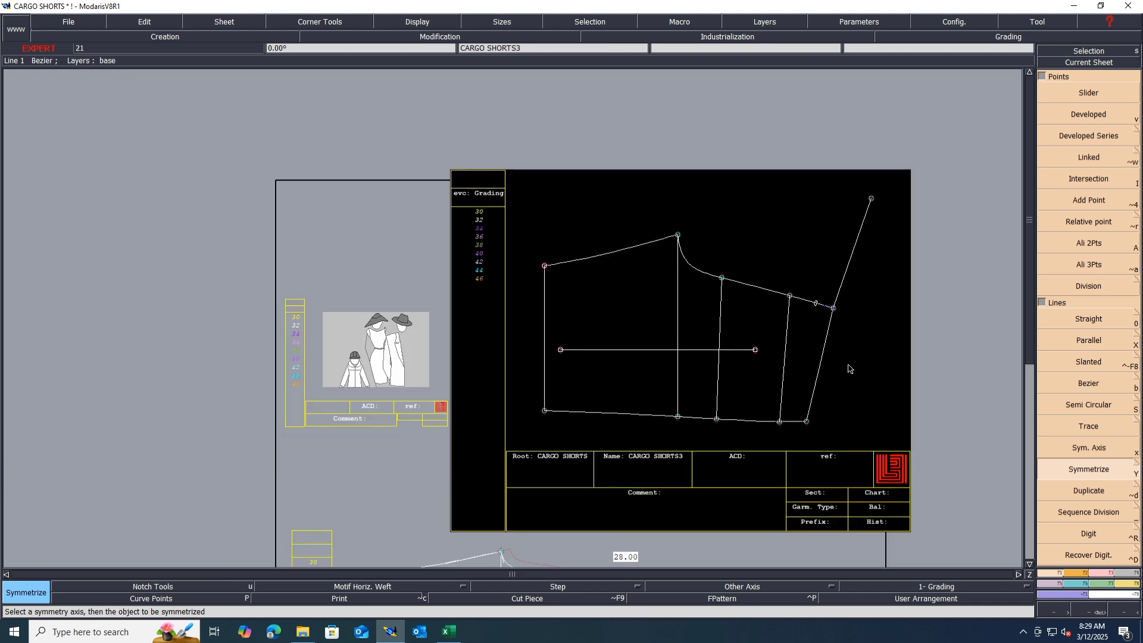
key("ctrl+z")
scroll(845, 344, "up", 2)
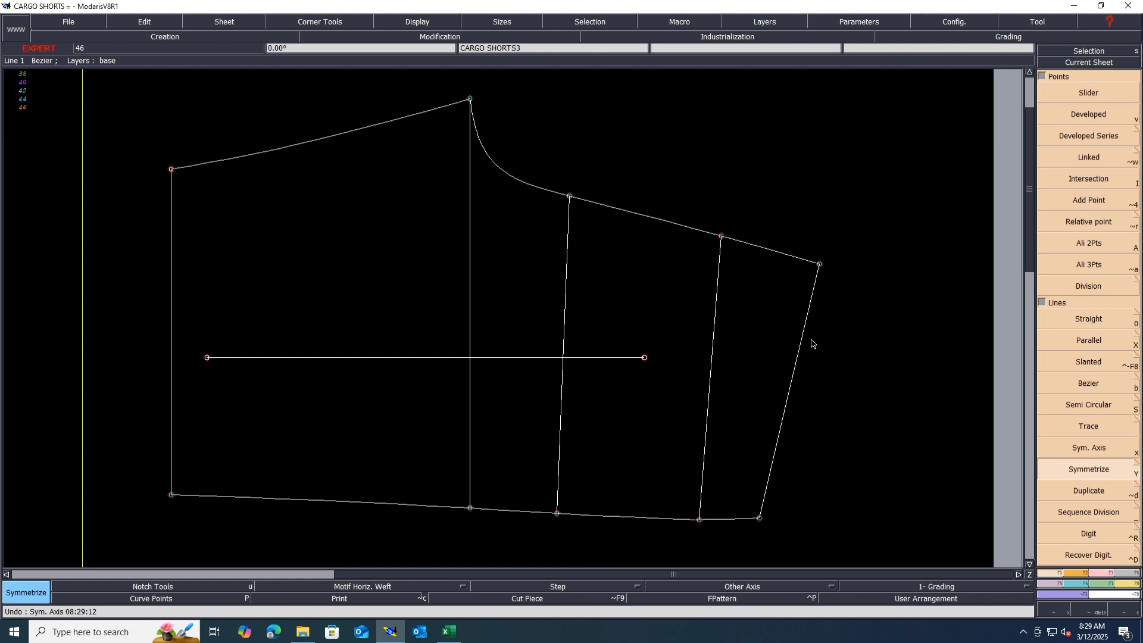
Show the curve handles and reshape the waistline tangent of CARGO SHORTS3 near its rise seam end.
left_click(402, 20)
left_click(396, 257)
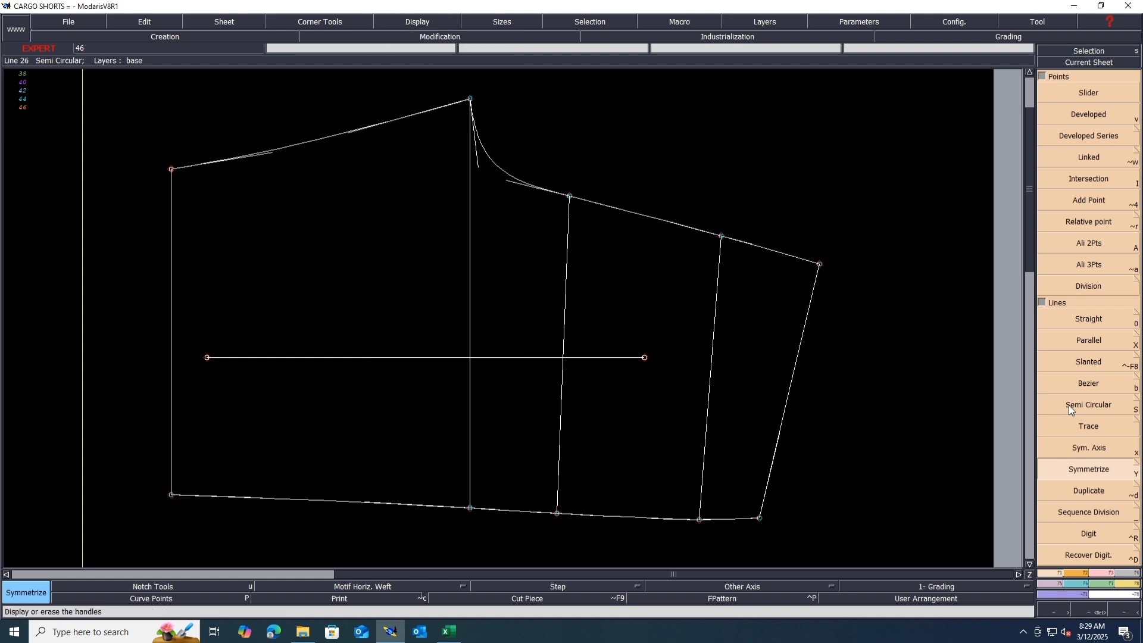
left_click(1102, 574)
left_click(1115, 279)
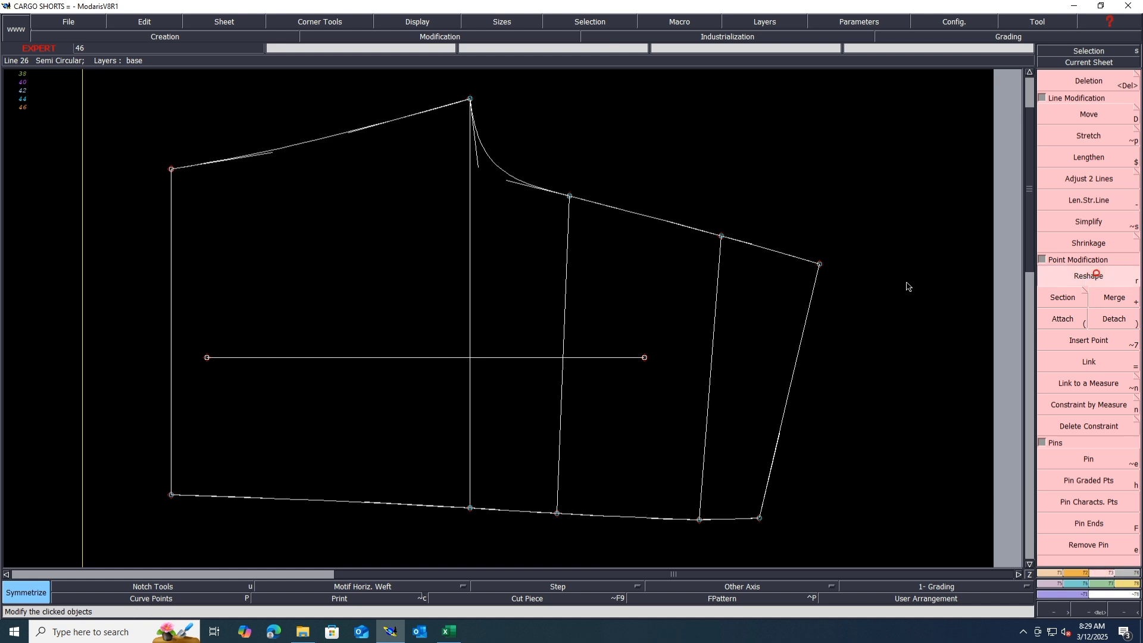
left_click(804, 321)
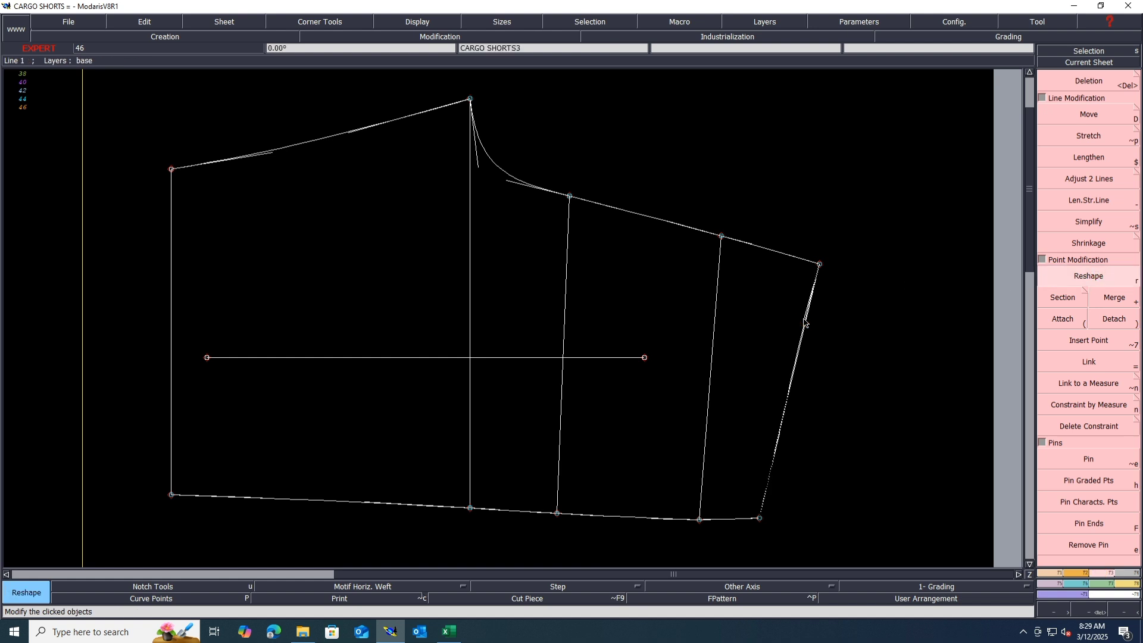
left_click(805, 322)
right_click(805, 322)
left_click(804, 322)
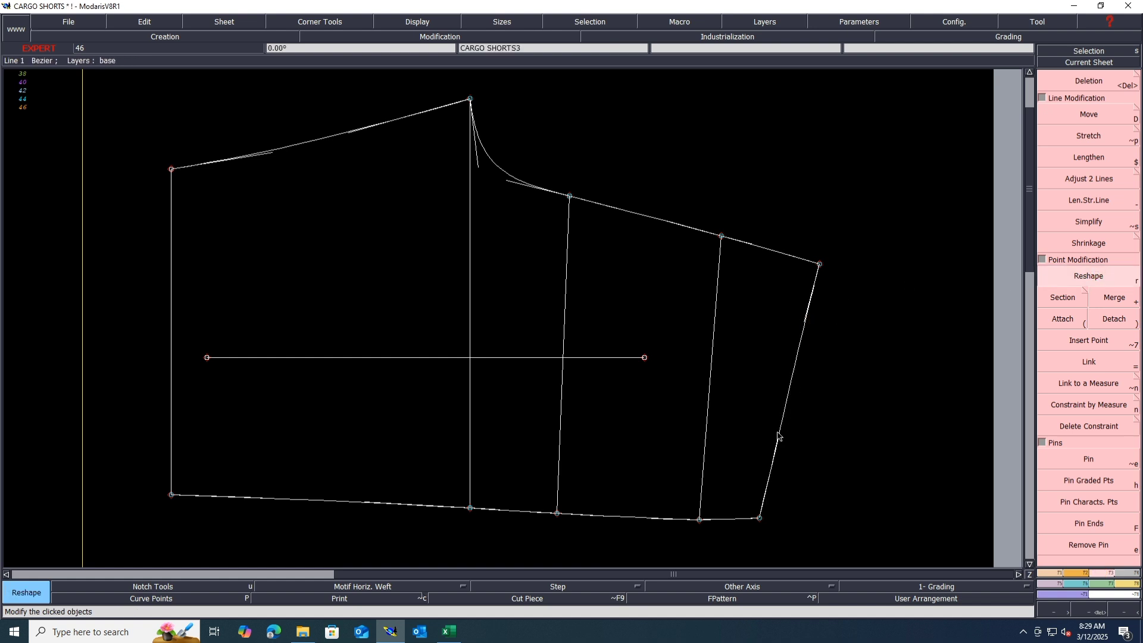
left_click(805, 320)
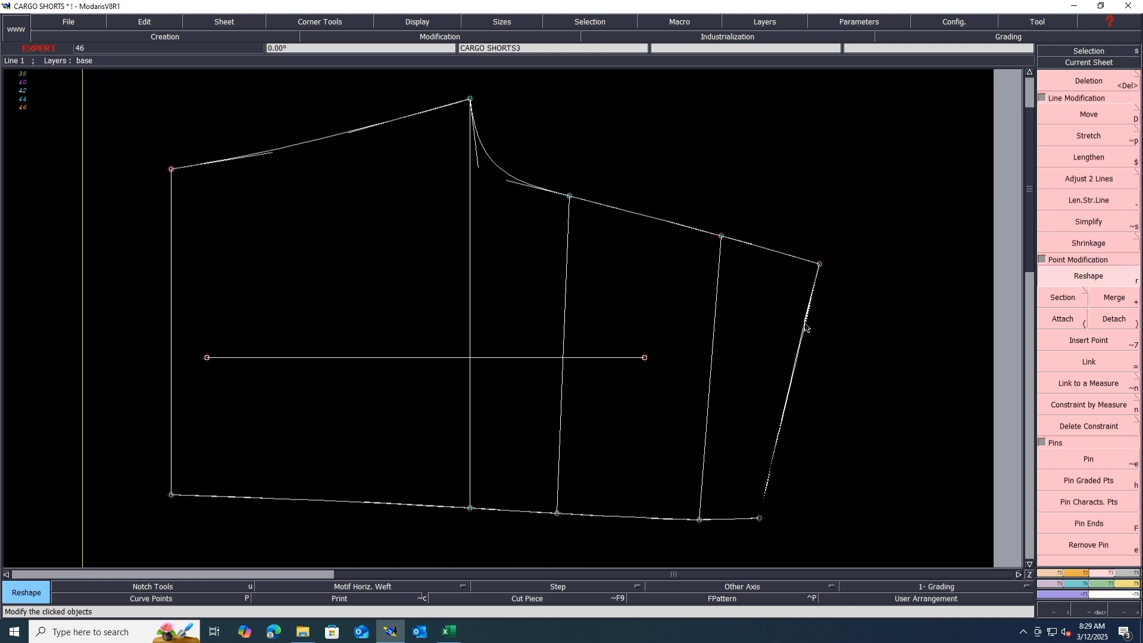
left_click(804, 323)
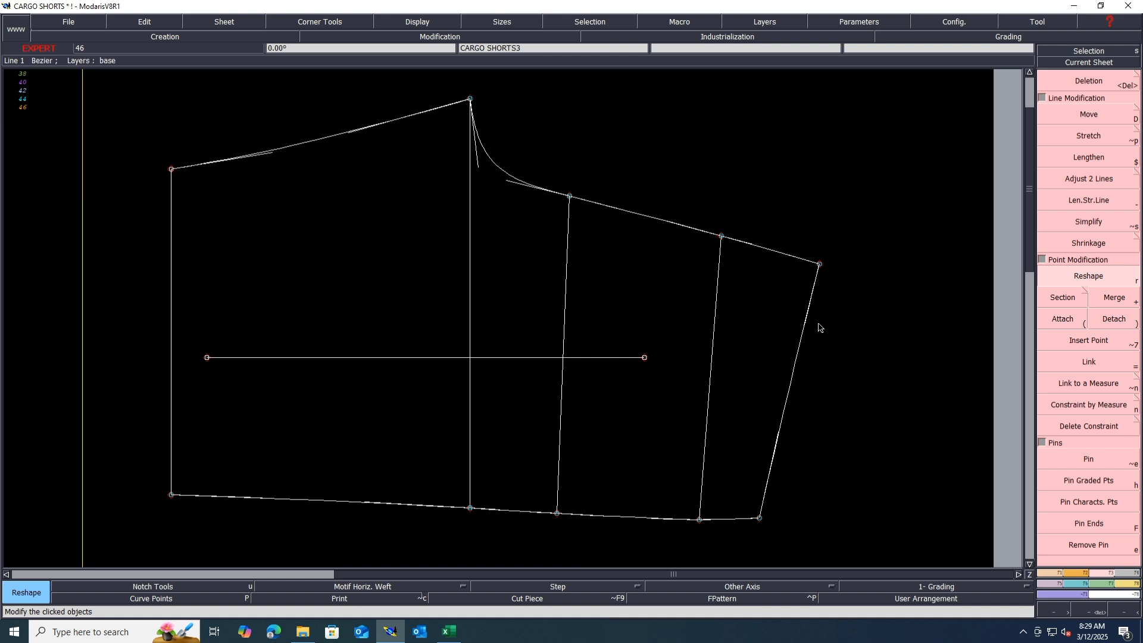
Mirror the reshaped waistline about a symmetry axis along the waist end of the rise seam, and undo both the mirror and the axis.
left_click(1052, 573)
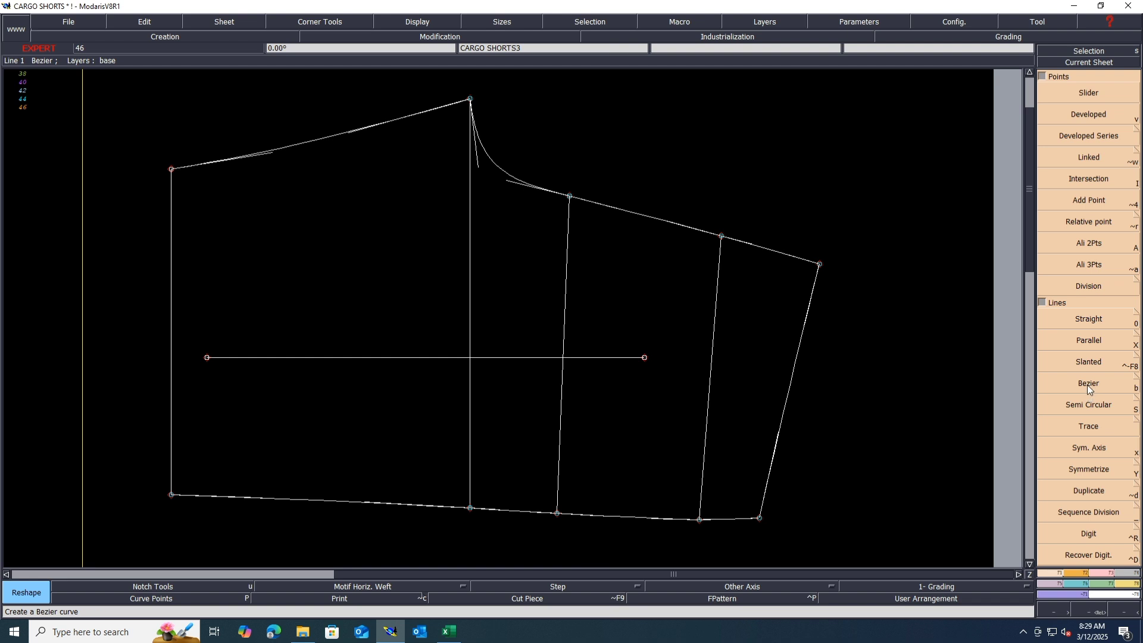
left_click(1088, 450)
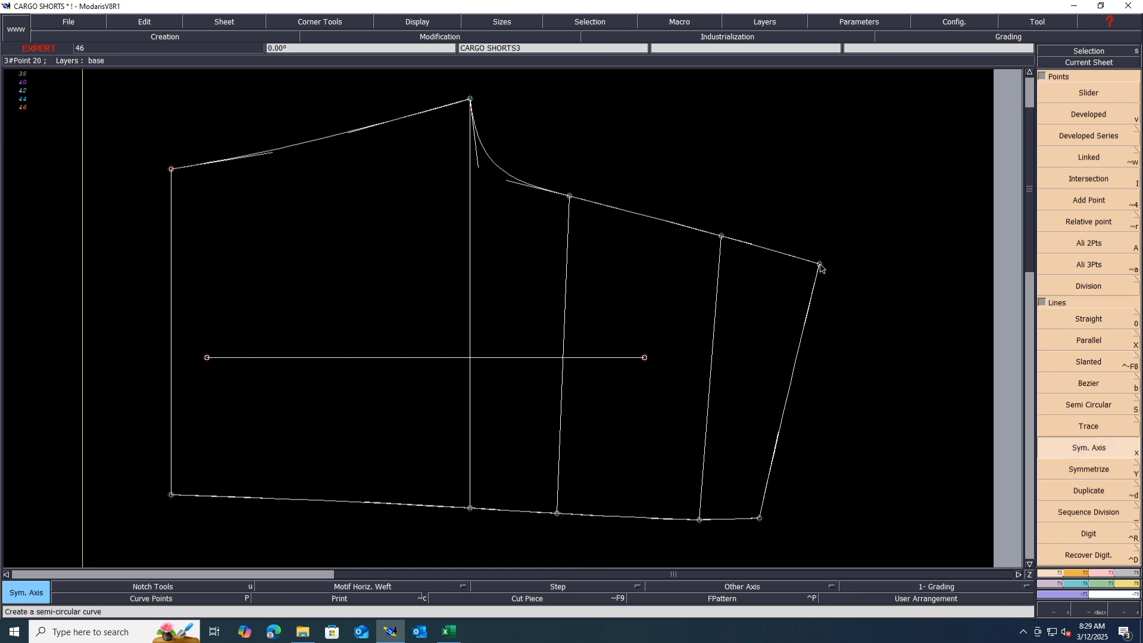
left_click(819, 265)
left_click(747, 244)
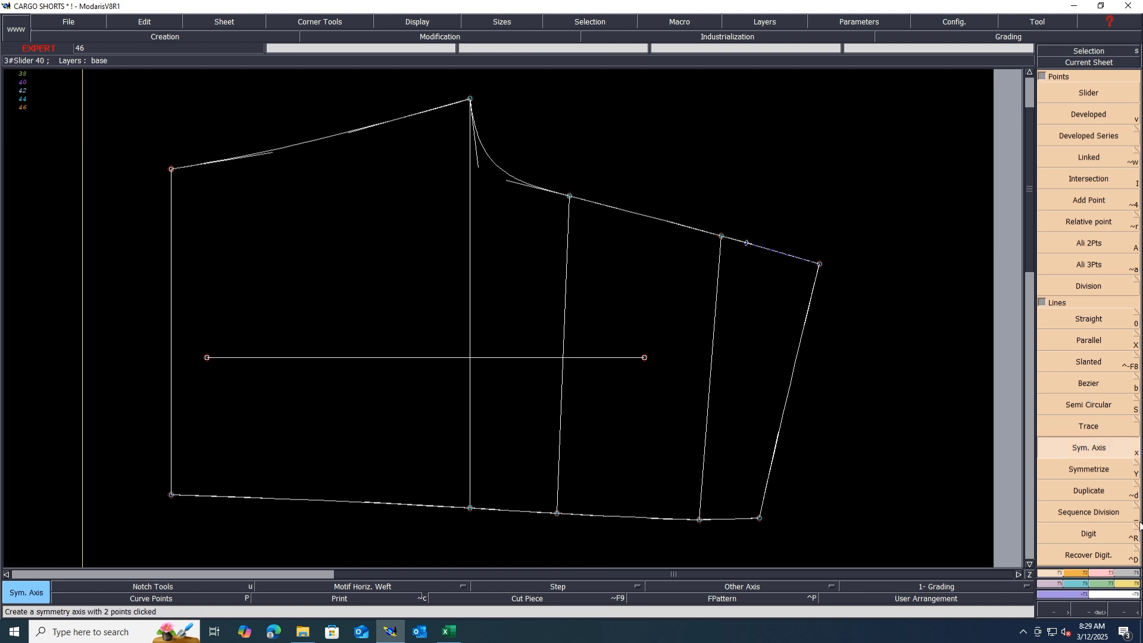
left_click(1092, 468)
left_click(793, 383)
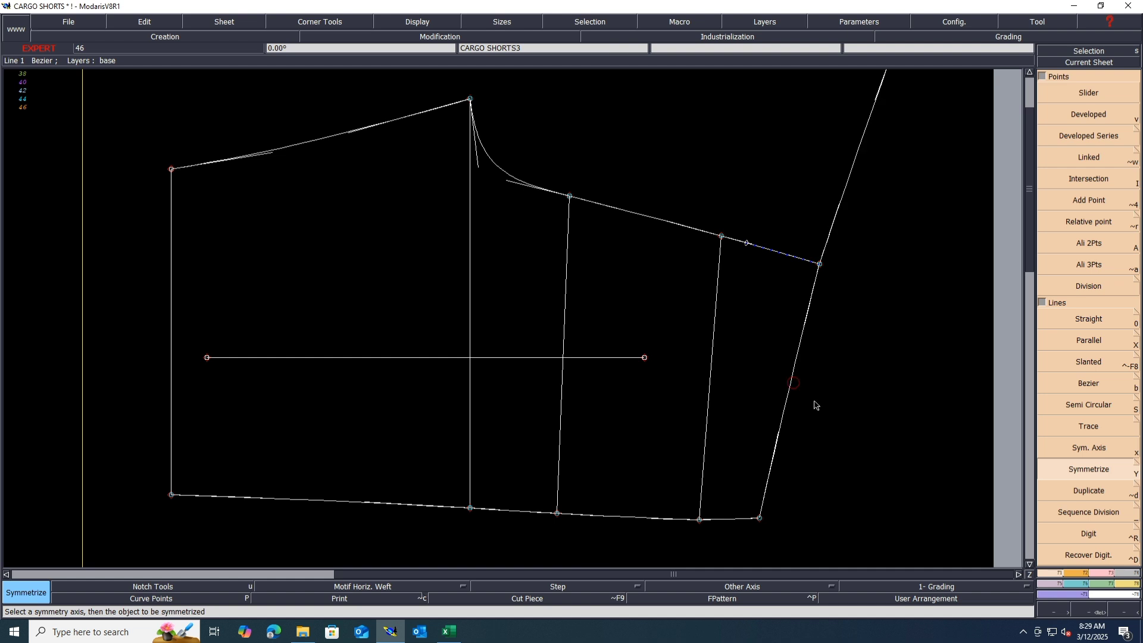
scroll(815, 383, "down", 1)
key("ctrl+z")
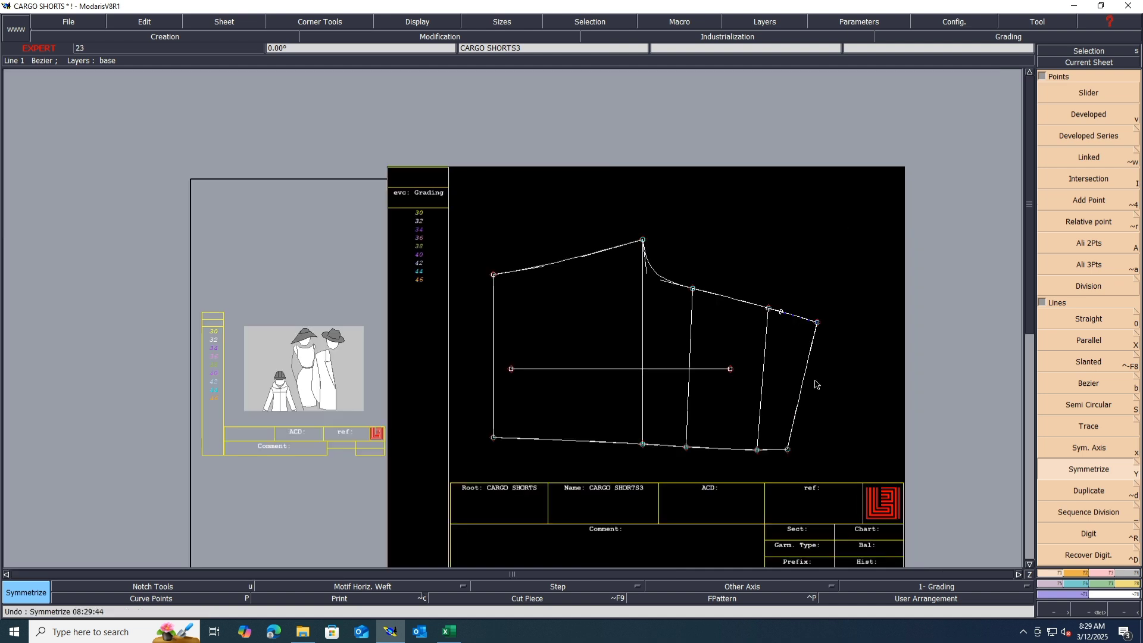
scroll(803, 412, "up", 2)
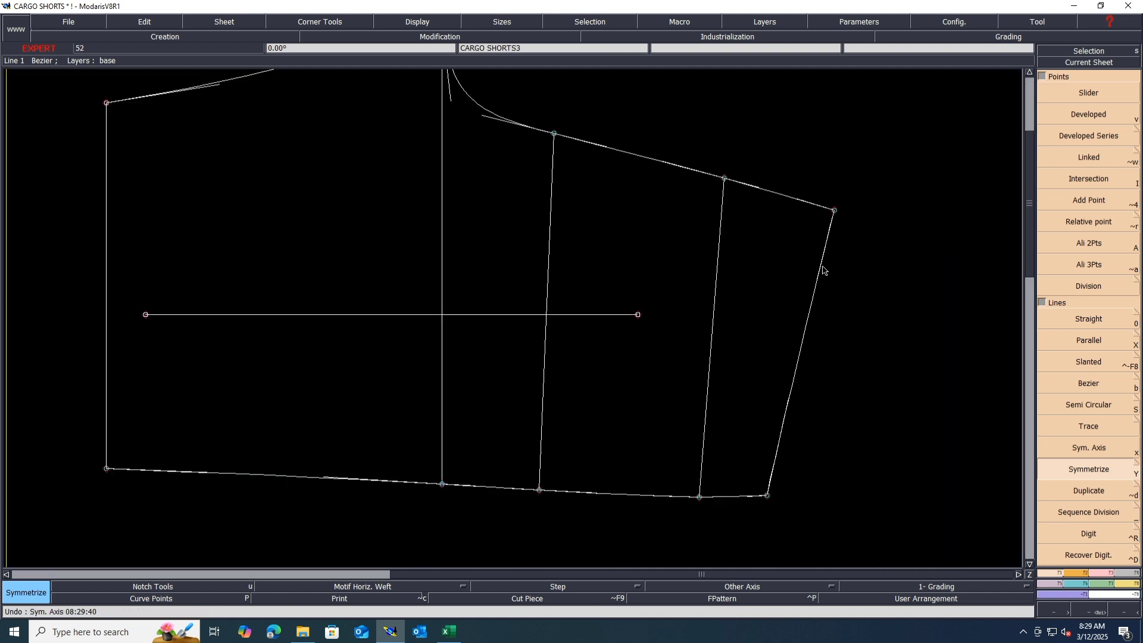
Reshape the waistline tangent of CARGO SHORTS3 near its side seam end, and save the model.
key("Escape")
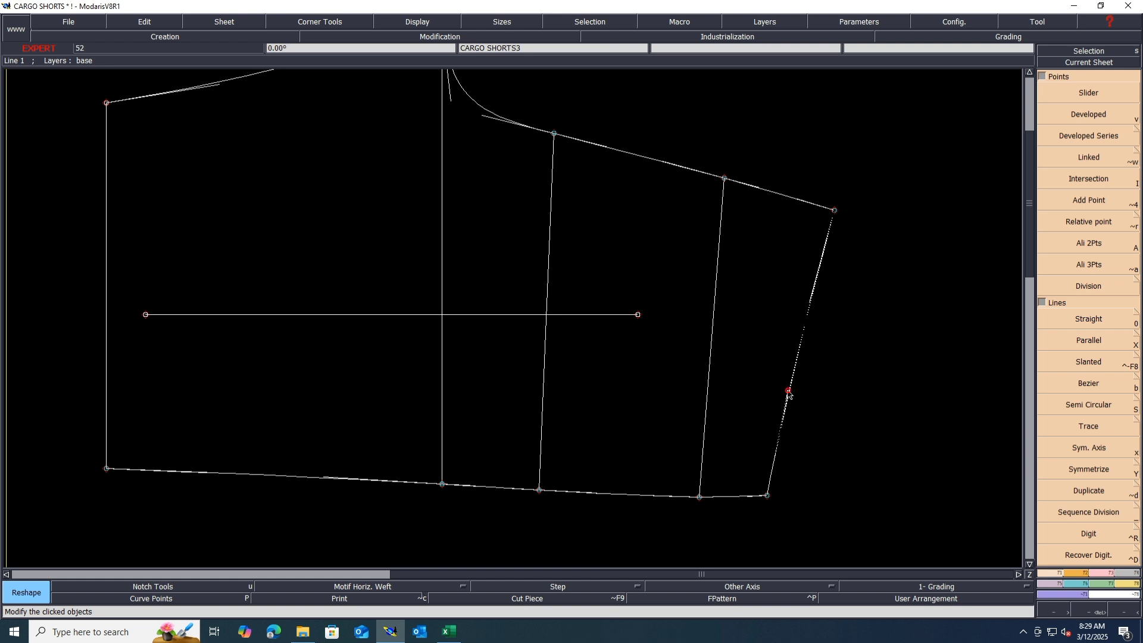
key("ctrl+s")
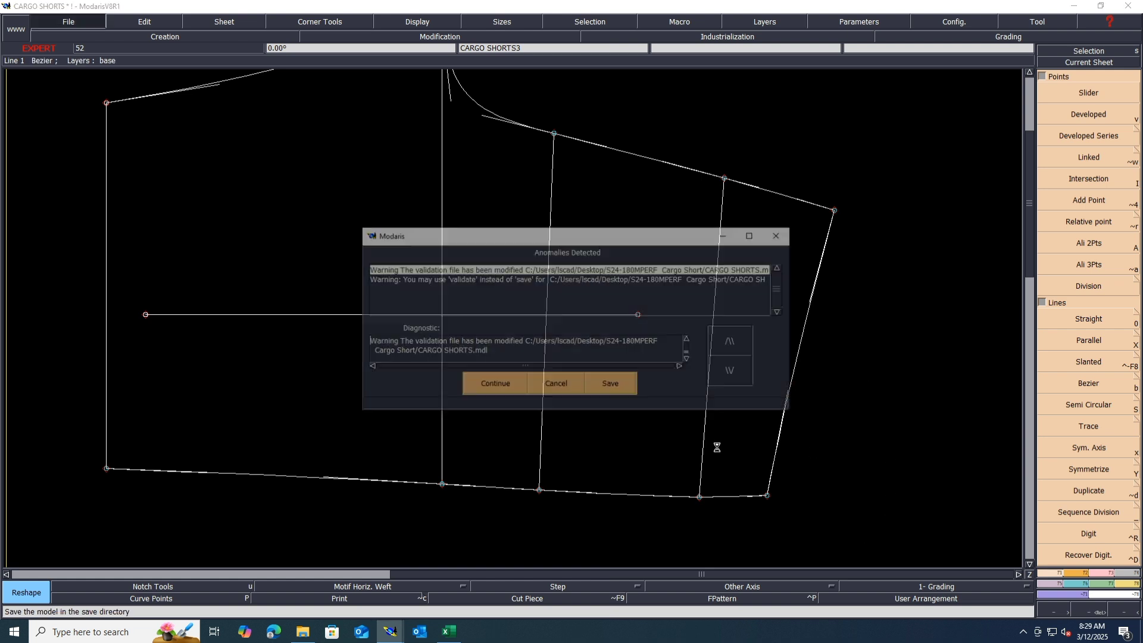
left_click(509, 391)
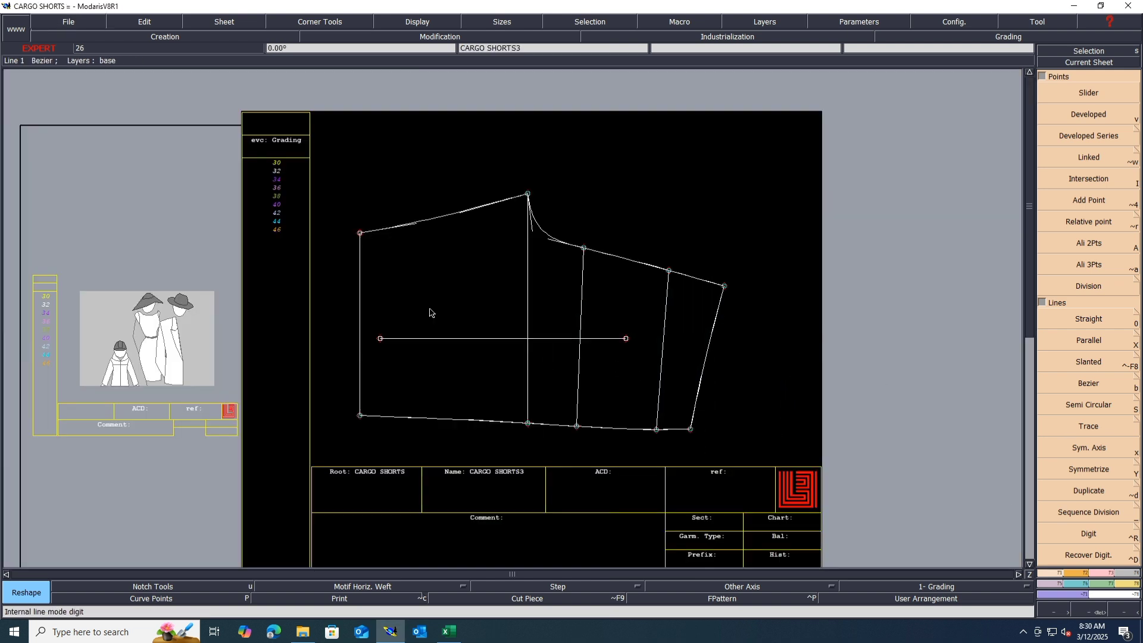
Arrange all sheets on the desk, add length measures to the inseams of CARGO SHORTS3 and CARGO SHORTS2, and save the model.
key("F5")
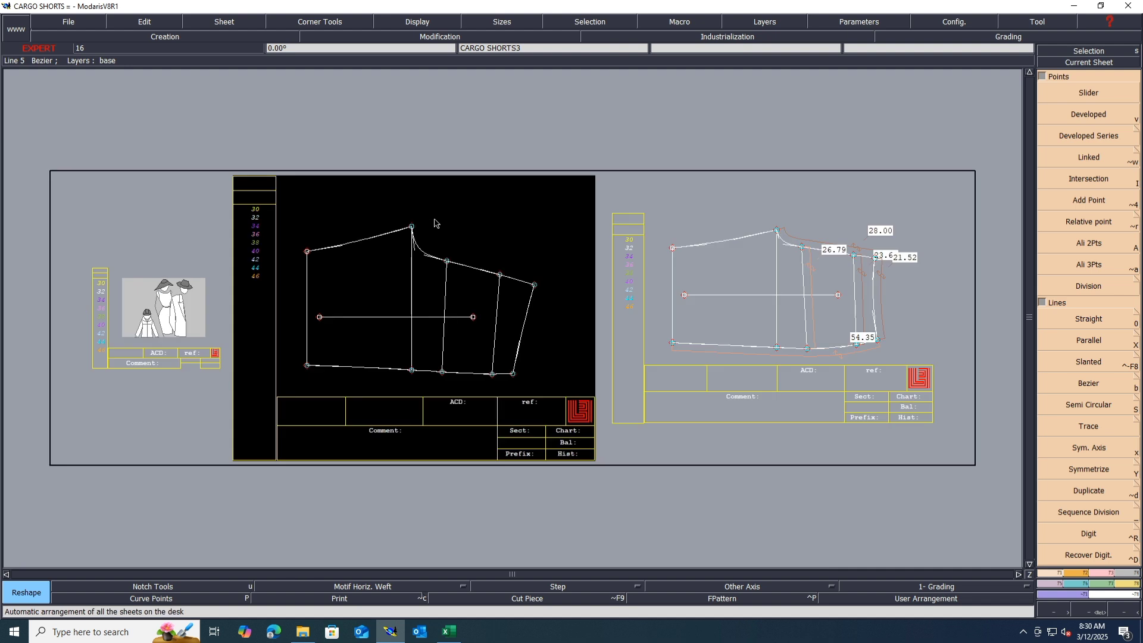
key("l")
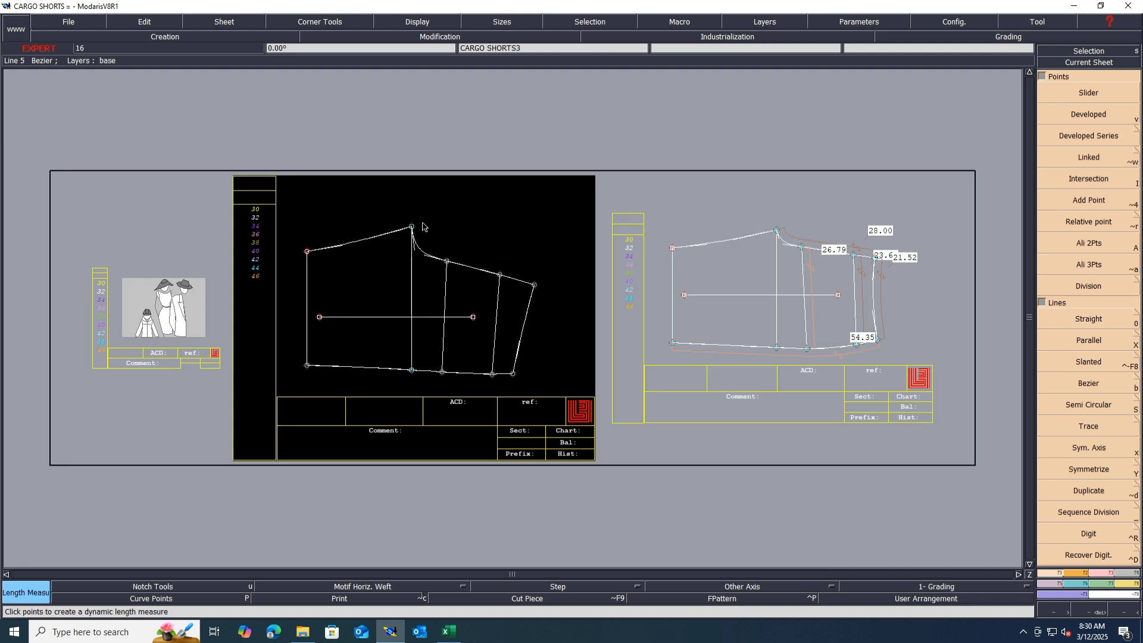
left_click(362, 239)
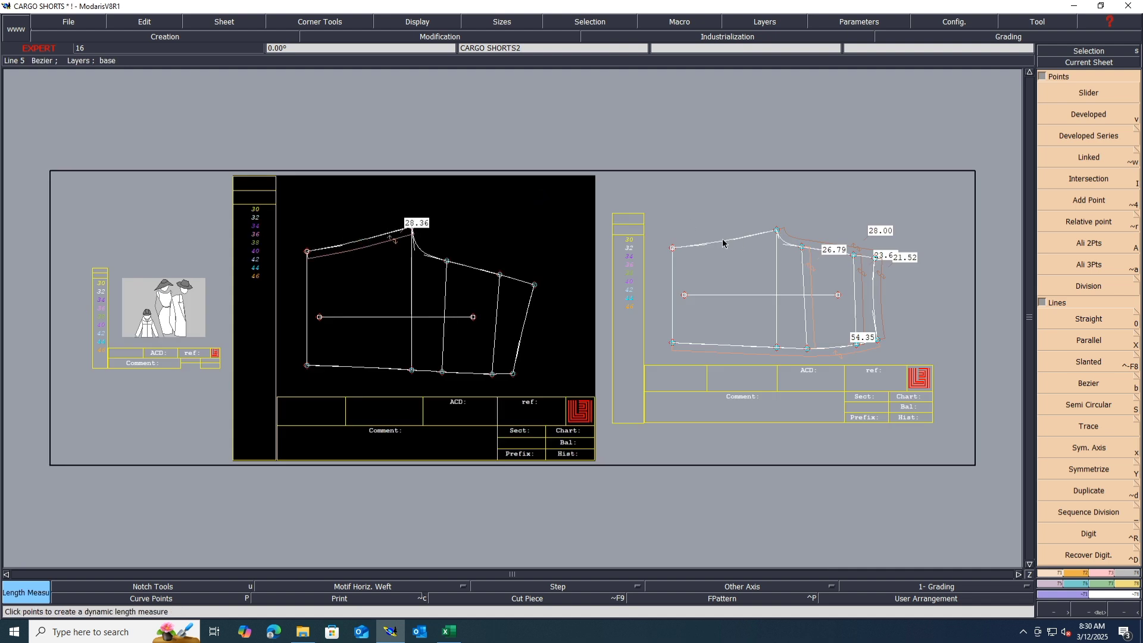
left_click(767, 366)
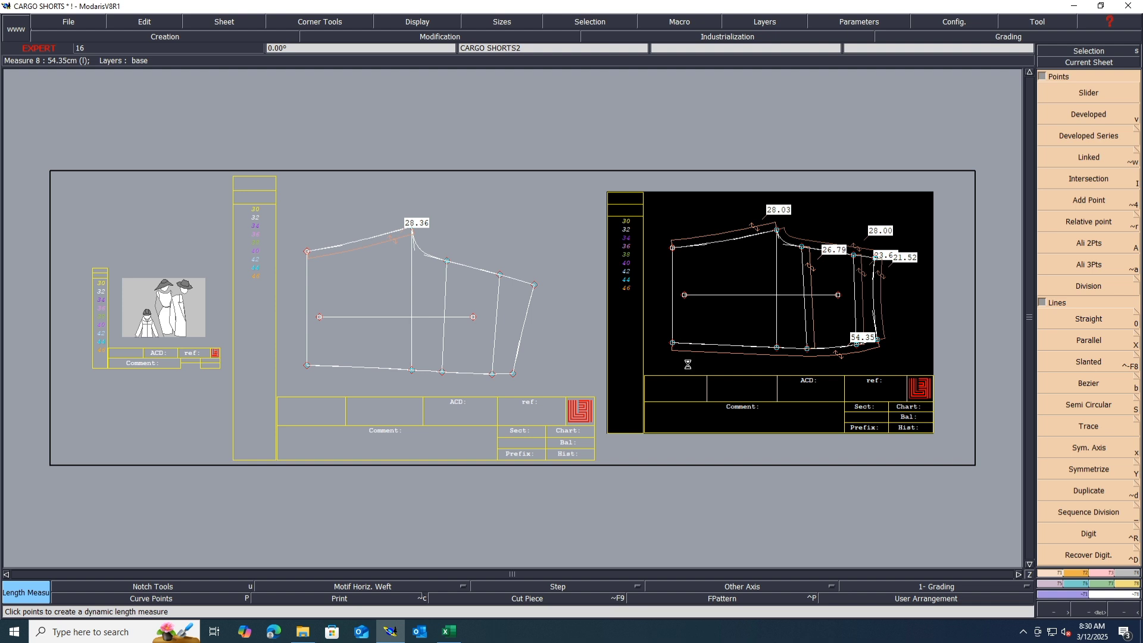
left_click(496, 385)
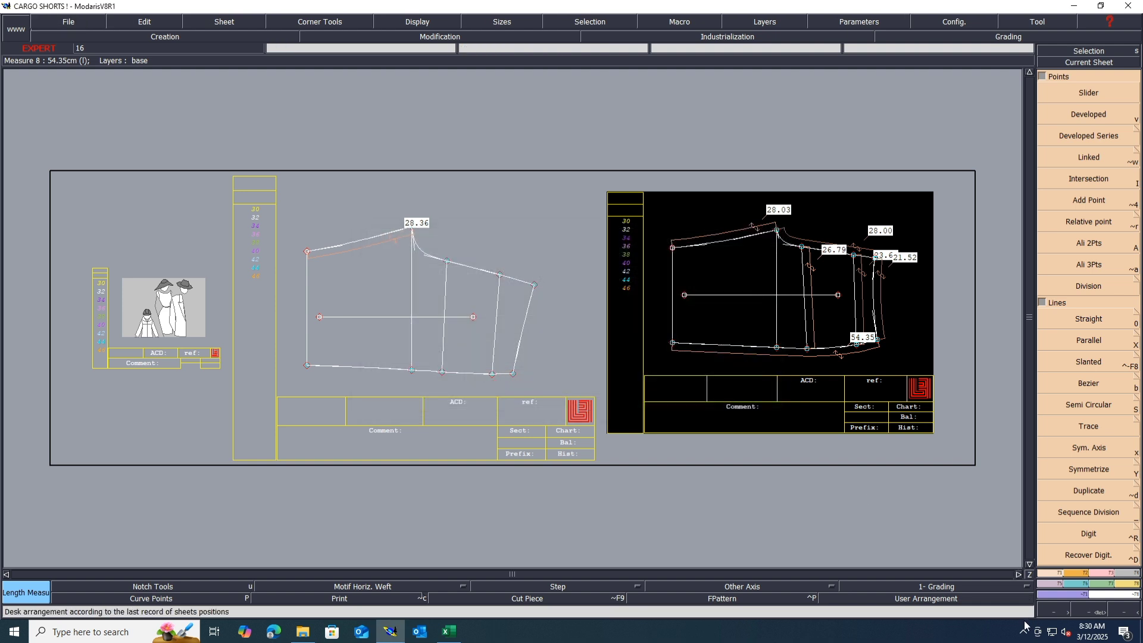
left_click(1024, 631)
left_click(1024, 608)
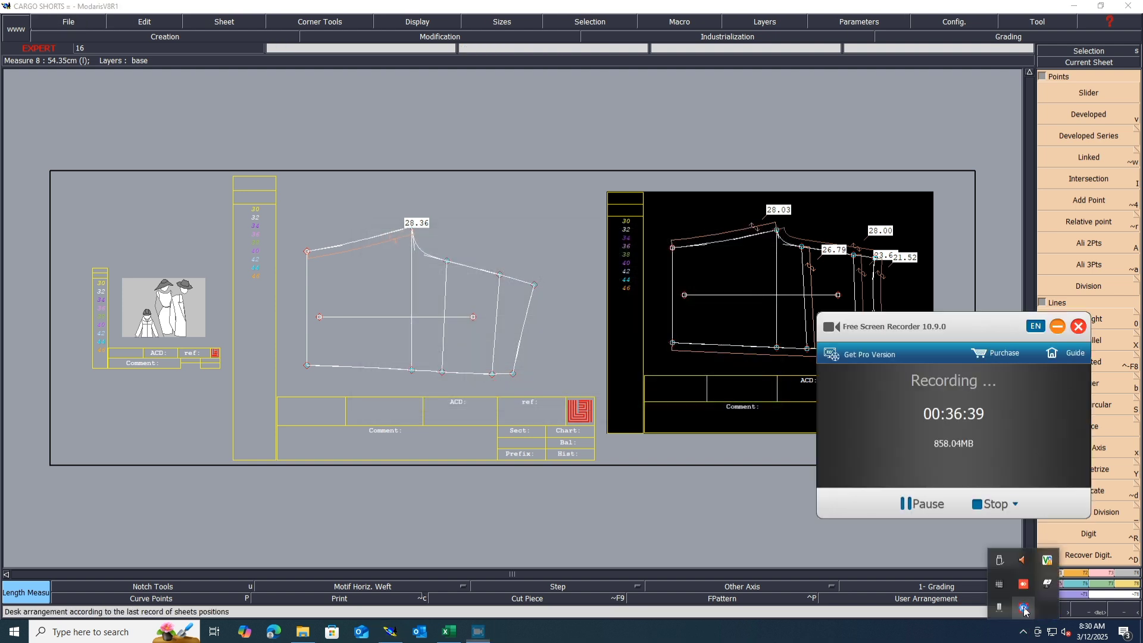